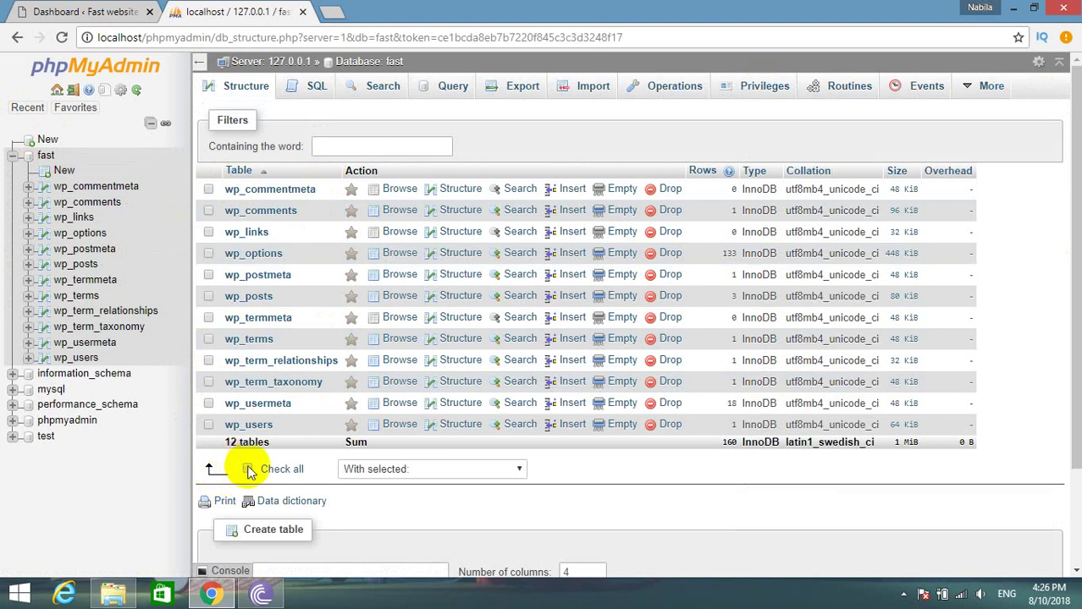
From the admin bar, open the Fast website front page in a new tab, then go back to the Dashboard.
left_click(104, 10)
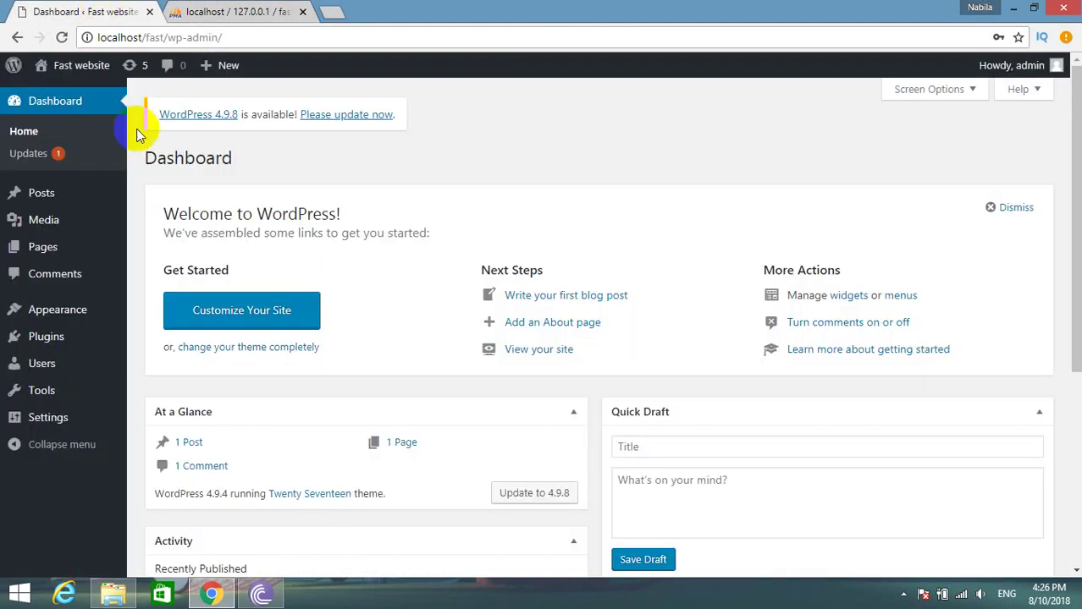
scroll(320, 242, "down", 3)
scroll(320, 241, "up", 3)
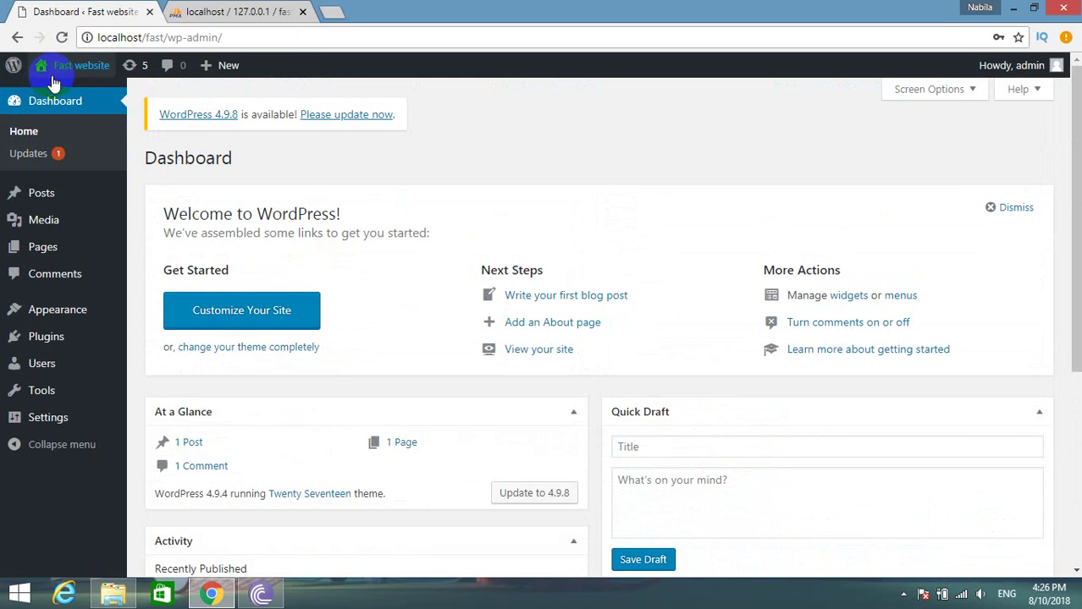
right_click(55, 100)
left_click(97, 106)
left_click(231, 8)
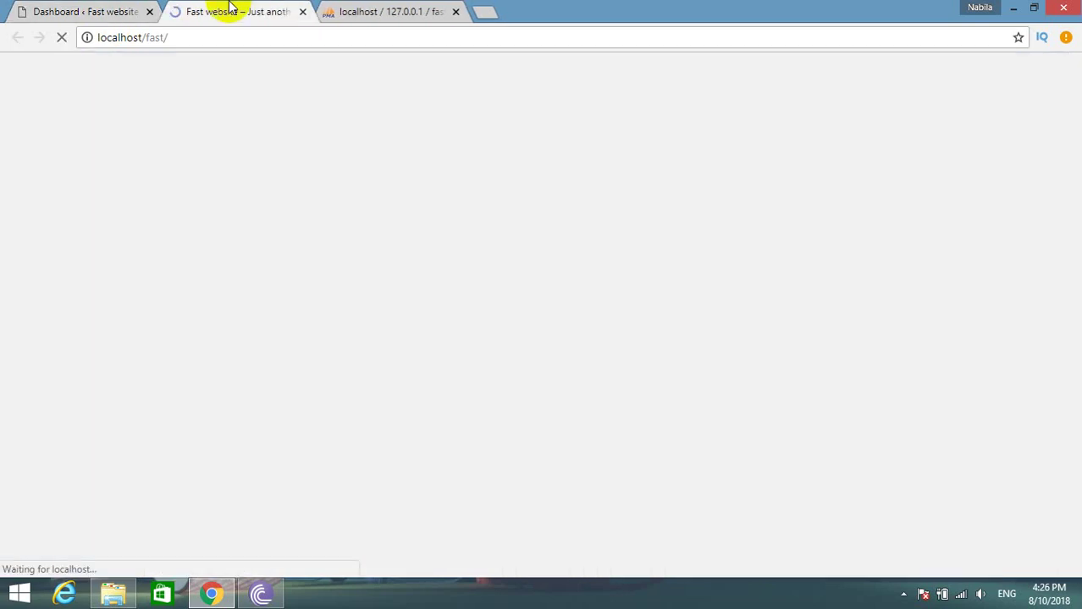
scroll(182, 319, "down", 3)
scroll(182, 319, "up", 3)
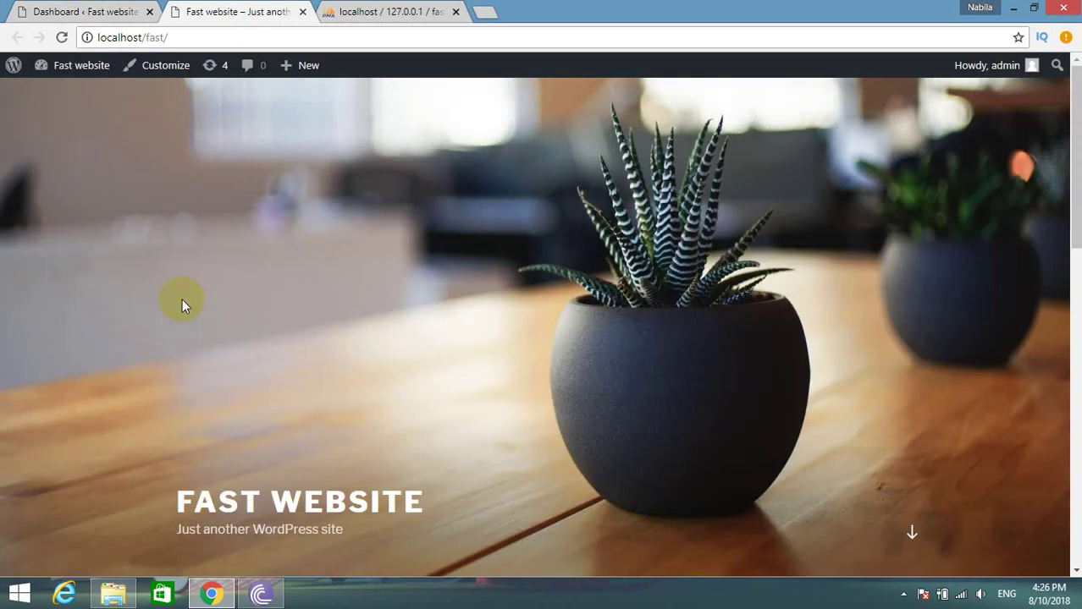
left_click(29, 10)
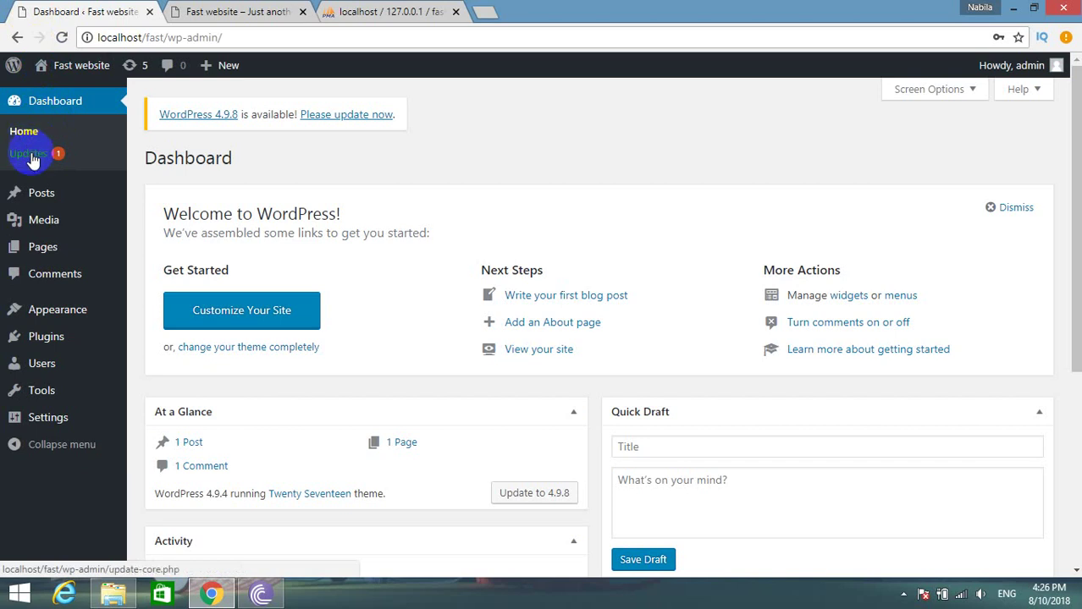
mouse_move(21, 193)
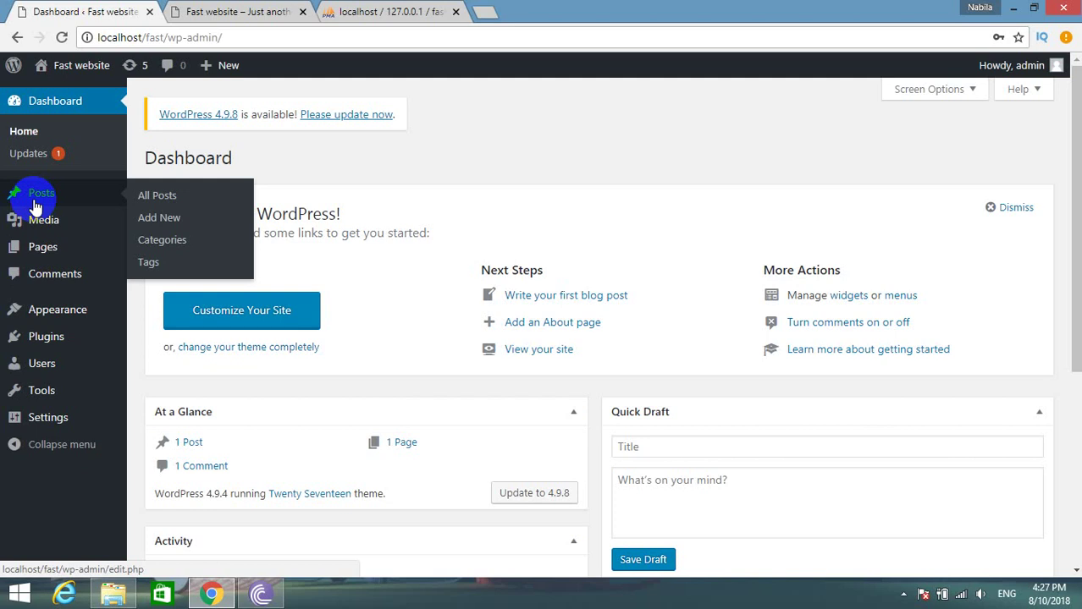
Start a new post from Posts > Add New and enter its title.
left_click(28, 205)
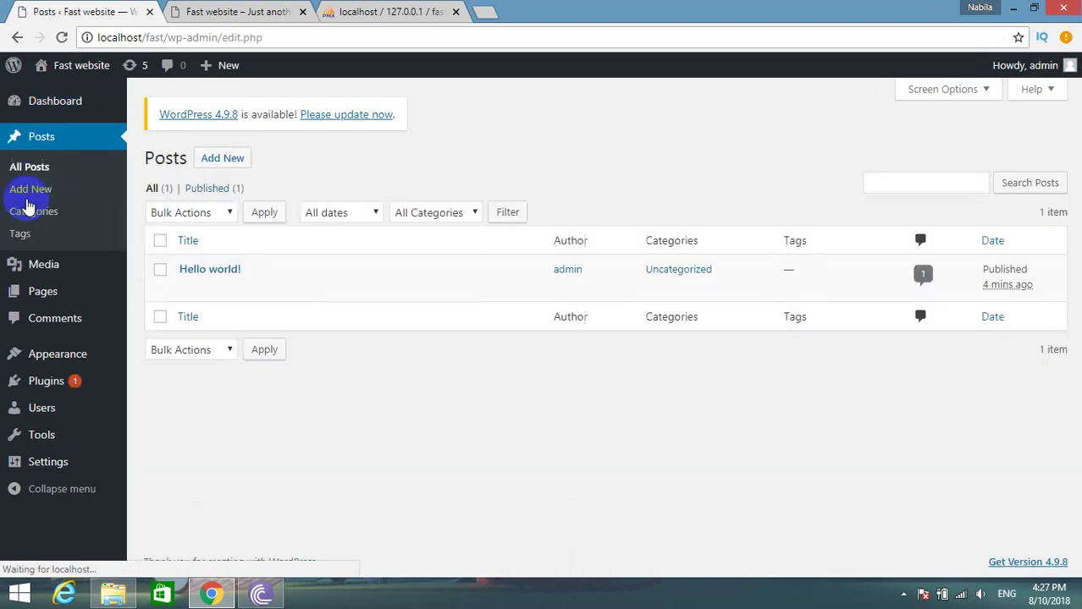
left_click(215, 161)
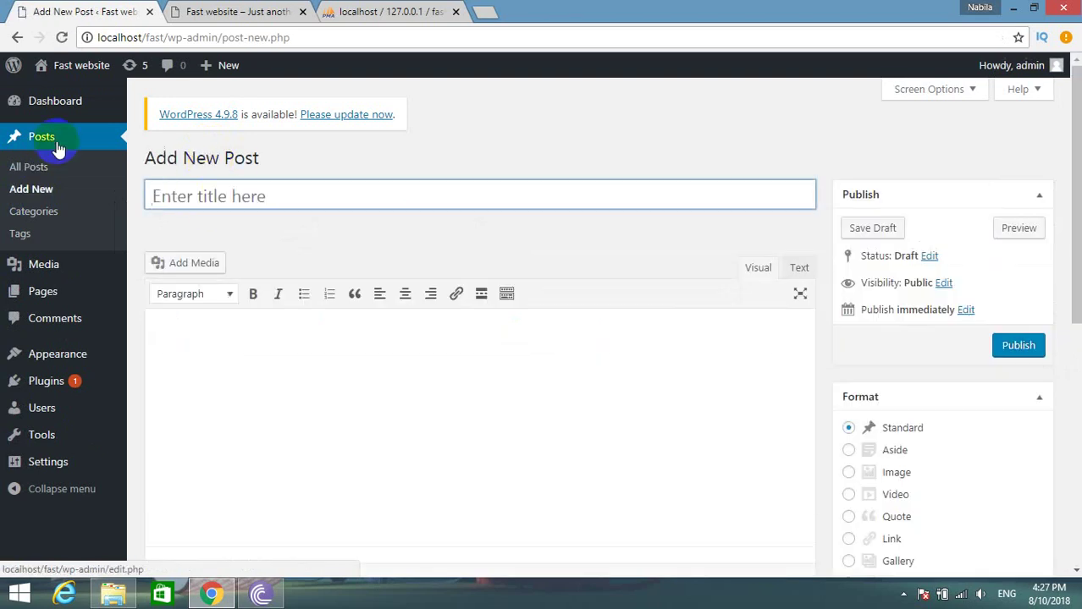
left_click(173, 192)
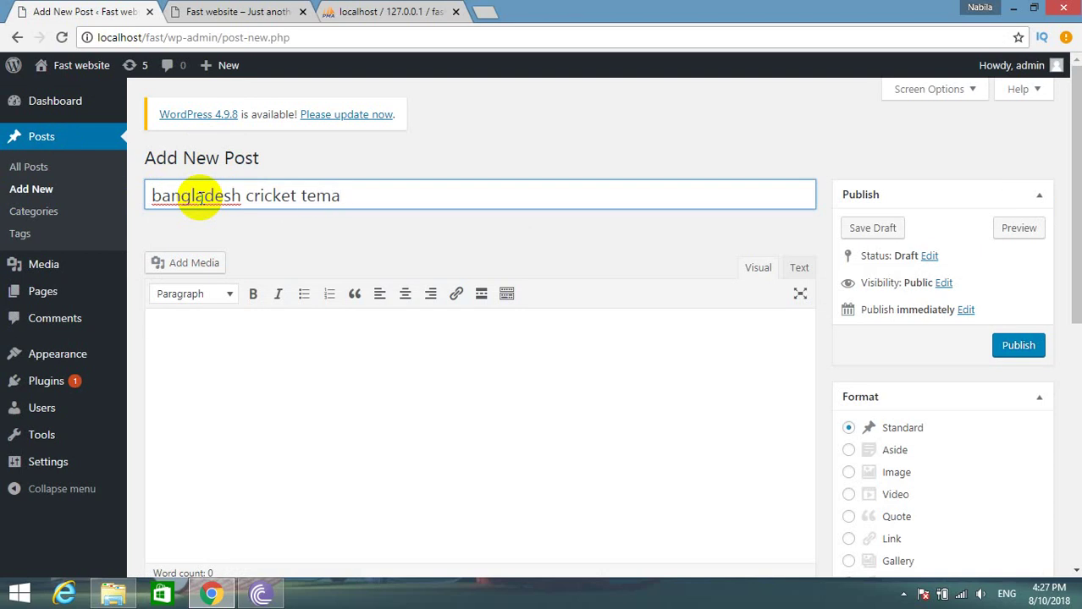
Correct the title to 'Bangladesh cricket team' with spellcheck suggestions, then move into the body.
right_click(319, 195)
right_click(313, 197)
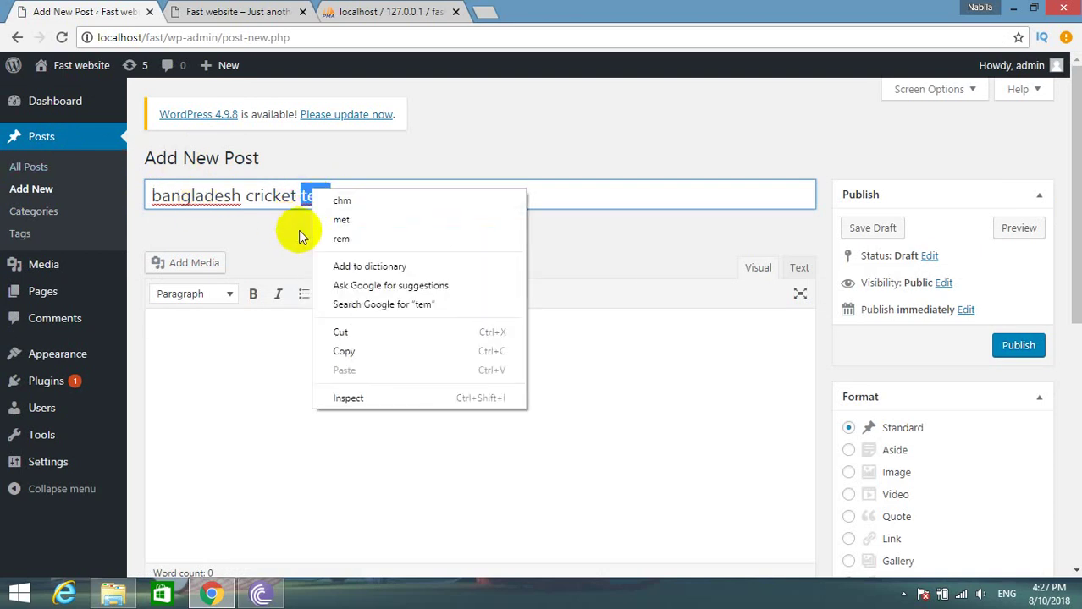
left_click(277, 197)
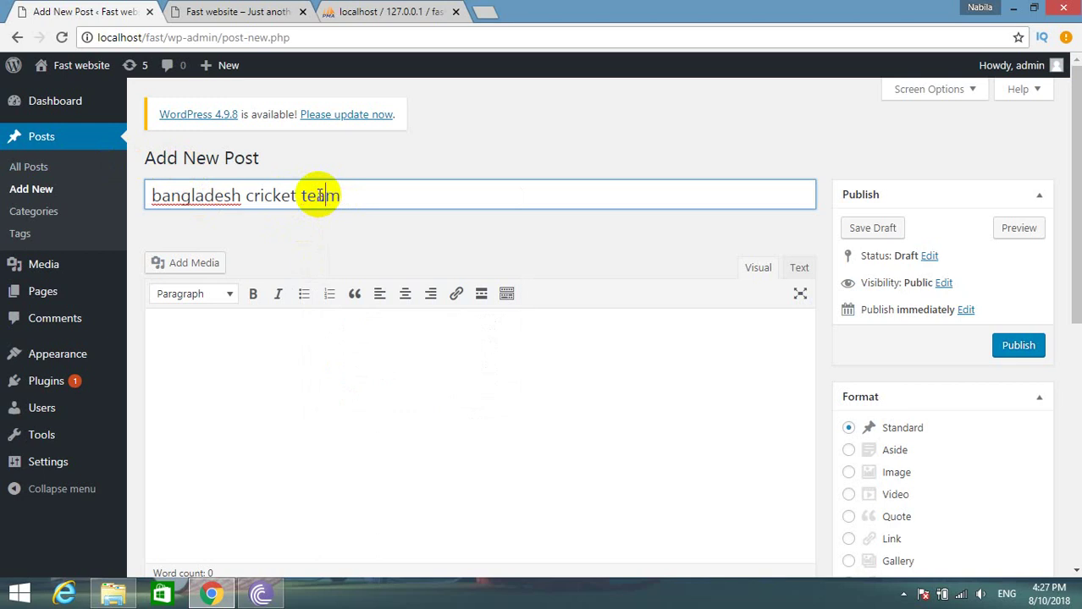
right_click(160, 196)
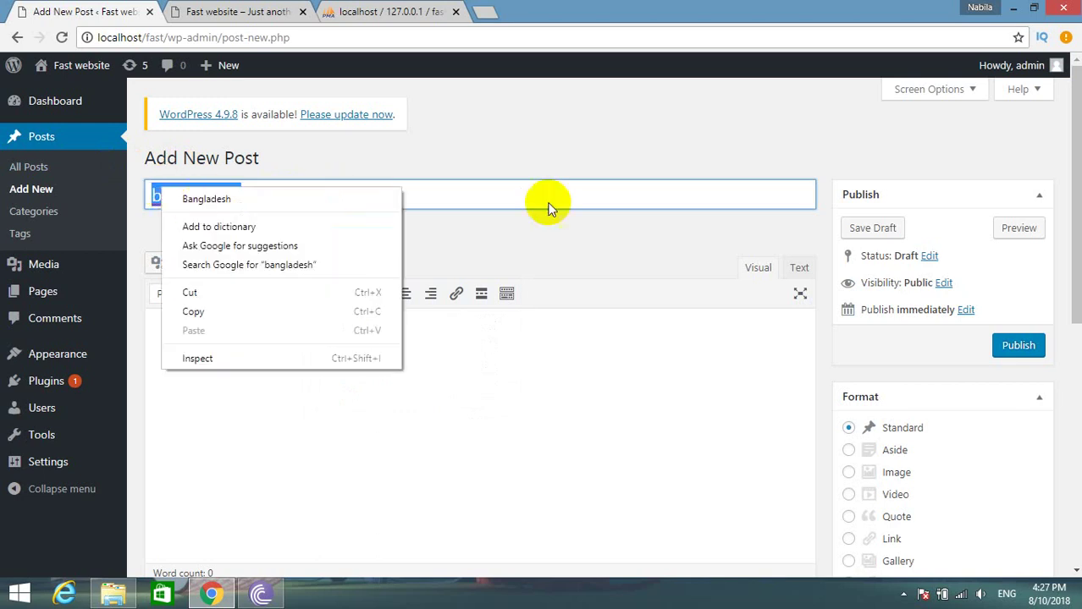
left_click(239, 203)
left_click(279, 354)
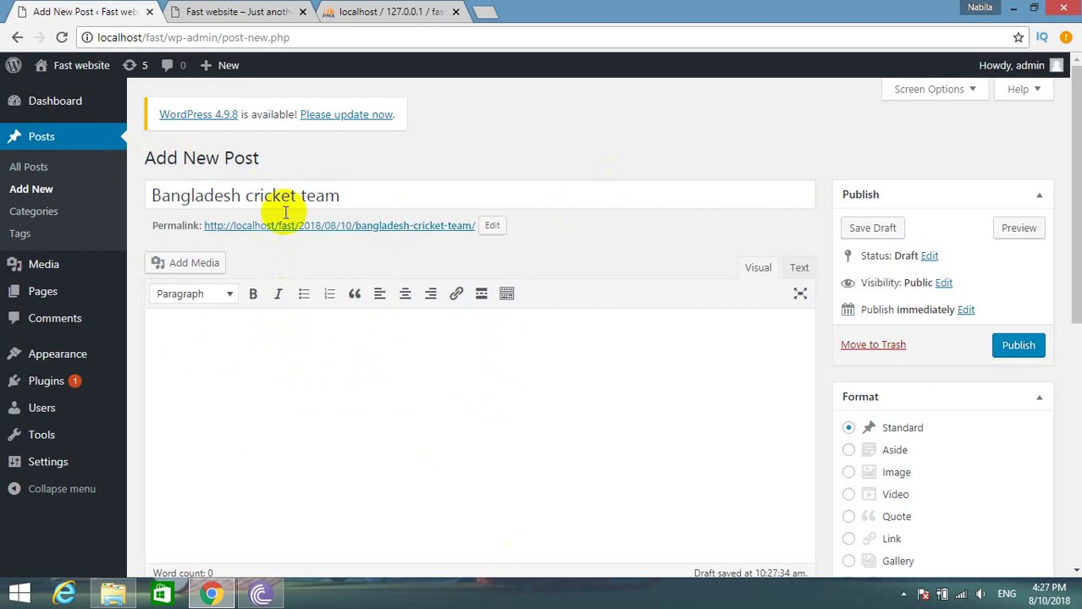
left_click(369, 186)
left_click_drag(369, 186, 150, 184)
left_click(287, 310)
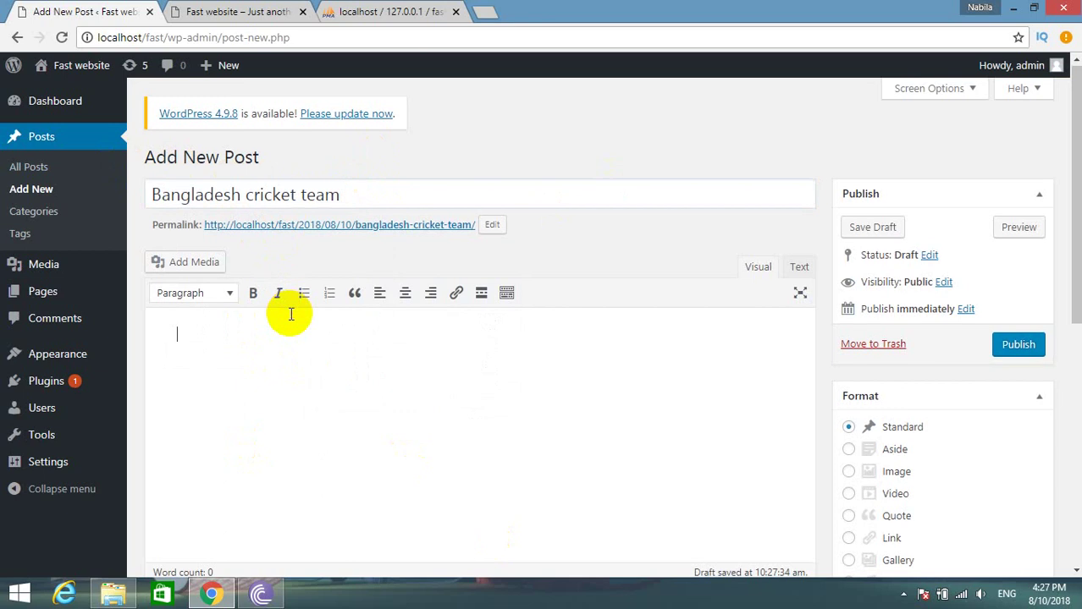
scroll(289, 313, "down", 5)
scroll(289, 312, "down", 1)
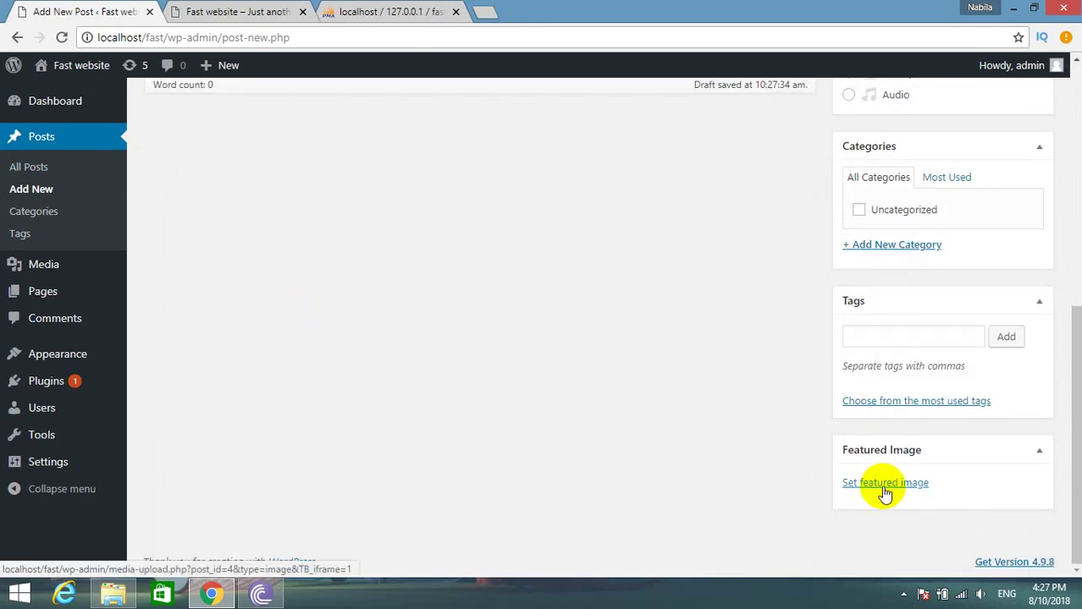
scroll(625, 331, "up", 3)
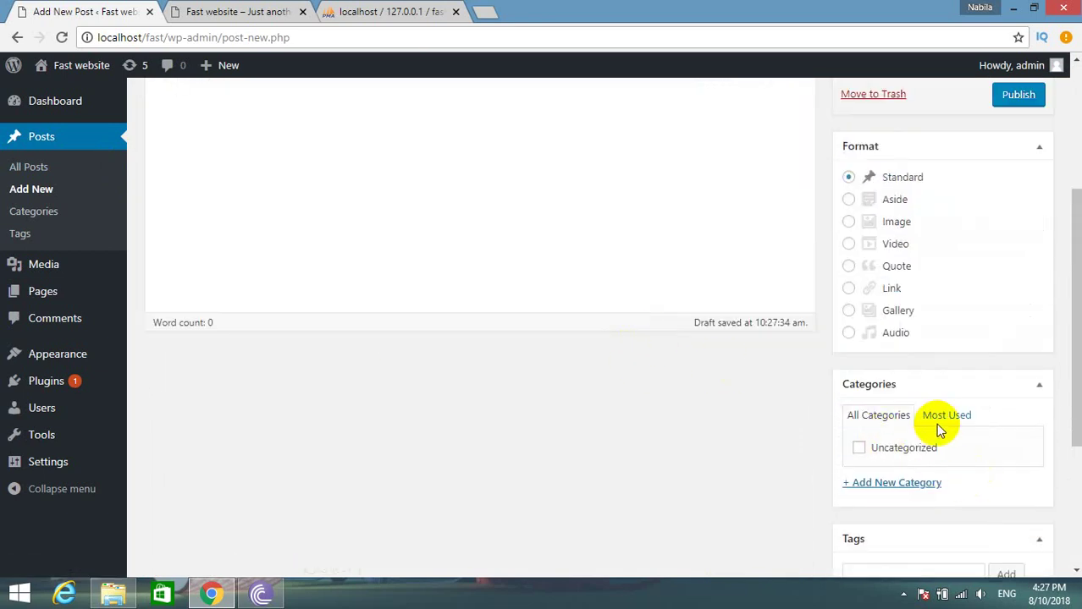
Search 'lorem ipsum', open lipsum.com and copy its first Lorem Ipsum paragraph.
left_click(487, 10)
type("lore")
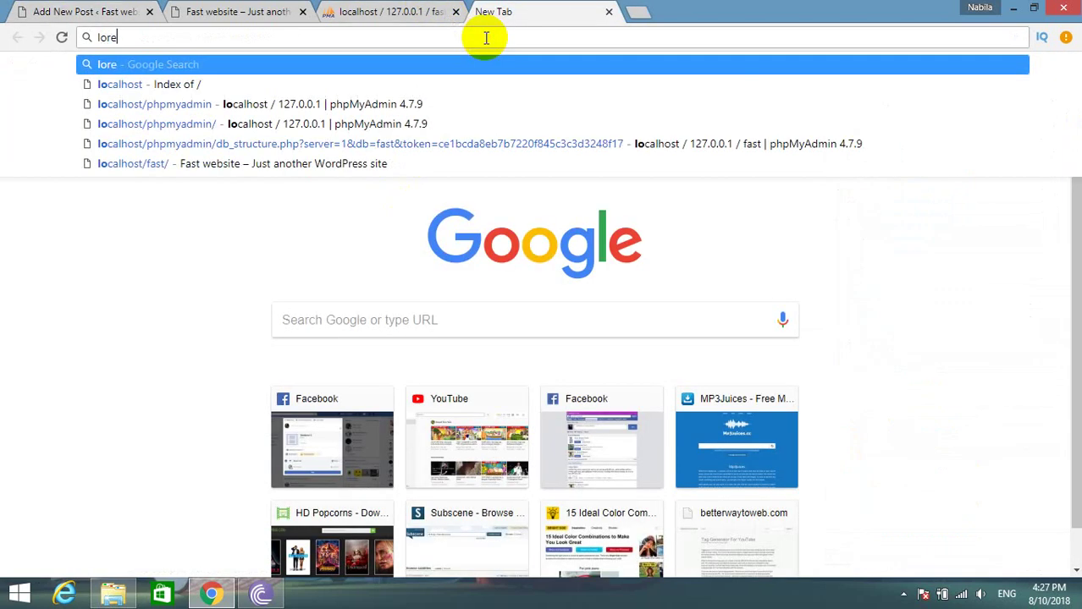
type("m ipsum")
key("Return")
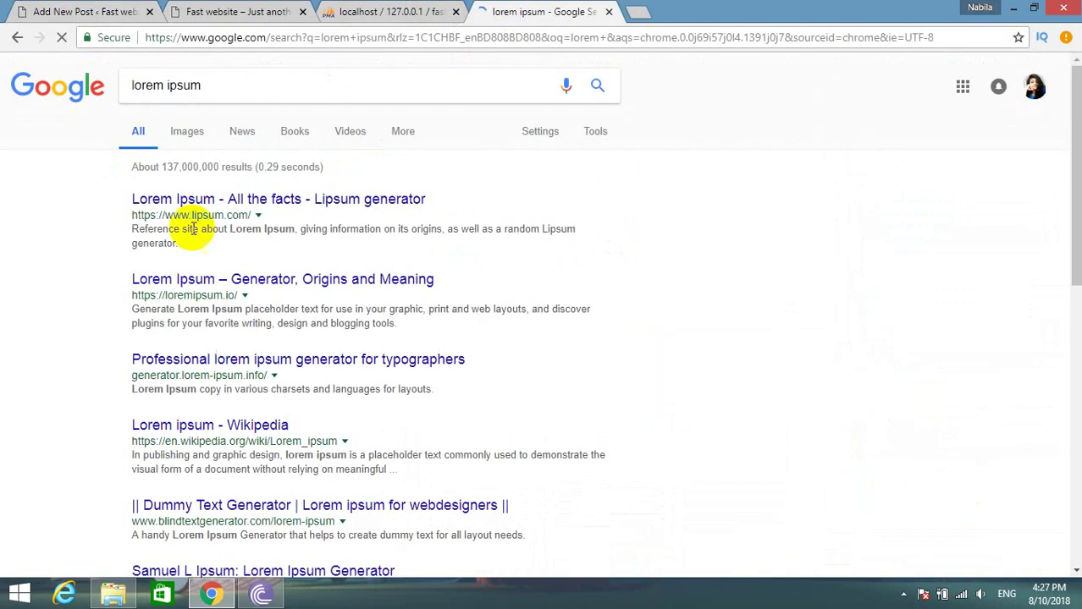
left_click(224, 201)
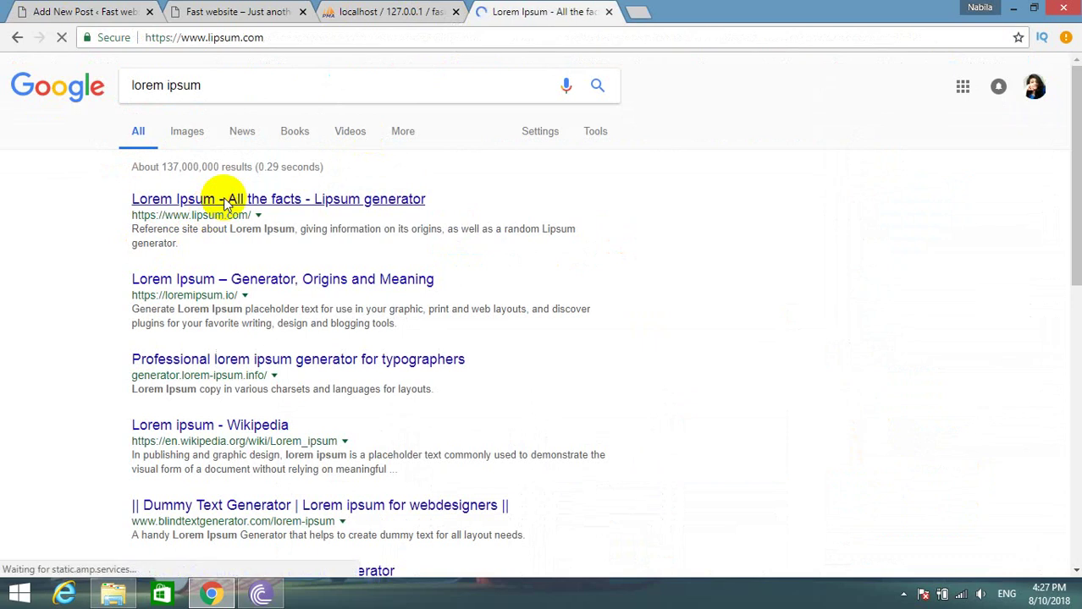
triple_click(266, 379)
key("ctrl+c")
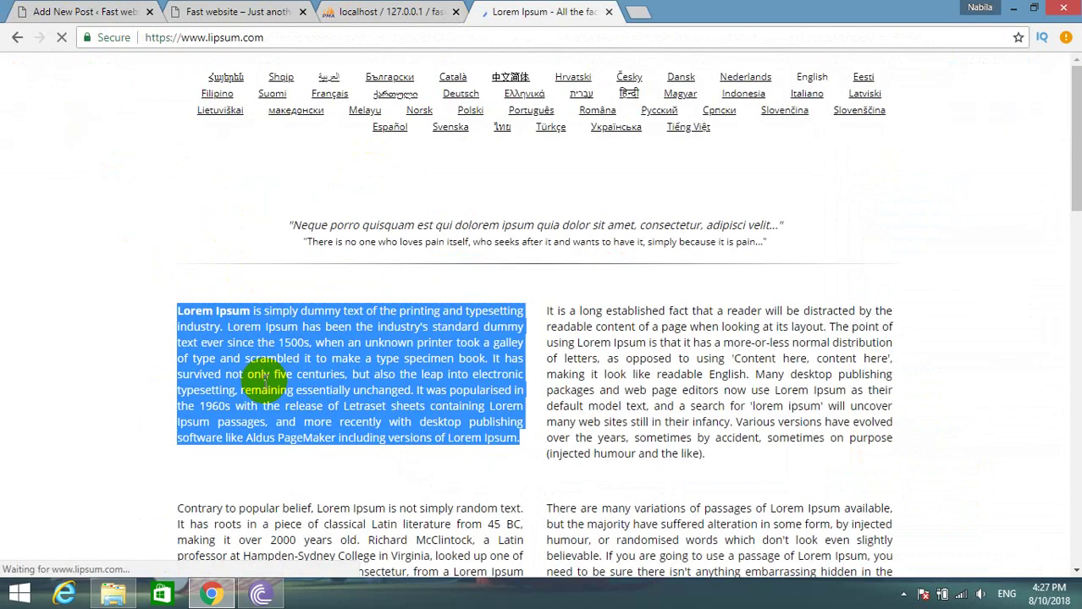
left_click(72, 12)
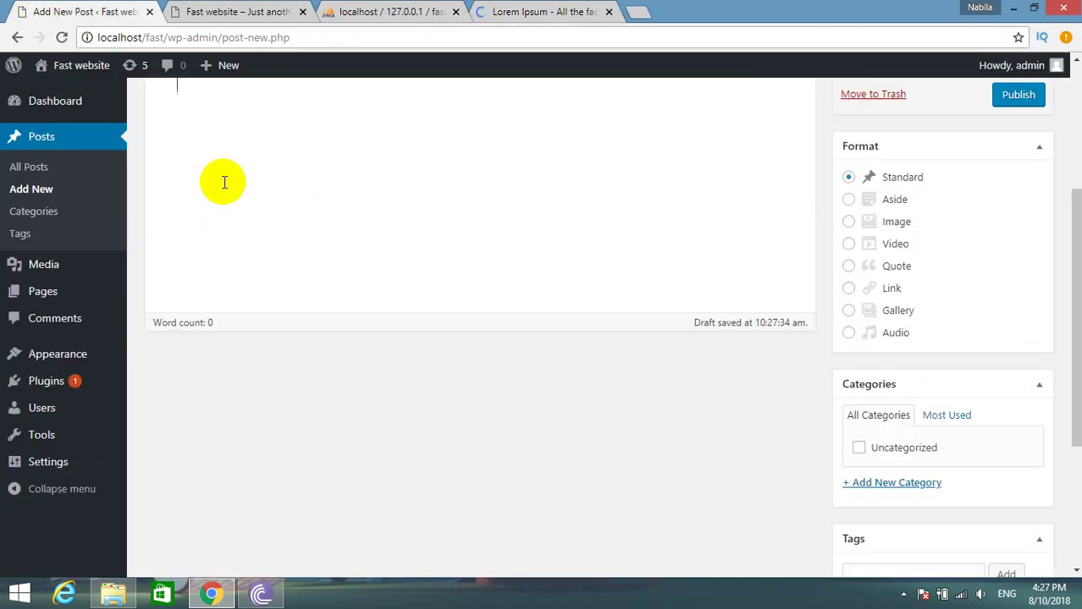
Paste the Lorem Ipsum paragraph into the post body.
scroll(225, 182, "up", 2)
key("ctrl+v")
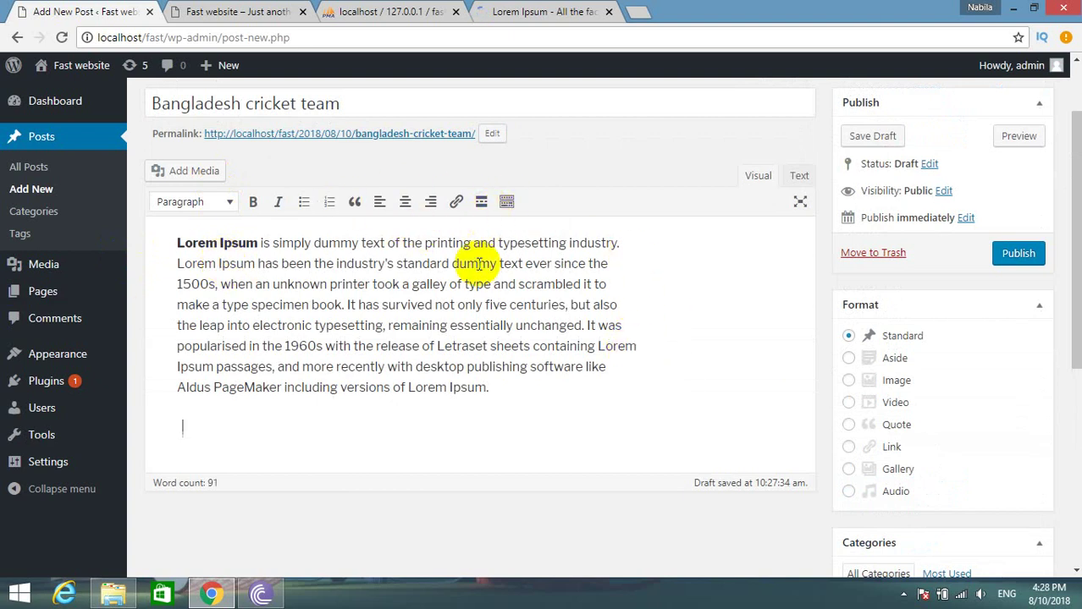
scroll(821, 507, "down", 5)
Upload Screenshot_7 and set it as the post's featured image.
left_click(868, 483)
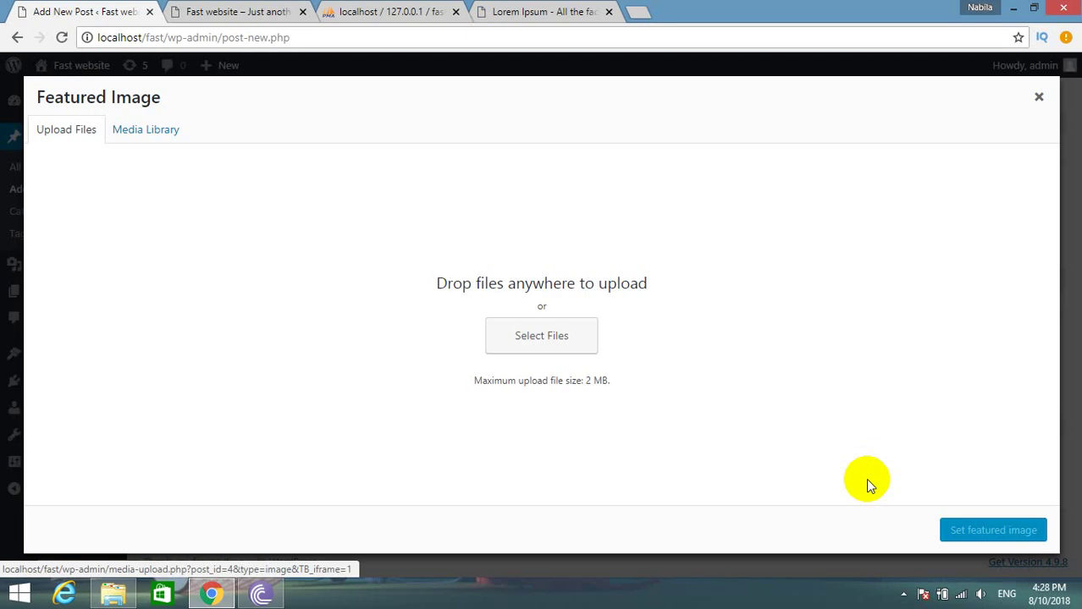
left_click(579, 336)
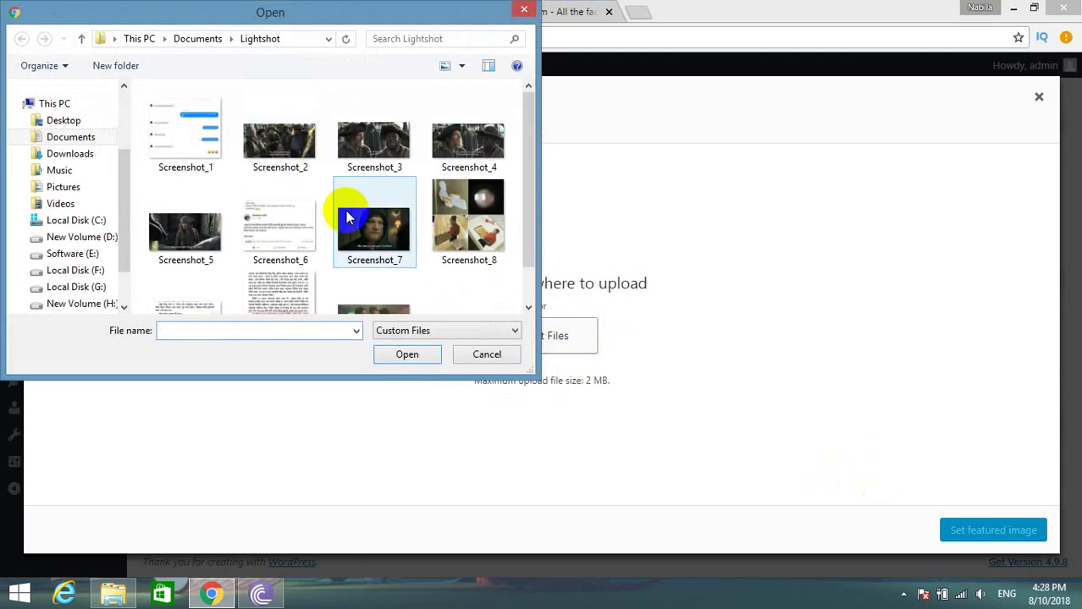
double_click(386, 233)
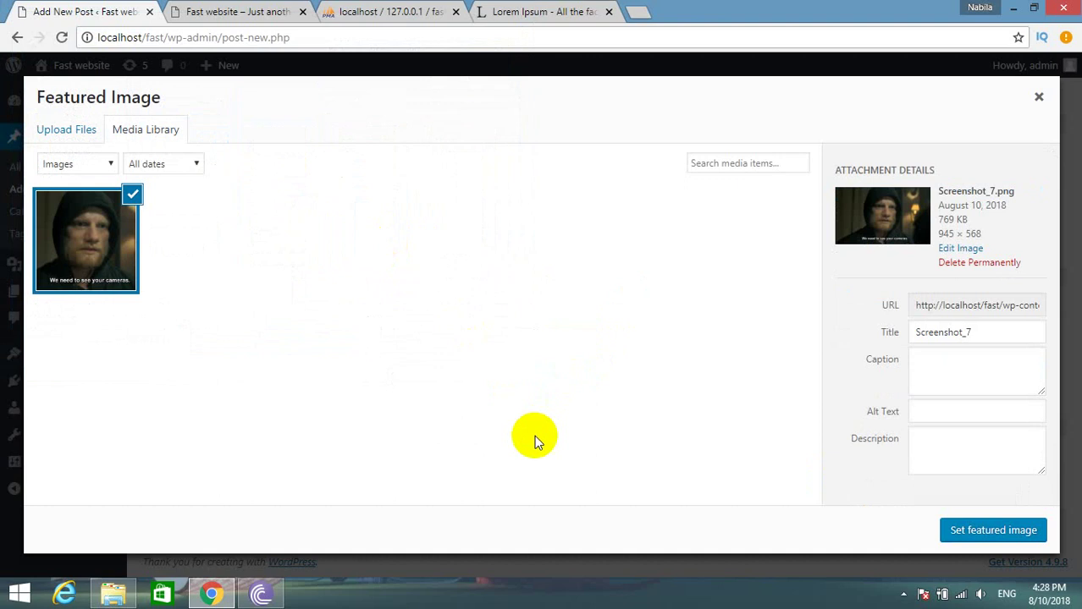
left_click(988, 531)
scroll(931, 500, "up", 8)
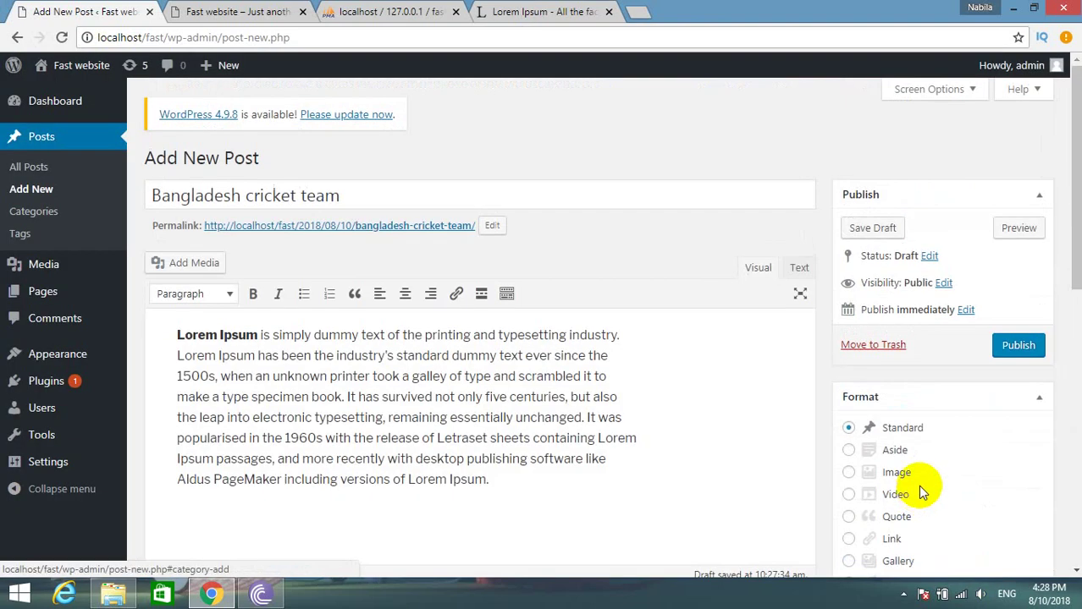
Publish the post and reload the site's front page to see it listed.
left_click(1012, 345)
left_click(230, 12)
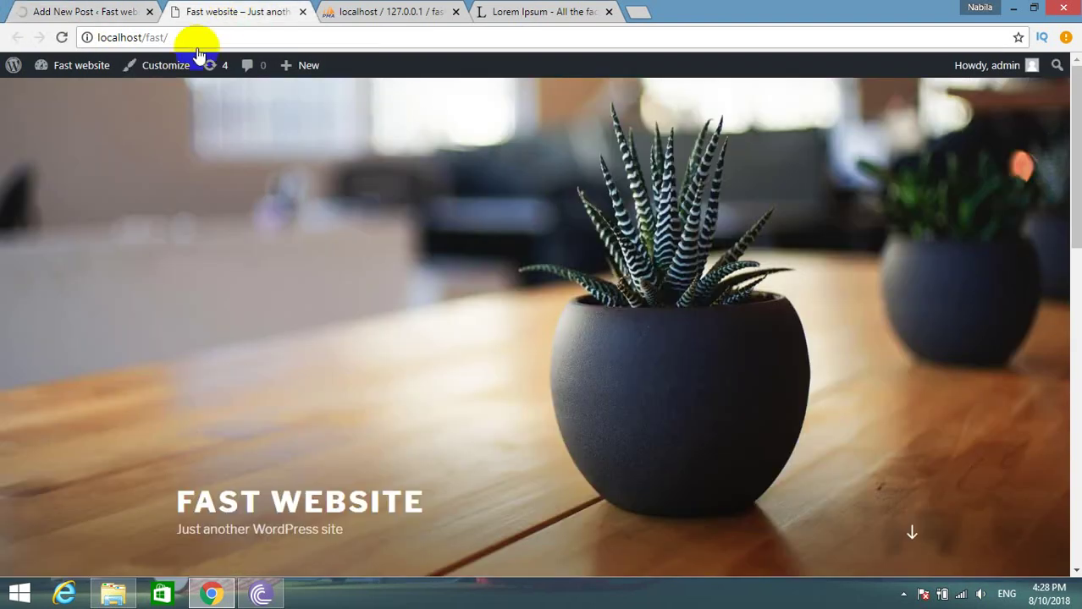
scroll(278, 334, "down", 6)
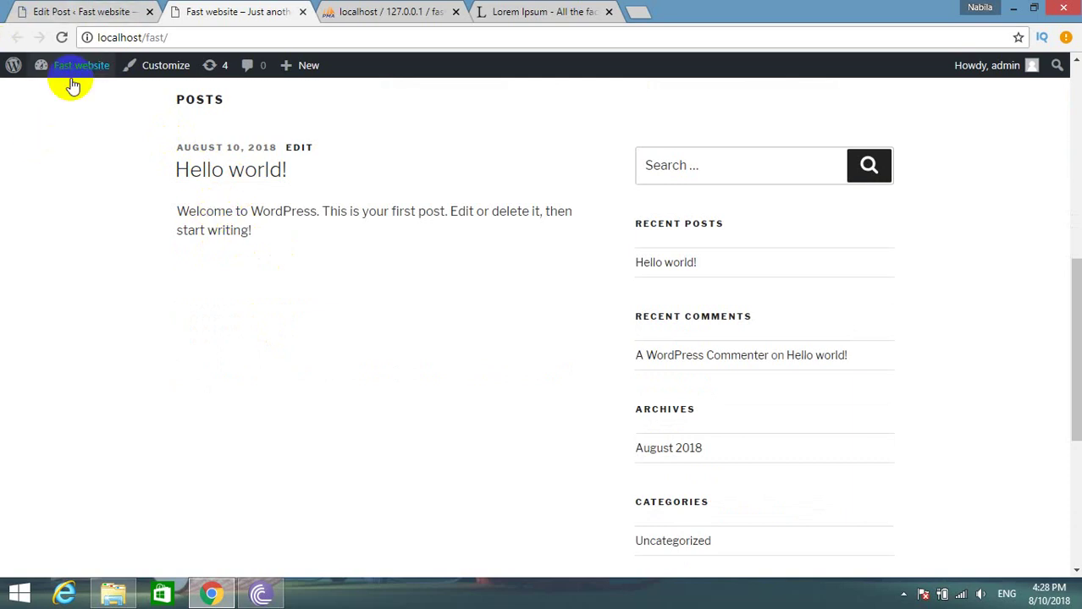
left_click(62, 38)
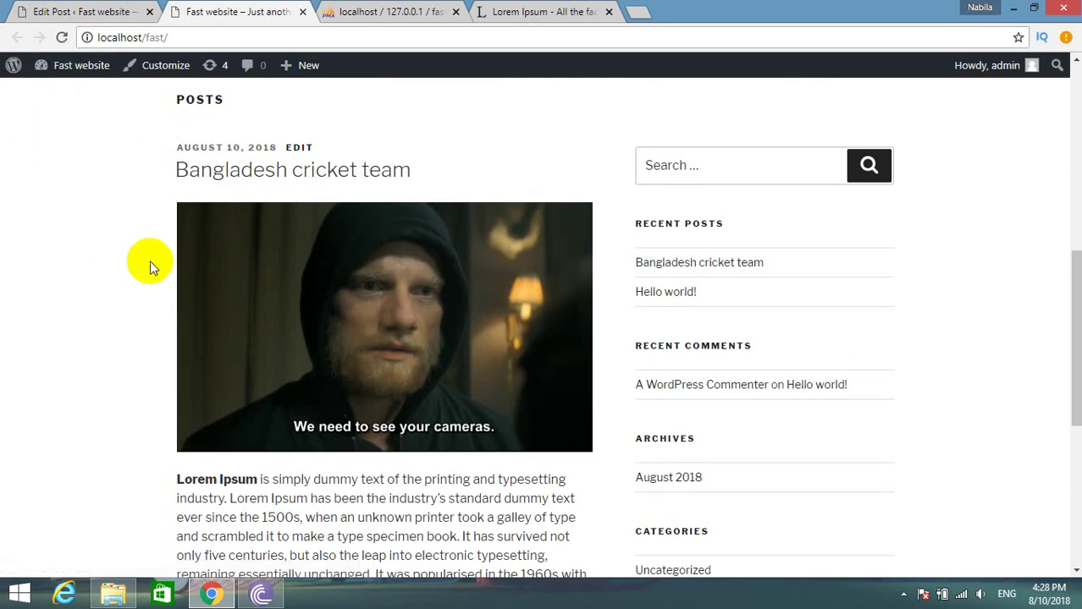
scroll(152, 261, "down", 4)
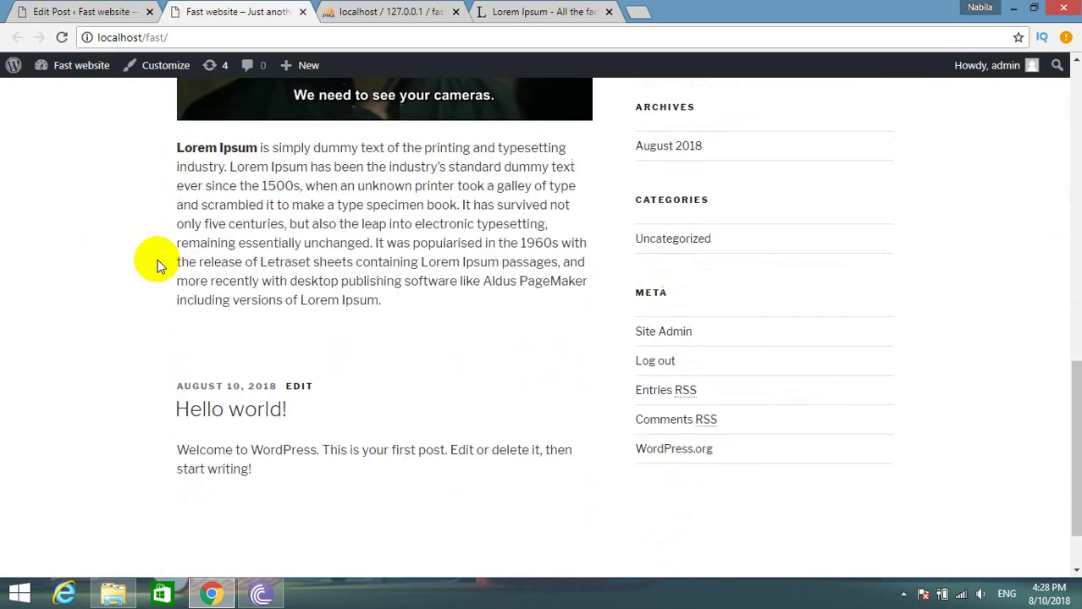
scroll(158, 260, "up", 5)
Review the Bangladesh cricket team post on its own page, then return to the home listing.
left_click(242, 236)
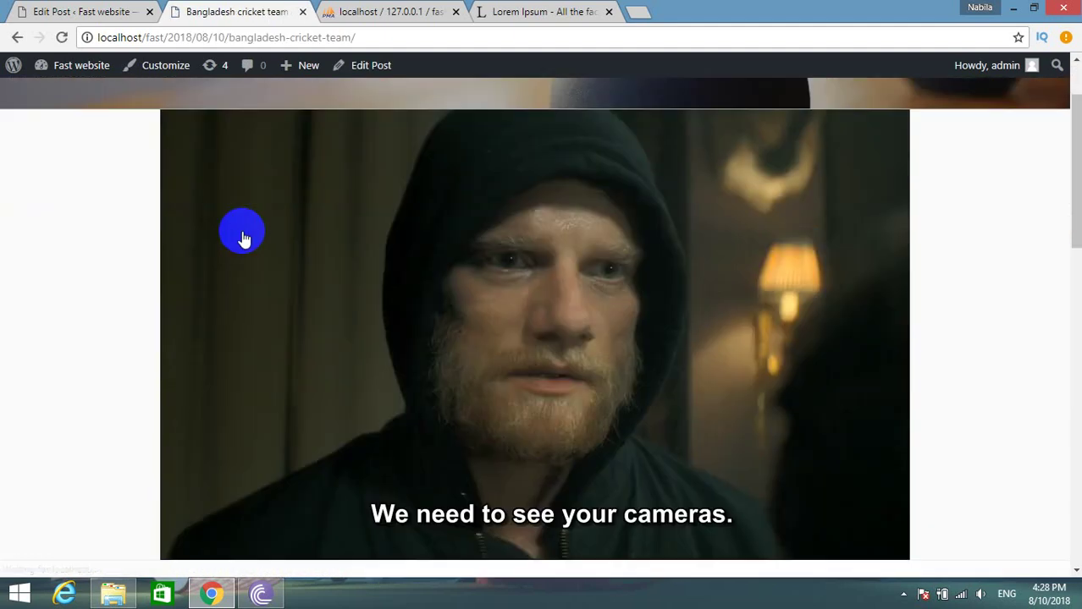
scroll(211, 225, "down", 10)
scroll(239, 233, "up", 11)
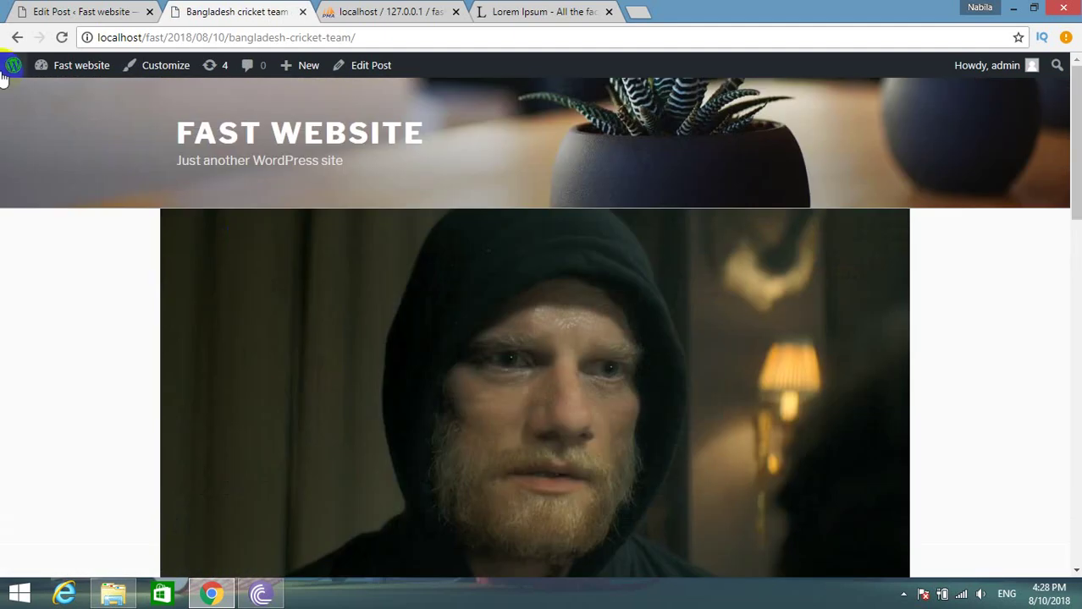
left_click(17, 37)
left_click(525, 10)
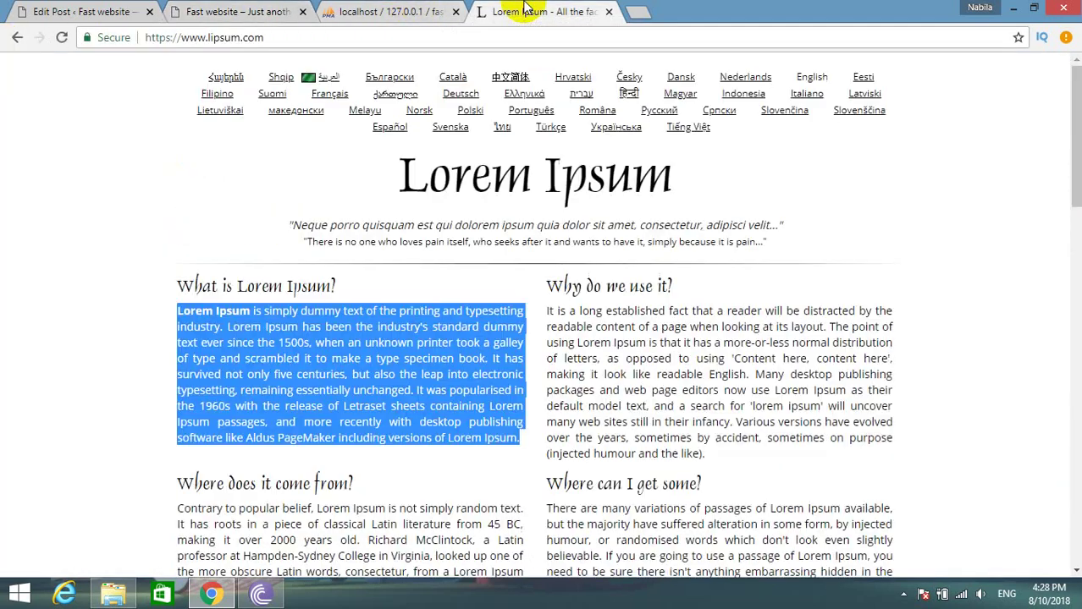
Browse the wp_commentmeta and wp_comments tables of the fast database in phpMyAdmin.
left_click(363, 11)
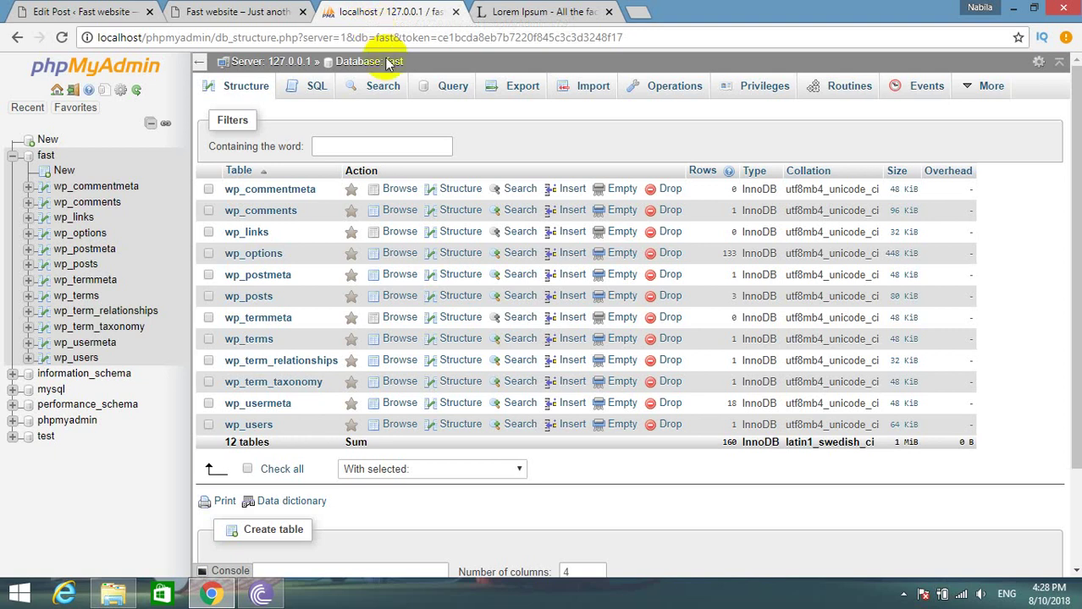
left_click(271, 194)
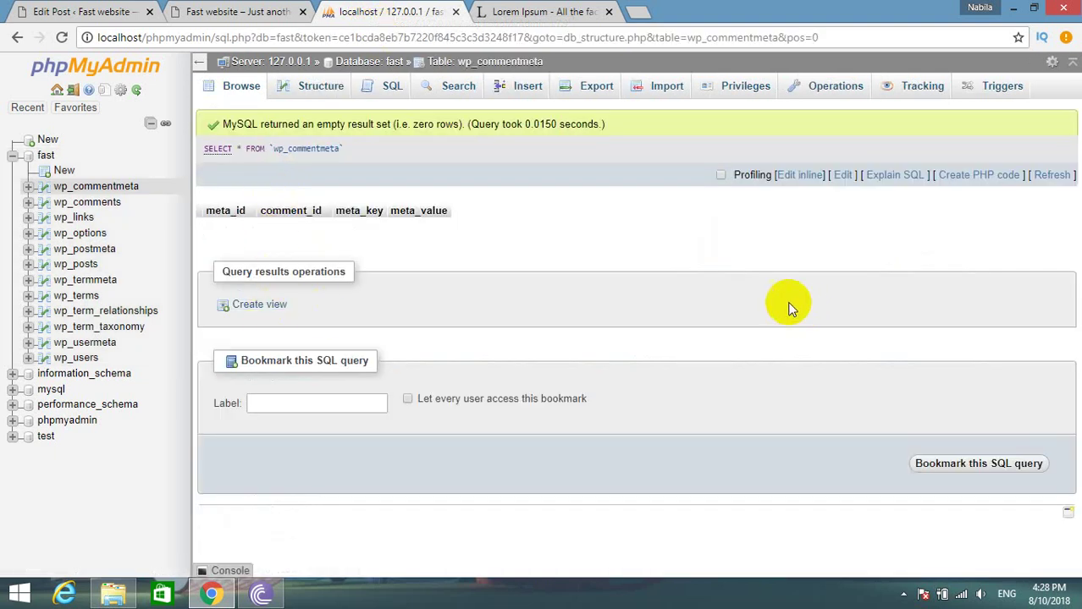
left_click(78, 203)
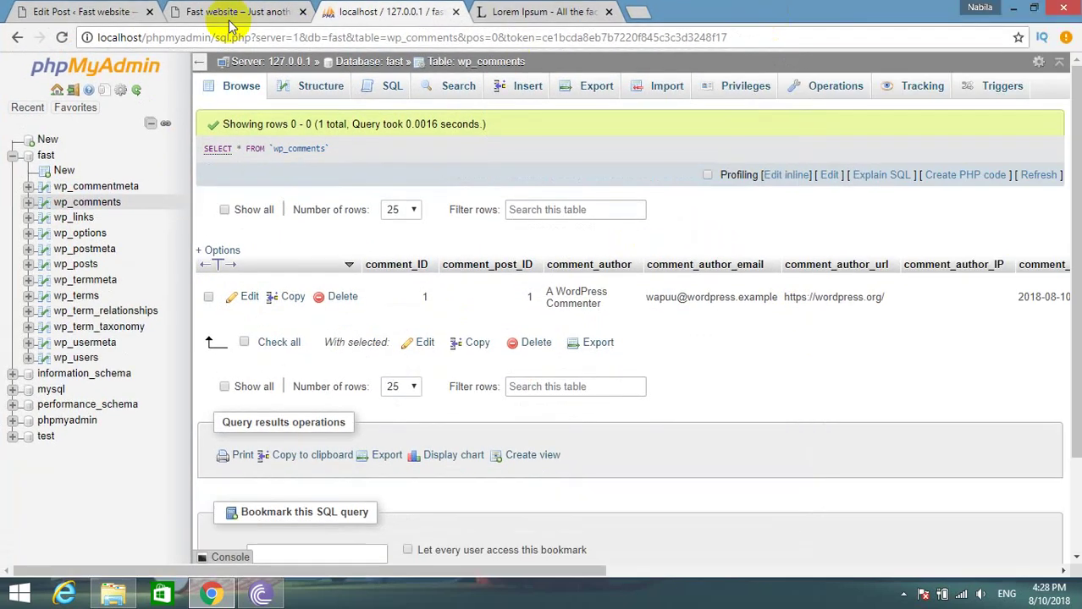
left_click(228, 22)
scroll(297, 309, "down", 10)
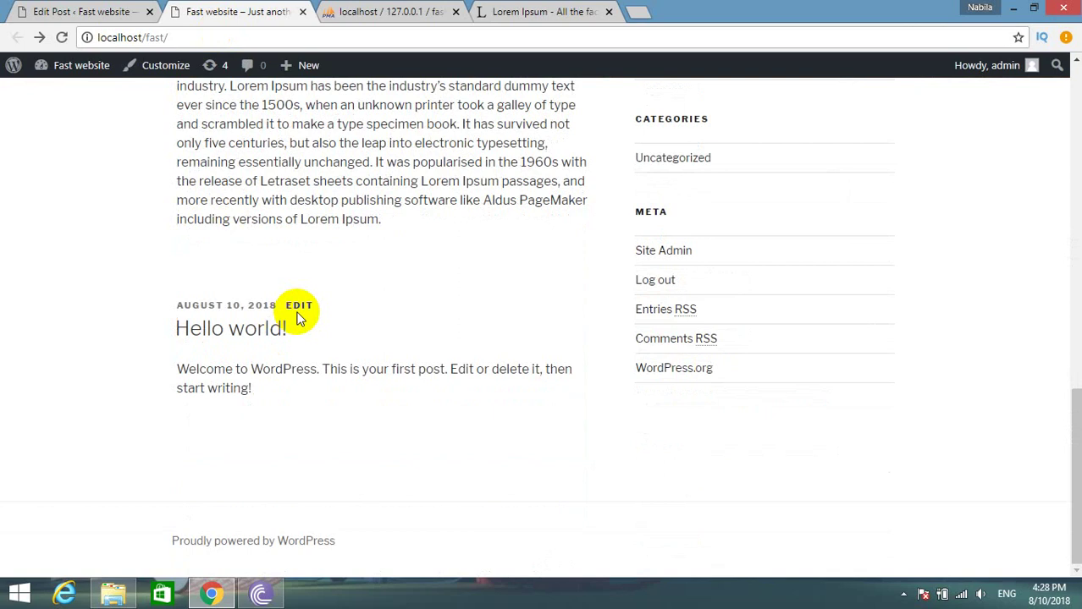
Activate the Twenty Sixteen theme from Appearance > Themes.
scroll(293, 345, "up", 10)
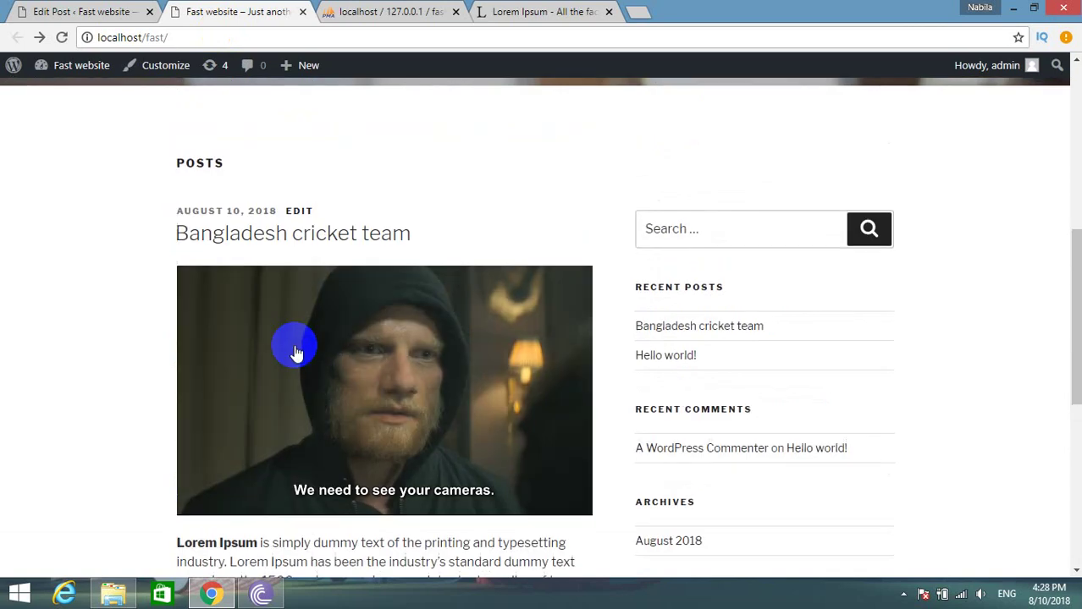
scroll(290, 350, "down", 10)
scroll(429, 333, "up", 10)
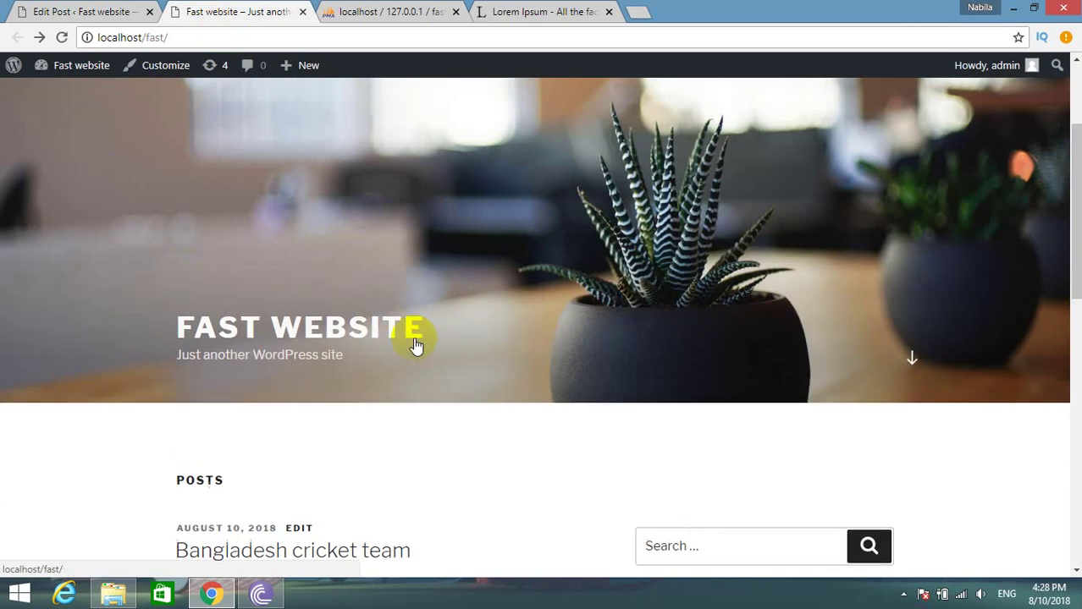
left_click(93, 11)
mouse_move(93, 356)
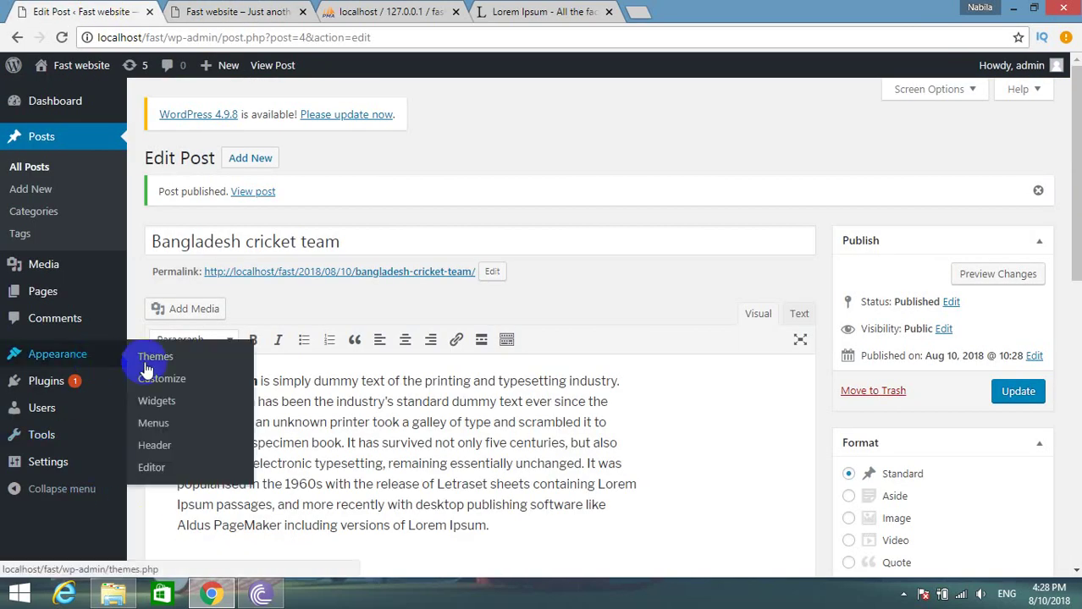
left_click(154, 362)
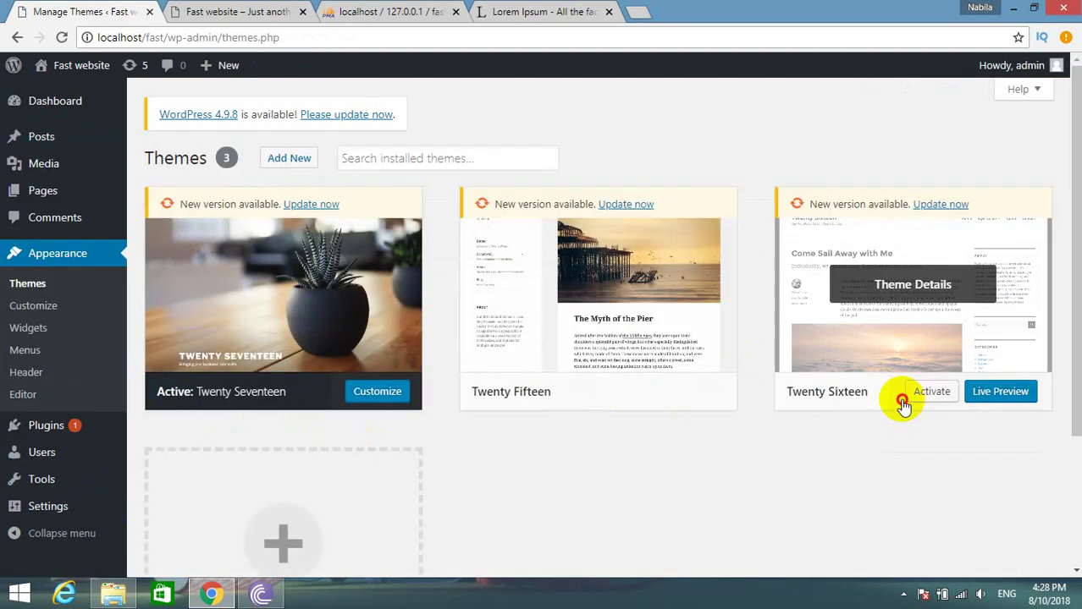
left_click(900, 401)
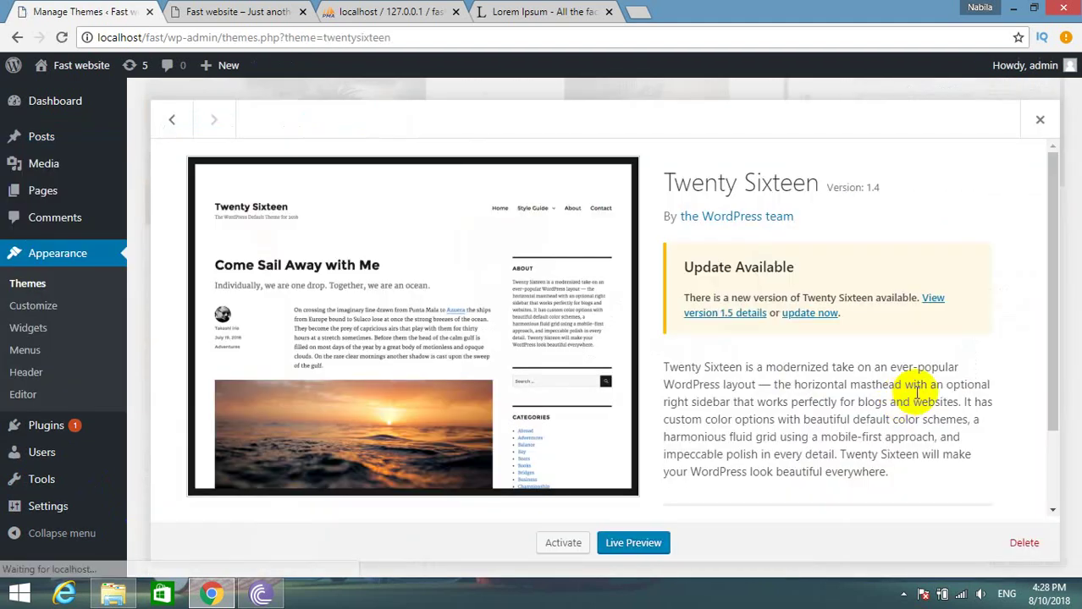
left_click(558, 543)
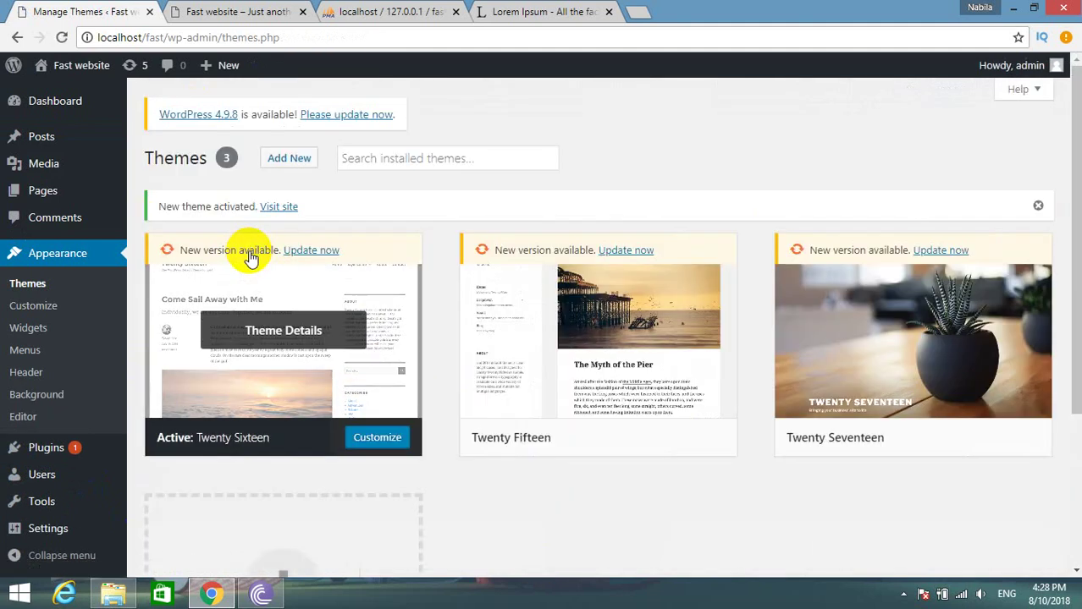
Open the Bangladesh cricket team post from the home page in the new theme.
left_click(173, 12)
scroll(376, 398, "down", 3)
scroll(224, 290, "down", 3)
scroll(224, 290, "up", 4)
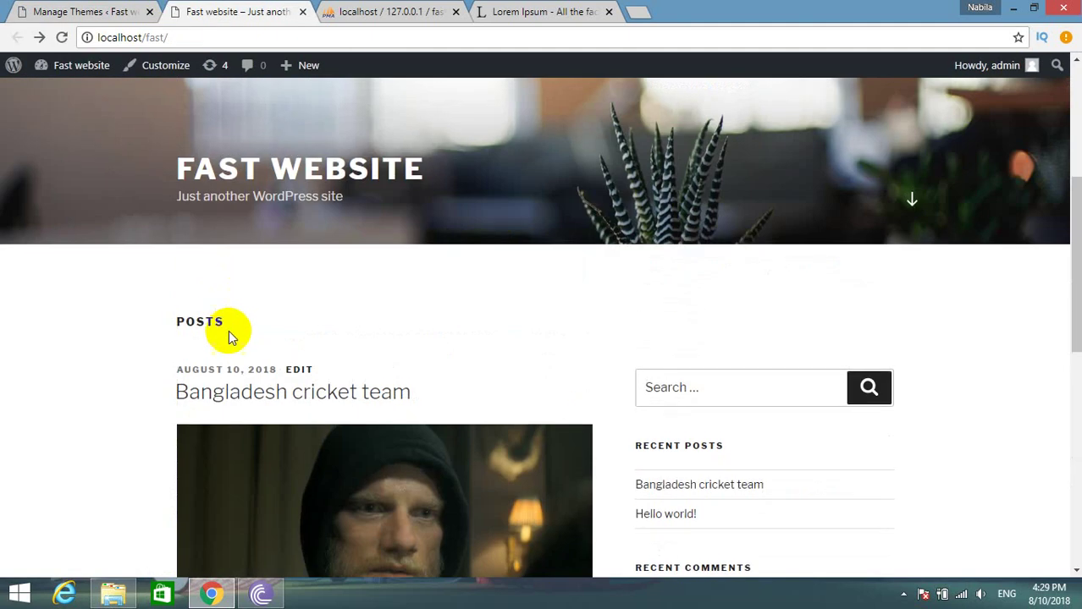
left_click(236, 393)
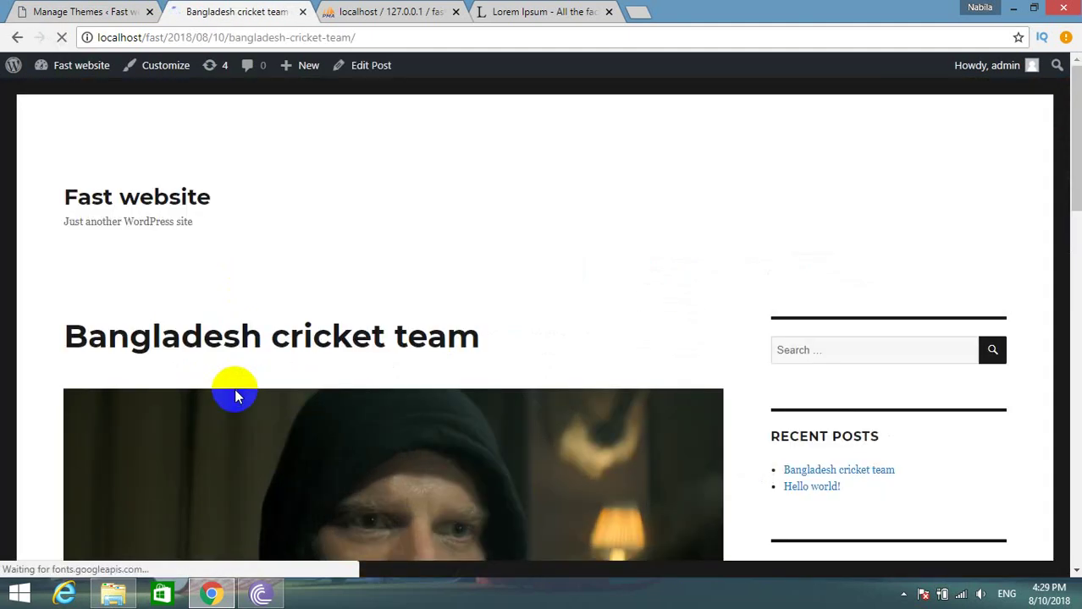
Post the comment 'Hello bro, your post is good . i hope you will continue post same'.
scroll(239, 391, "down", 10)
scroll(237, 393, "up", 4)
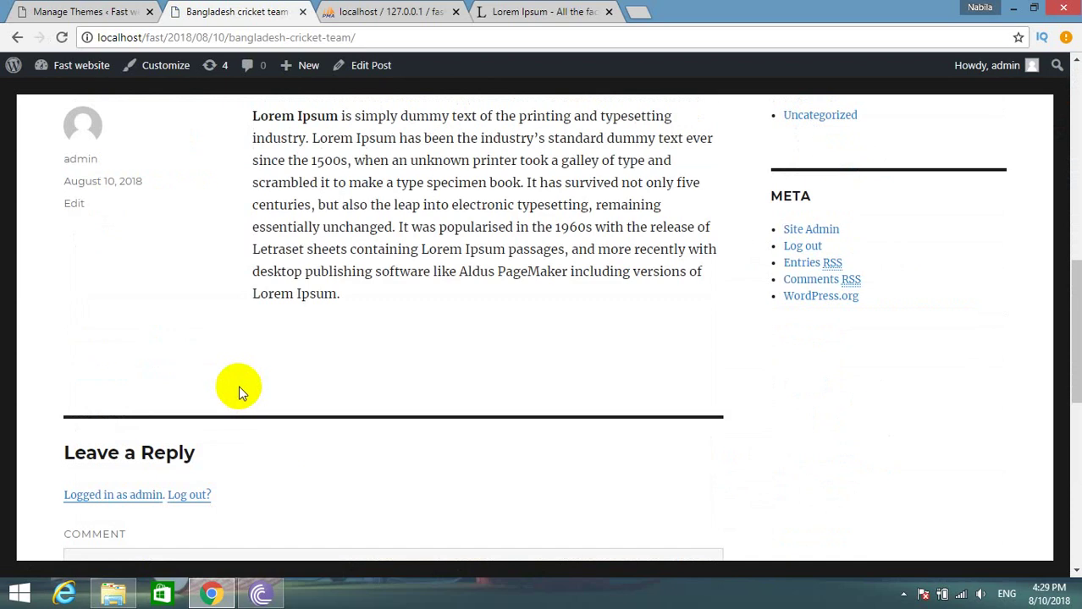
scroll(239, 385, "up", 4)
scroll(237, 382, "down", 5)
scroll(210, 454, "down", 4)
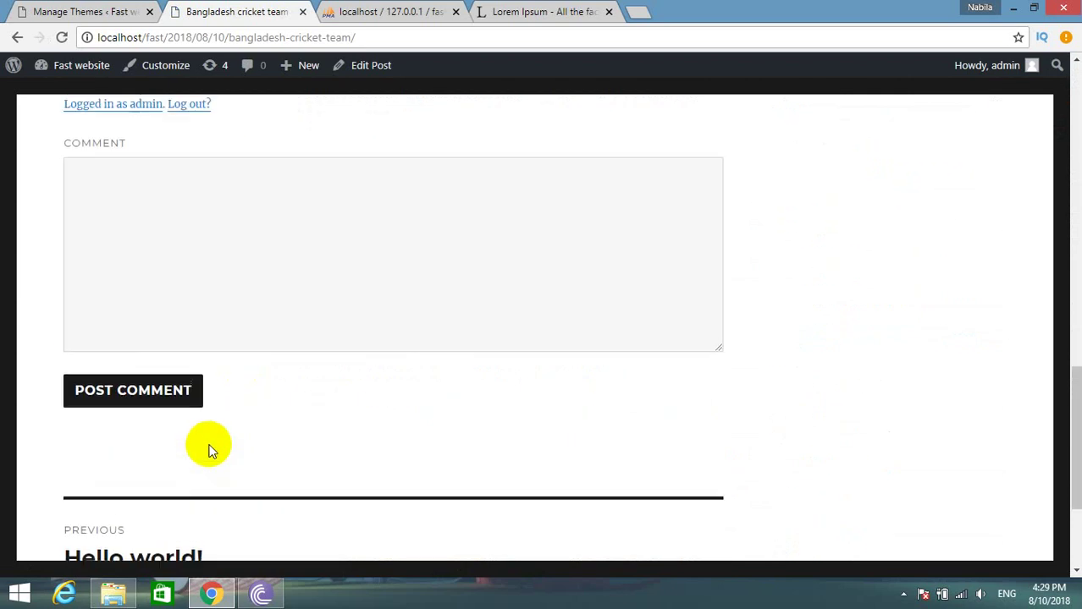
scroll(212, 440, "up", 5)
scroll(219, 432, "up", 2)
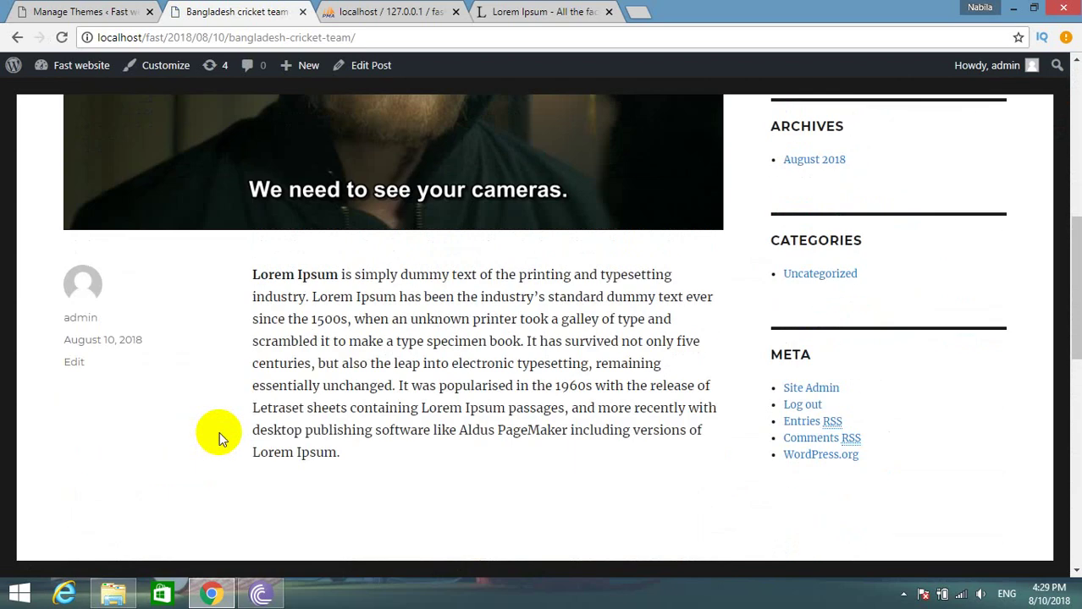
scroll(219, 432, "down", 2)
scroll(174, 200, "down", 5)
scroll(174, 210, "up", 2)
left_click(173, 209)
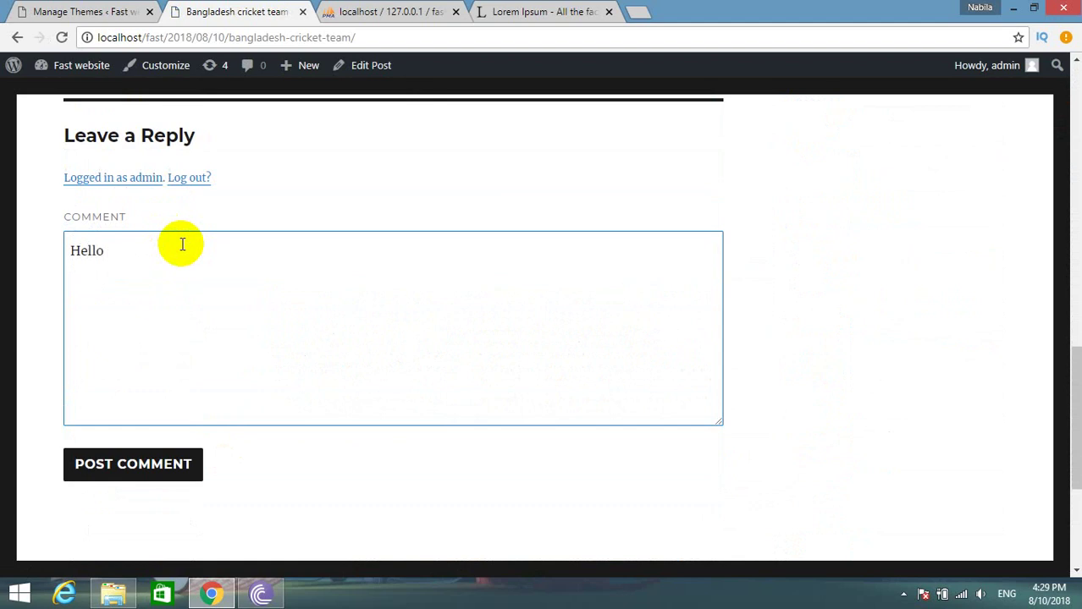
type("Hello bro, your post is good . i hope you will continue post same")
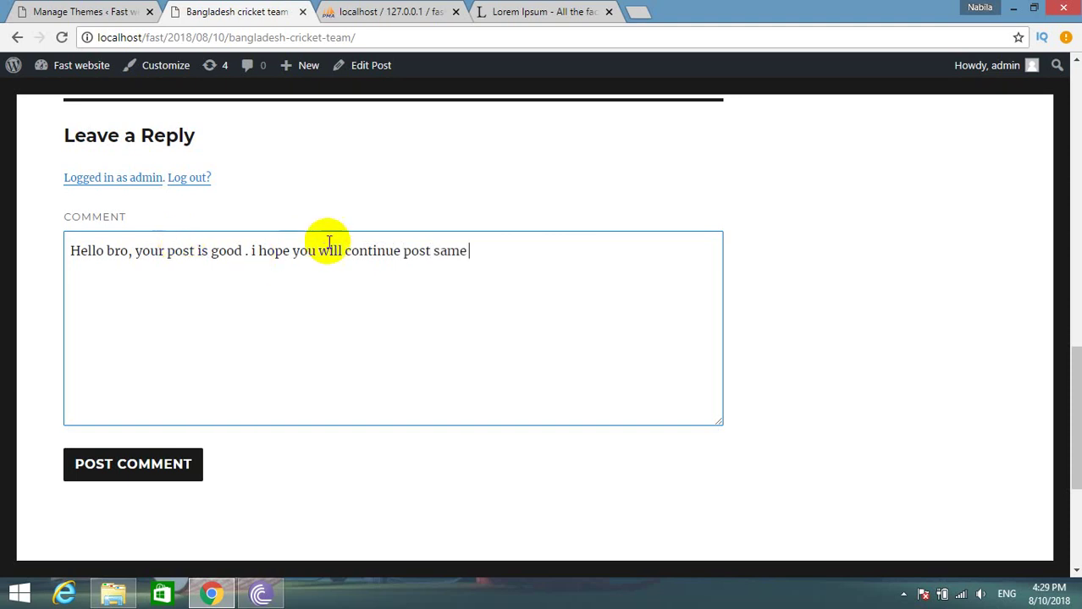
double_click(452, 253)
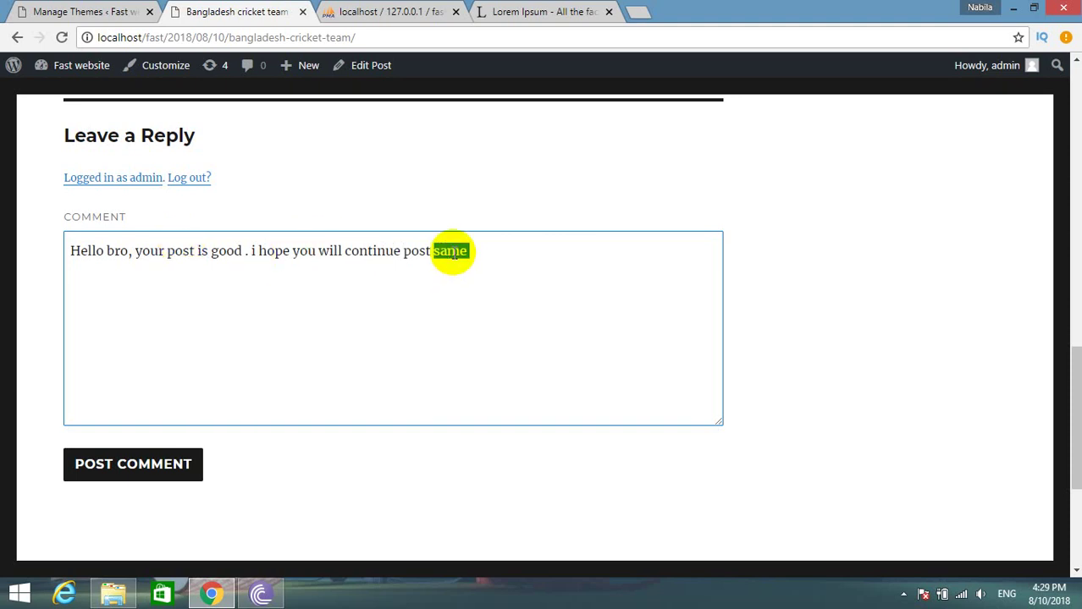
left_click(124, 472)
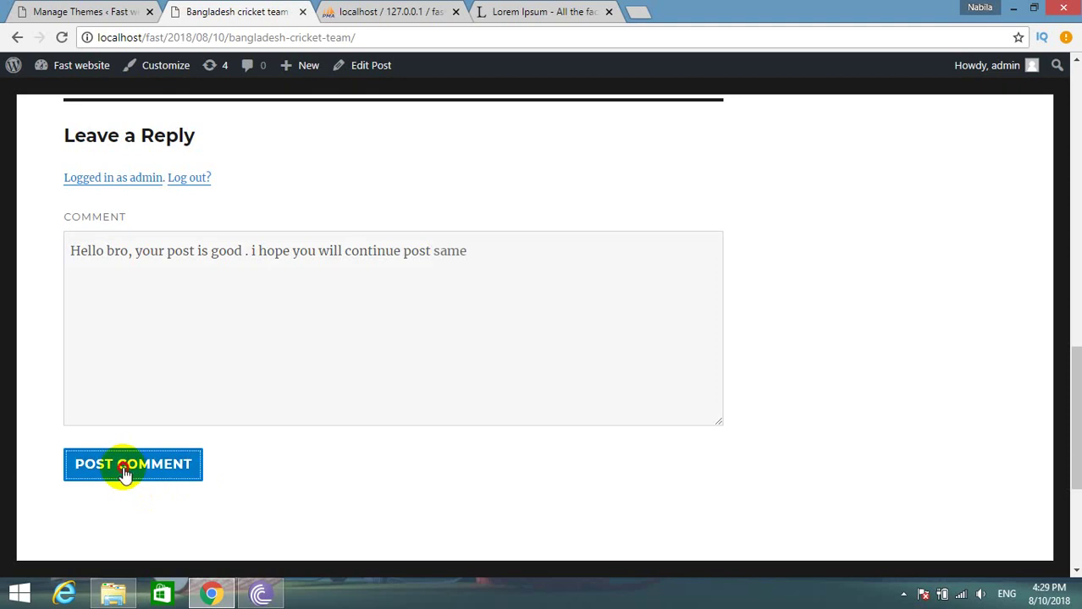
Highlight the newly published comment under the post to confirm it appears.
scroll(186, 364, "up", 4)
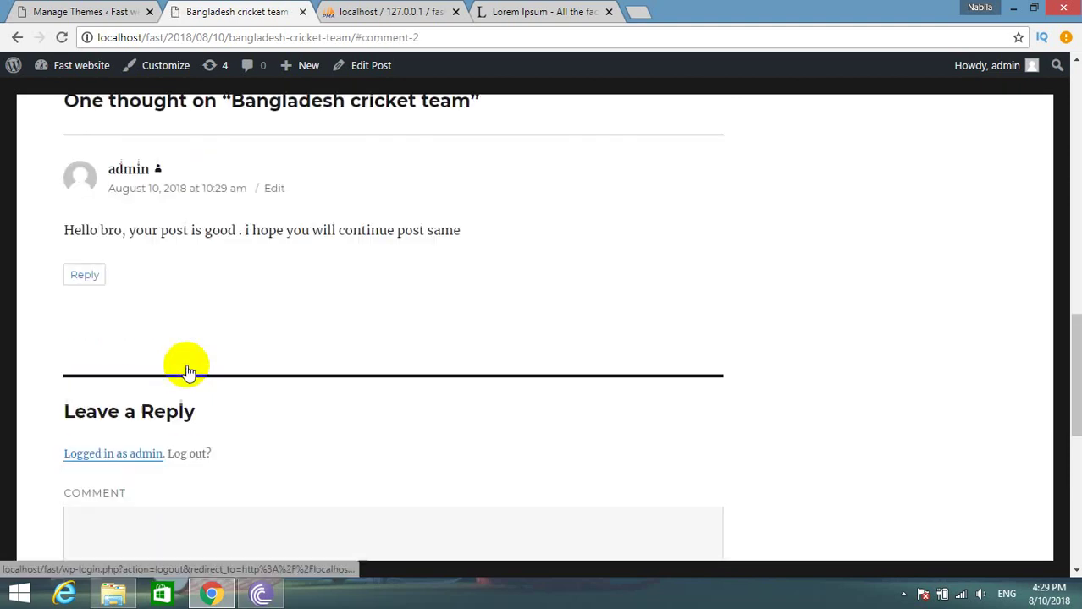
scroll(186, 364, "down", 3)
scroll(187, 364, "up", 2)
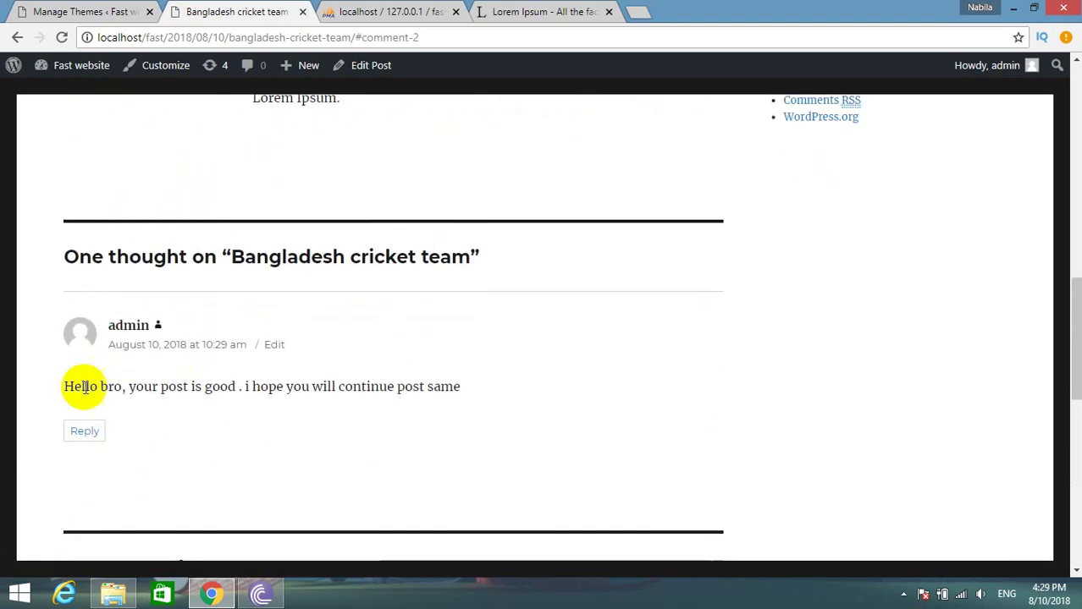
left_click(65, 383)
left_click_drag(66, 384, 439, 383)
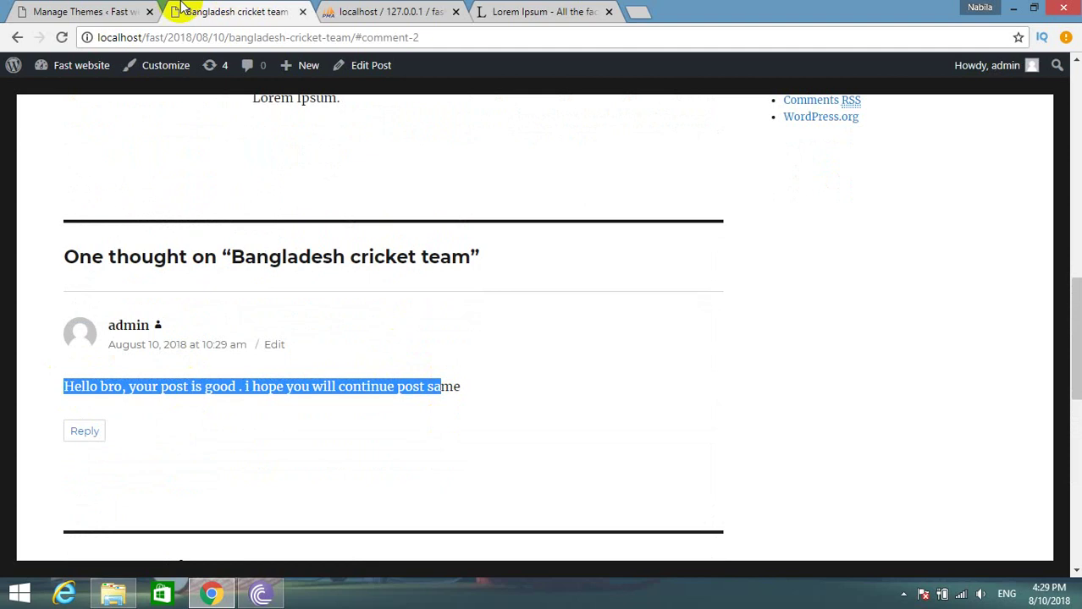
scroll(79, 8, "up", 5)
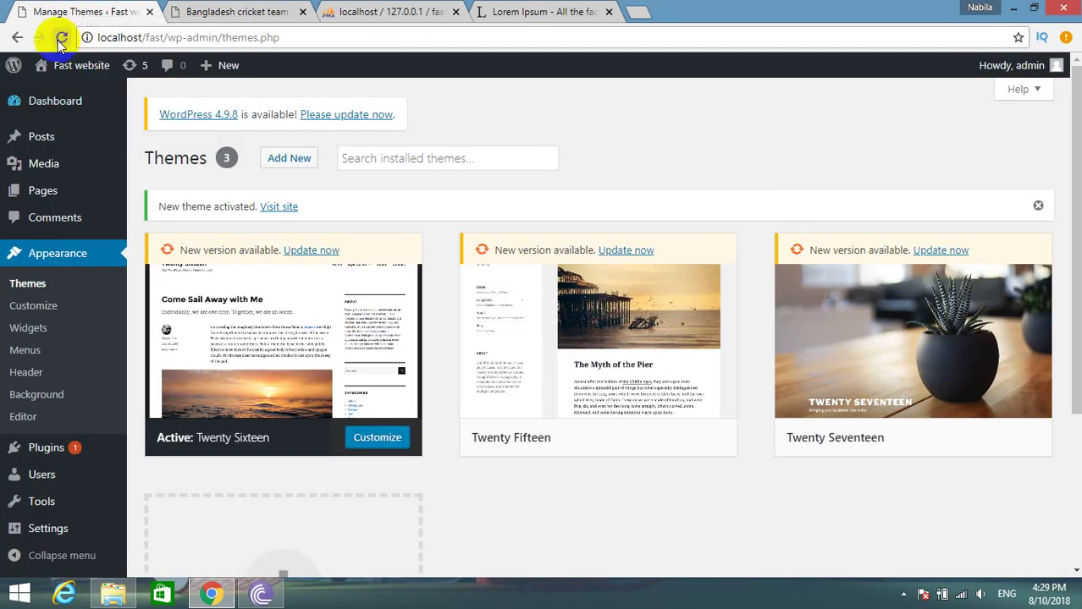
Check the home page's recent comments, then reopen the post and reselect the comment.
left_click(174, 12)
scroll(415, 282, "up", 6)
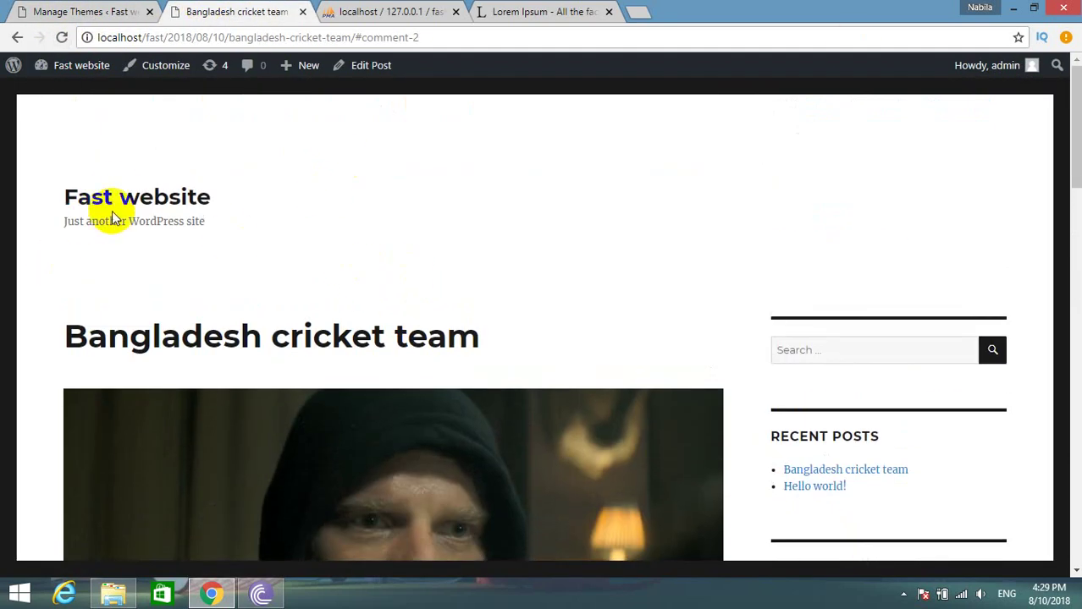
left_click(114, 197)
scroll(144, 253, "down", 10)
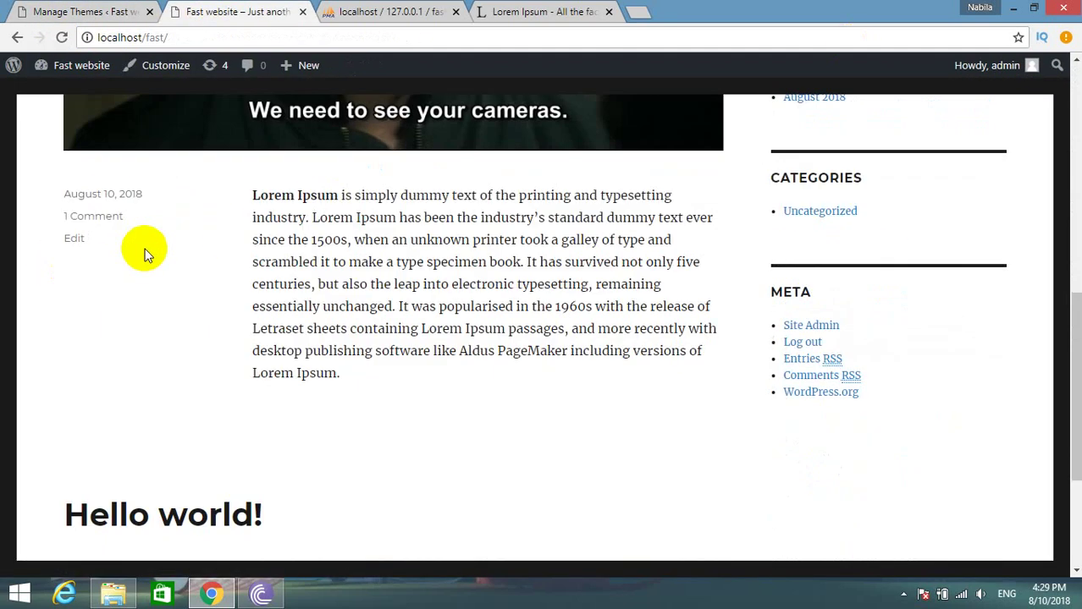
scroll(144, 253, "up", 7)
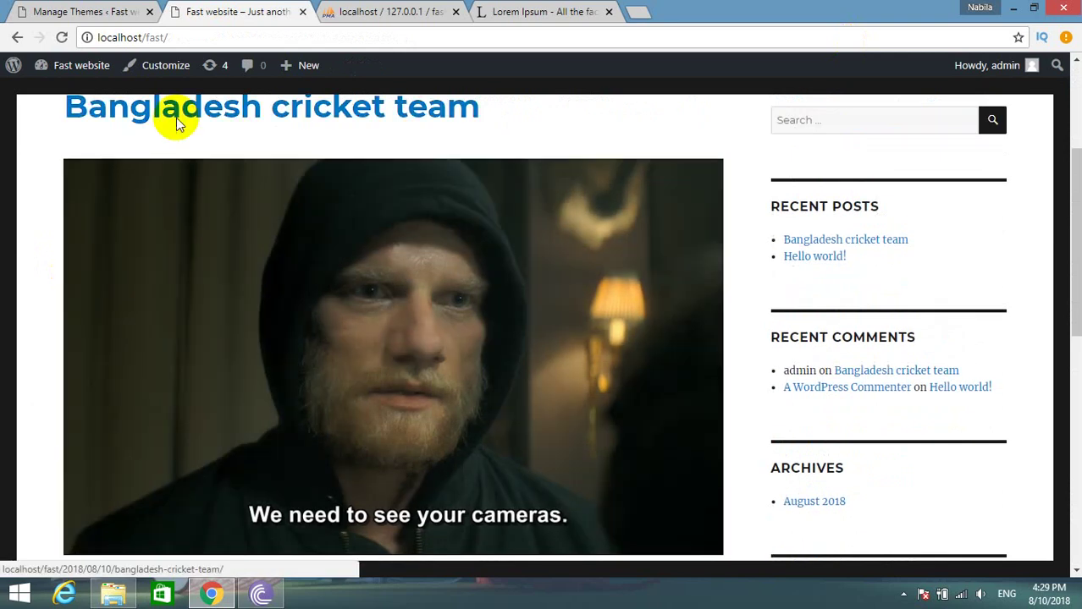
left_click(176, 118)
scroll(192, 186, "down", 10)
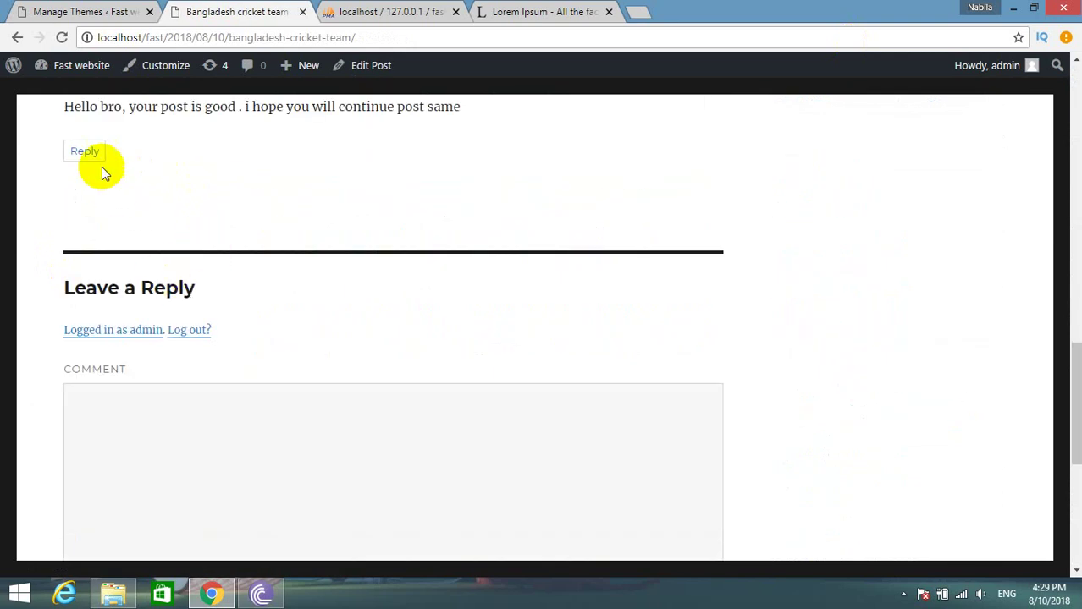
scroll(93, 186, "up", 2)
left_click_drag(53, 266, 433, 269)
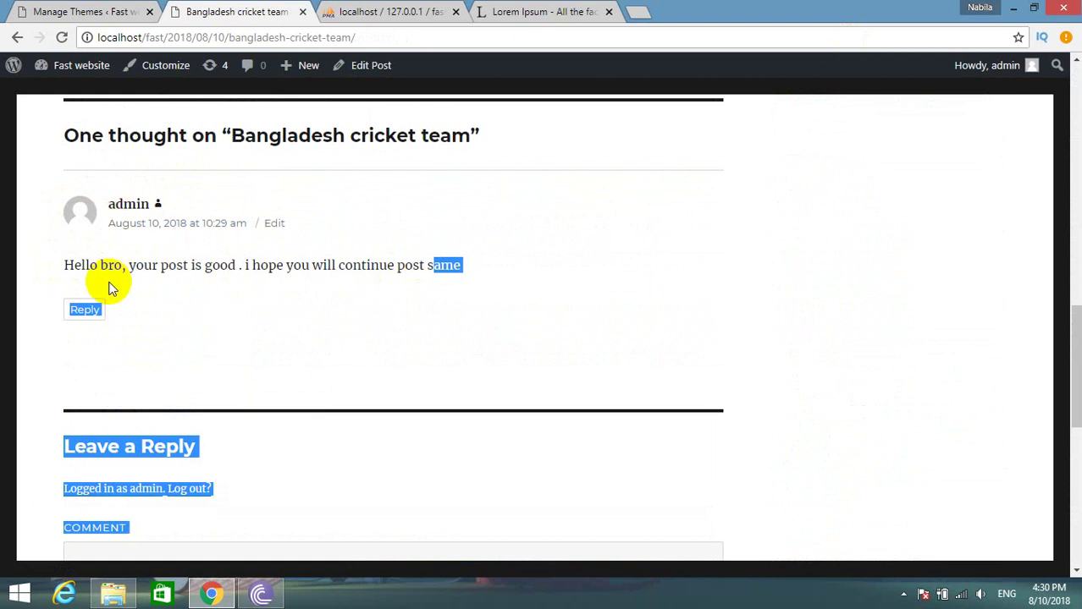
scroll(842, 245, "up", 10)
mouse_move(992, 68)
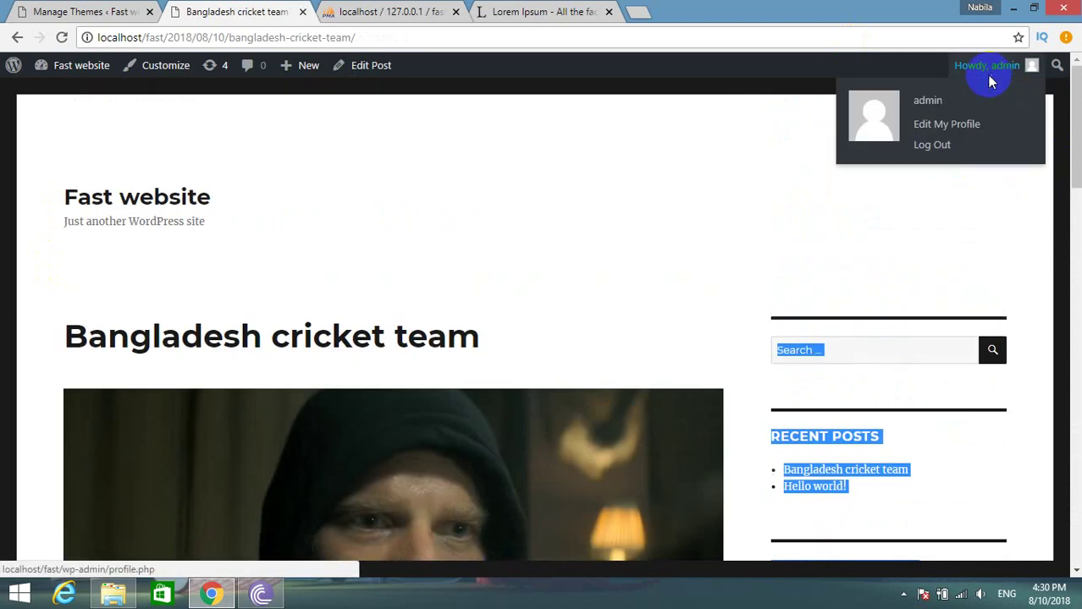
left_click(84, 12)
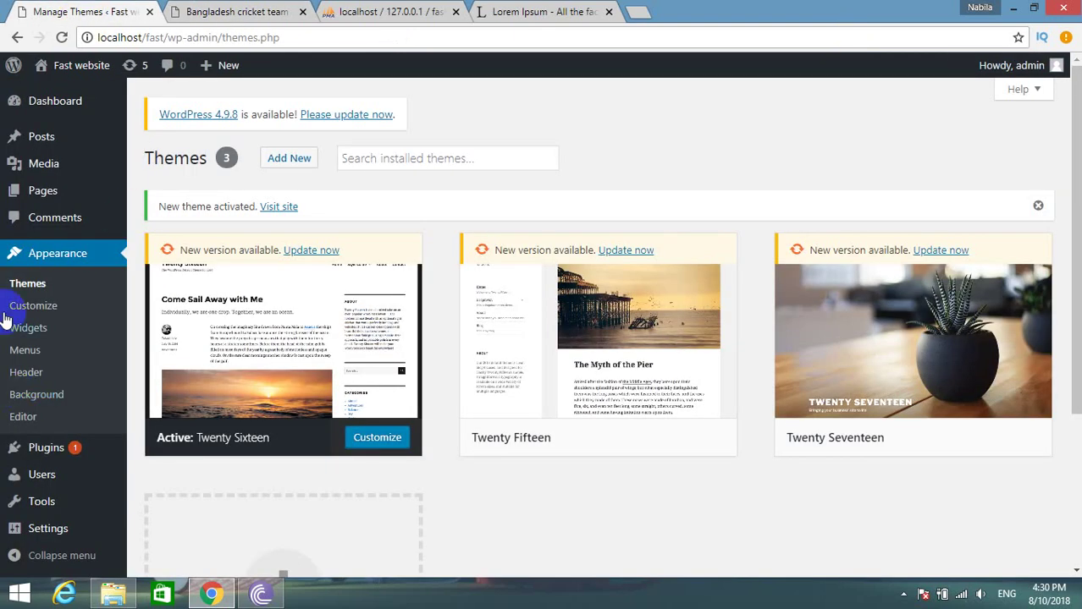
Log out of the admin account via the Howdy, admin menu.
left_click(60, 225)
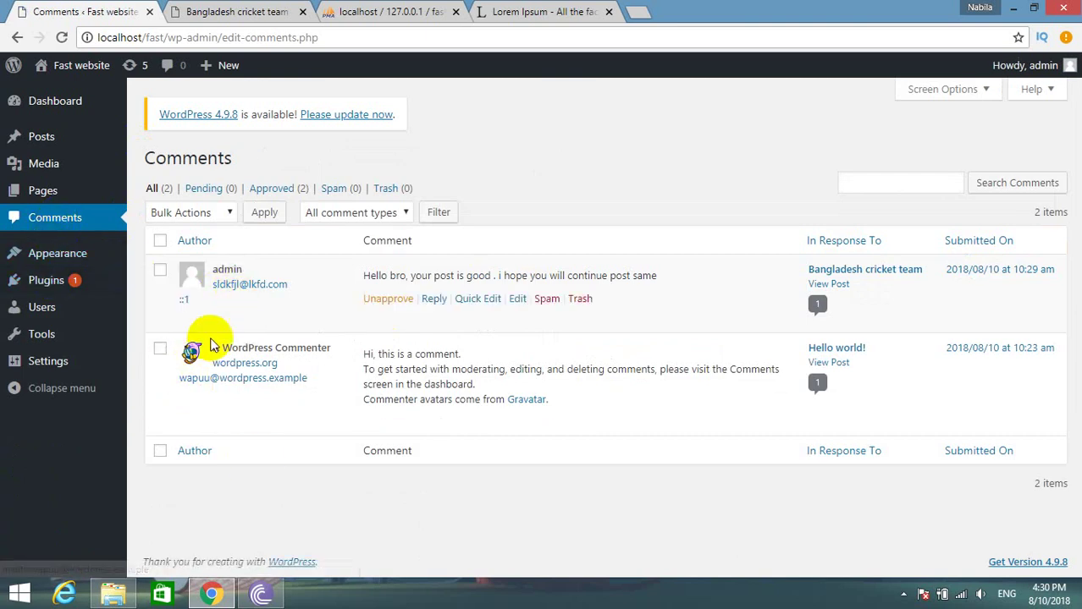
key("ctrl+Tab")
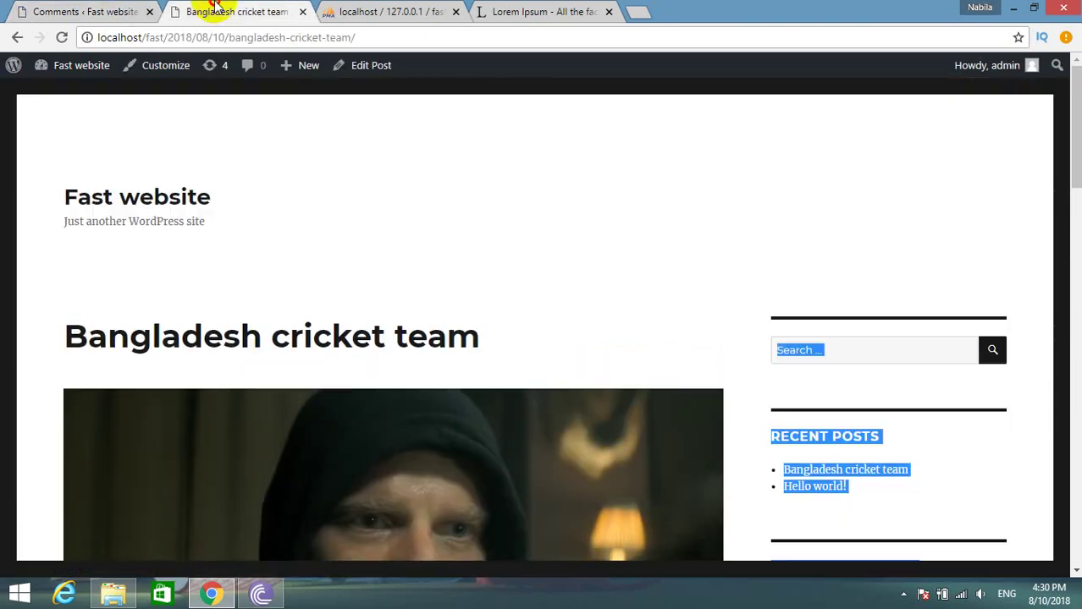
mouse_move(1000, 70)
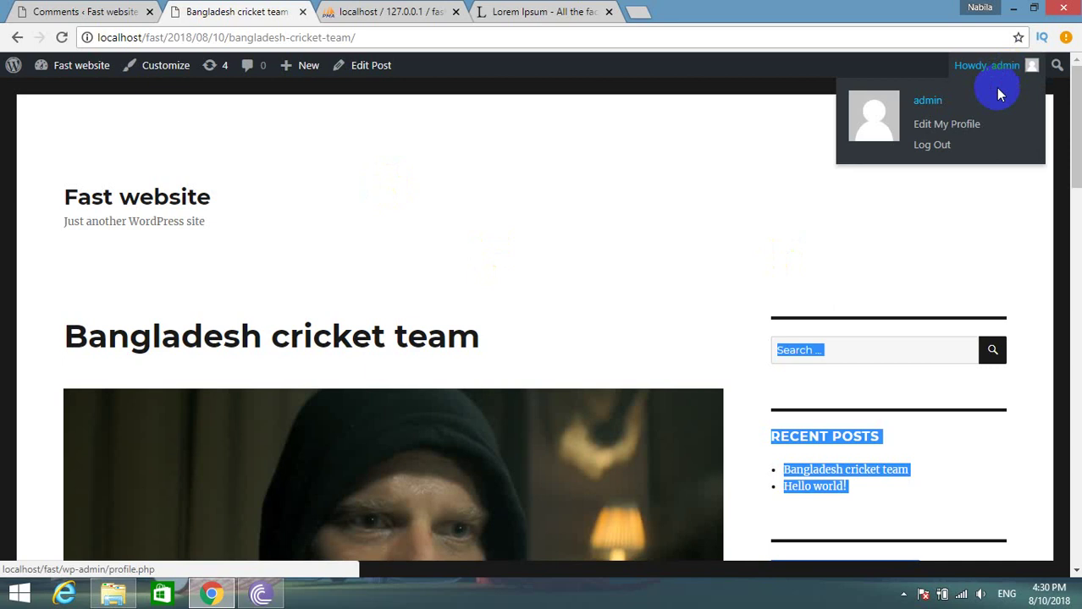
left_click(931, 152)
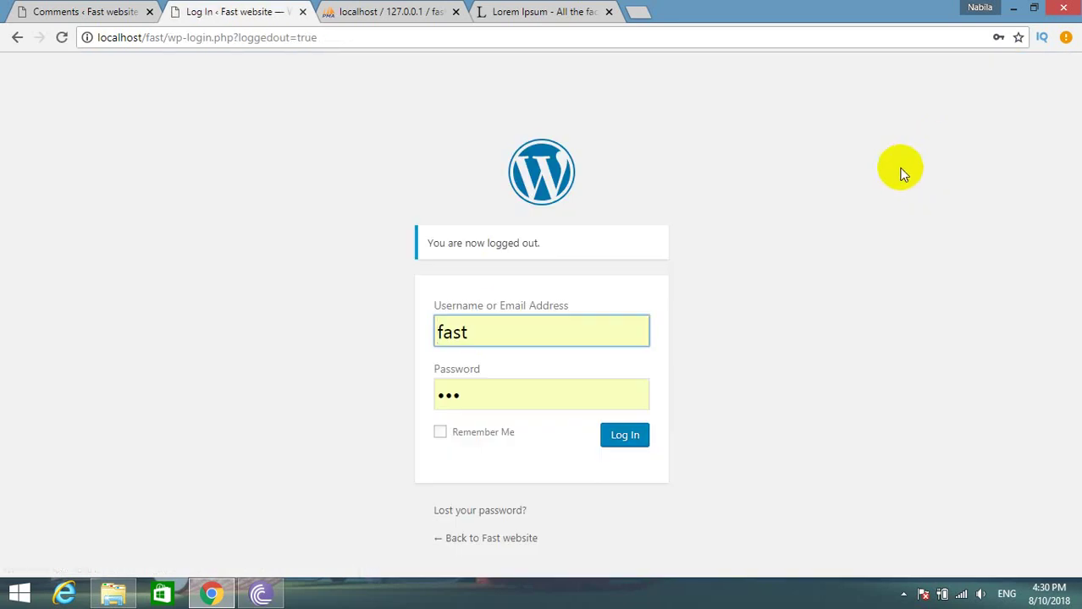
Load localhost/fast/ as a logged-out visitor.
left_click_drag(176, 38, 311, 37)
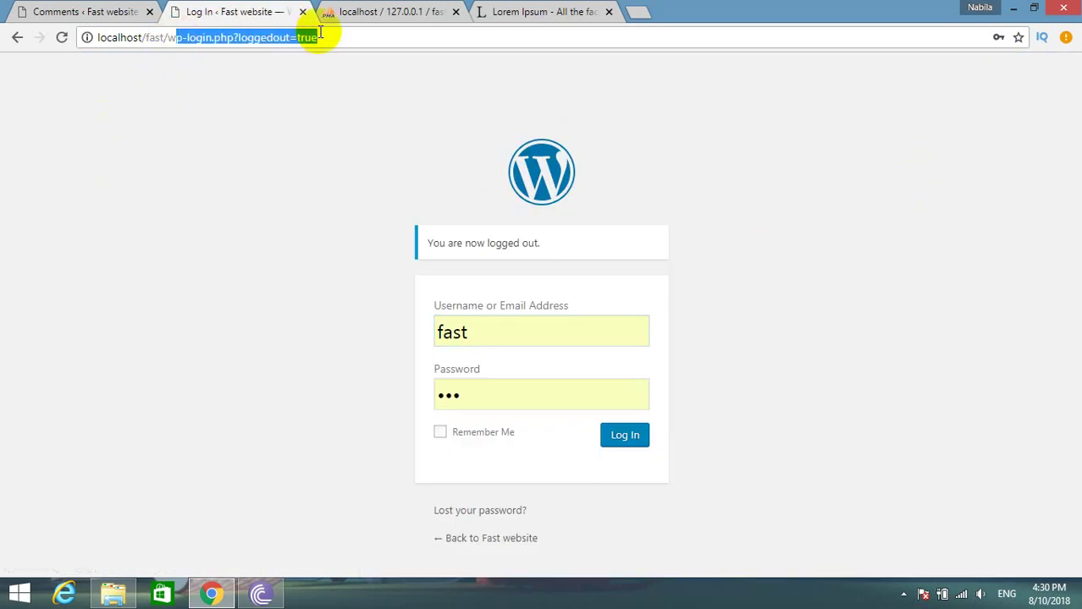
key("BackSpace")
key("BackSpace")
key("Return")
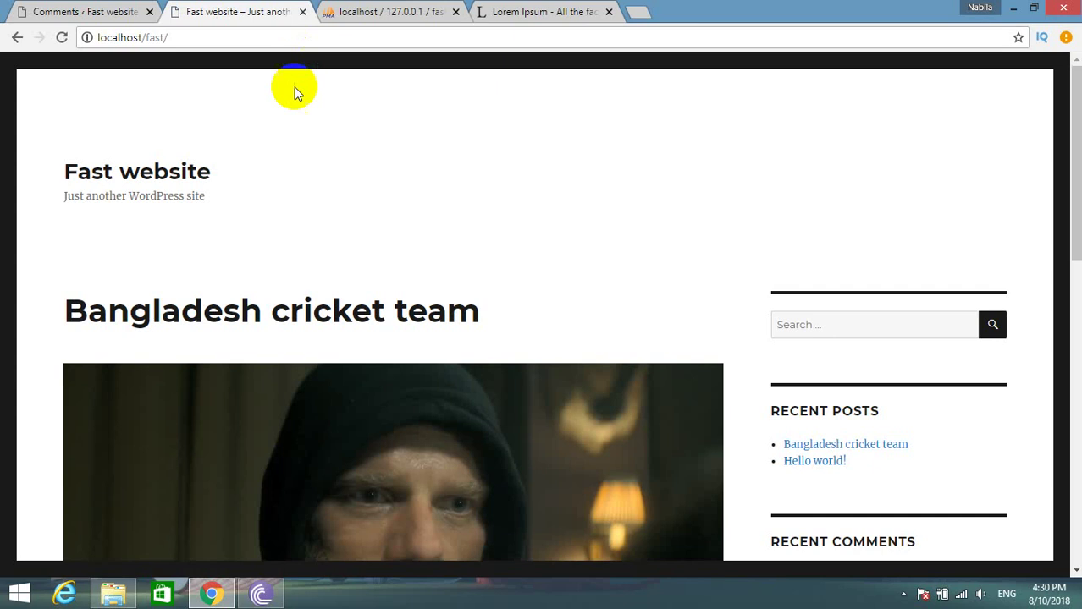
Open the Bangladesh cricket team post and scroll down to its comment section.
scroll(296, 185, "down", 3)
left_click(296, 184)
scroll(317, 195, "down", 7)
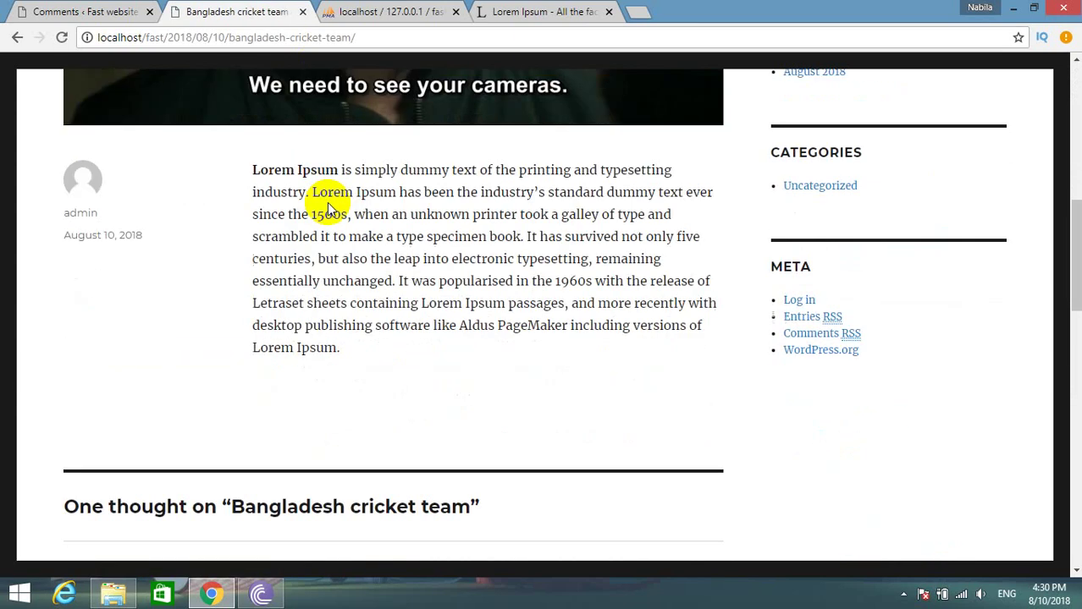
scroll(161, 296, "down", 2)
left_click_drag(59, 476, 575, 489)
scroll(420, 454, "down", 4)
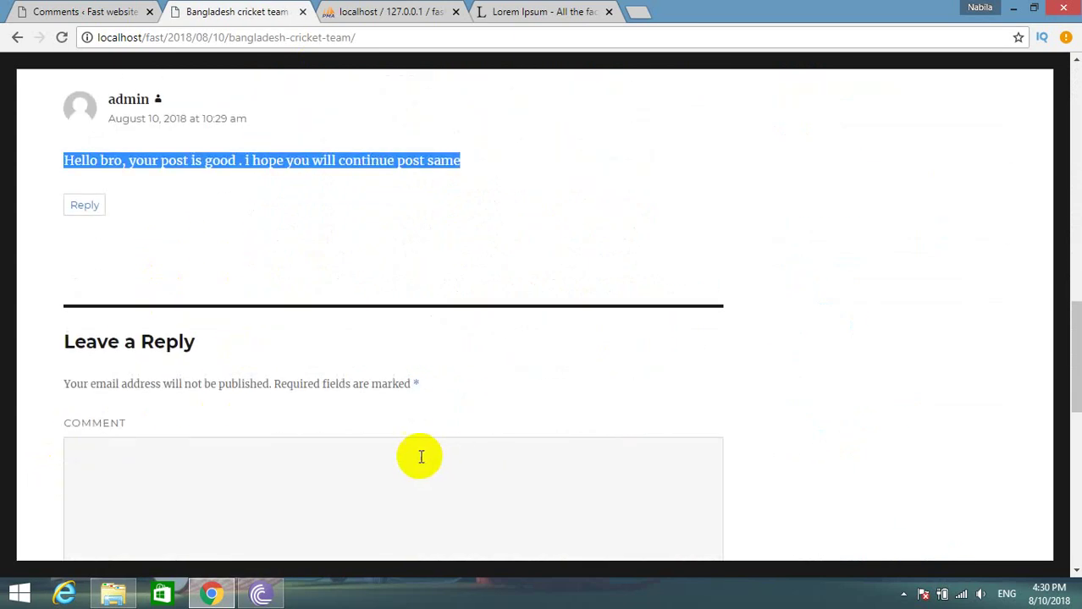
Write the reply 'yes, i also want same post again' in the comment box.
left_click(242, 472)
scroll(239, 396, "down", 5)
scroll(239, 396, "up", 3)
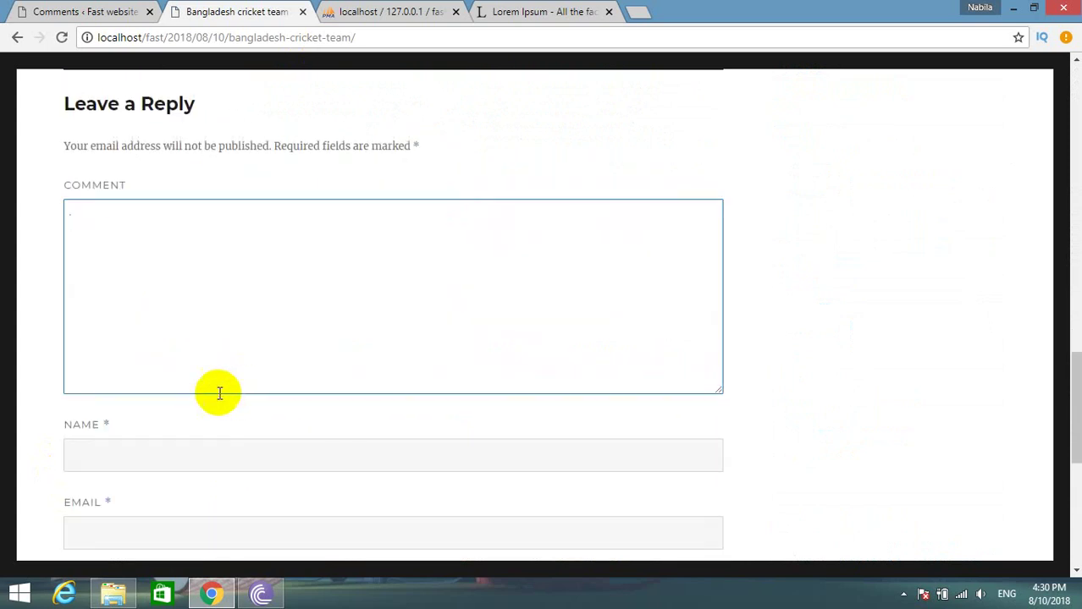
scroll(195, 317, "down", 1)
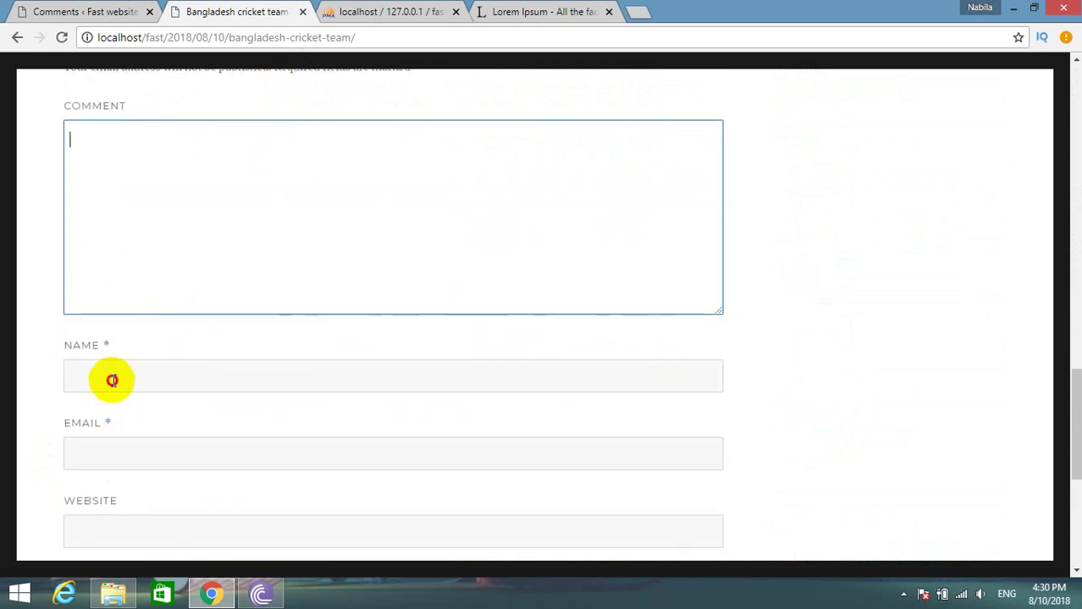
left_click(111, 378)
left_click(93, 450)
left_click(30, 429)
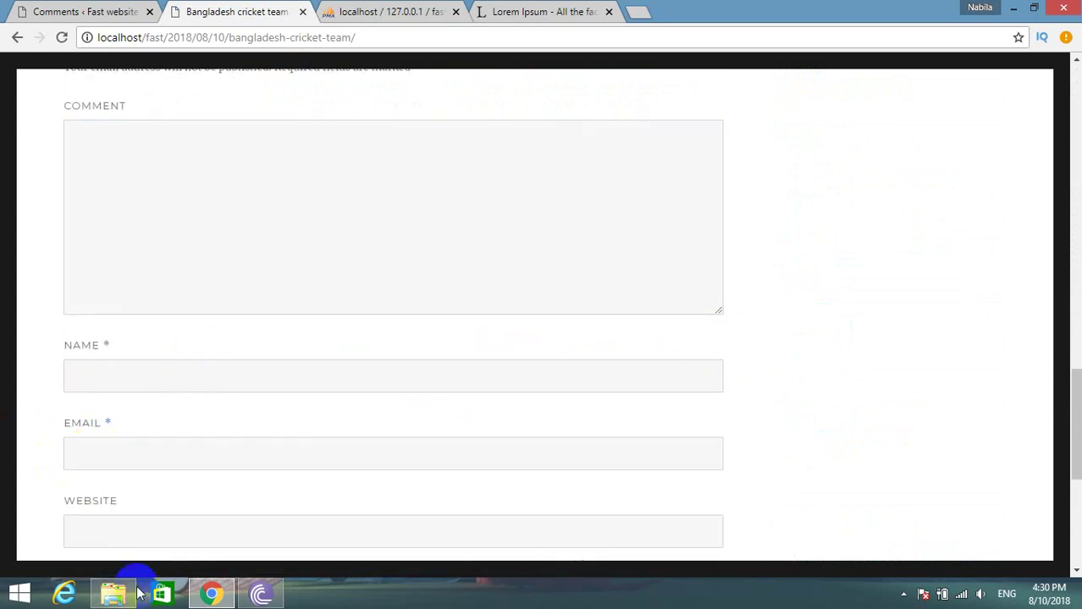
left_click(157, 230)
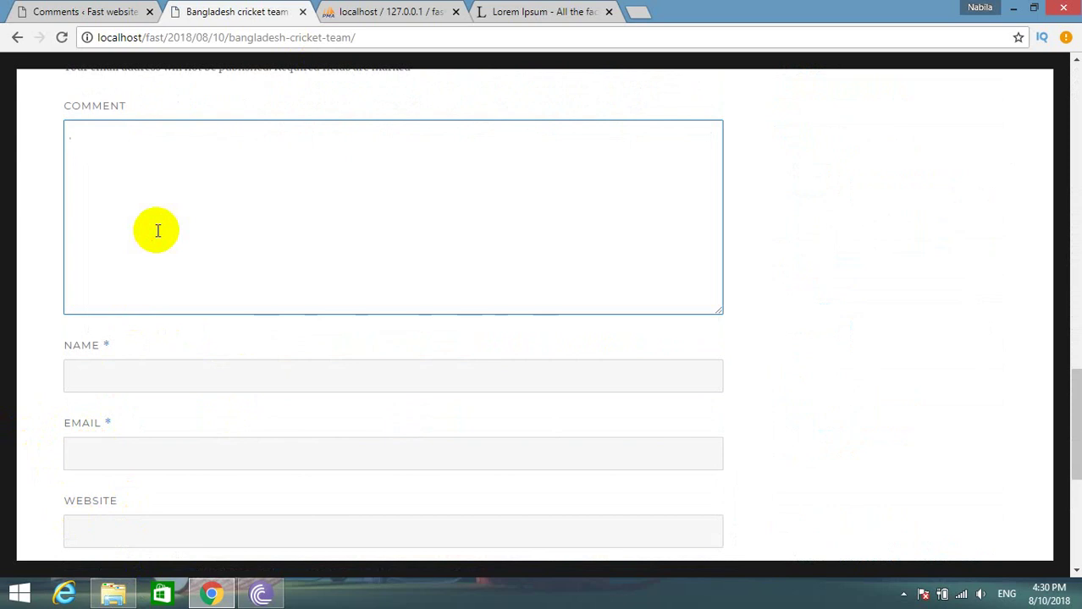
type("€y")
type("yes")
type(", i w")
key("BackSpace")
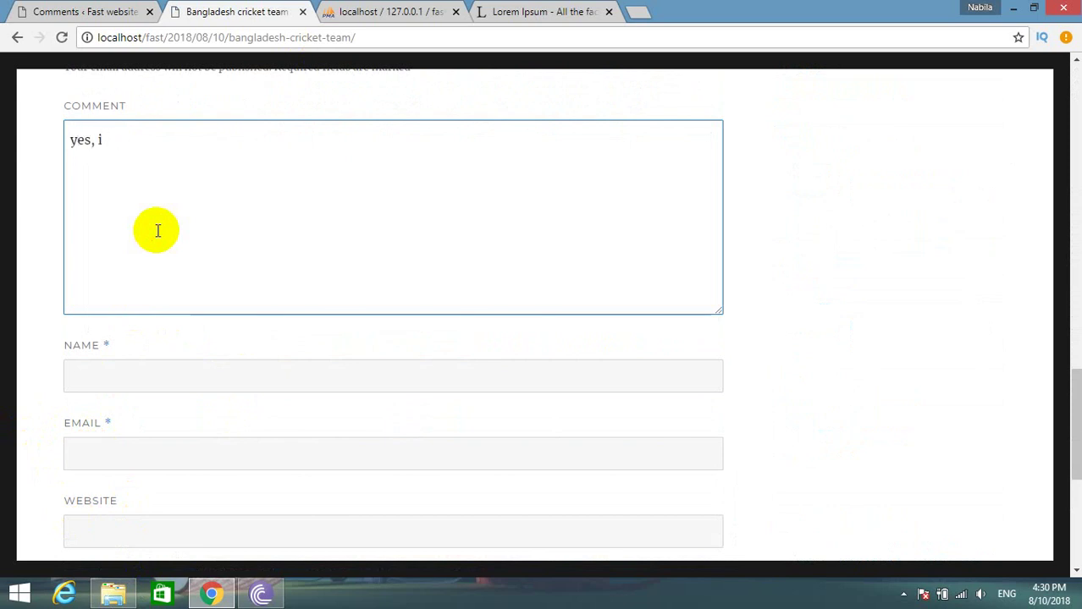
type("also want t")
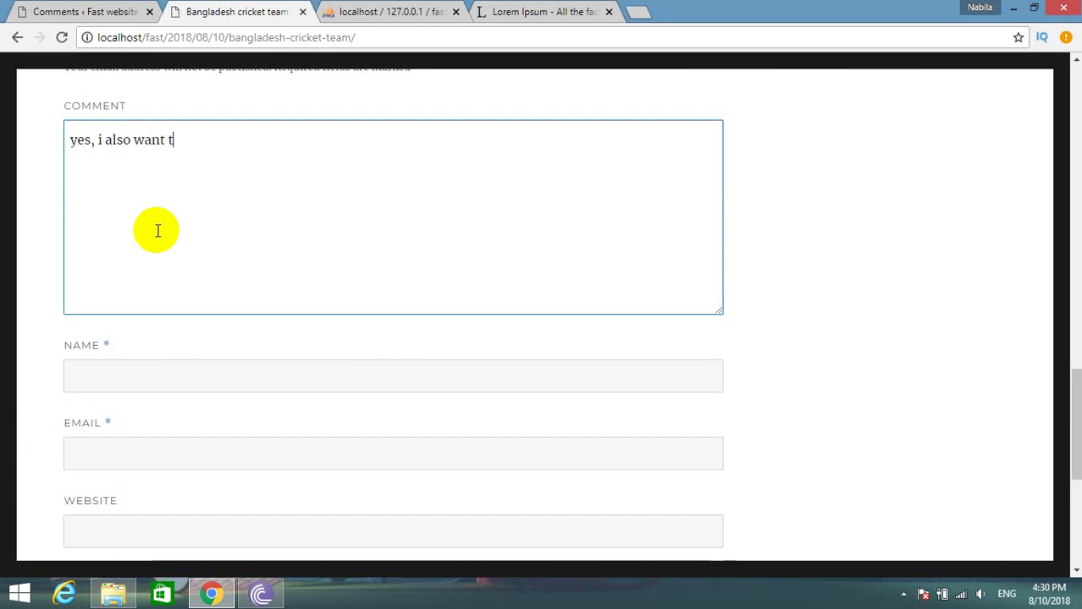
type("o")
key("BackSpace")
key("BackSpace")
type("same")
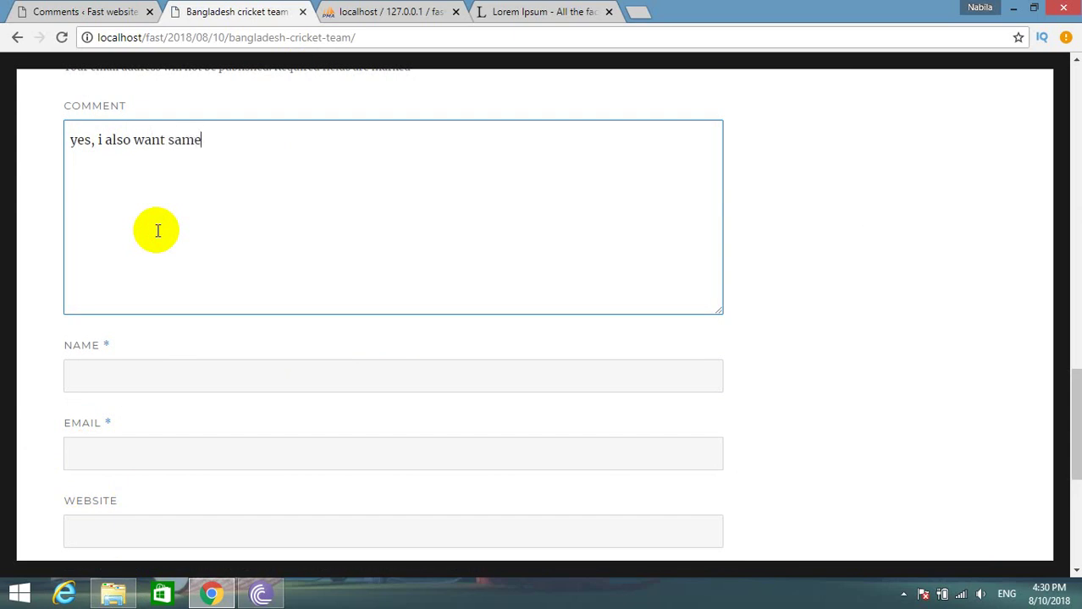
type(" post ag")
key("BackSpace")
type("agian")
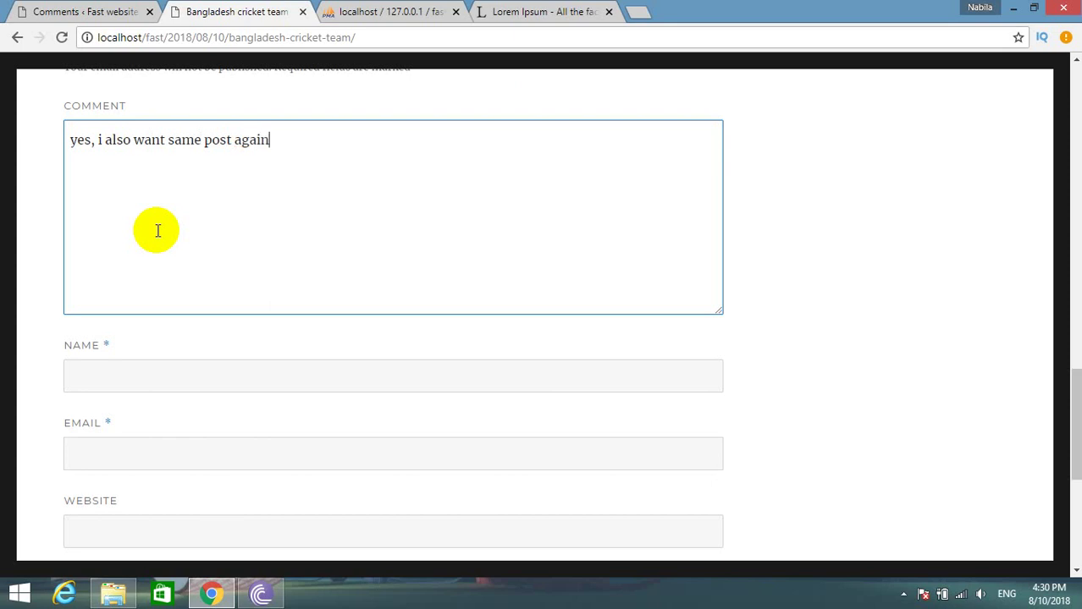
Fill in the commenter's name, e-mail and website sdk.com, then post the comment.
left_click(124, 369)
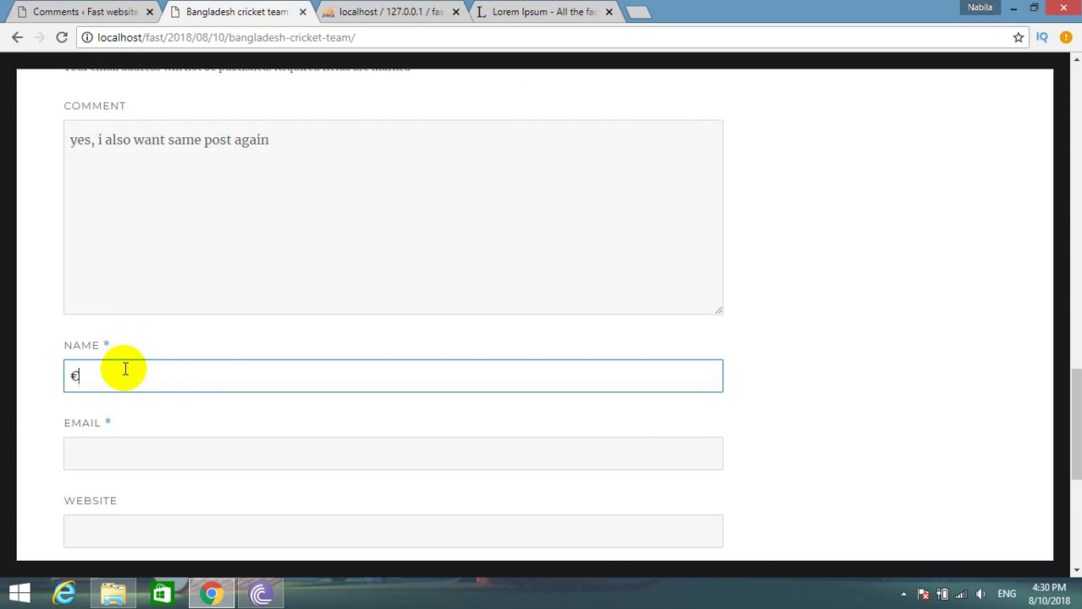
type("la")
type("alhaj is")
key("Tab")
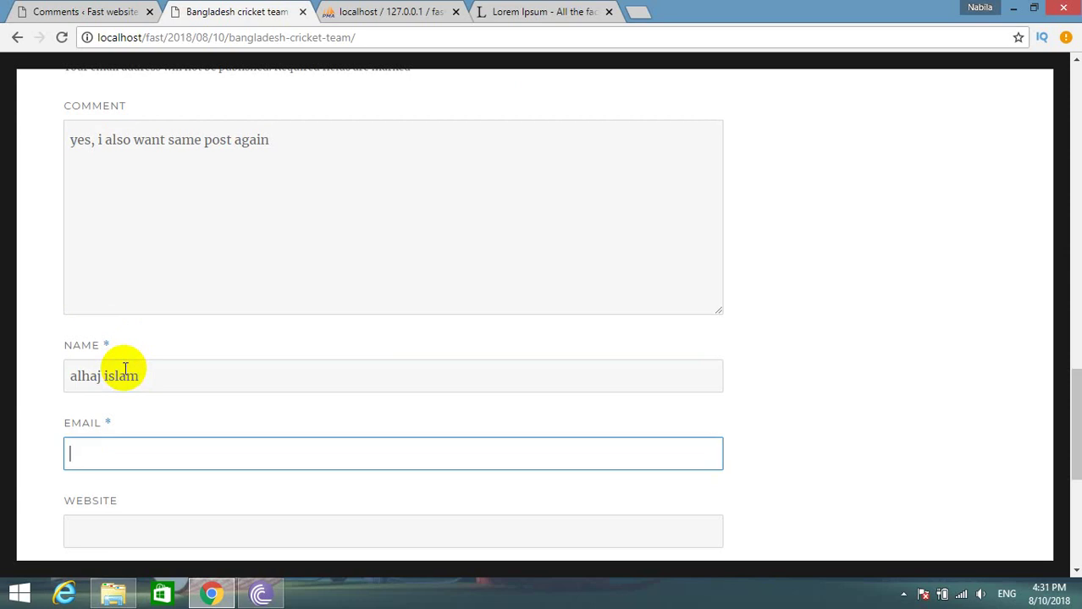
key("Tab")
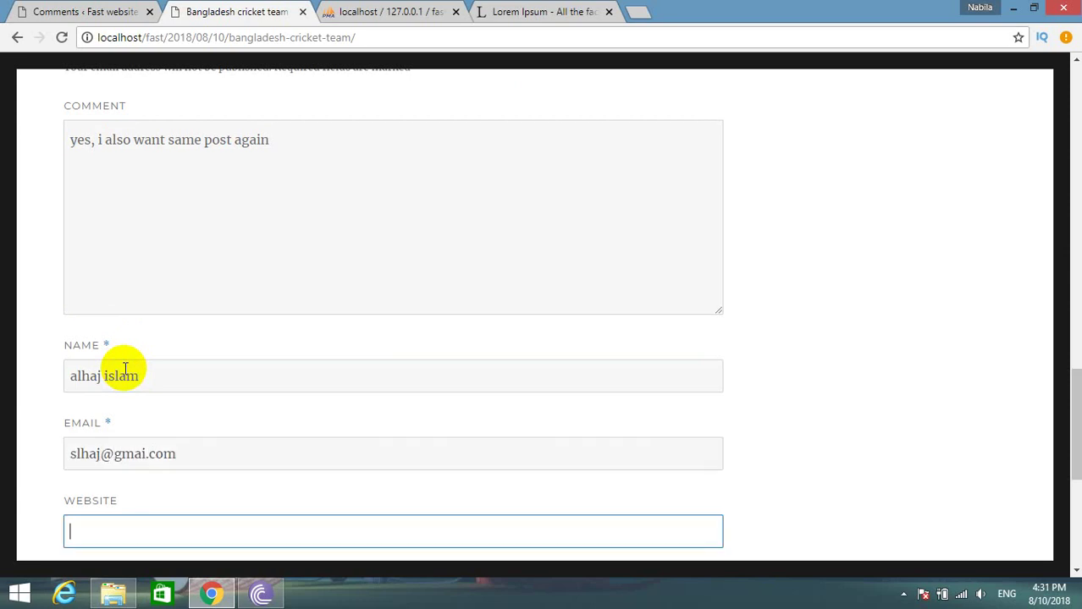
type("sdk.com")
scroll(131, 381, "down", 5)
left_click(137, 197)
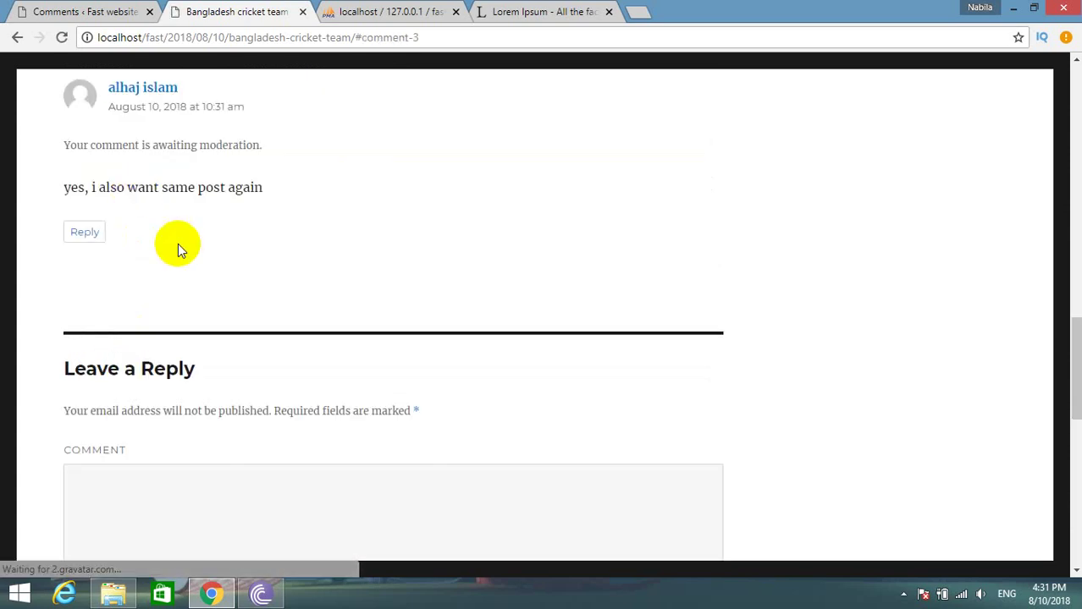
scroll(200, 278, "up", 1)
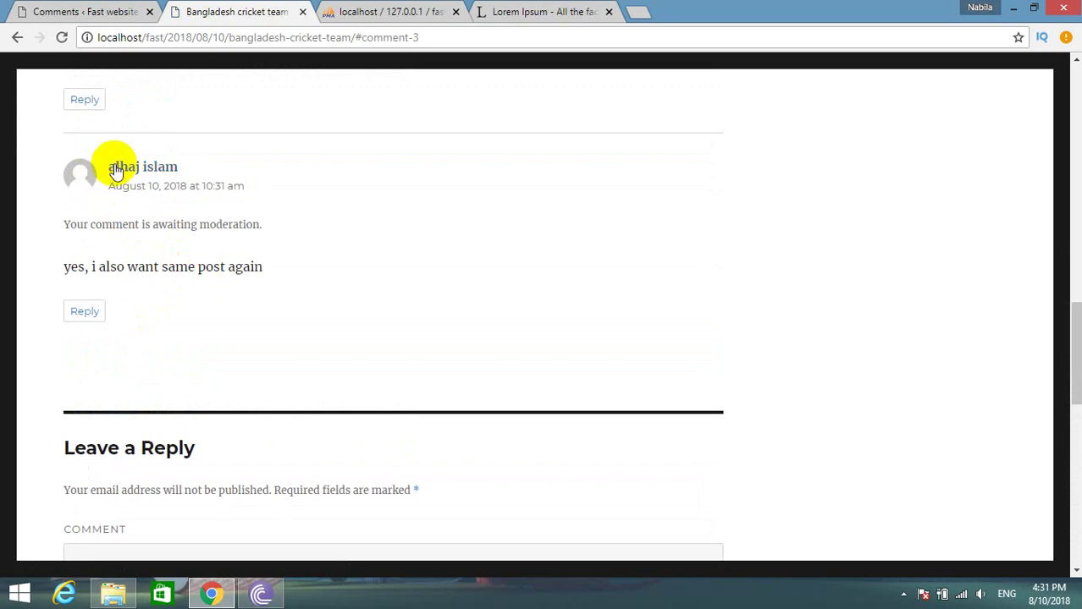
scroll(13, 203, "up", 4)
scroll(48, 309, "down", 2)
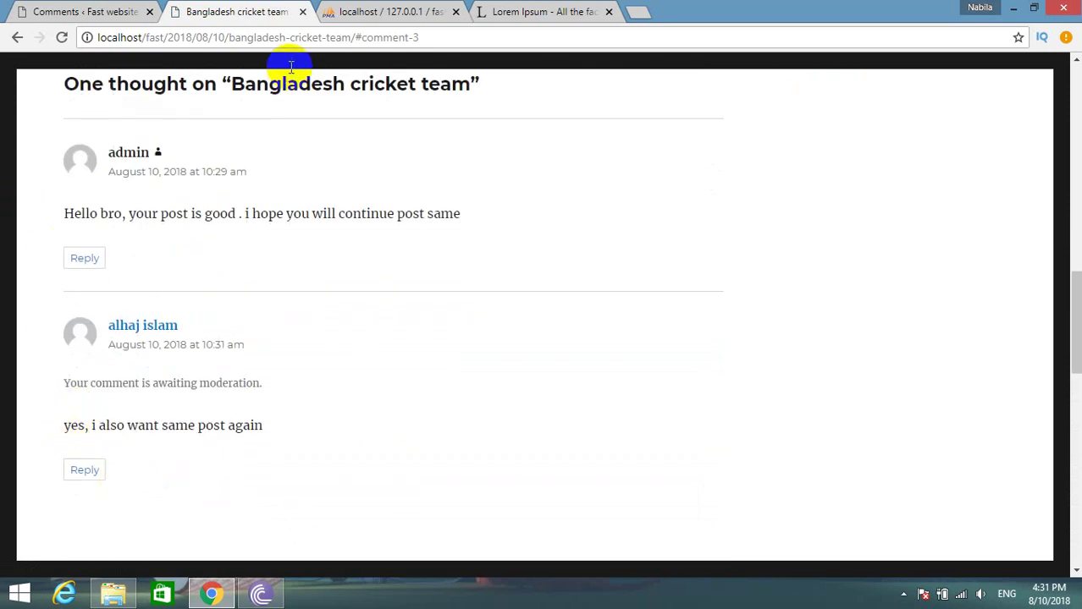
Copy the site address localhost/fast from the address bar.
left_click(158, 36)
left_click_drag(158, 37, 89, 34)
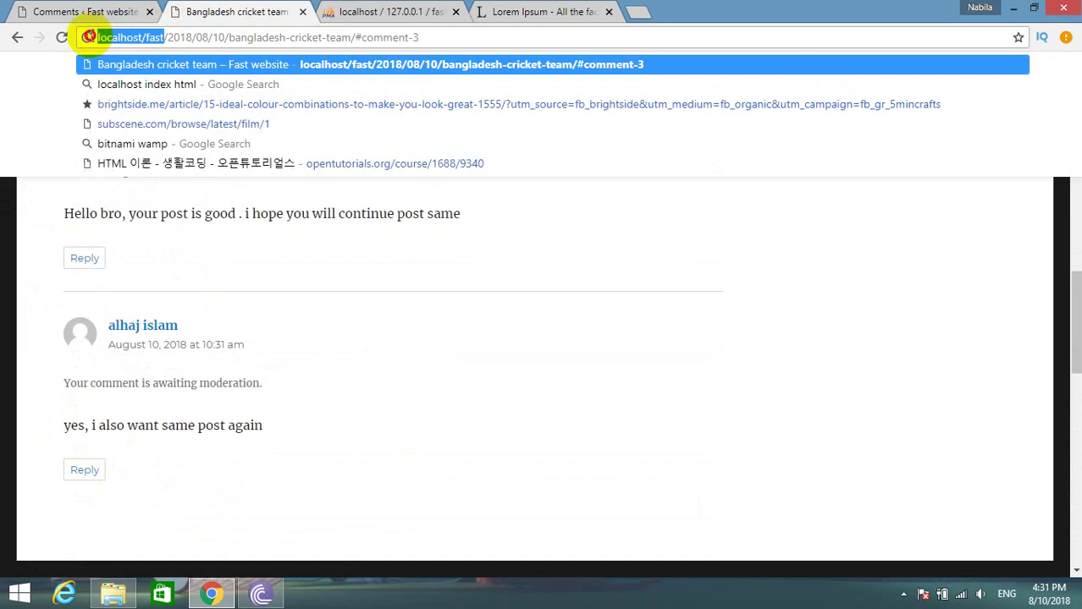
right_click(116, 40)
left_click(279, 99)
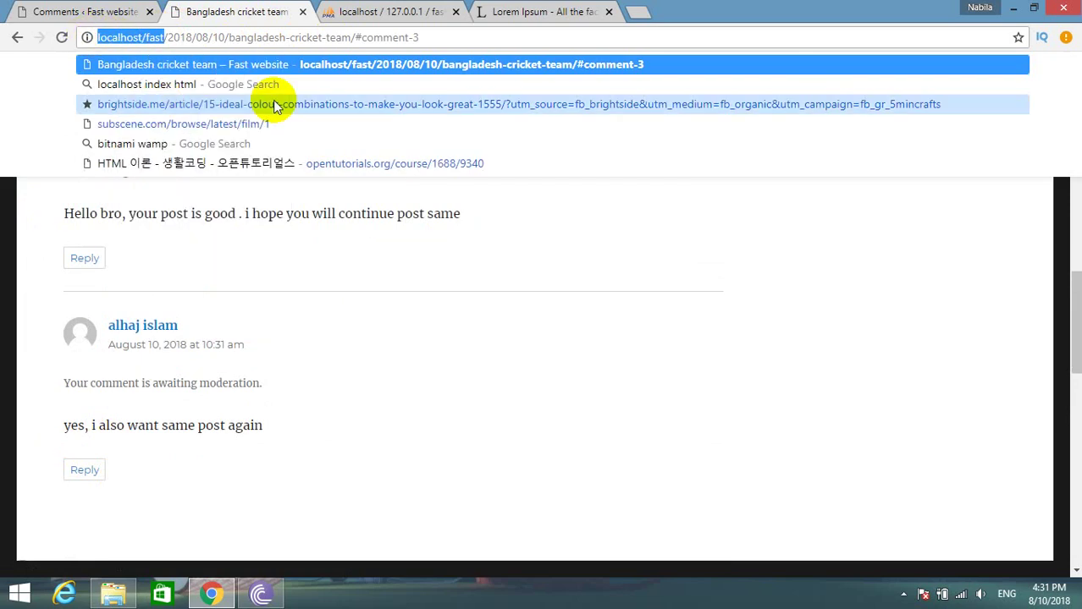
Open a new Chrome window and dismiss the extension permissions notice.
left_click(1068, 36)
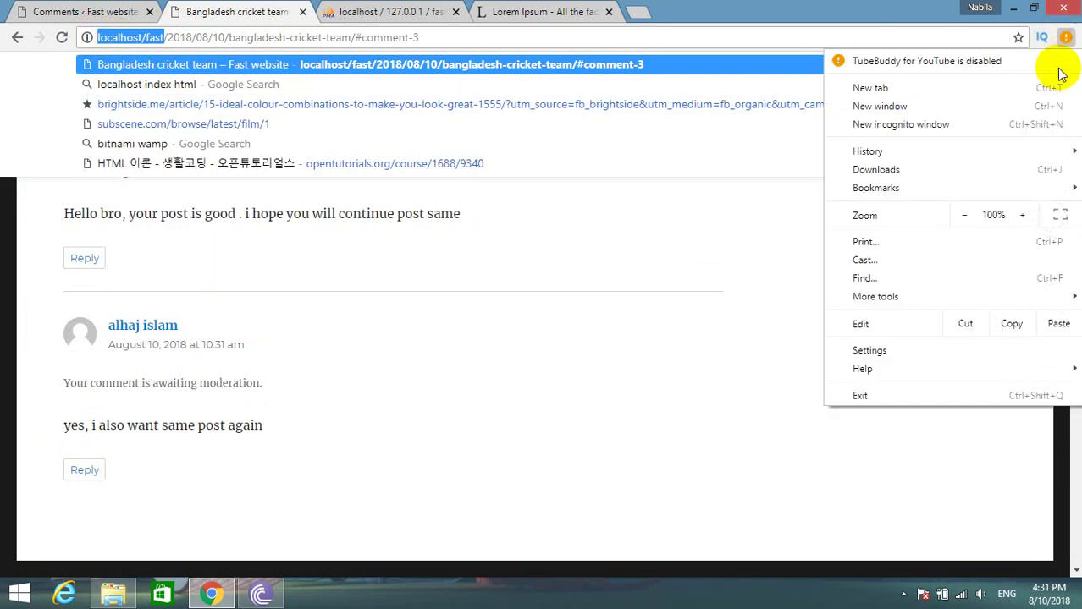
left_click(869, 106)
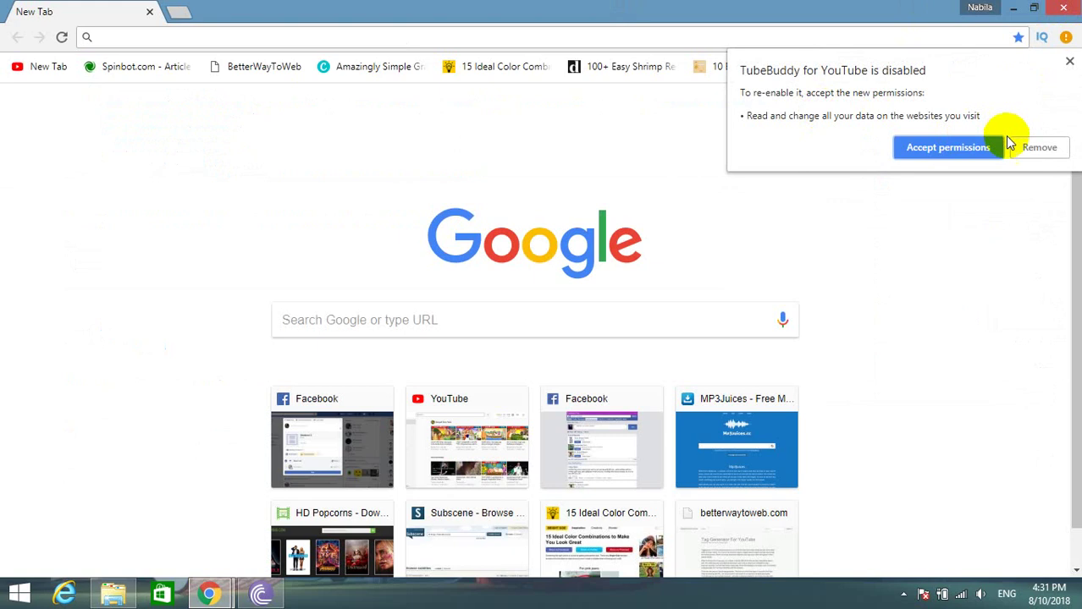
left_click(944, 146)
left_click(1065, 36)
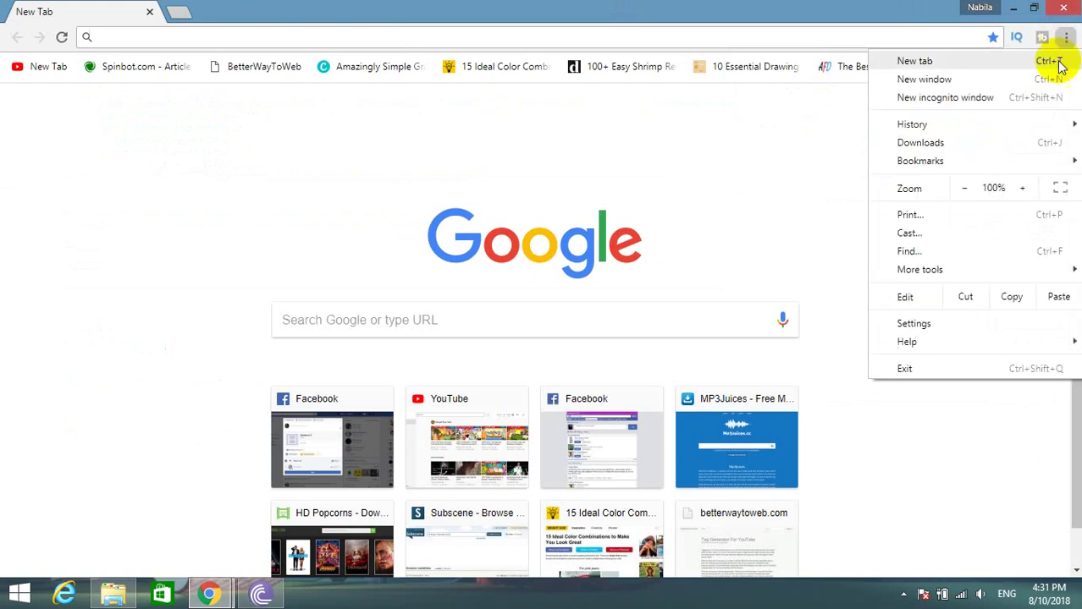
left_click(942, 100)
right_click(150, 38)
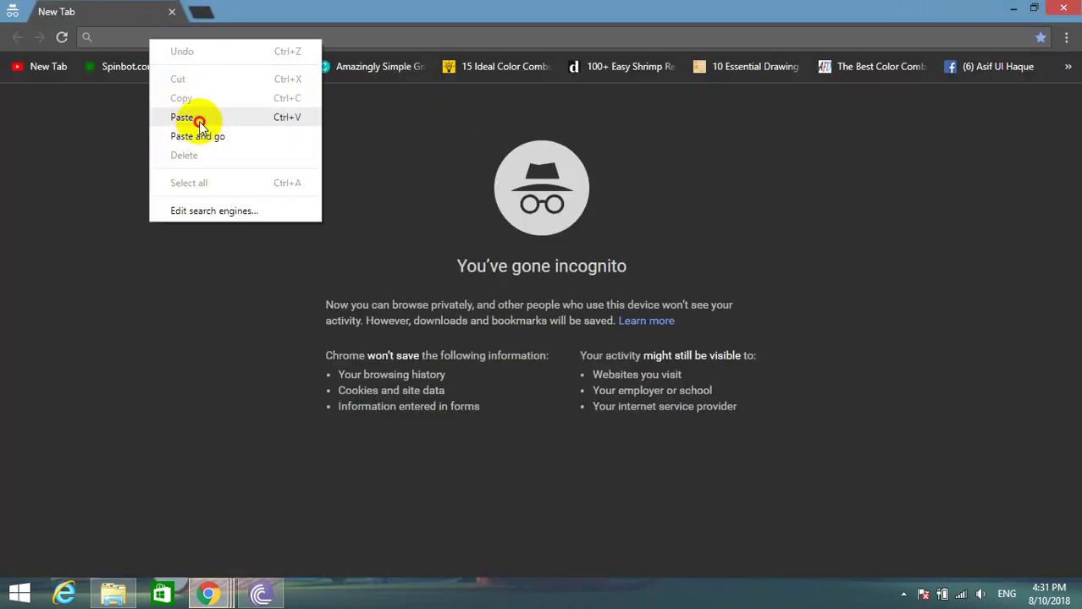
left_click(197, 117)
key("Return")
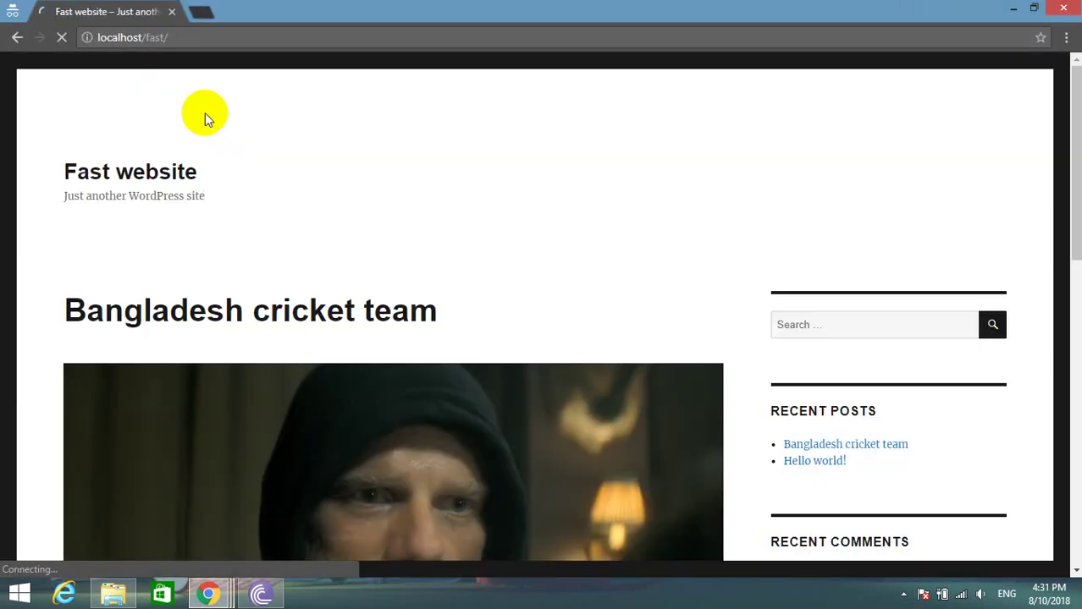
scroll(229, 394, "down", 10)
scroll(222, 394, "up", 8)
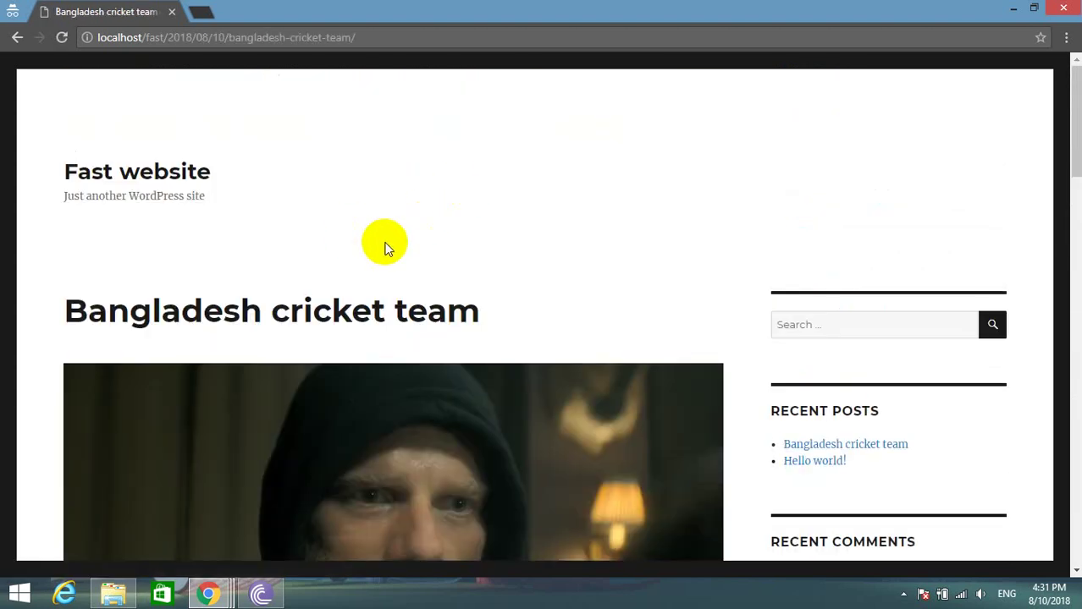
scroll(385, 247, "down", 6)
scroll(459, 367, "down", 8)
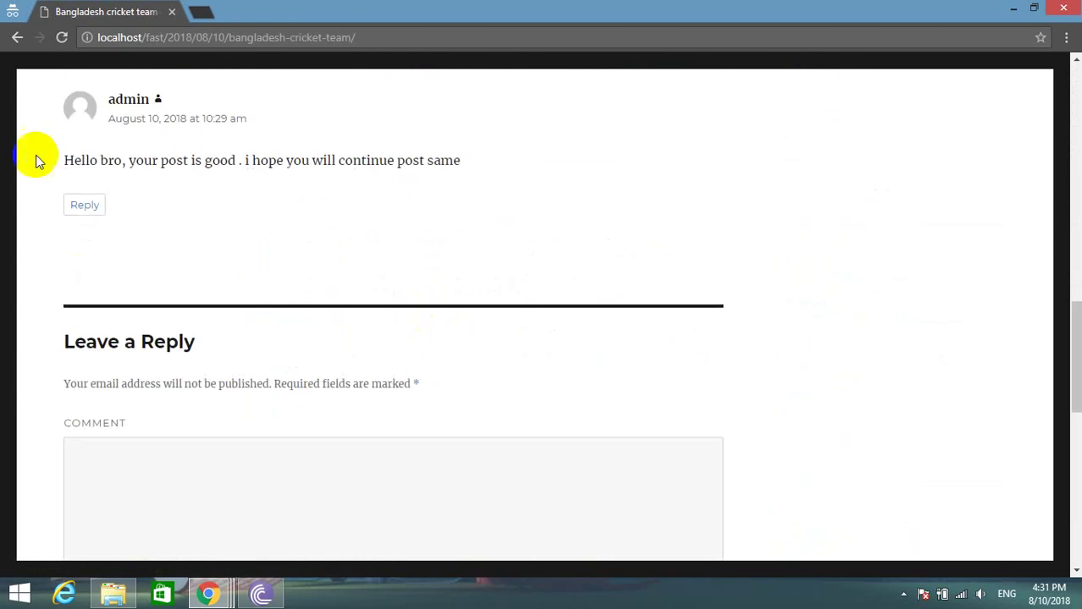
left_click_drag(35, 161, 116, 141)
left_click(512, 134)
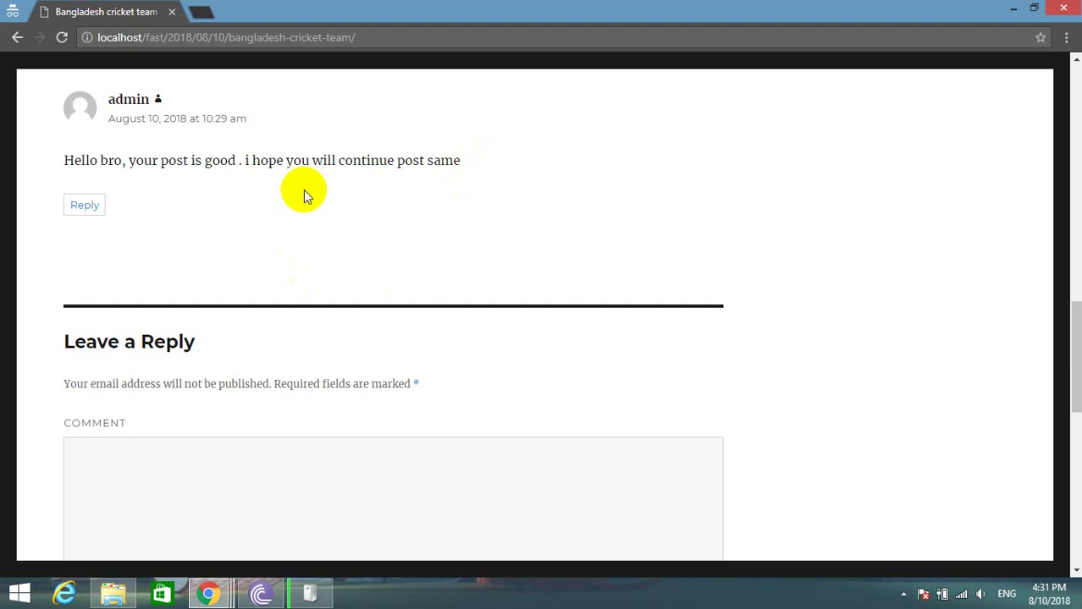
left_click_drag(60, 163, 351, 158)
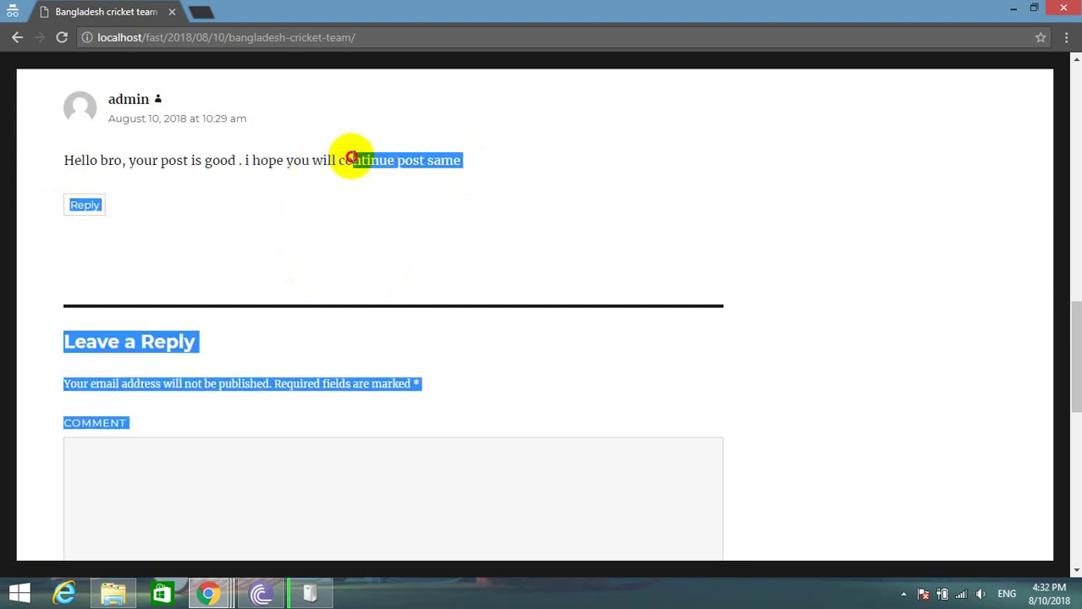
left_click(614, 164)
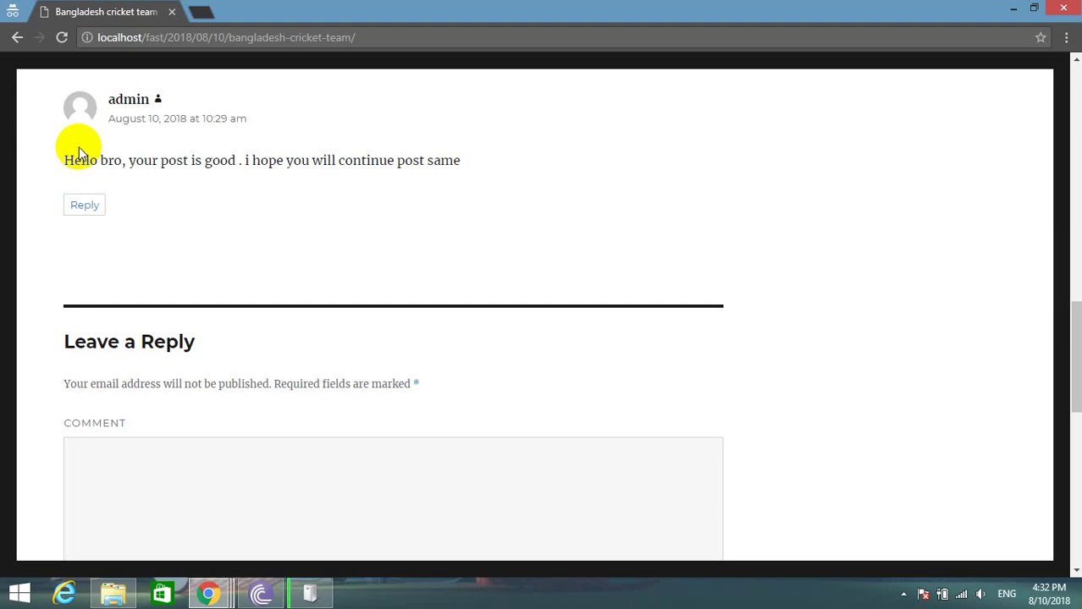
key("ctrl+n")
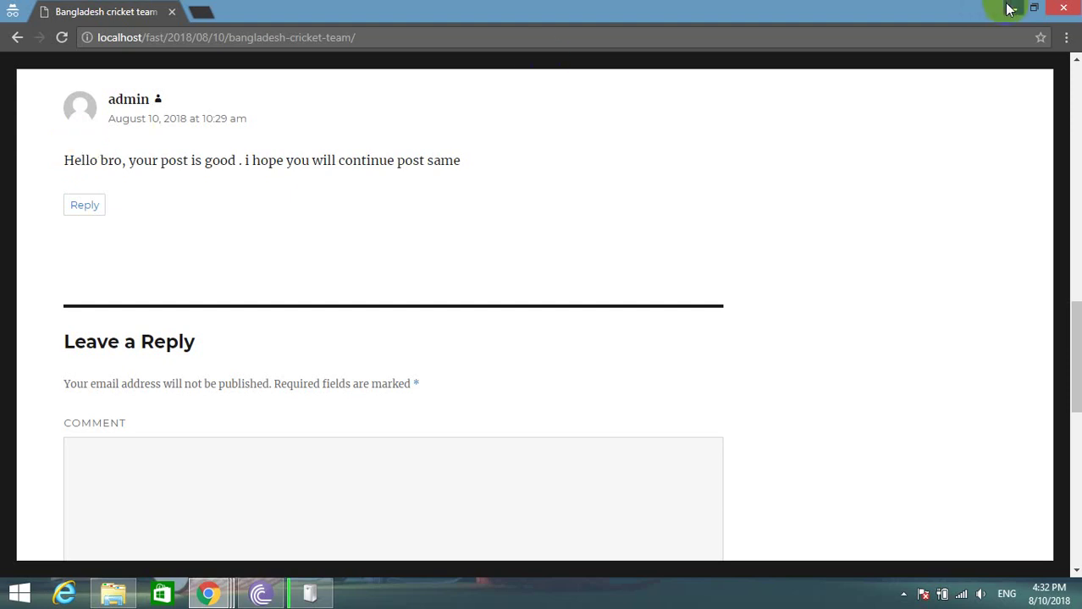
left_click(1063, 6)
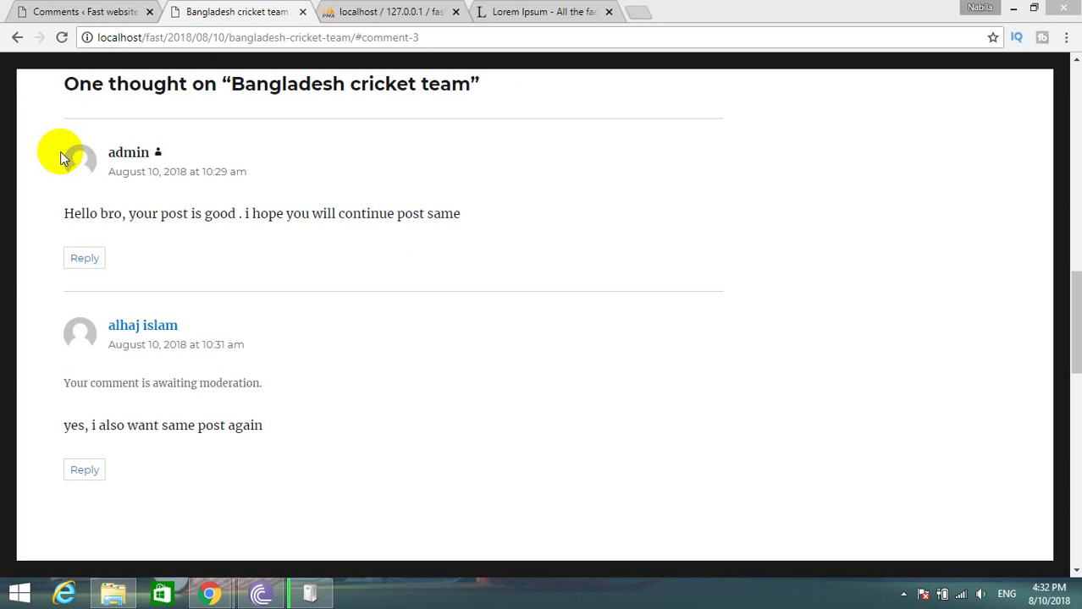
Log back in as admin with the account password and Remember Me ticked.
left_click(98, 11)
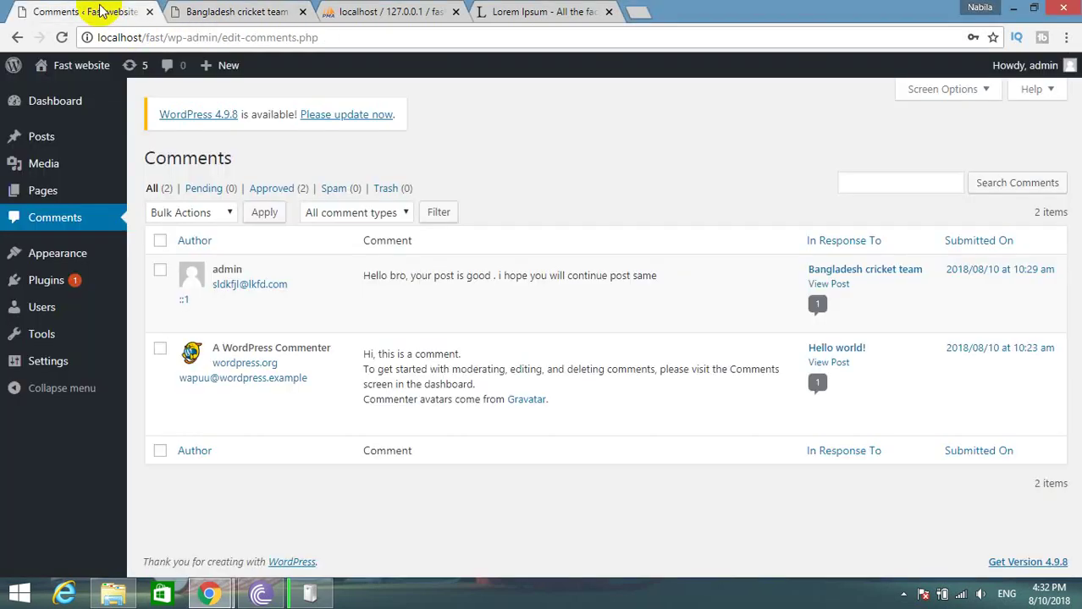
left_click(623, 421)
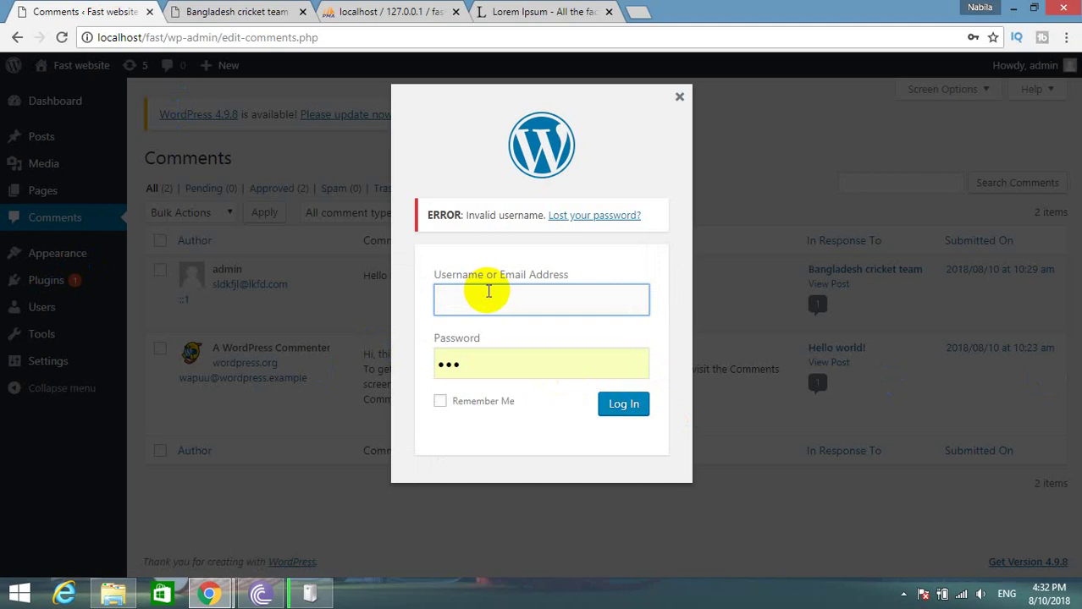
type("admkn")
key("BackSpace")
key("BackSpace")
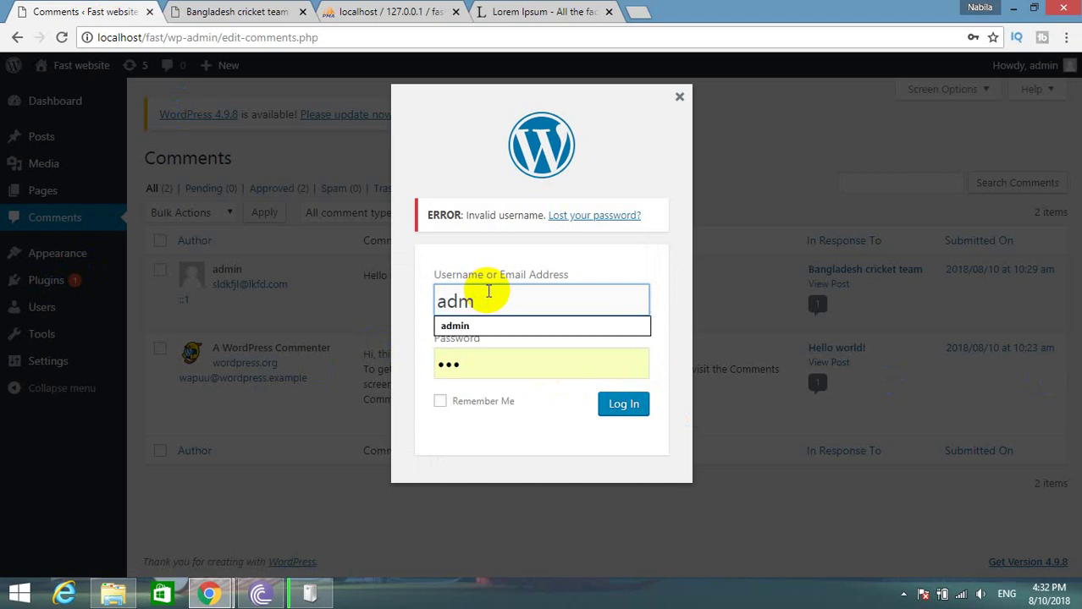
left_click(464, 328)
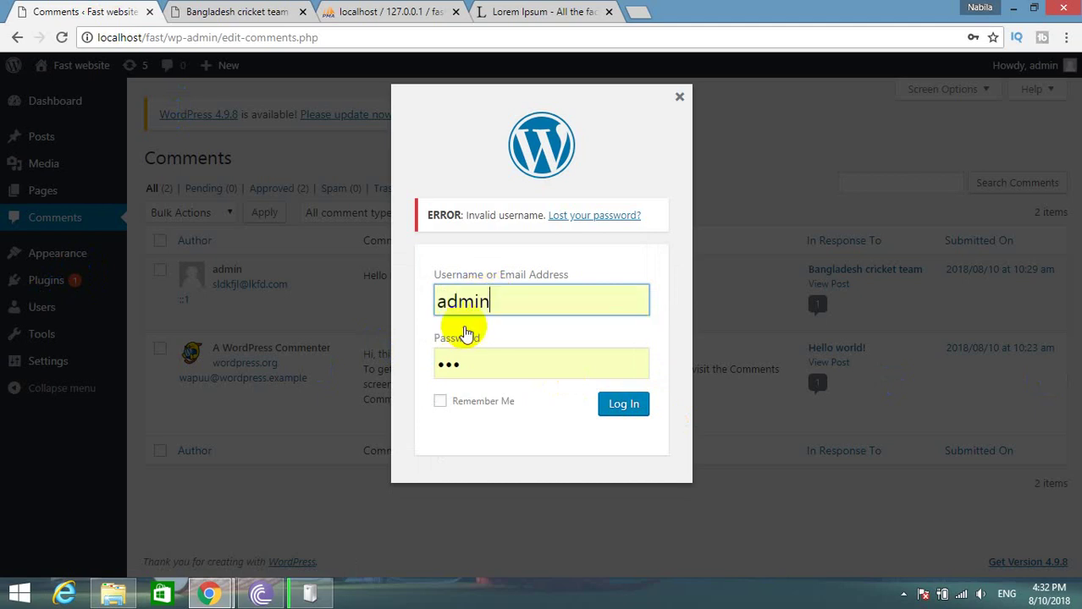
double_click(465, 352)
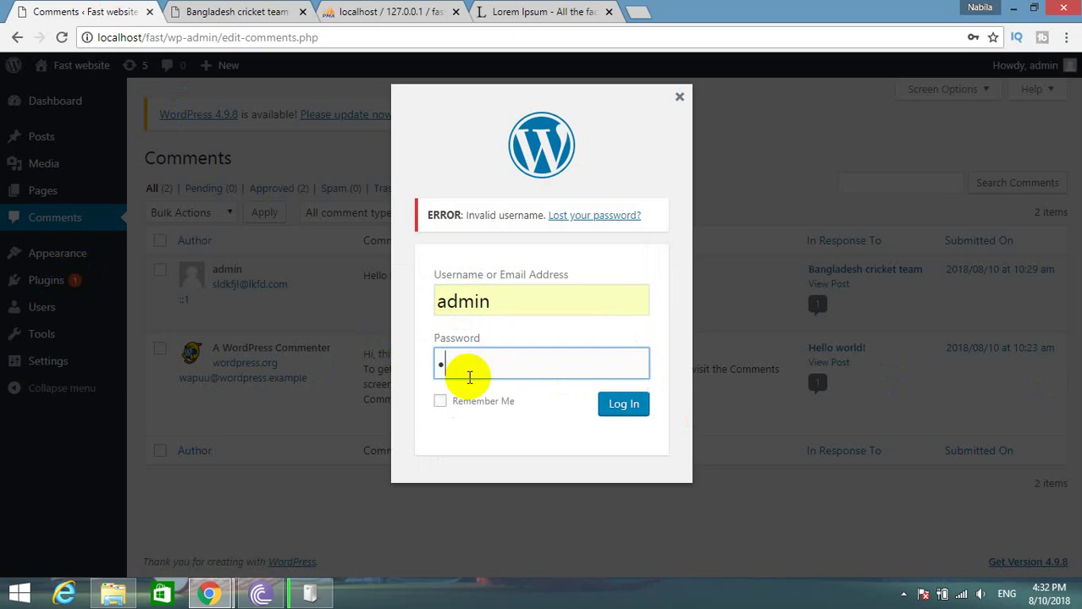
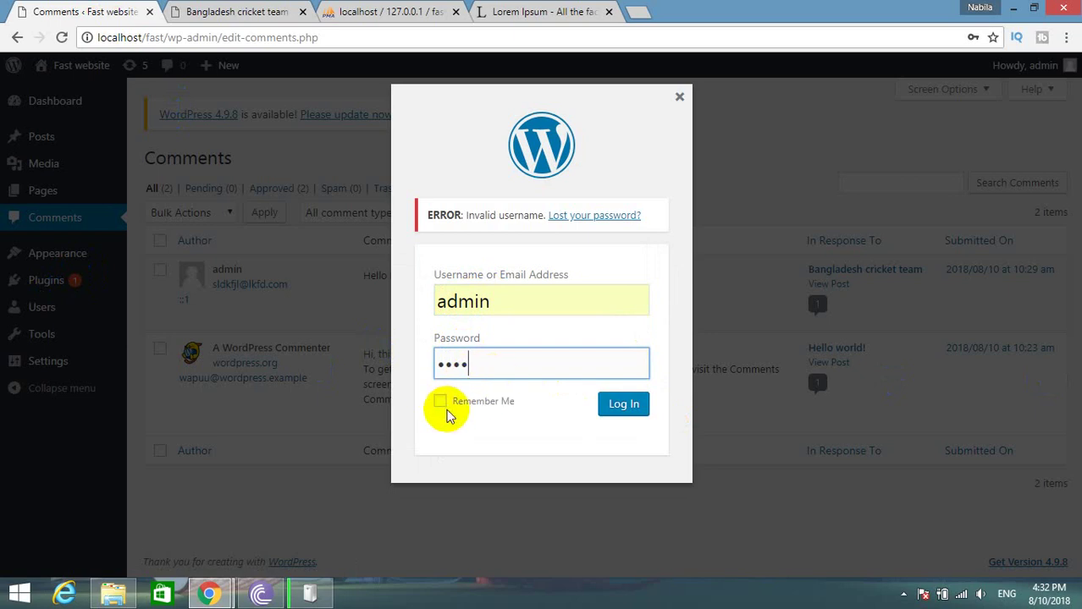
left_click(440, 401)
left_click(608, 406)
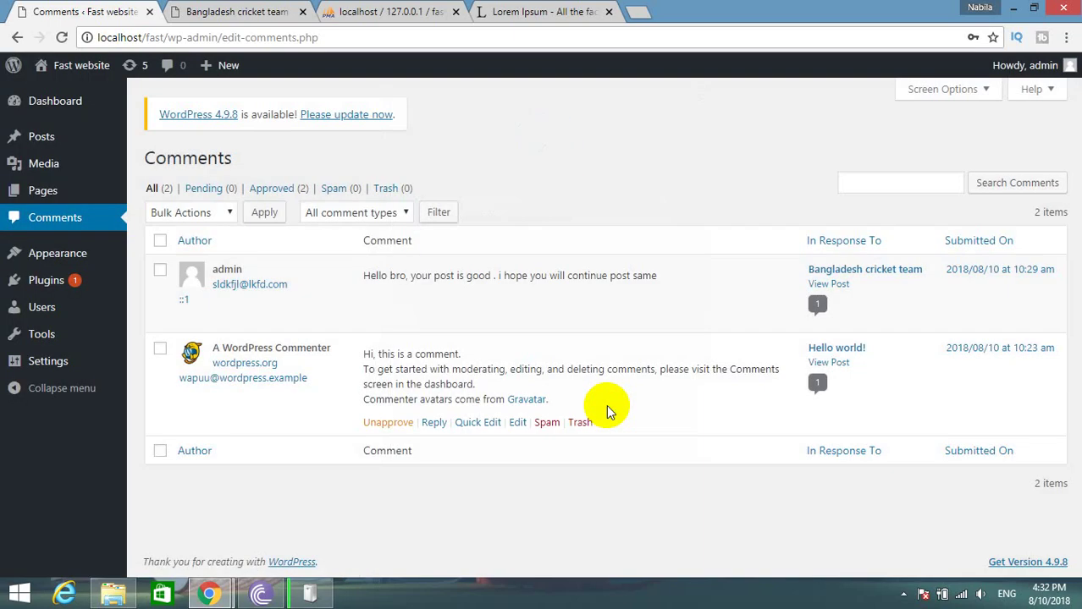
Approve the pending visitor reply and reload the post to show it.
left_click(60, 217)
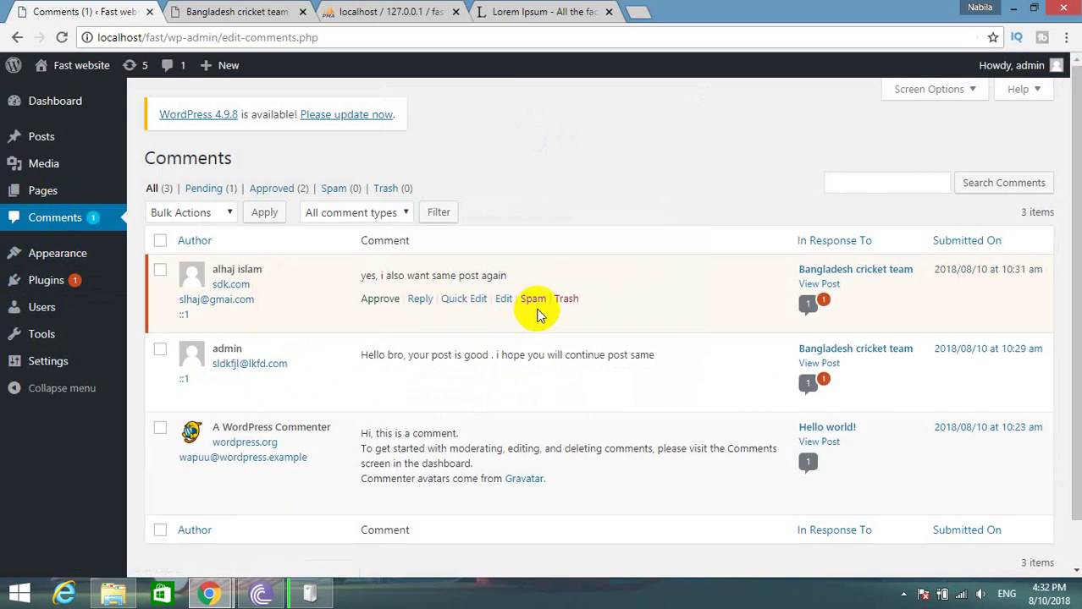
left_click(389, 302)
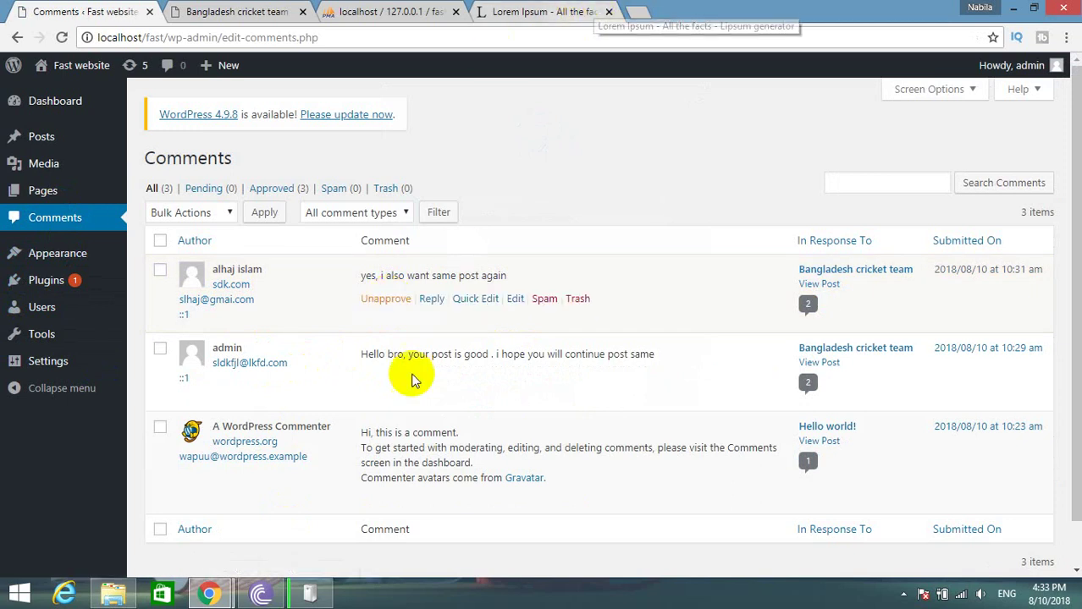
mouse_move(241, 586)
left_click(284, 530)
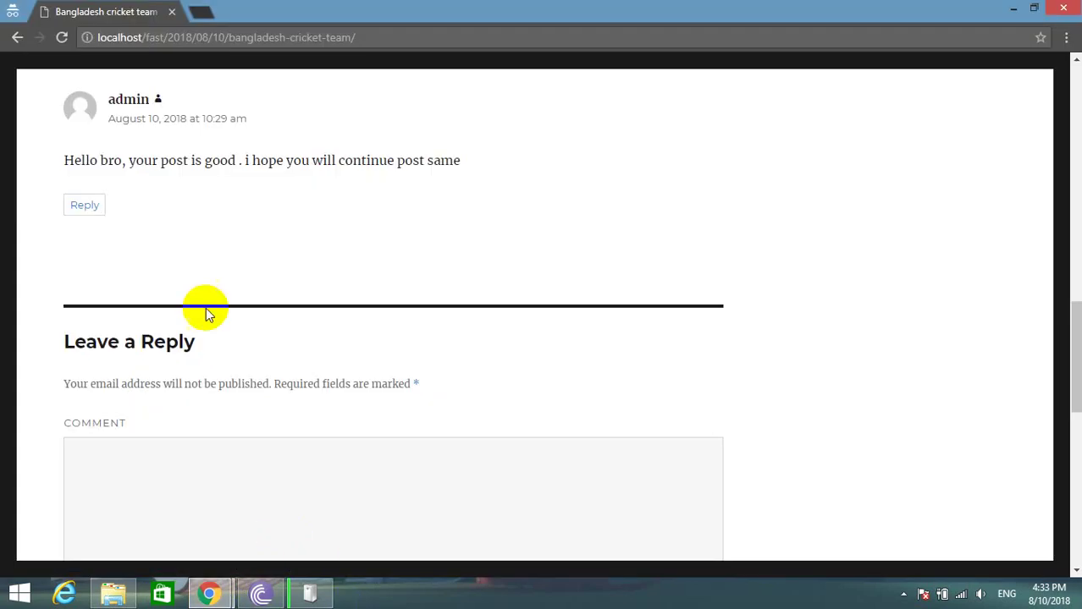
scroll(191, 312, "up", 4)
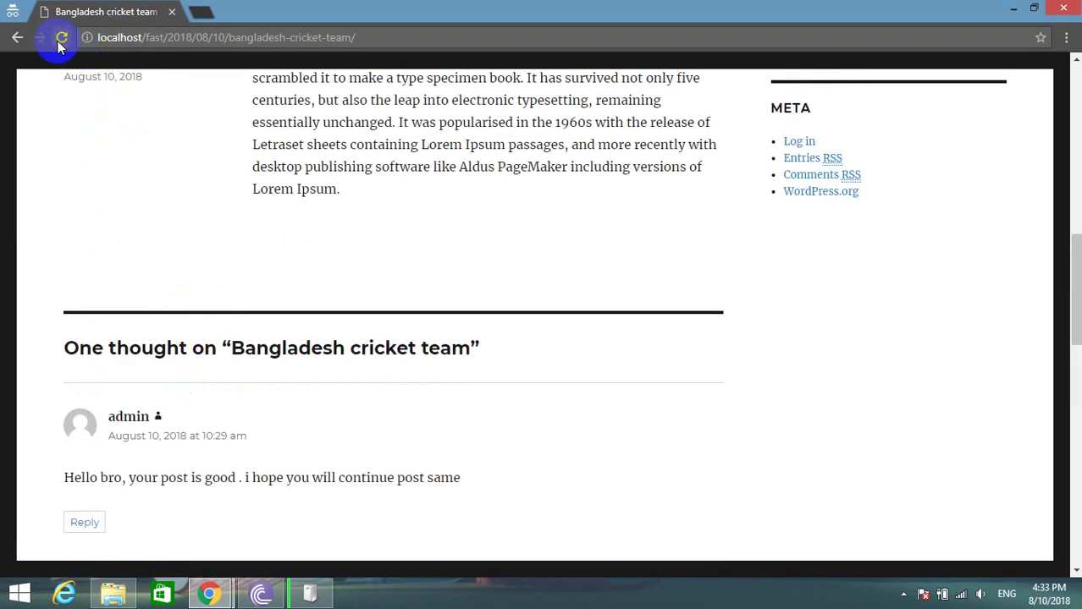
left_click(62, 37)
scroll(210, 251, "down", 3)
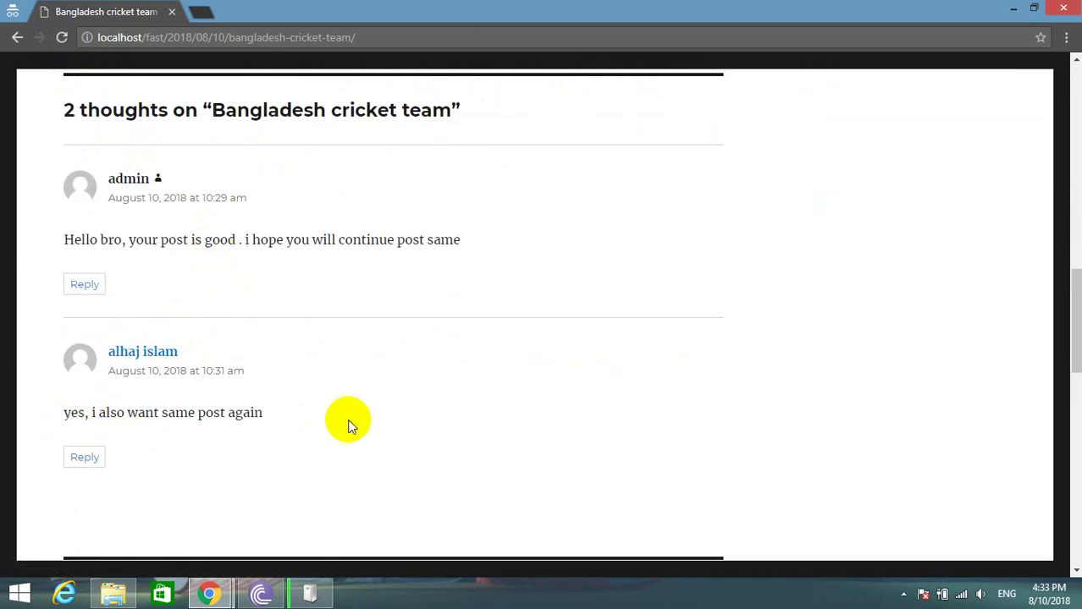
scroll(352, 424, "up", 2)
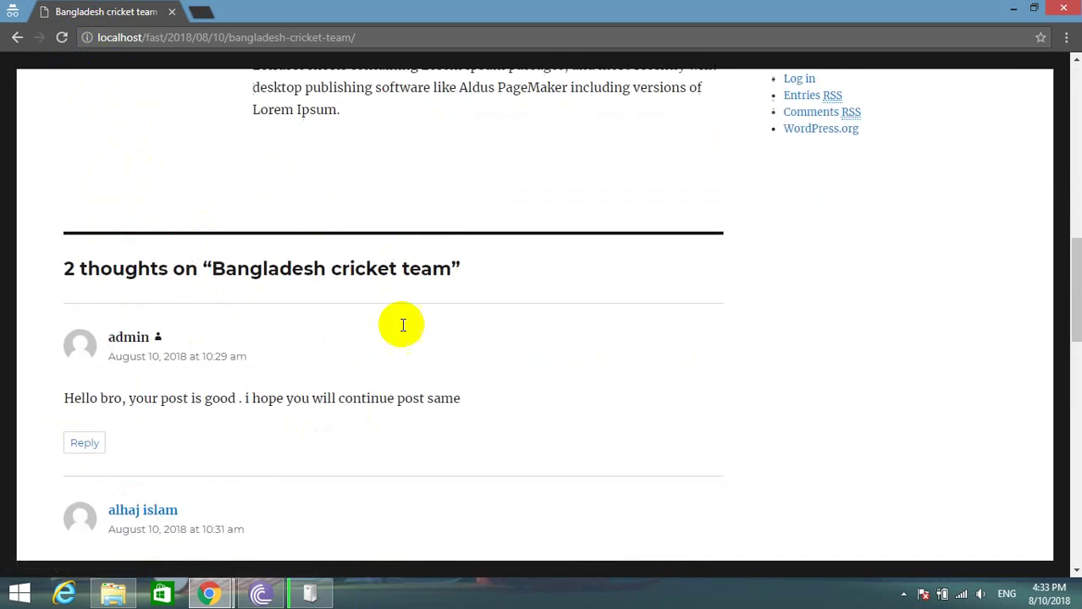
Close the post window and return to the phpMyAdmin wp_comments table.
mouse_move(1026, 9)
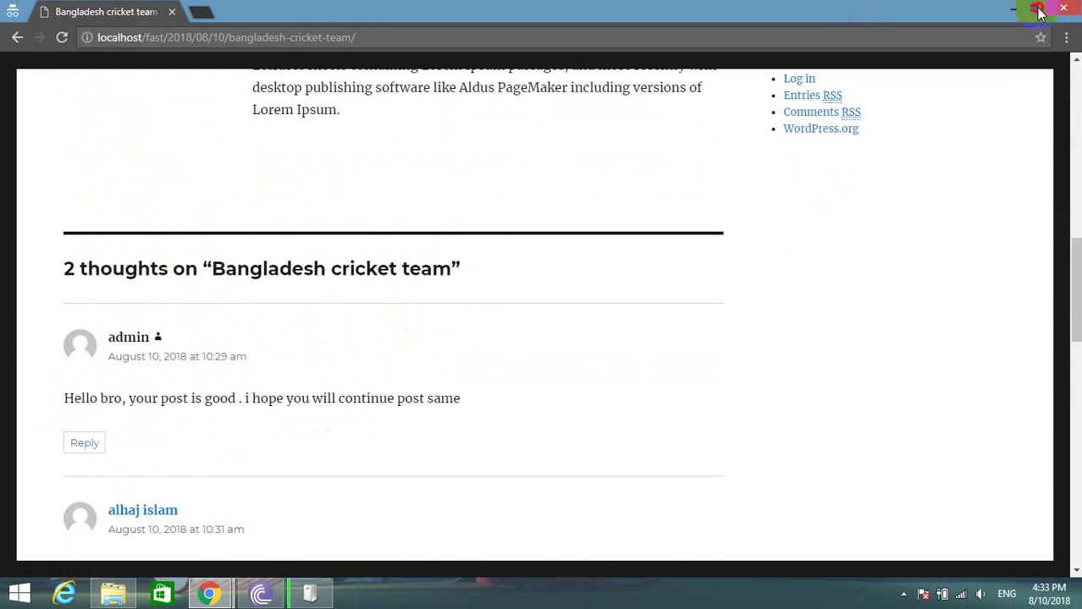
left_click(1063, 7)
left_click(405, 9)
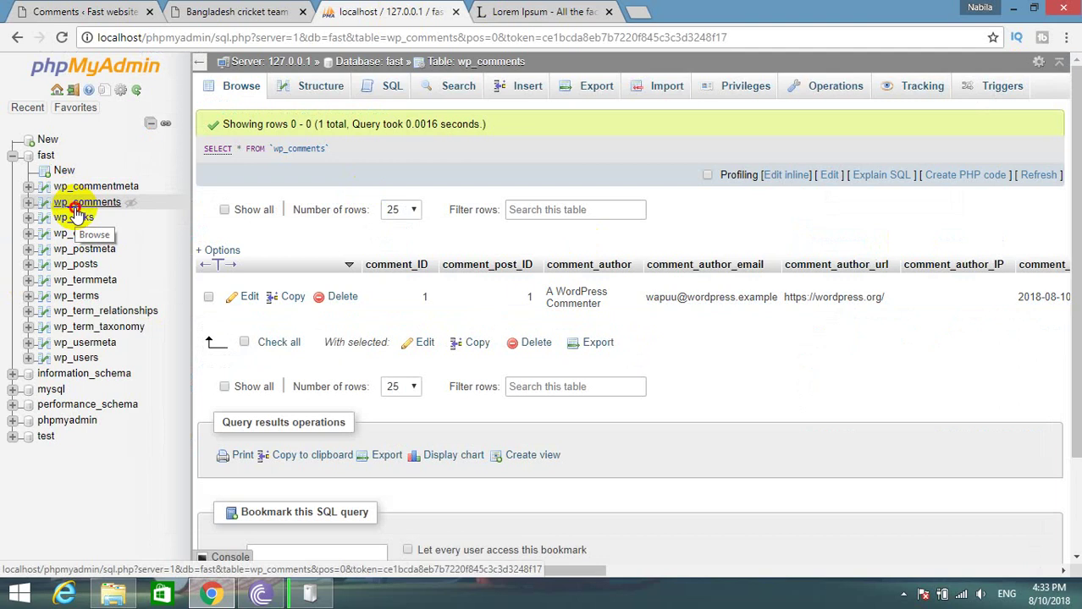
Reload wp_comments to list all three rows and compare against WordPress's Comments list.
left_click(74, 204)
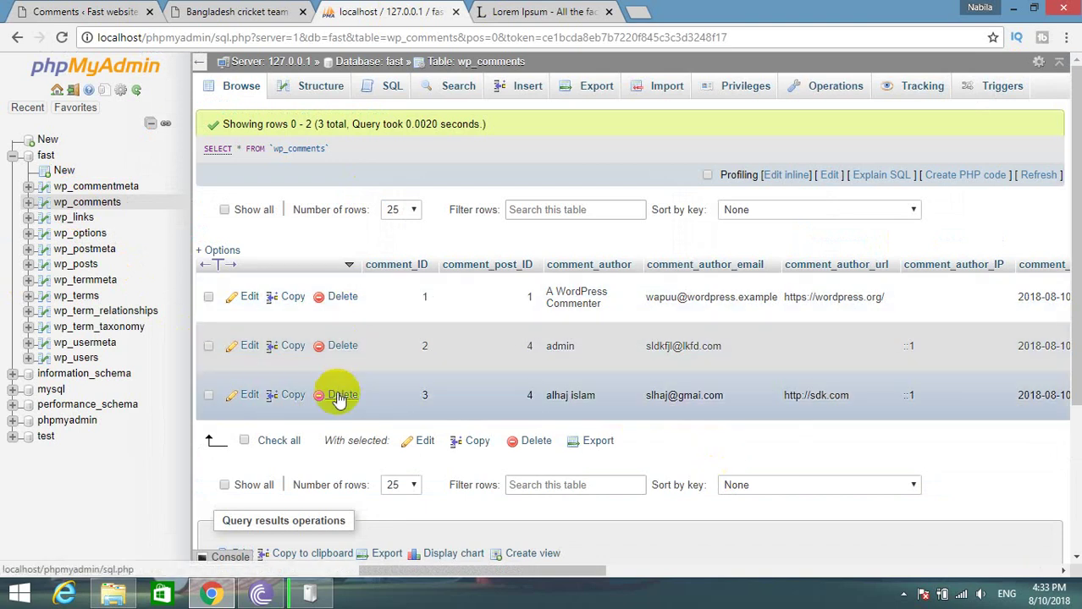
left_click(100, 12)
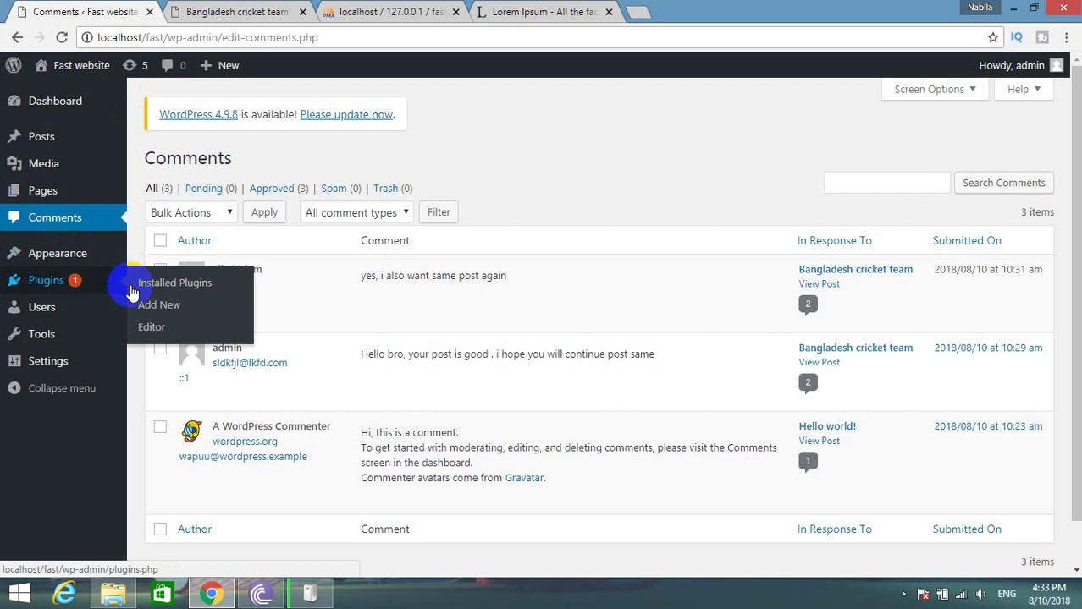
mouse_move(5, 160)
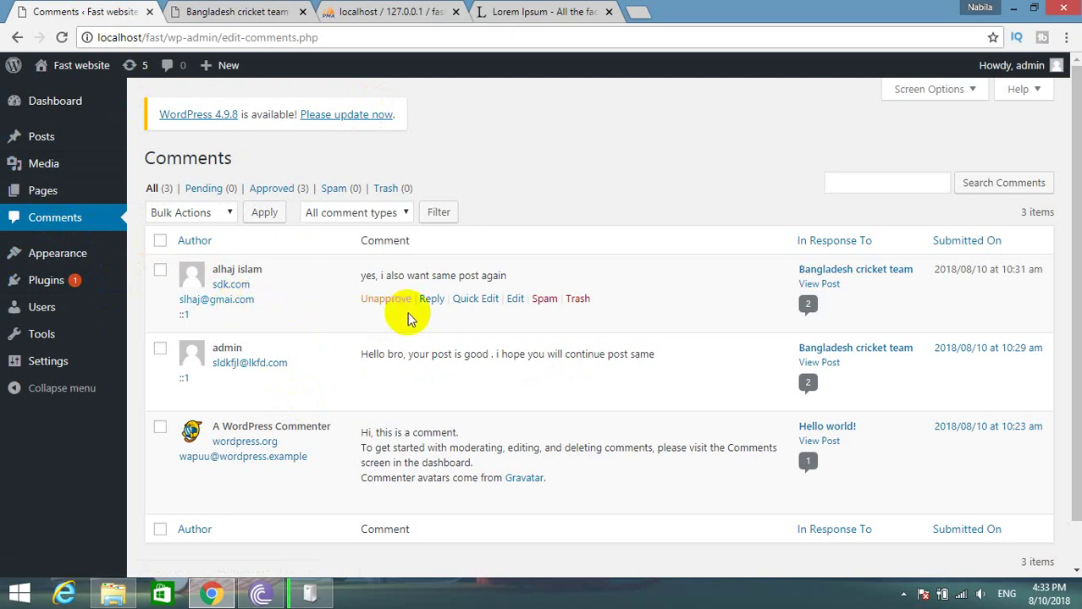
left_click(398, 11)
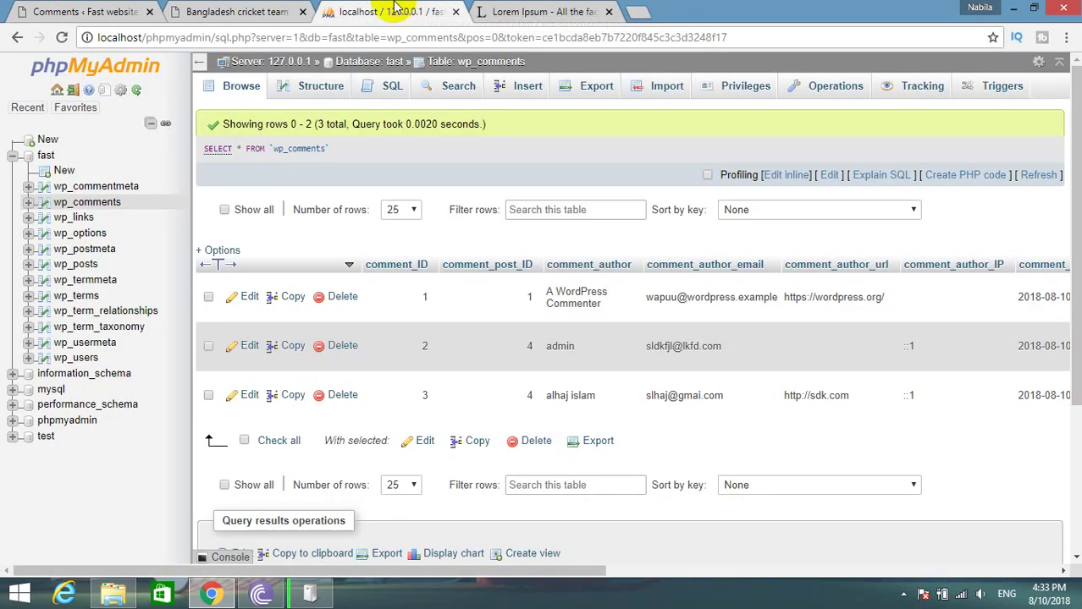
Delete the wp_comments rows with IDs 1, 2 and 3, confirming each deletion.
left_click(48, 10)
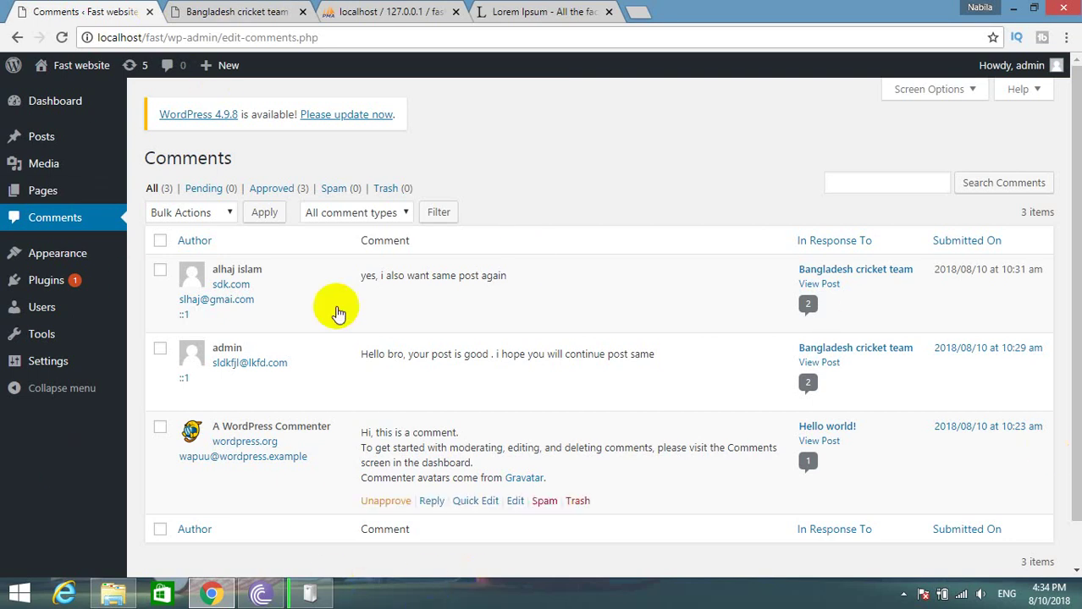
left_click(398, 12)
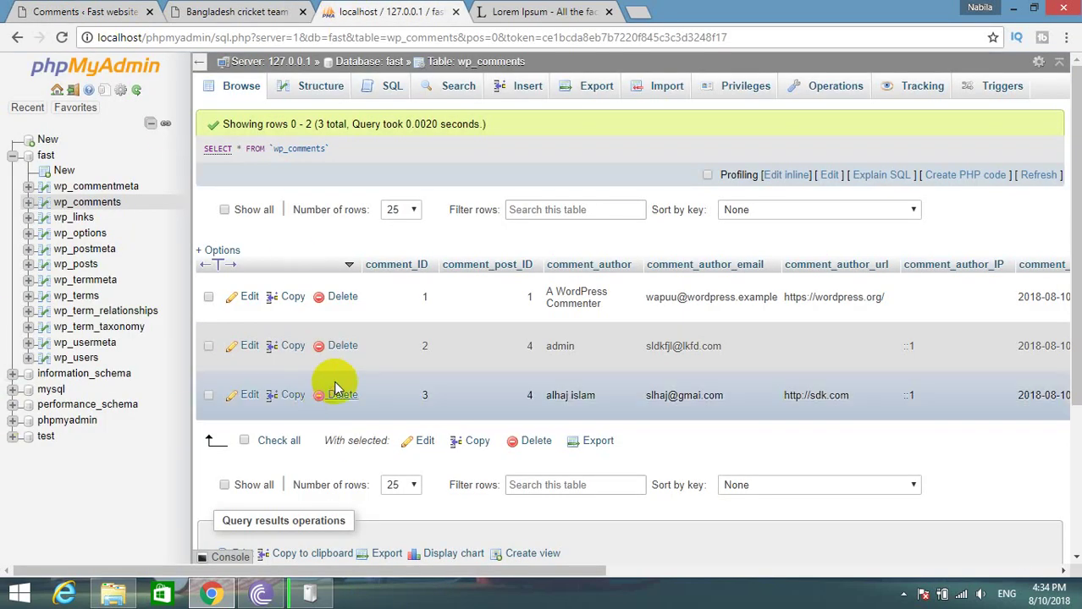
left_click(342, 303)
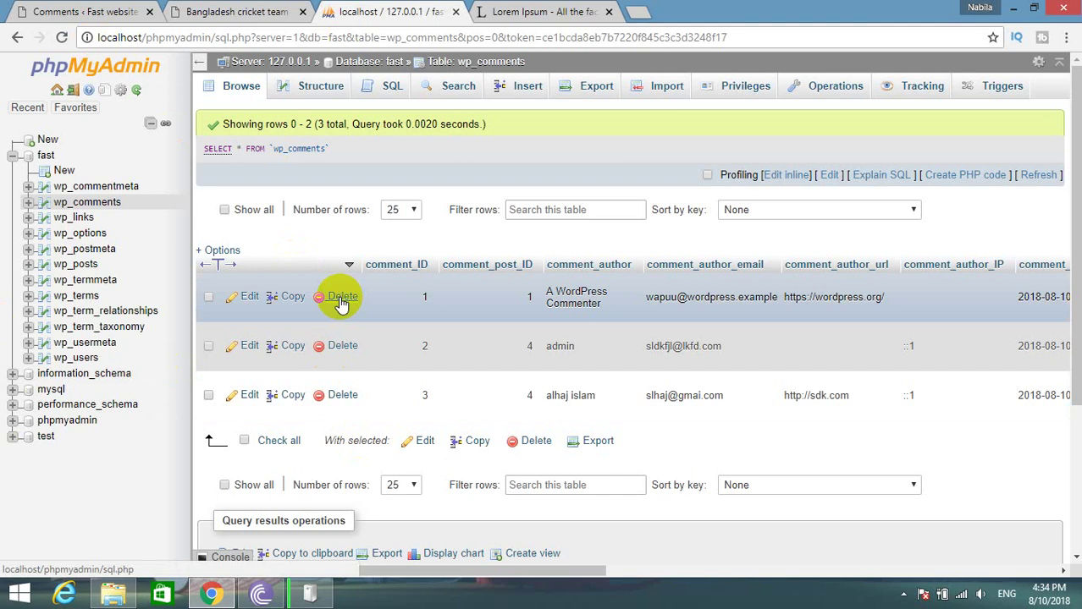
left_click(558, 345)
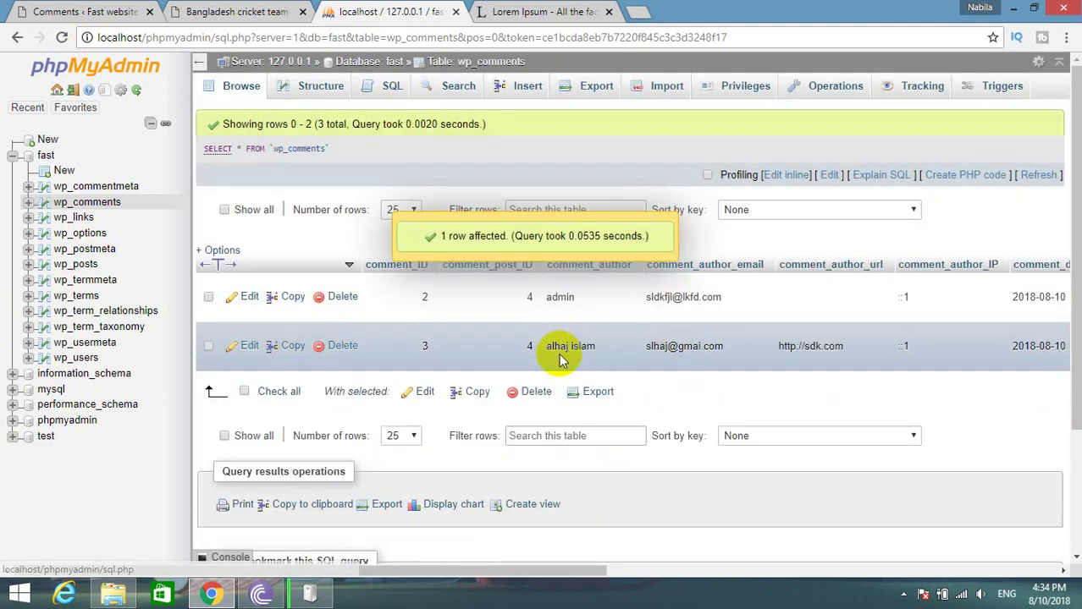
left_click(347, 300)
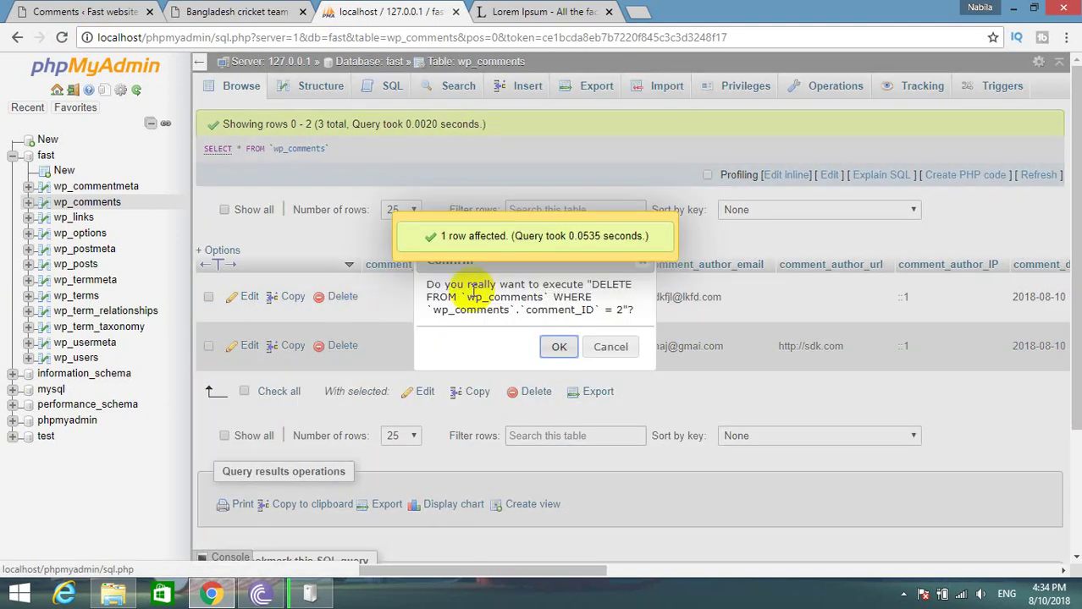
left_click(555, 346)
left_click(342, 296)
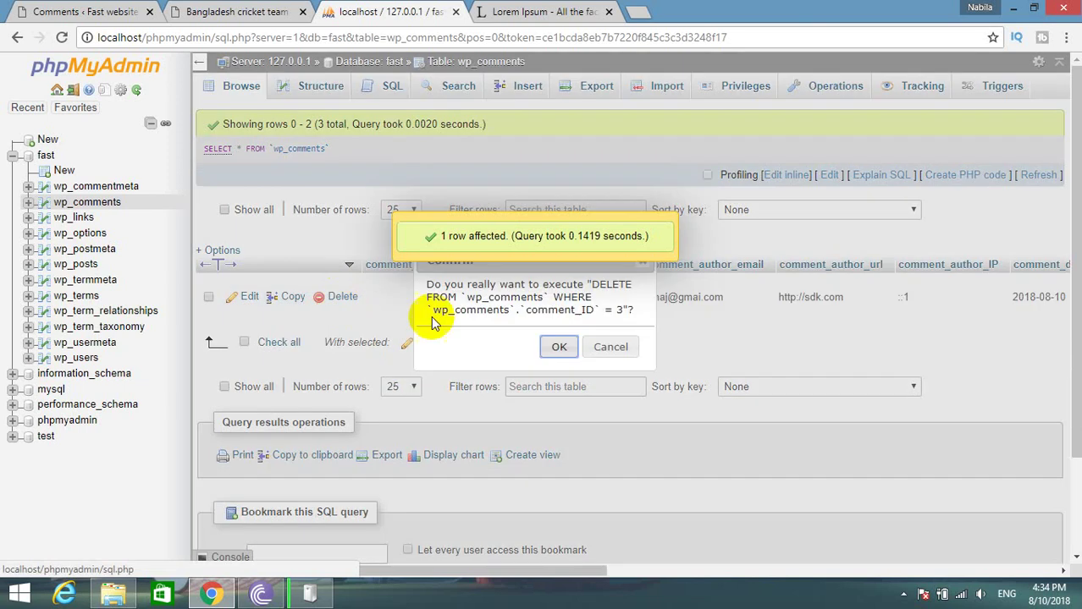
left_click(558, 346)
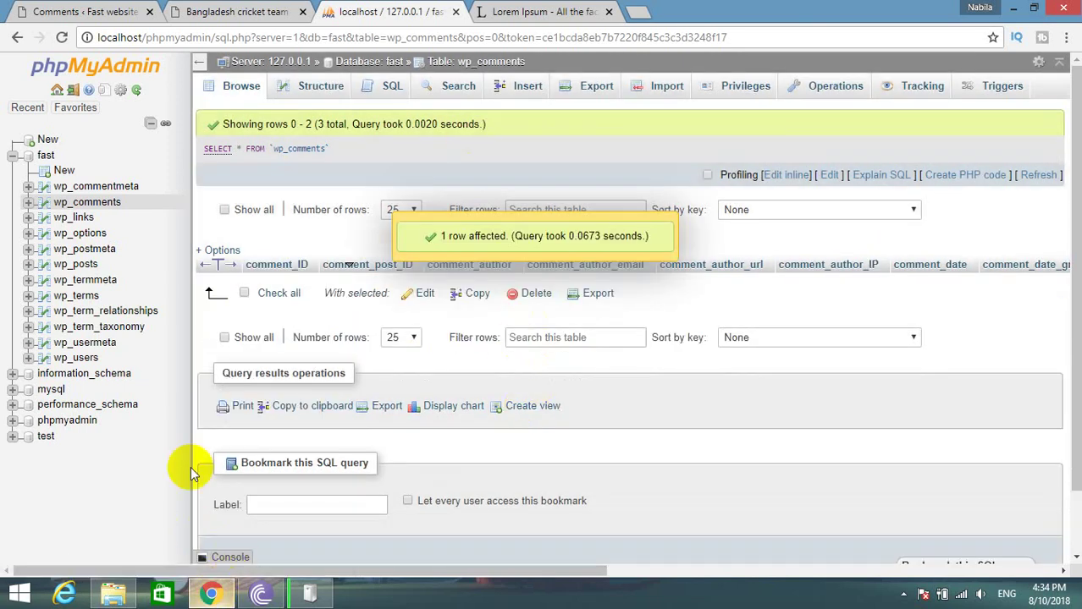
left_click(292, 11)
scroll(279, 244, "up", 2)
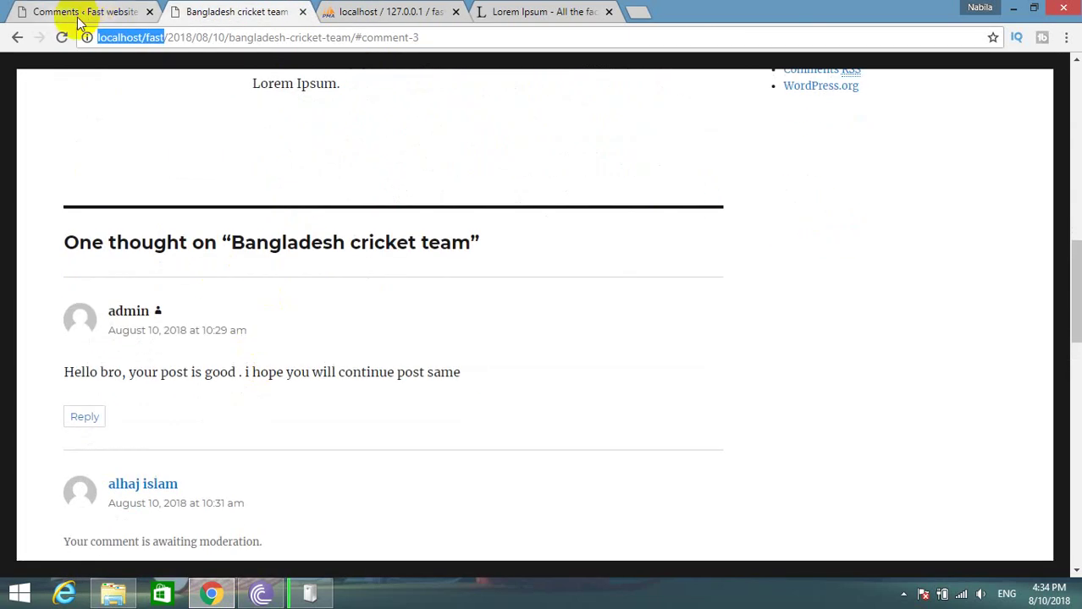
Reload the post to confirm its comments are gone and check the empty wp_links table.
left_click(62, 37)
scroll(595, 247, "up", 3)
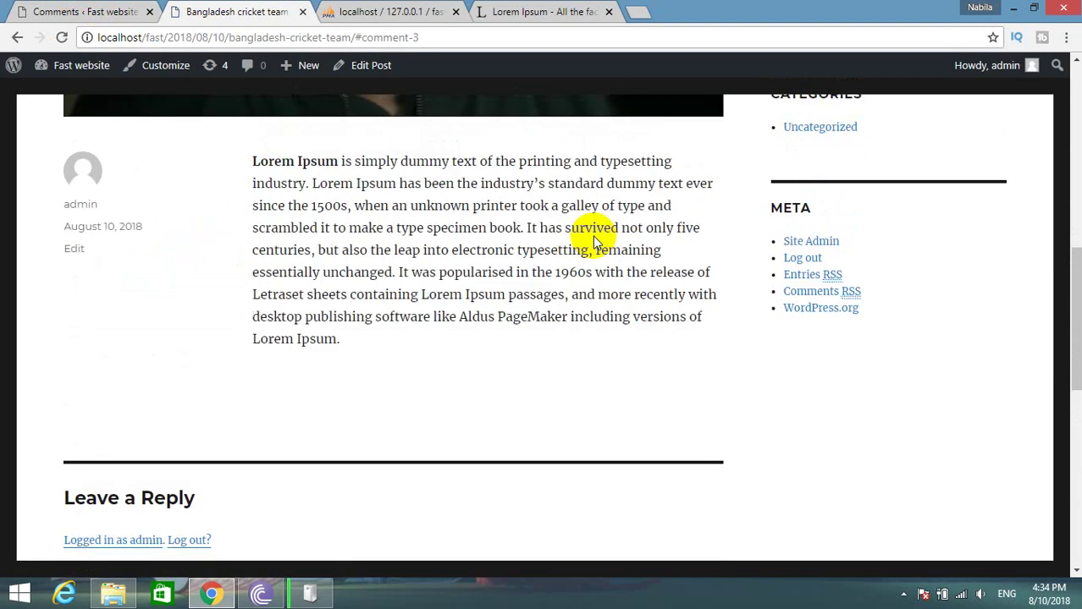
left_click(422, 12)
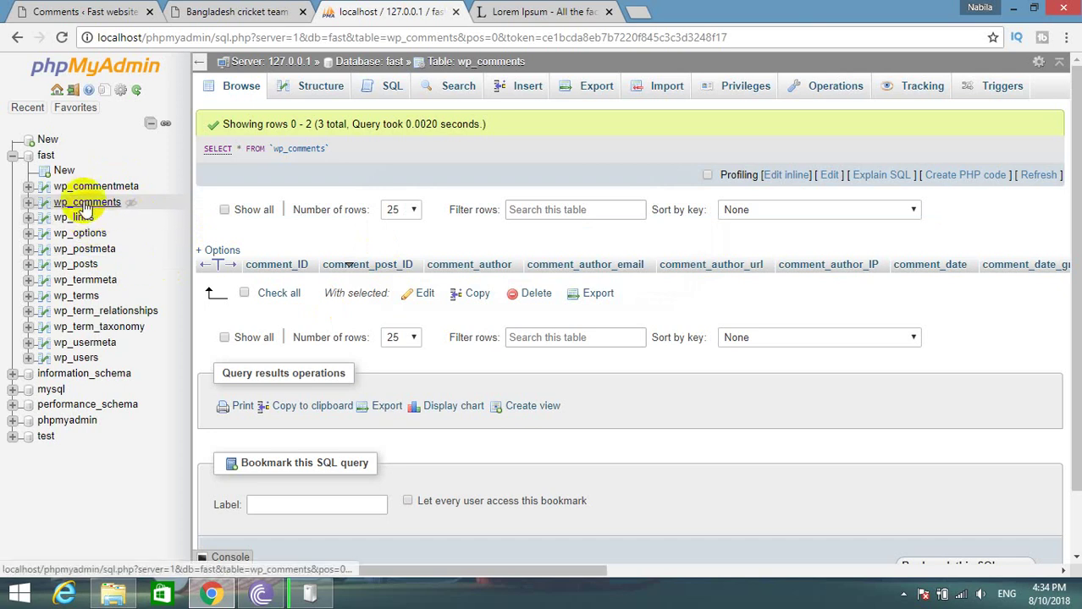
left_click(218, 12)
left_click(376, 10)
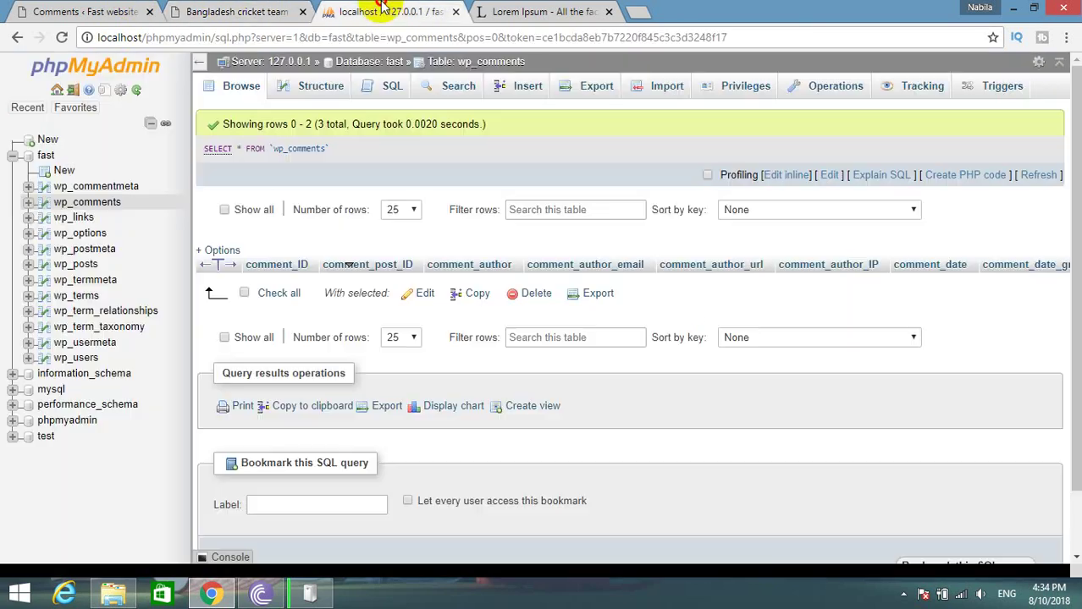
left_click(85, 222)
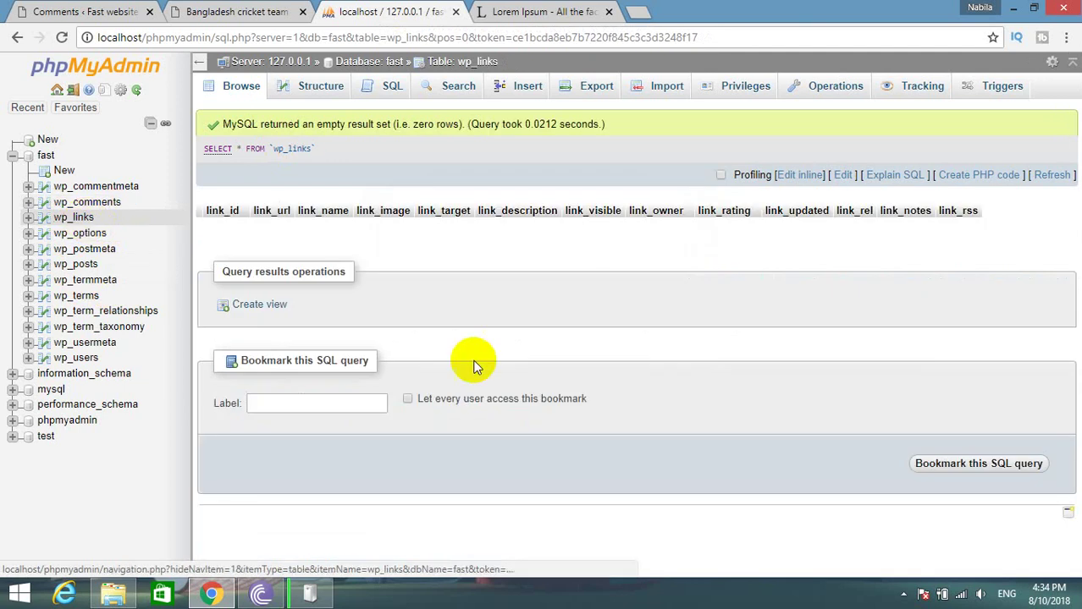
left_click(279, 12)
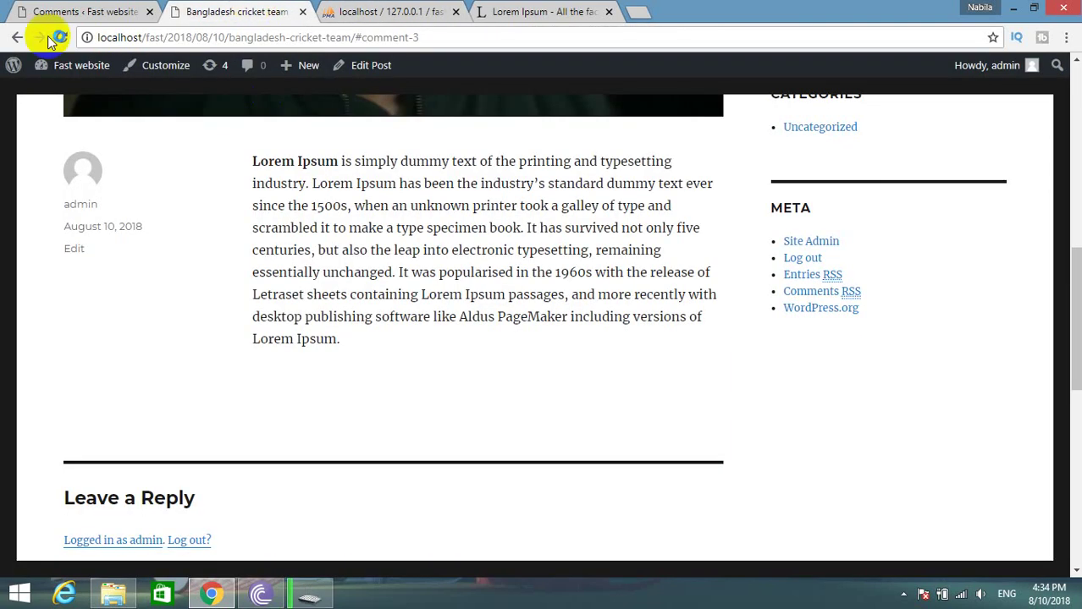
left_click(68, 9)
Edit Bangladesh cricket team from All Posts and select the word 'type' for linking.
left_click(37, 136)
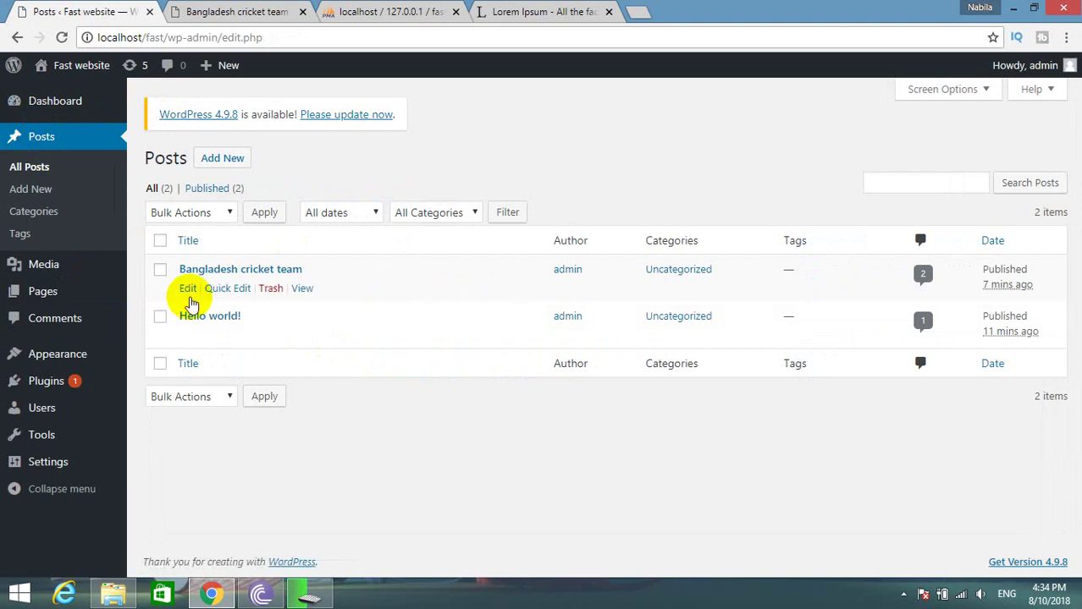
left_click(188, 288)
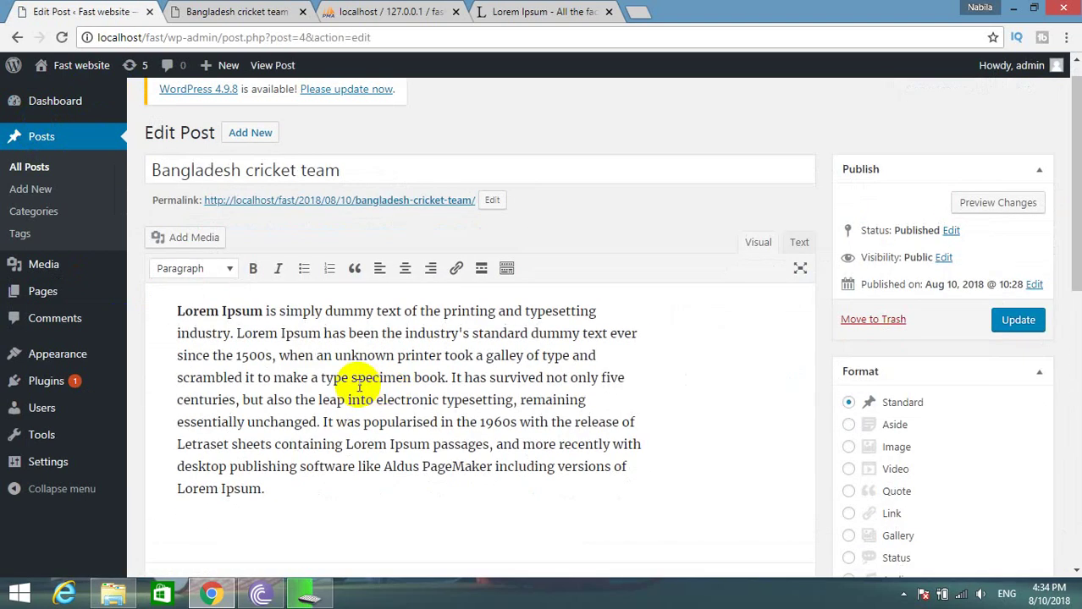
double_click(345, 378)
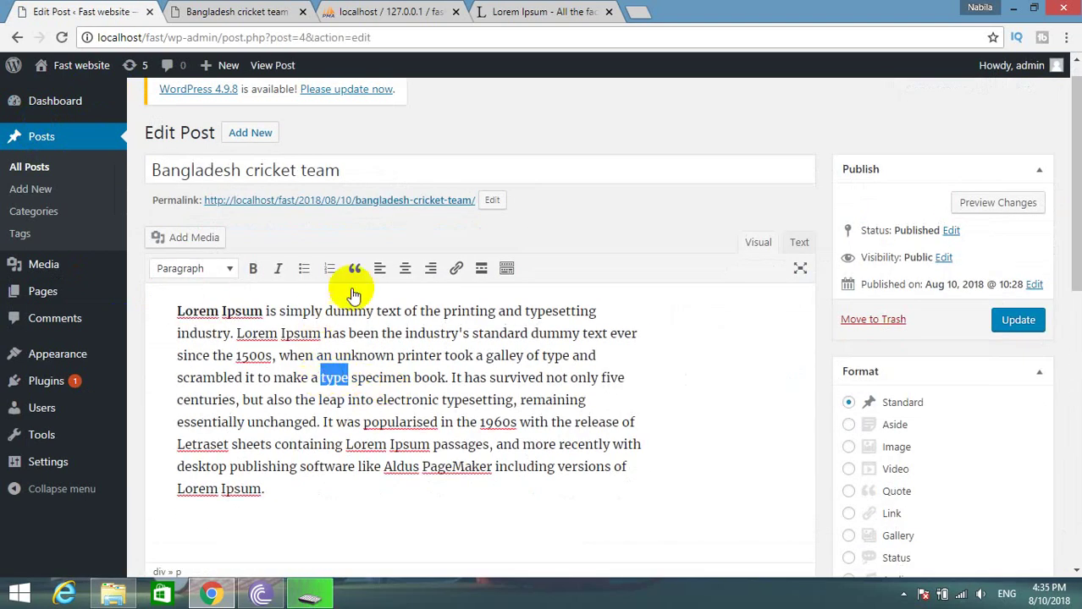
left_click(458, 270)
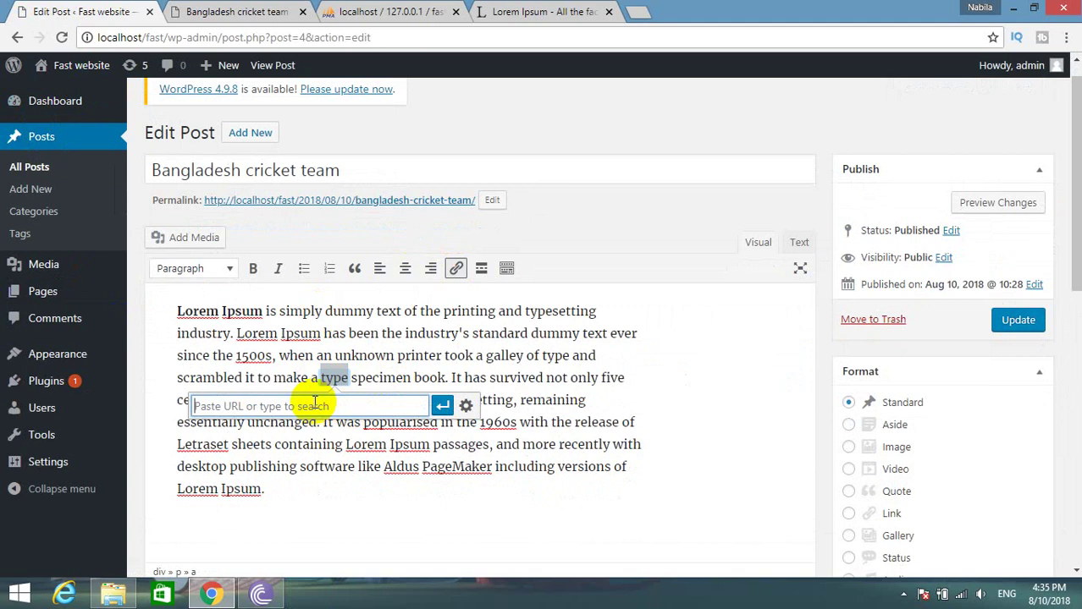
type("www.")
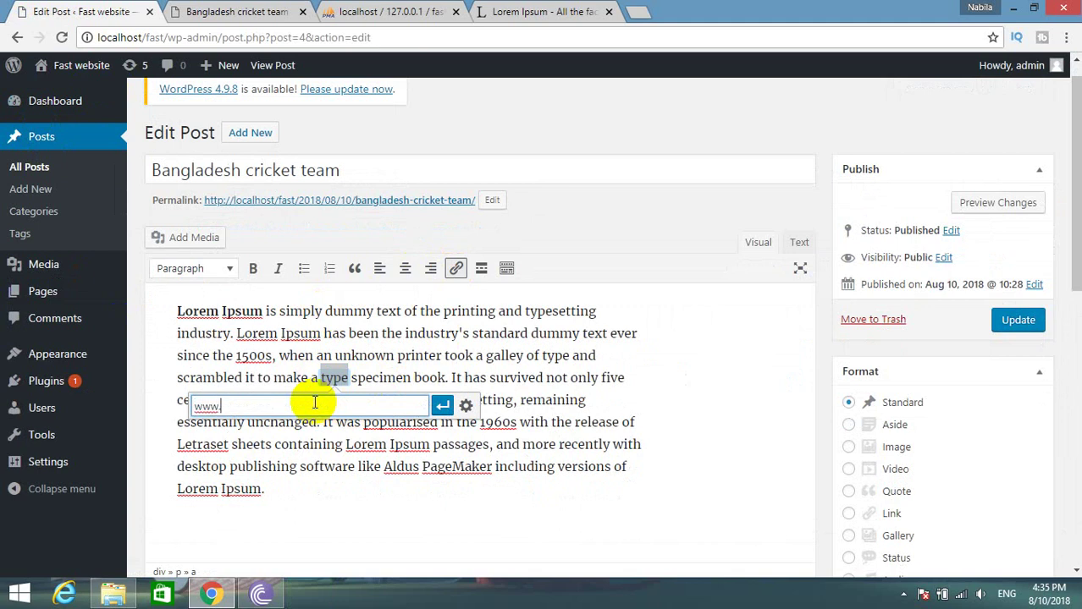
type("facebook.com")
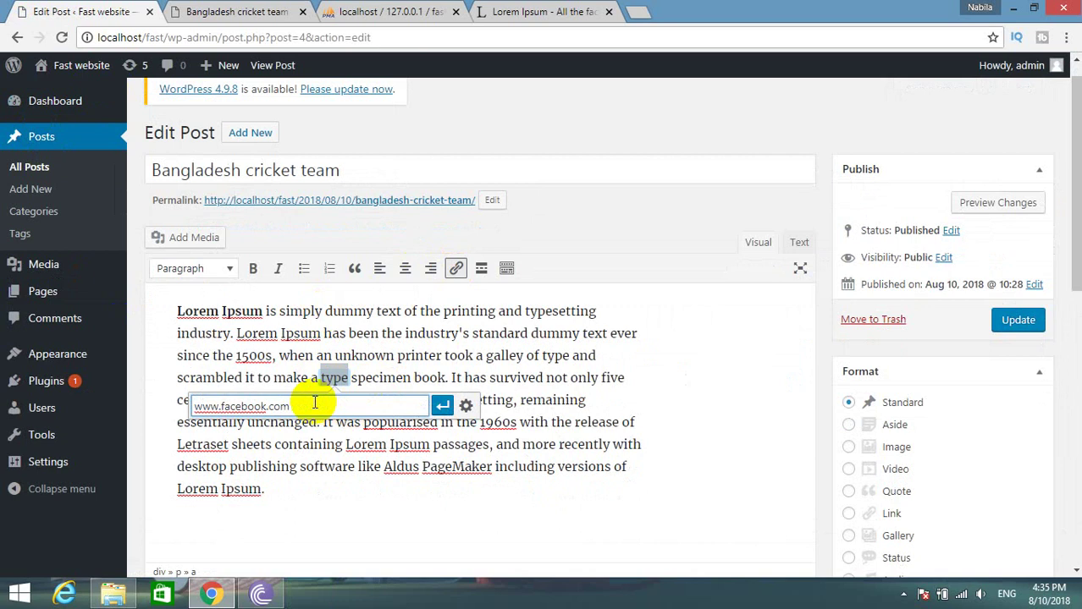
left_click(442, 405)
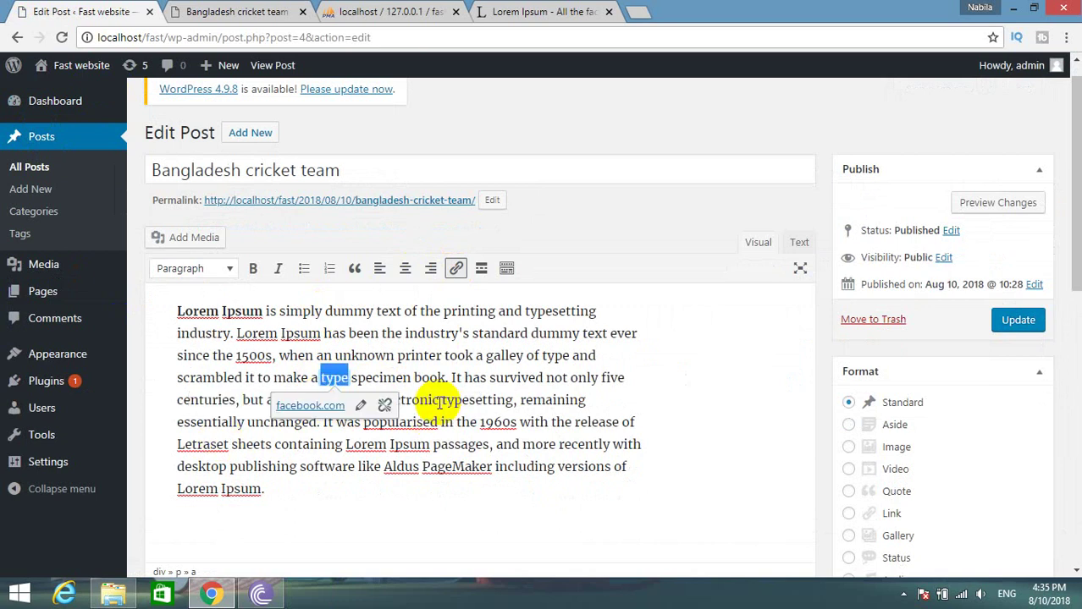
left_click(1003, 323)
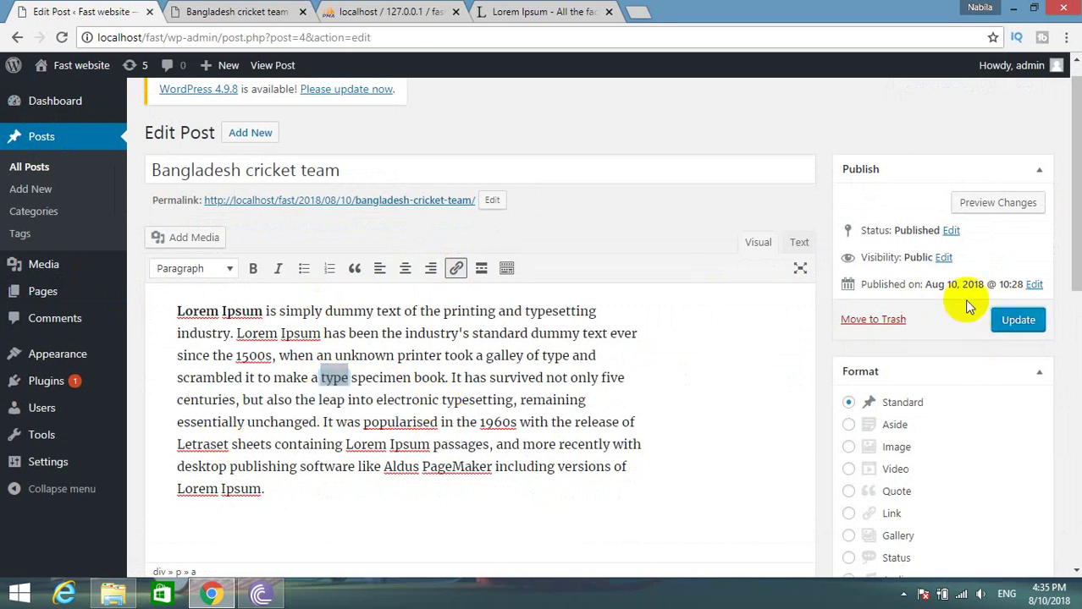
Reload the published post and confirm the type link opens Facebook.
left_click(287, 12)
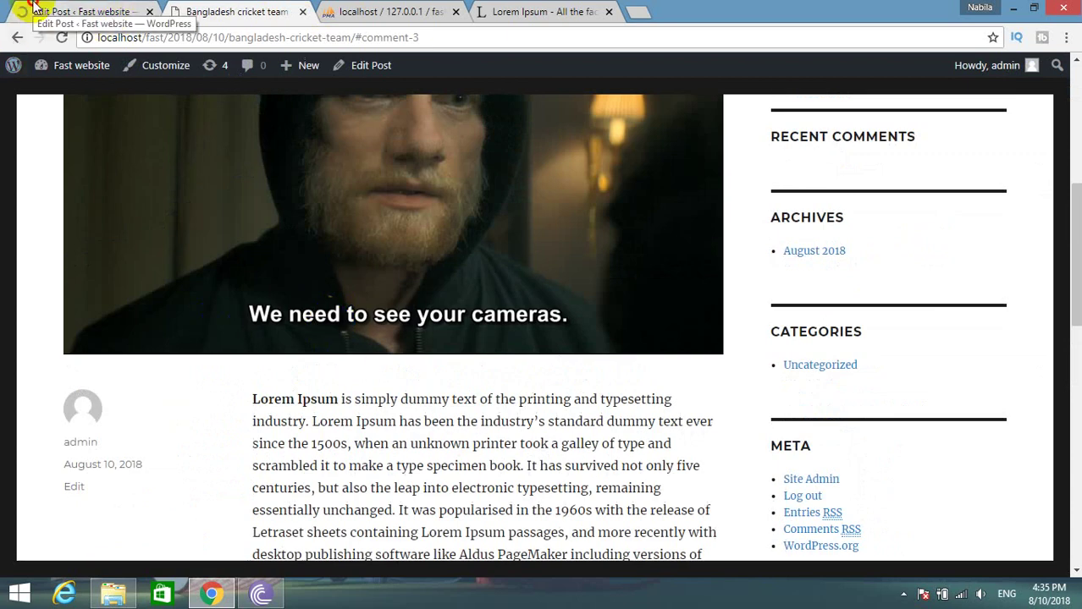
left_click(140, 10)
key("ctrl+Tab")
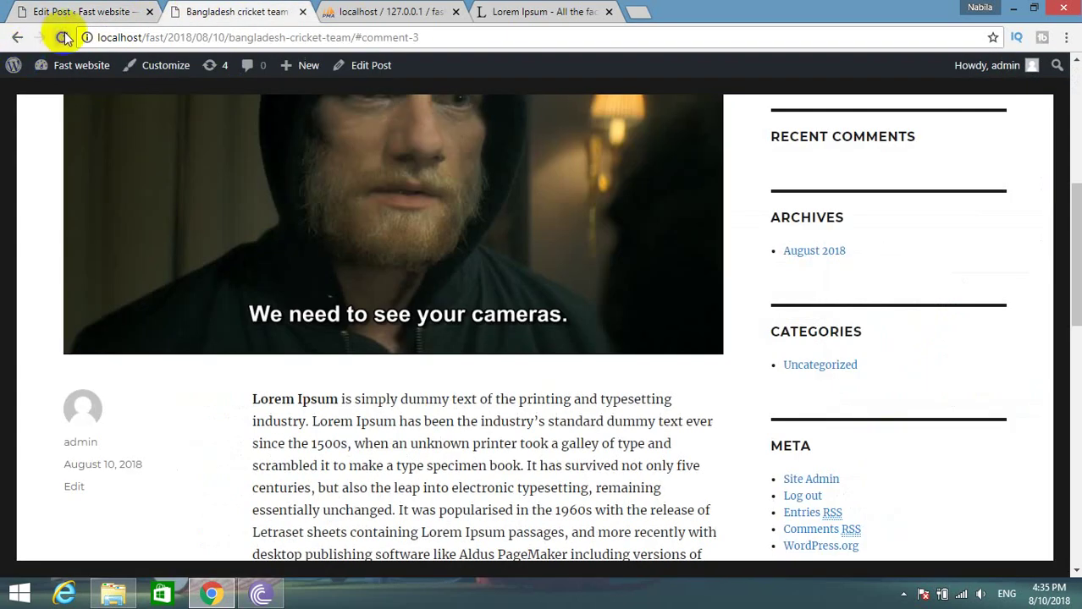
left_click(63, 37)
scroll(271, 411, "down", 2)
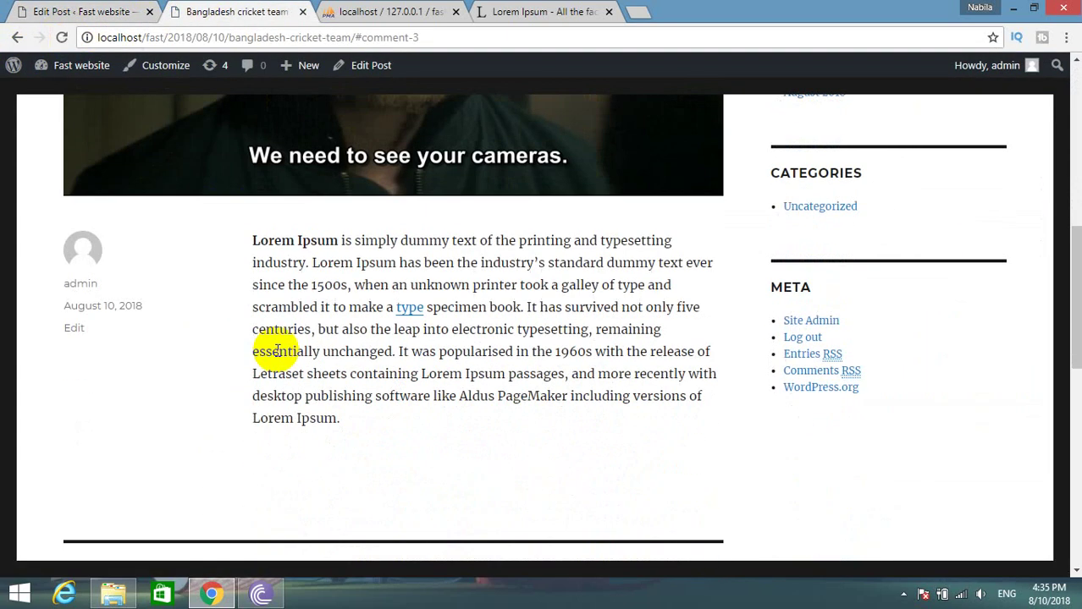
left_click(410, 307)
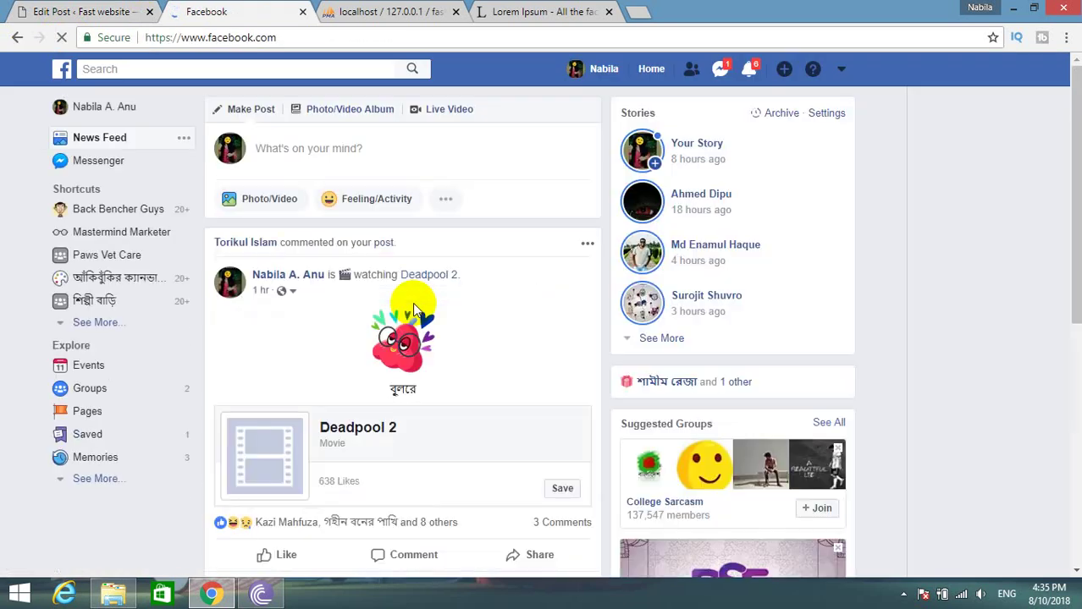
left_click(14, 39)
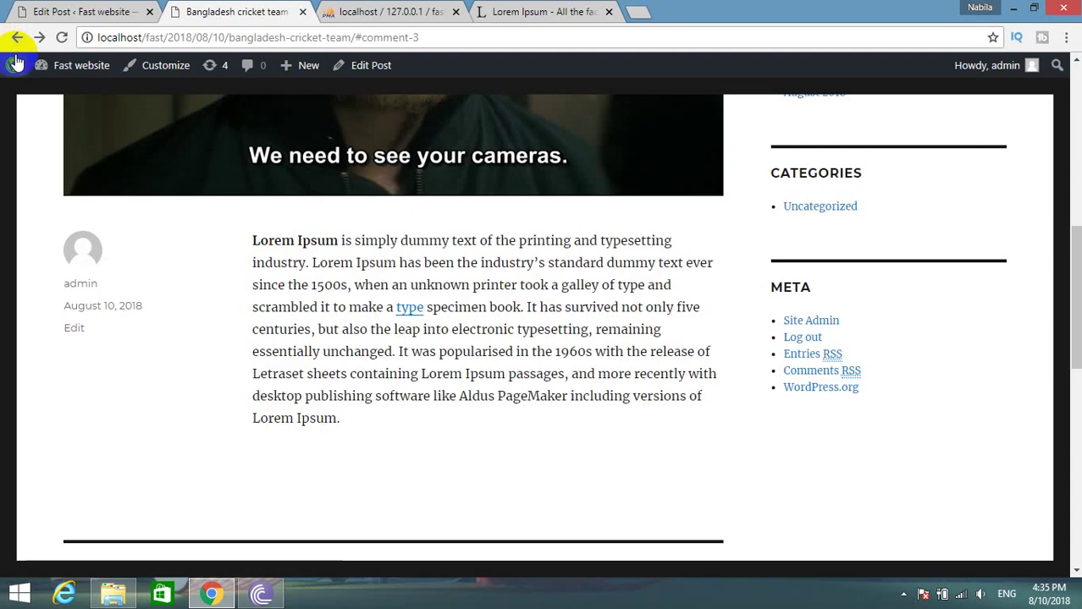
mouse_move(39, 73)
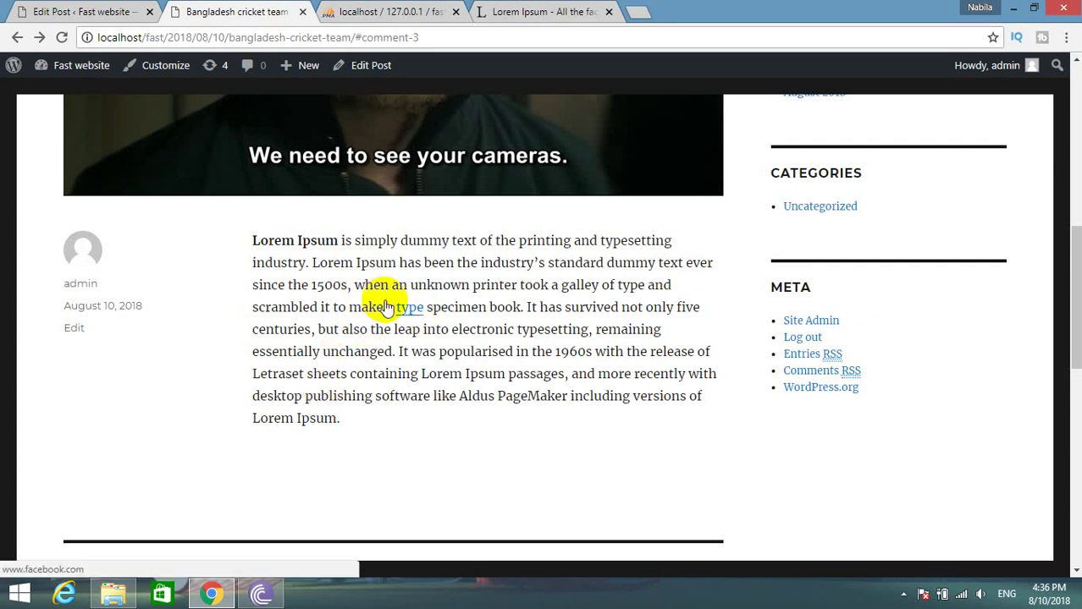
Browse wp_links, wp_comments, wp_commentmeta, then the wp_posts rows 1–8 in phpMyAdmin.
left_click(381, 12)
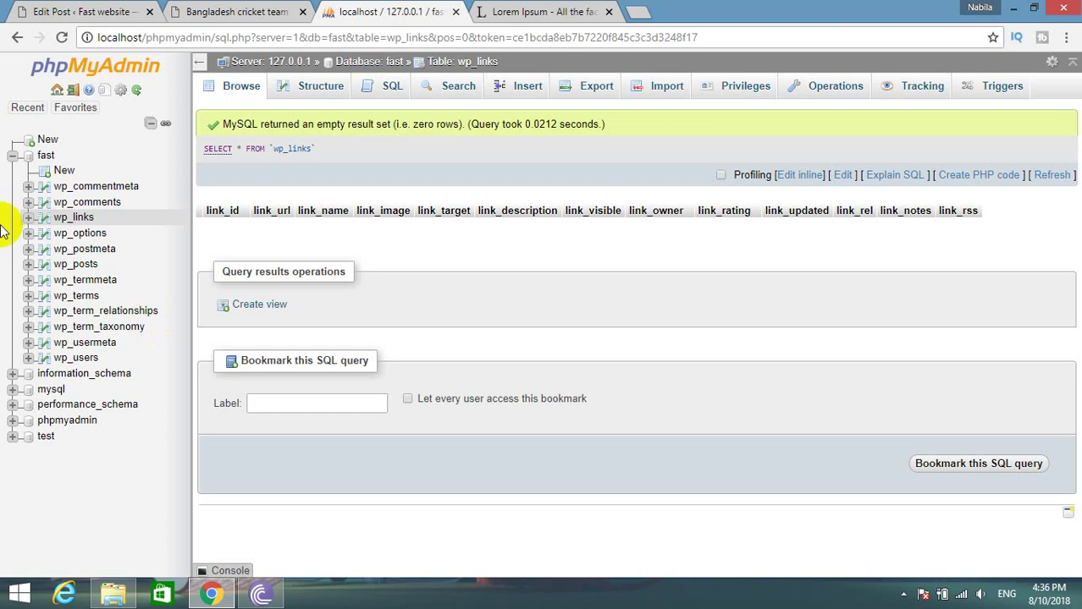
left_click(70, 218)
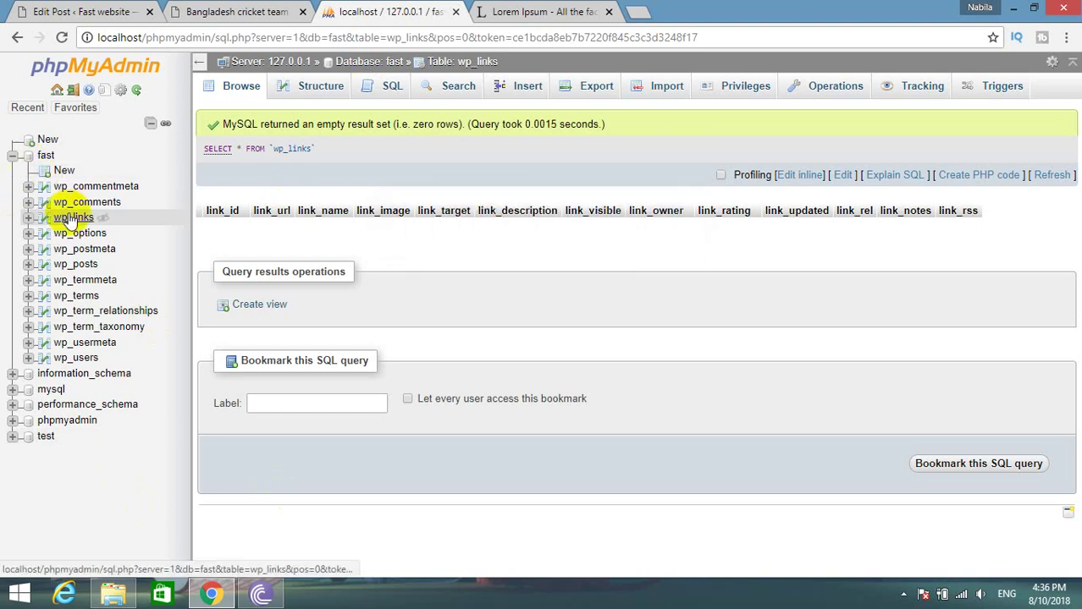
left_click(85, 201)
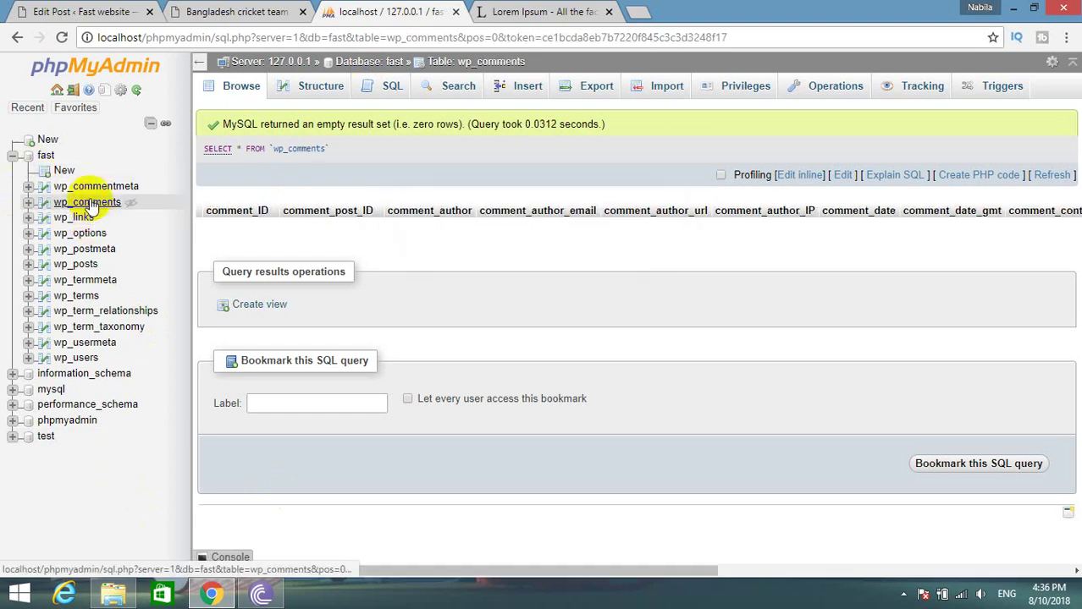
left_click(86, 187)
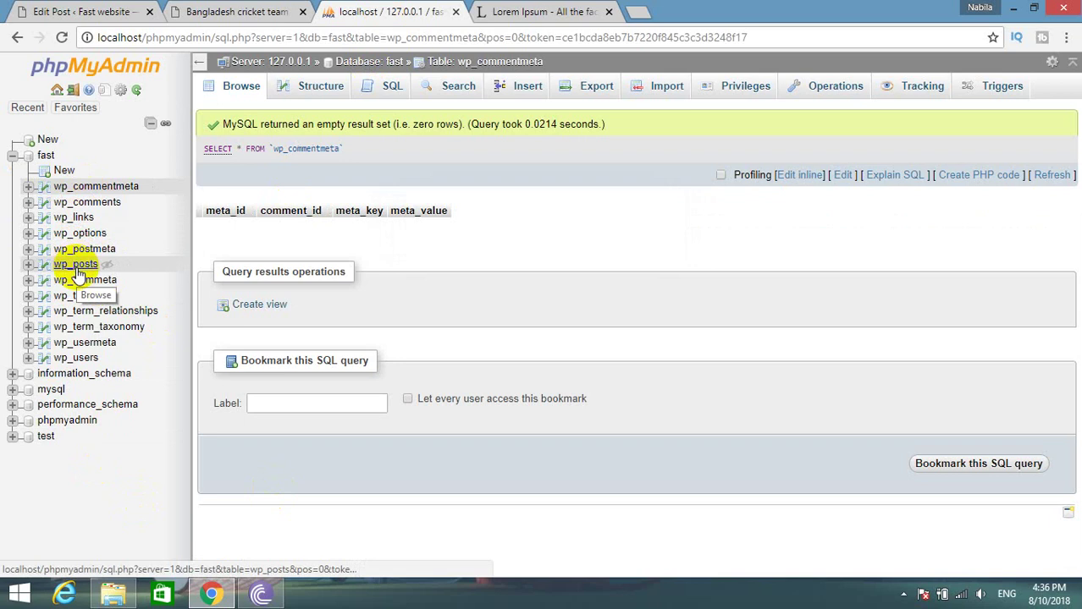
left_click(75, 268)
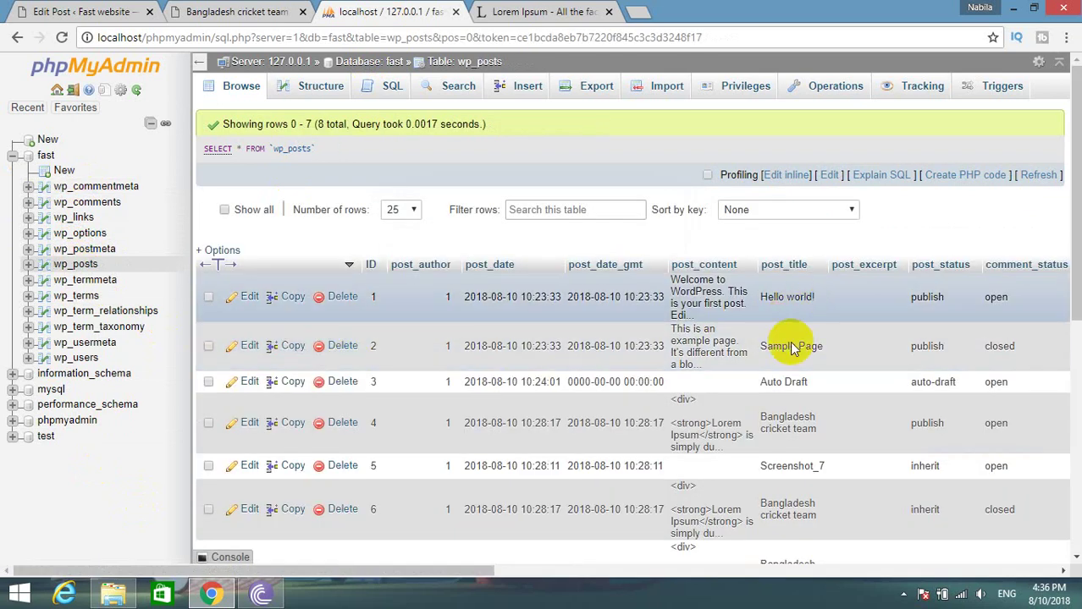
scroll(788, 438, "down", 1)
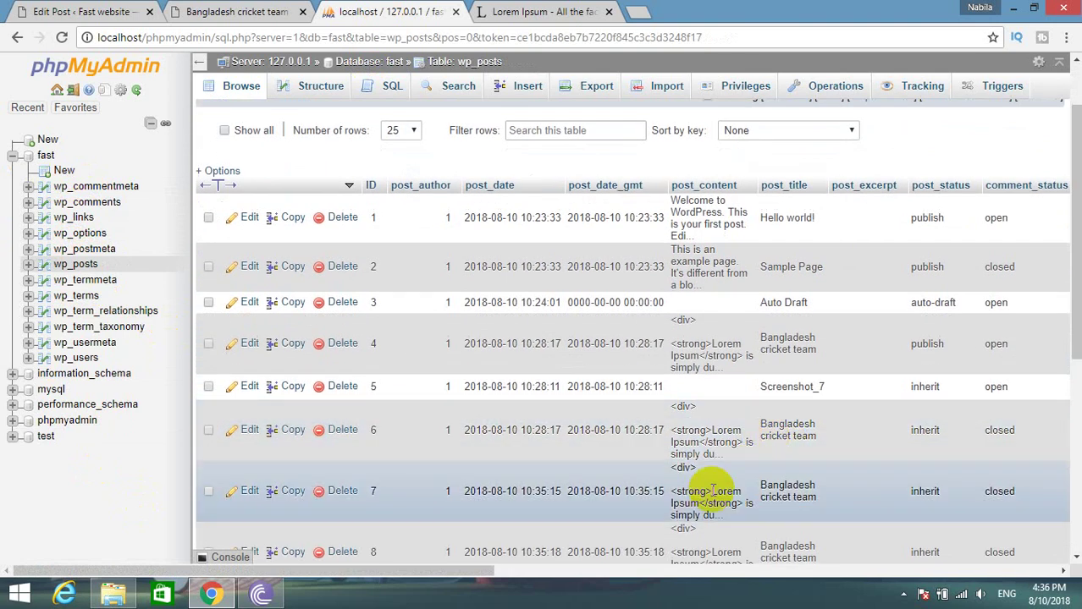
mouse_move(821, 498)
left_mouse_down()
mouse_move(796, 490)
mouse_move(838, 492)
left_mouse_up()
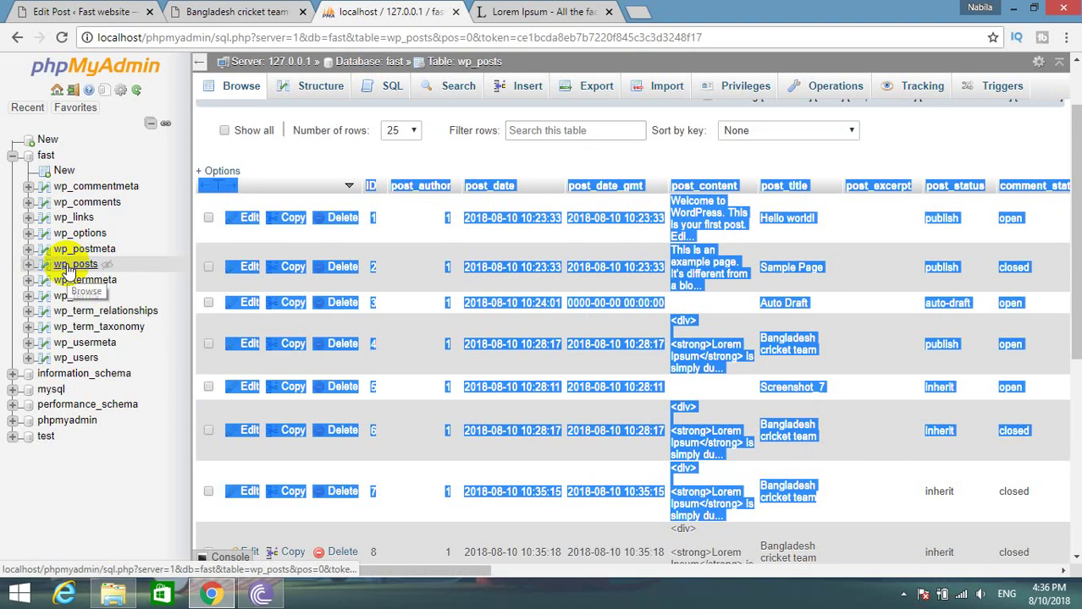
Select the post's body text in the editor and compare it with the wp_posts rows.
left_click(76, 12)
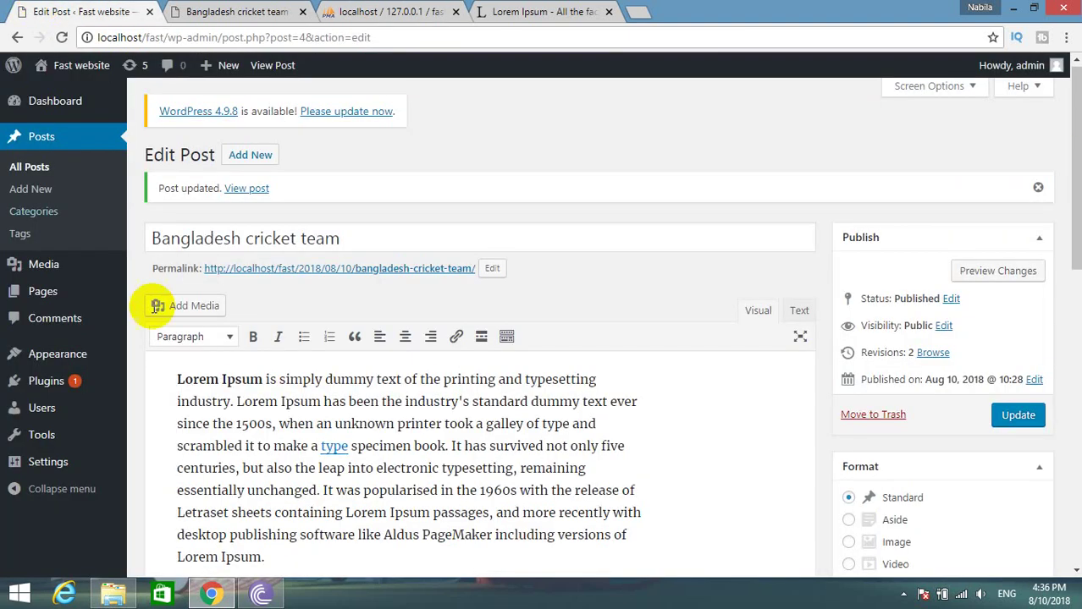
left_click_drag(175, 378, 526, 558)
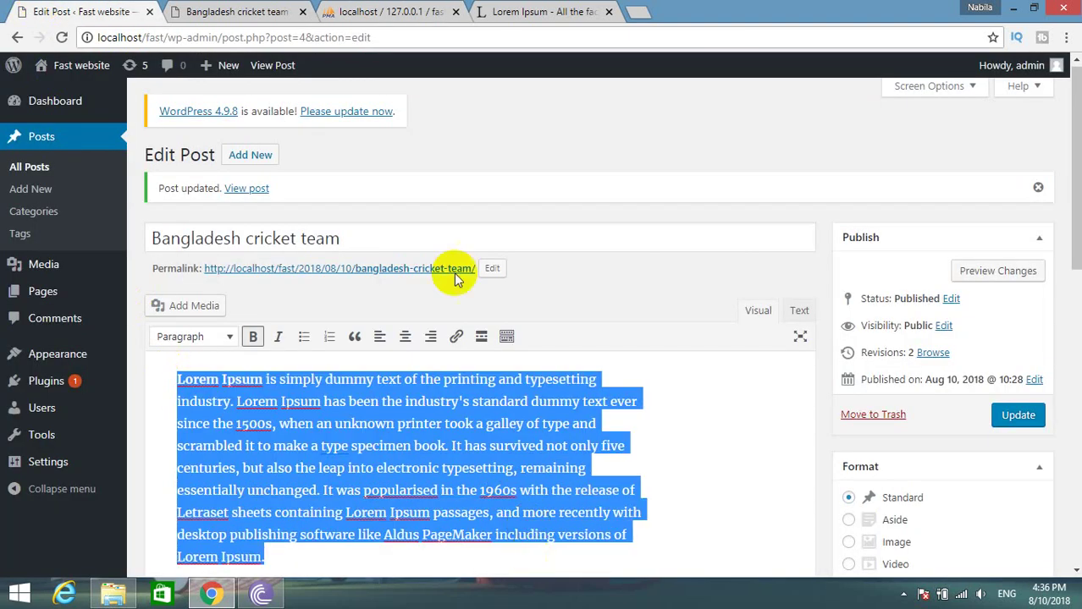
left_click(500, 10)
left_click(377, 8)
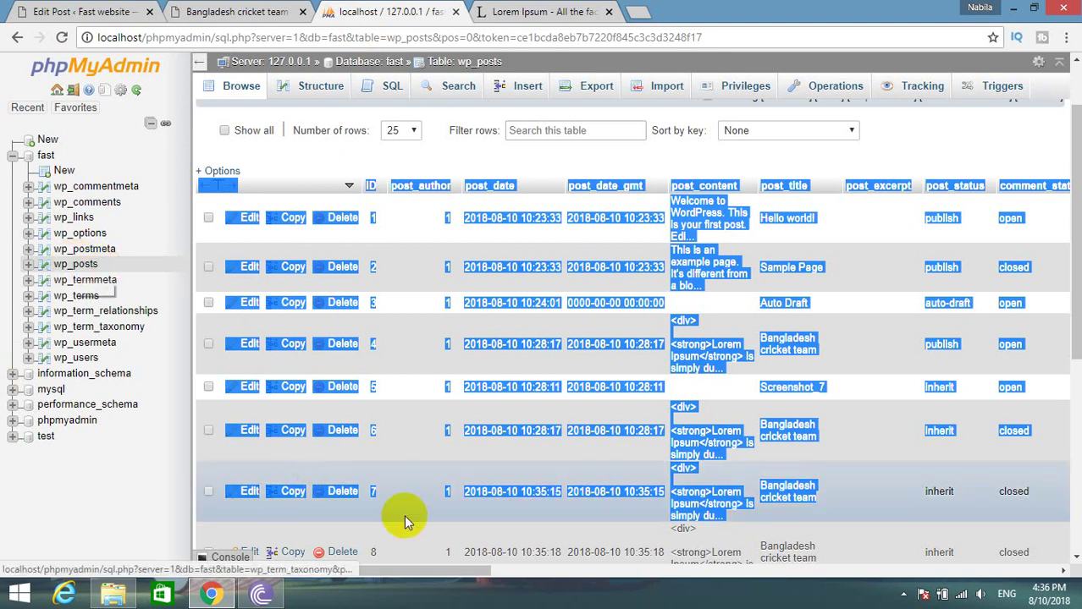
left_click(527, 527)
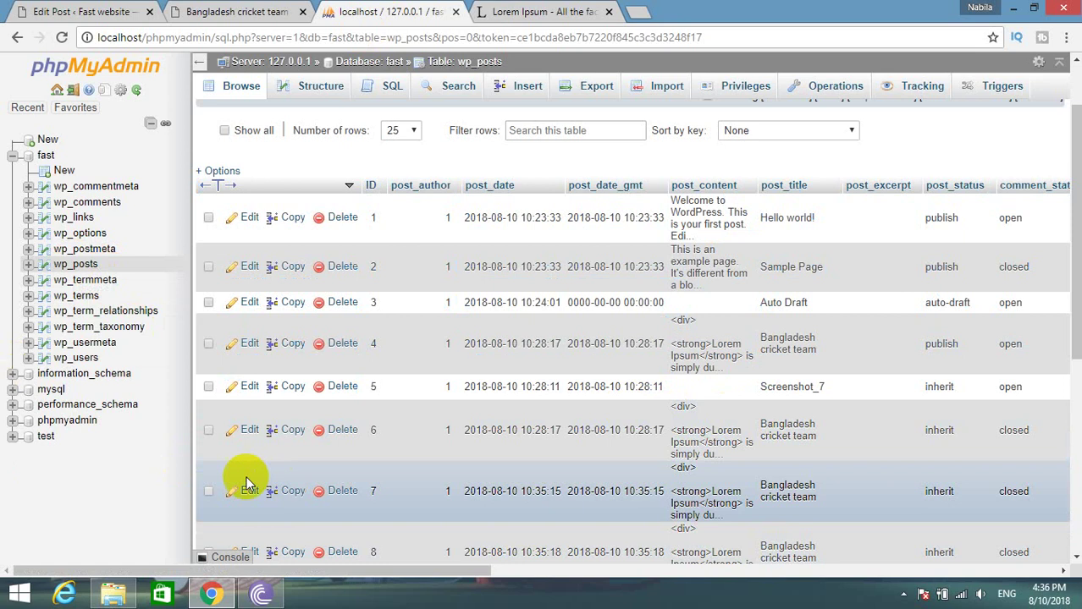
Open wp_posts row 6 for editing and scroll through its post_content field.
left_click(247, 430)
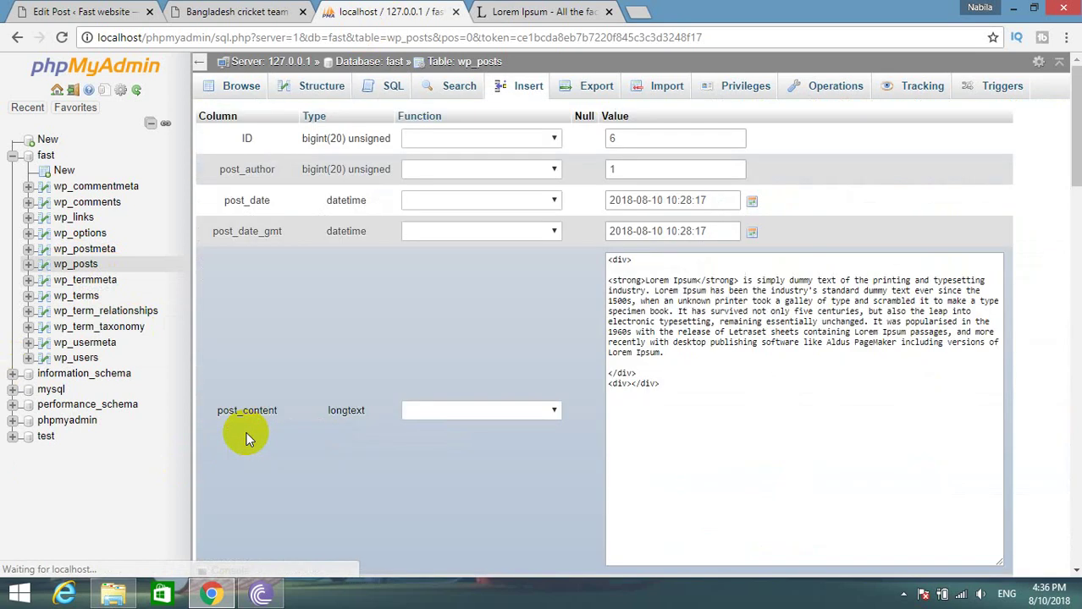
left_click(785, 370)
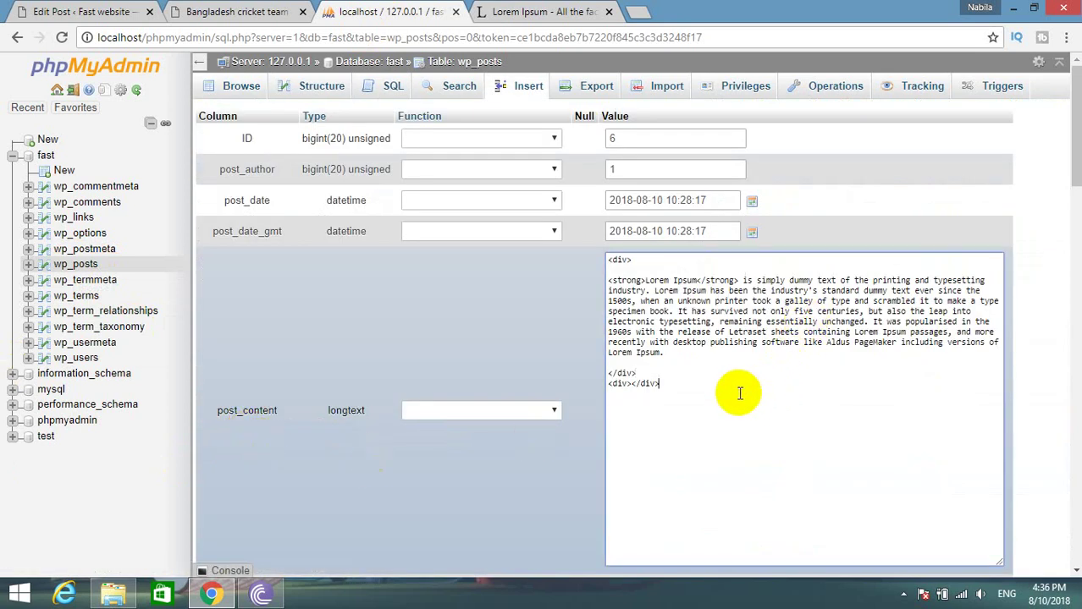
scroll(739, 393, "down", 8)
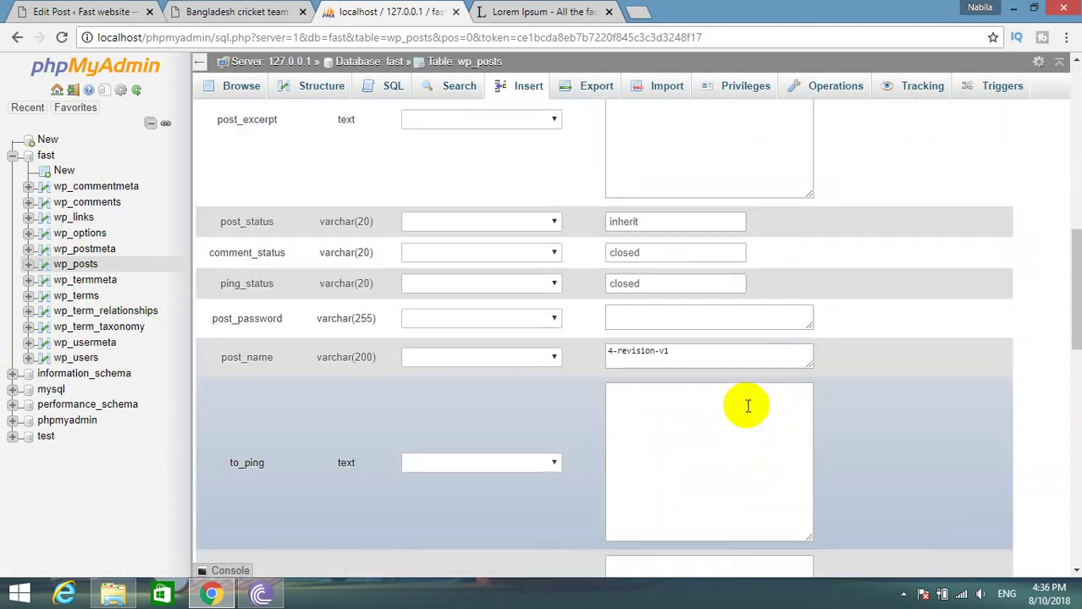
scroll(747, 406, "down", 8)
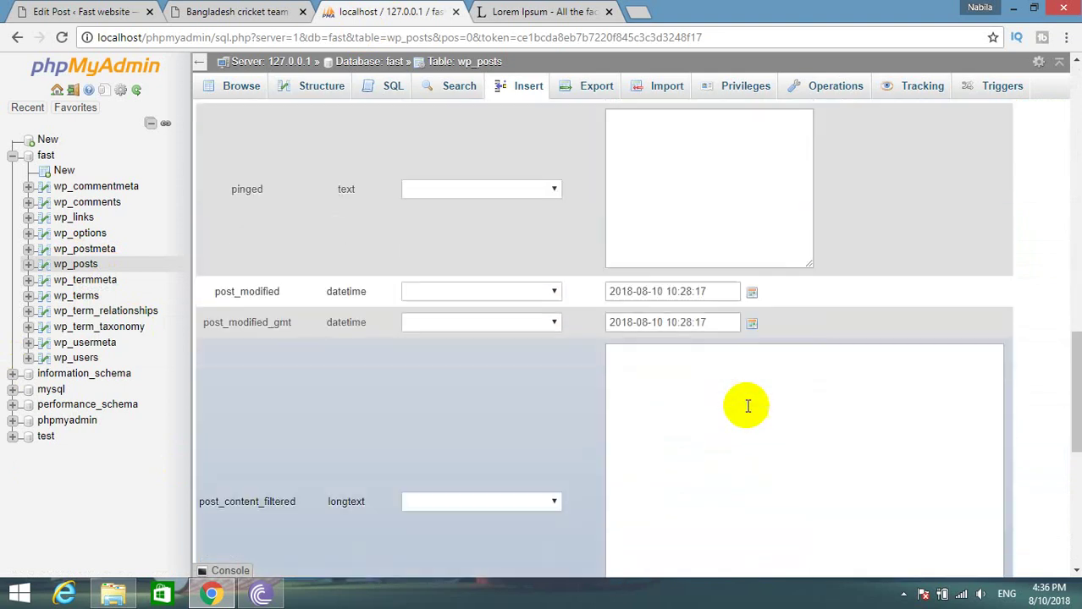
scroll(746, 415, "down", 3)
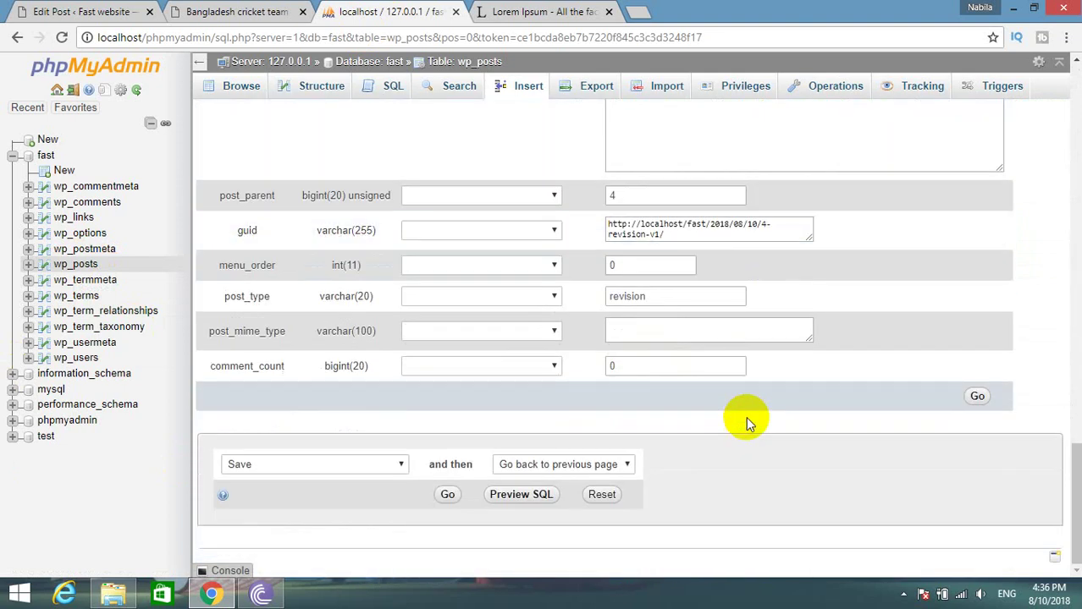
Browse the wp_termmeta table, which returns an empty result with zero rows.
scroll(745, 411, "up", 10)
scroll(742, 404, "up", 10)
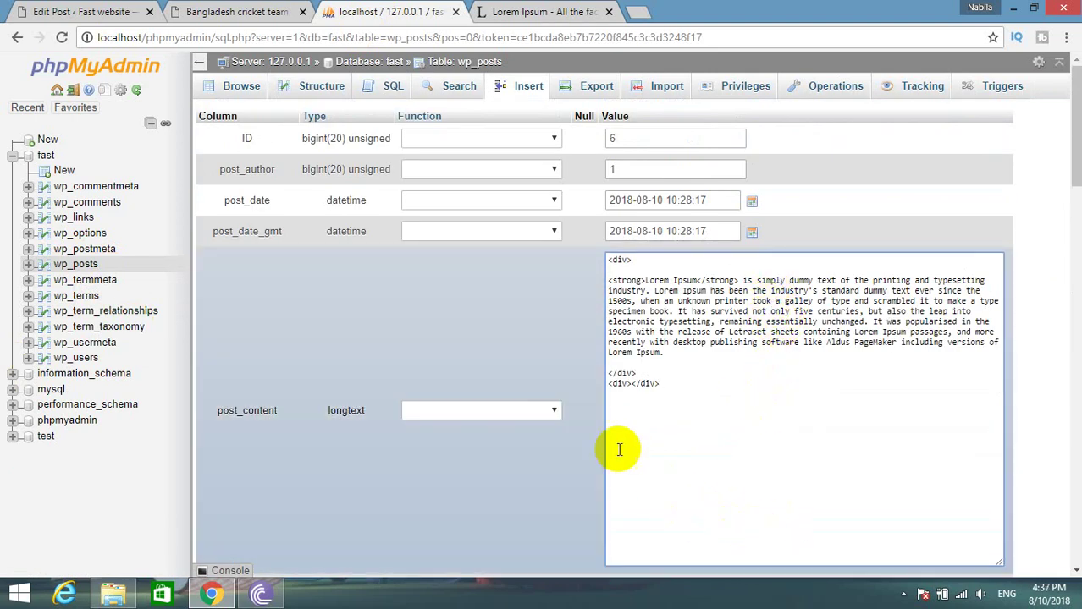
left_click(80, 280)
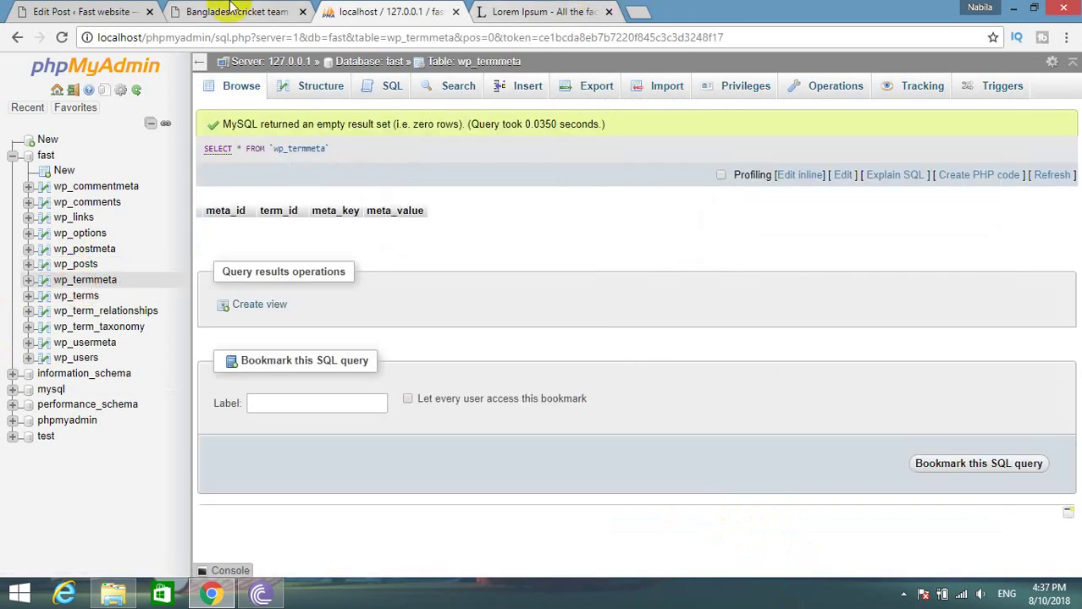
Glance at the published Bangladesh cricket team post and its editor, then return to phpMyAdmin.
left_click(235, 8)
left_click(82, 11)
left_click(264, 10)
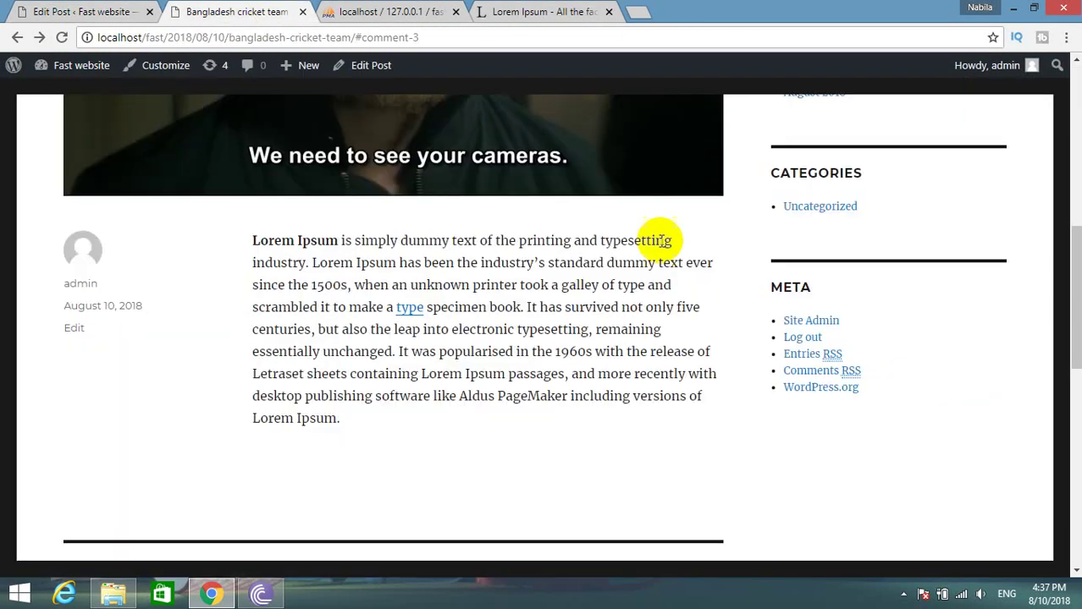
left_click(458, 7)
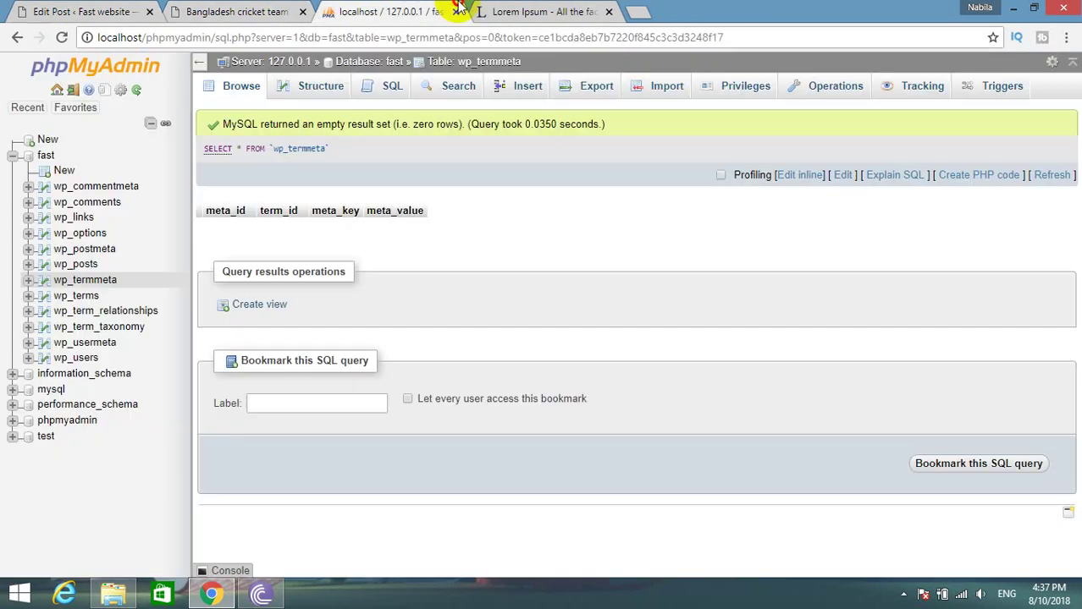
Empty the post_content of wp_posts row 6, save it with Go, then view the live post.
left_click(81, 267)
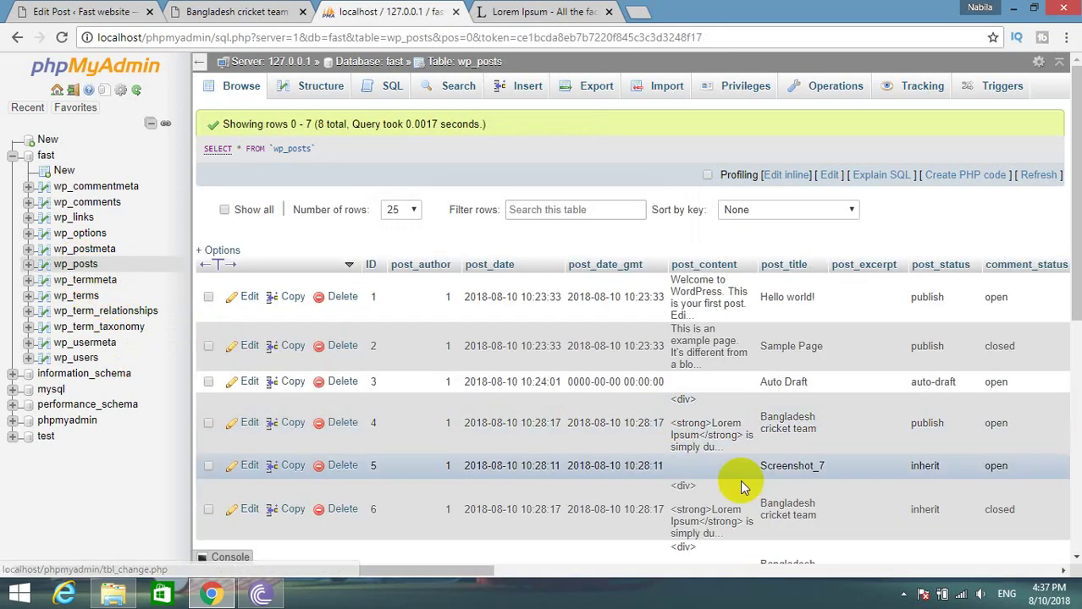
scroll(302, 457, "down", 1)
left_click(249, 431)
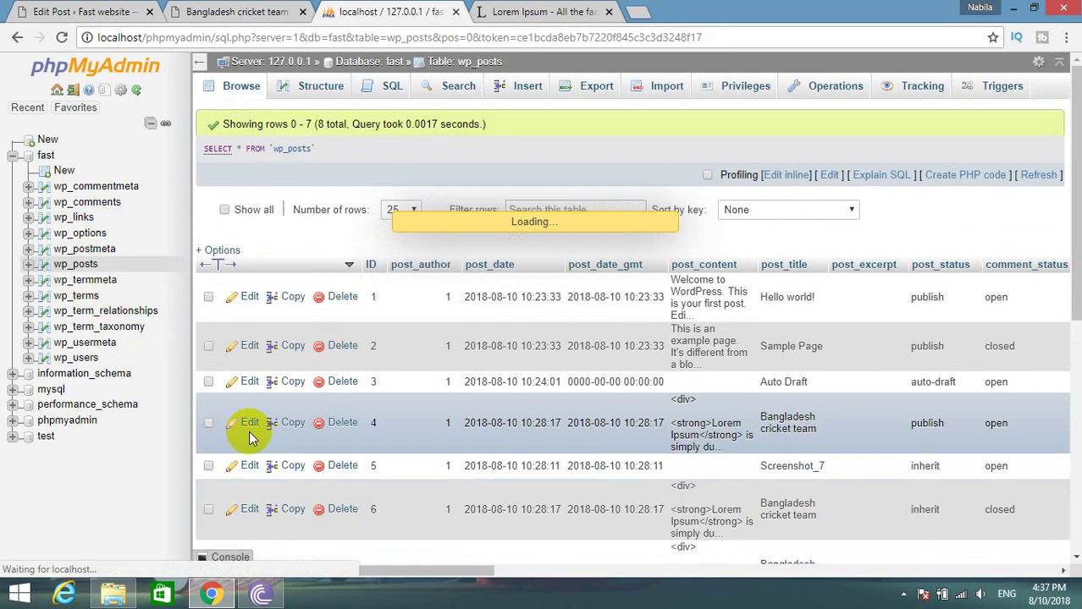
key("ctrl+a")
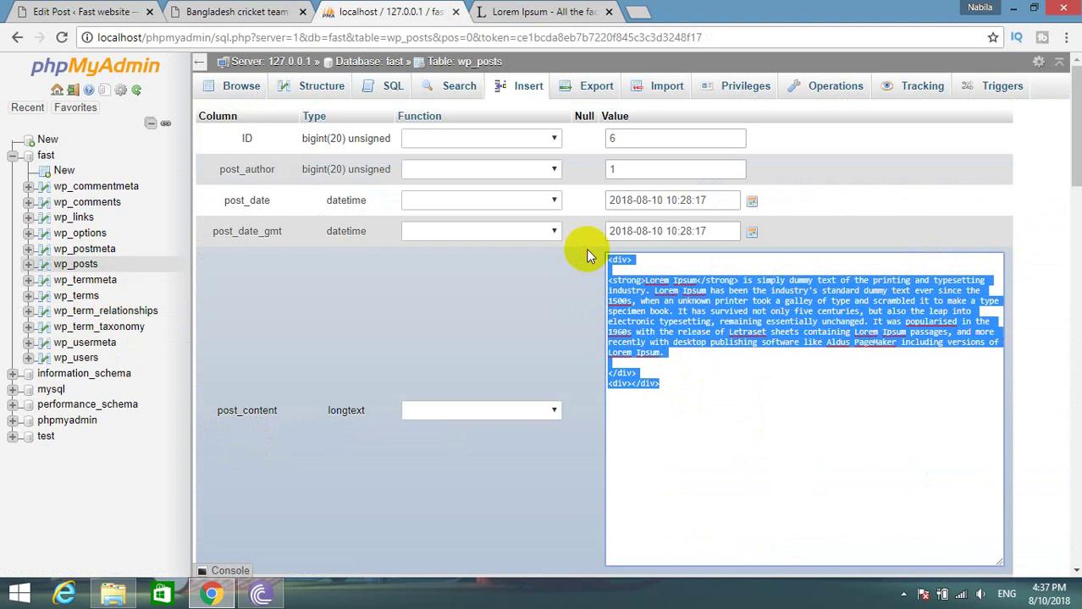
key("BackSpace")
scroll(744, 416, "down", 15)
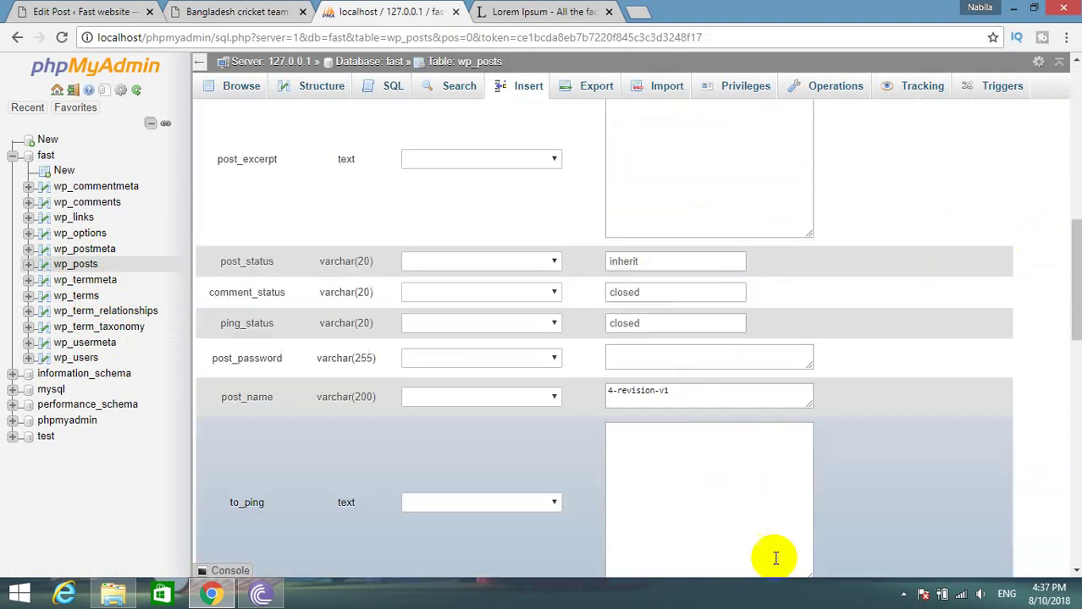
scroll(884, 554, "down", 4)
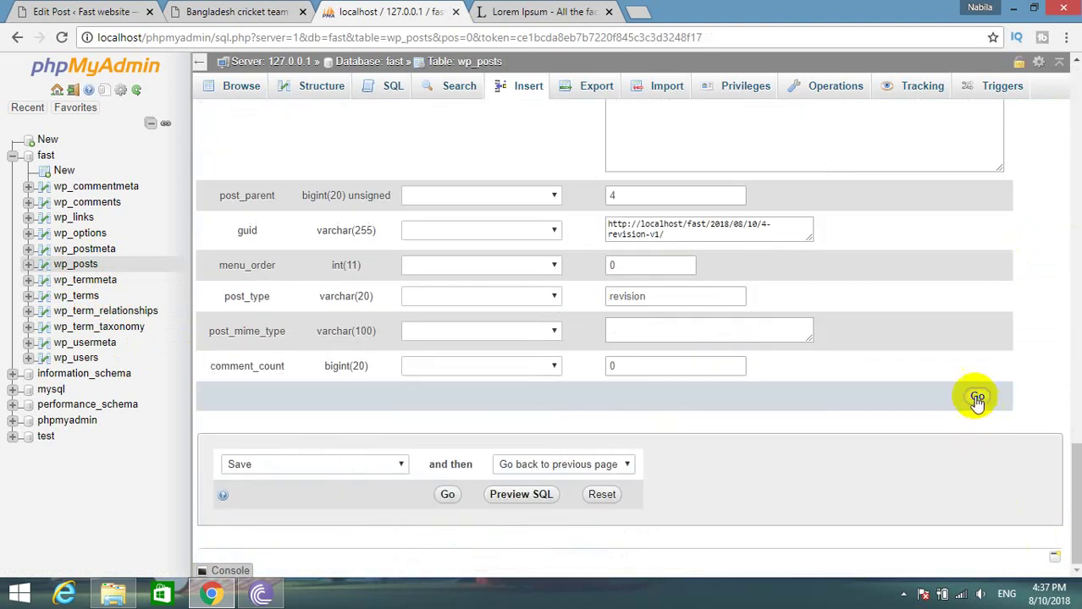
left_click(978, 398)
left_click(222, 9)
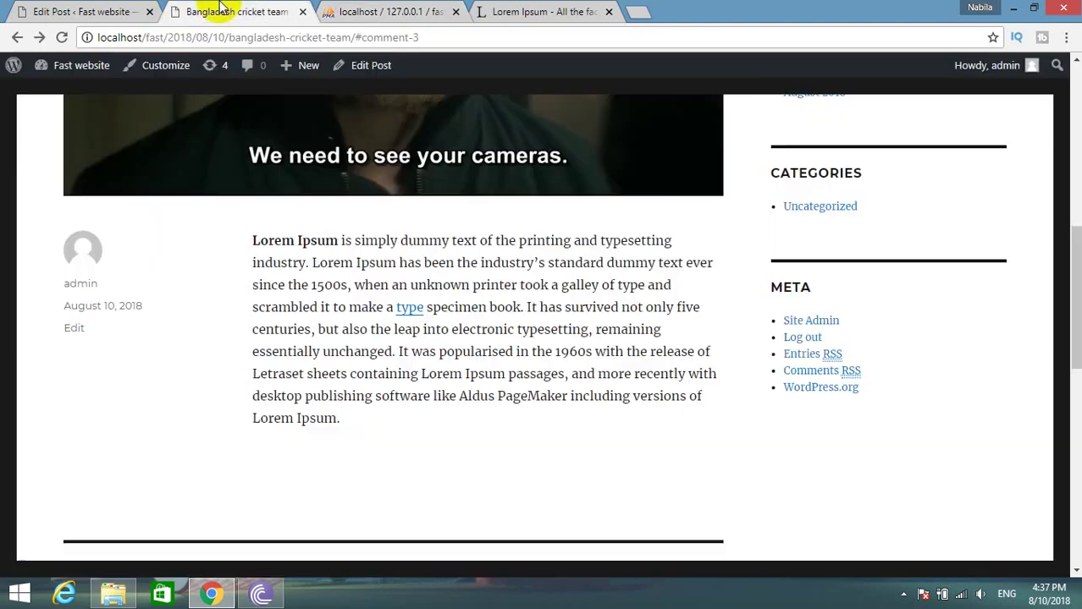
Reload the live post and reopen Bangladesh cricket team for editing from All Posts.
left_click(60, 38)
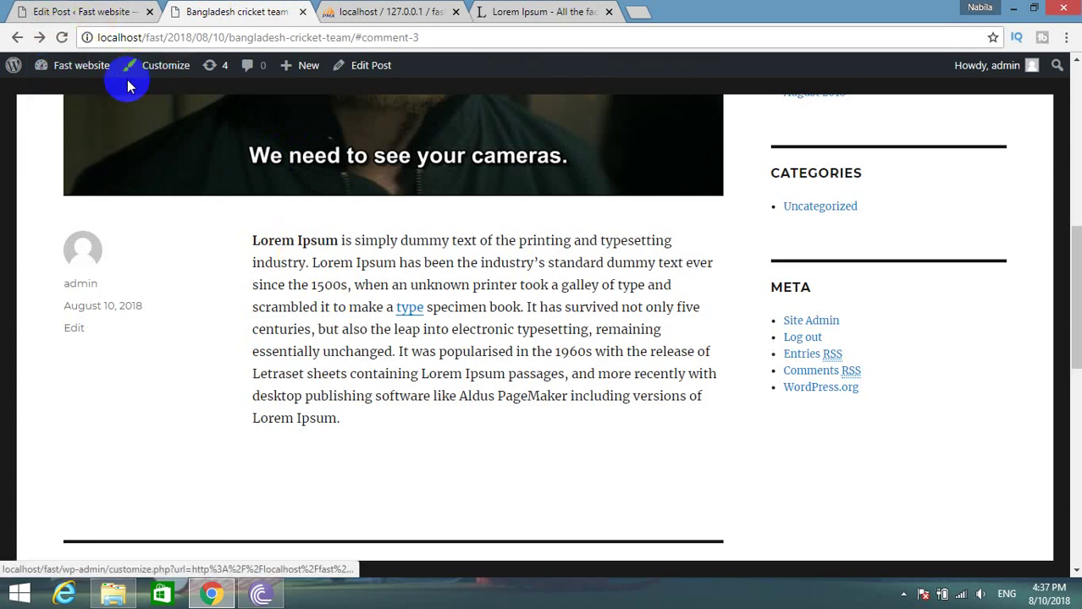
key("F5")
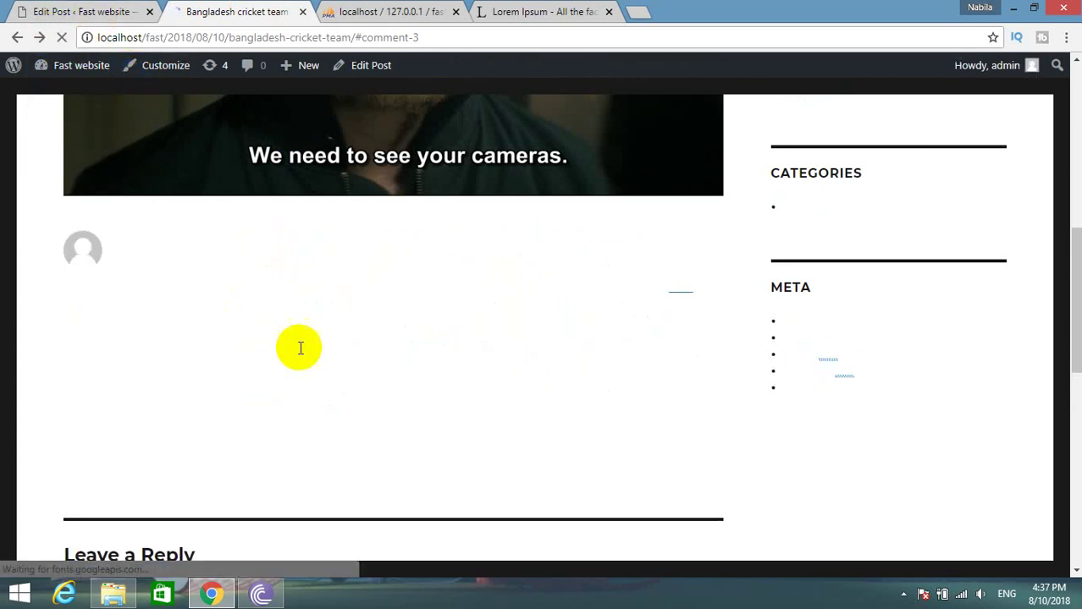
left_click(118, 11)
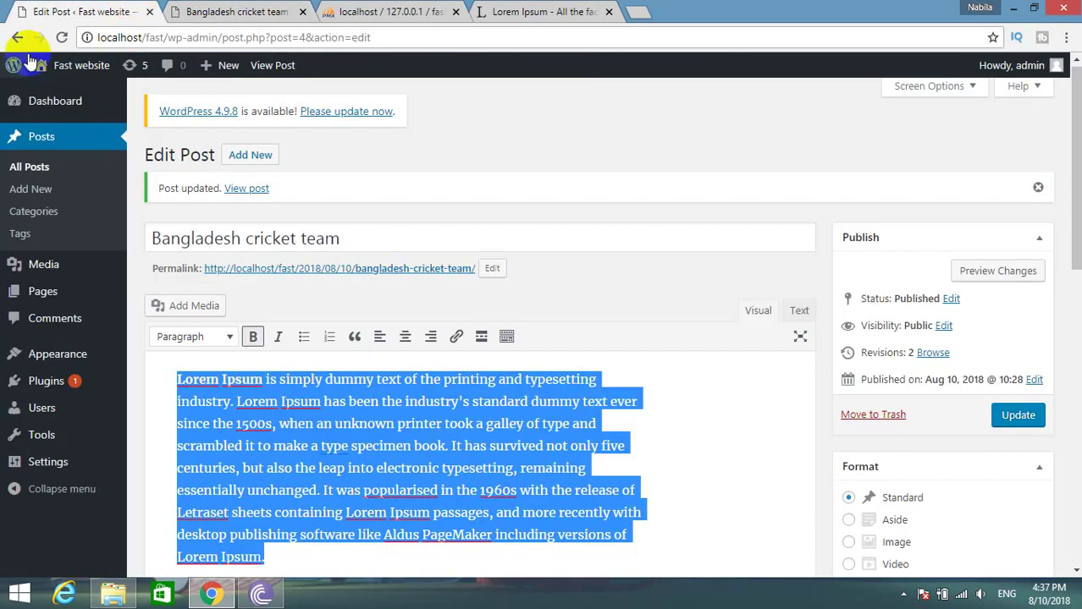
left_click(32, 168)
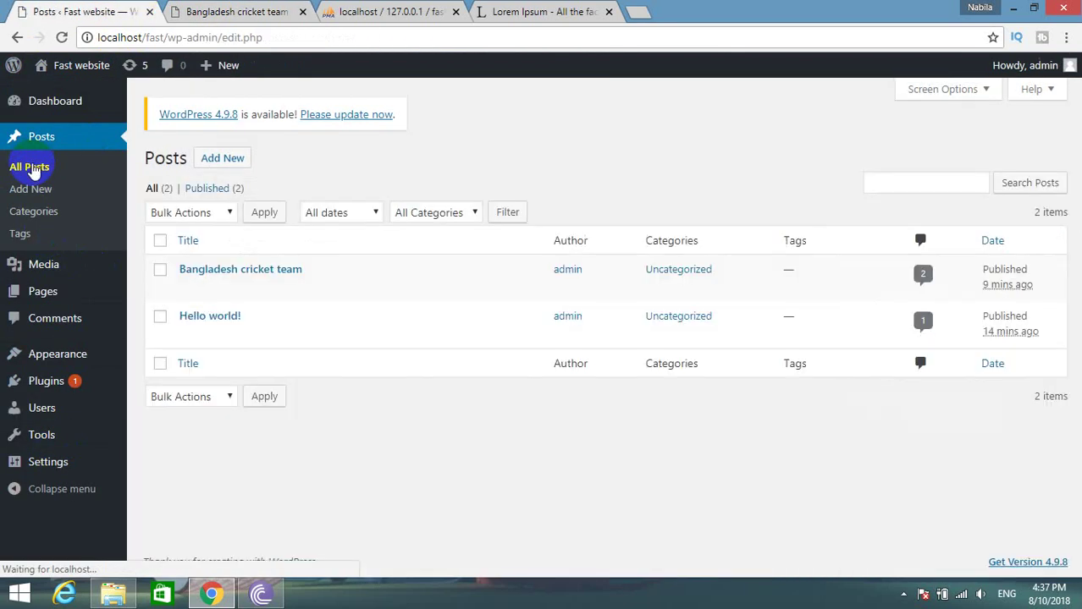
left_click(187, 286)
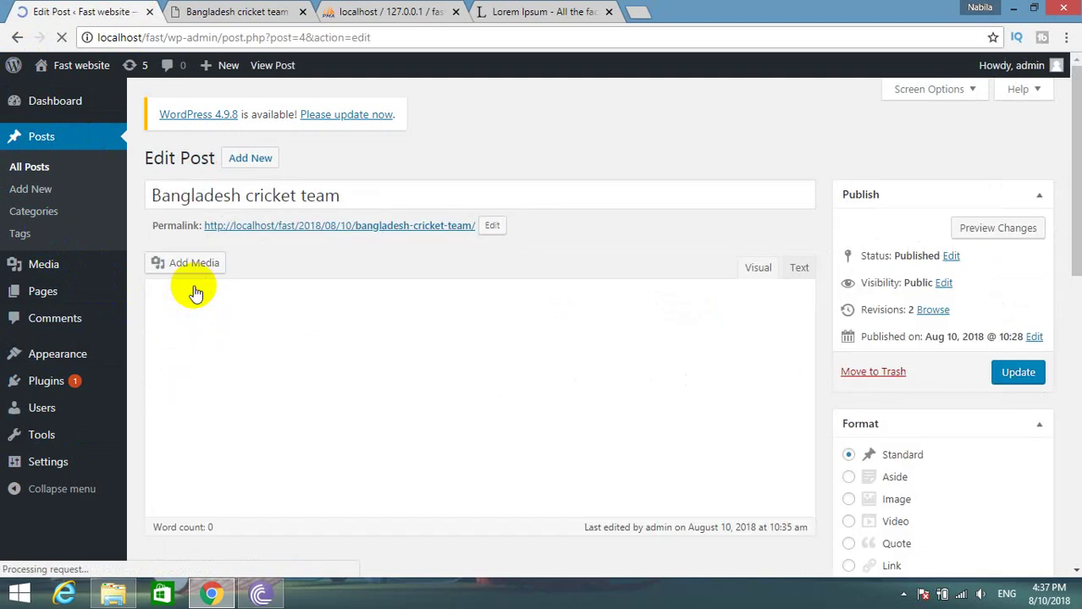
left_click(347, 12)
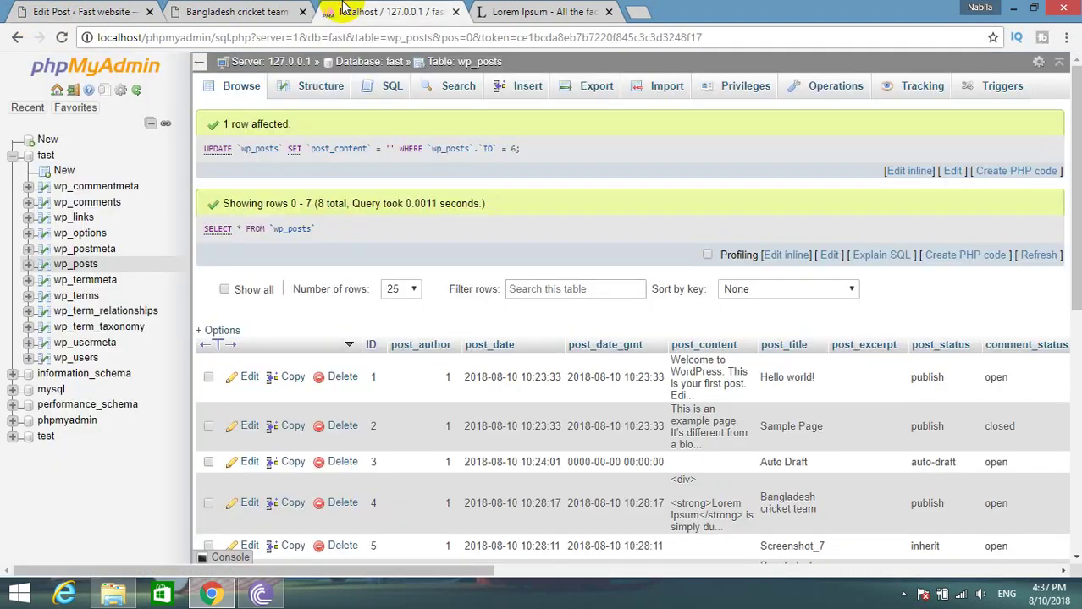
Reload wp_posts to reveal the new revision row with ID 7, then return to the editor.
left_click(61, 38)
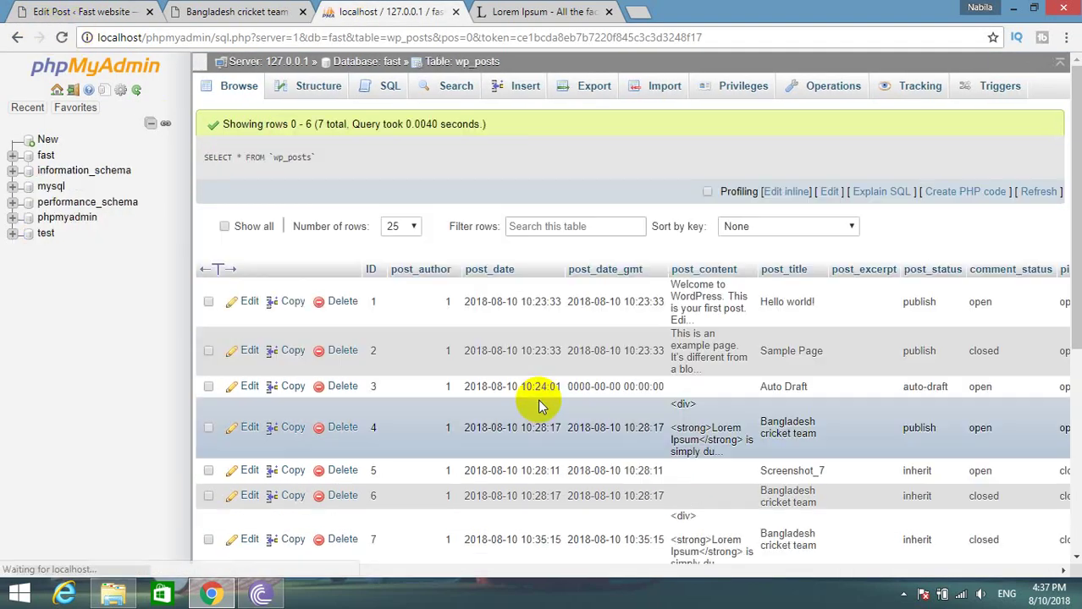
scroll(541, 406, "down", 1)
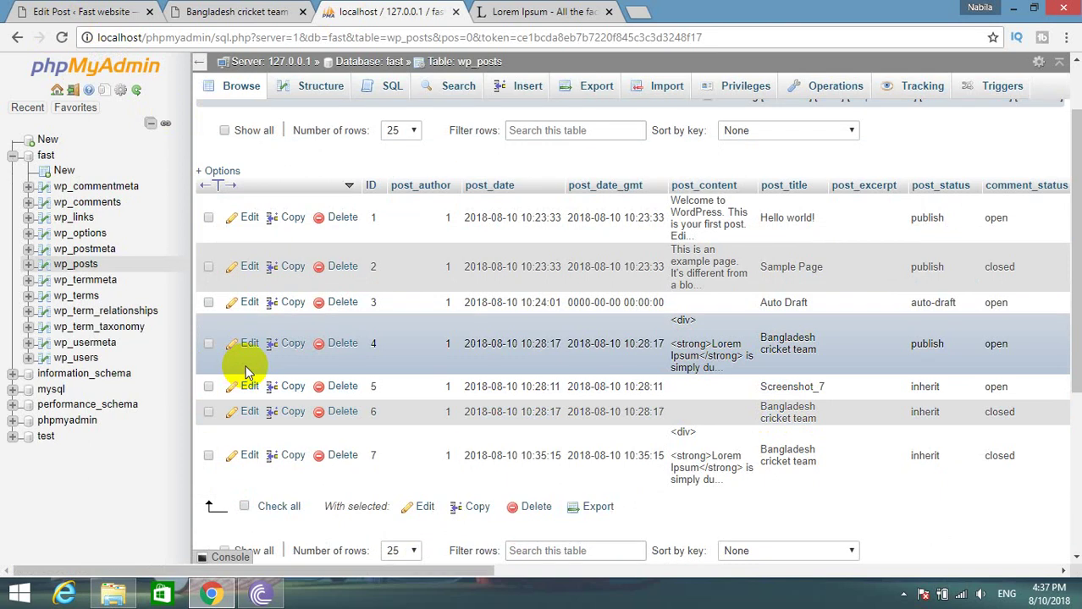
left_click(25, 11)
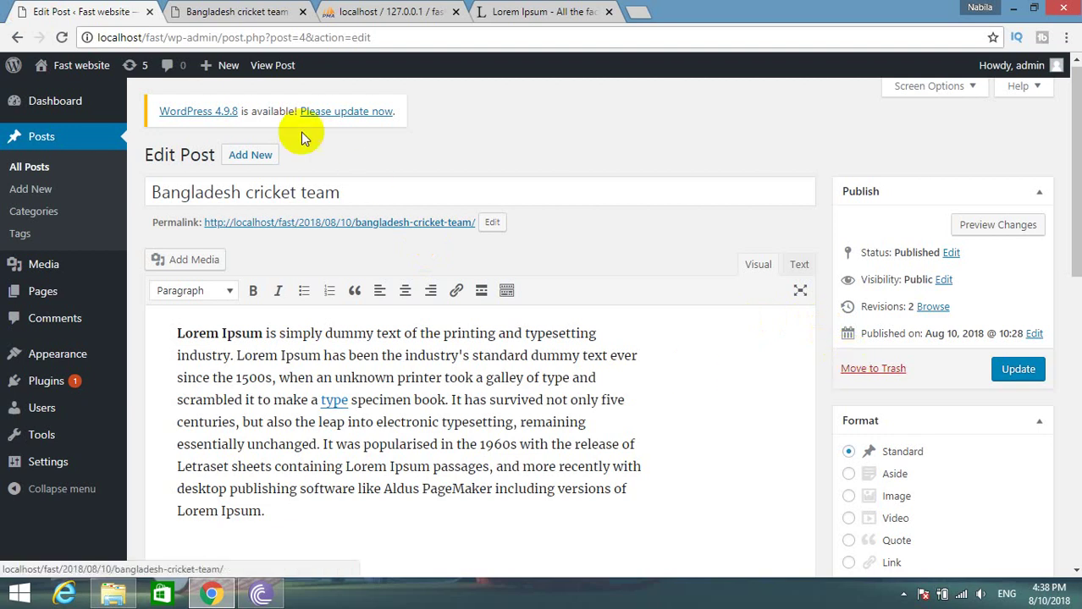
left_click(246, 11)
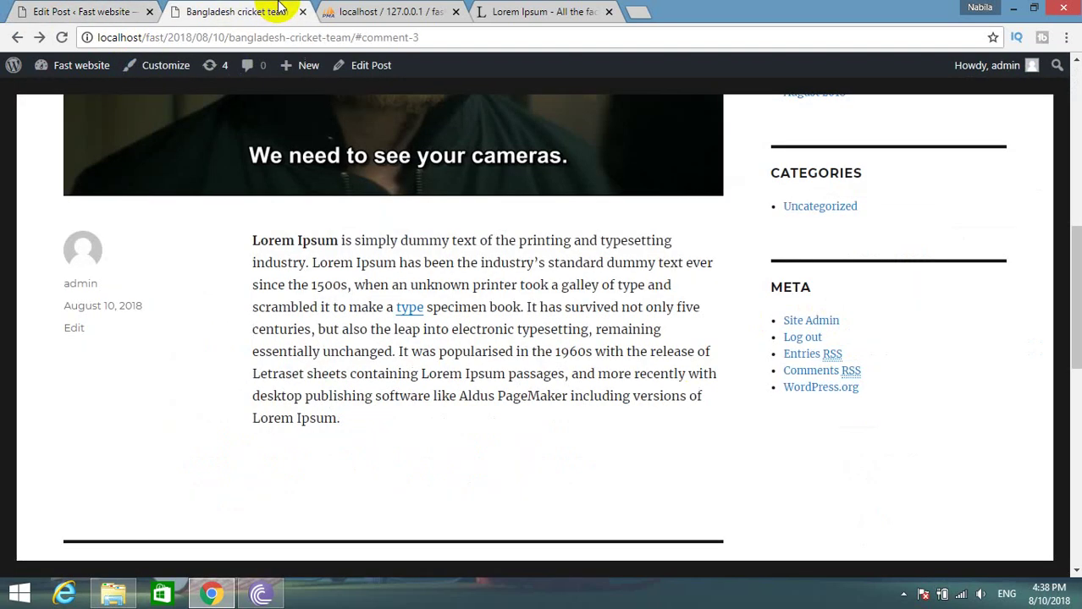
left_click(380, 11)
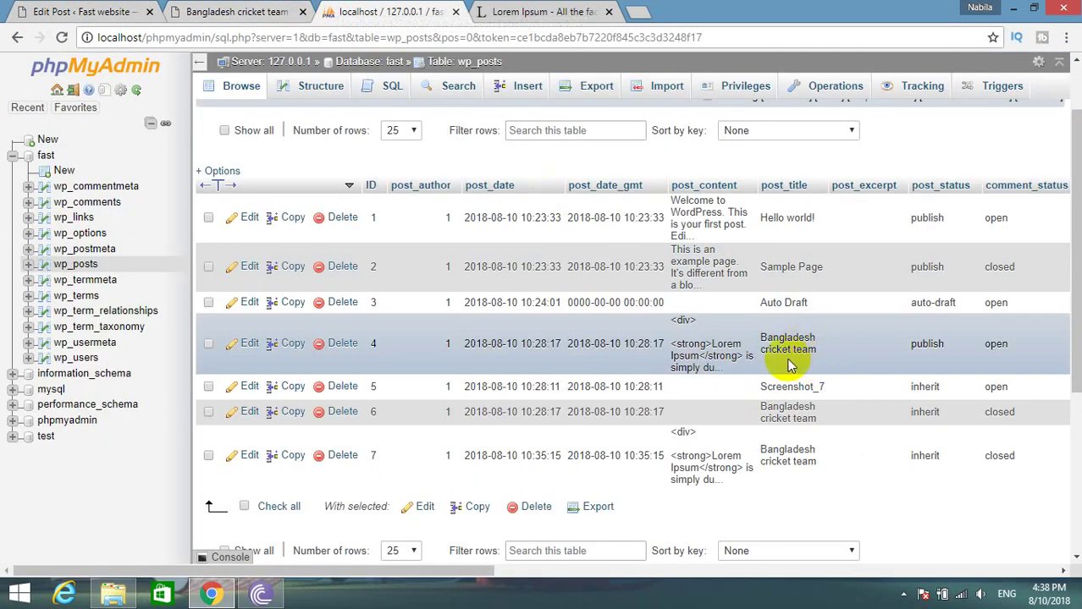
left_click(232, 10)
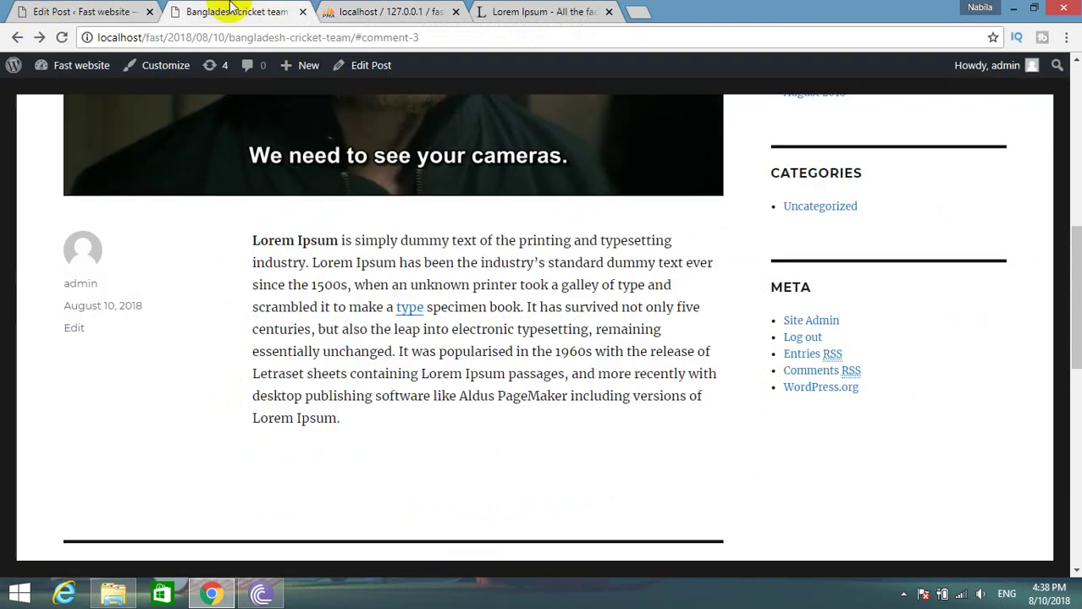
left_click(364, 10)
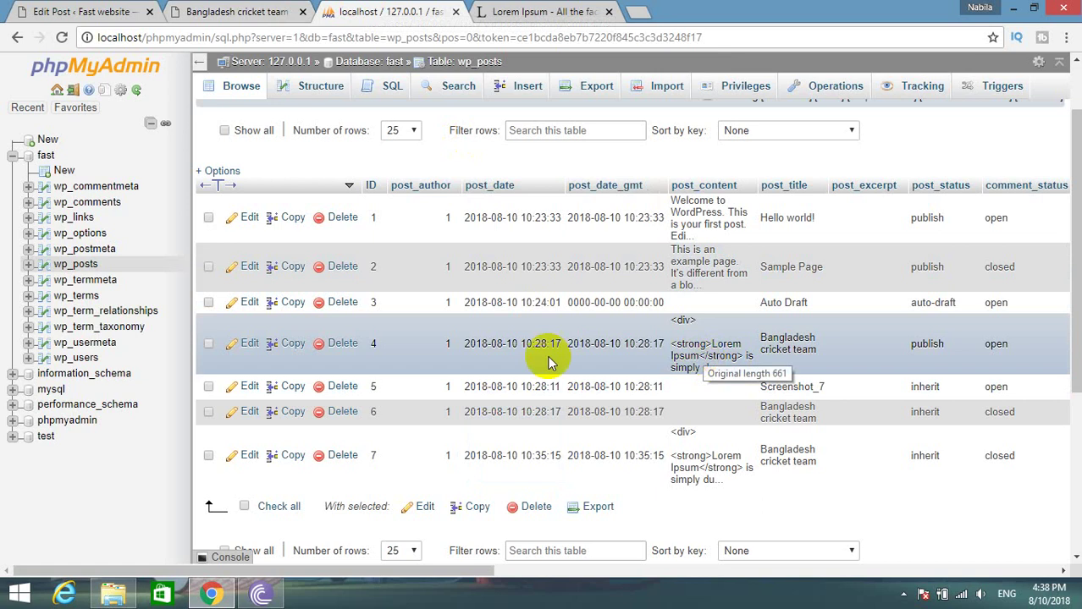
left_click(250, 347)
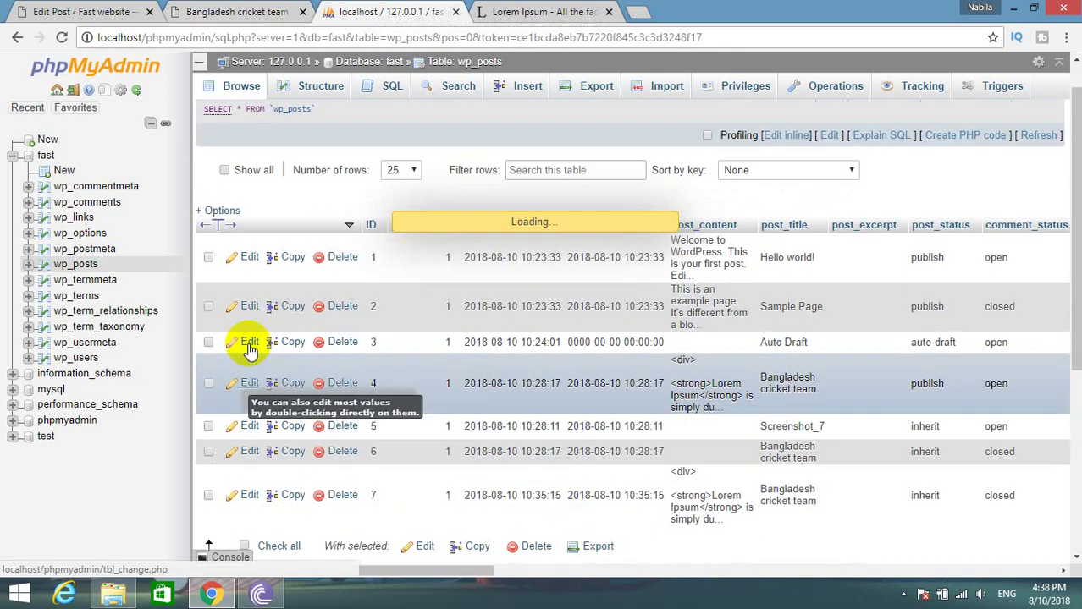
left_click_drag(785, 383, 711, 376)
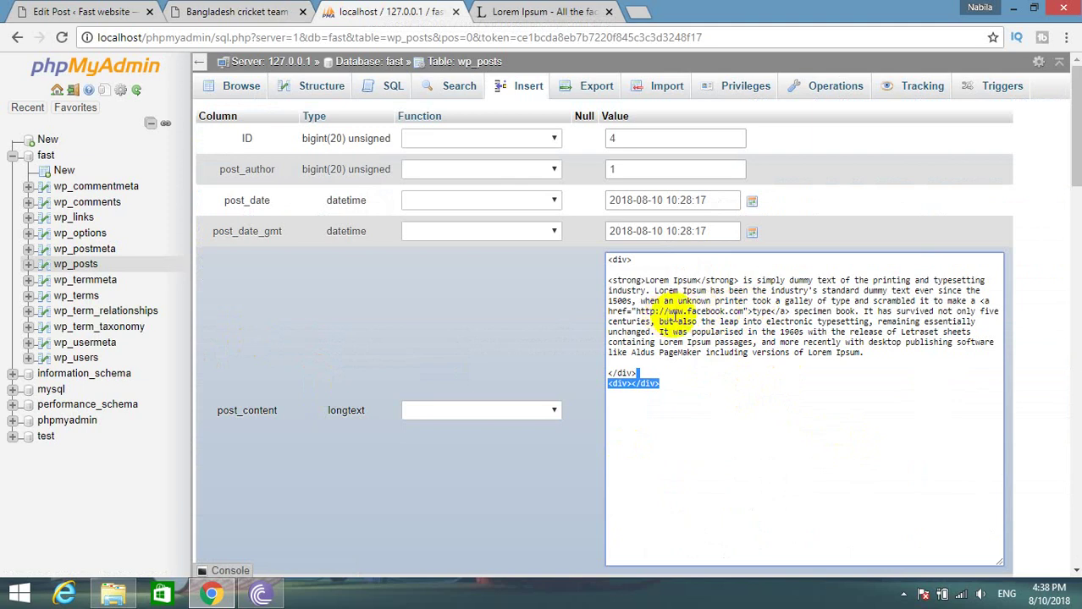
left_click(63, 266)
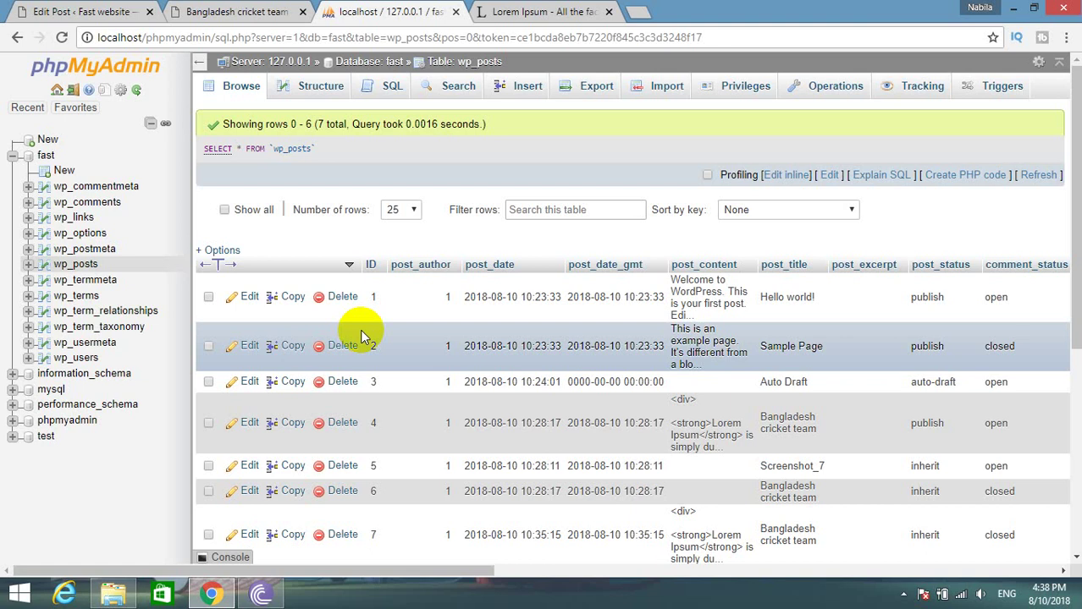
left_click(22, 12)
left_click(453, 8)
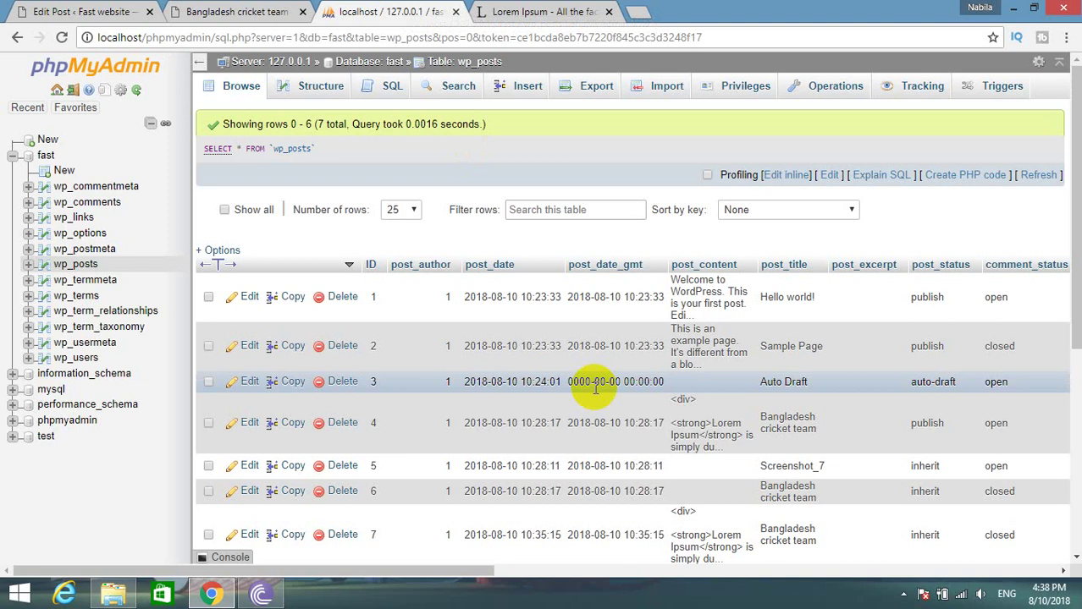
left_click(106, 204)
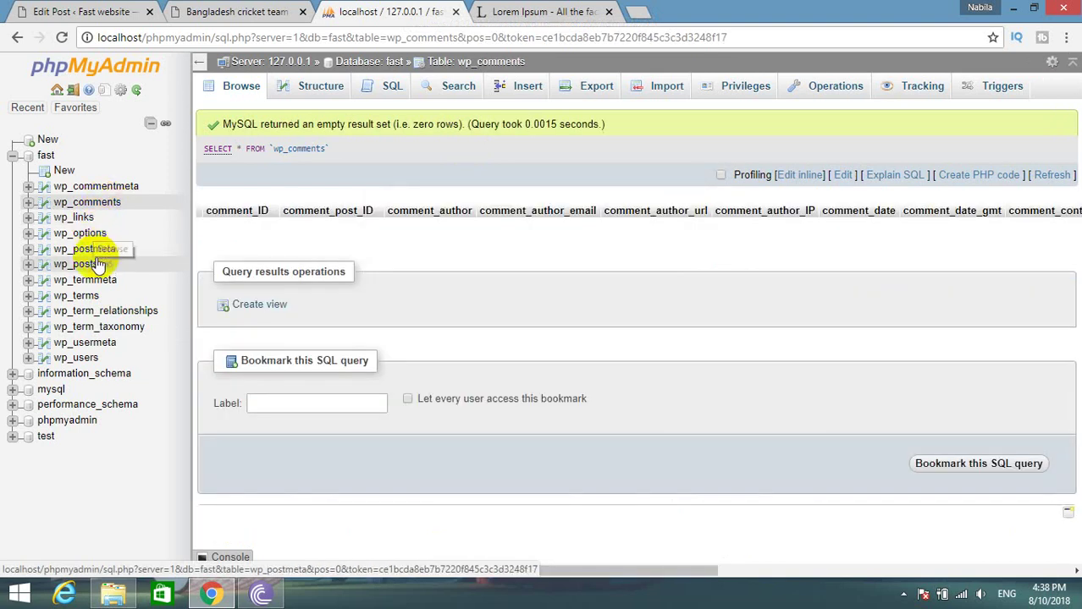
Open wp_posts row 4 for editing and scroll through its fields.
left_click(71, 269)
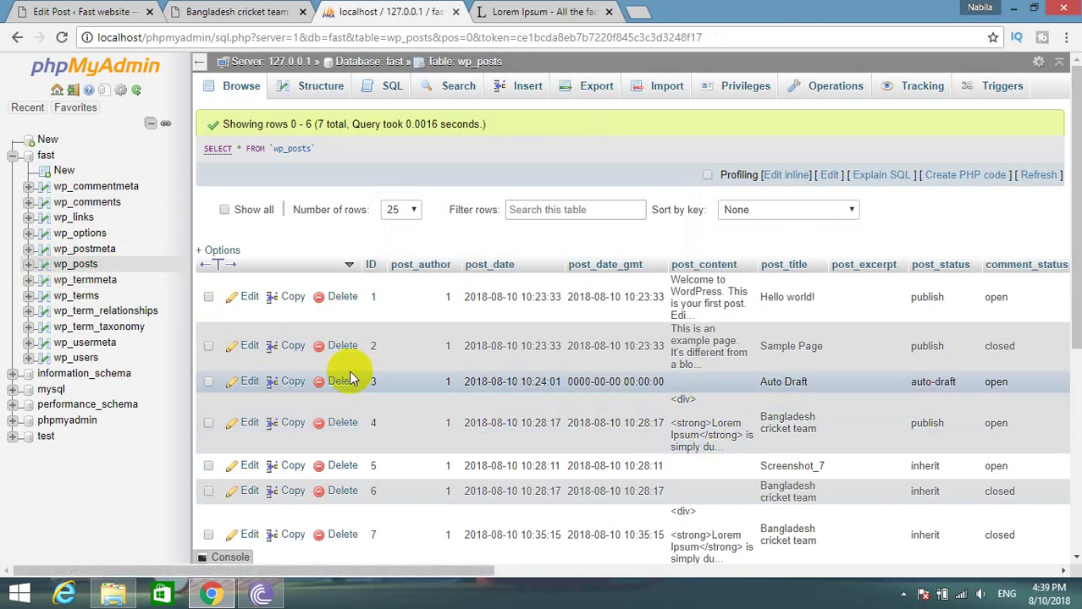
left_click(249, 422)
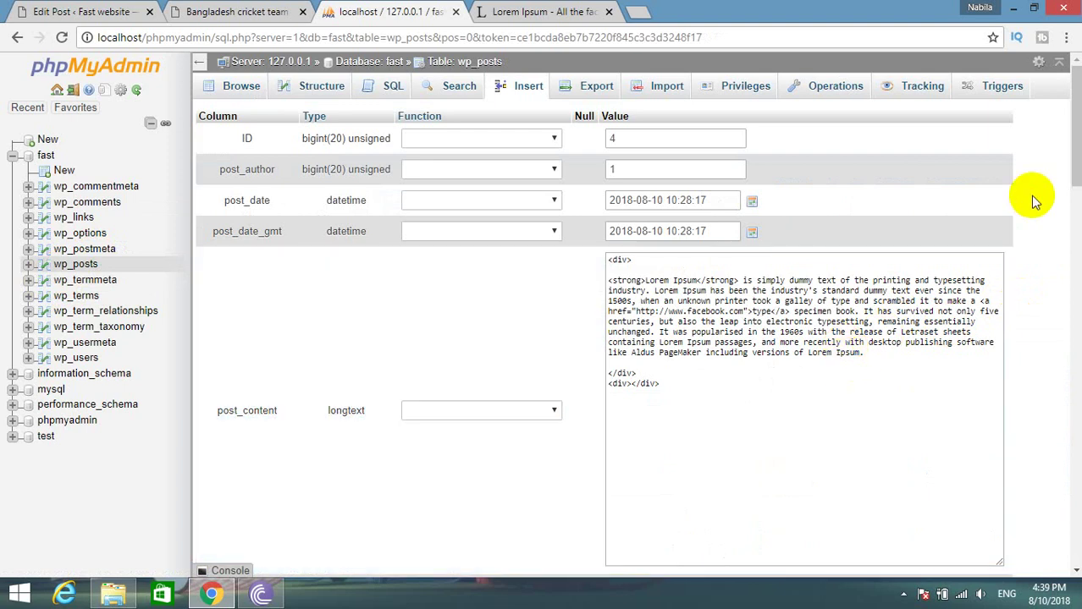
scroll(1033, 202, "down", 3)
scroll(1032, 201, "down", 6)
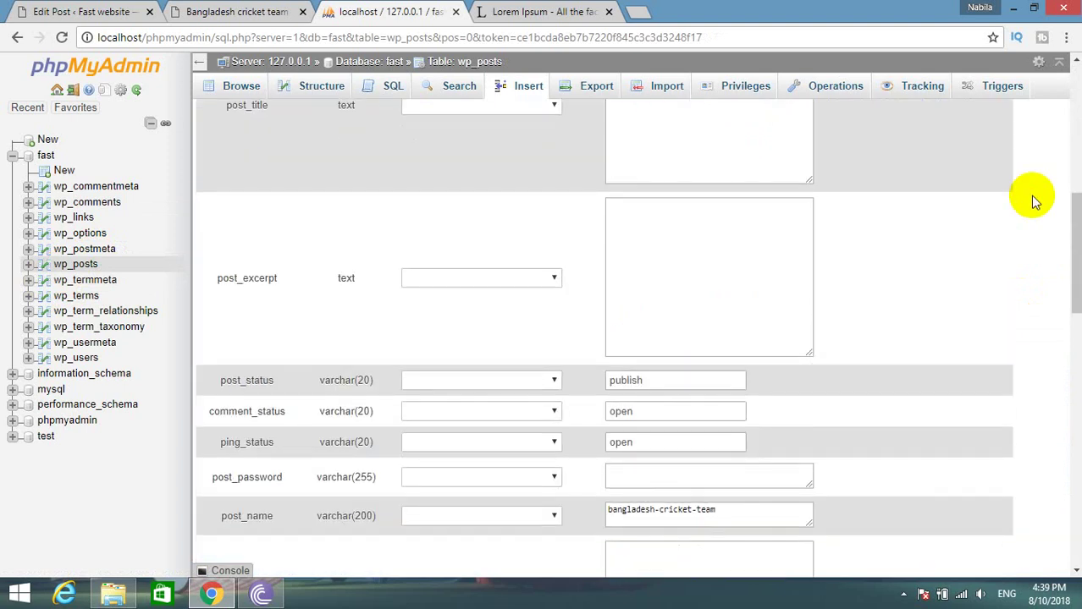
scroll(1032, 199, "down", 10)
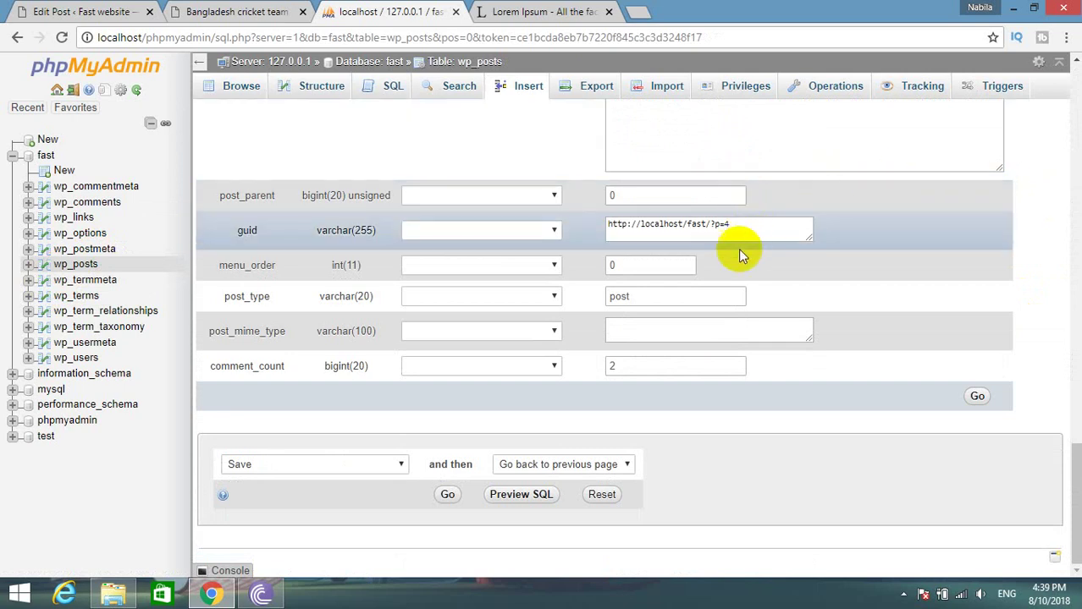
scroll(736, 391, "up", 10)
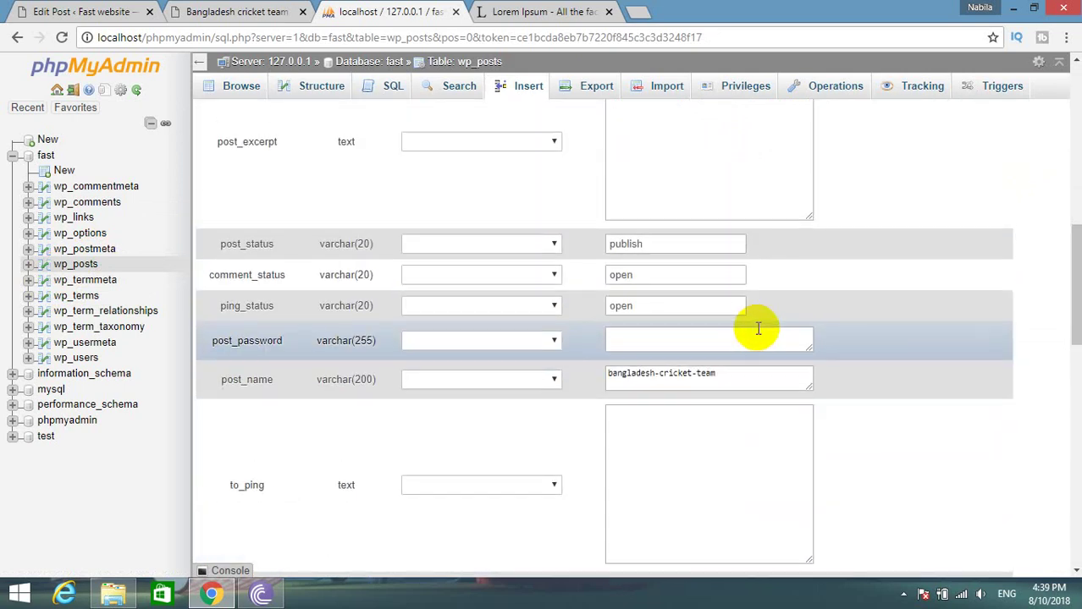
scroll(766, 333, "up", 2)
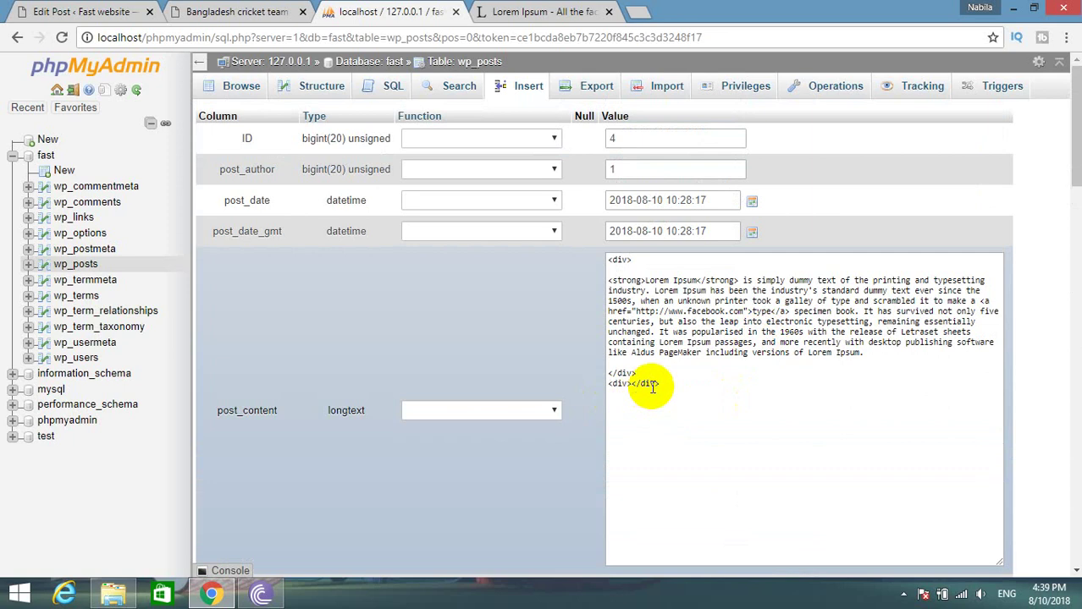
View wp_comments and the seven wp_posts rows, then go back to the post editor.
left_click(89, 201)
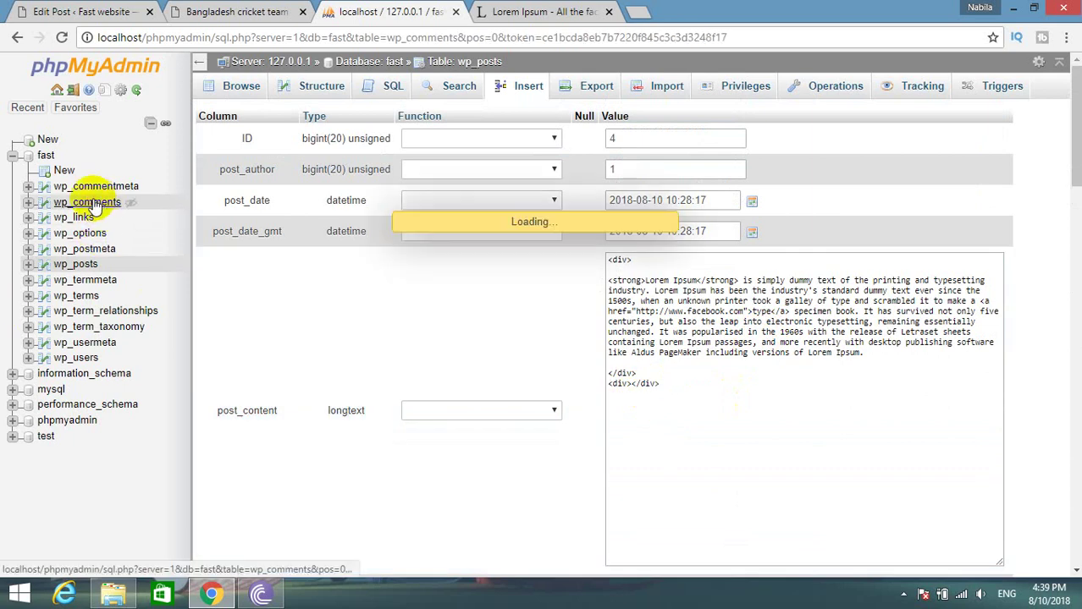
left_click(88, 266)
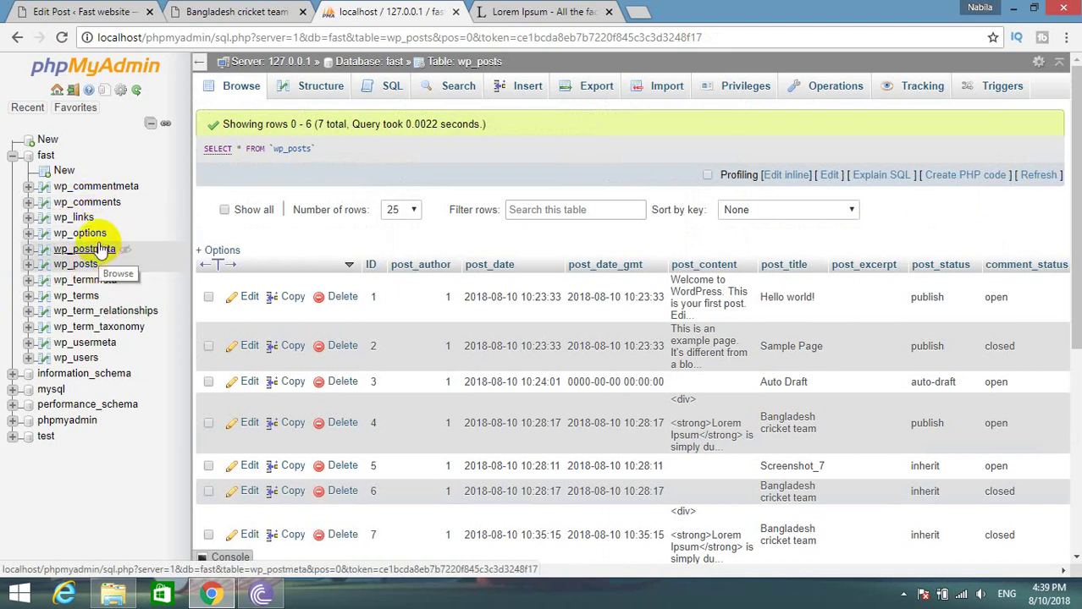
left_click(233, 12)
left_click(53, 10)
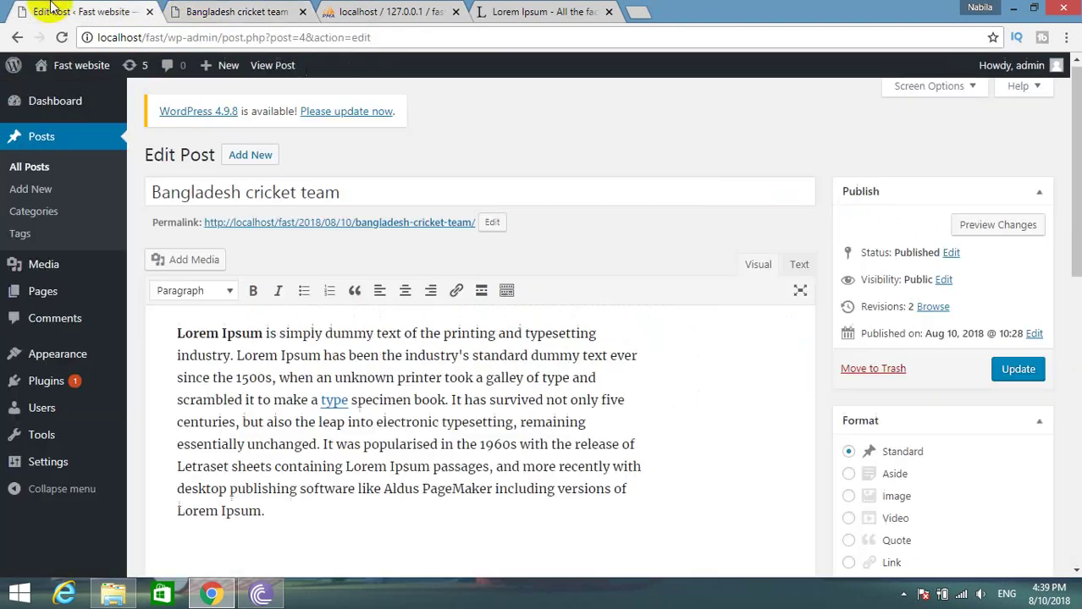
Add the tags bangaladesh, shakib and tamim to the post.
scroll(237, 398, "down", 5)
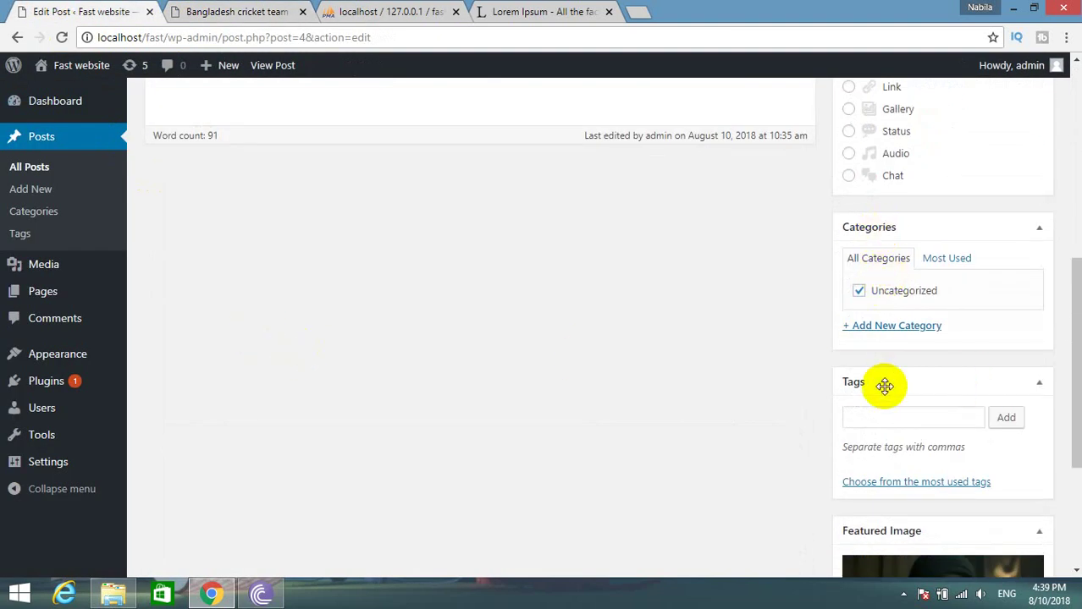
left_click(891, 418)
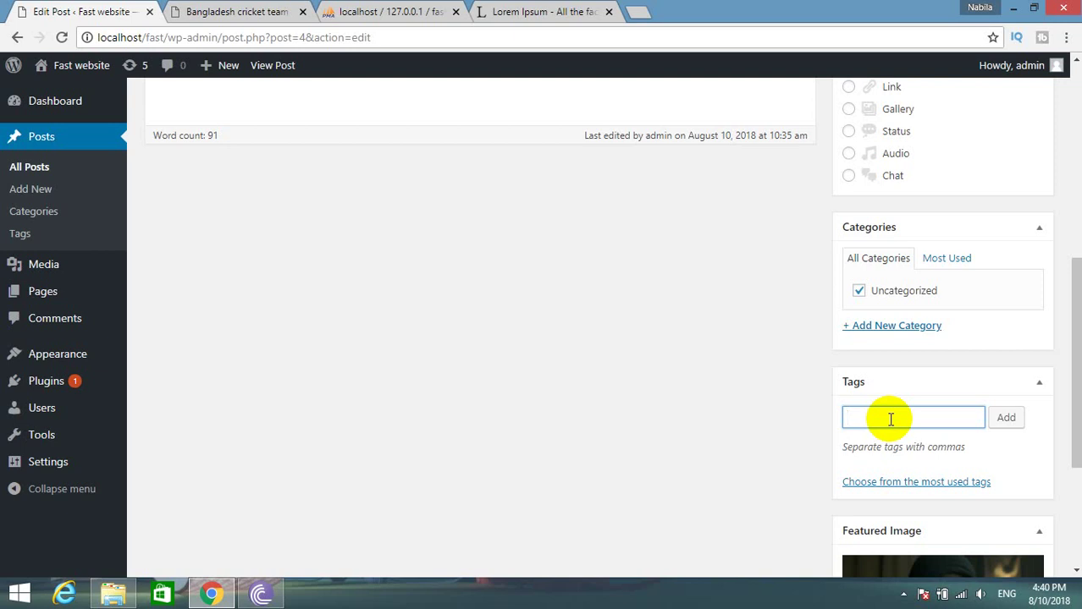
type("bangaladesh")
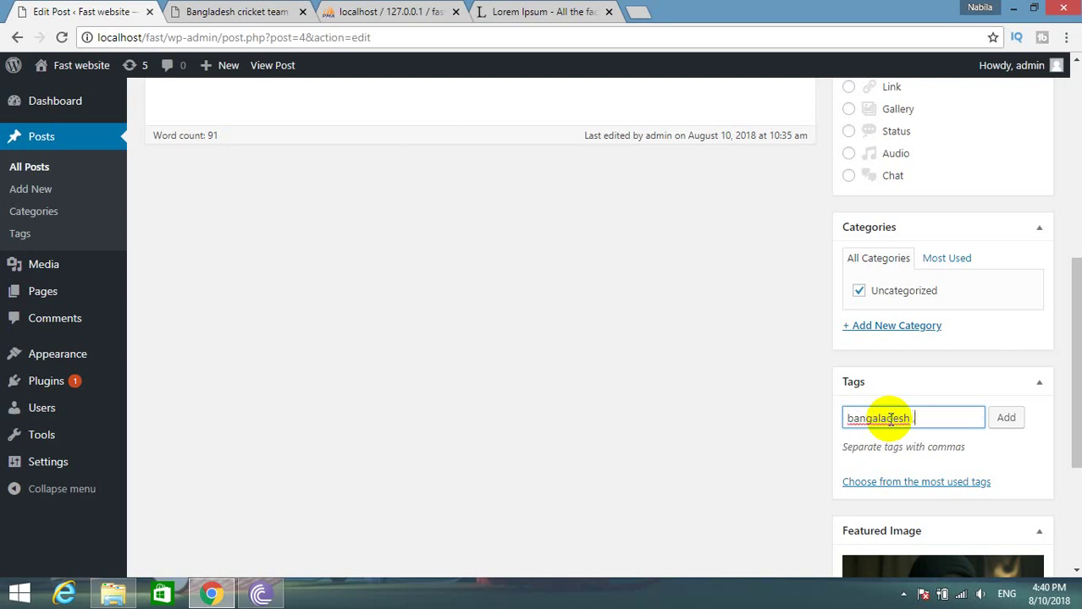
left_click(1013, 421)
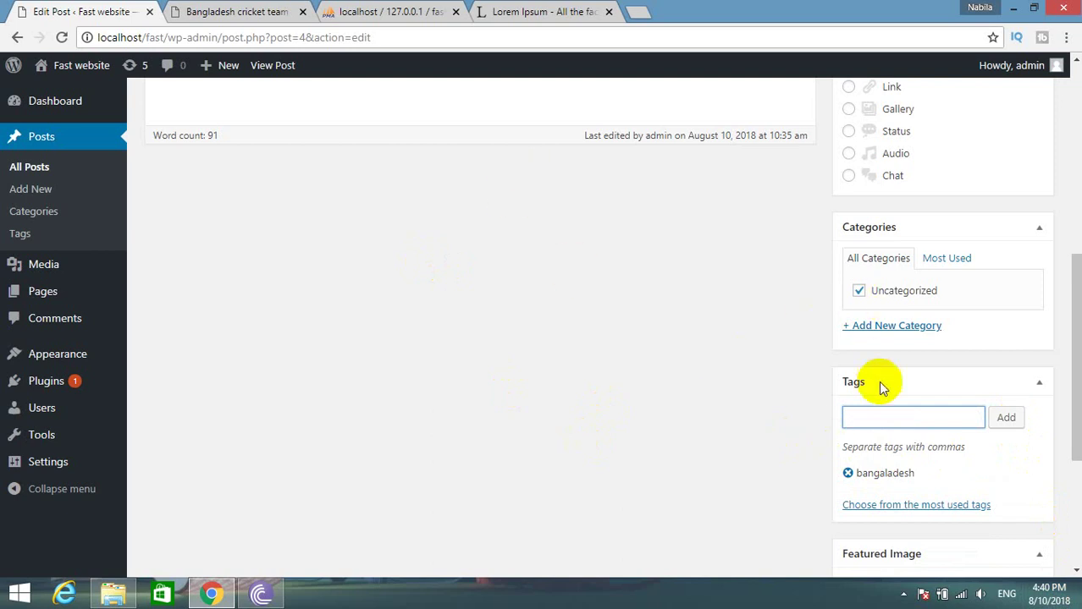
type("shak")
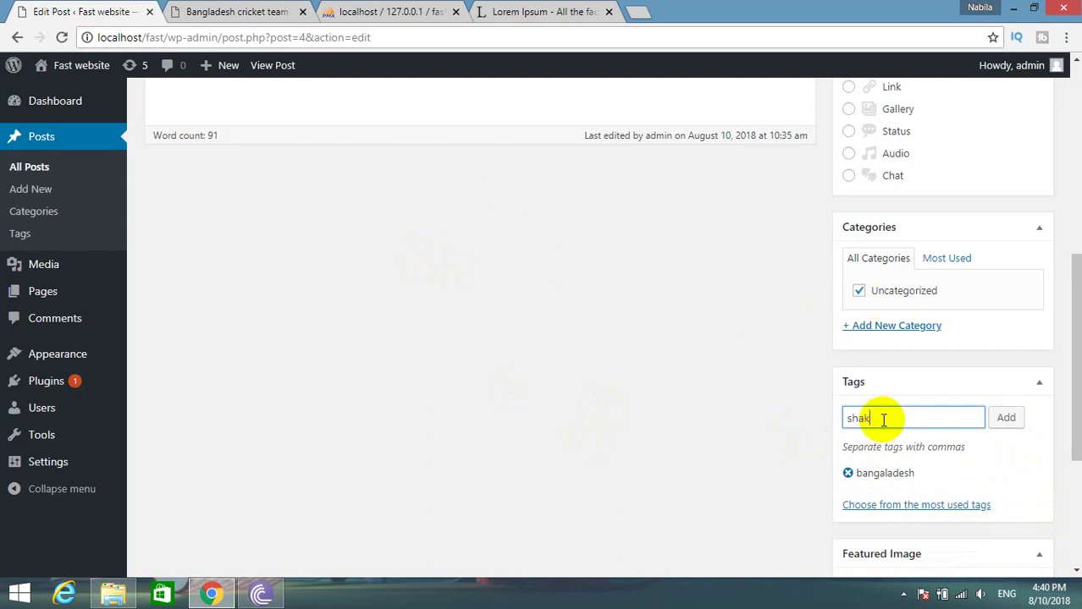
type("ib")
left_click(1009, 419)
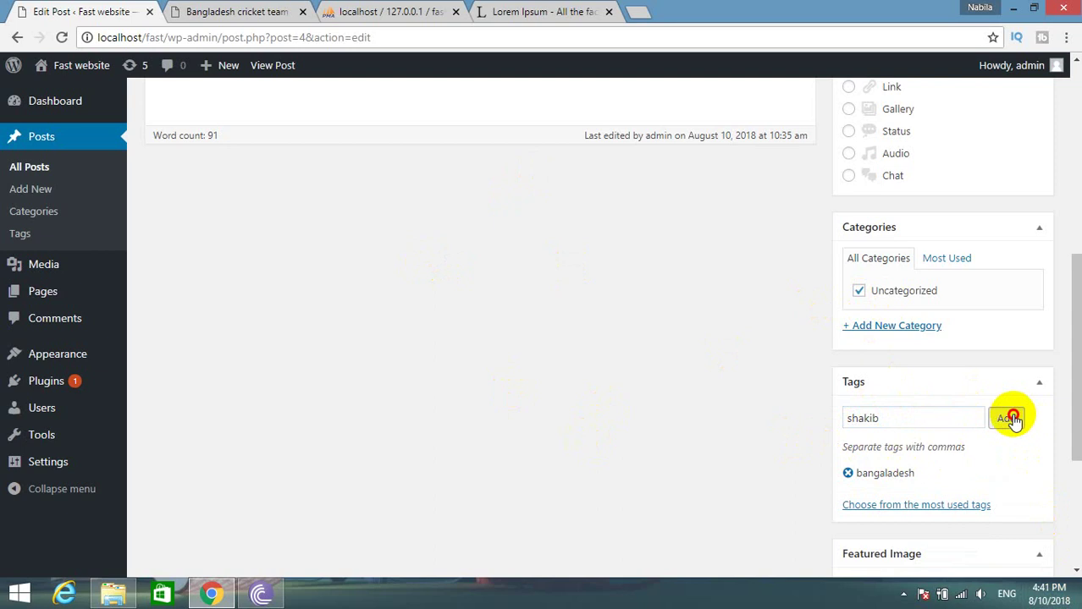
left_click(884, 418)
type("ta")
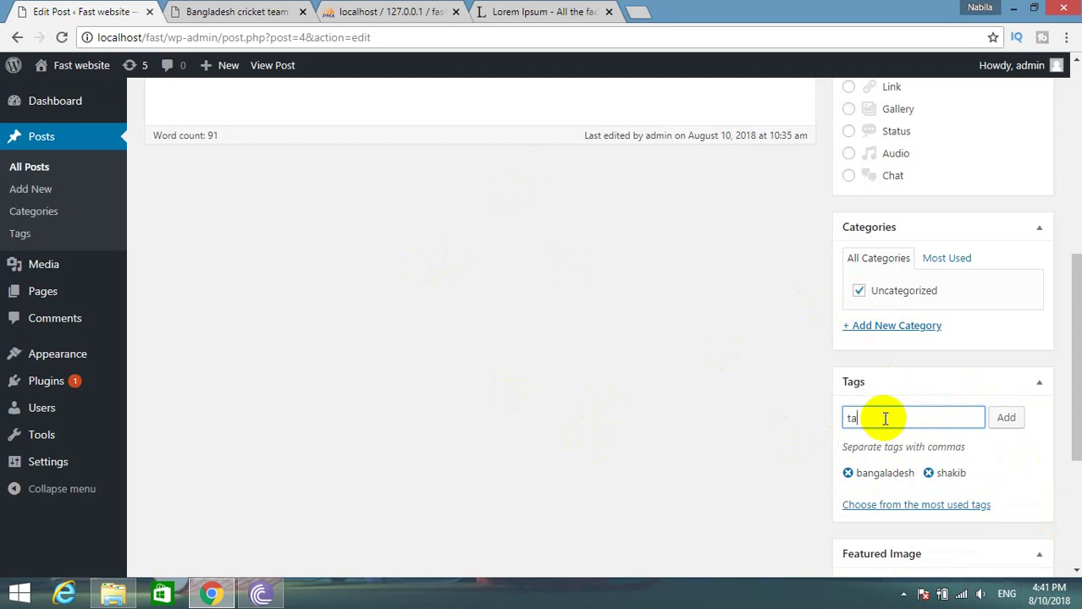
type("mim")
double_click(885, 418)
left_click(1008, 419)
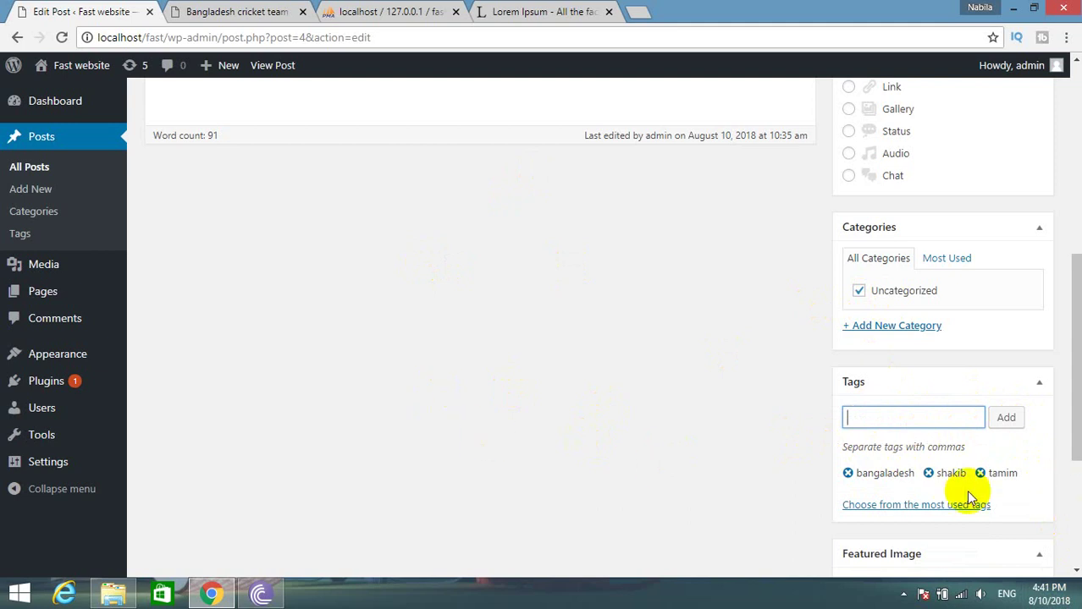
Update the post to save its new tags, then return to phpMyAdmin.
scroll(711, 402, "up", 6)
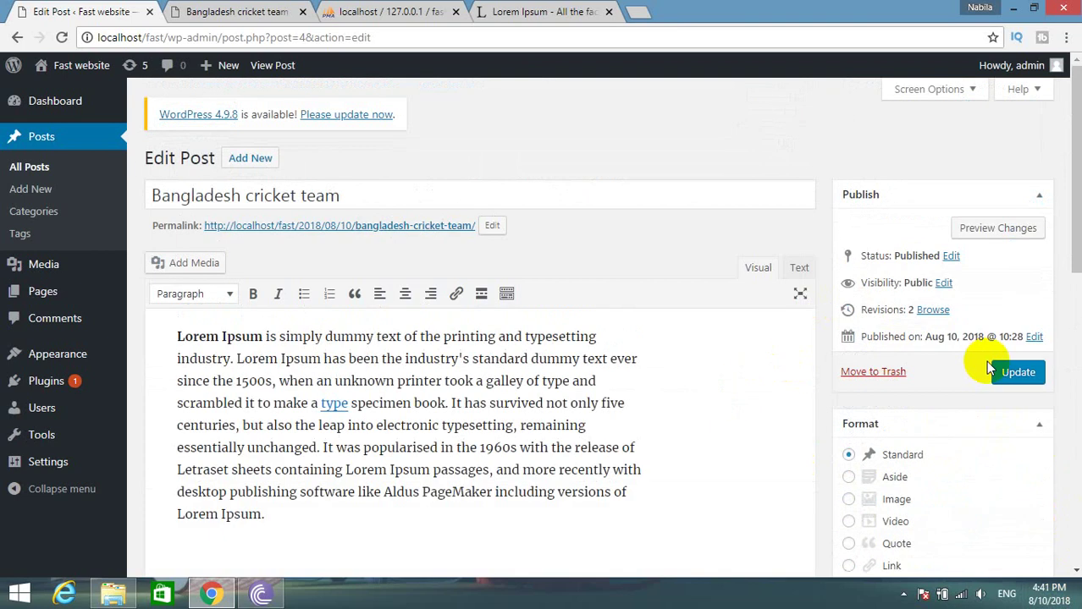
left_click(1008, 373)
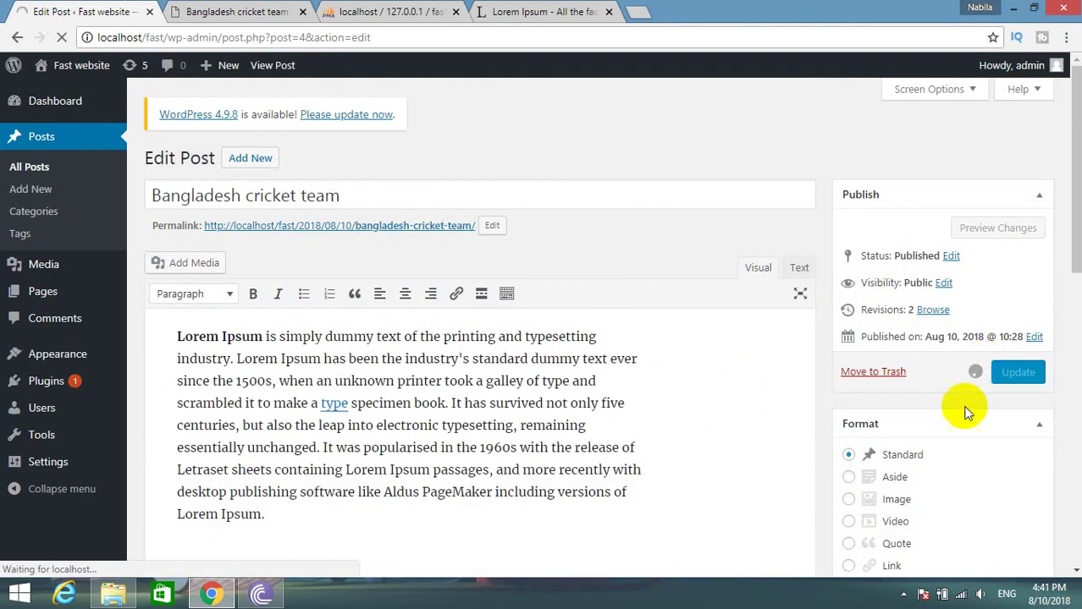
left_click(326, 12)
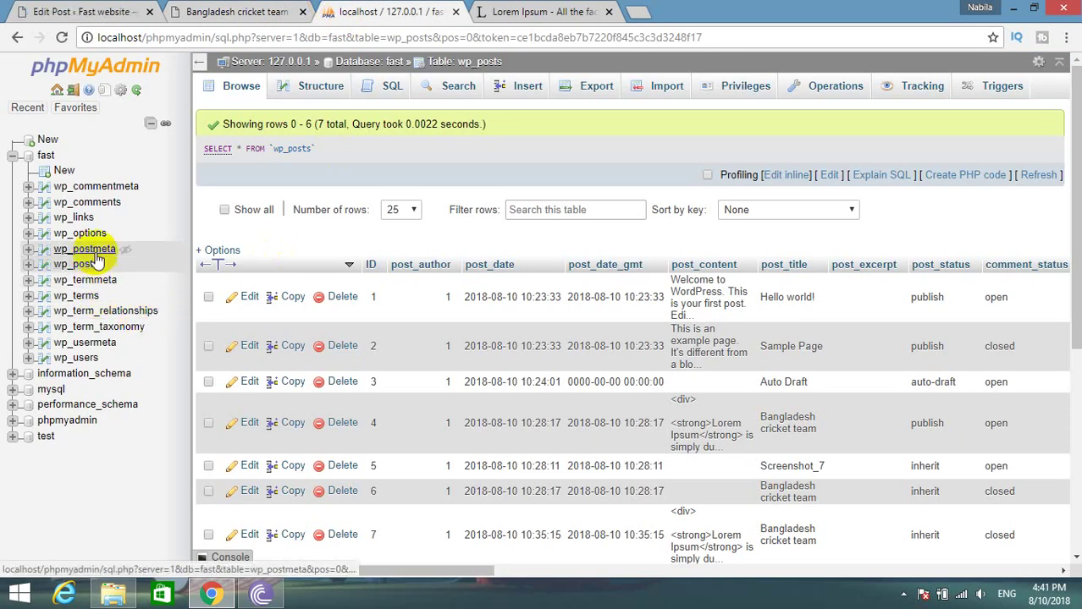
Inspect wp_postmeta, highlighting the _thumbnail_id key, and then the wp_usermeta table.
left_click(94, 252)
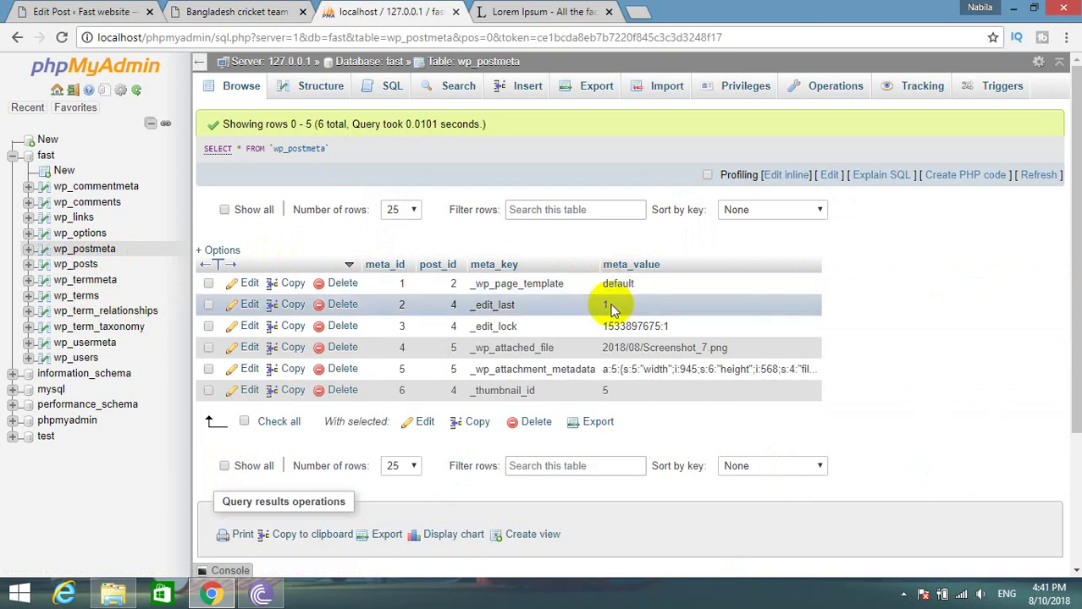
left_click_drag(535, 391, 505, 390)
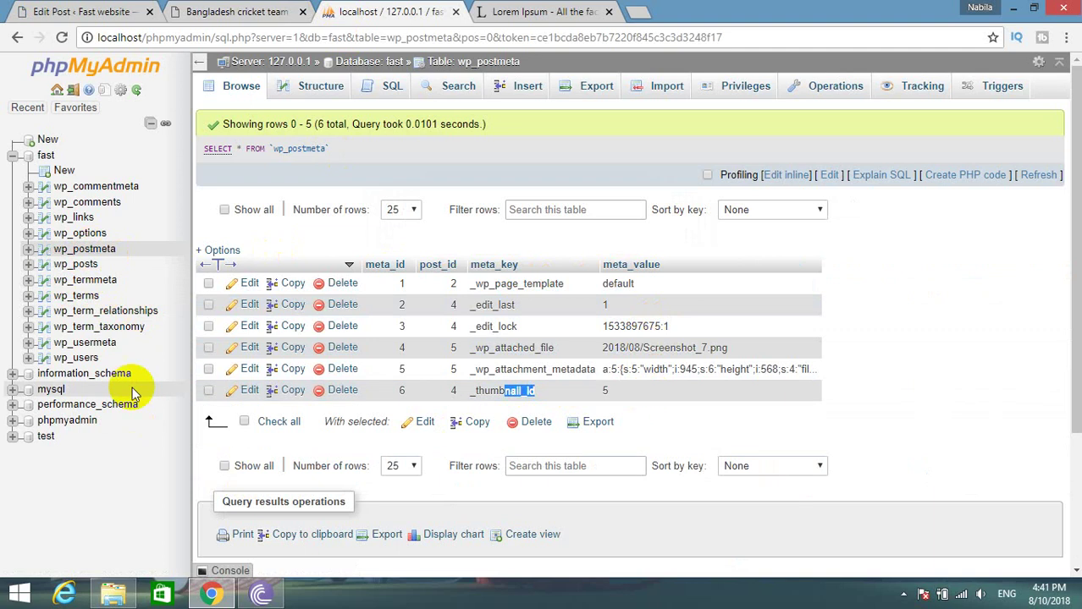
left_click(83, 343)
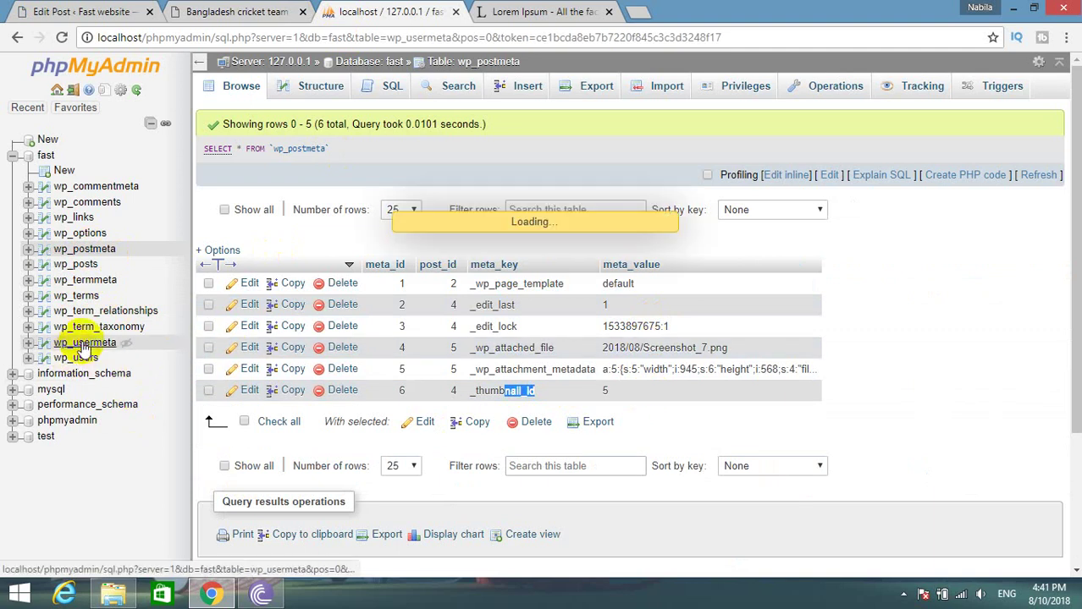
scroll(702, 360, "down", 5)
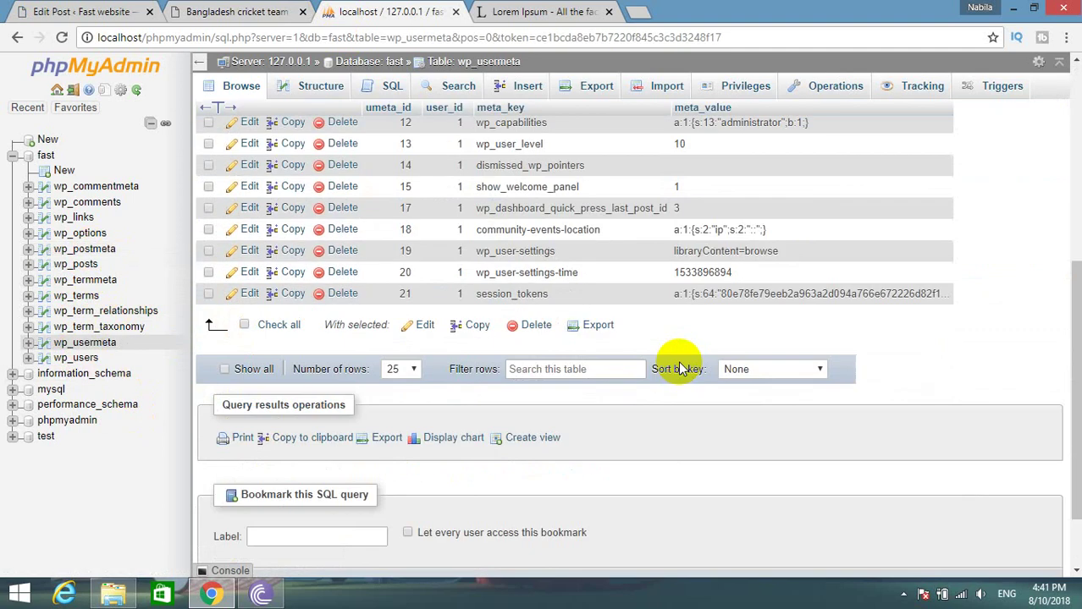
scroll(678, 368, "up", 5)
Browse wp_term_taxonomy and pick out its three post_tag rows, each with count 1.
left_click(95, 328)
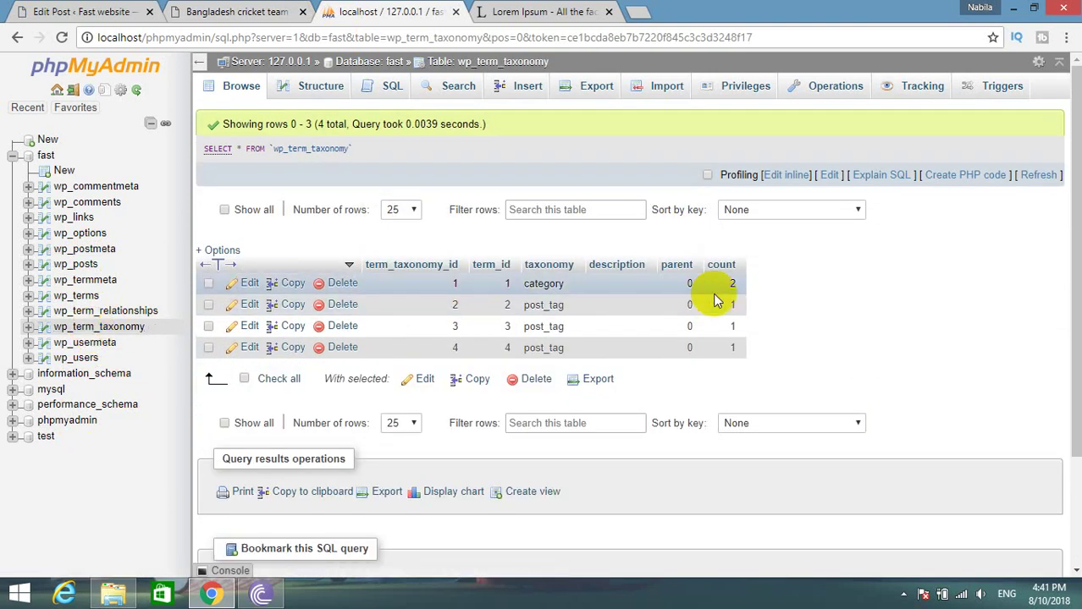
left_click(563, 305)
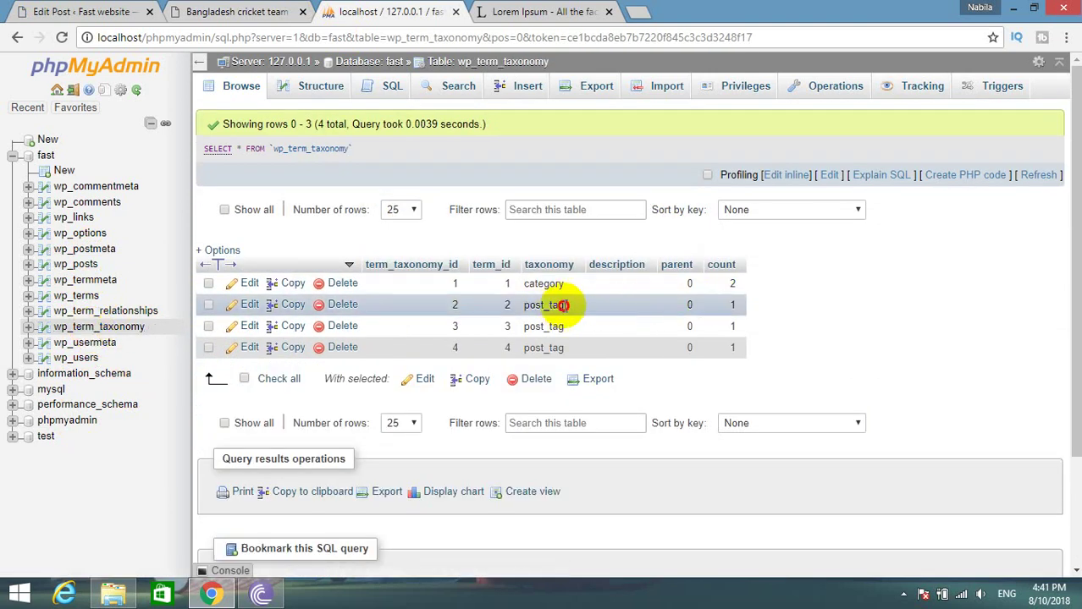
double_click(563, 305)
double_click(543, 327)
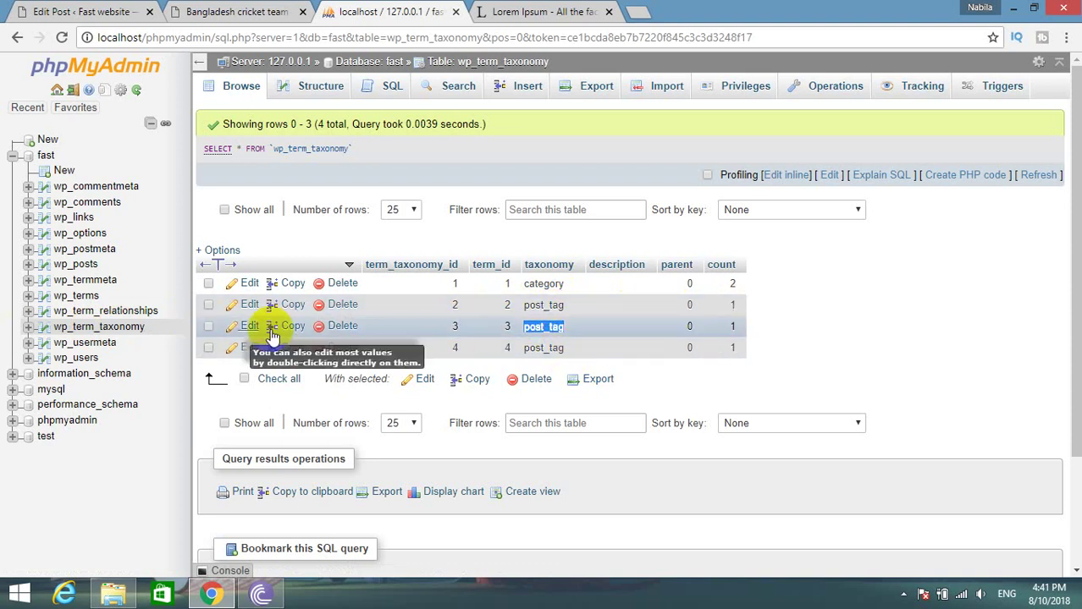
Open the row 2 post_tag record in wp_term_taxonomy, then return to the table listing.
left_click(246, 305)
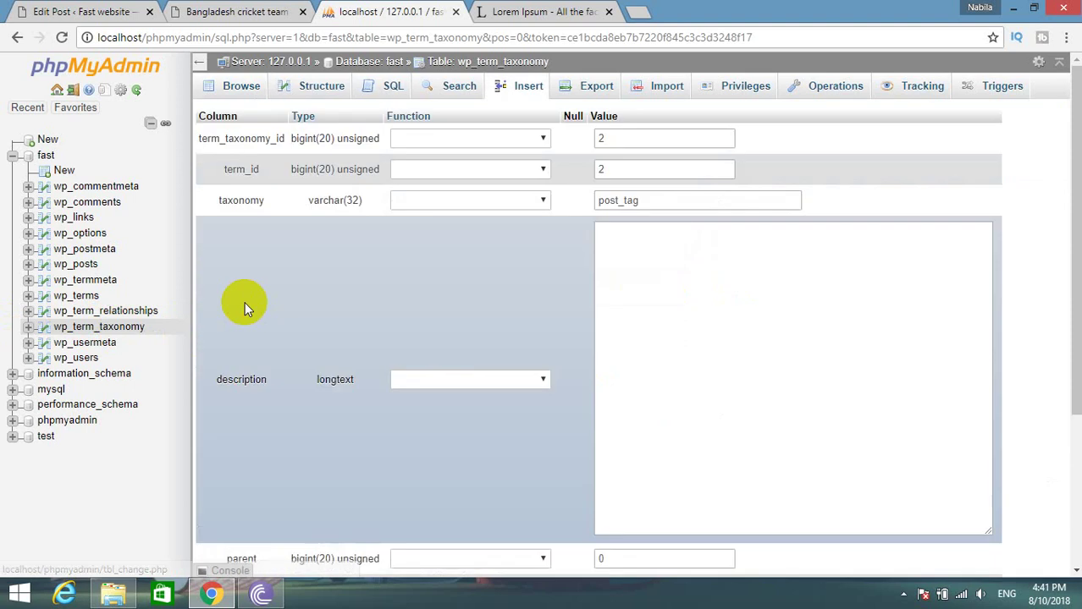
scroll(509, 318, "down", 3)
scroll(510, 319, "up", 3)
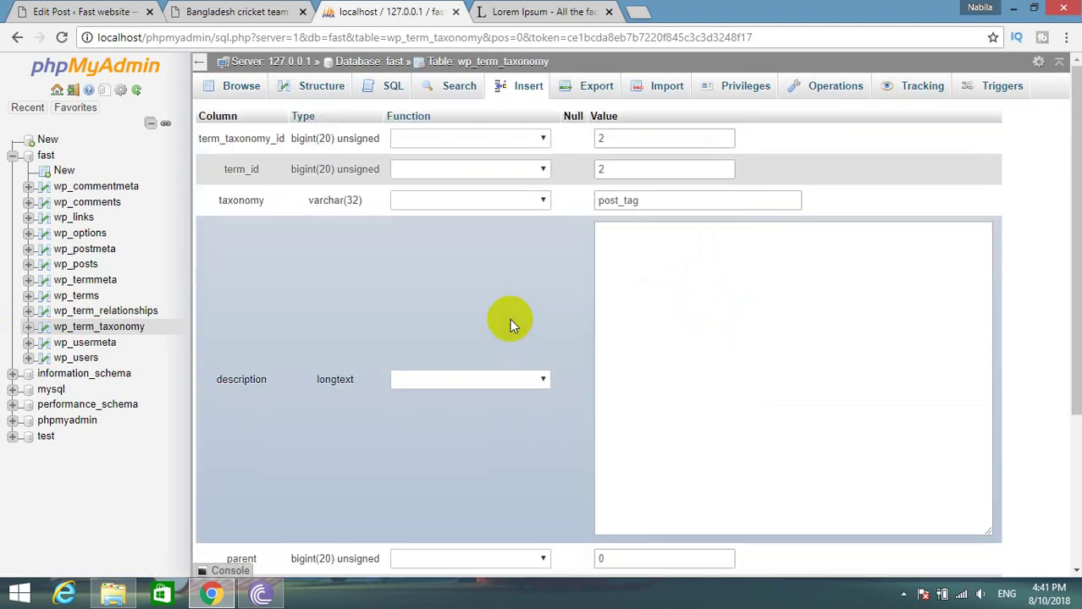
left_click(82, 329)
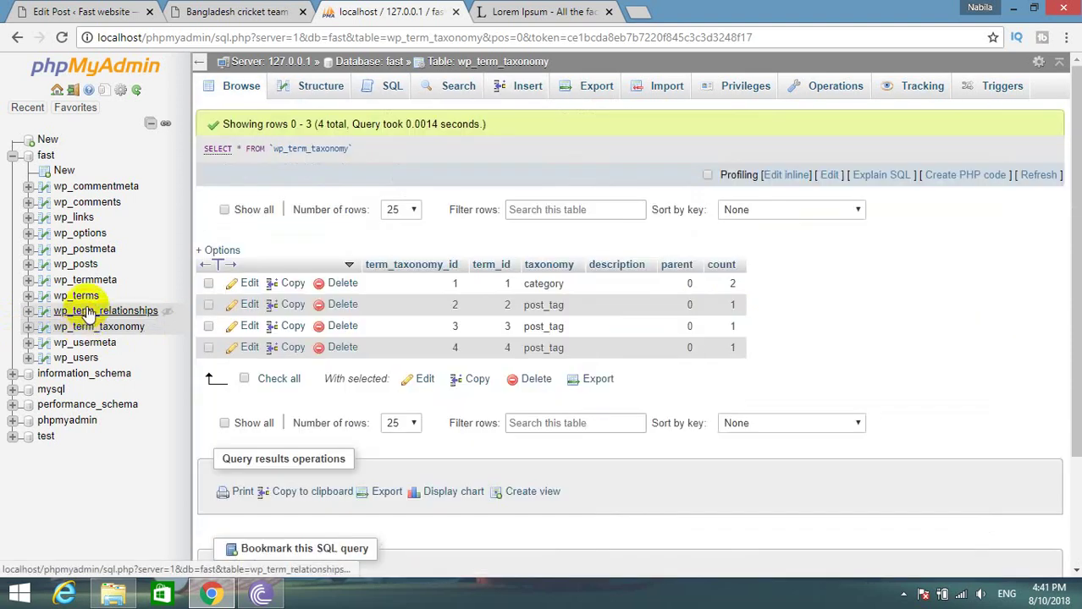
Check wp_term_relationships for post 4 and wp_terms listing bangaladesh, shakib and tamim.
left_click(88, 312)
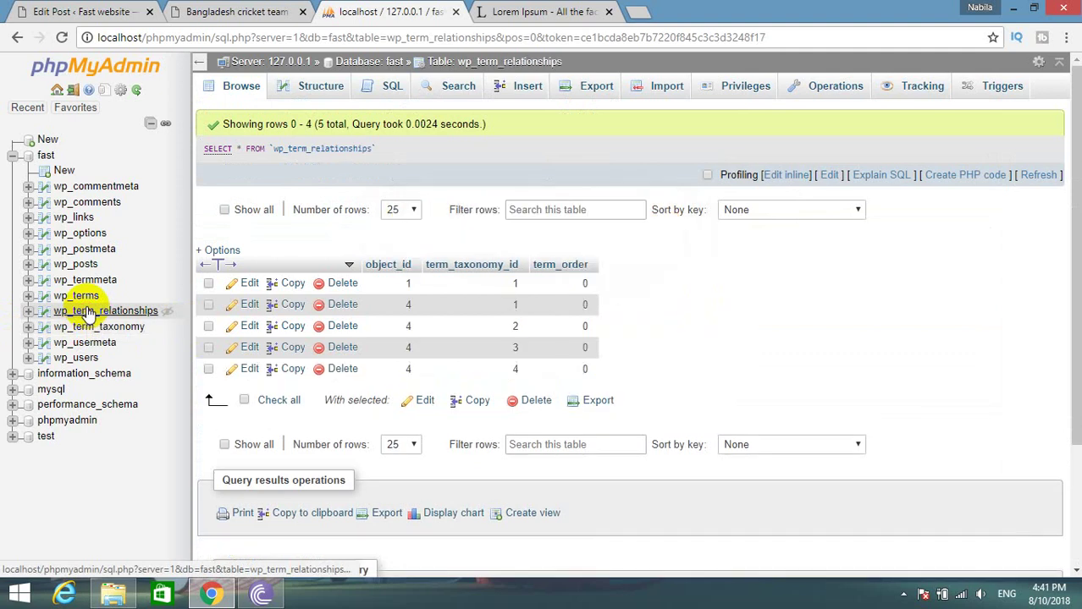
left_click(86, 298)
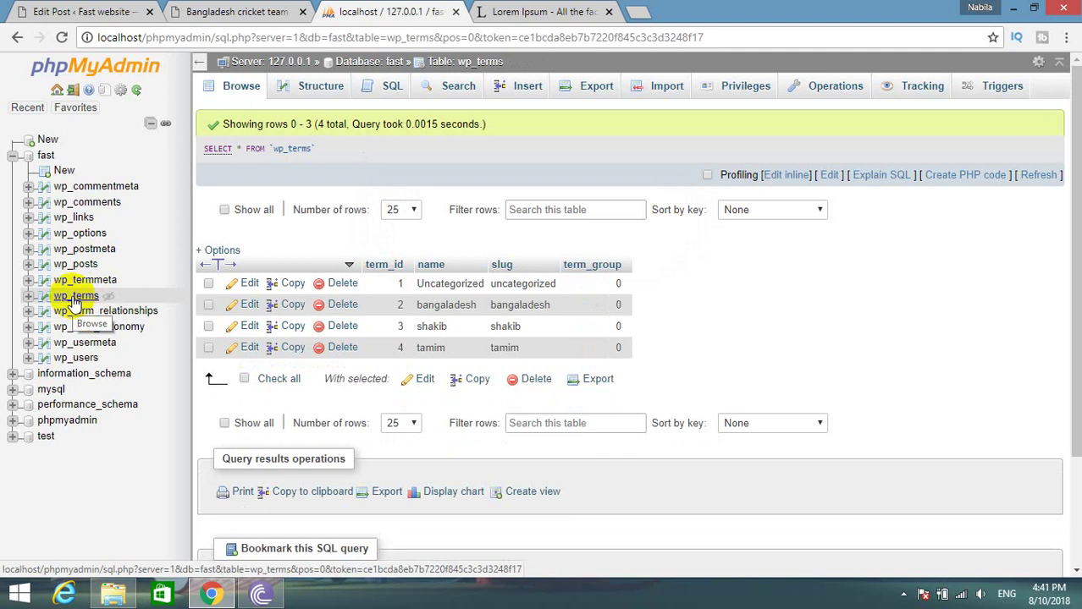
left_click(60, 12)
left_click(440, 11)
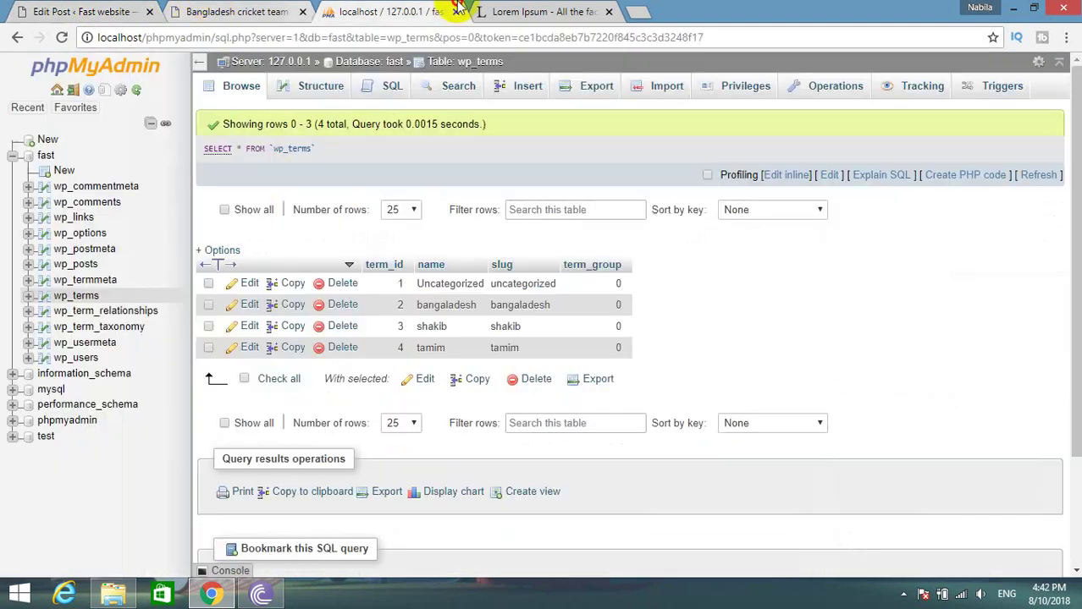
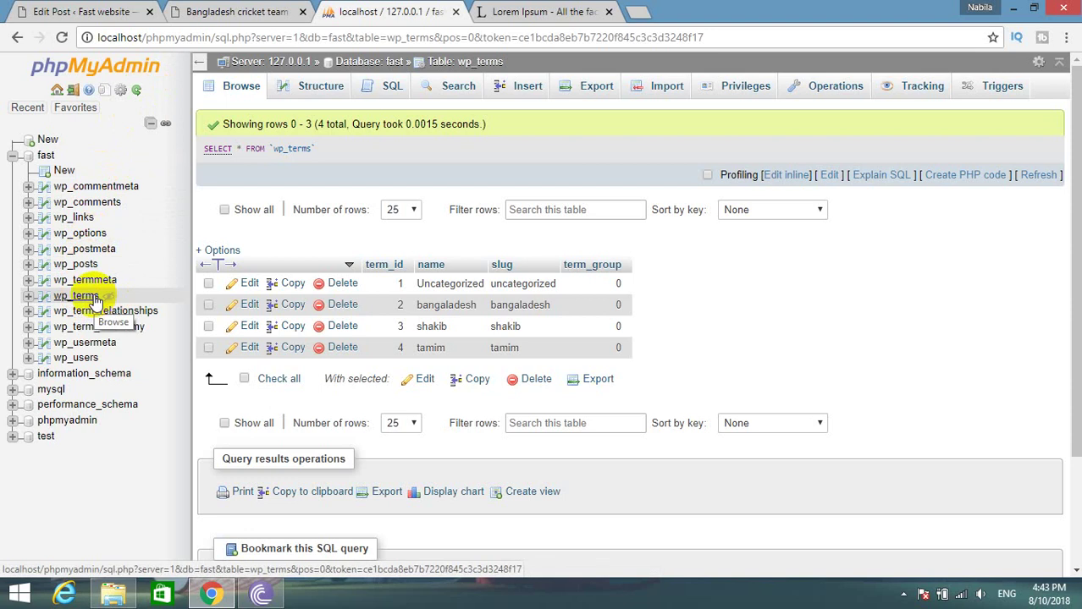
Bring up the edit screen of the Bangladesh cricket team post.
left_click(233, 12)
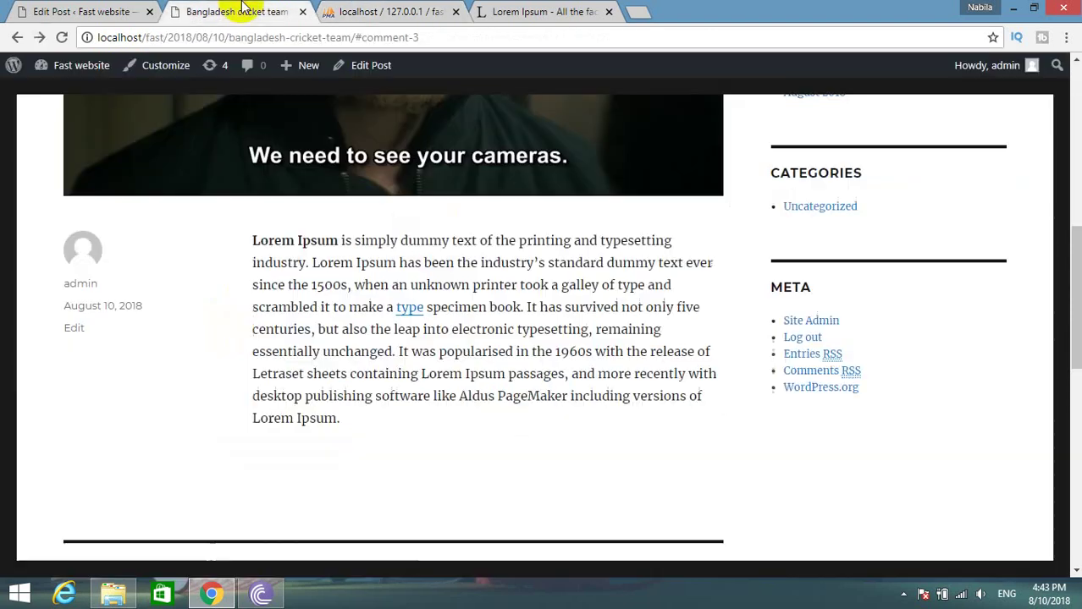
left_click(93, 12)
scroll(508, 440, "down", 5)
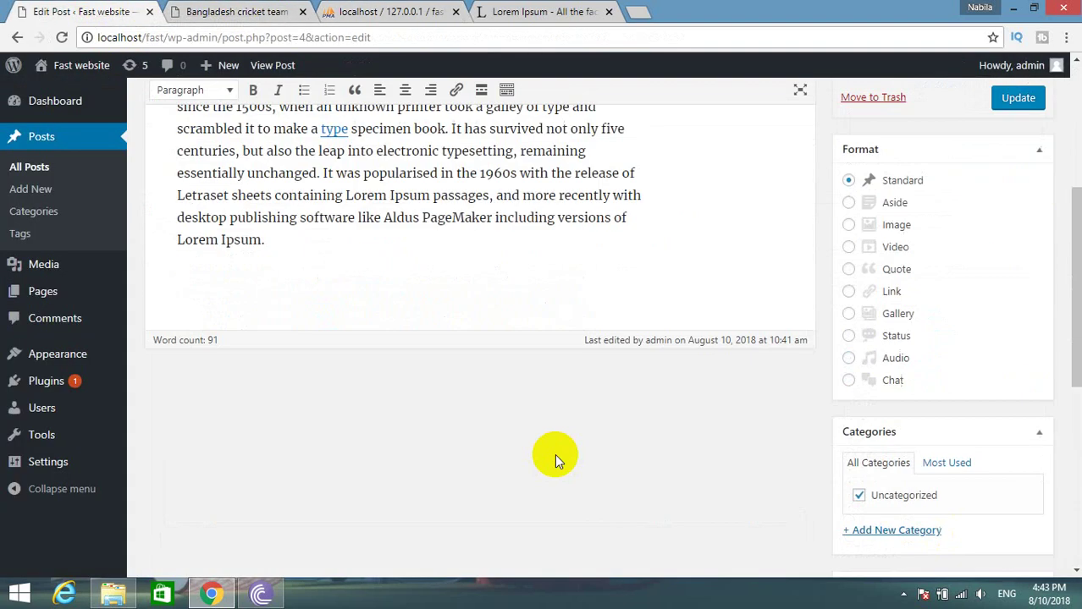
scroll(804, 314, "up", 4)
scroll(931, 508, "down", 5)
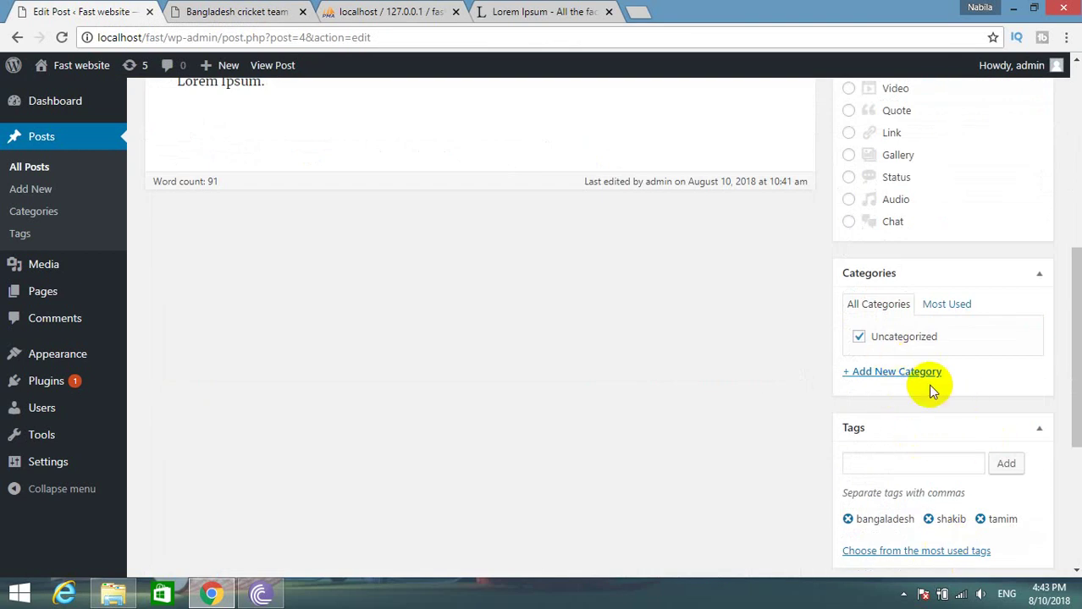
Create a new category named 'sport' so it is ticked on the post.
left_click(910, 372)
left_click(882, 402)
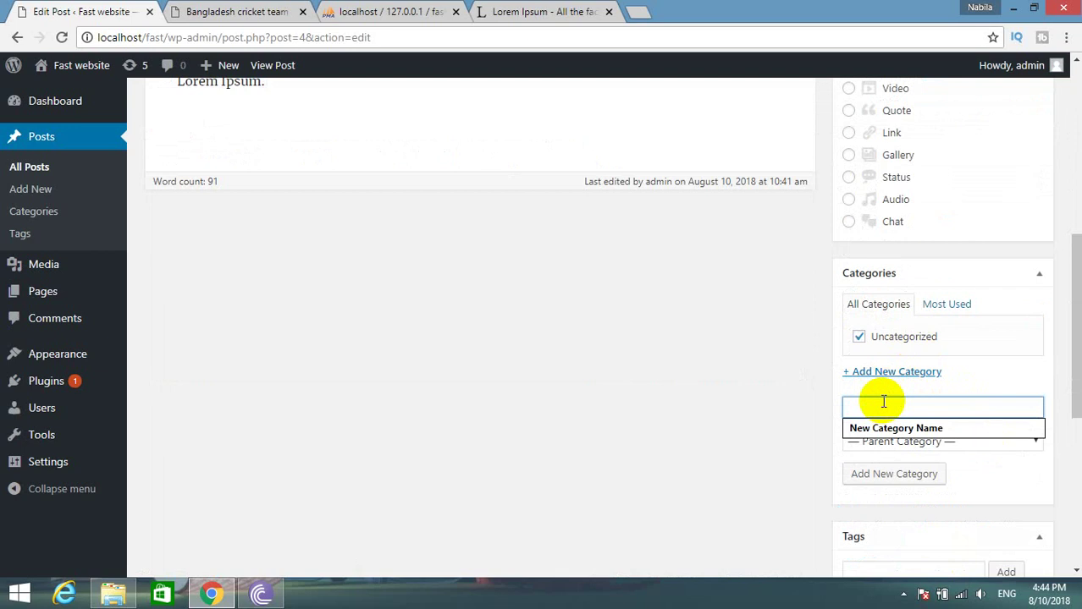
type("sas")
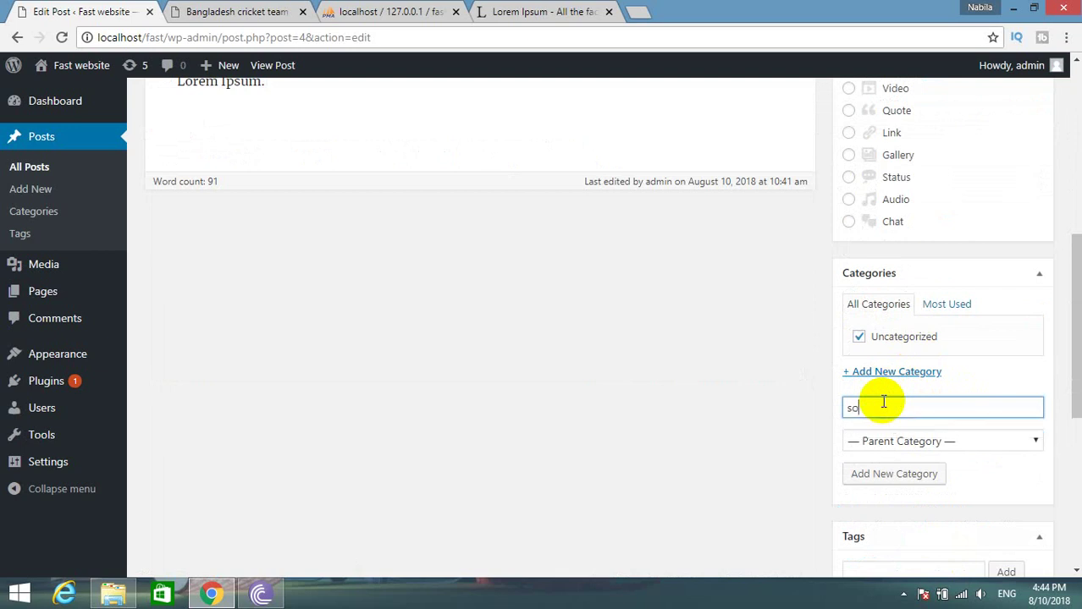
key("BackSpace")
key("BackSpace")
type("port")
left_click(870, 470)
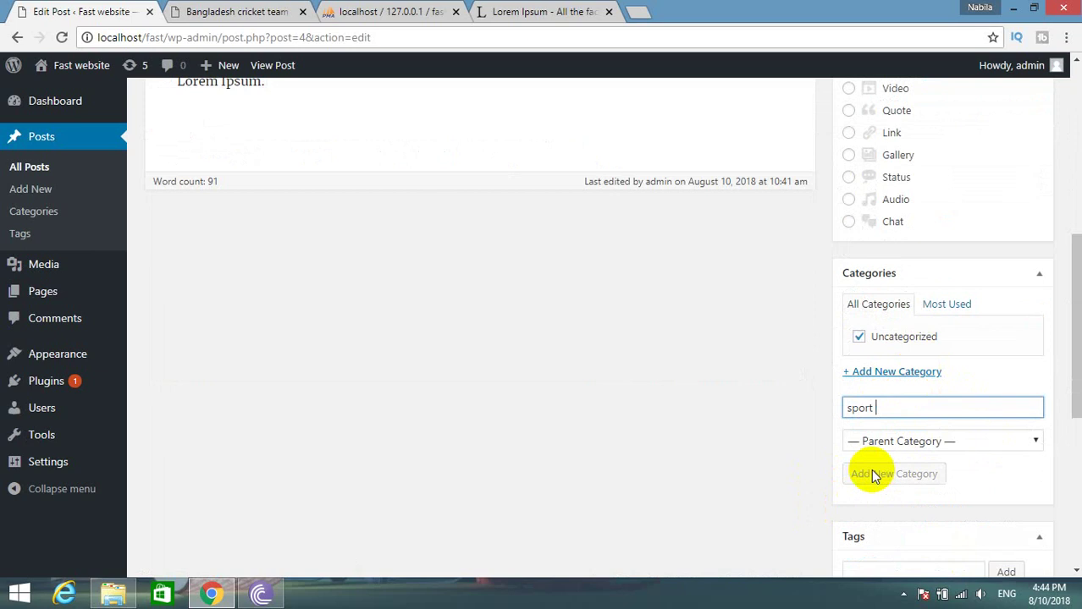
scroll(871, 469, "up", 6)
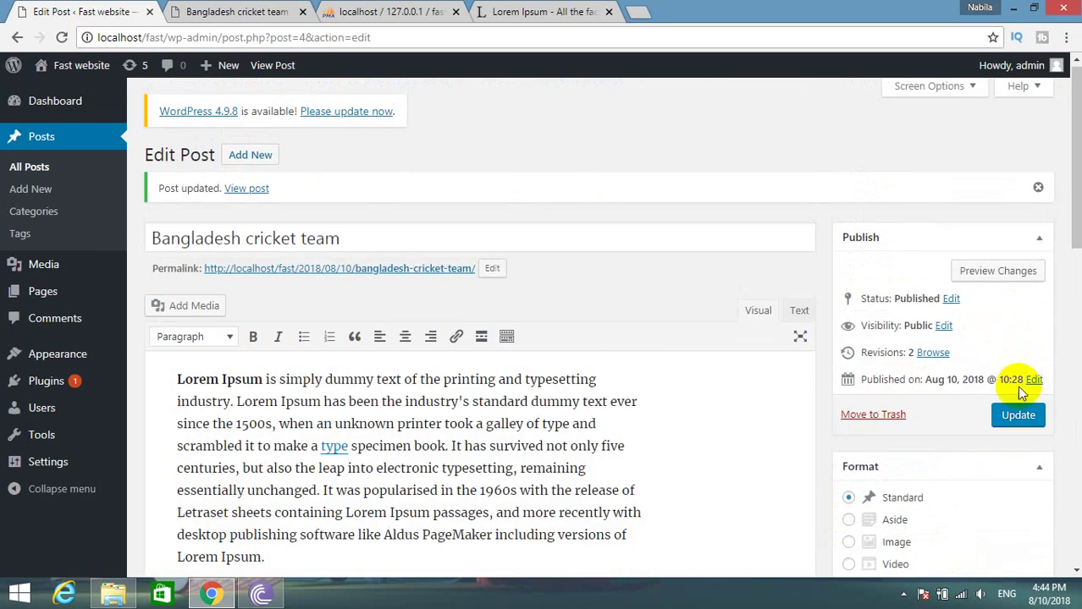
Update the post, then reload the live page to see it filed under sport and Uncategorized.
left_click(1018, 415)
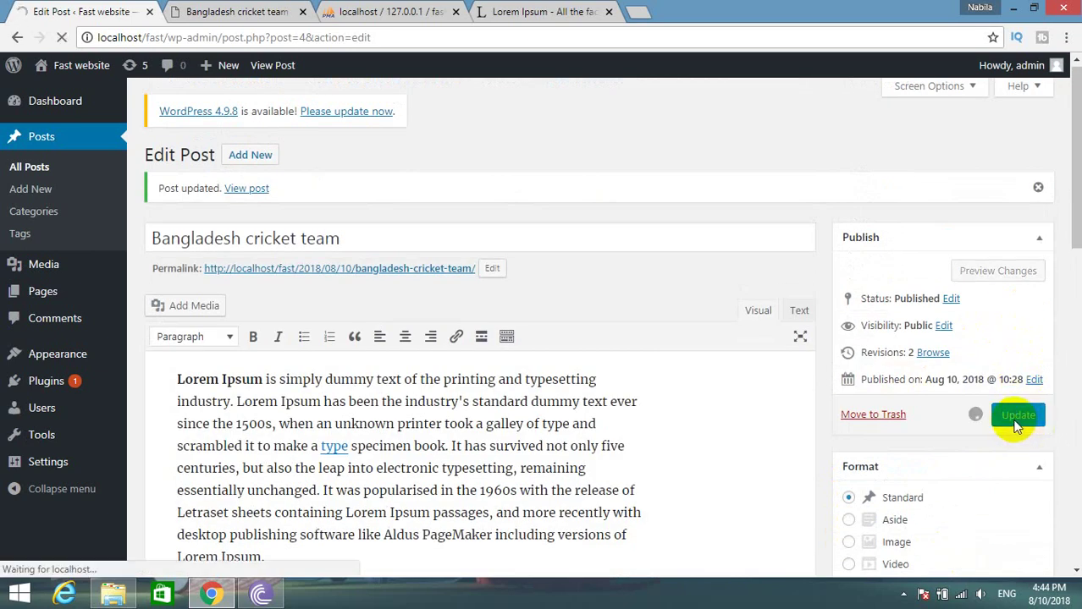
scroll(1012, 425, "down", 3)
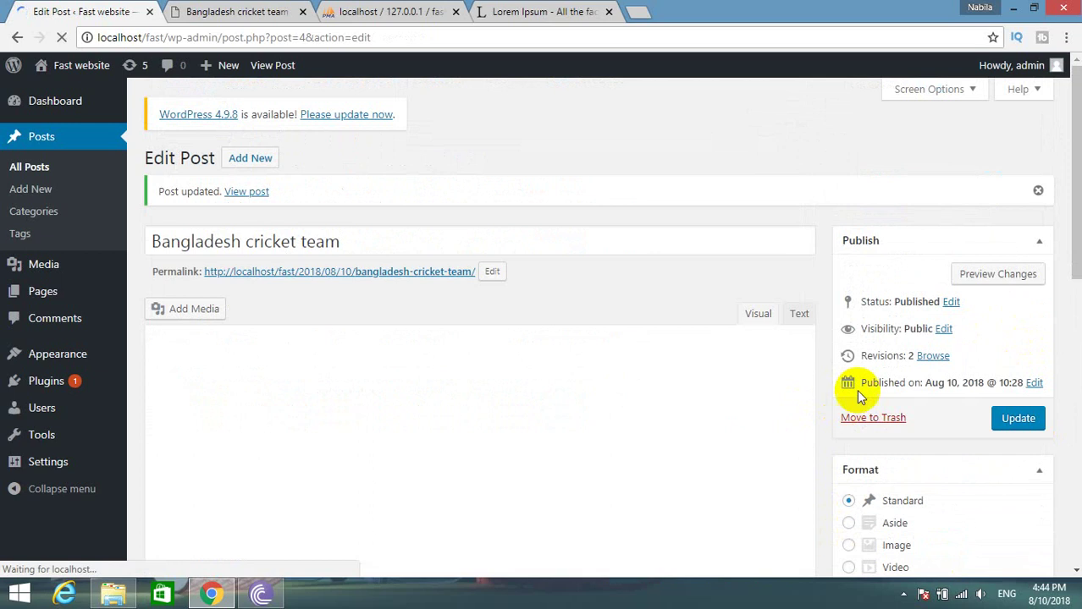
left_click(271, 10)
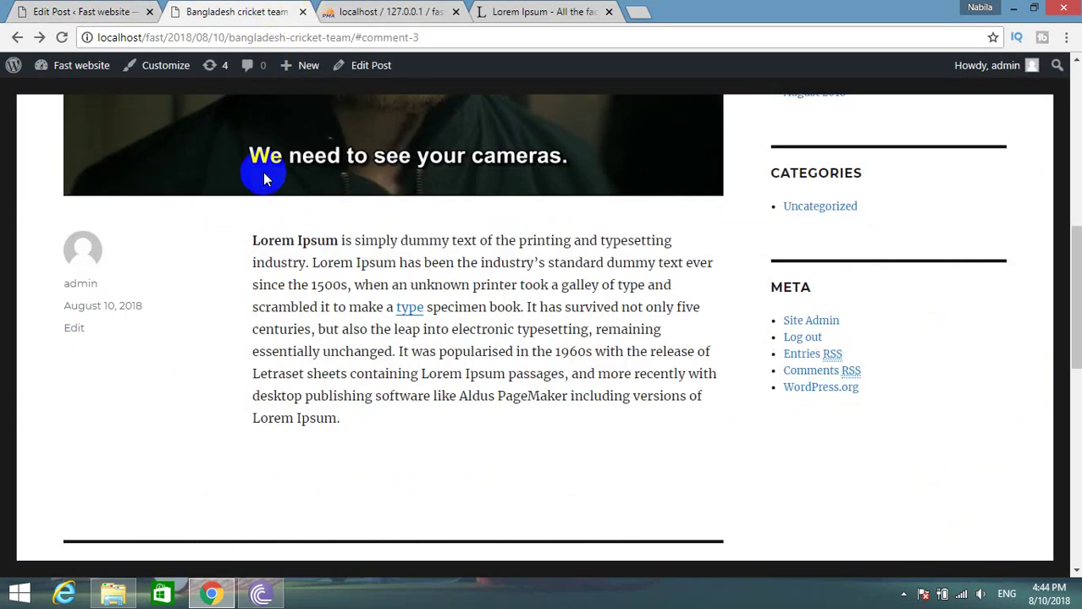
left_click(55, 39)
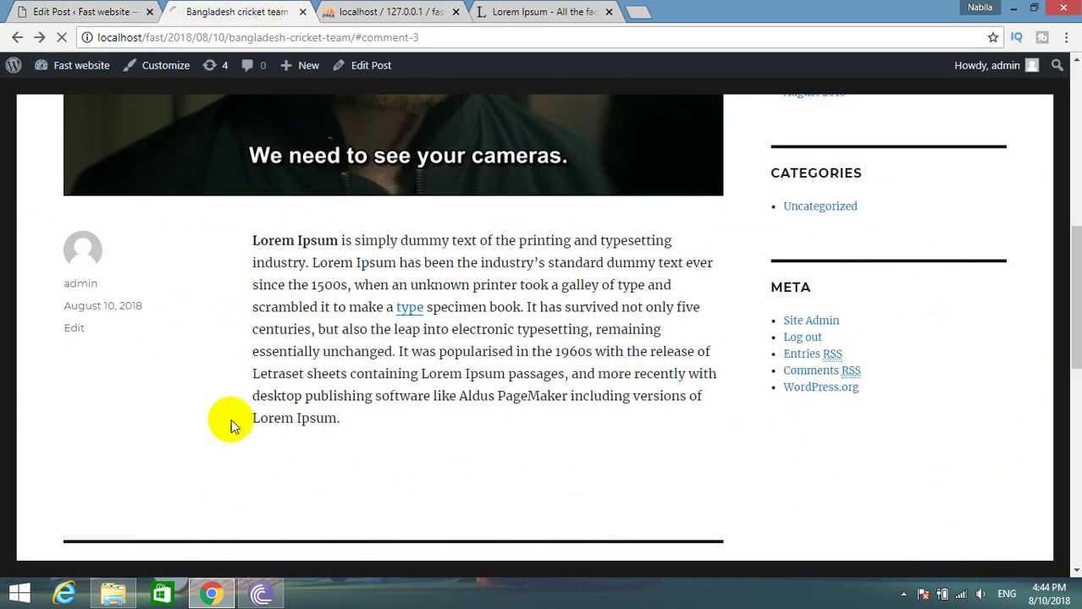
scroll(306, 447, "up", 4)
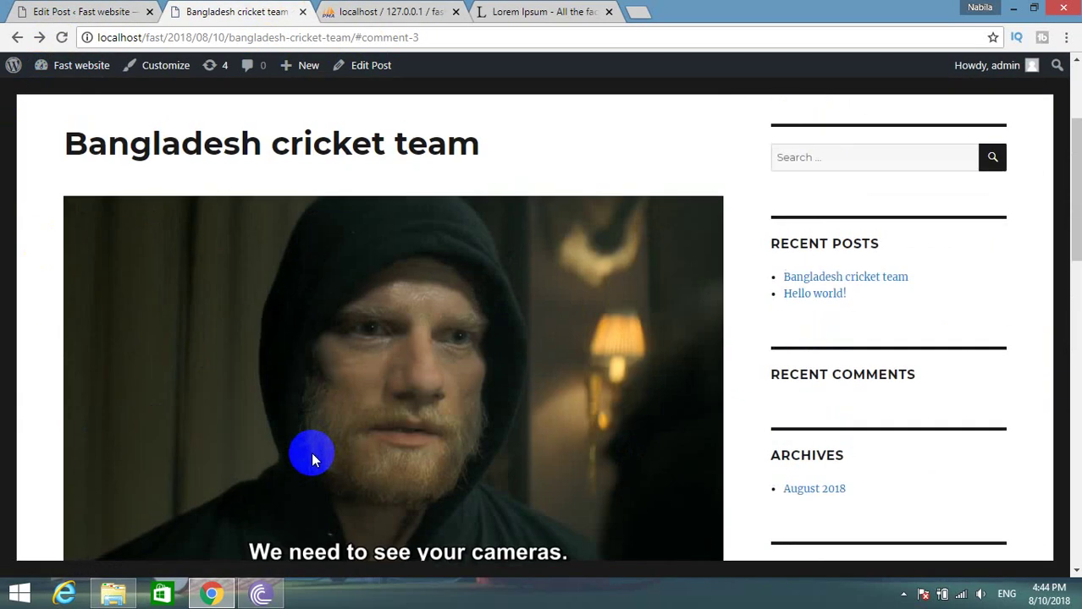
scroll(309, 451, "down", 4)
scroll(357, 321, "up", 5)
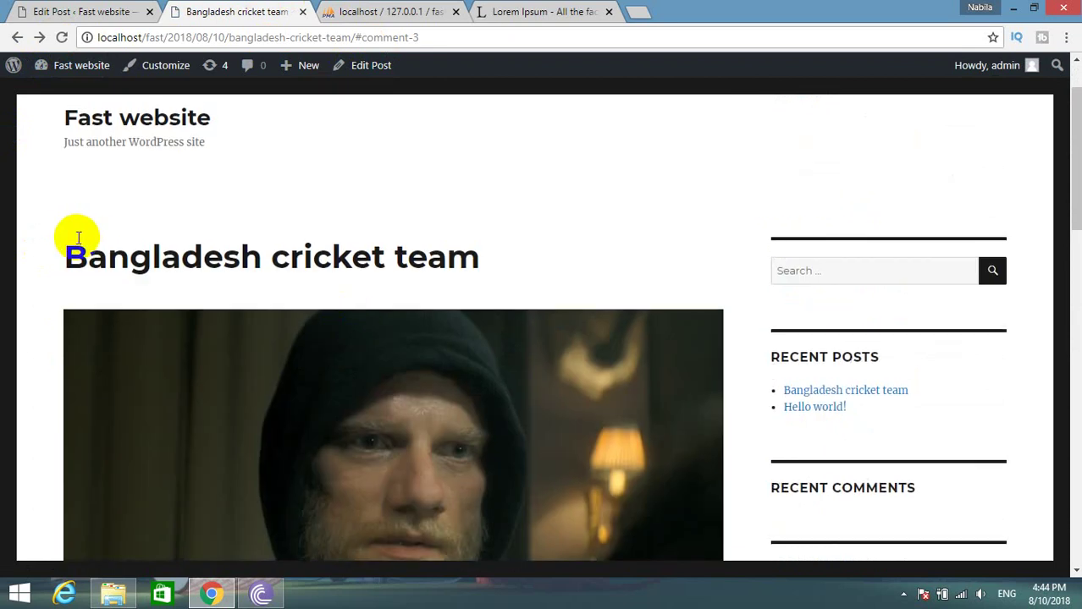
scroll(640, 309, "down", 4)
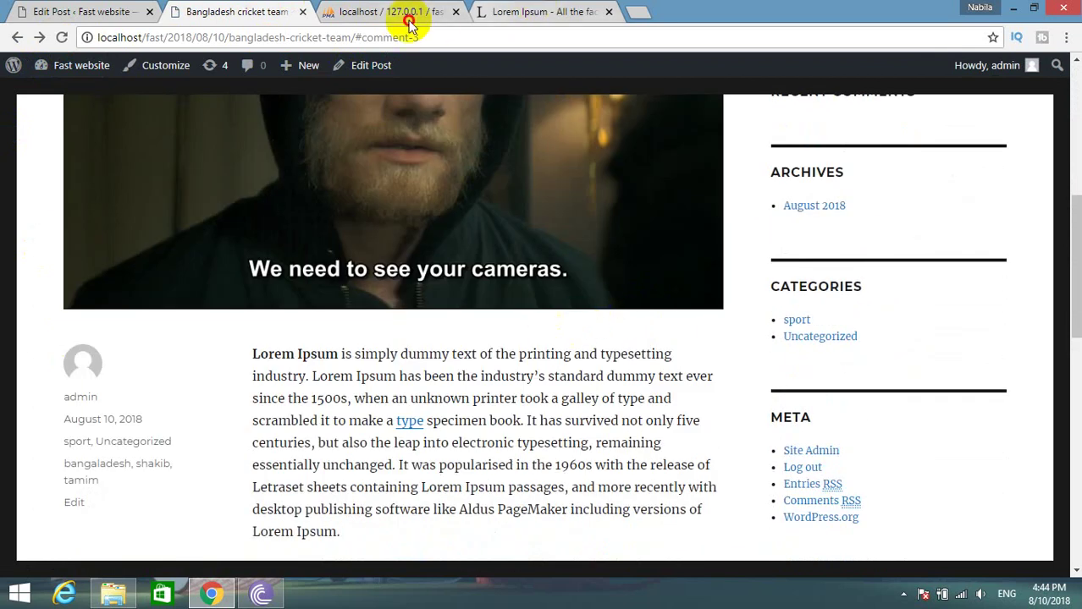
In phpMyAdmin, browse the wp_term_taxonomy and wp_usermeta tables.
left_click(408, 13)
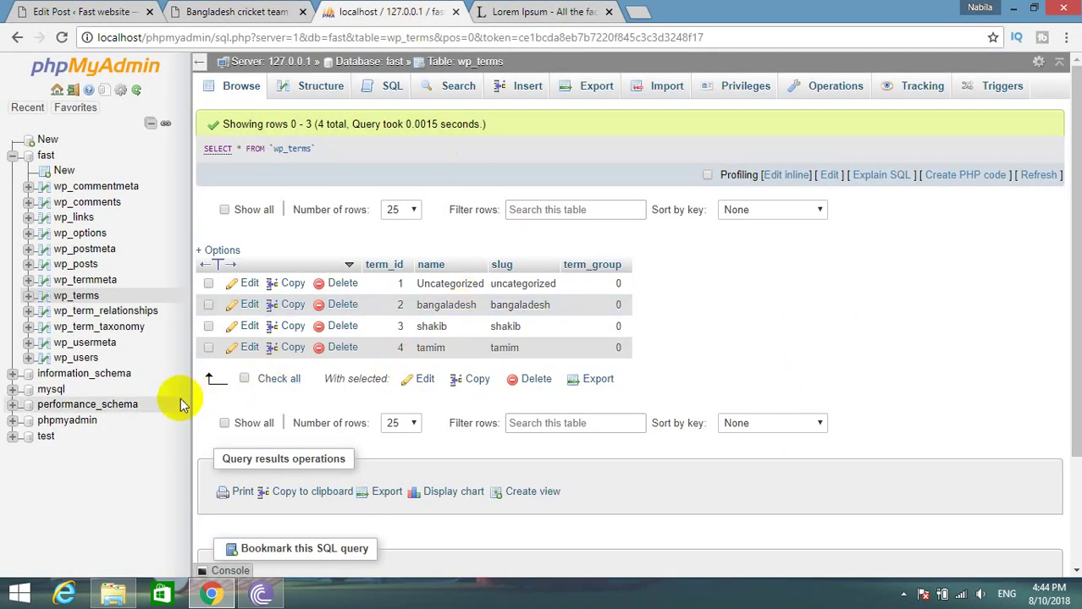
left_click(118, 330)
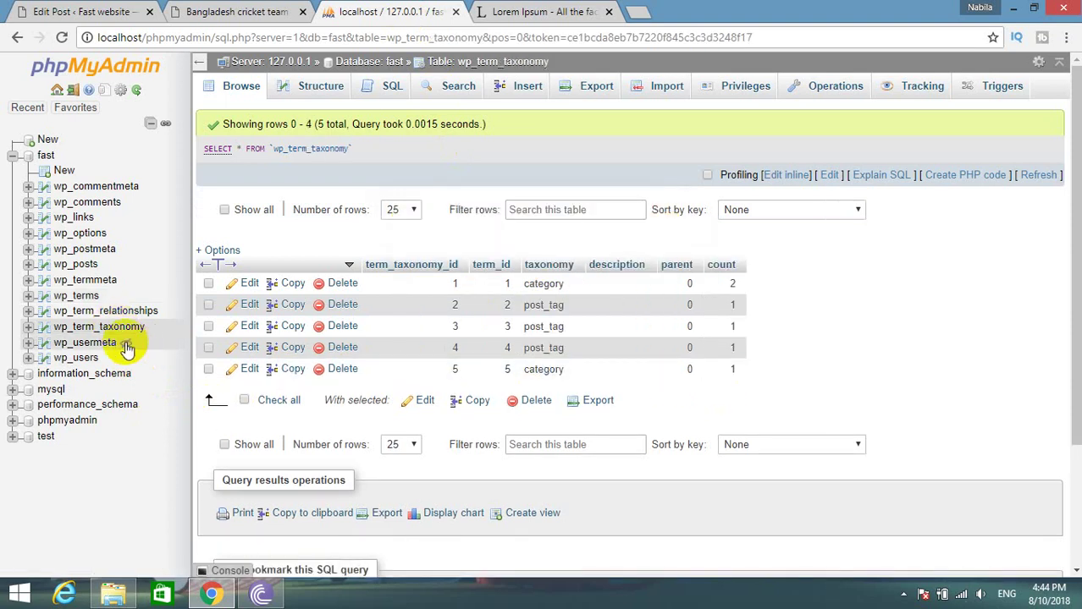
left_click(108, 345)
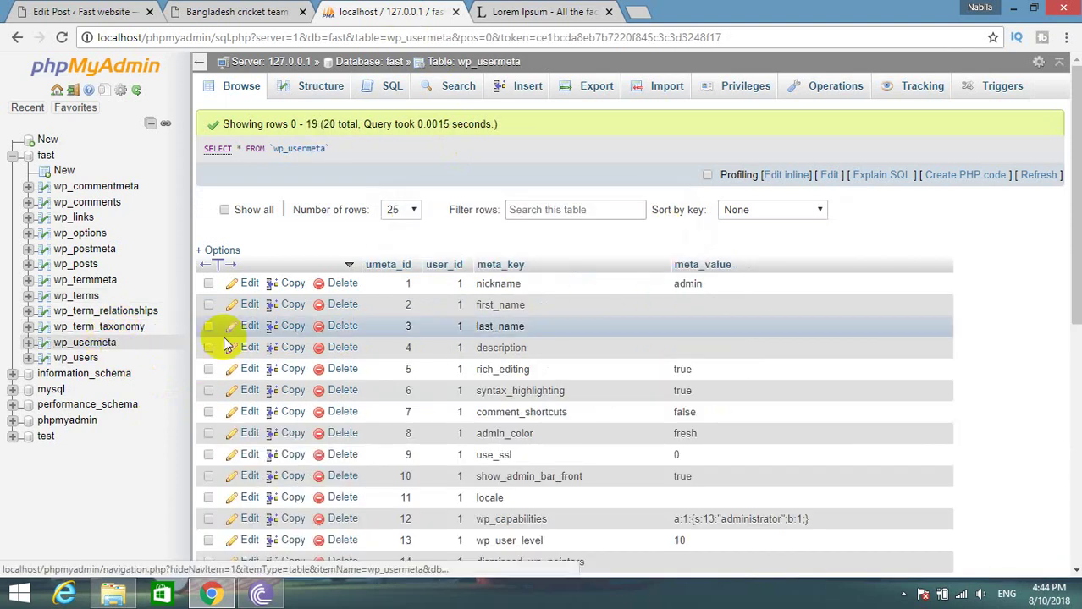
scroll(510, 336, "down", 5)
scroll(512, 336, "up", 1)
scroll(491, 330, "up", 3)
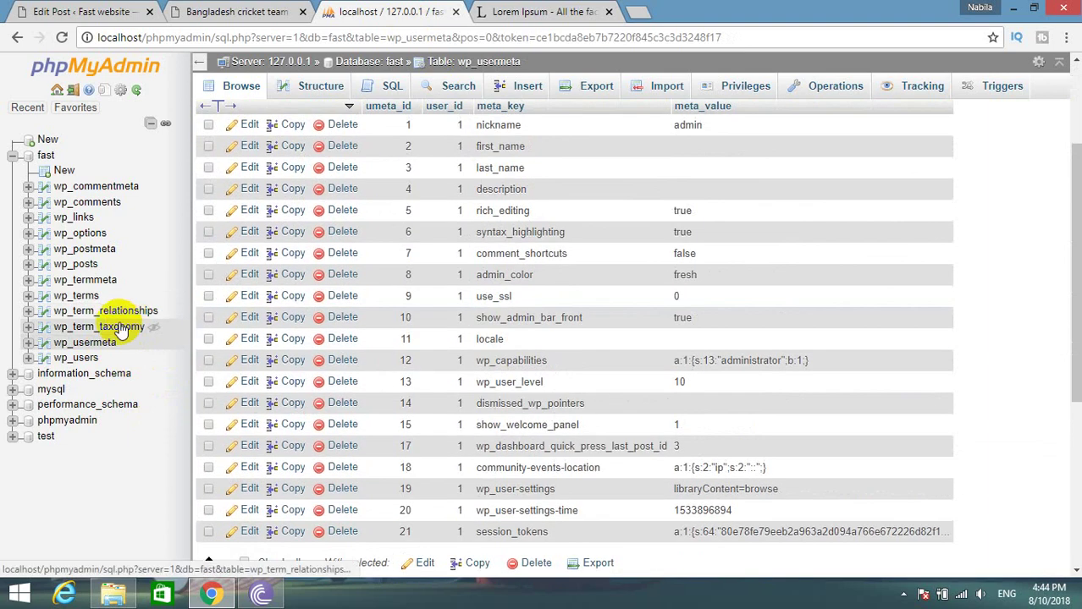
Compare wp_term_taxonomy with wp_terms, ending on wp_terms listing sport as term 5.
left_click(117, 329)
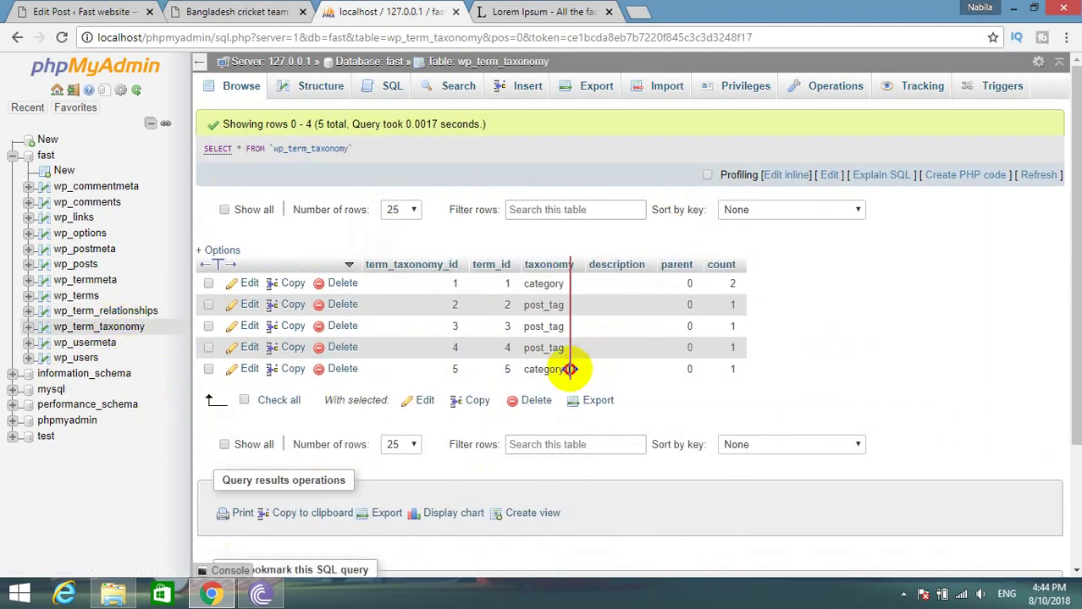
mouse_move(569, 369)
left_mouse_down()
mouse_move(584, 368)
mouse_move(568, 370)
mouse_move(574, 383)
left_mouse_up()
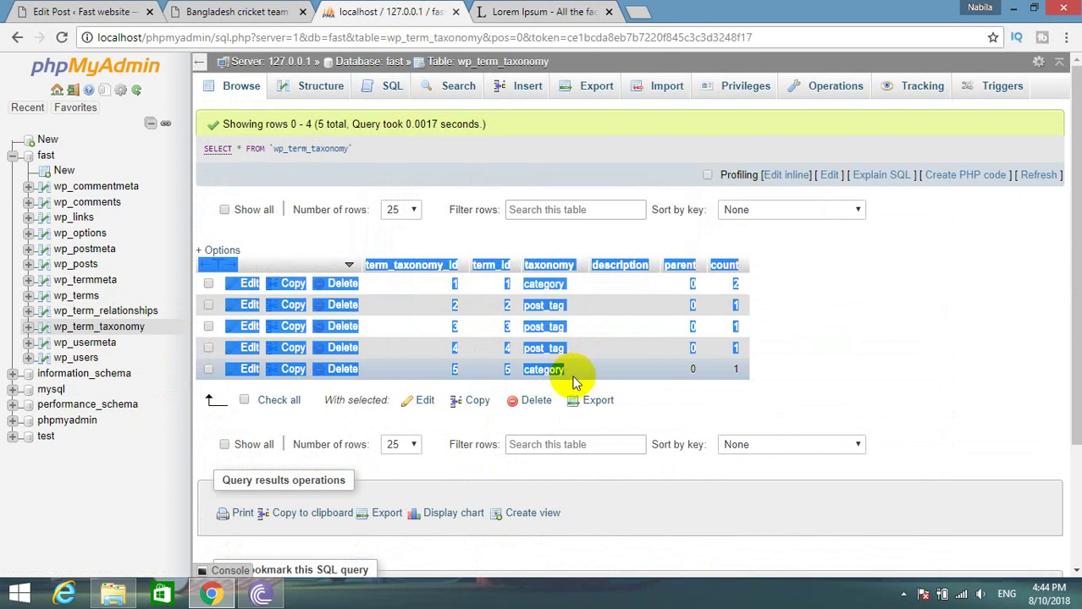
left_click(840, 375)
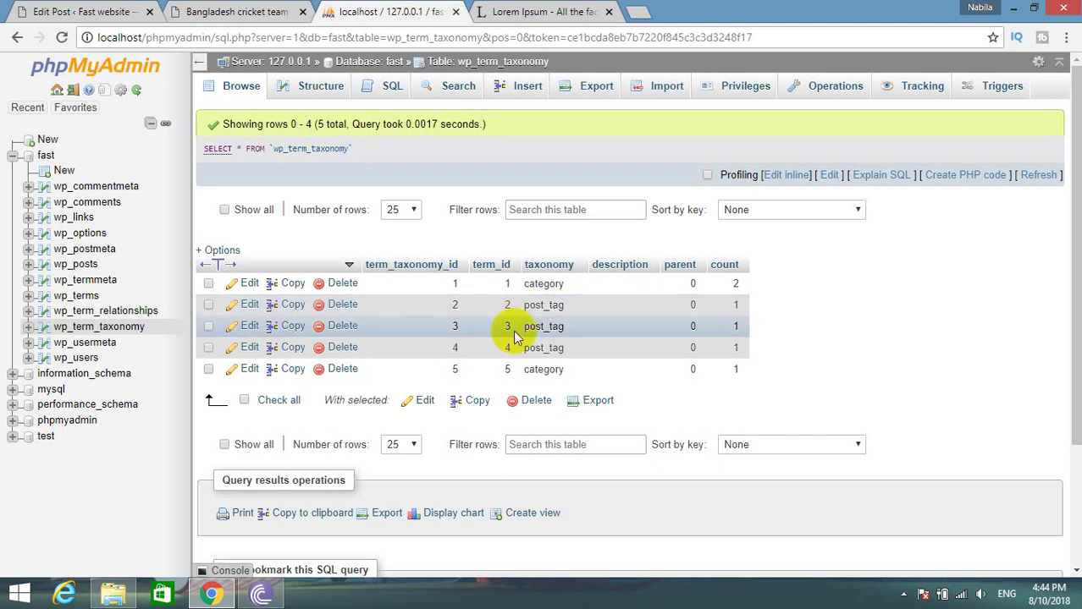
left_click(79, 298)
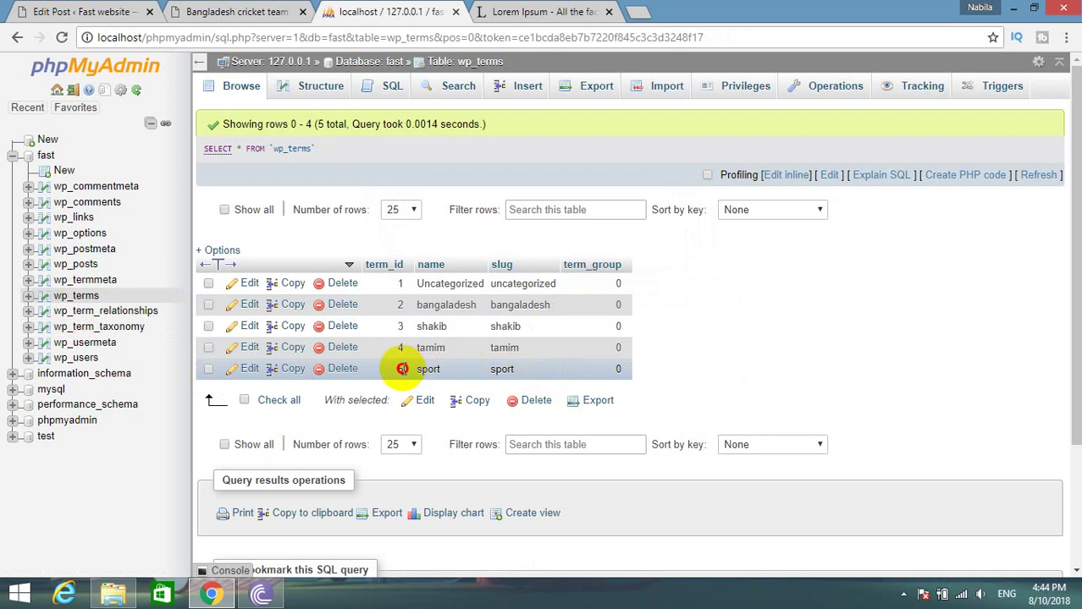
left_click(100, 328)
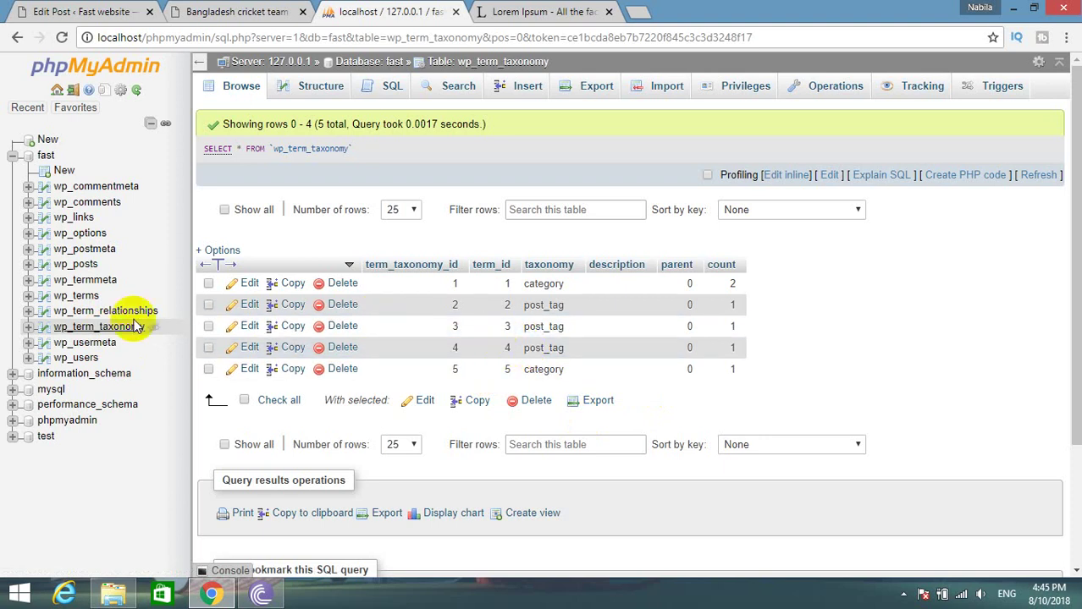
left_click(85, 295)
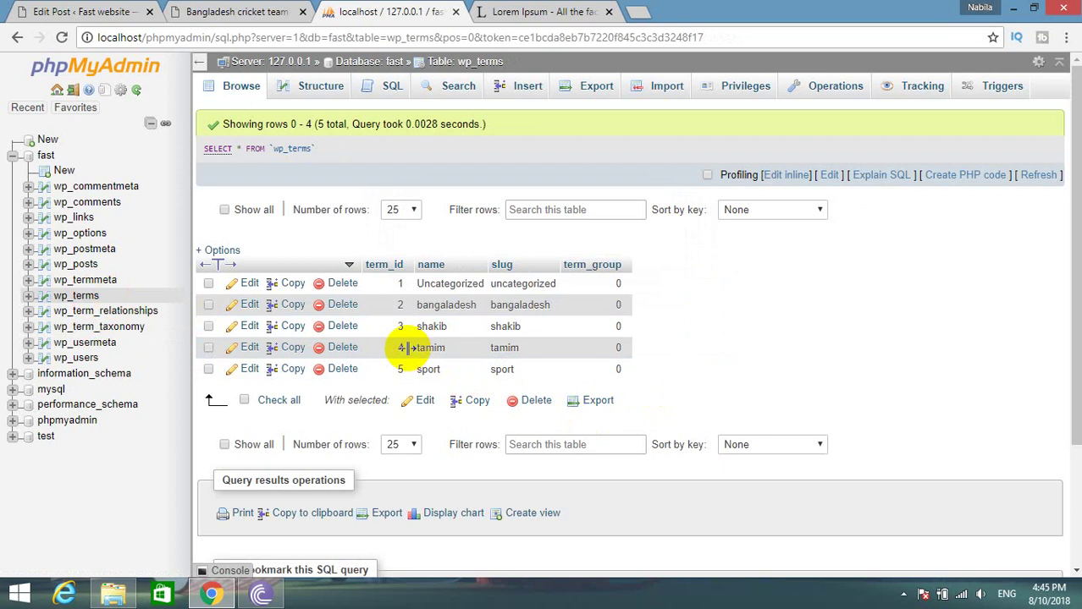
Mark the tamim row in wp_terms, then check wp_term_taxonomy storing term 5 as a category.
left_click(406, 348)
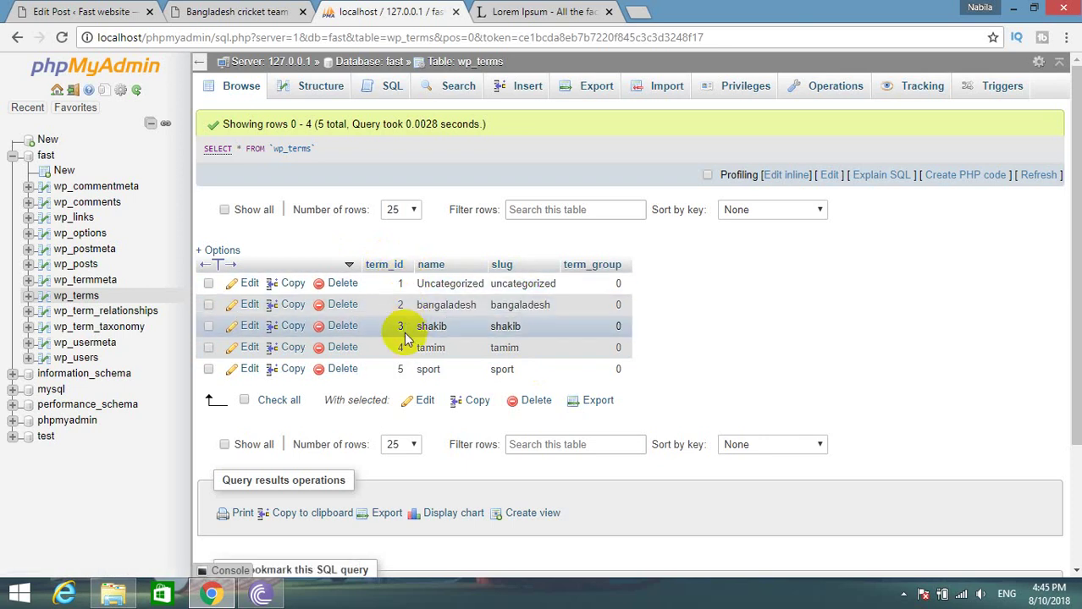
left_click(89, 329)
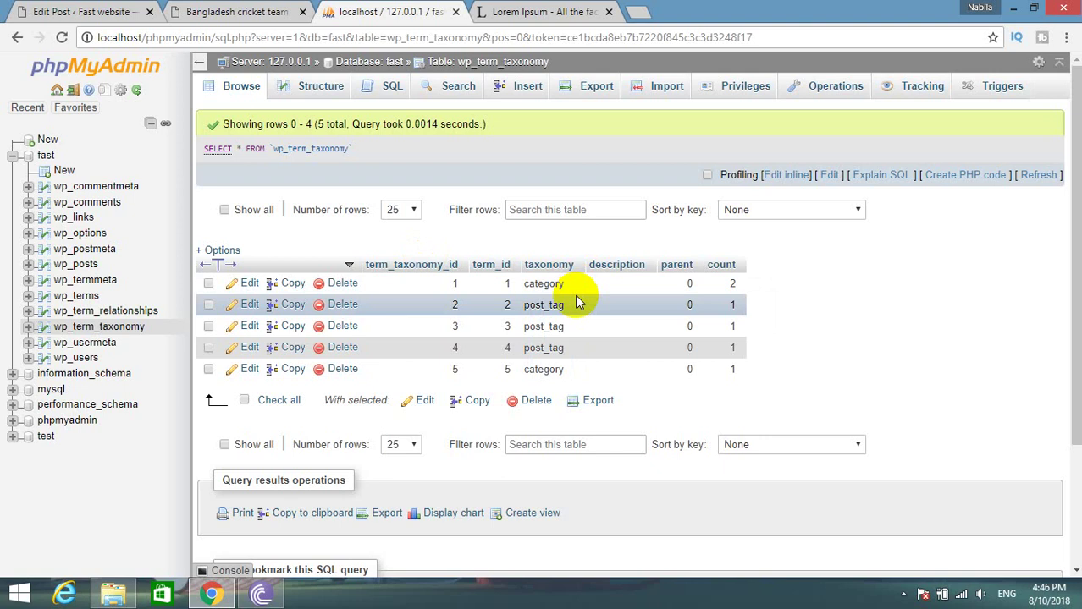
left_click(228, 10)
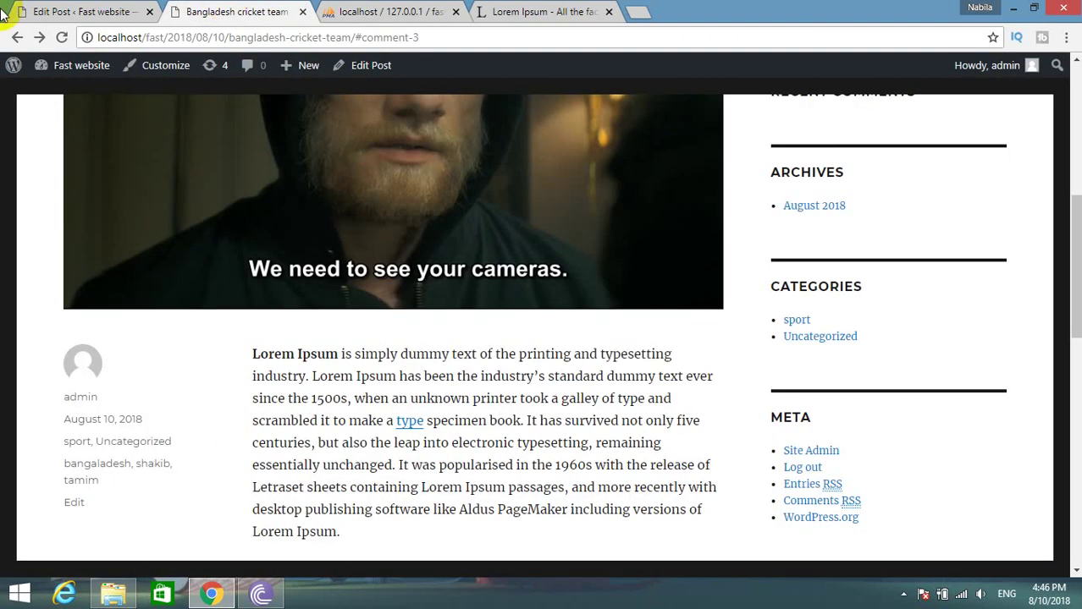
Check that sport is ticked in the post's Categories box, then return to wp_term_taxonomy.
key("alt+space")
left_click(80, 11)
scroll(863, 439, "down", 8)
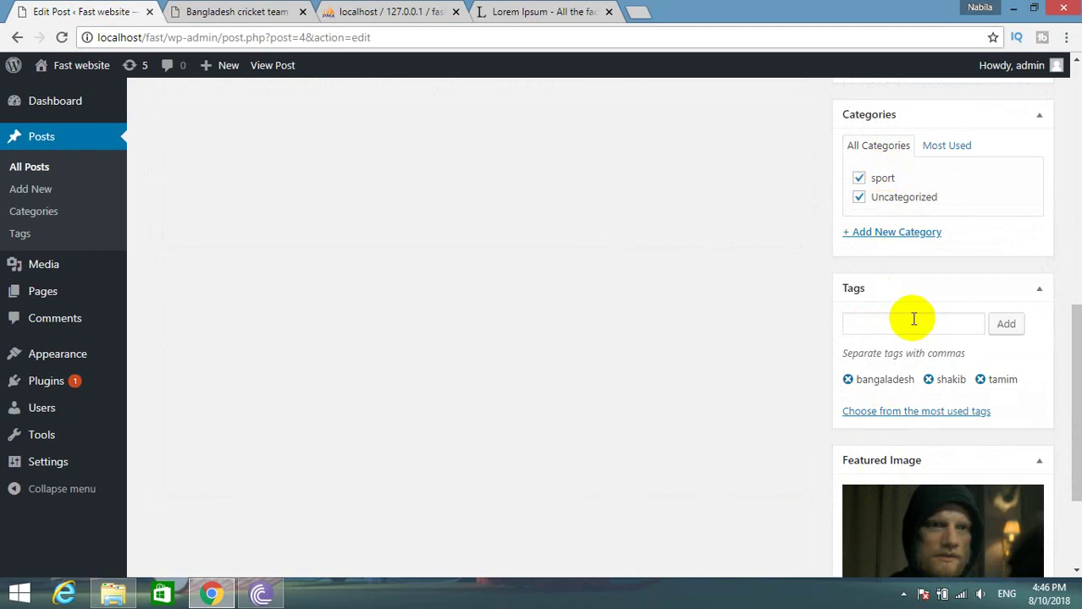
left_click(215, 10)
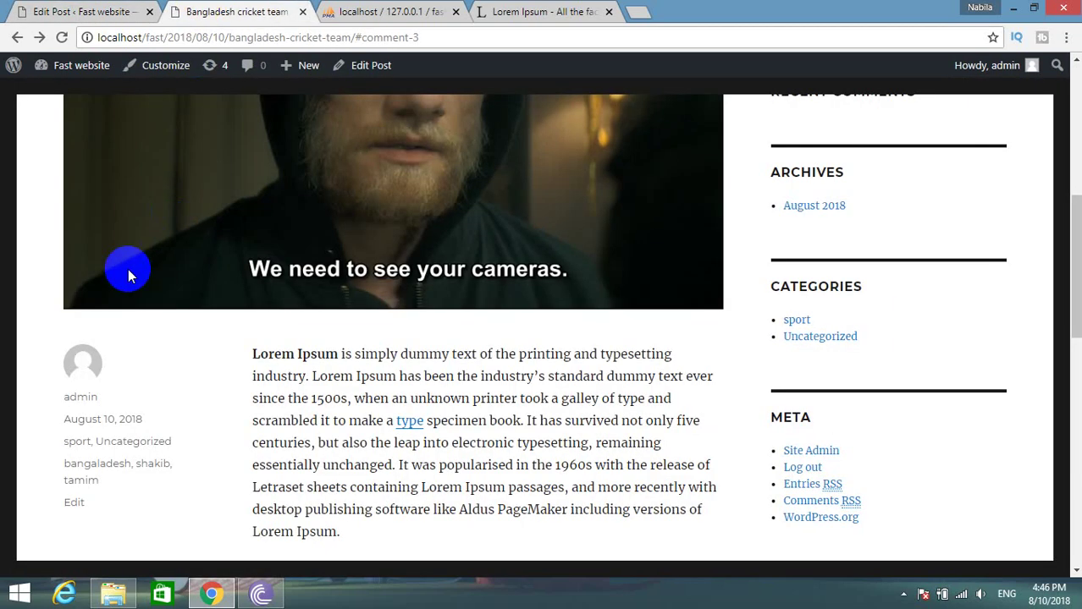
left_click(389, 11)
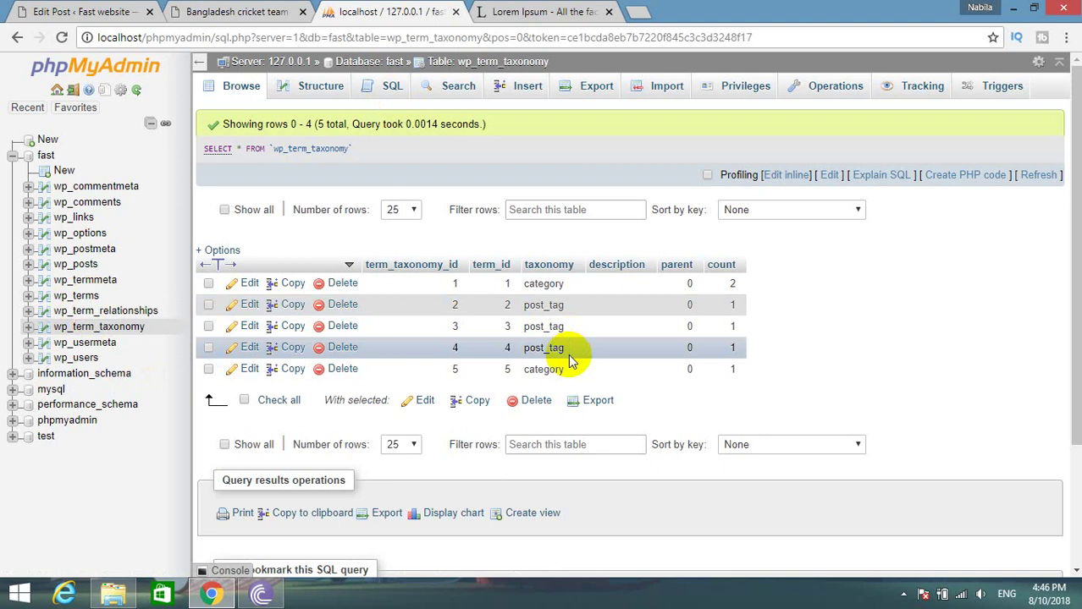
Highlight row 5's category value, revisit wp_terms and wp_term_taxonomy, and load the WordPress Users list.
double_click(527, 372)
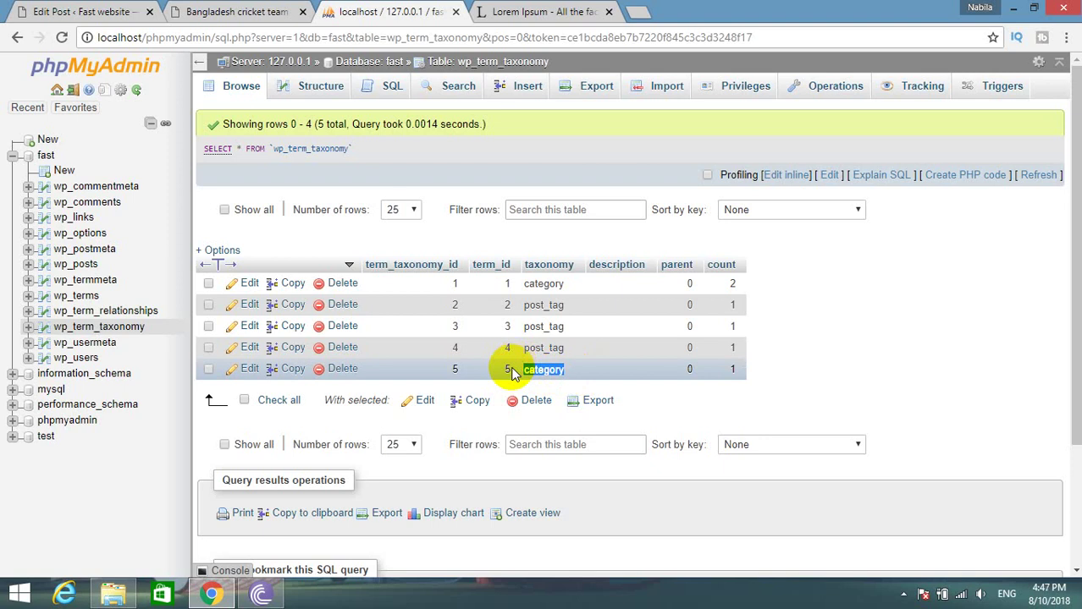
left_click(72, 295)
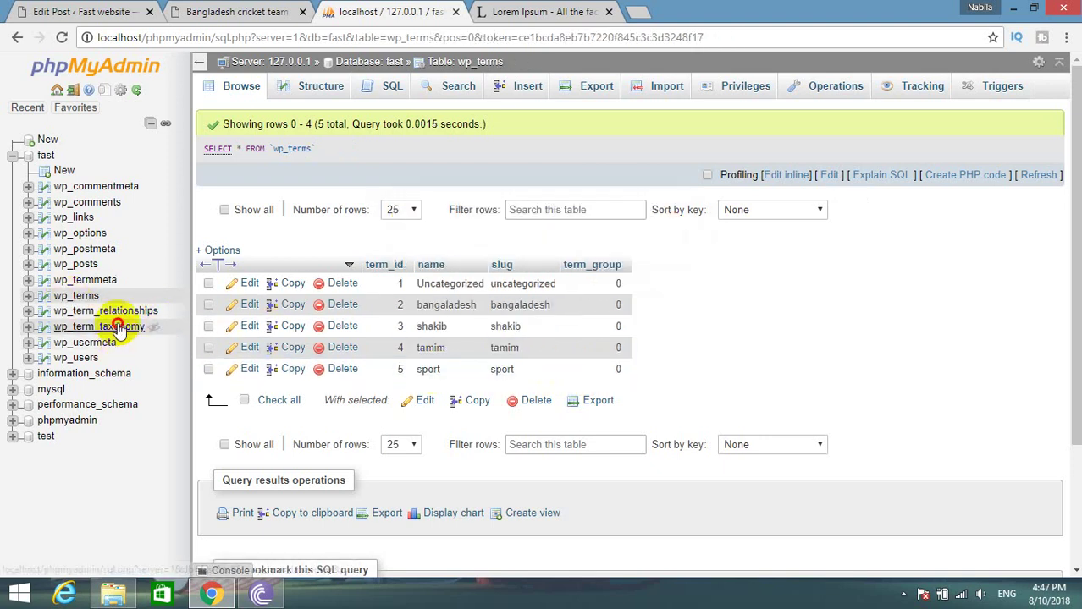
left_click(88, 326)
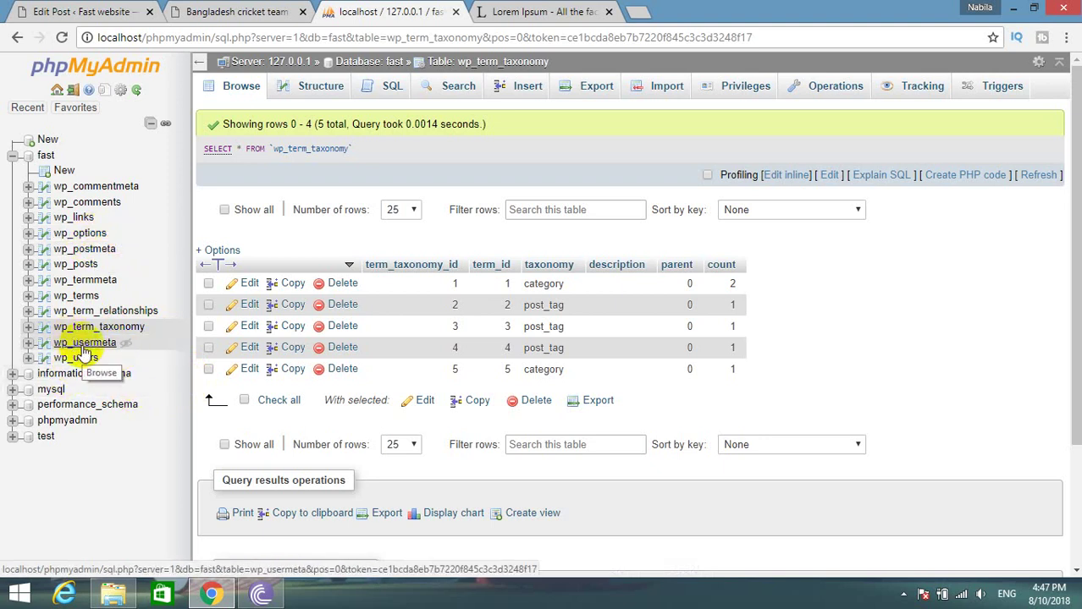
left_click(140, 12)
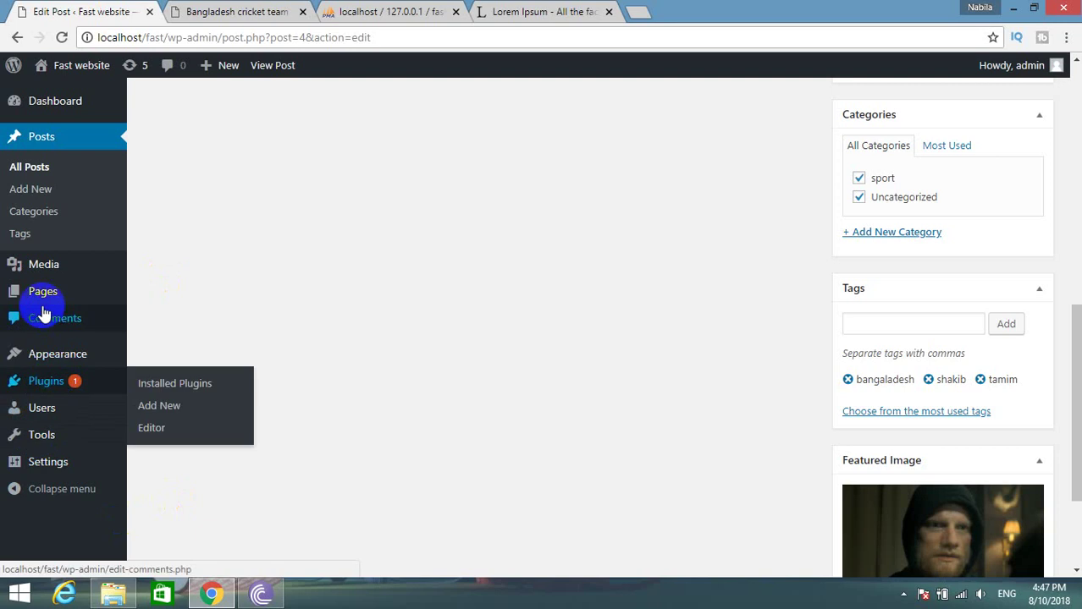
left_click(44, 413)
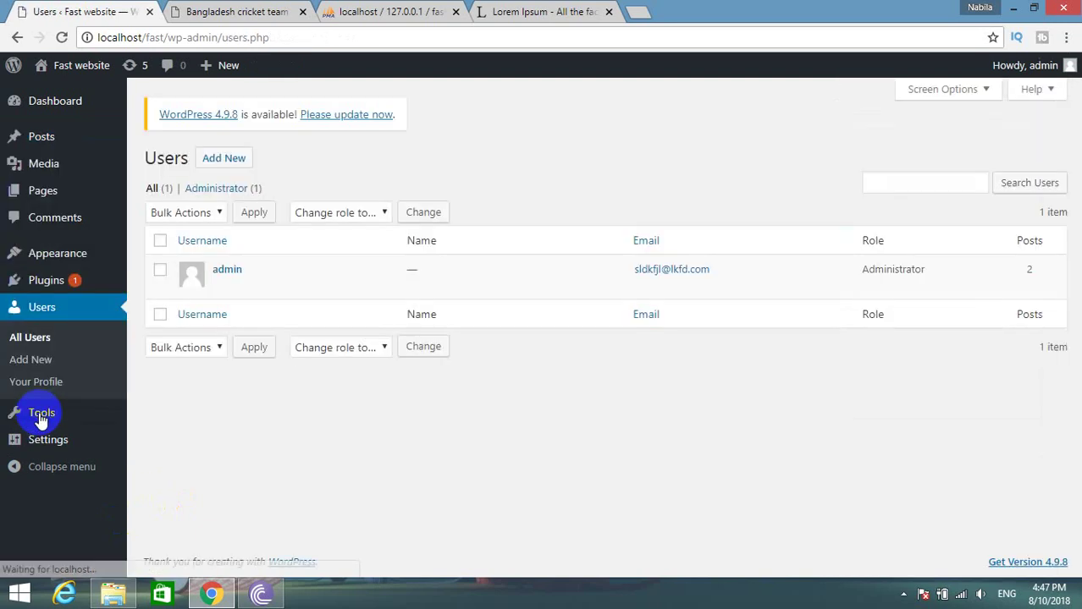
left_click(381, 11)
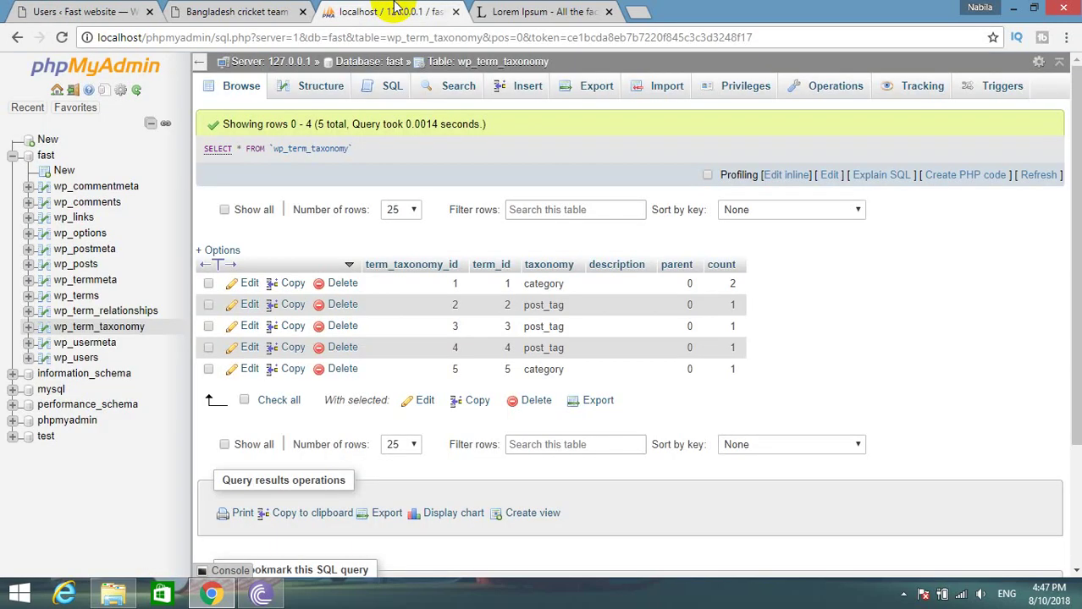
Browse wp_users and pick out the admin row's login name and nickname.
left_click(80, 358)
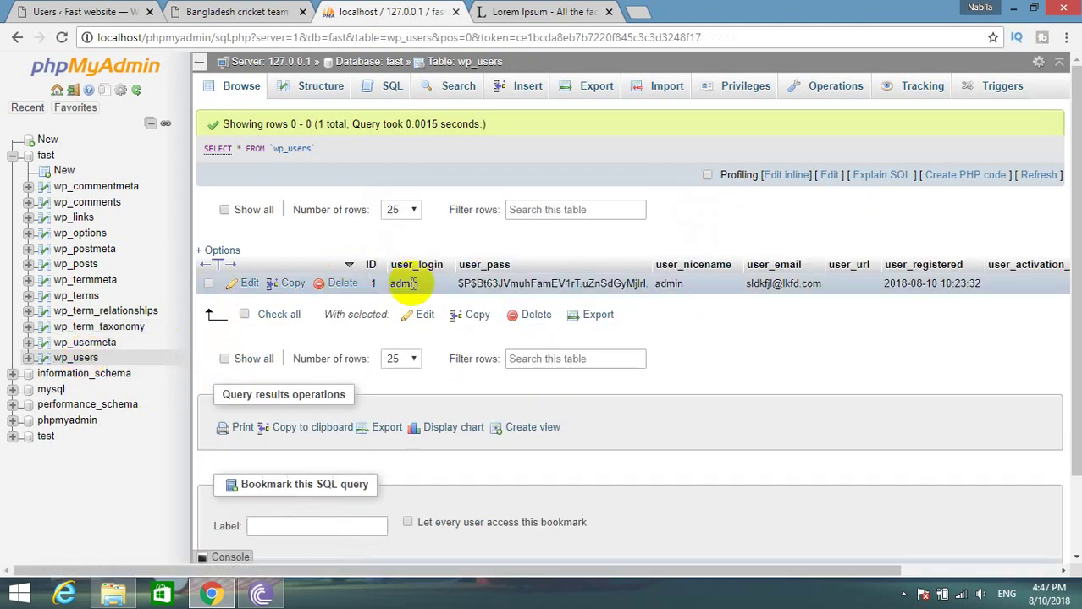
left_click_drag(362, 280, 380, 284)
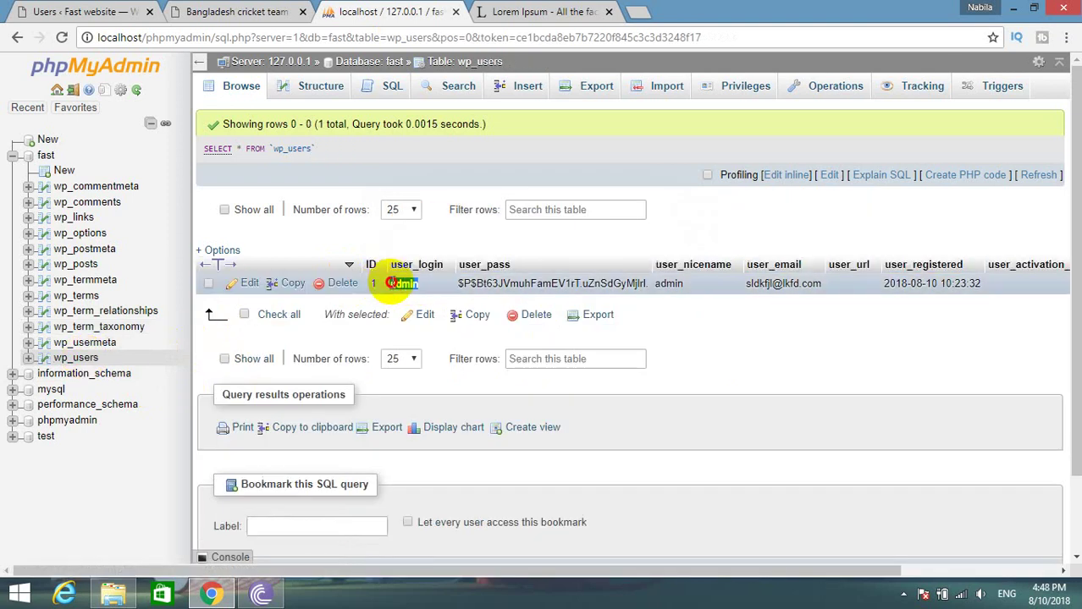
double_click(398, 284)
left_click(773, 327)
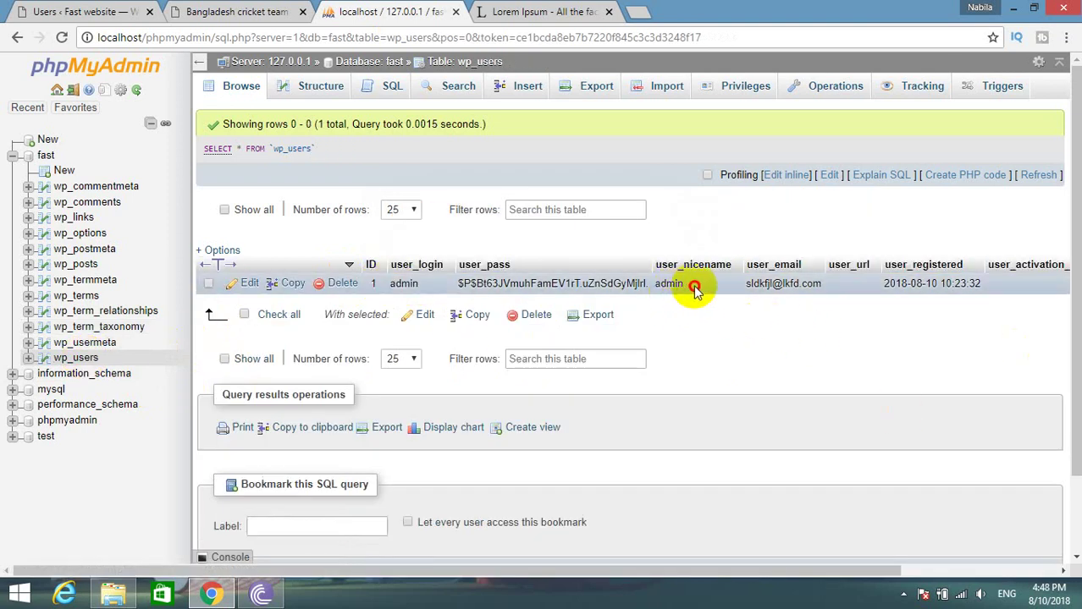
left_click_drag(696, 283, 661, 283)
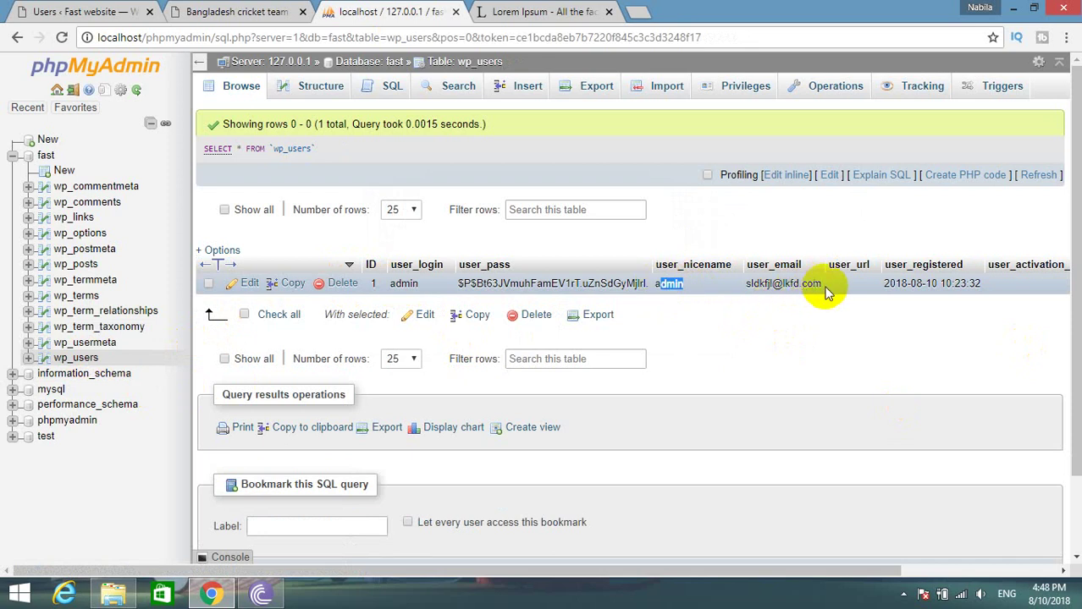
left_click(824, 283)
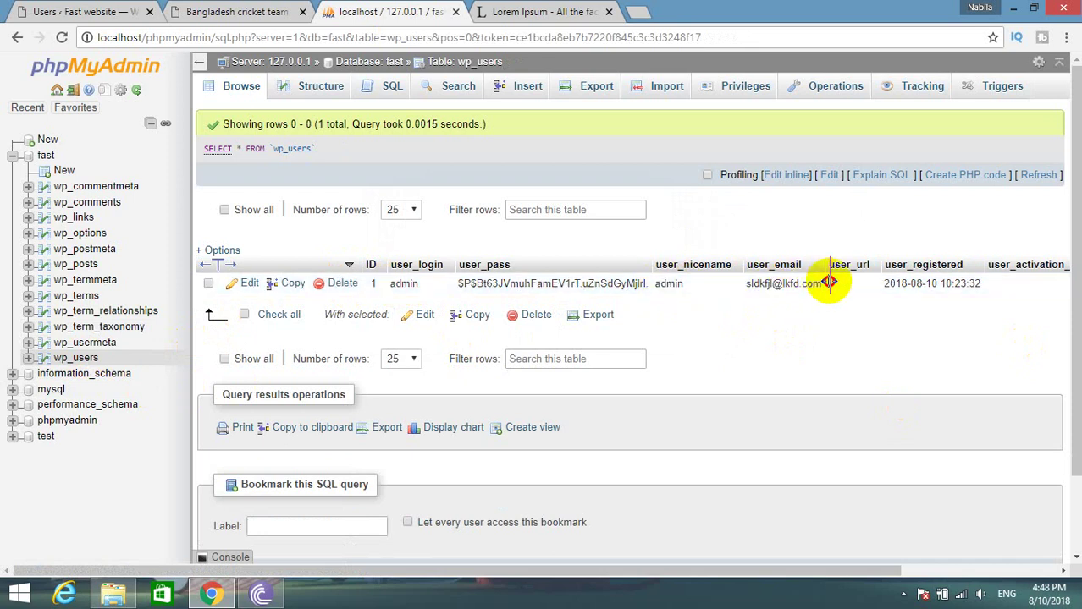
Compare the admin row with the WordPress Users list and highlight its stored user_pass hash.
left_click(102, 12)
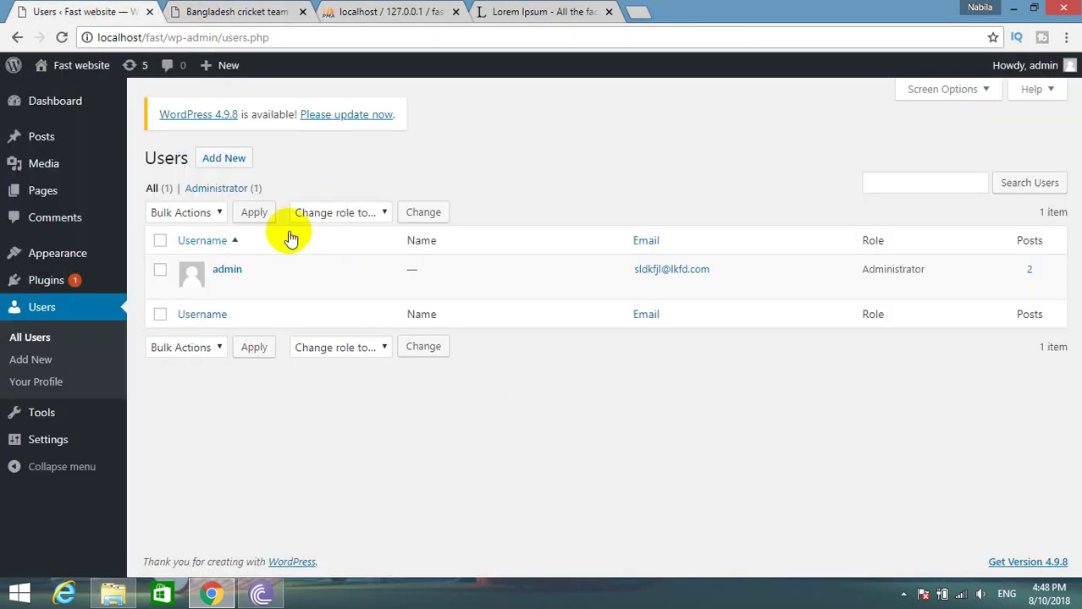
left_click(405, 13)
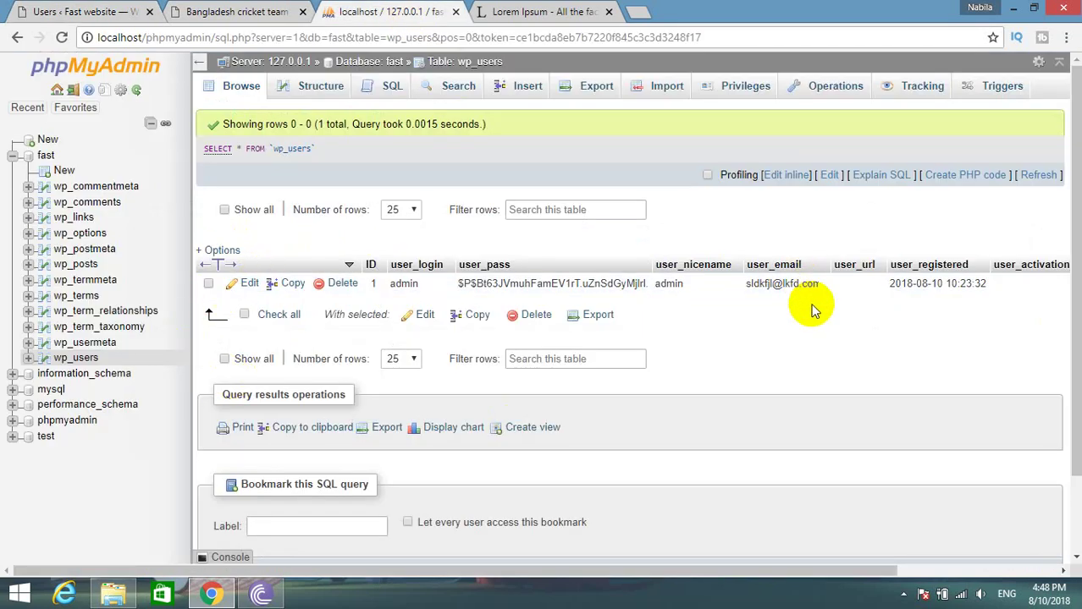
left_click(138, 12)
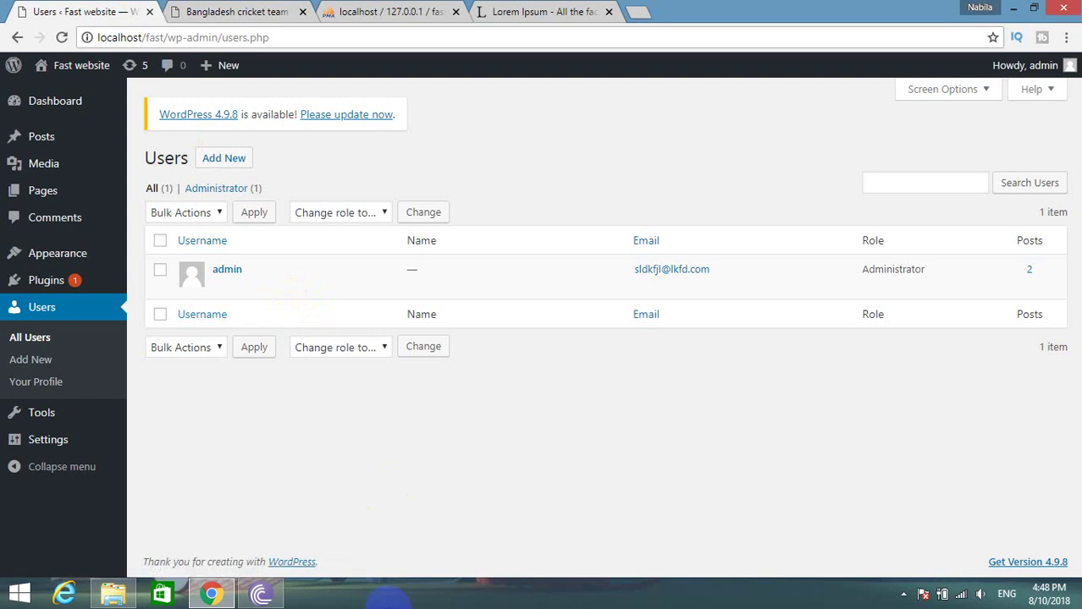
left_click(347, 11)
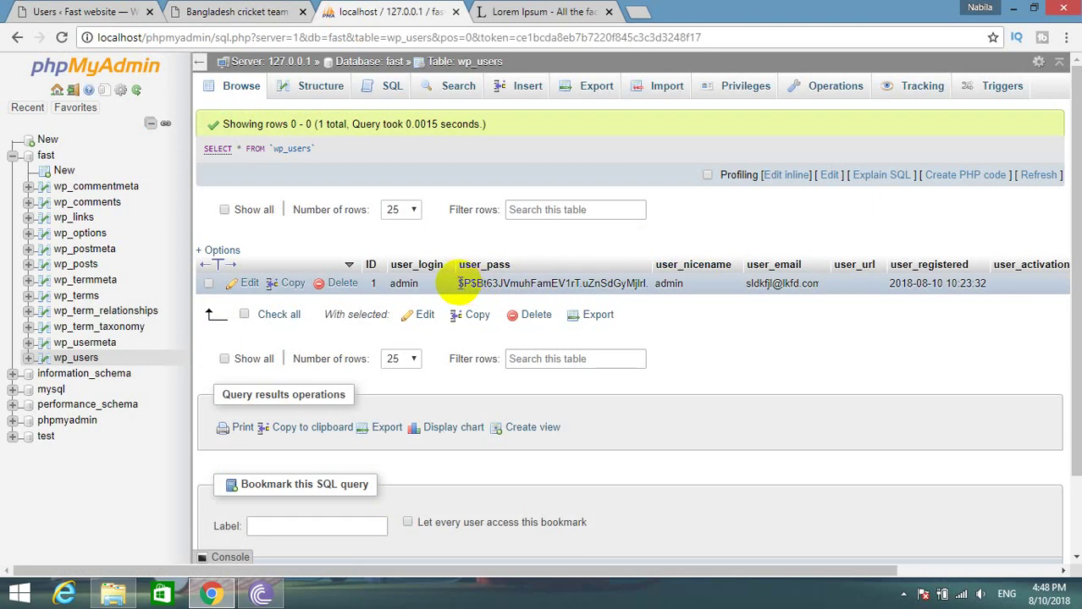
left_click_drag(457, 284, 648, 284)
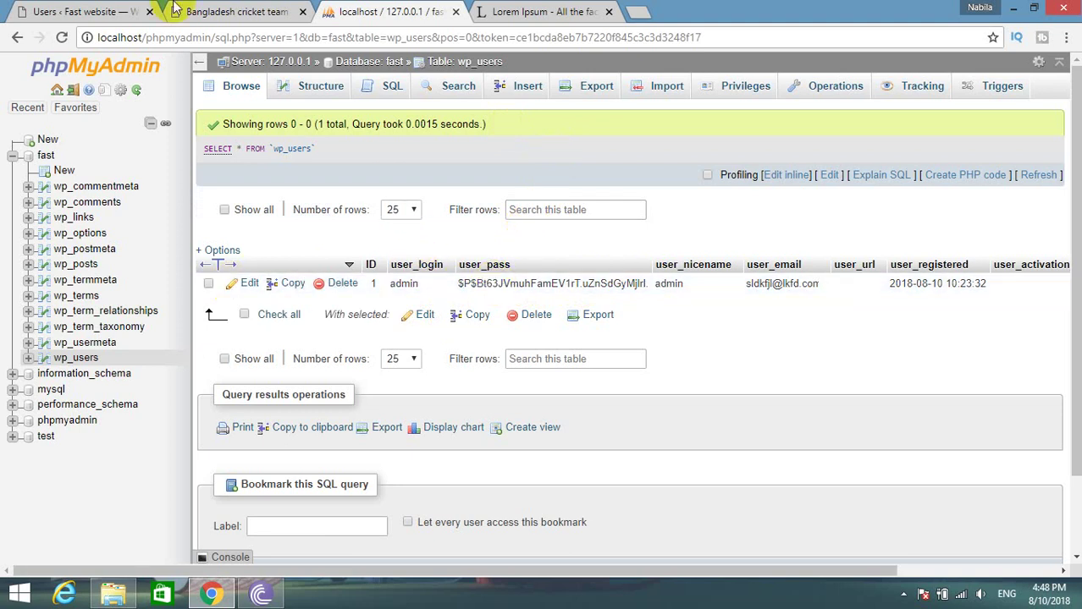
Cross-check the admin account between the post, the wp_users table and the WordPress Users list.
left_click(298, 9)
left_click(174, 240)
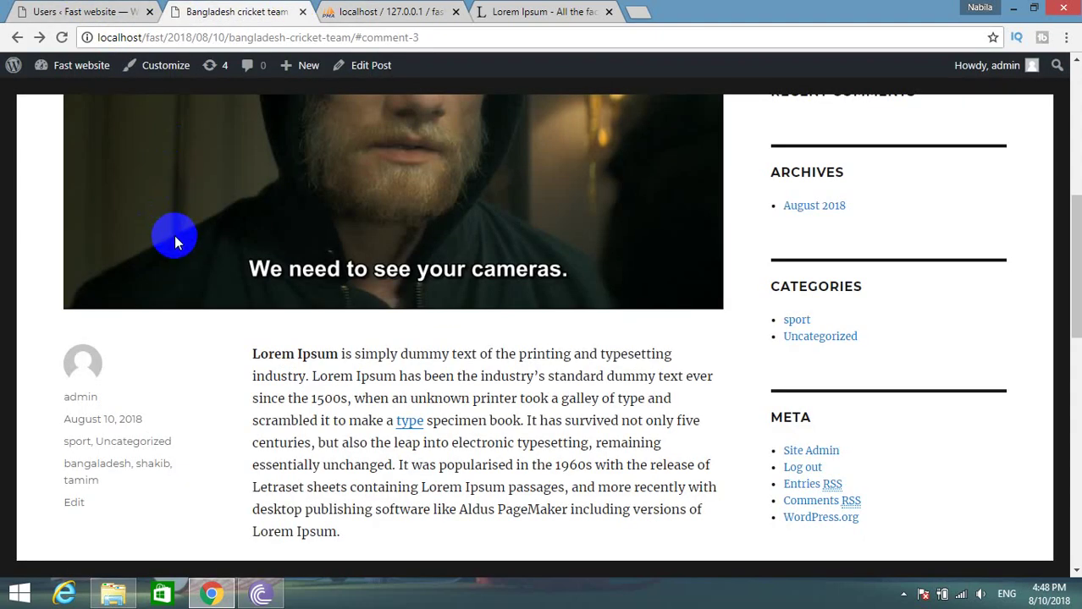
left_click(351, 11)
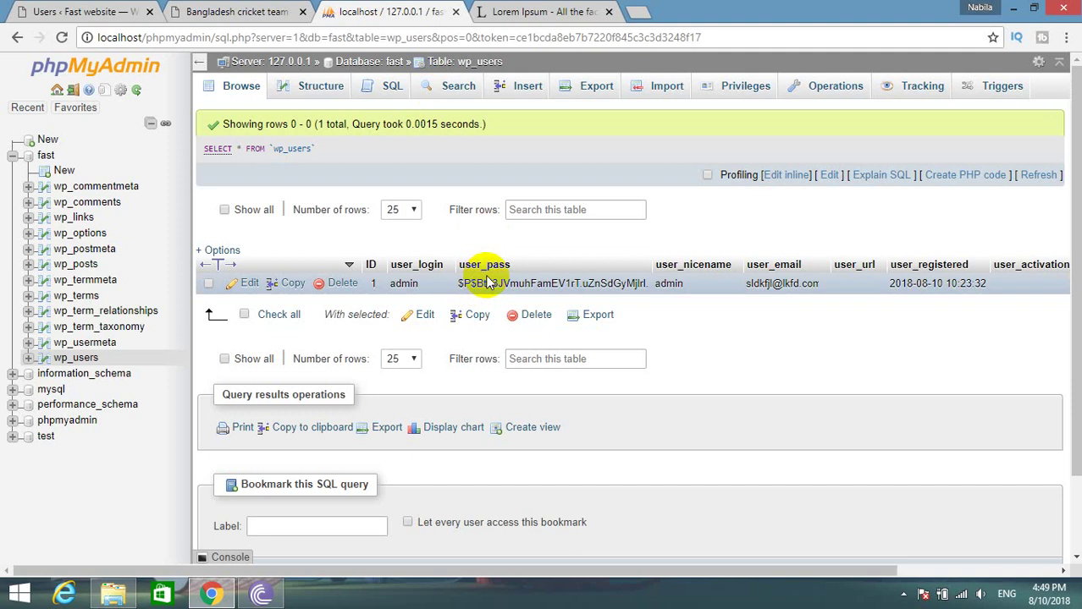
left_click(75, 10)
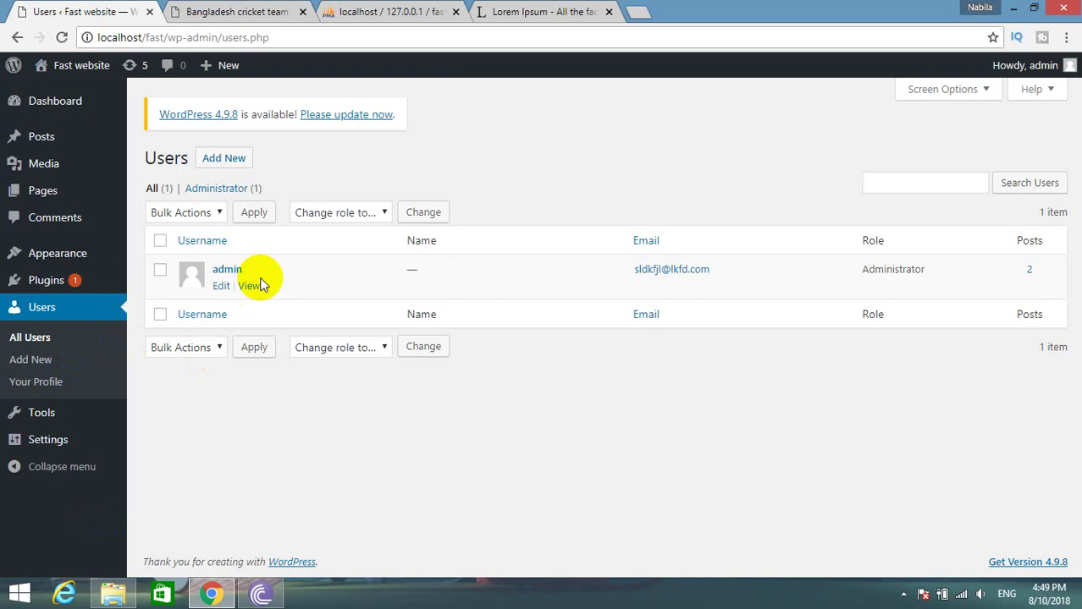
left_click(391, 12)
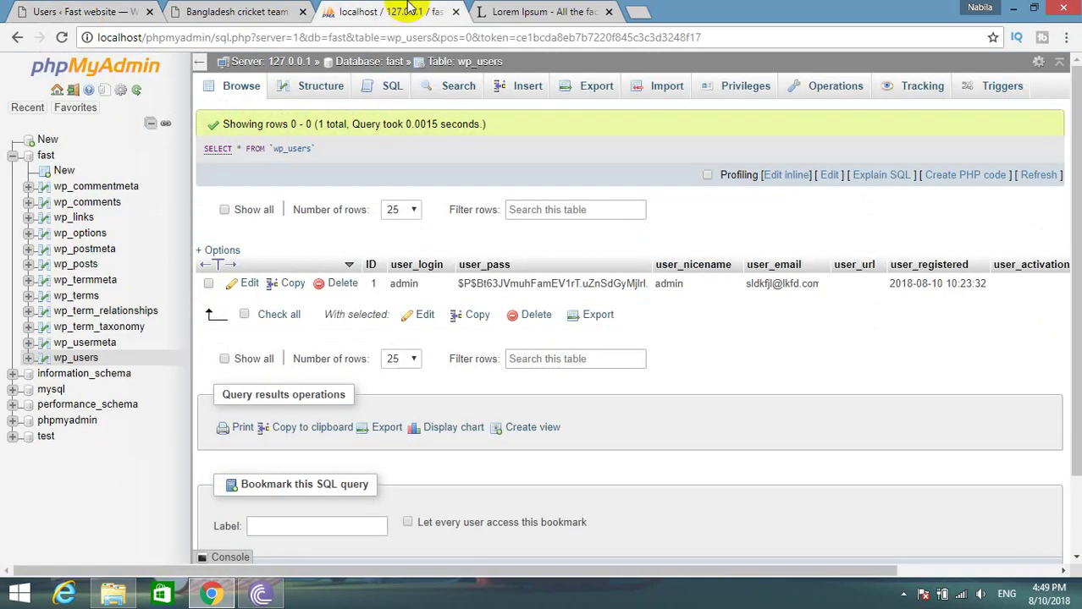
left_click(33, 10)
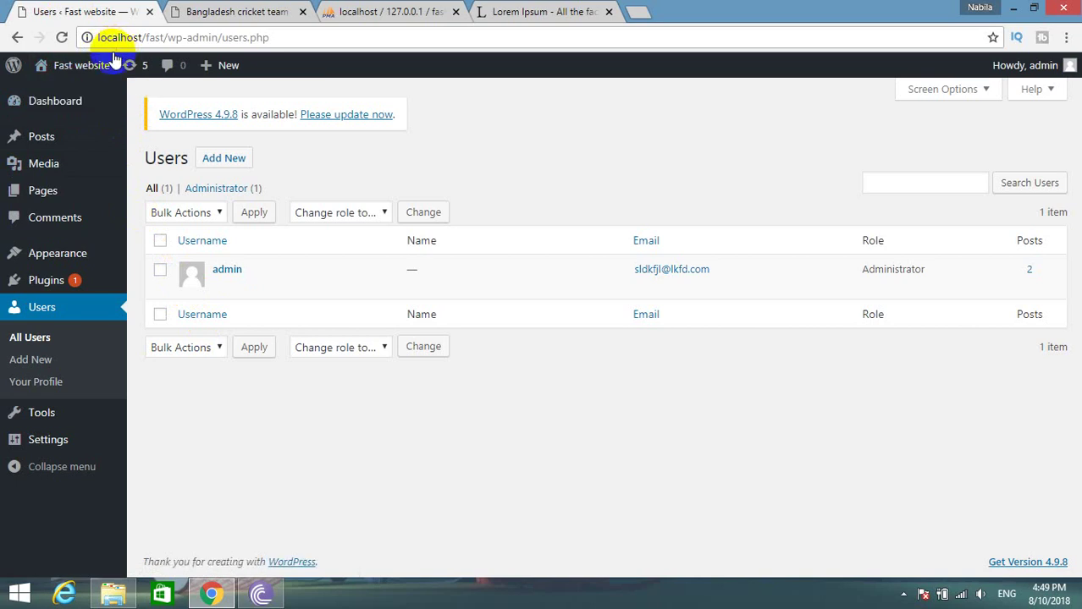
Log the admin out through the Howdy, admin menu.
mouse_move(1020, 65)
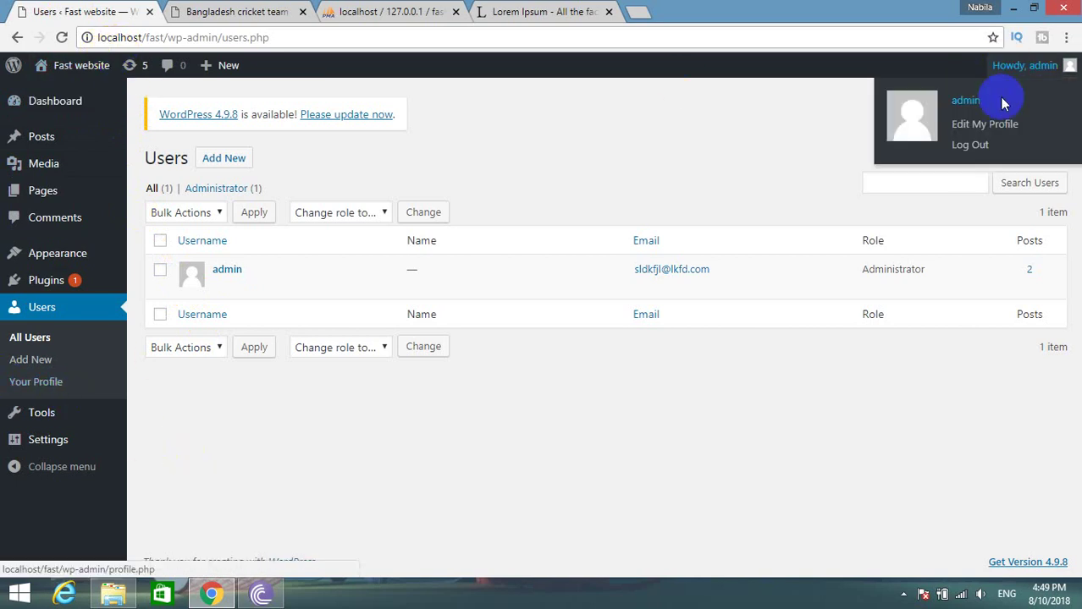
left_click(969, 145)
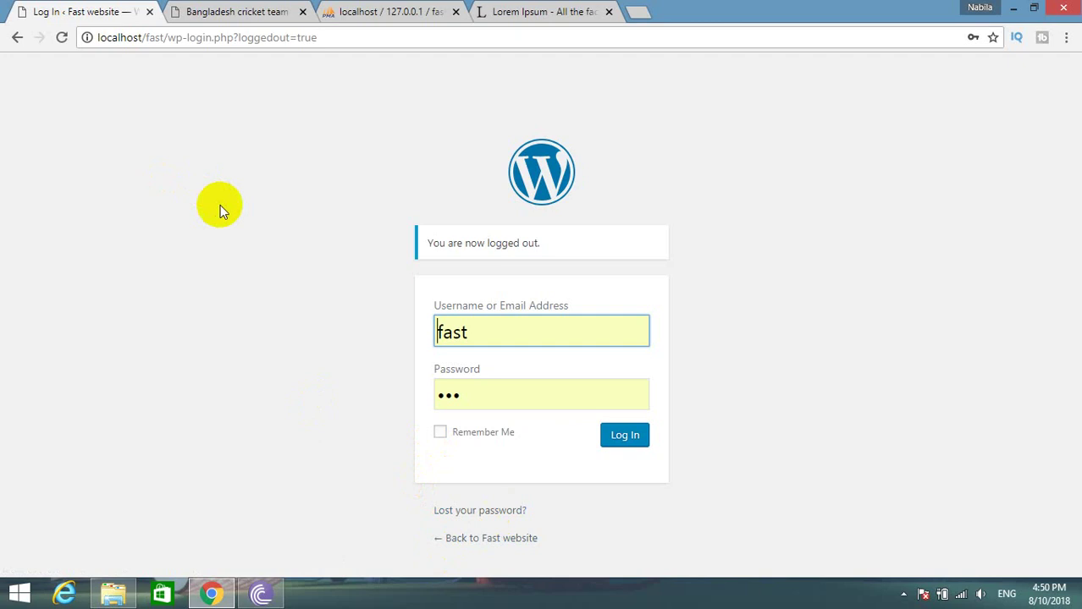
Replace the admin's user_pass in wp_users with the new password hashed by MD5, and save.
left_click(372, 11)
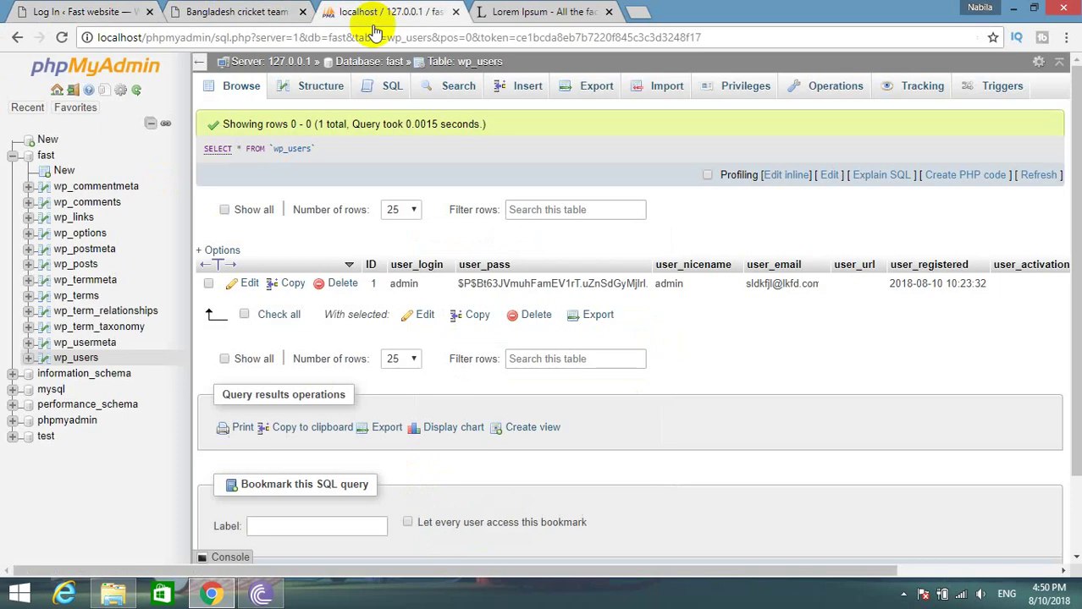
left_click(68, 358)
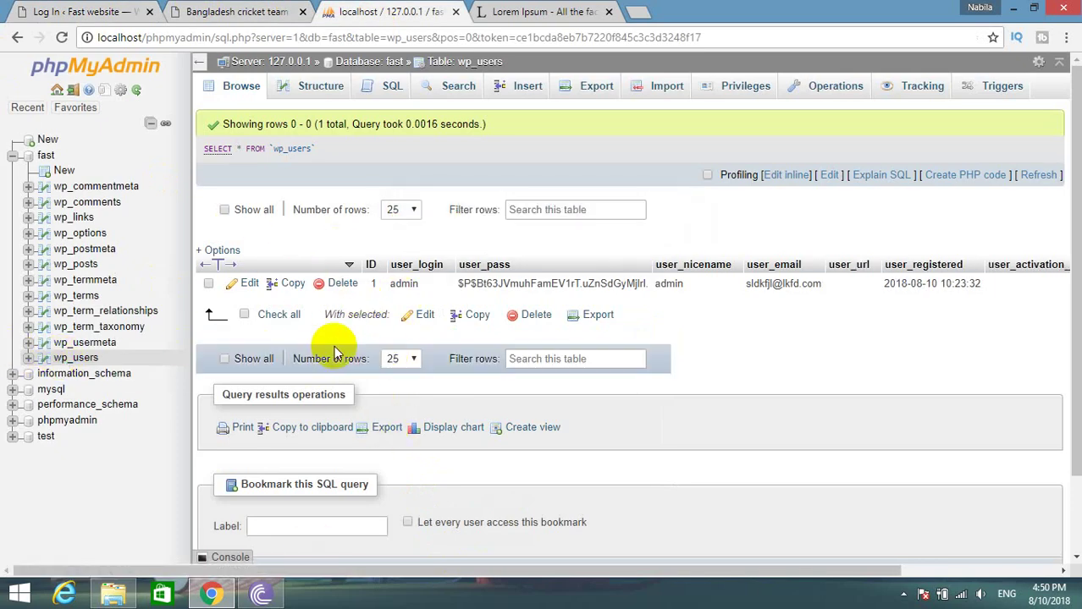
left_click(248, 284)
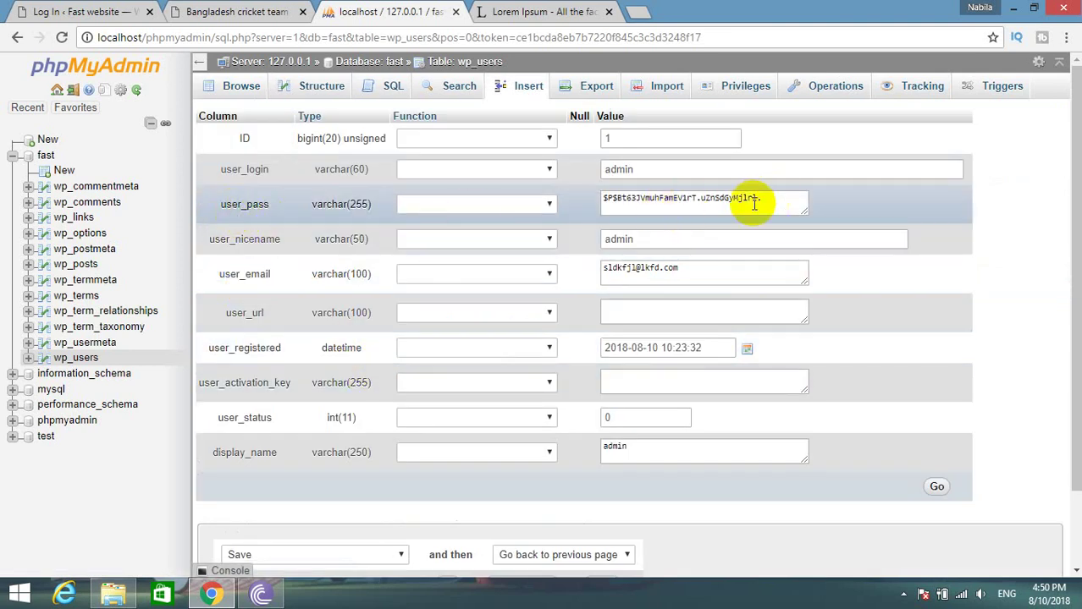
left_click_drag(773, 198, 590, 197)
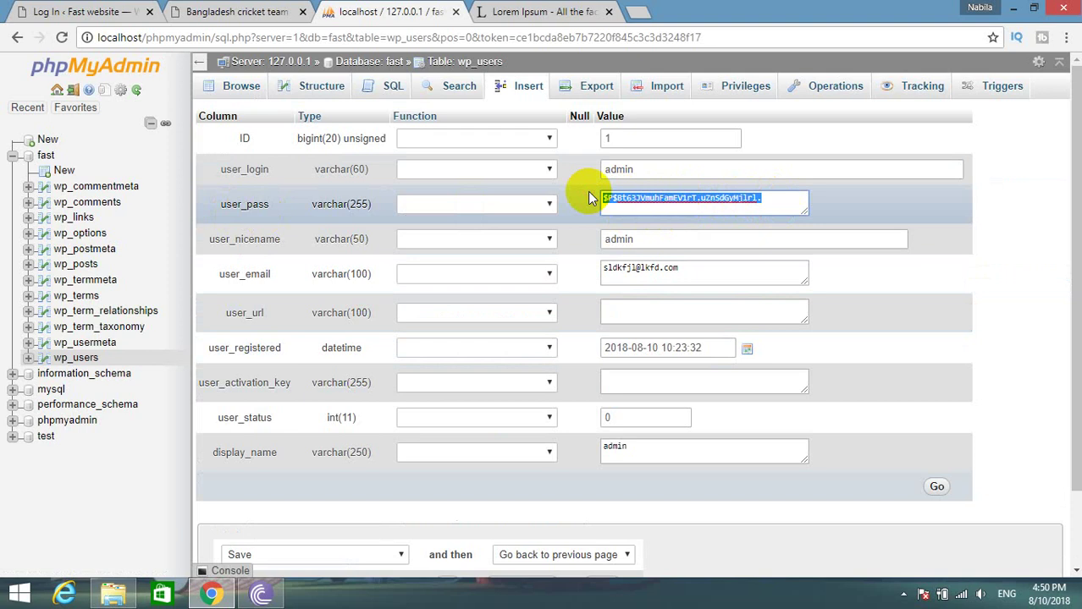
key("BackSpace")
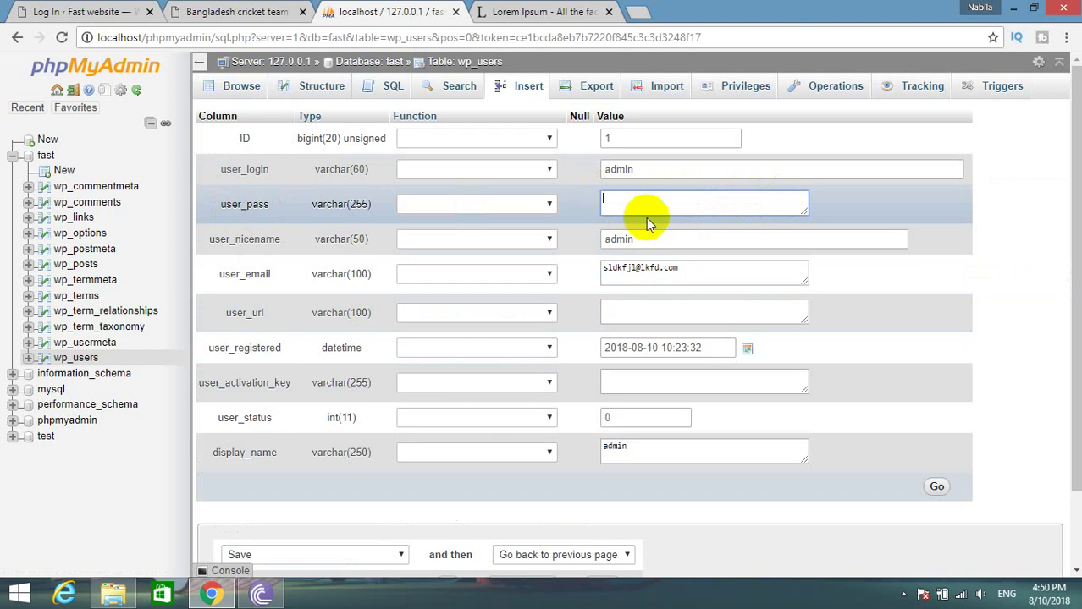
left_click(490, 207)
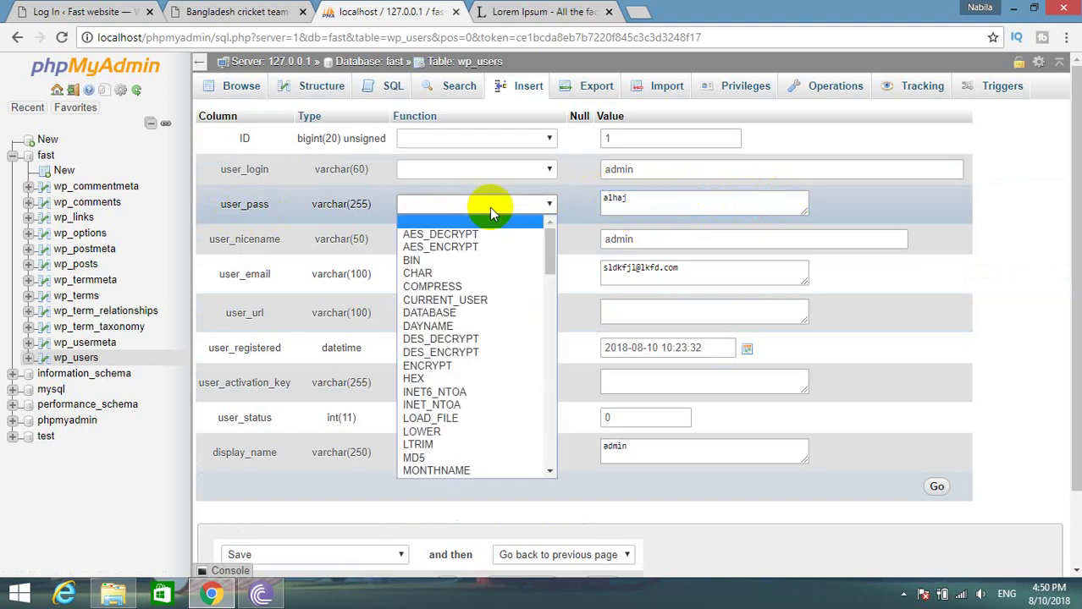
left_click(418, 458)
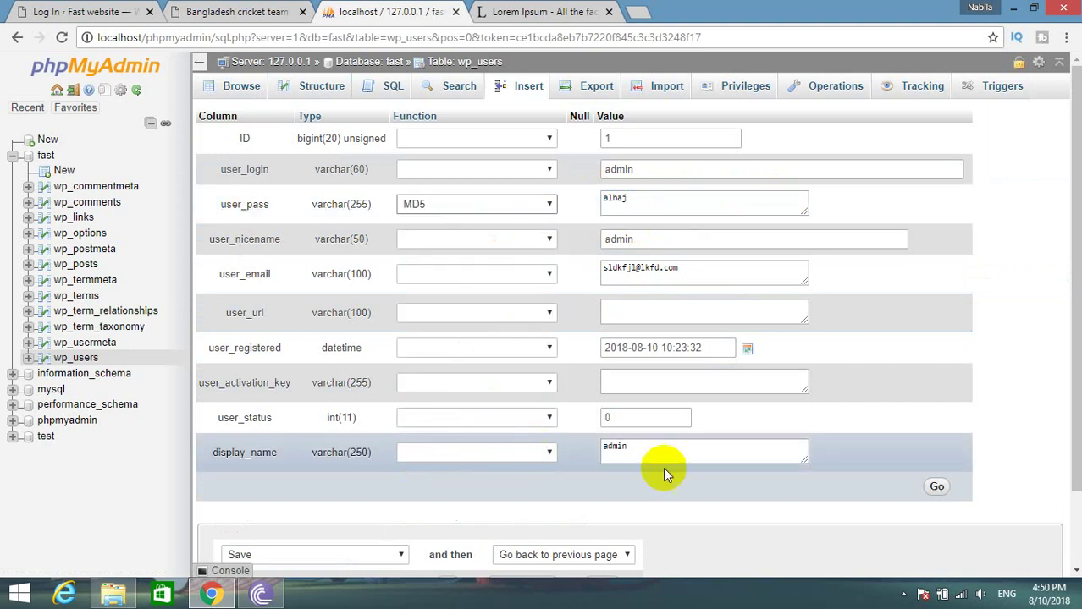
scroll(959, 419, "down", 1)
left_click(939, 398)
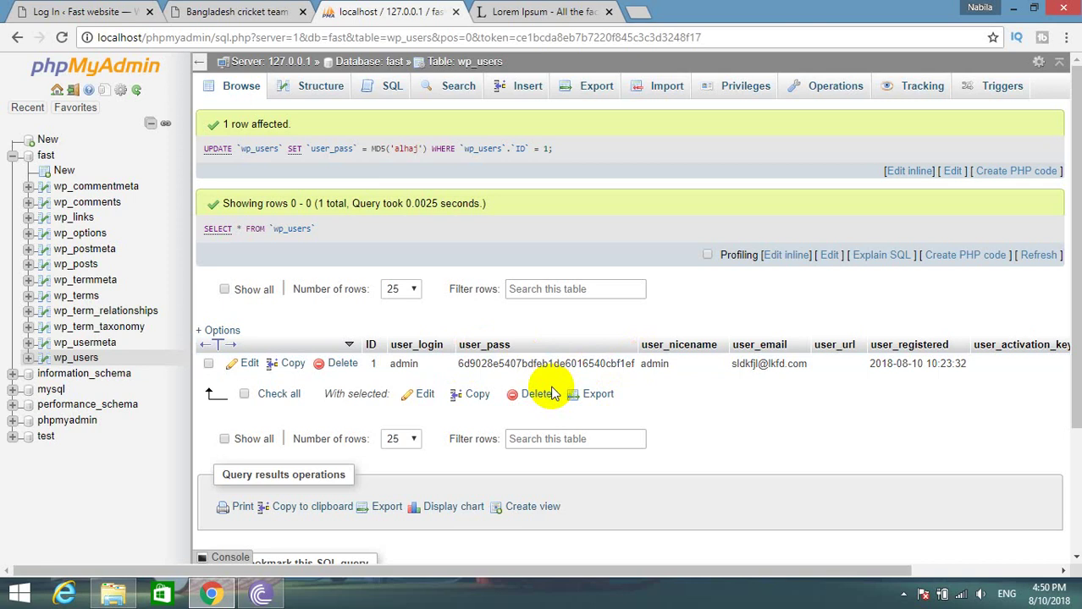
Re-edit the admin row, store the new password as plain text in user_pass, and save.
left_click(247, 365)
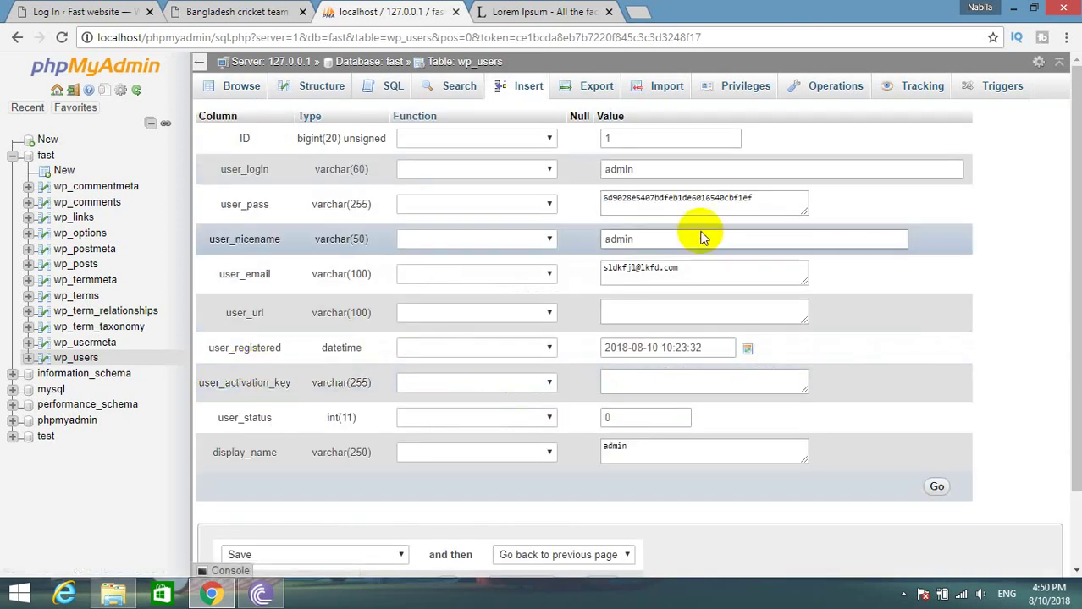
left_click(599, 202)
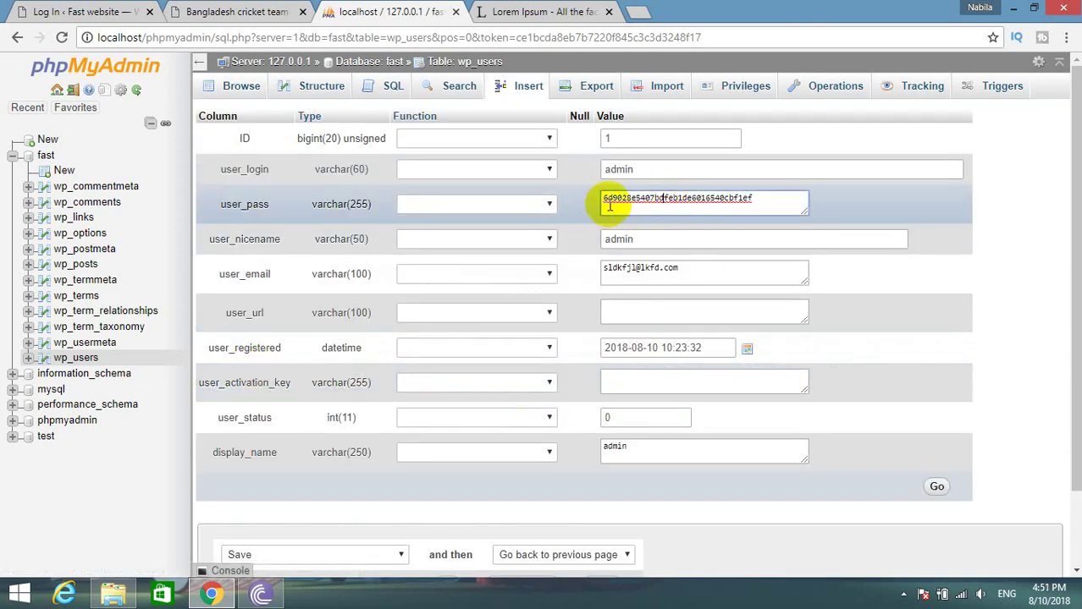
double_click(657, 194)
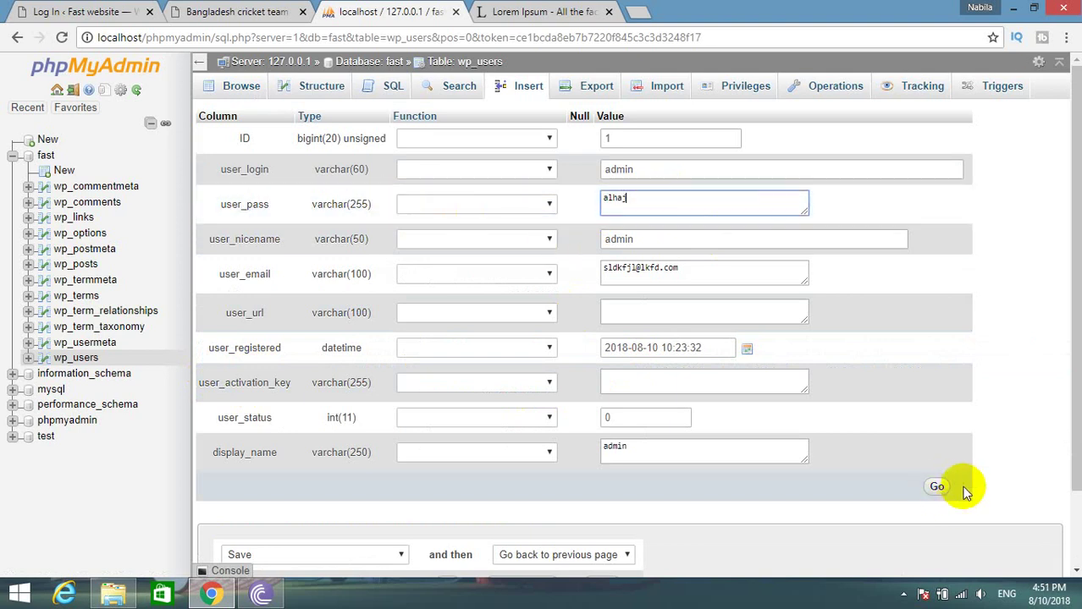
left_click(936, 485)
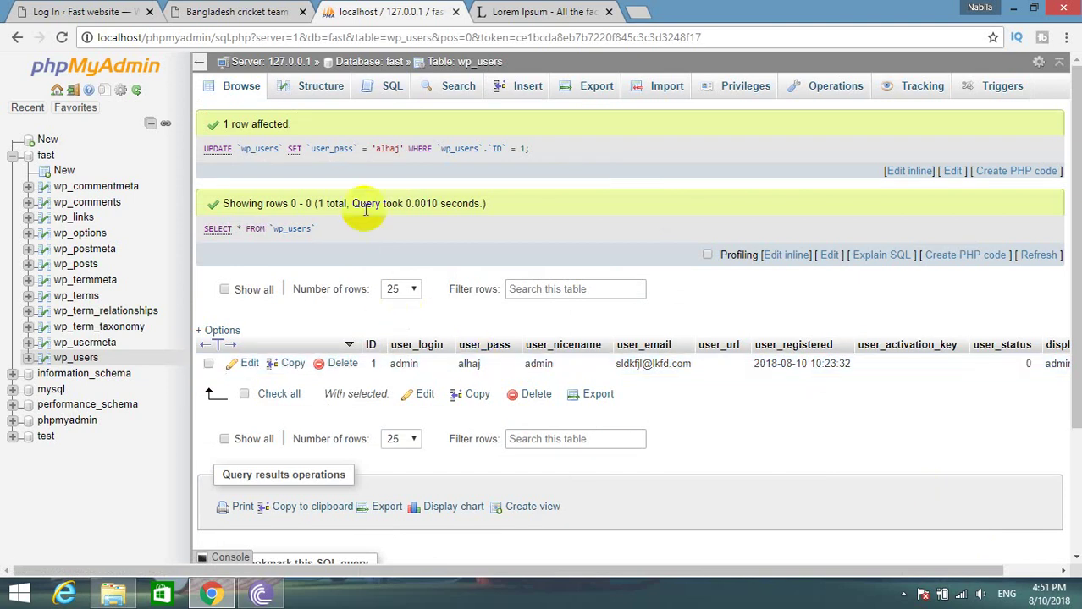
left_click(254, 11)
Log out of WordPress and enter admin as the username on the login screen.
mouse_move(997, 63)
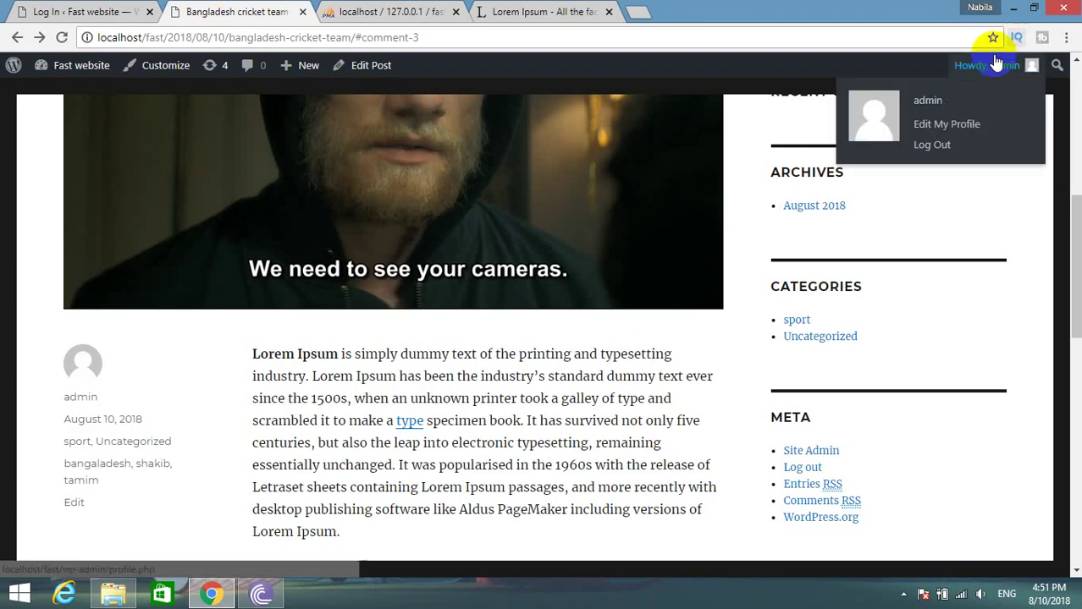
left_click(934, 145)
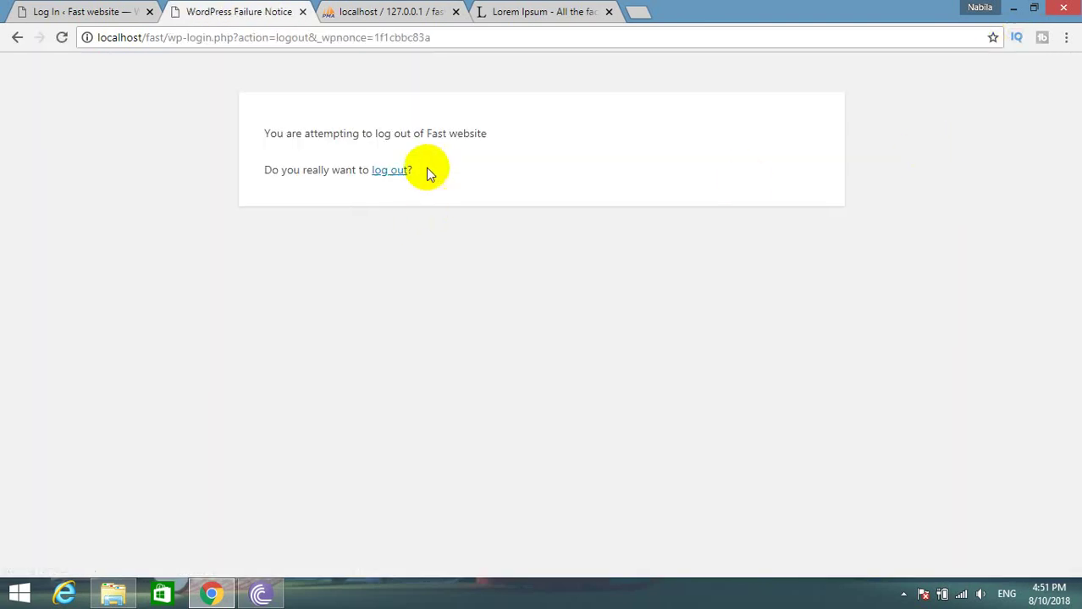
left_click(390, 170)
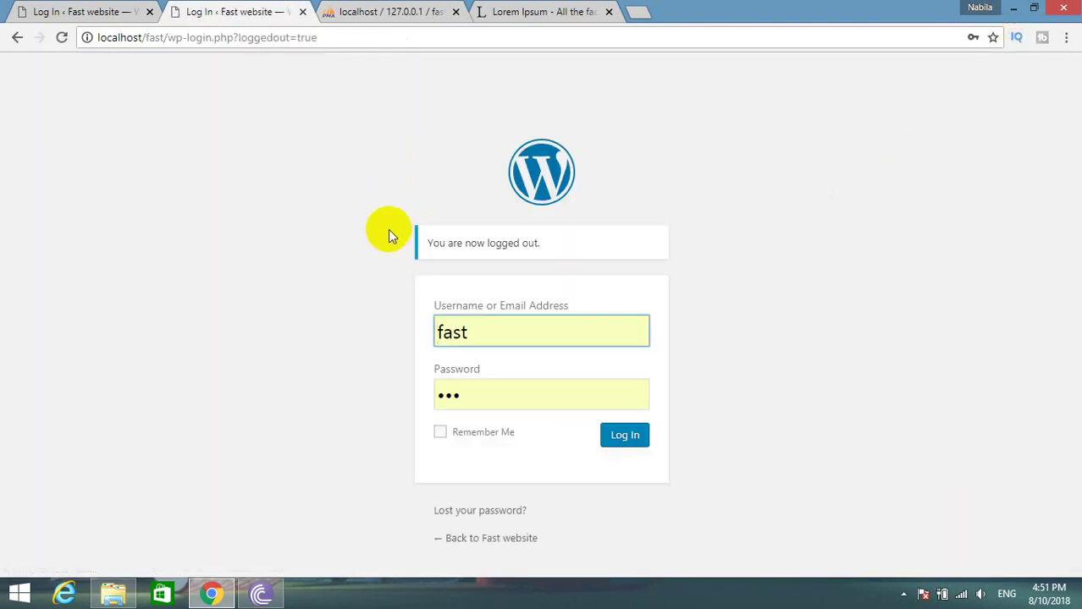
double_click(462, 330)
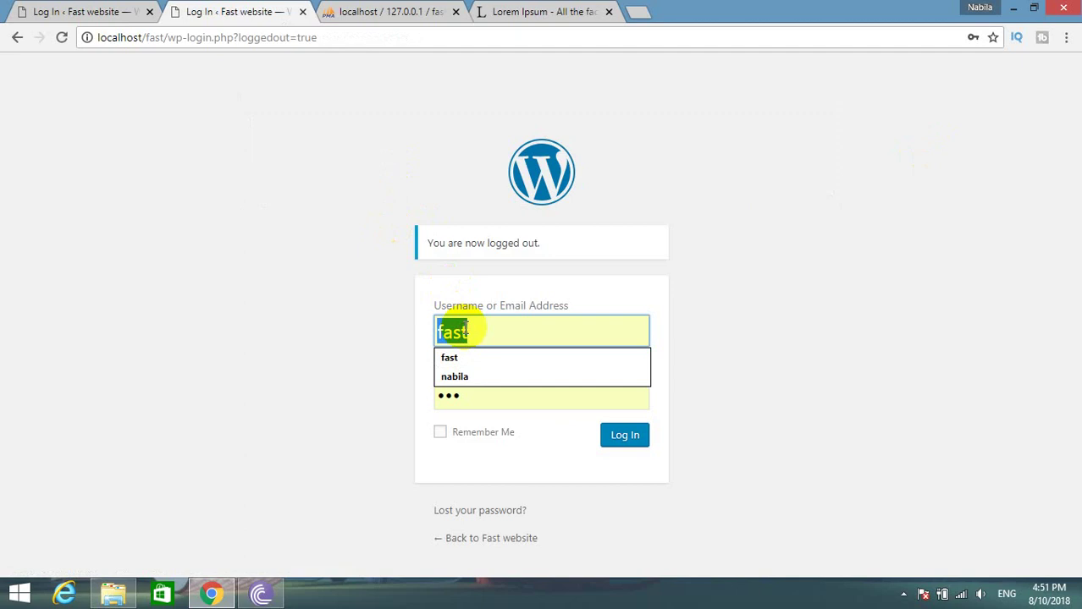
type("admn")
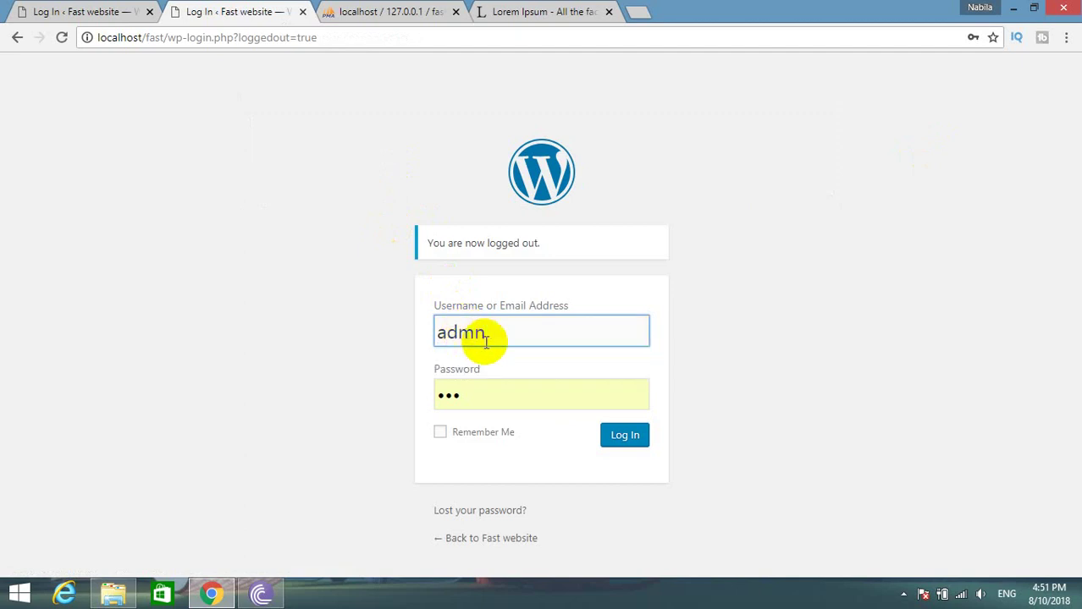
key("BackSpace")
type("in")
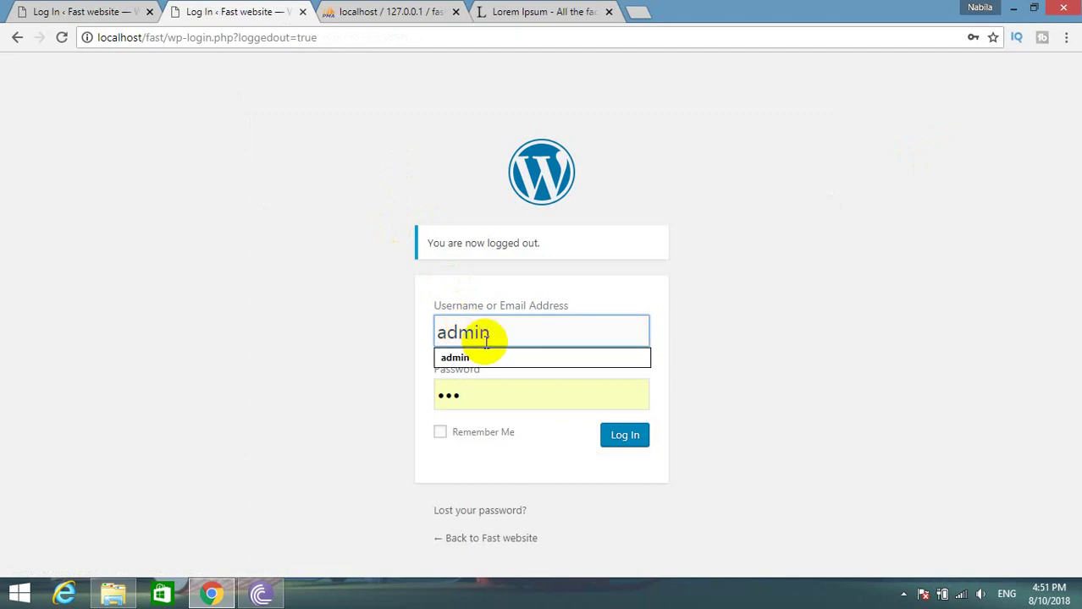
left_click(477, 359)
Try logging in with a replacement password, getting the incorrect-password error.
double_click(475, 391)
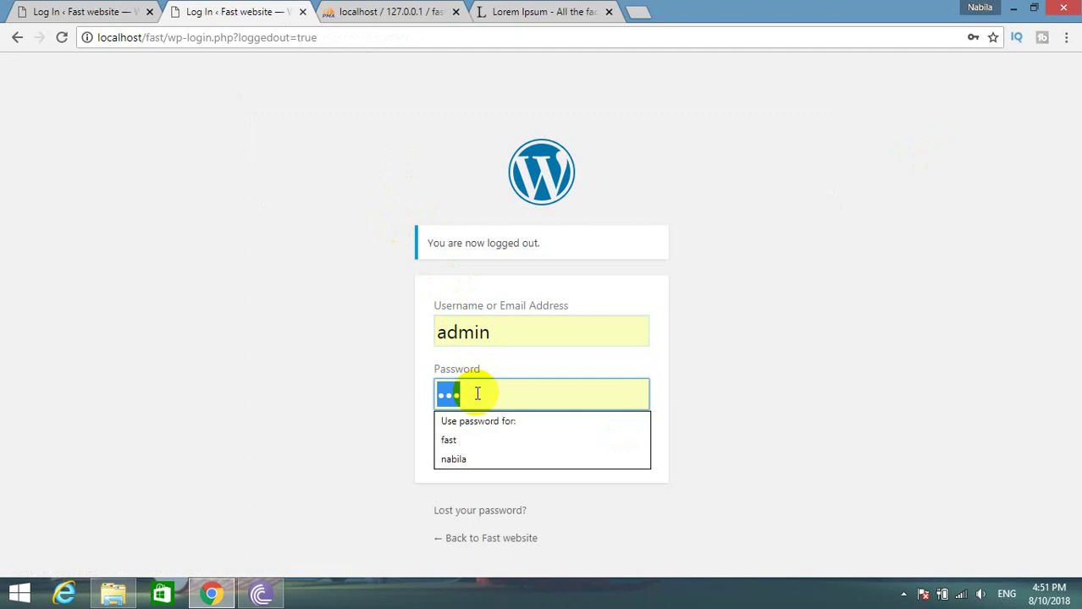
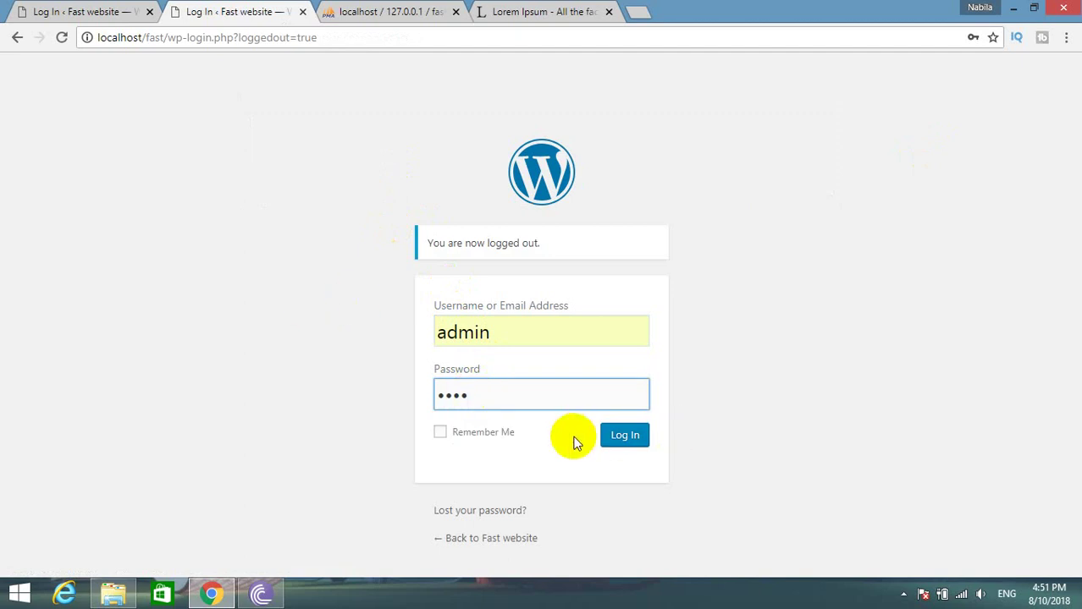
left_click(621, 437)
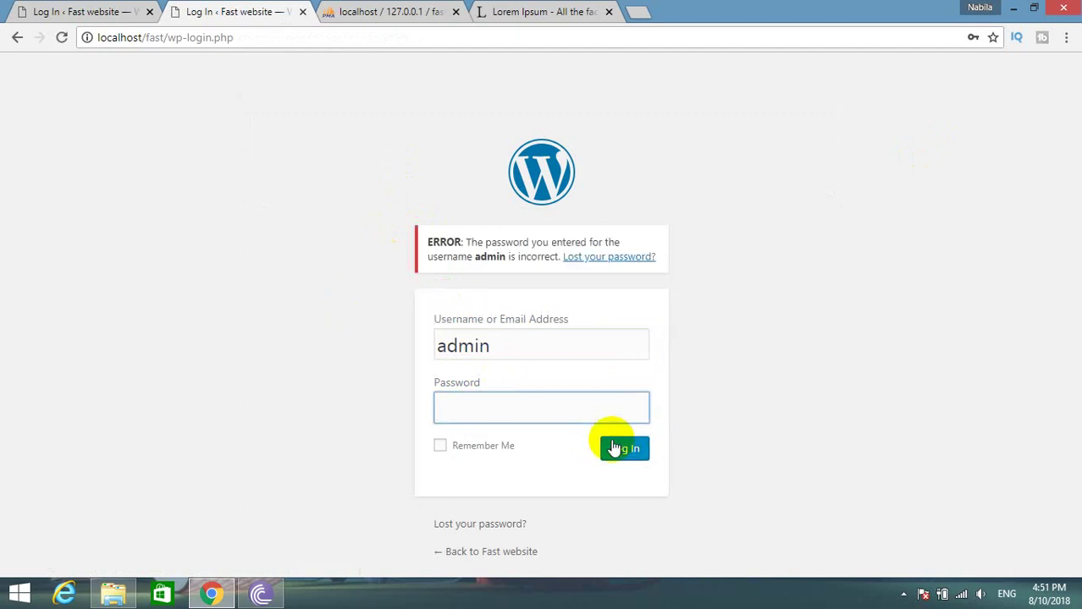
left_click(446, 418)
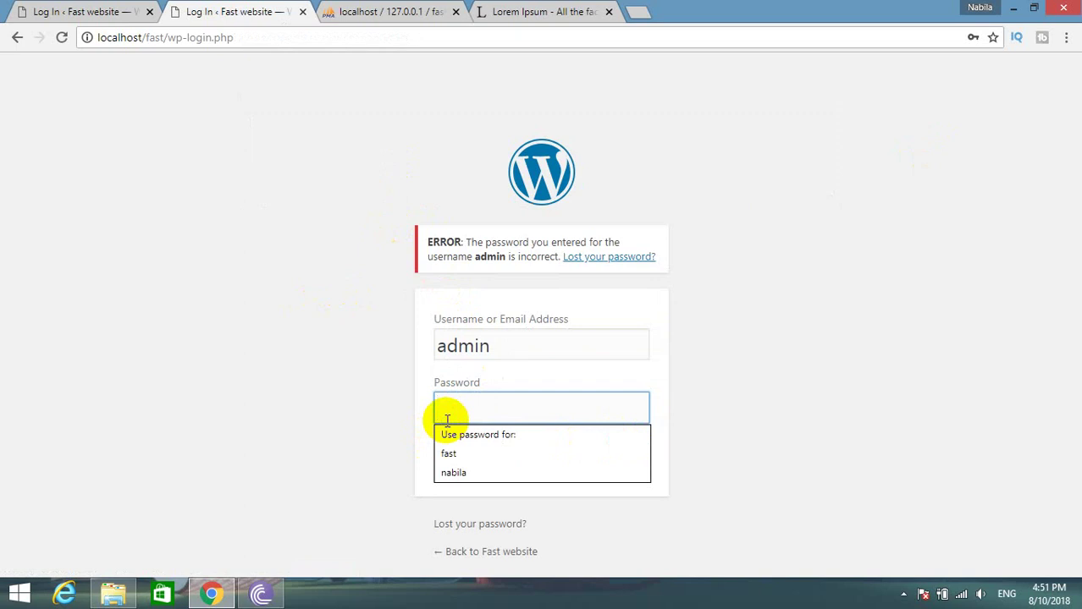
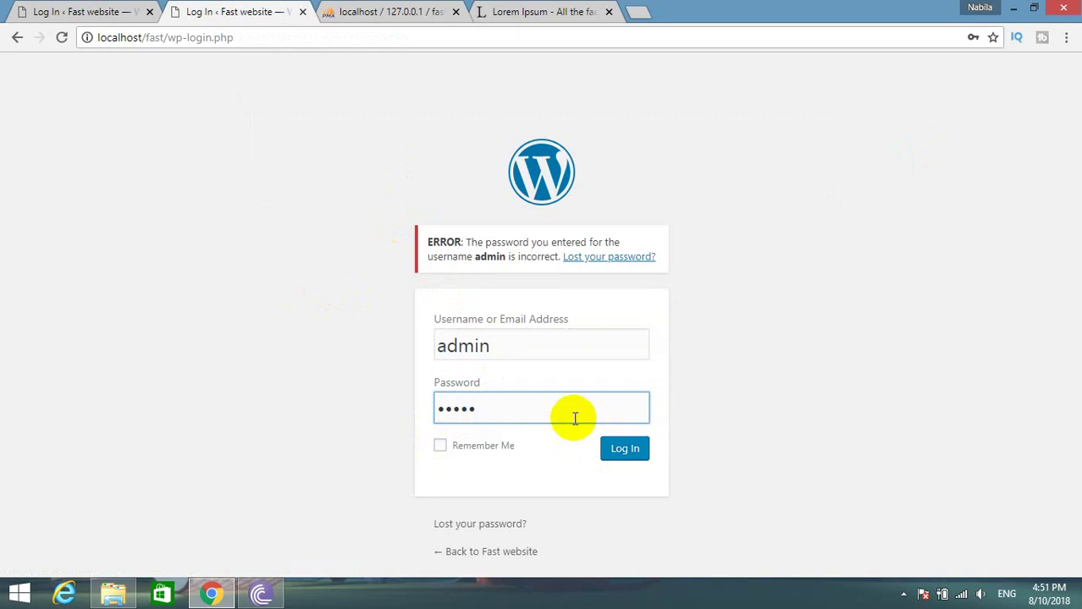
left_click(612, 455)
left_click(612, 456)
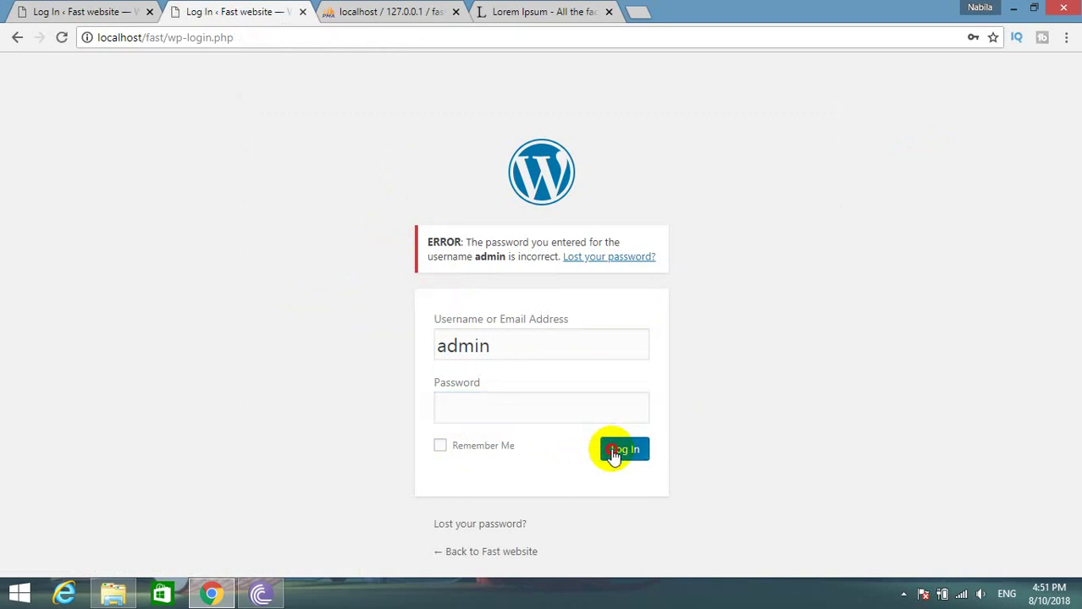
Retry the password once more, then go back to the phpMyAdmin wp_users table.
left_click(512, 398)
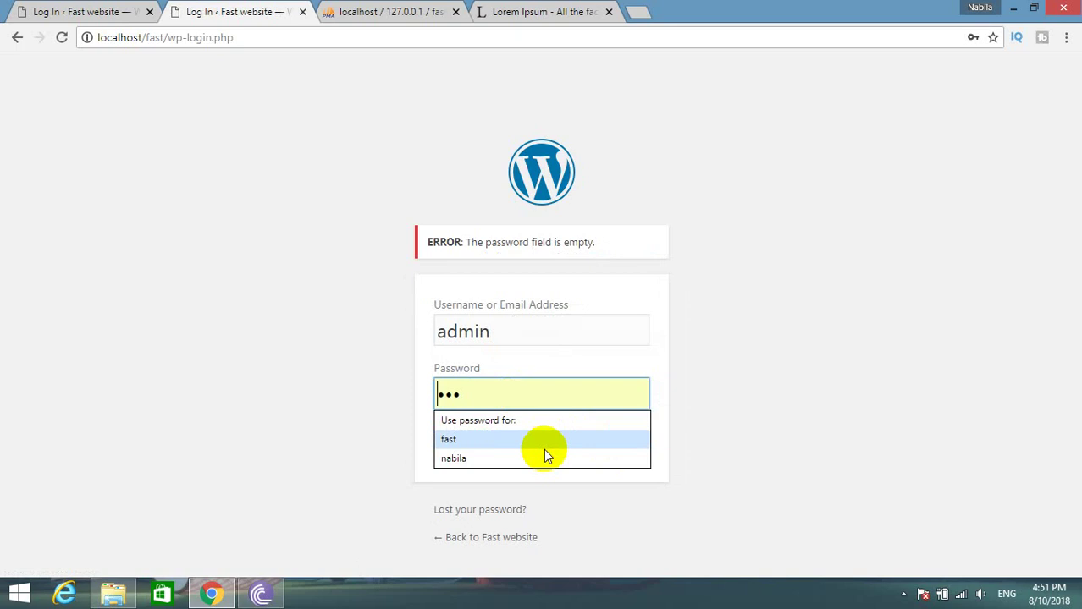
type("admin")
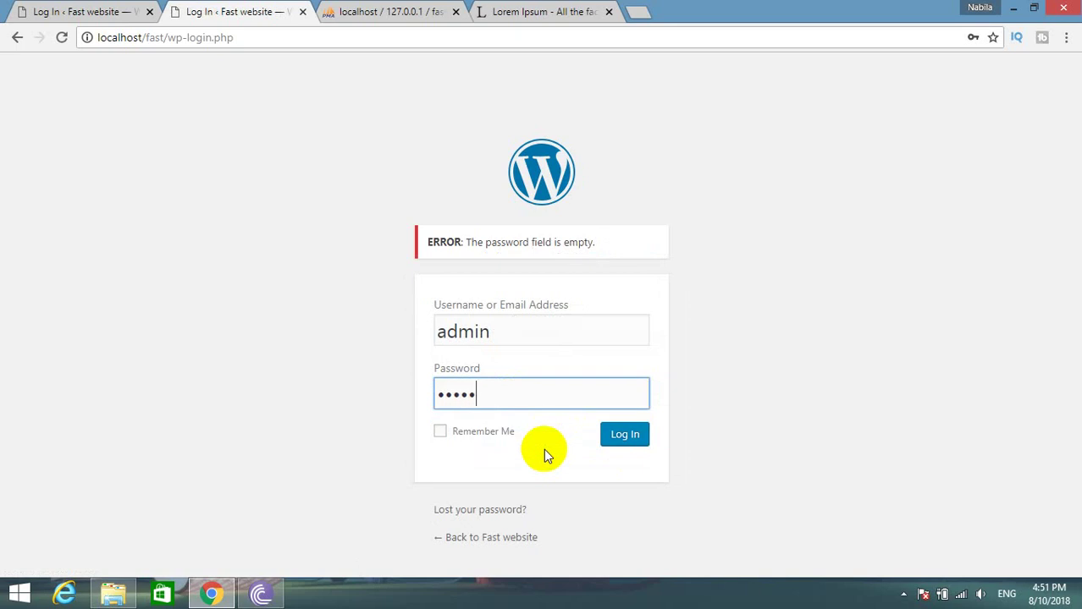
key("Return")
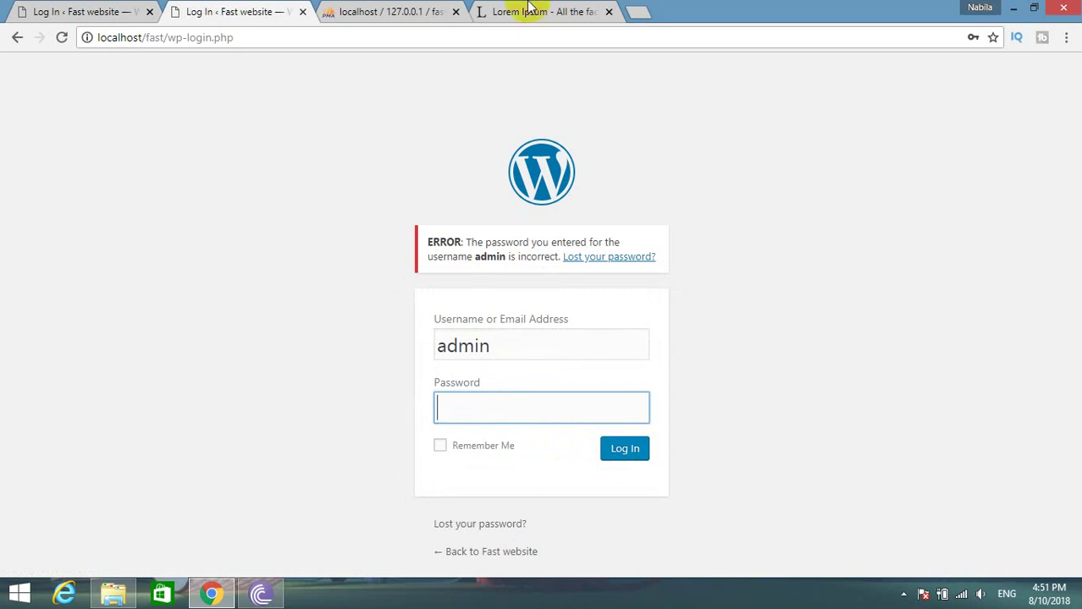
left_click(346, 9)
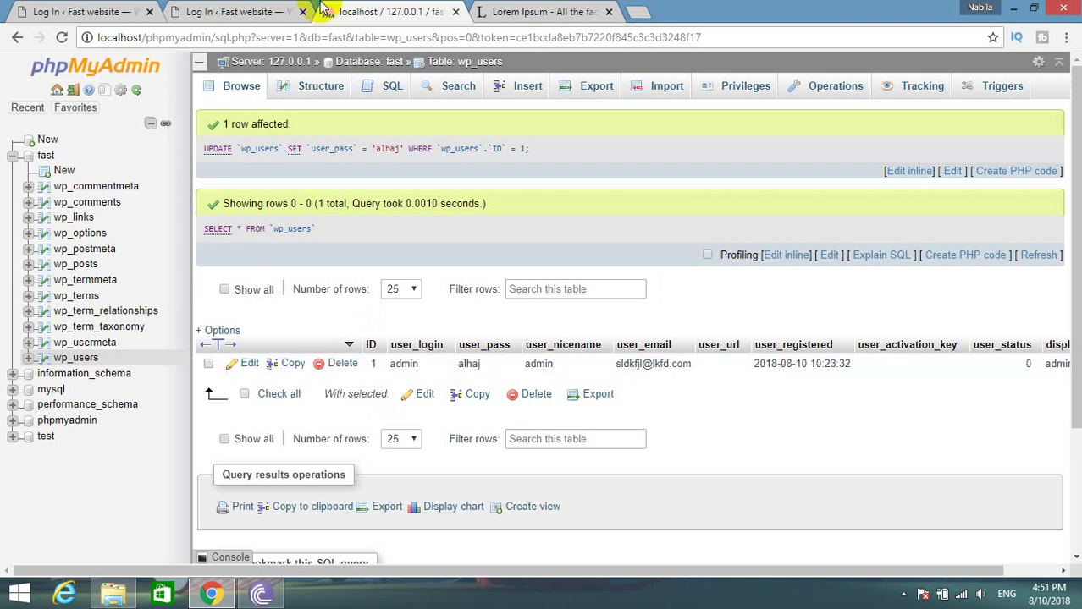
left_click(237, 11)
left_click(452, 416)
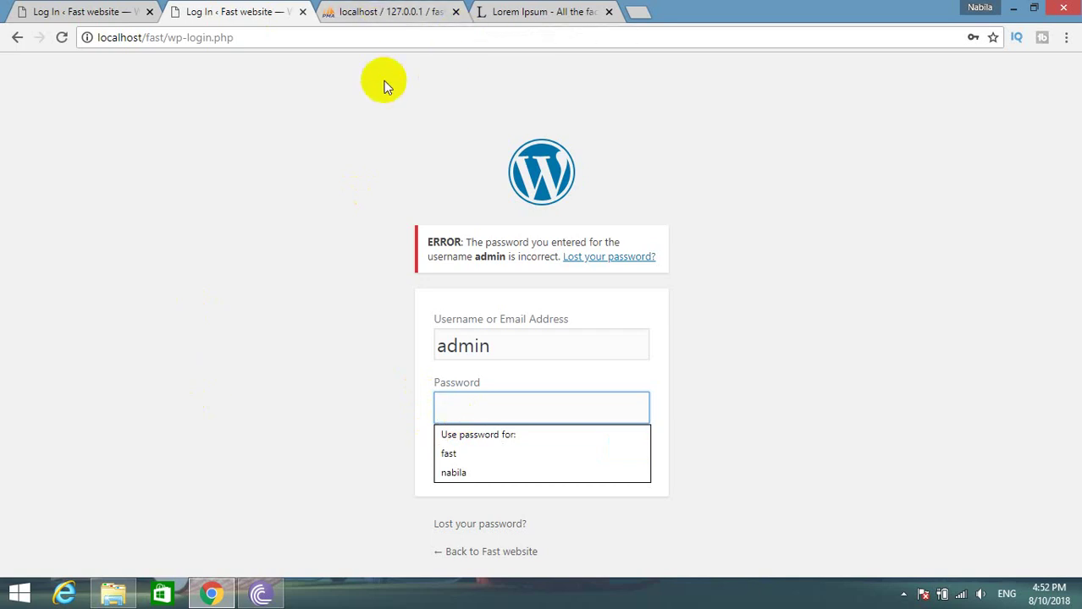
left_click(345, 12)
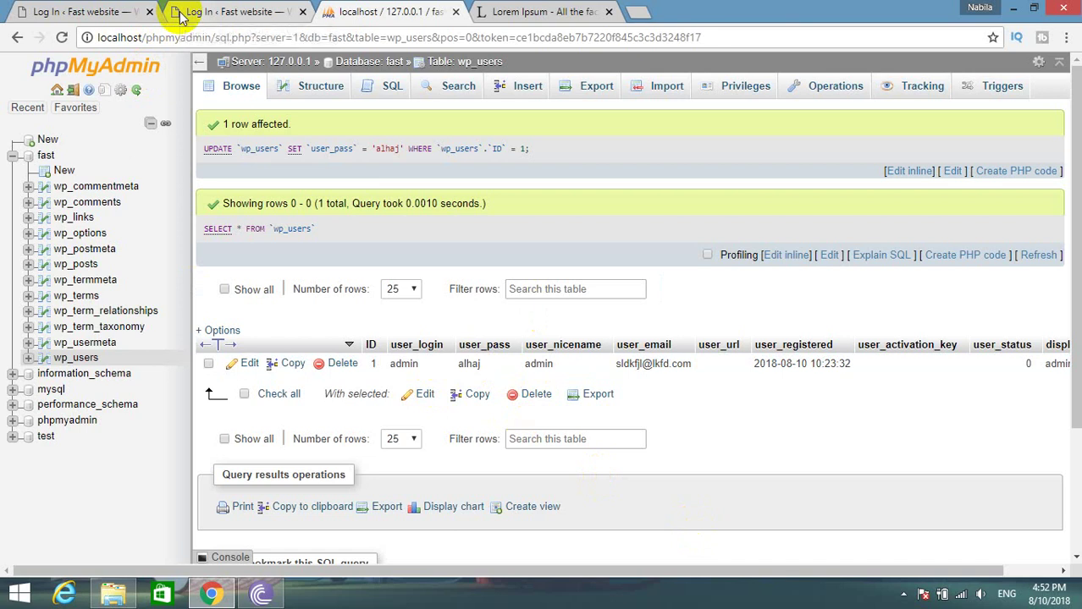
Edit the admin row in wp_users and save its user_pass through the MD5 function.
left_click(249, 364)
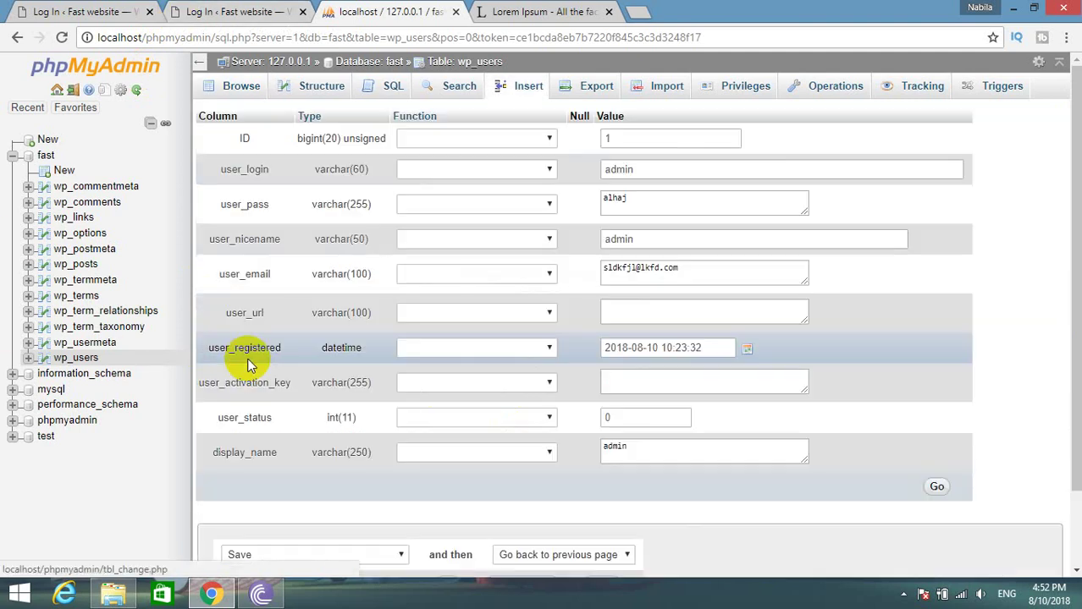
double_click(614, 200)
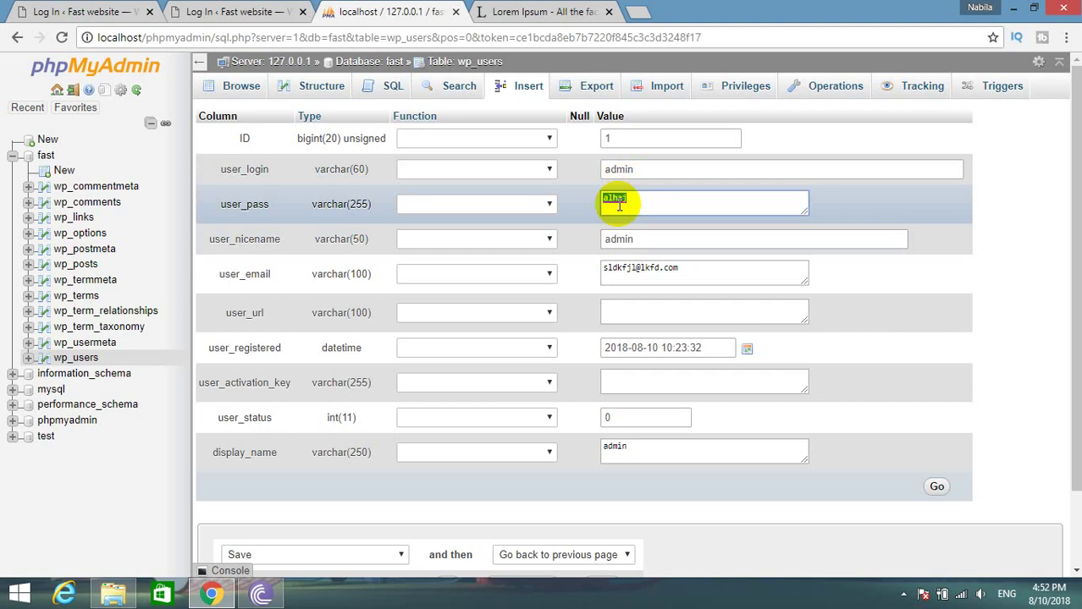
left_click(550, 204)
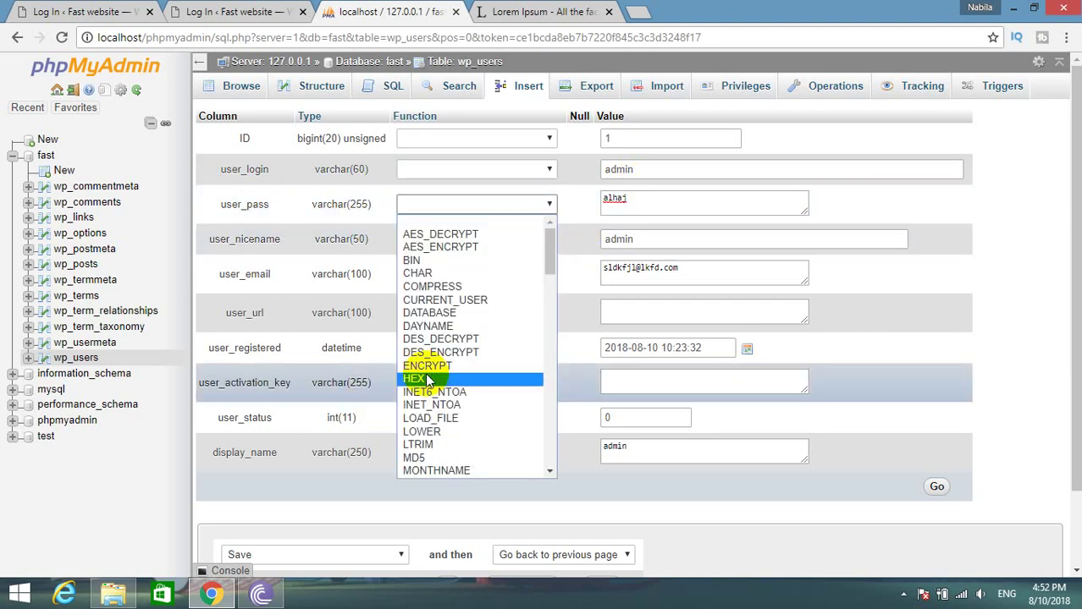
left_click(414, 458)
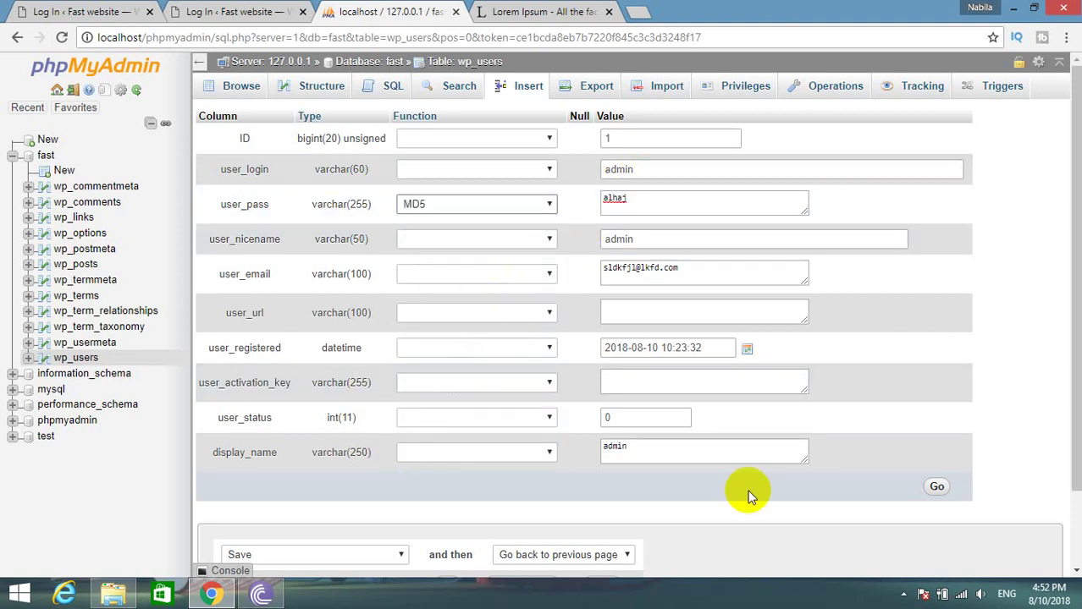
left_click(937, 487)
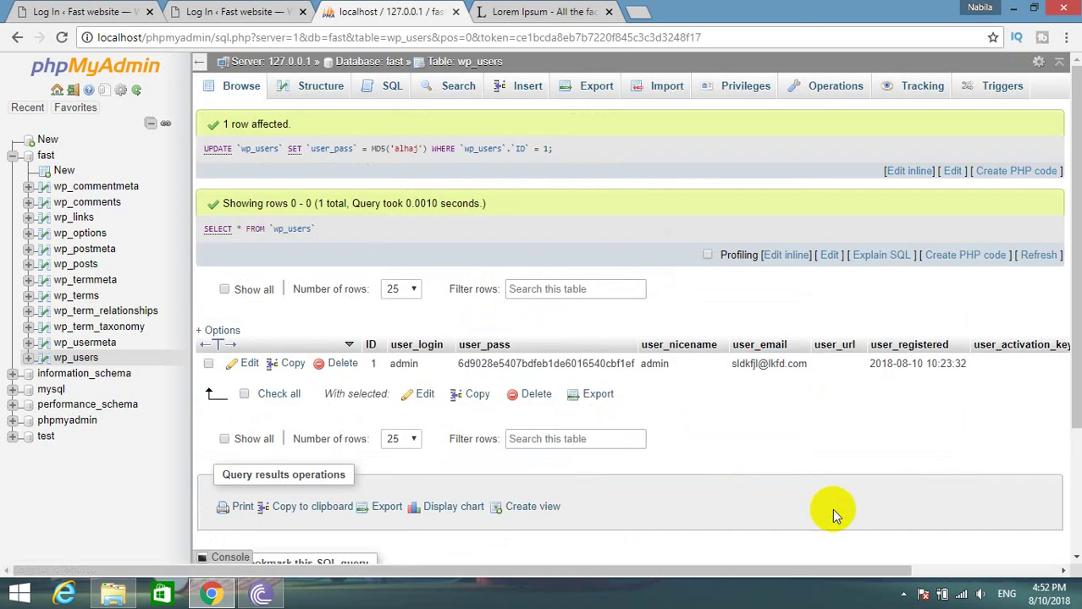
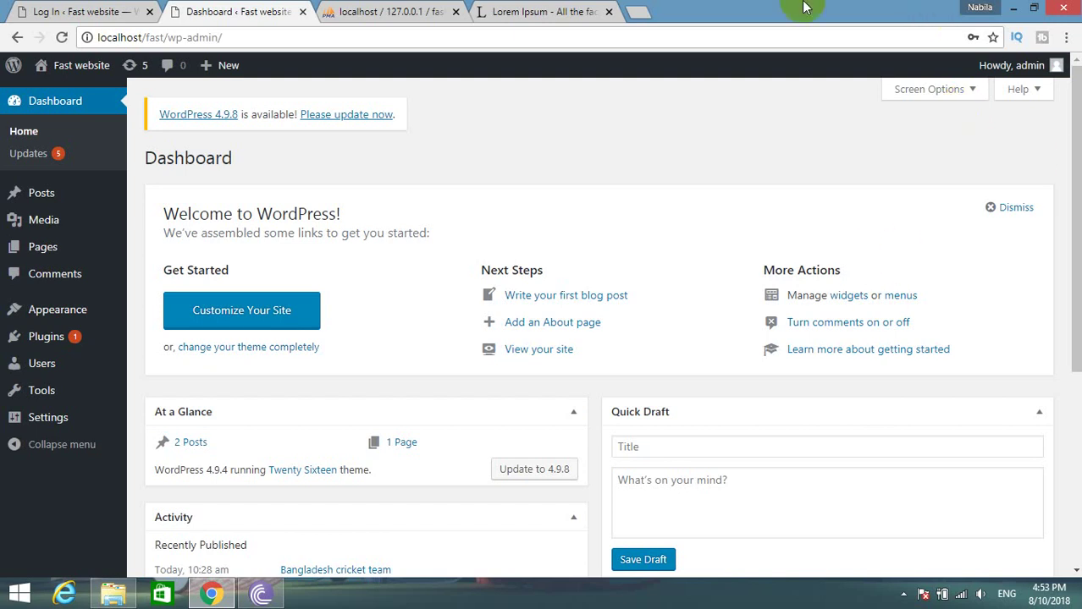
Check the stored password hash in phpMyAdmin's wp_users table and test the WordPress login.
left_click(394, 11)
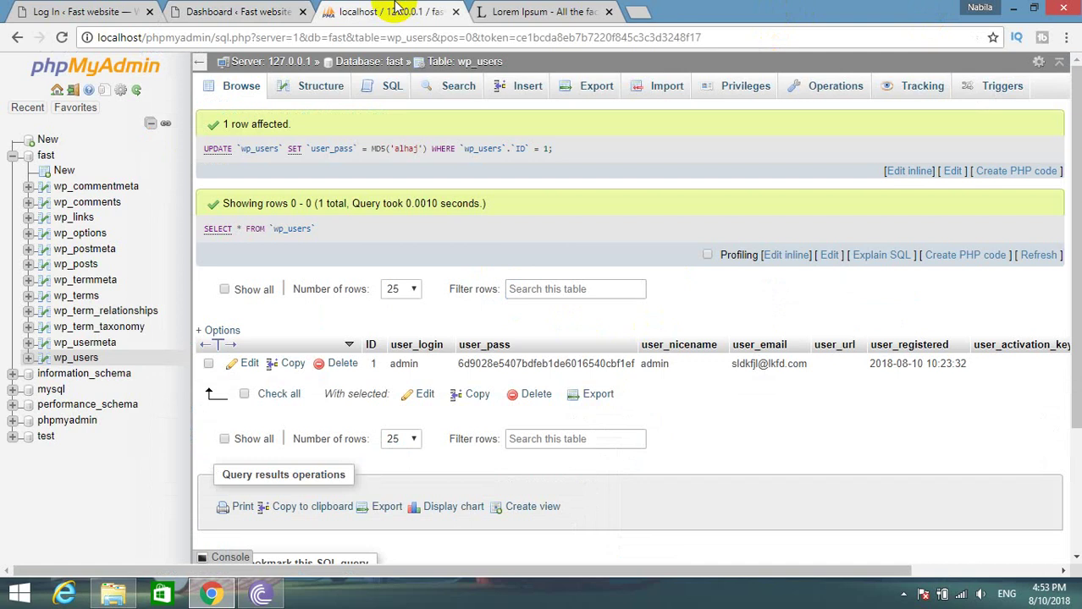
left_click(80, 358)
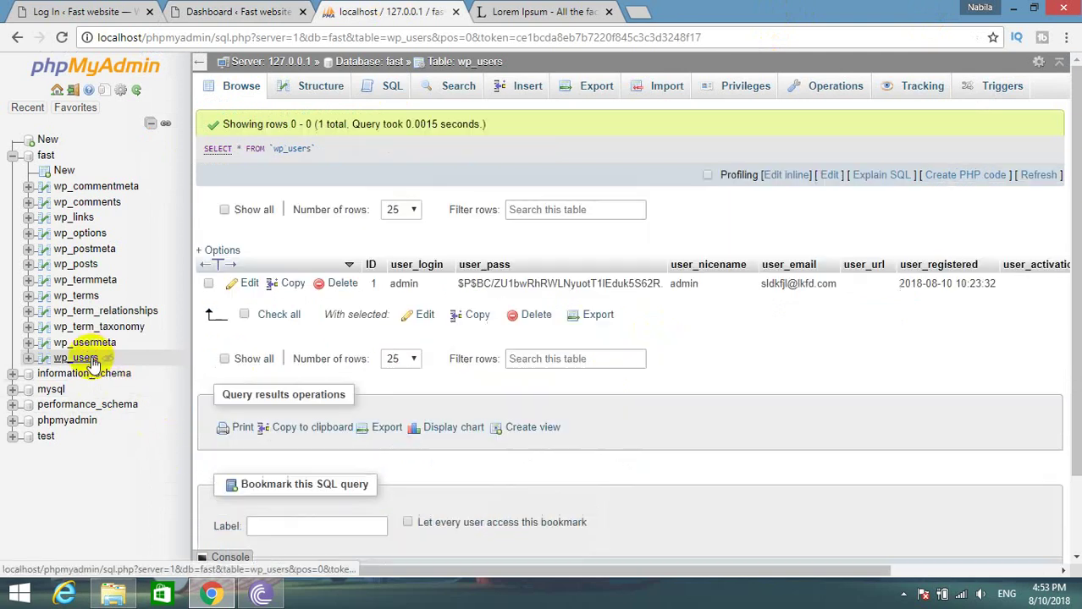
left_click(212, 12)
left_click(68, 11)
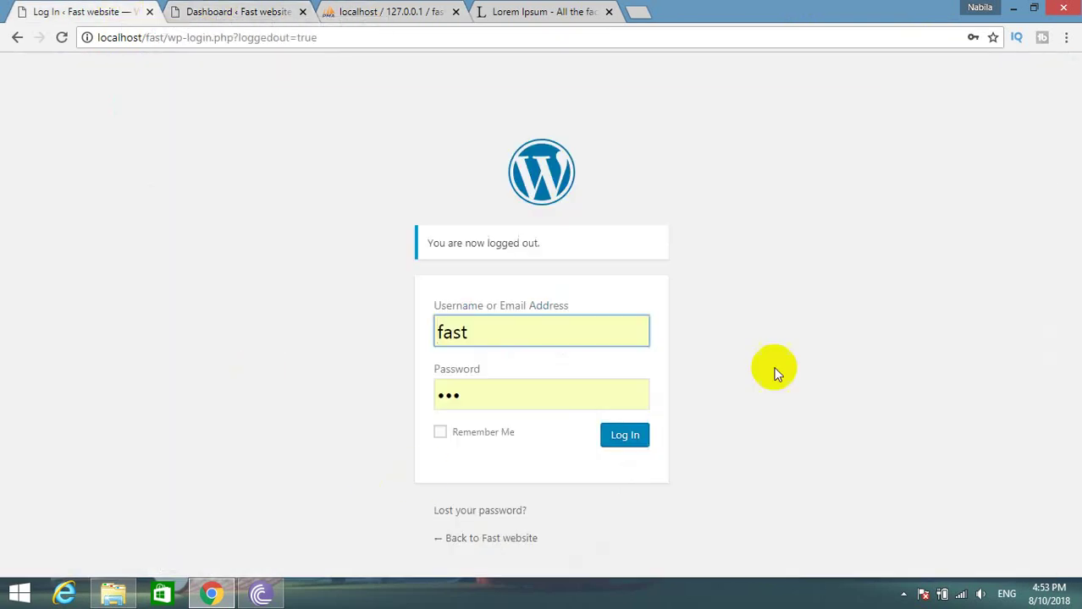
left_click(622, 433)
left_click(237, 11)
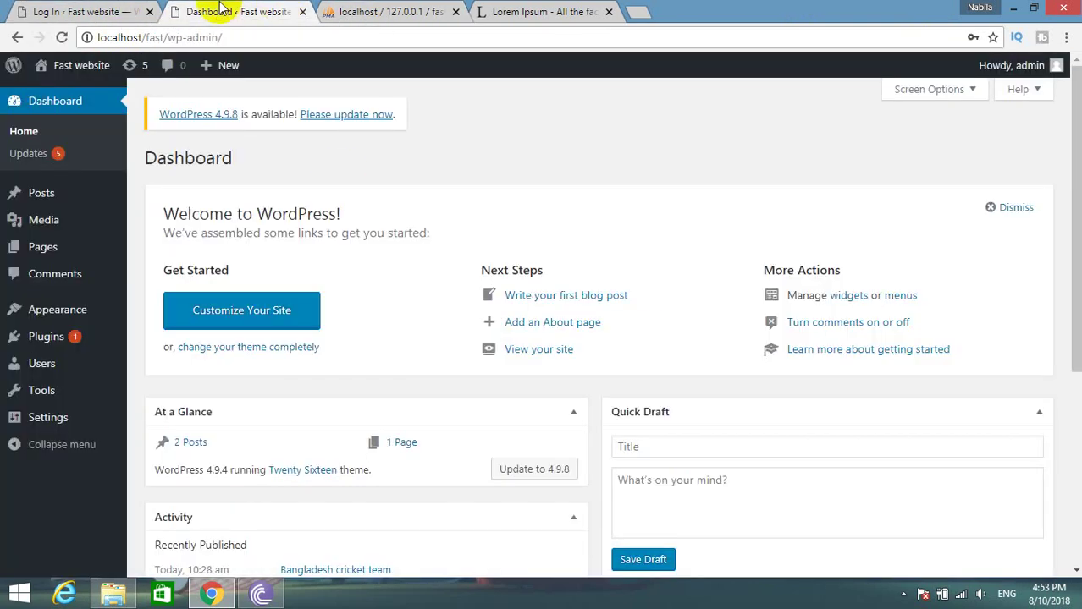
left_click(149, 11)
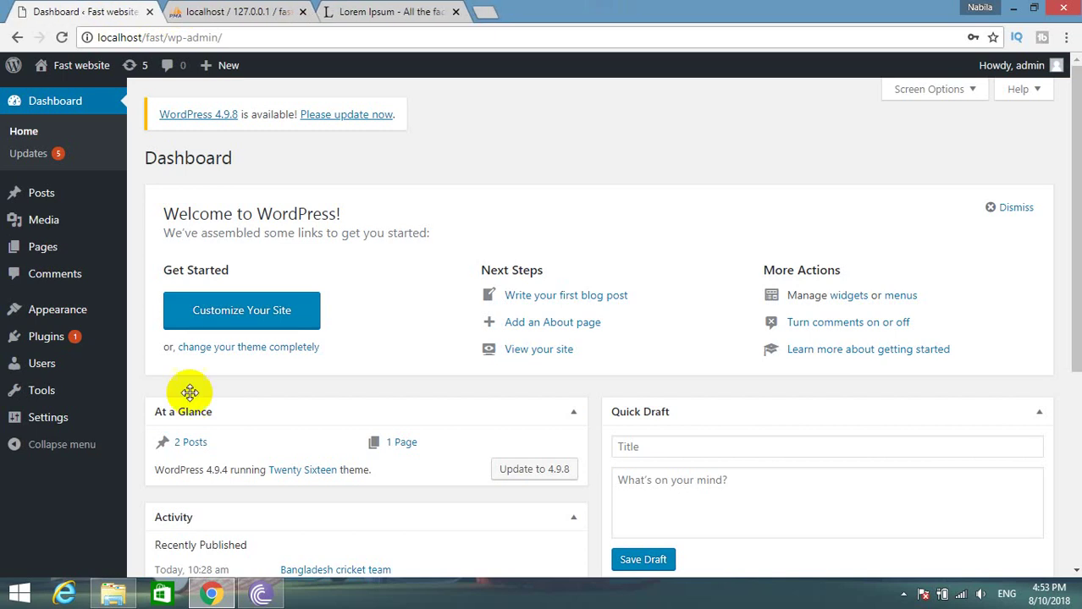
Start a new user under Users > Add New, entering a username and e-mail address.
left_click(83, 367)
left_click(225, 157)
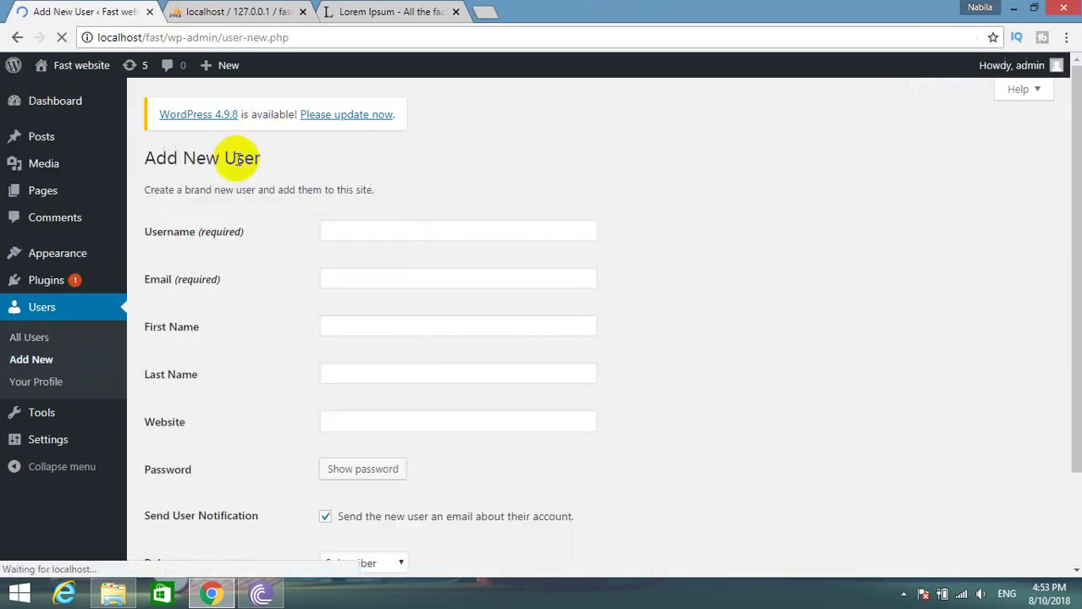
left_click(363, 223)
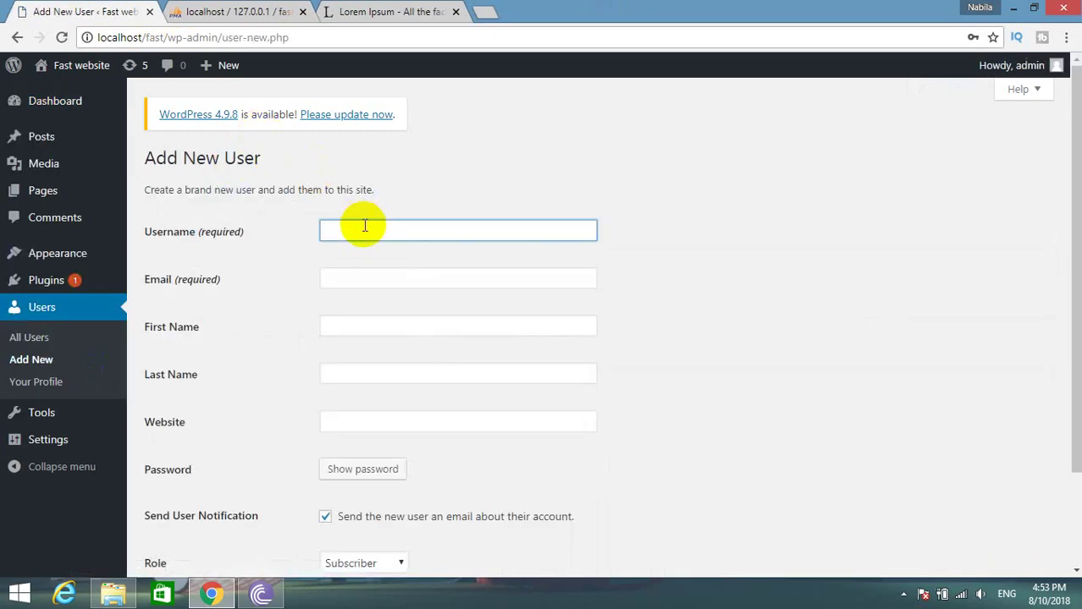
type("alhaj")
key("Tab")
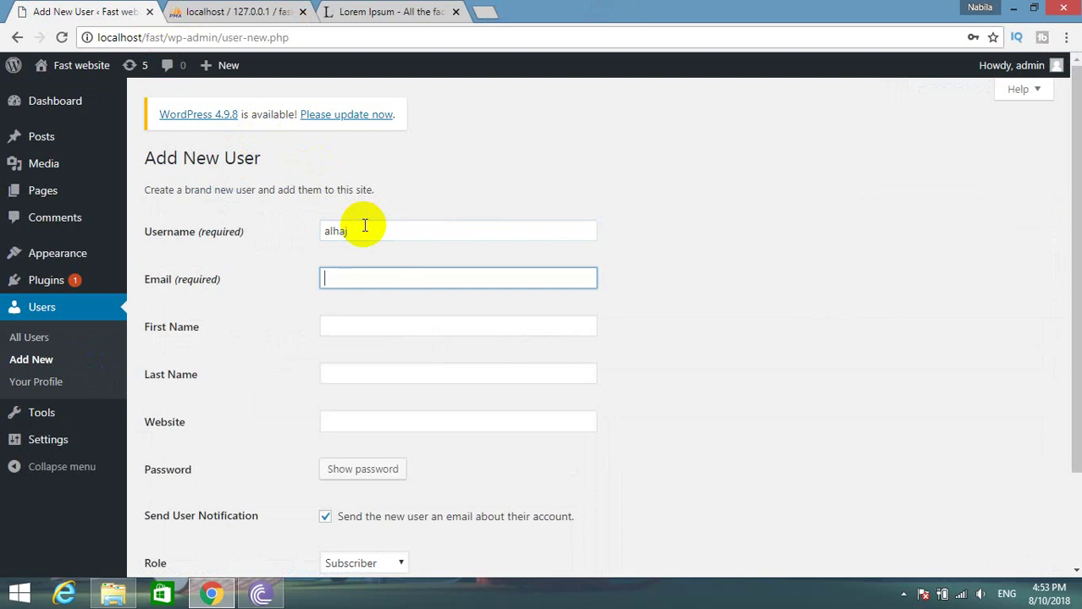
Fill in the new user's first name, last name and website fields.
key("Tab")
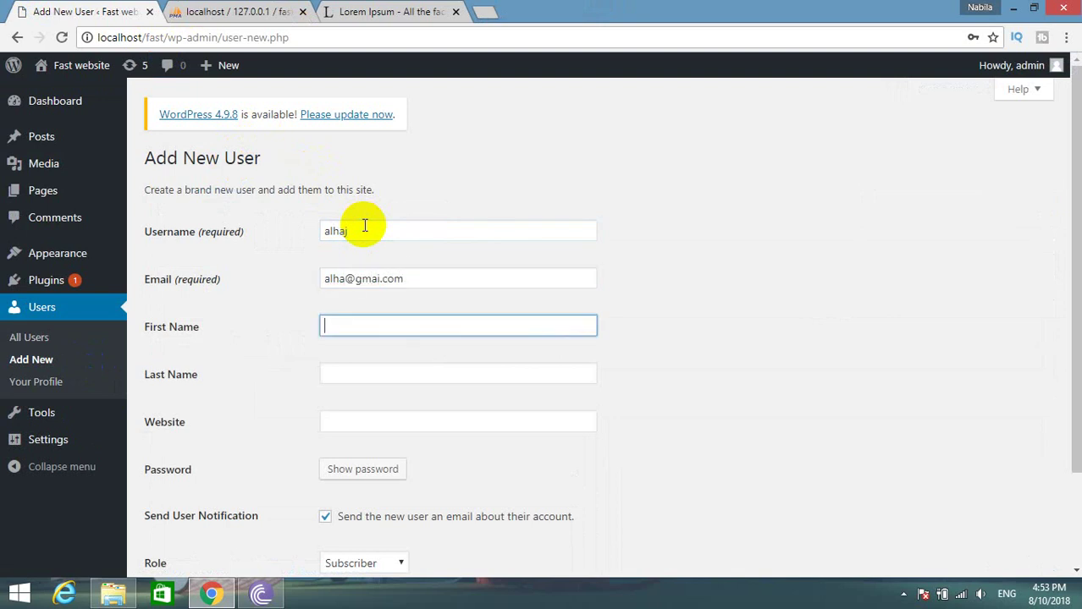
type("dkfj")
key("Tab")
type("dskl")
key("Tab")
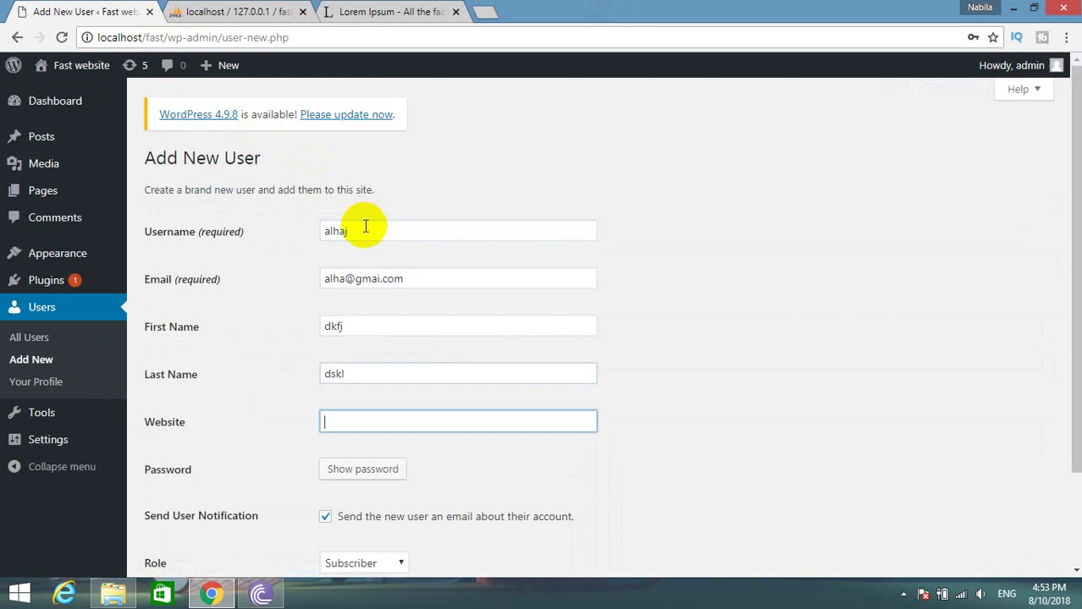
type("dkfj.cnm")
key("BackSpace")
key("BackSpace")
key("BackSpace")
key("BackSpace")
key("BackSpace")
key("BackSpace")
key("BackSpace")
key("BackSpace")
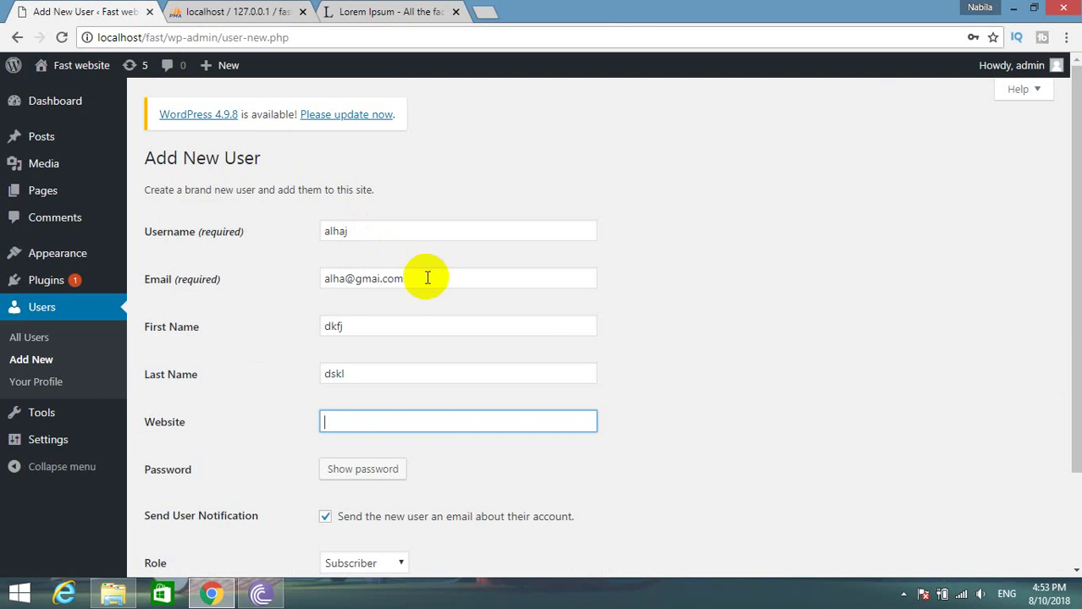
Set a short weak password and confirm using the weak password.
left_click(327, 469)
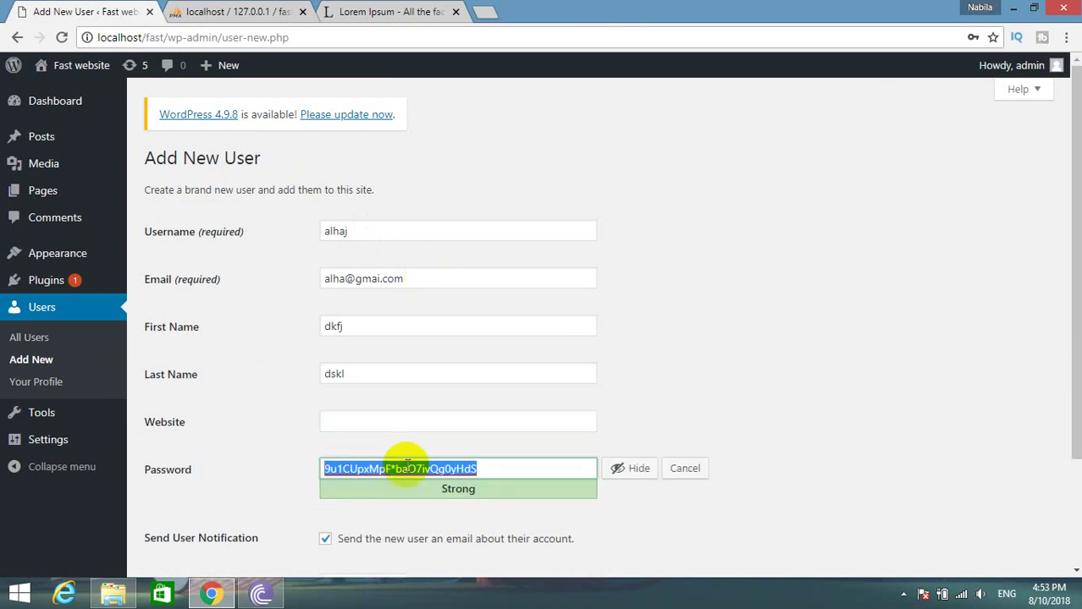
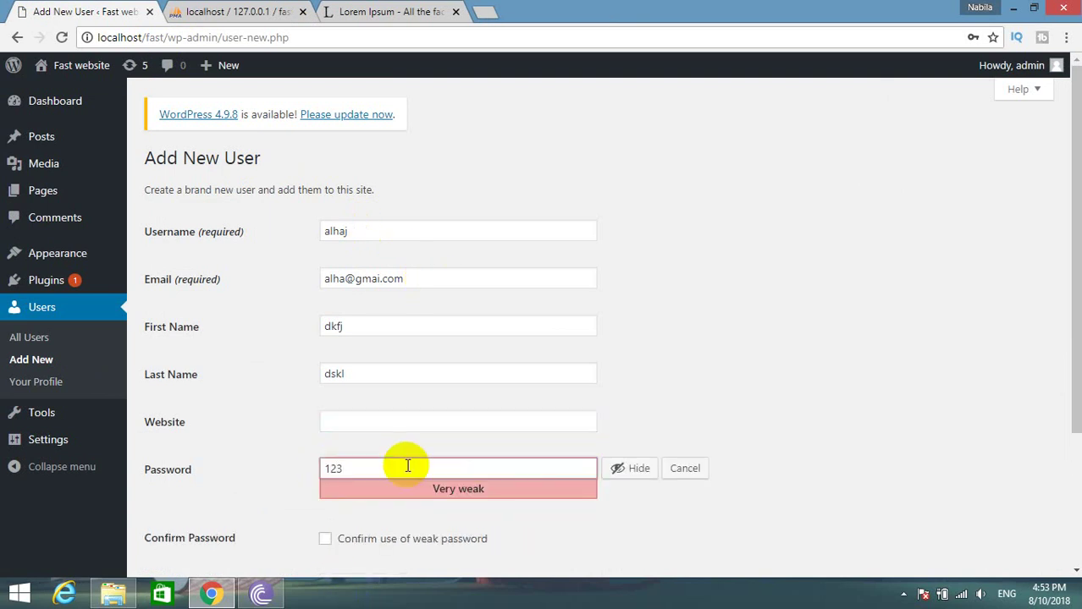
left_click(336, 539)
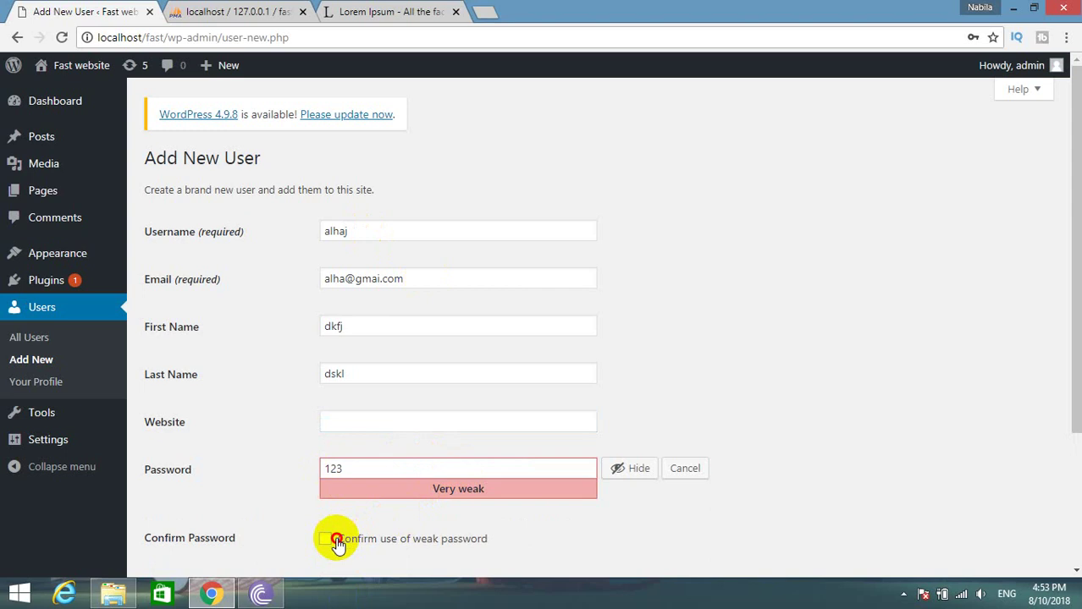
Change the new user's role from Subscriber to Administrator and add the user.
scroll(336, 546, "down", 1)
scroll(336, 546, "down", 2)
left_click(361, 445)
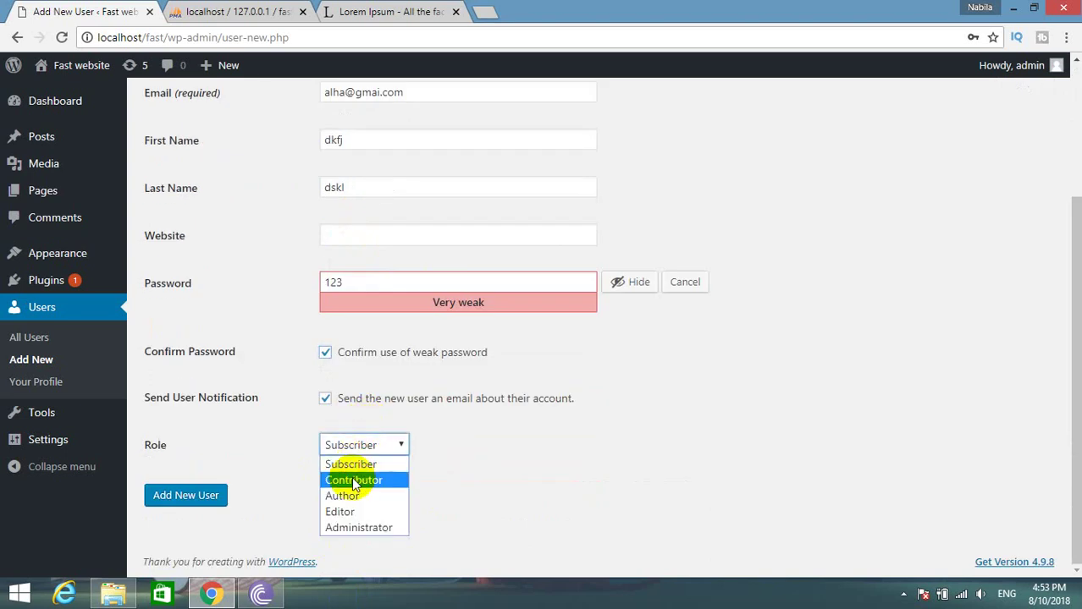
left_click(356, 466)
left_click(363, 446)
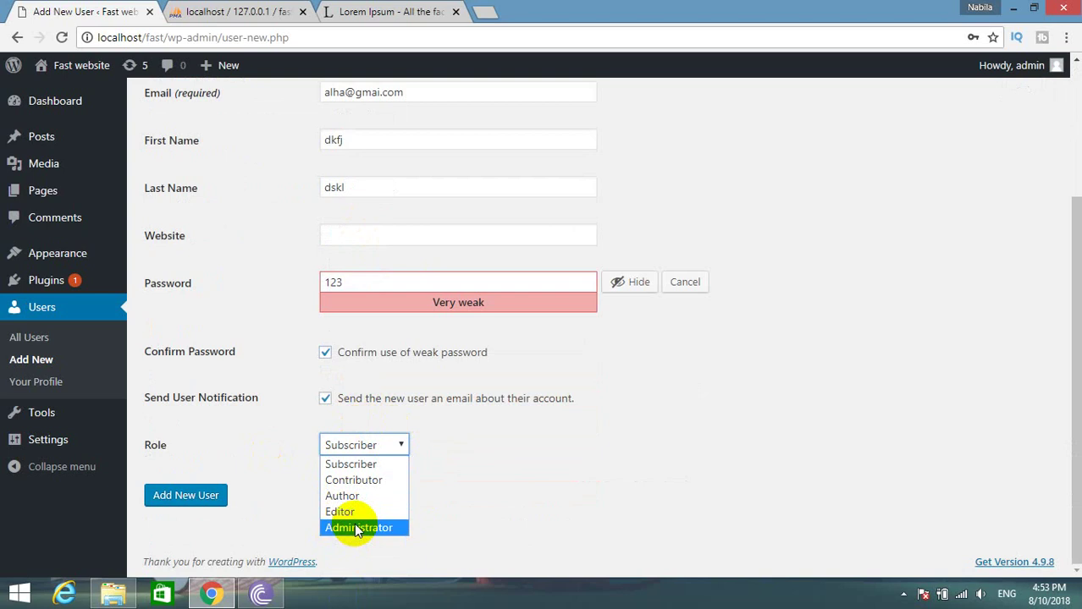
left_click(357, 470)
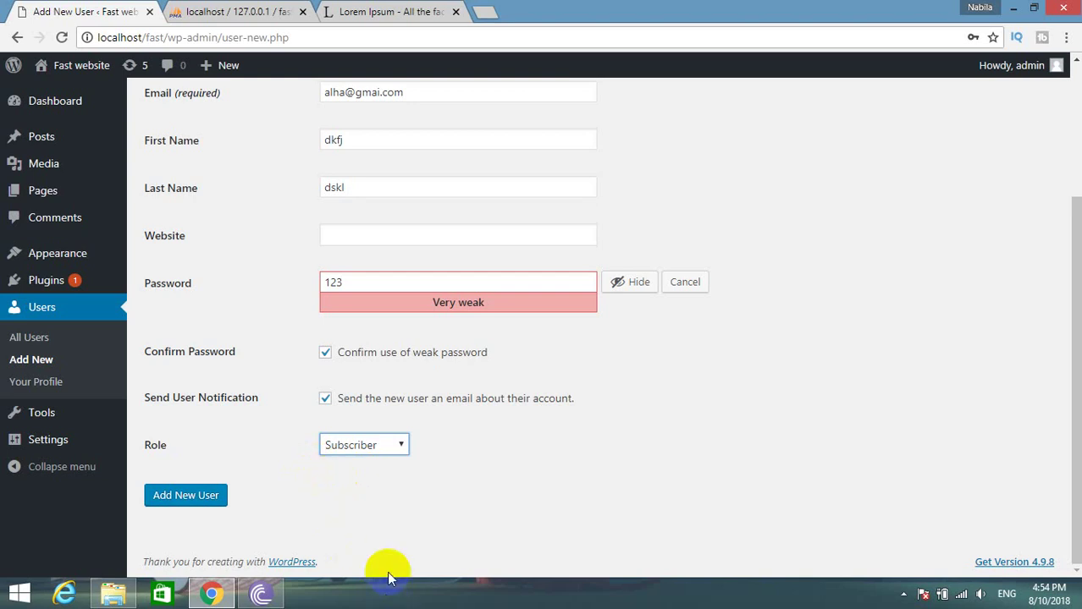
left_click(365, 450)
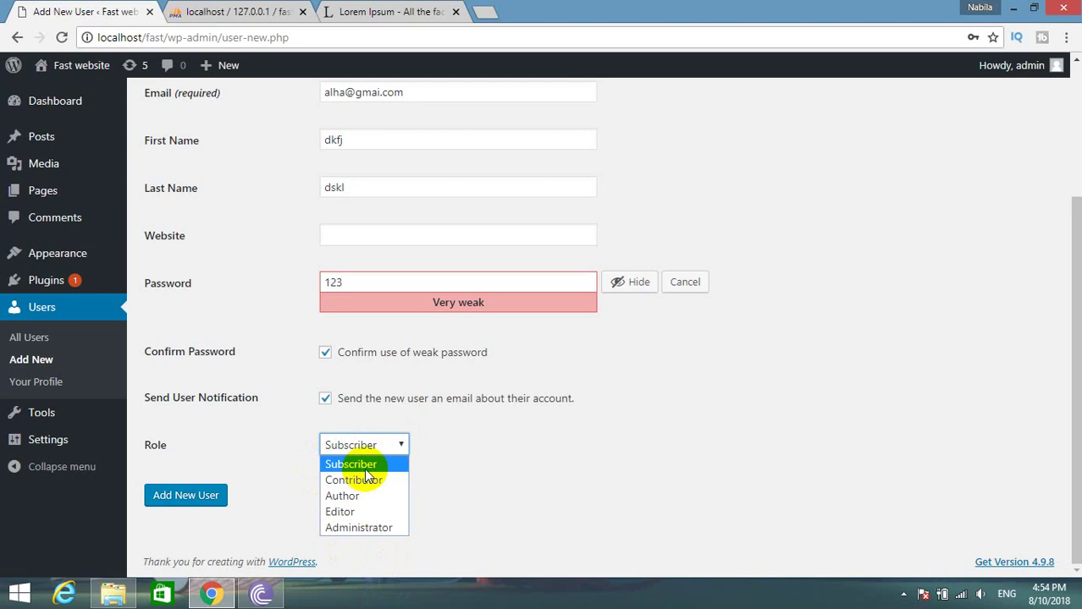
left_click(365, 469)
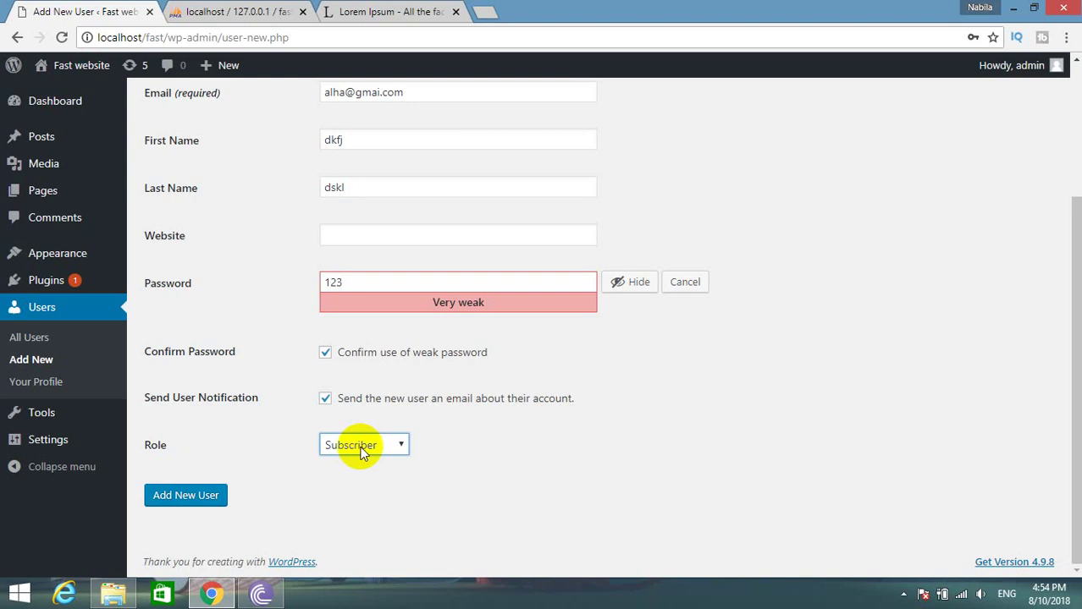
left_click(359, 448)
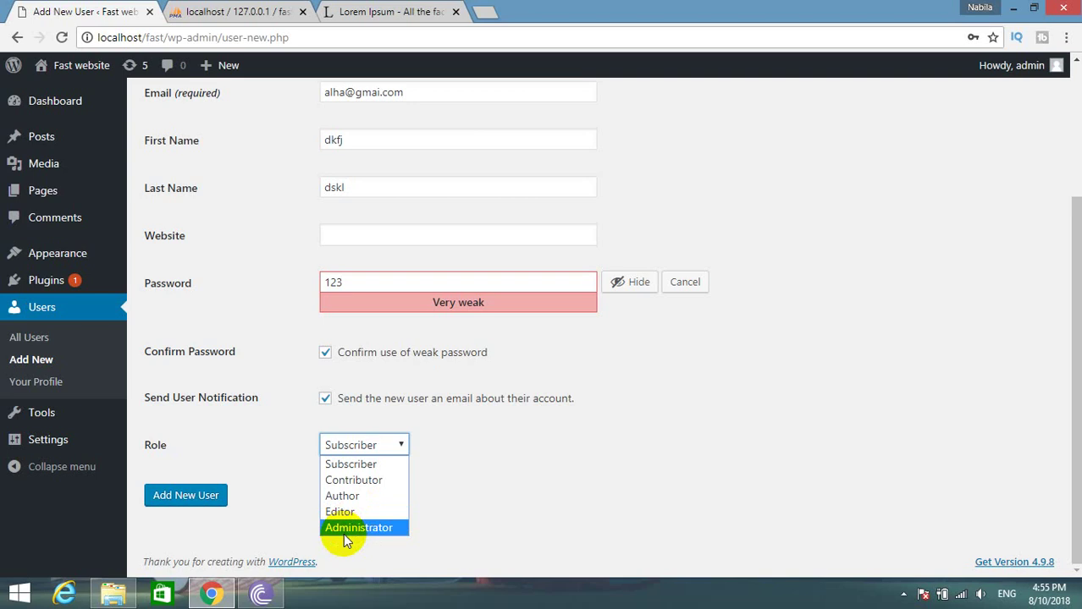
left_click(343, 464)
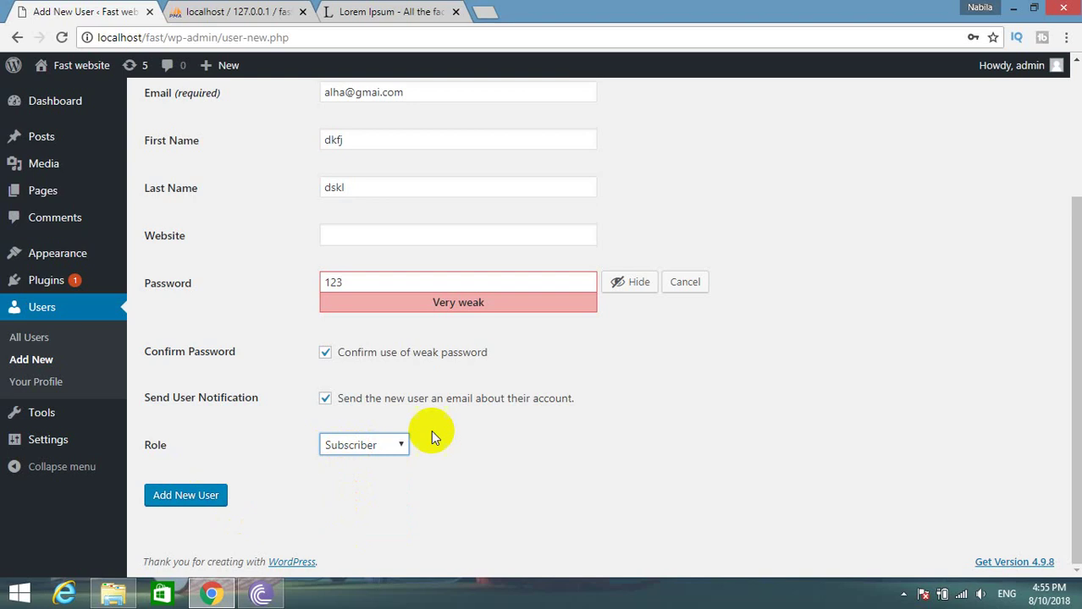
left_click(357, 443)
left_click(357, 526)
left_click(178, 508)
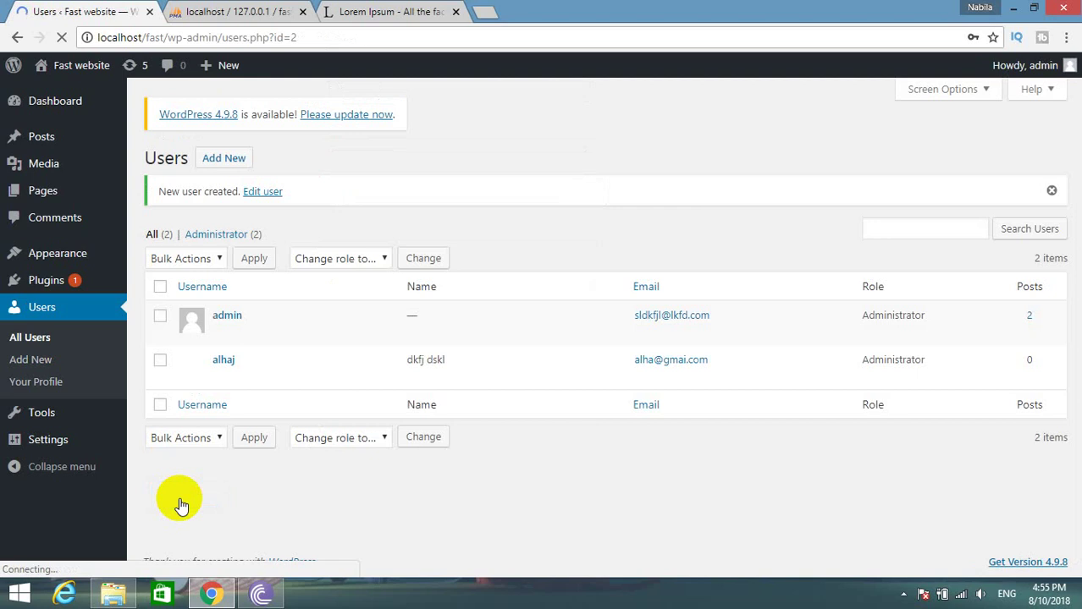
Refresh phpMyAdmin's wp_users table and locate the new user's login name.
left_click(240, 11)
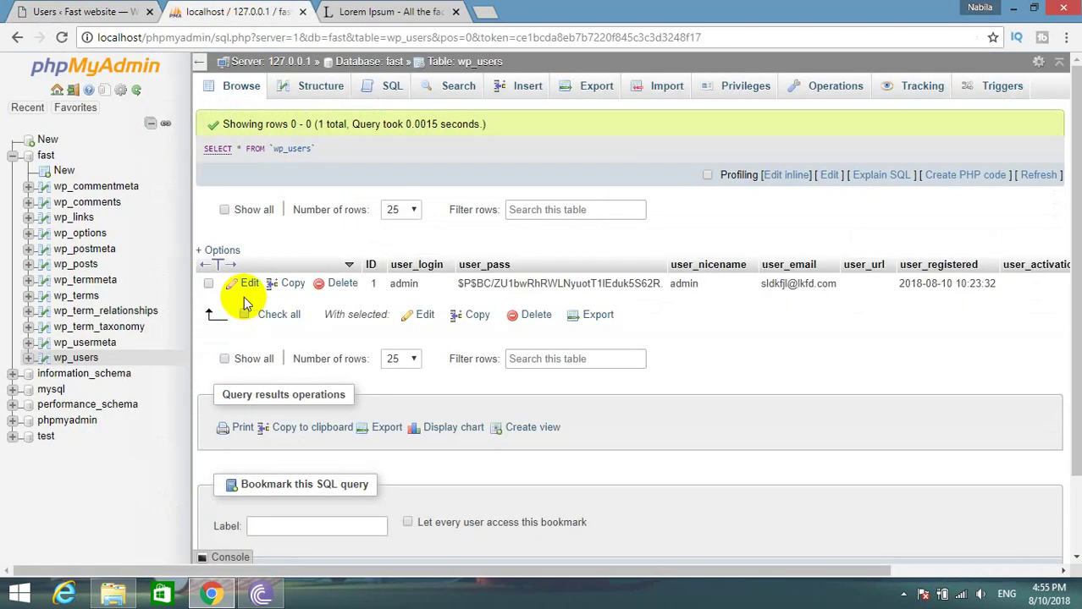
left_click(98, 349)
left_click(80, 357)
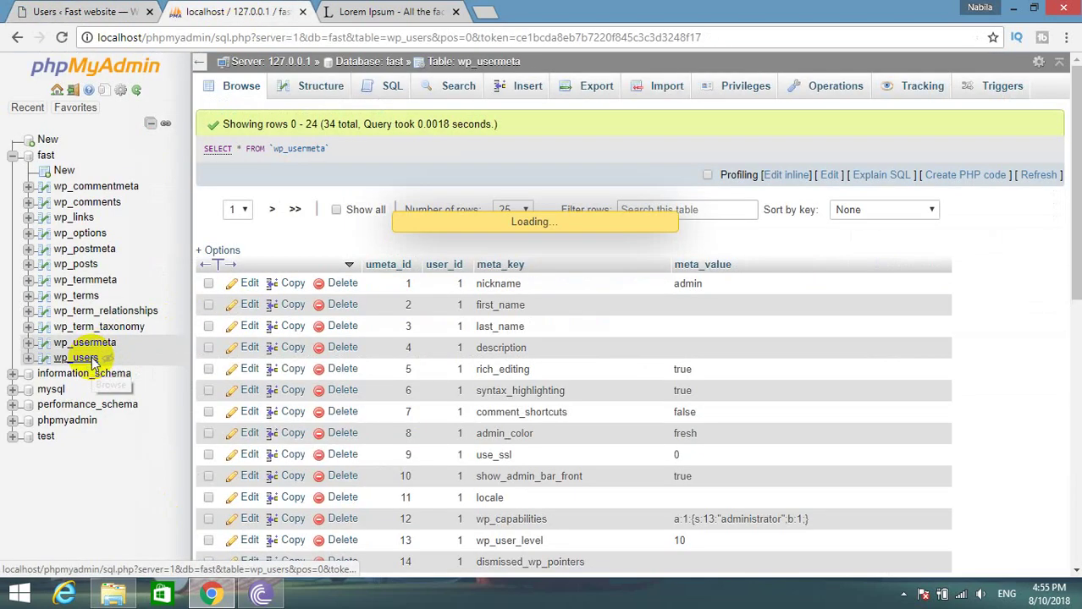
double_click(396, 306)
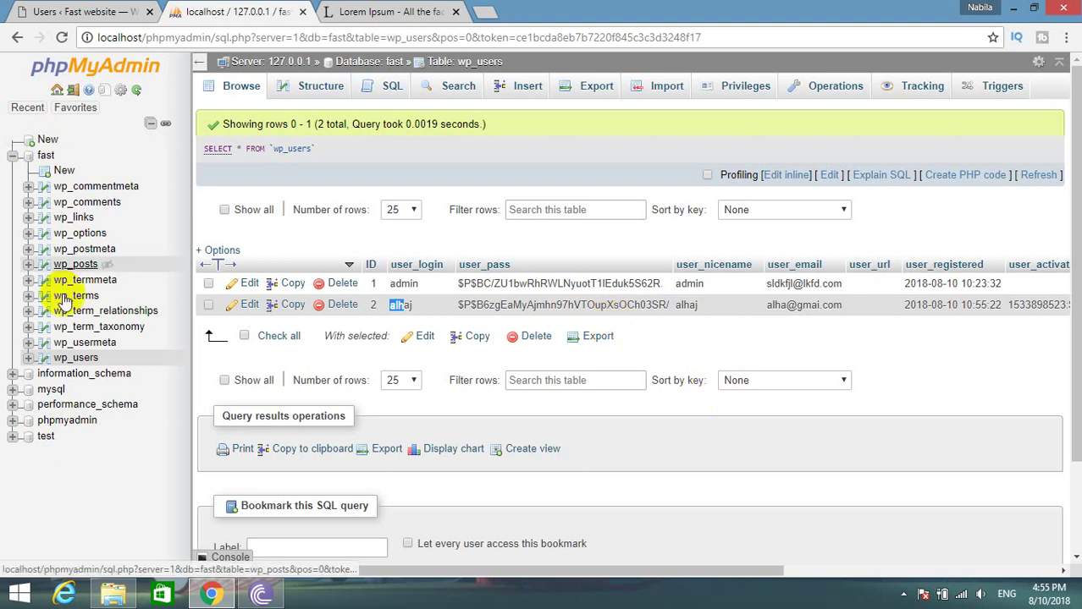
Inspect the siteurl and home values in wp_options, then close the phpMyAdmin tab.
left_click(94, 237)
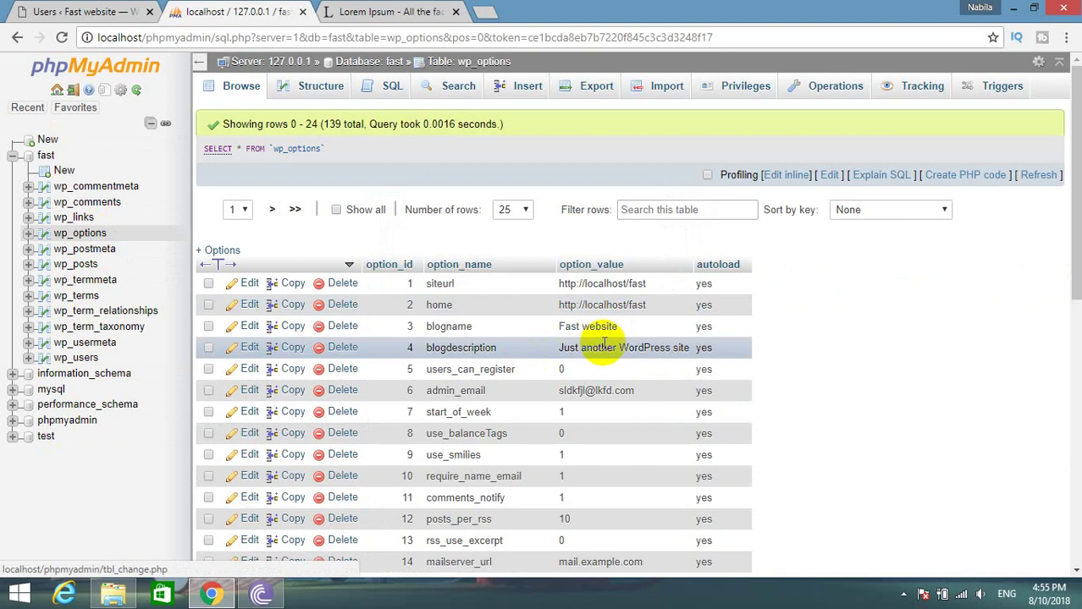
left_click(674, 306)
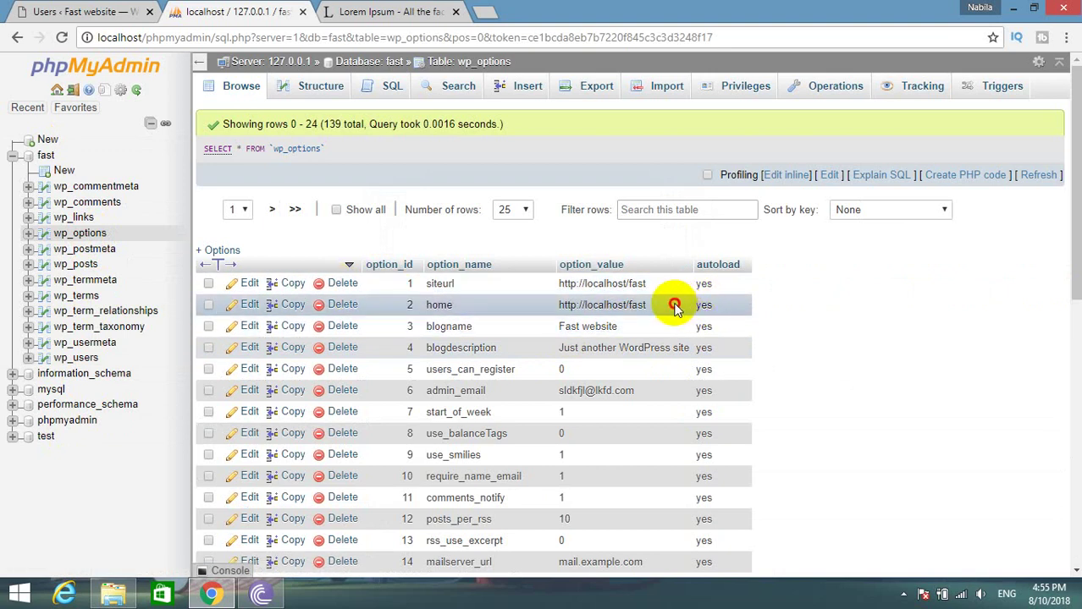
left_click_drag(674, 306, 215, 288)
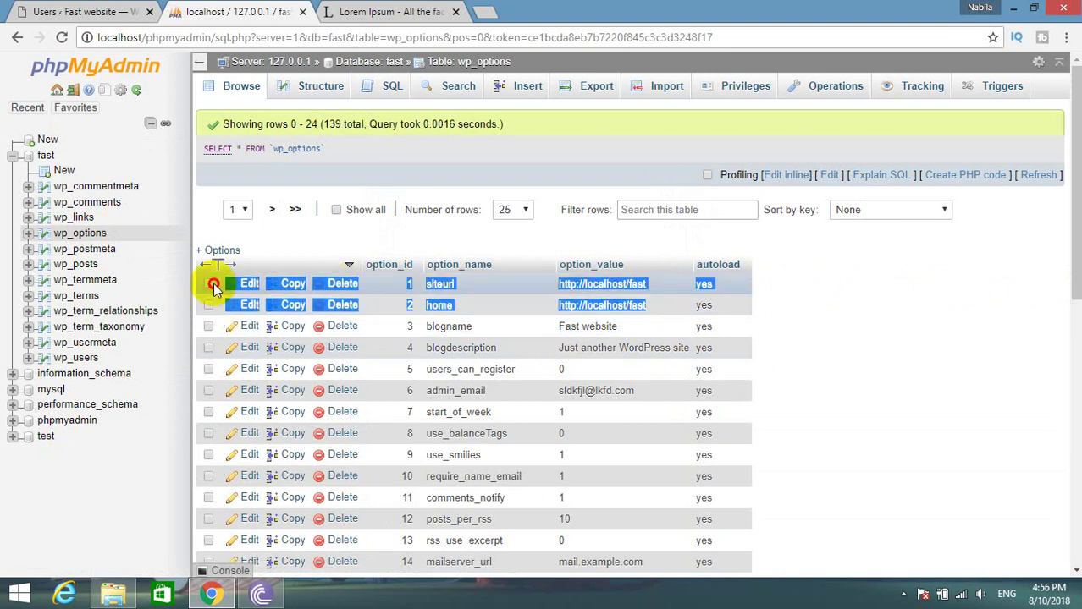
left_click(744, 281)
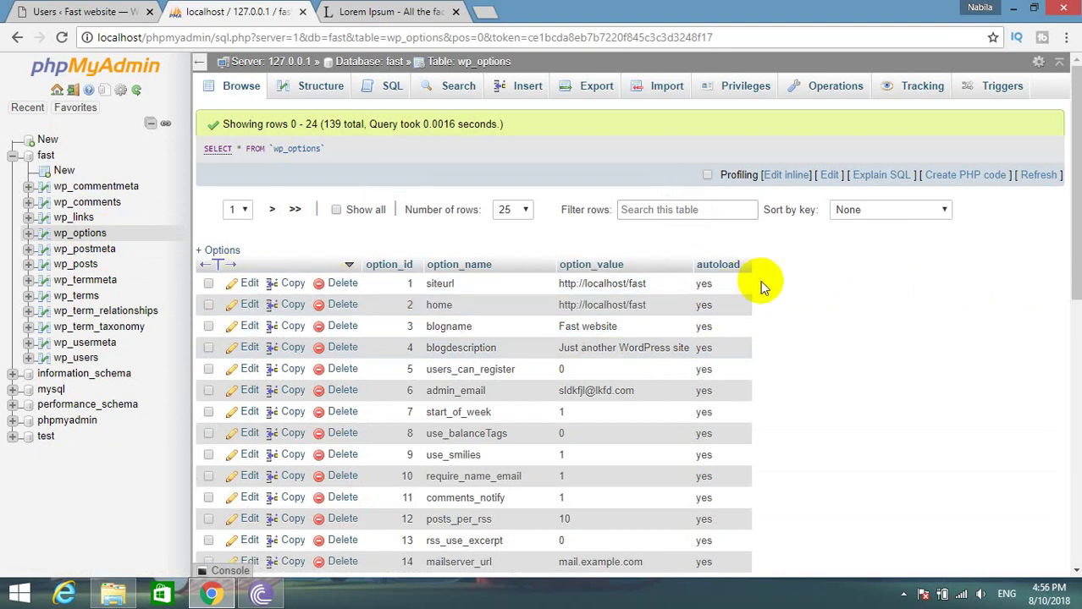
left_click(304, 13)
Tick Akismet Anti-Spam and Hello Dolly on the Plugins page and apply the Delete bulk action.
left_click(305, 13)
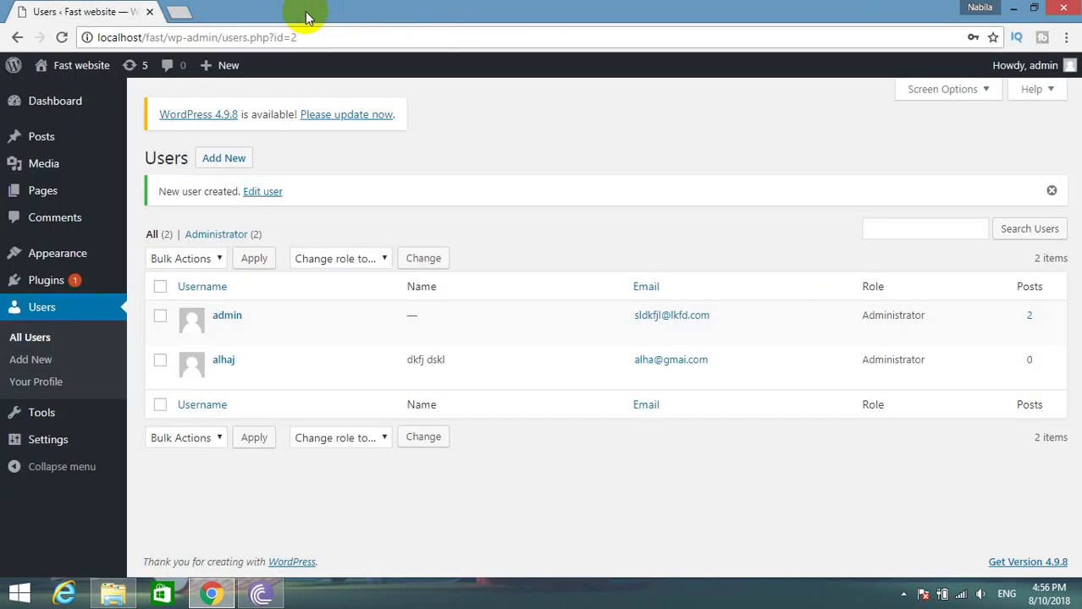
left_click(51, 292)
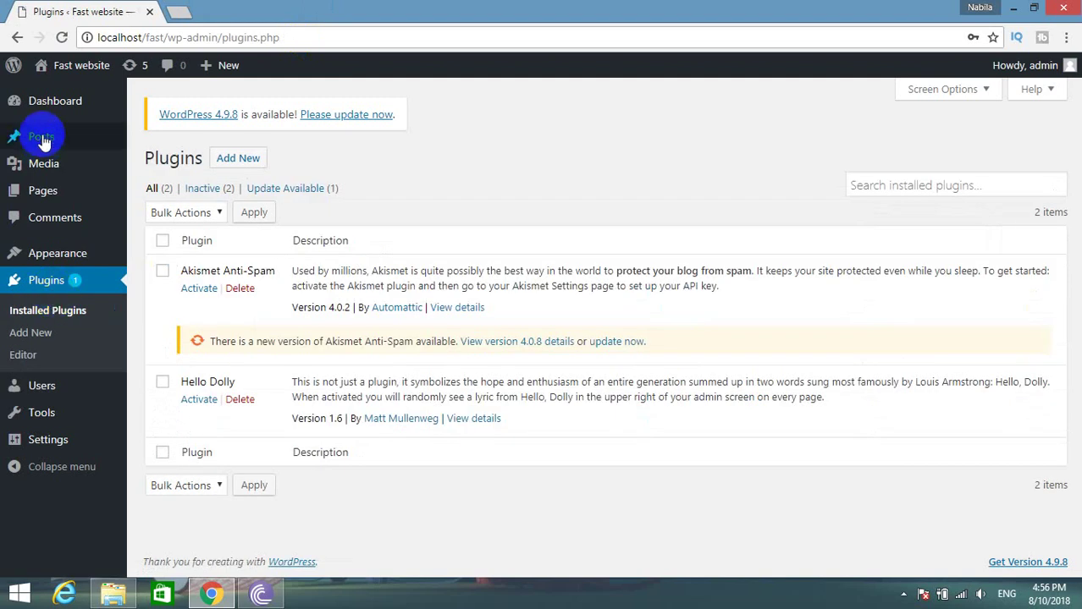
mouse_move(58, 414)
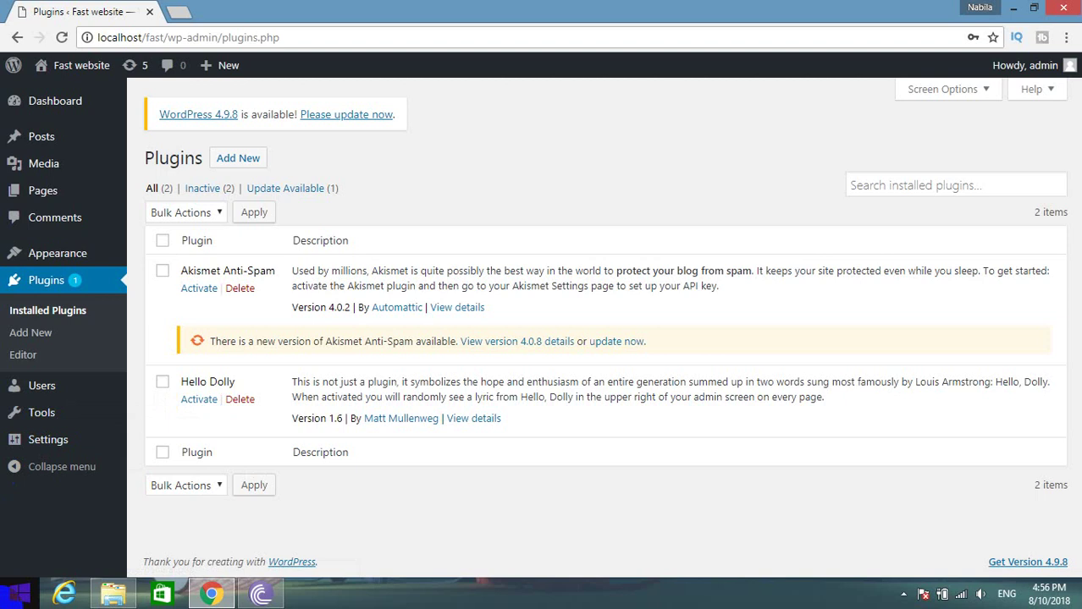
left_click(162, 271)
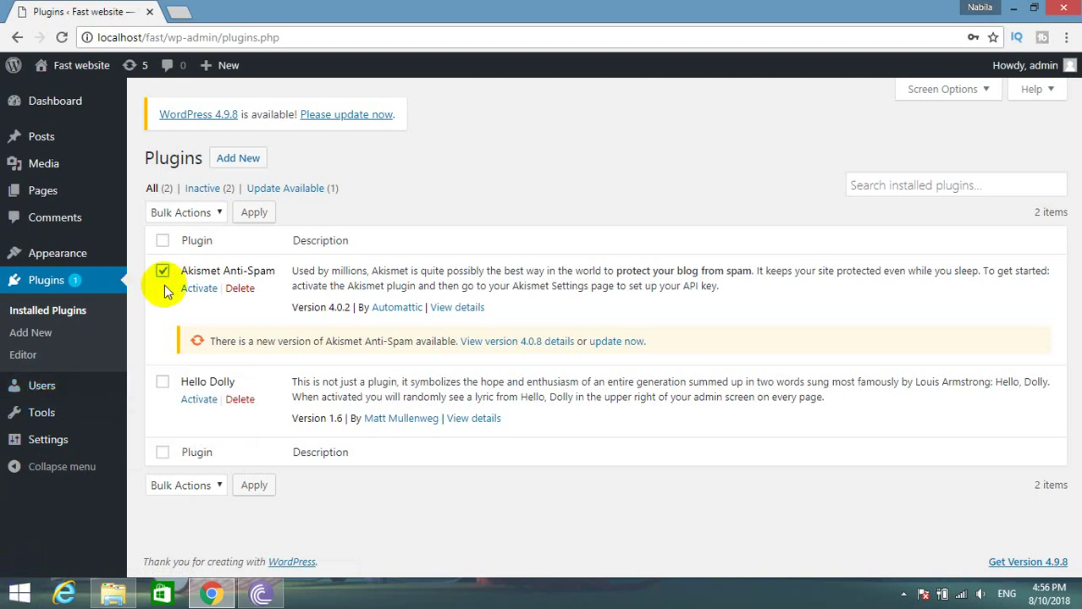
left_click(163, 381)
left_click(177, 489)
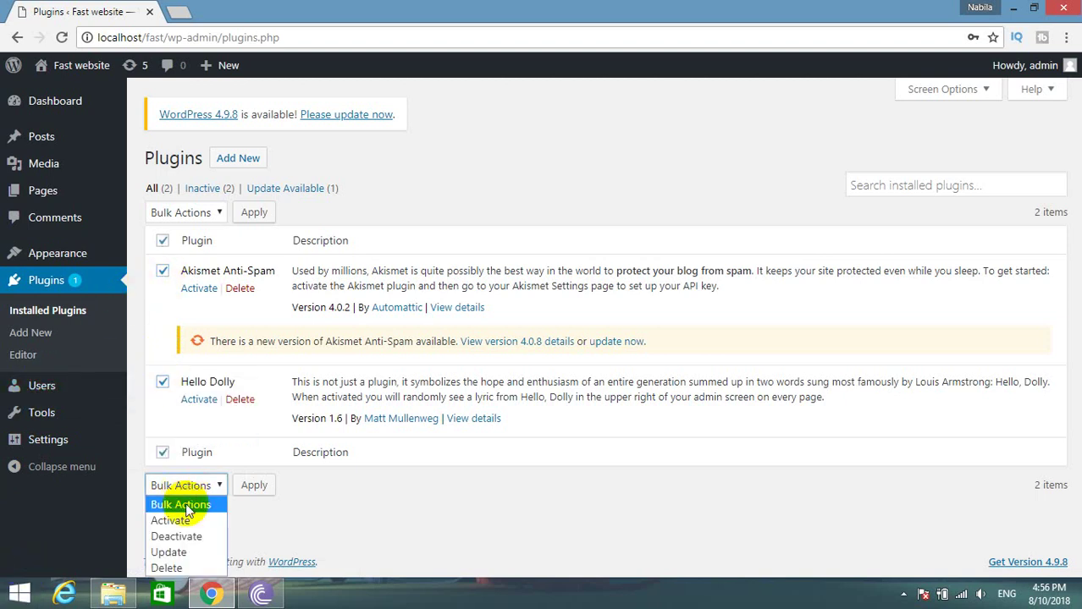
left_click(170, 567)
left_click(253, 486)
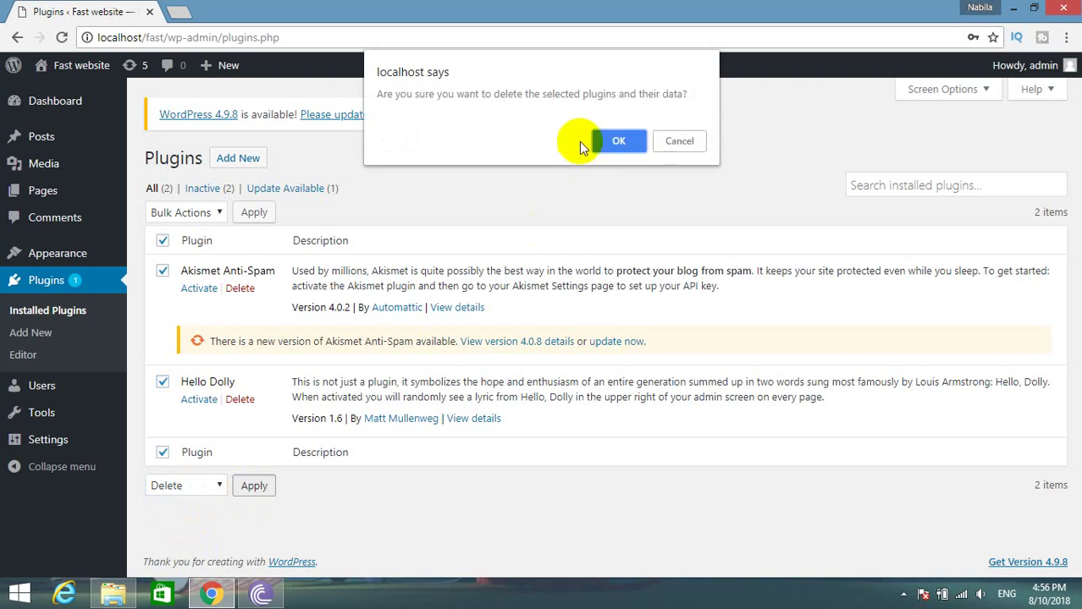
left_click(604, 141)
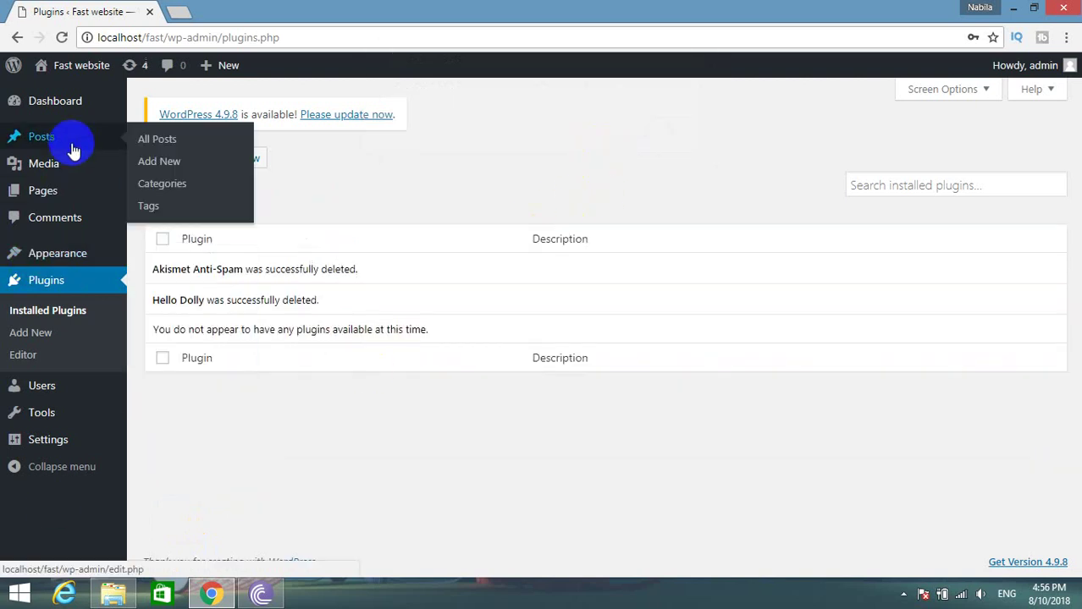
mouse_move(10, 195)
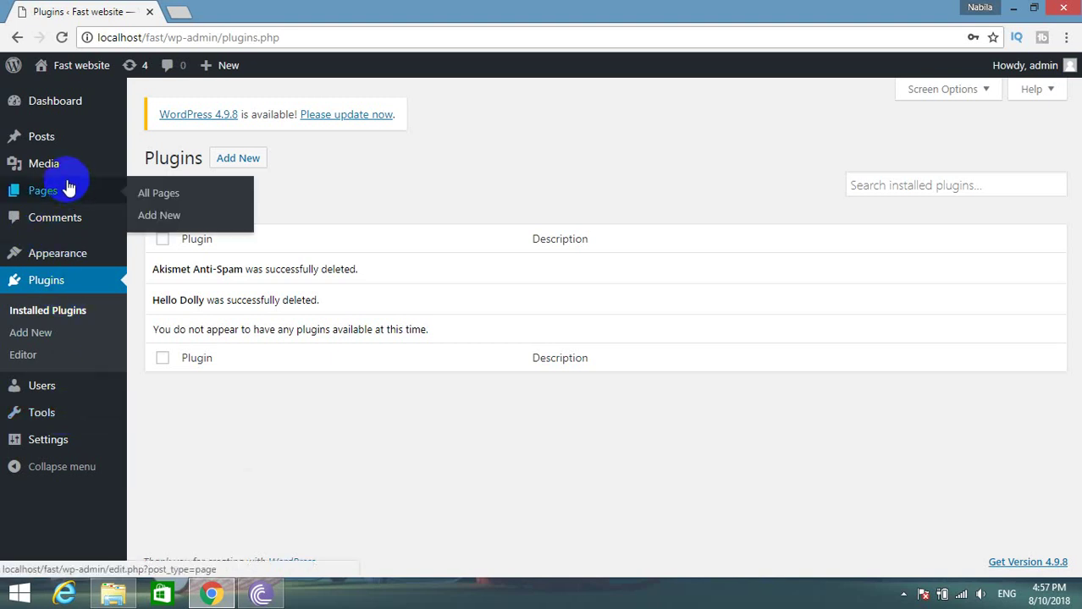
mouse_move(54, 411)
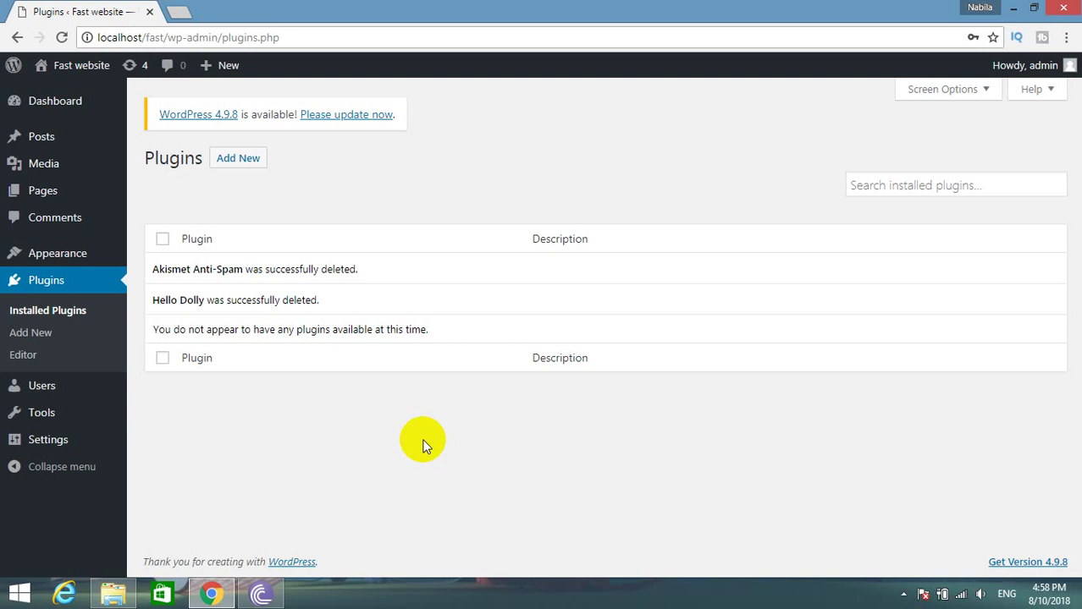
mouse_move(79, 263)
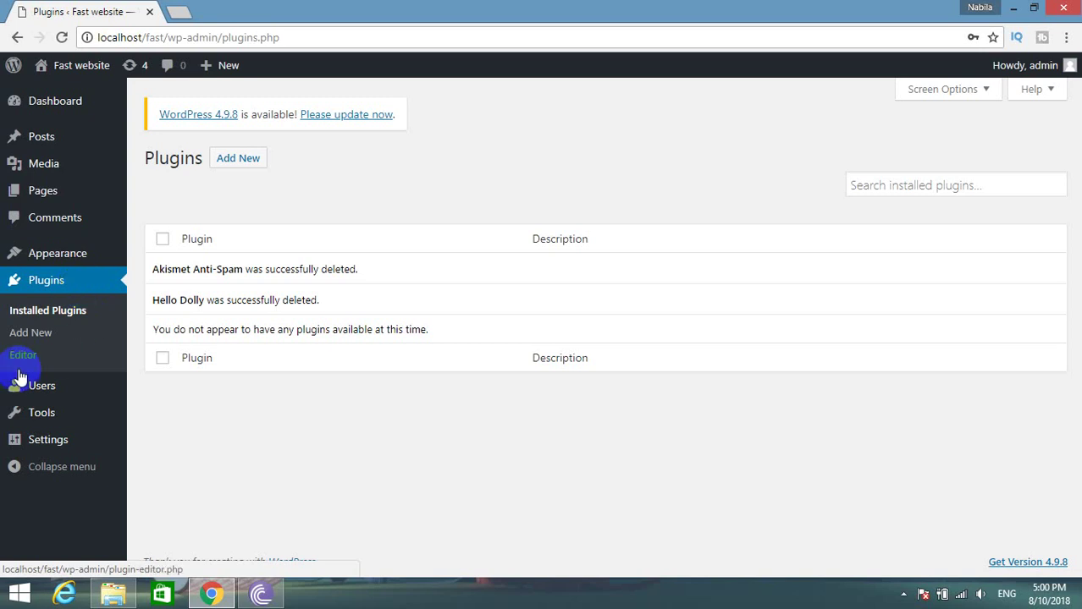
left_click(38, 336)
mouse_move(94, 259)
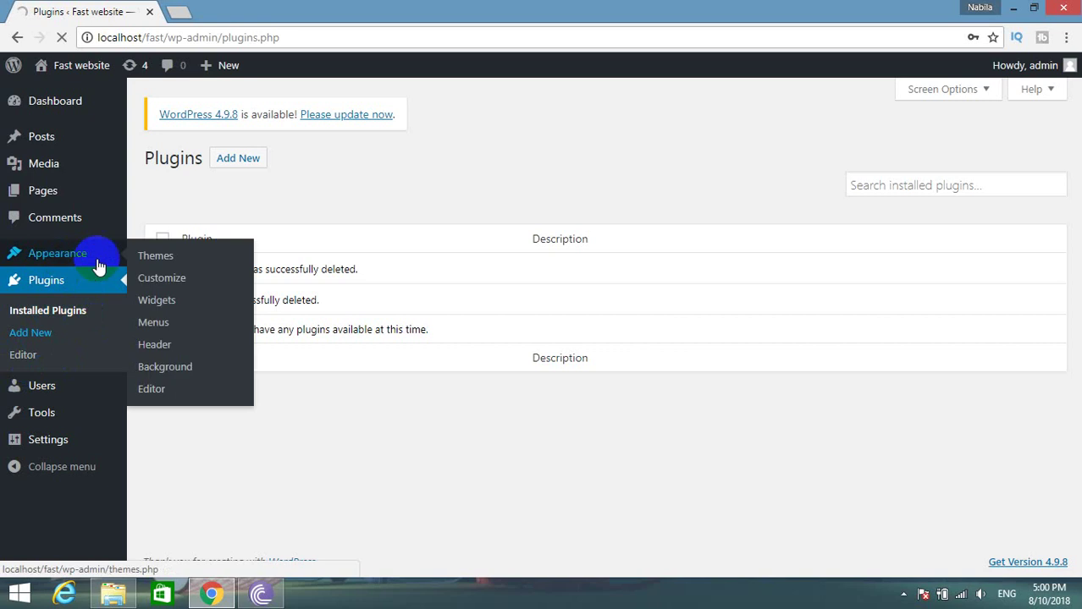
Delete the Twenty Fifteen theme from Appearance > Themes.
left_click(157, 264)
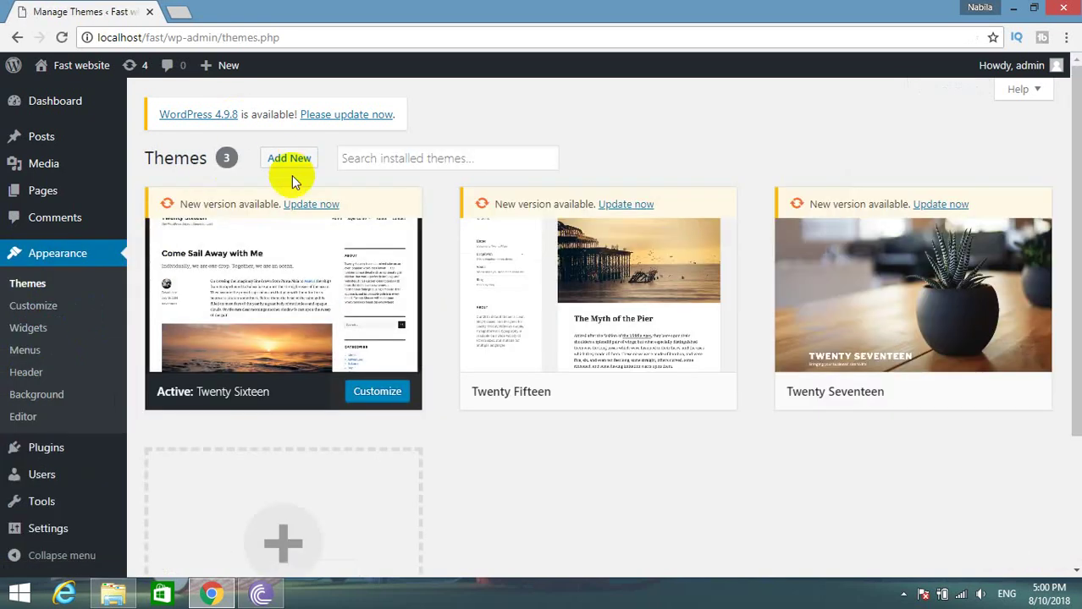
left_click(495, 241)
left_click(1019, 542)
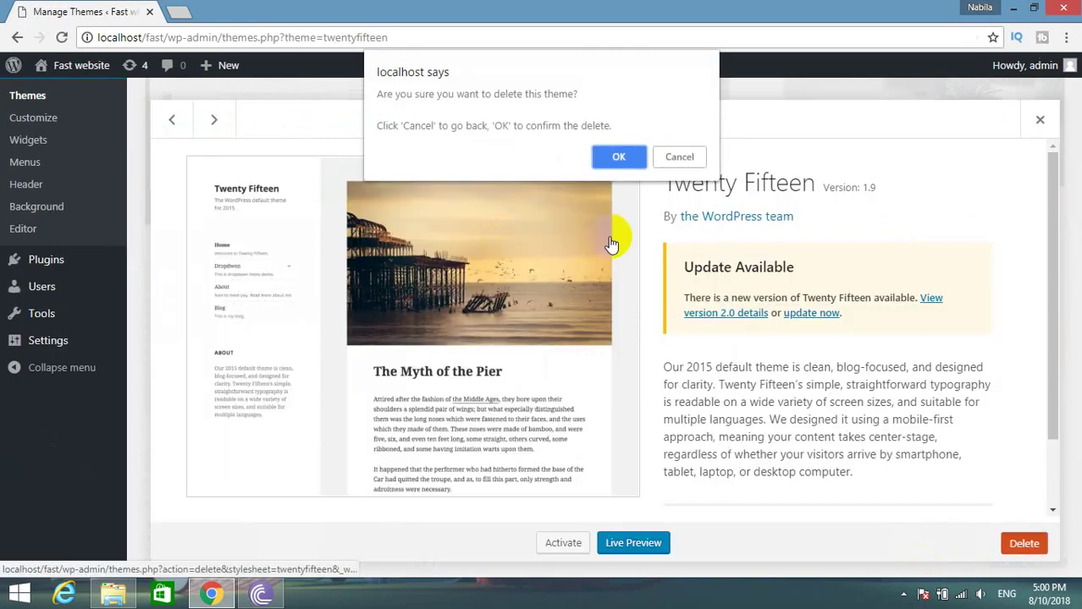
left_click(617, 158)
Delete the Twenty Seventeen theme too, then go to Add Themes.
left_click(643, 212)
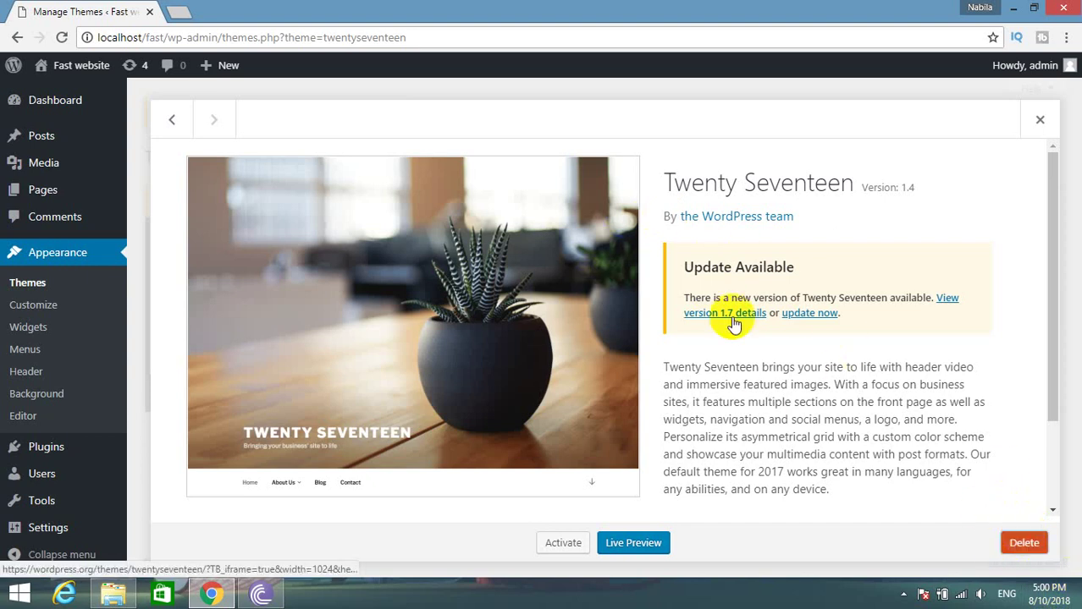
left_click(1020, 544)
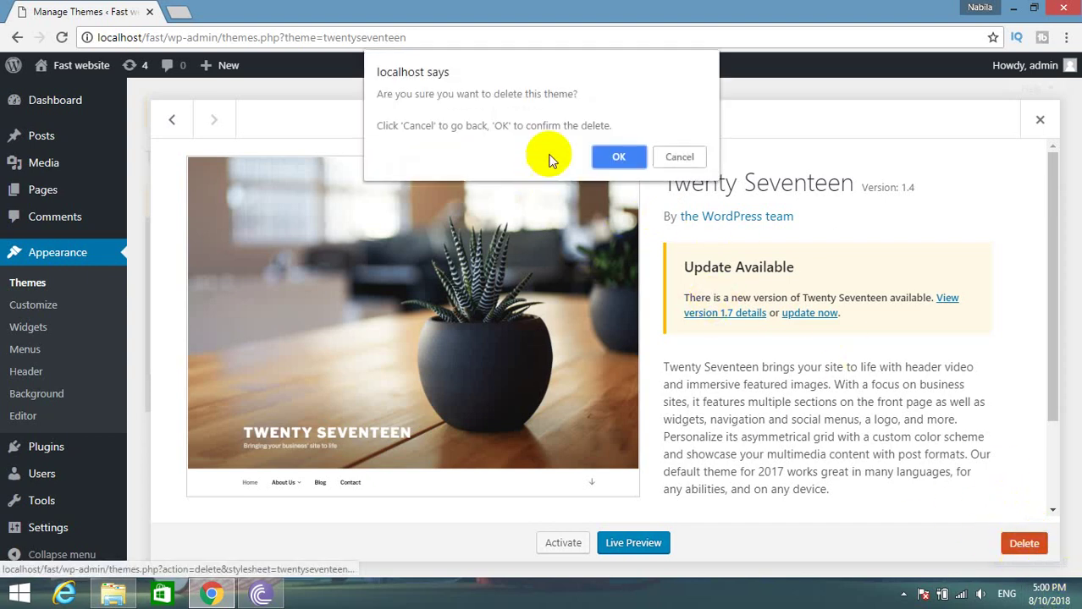
left_click(610, 157)
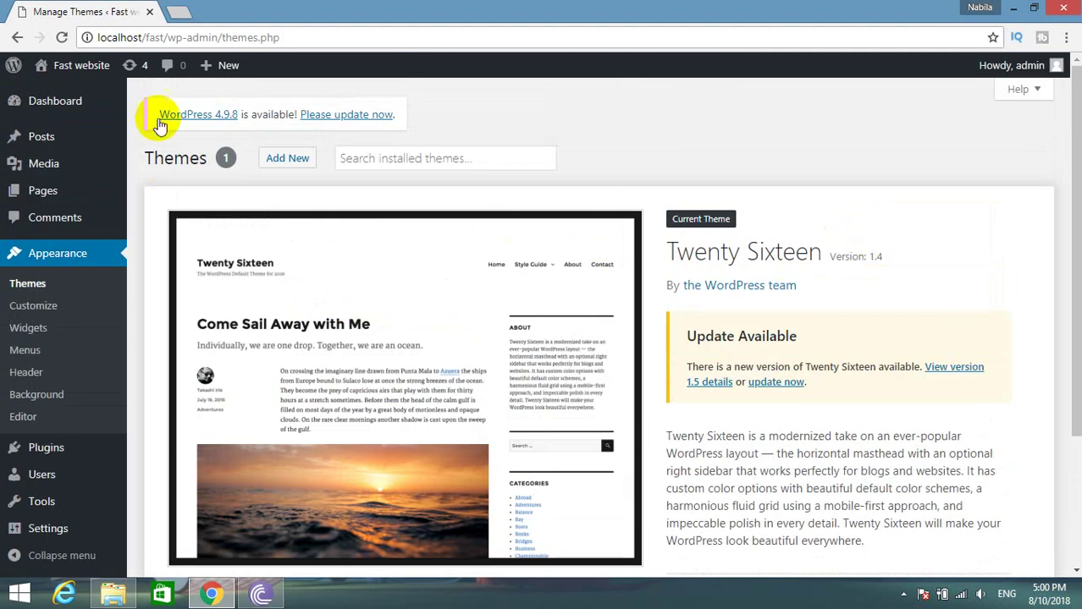
left_click(286, 160)
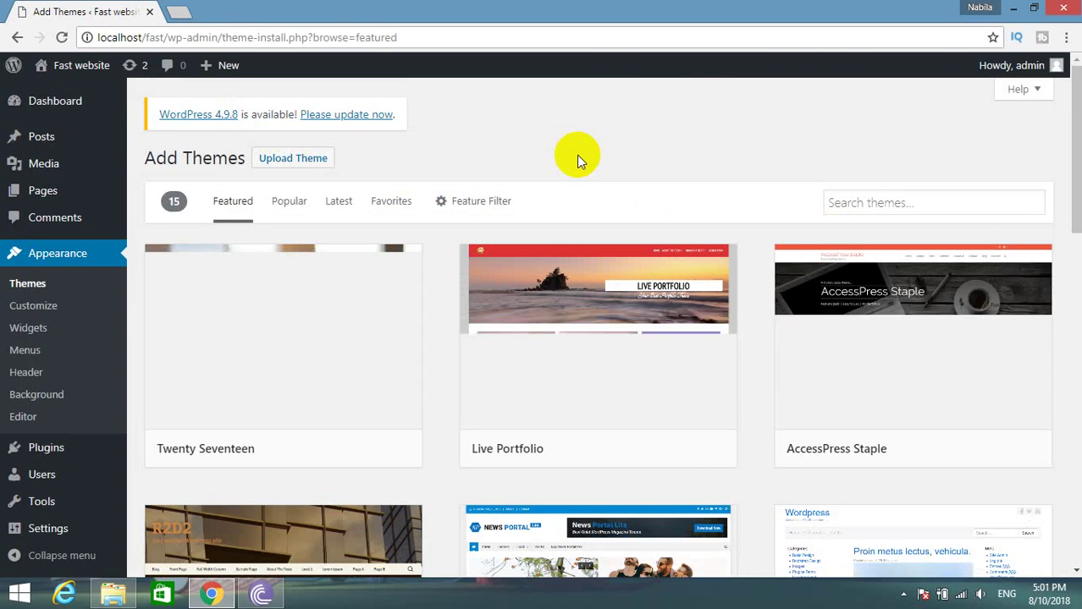
Browse the Featured themes grid, then switch to the Popular listing and scroll through it.
scroll(577, 155, "down", 7)
scroll(580, 165, "up", 1)
scroll(579, 165, "up", 6)
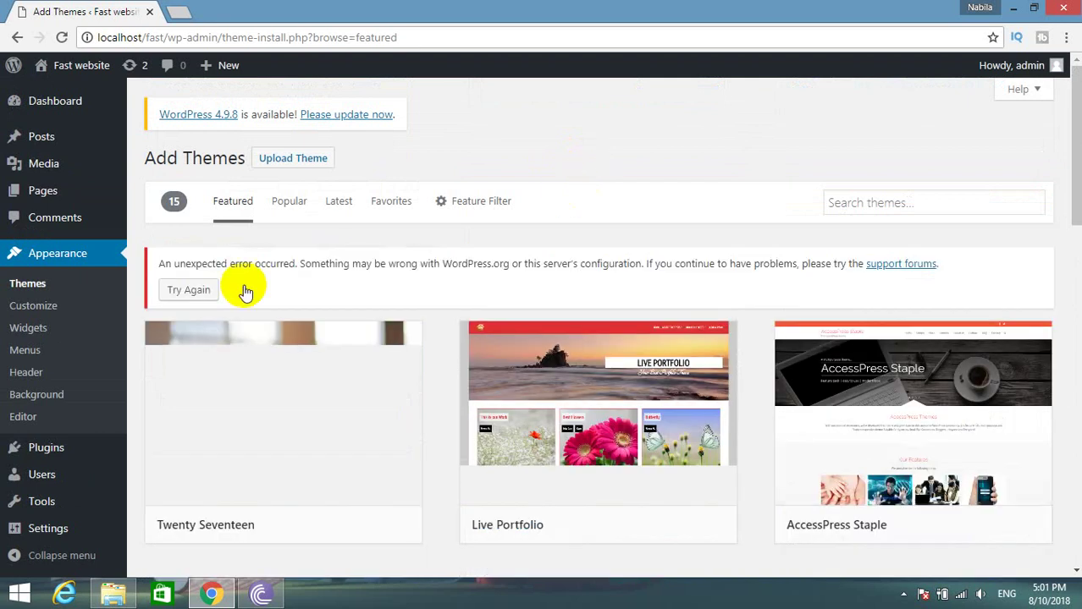
left_click(284, 202)
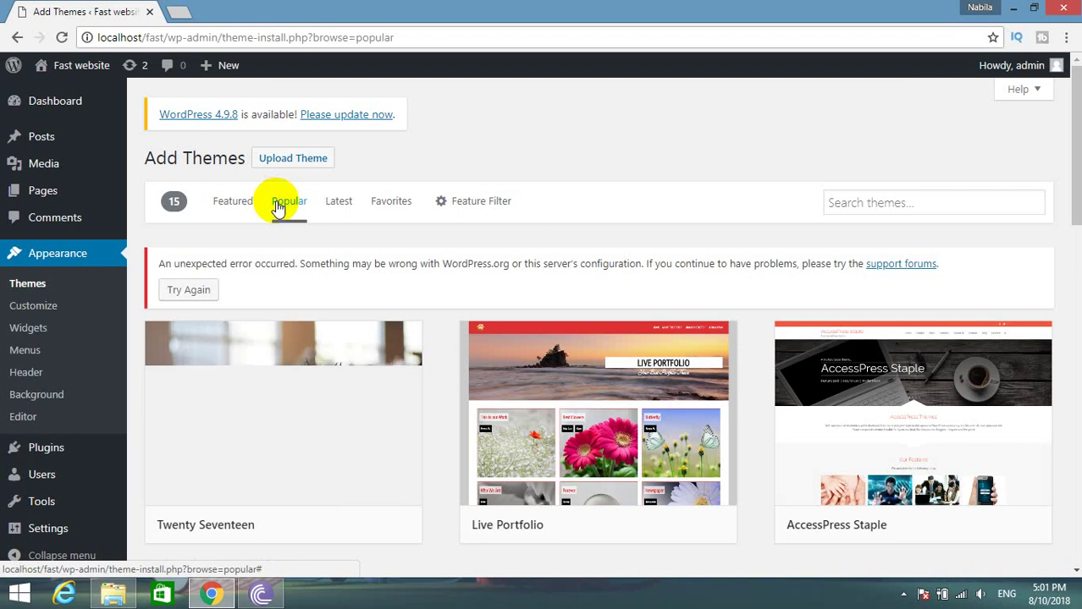
scroll(278, 211, "down", 3)
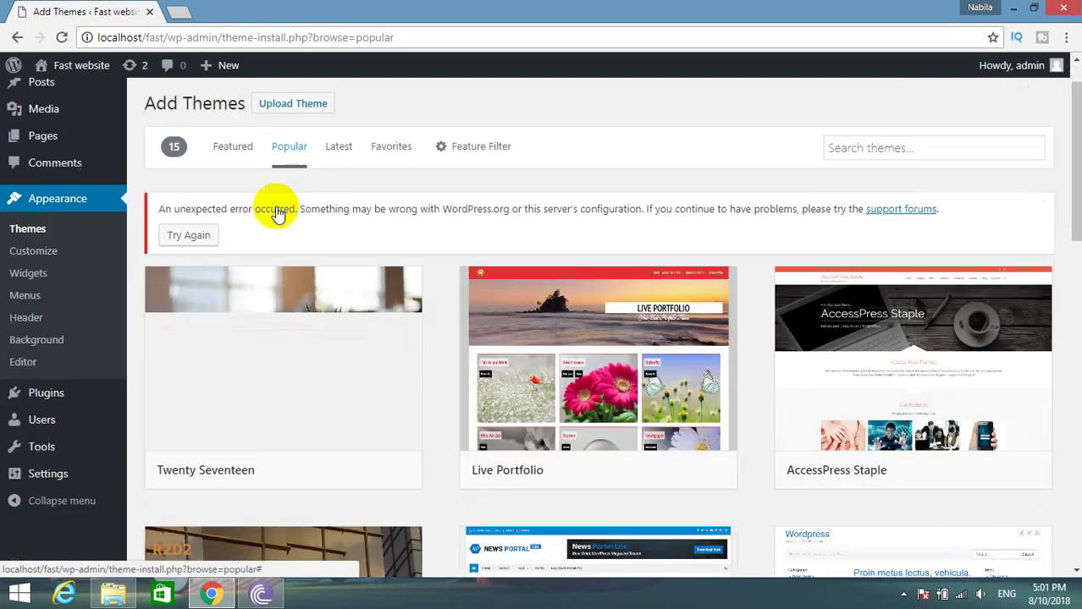
mouse_move(838, 176)
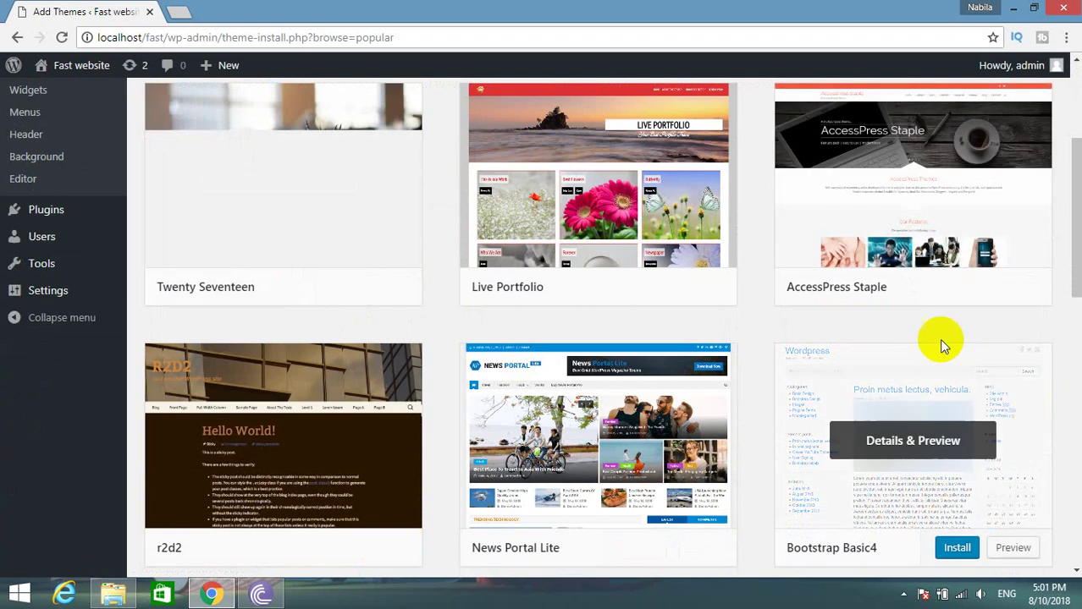
Open the AccessPress Staple details preview, copy its title, and start a new browser tab.
left_click(942, 293)
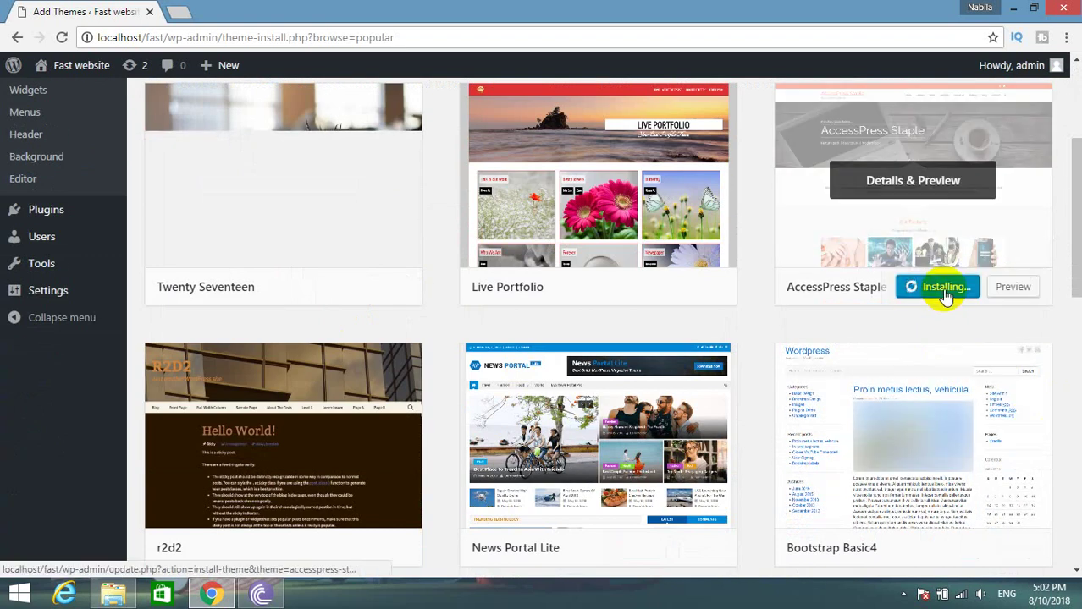
scroll(813, 313, "up", 2)
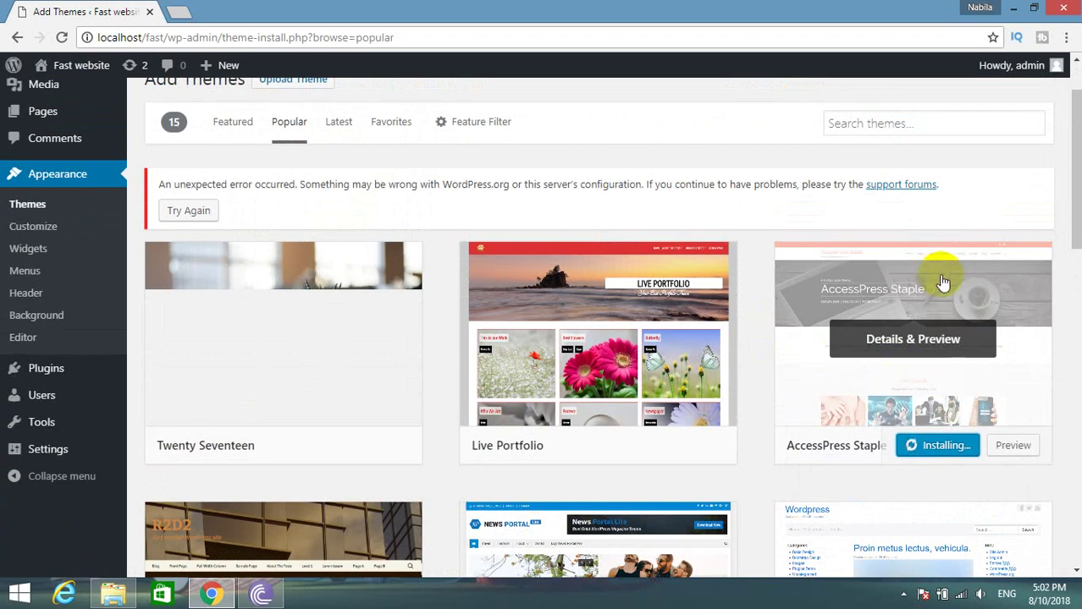
left_click(803, 347)
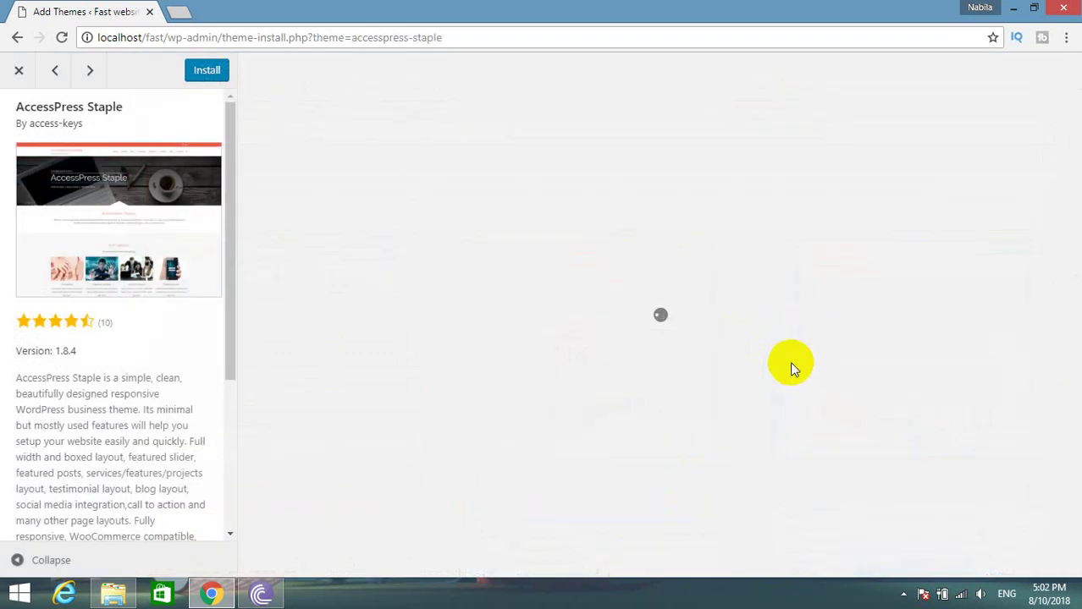
left_click_drag(123, 107, 19, 105)
right_click(20, 108)
left_click(53, 121)
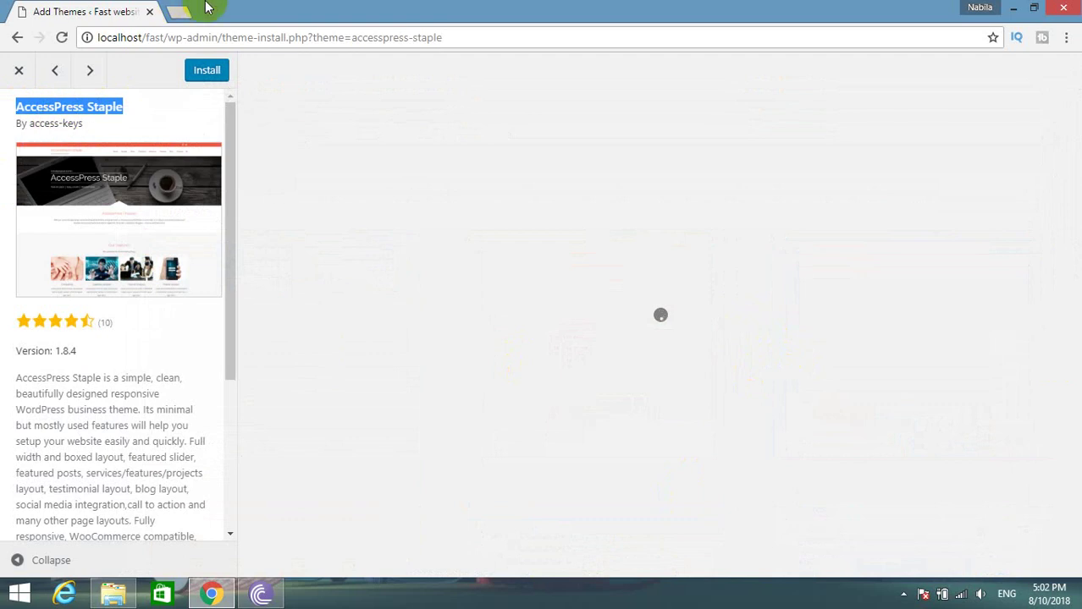
left_click(178, 11)
right_click(217, 37)
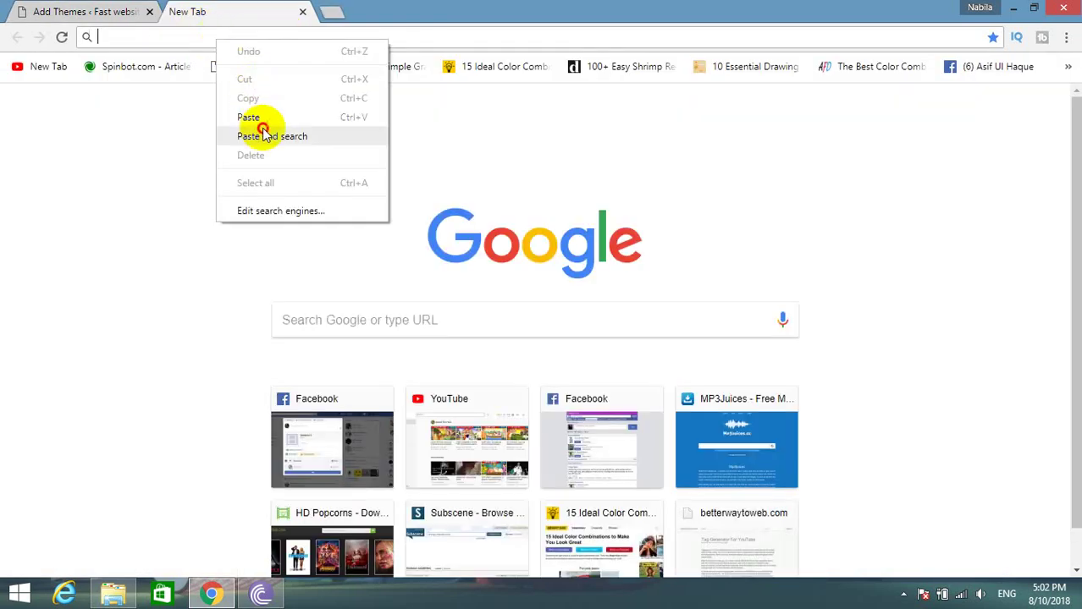
Search Google for 'AccessPress Staple' and open its WordPress.org theme page.
left_click(254, 118)
key("BackSpace")
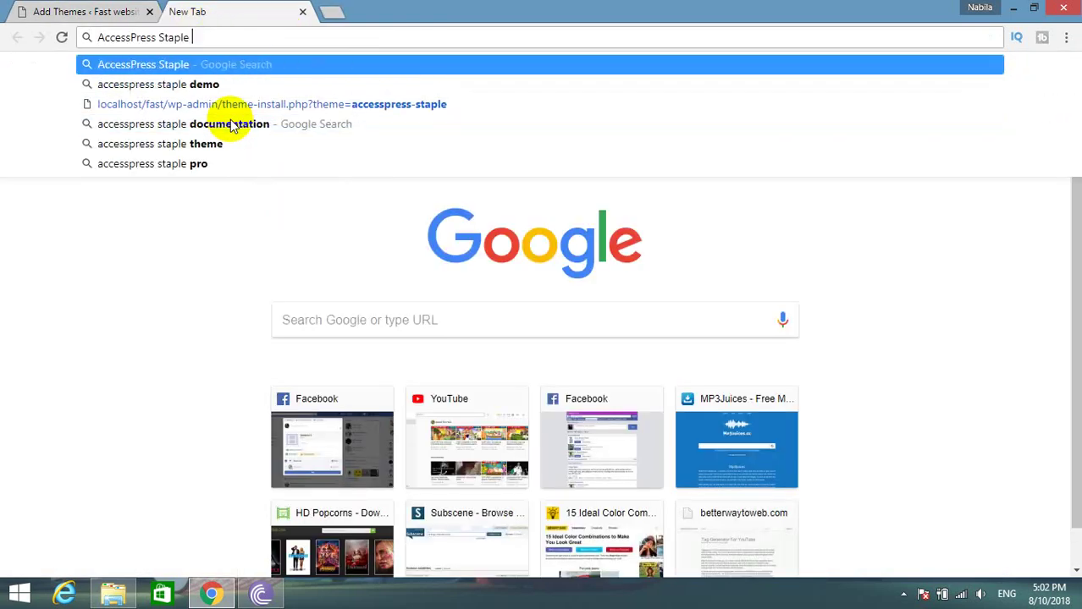
key("Return")
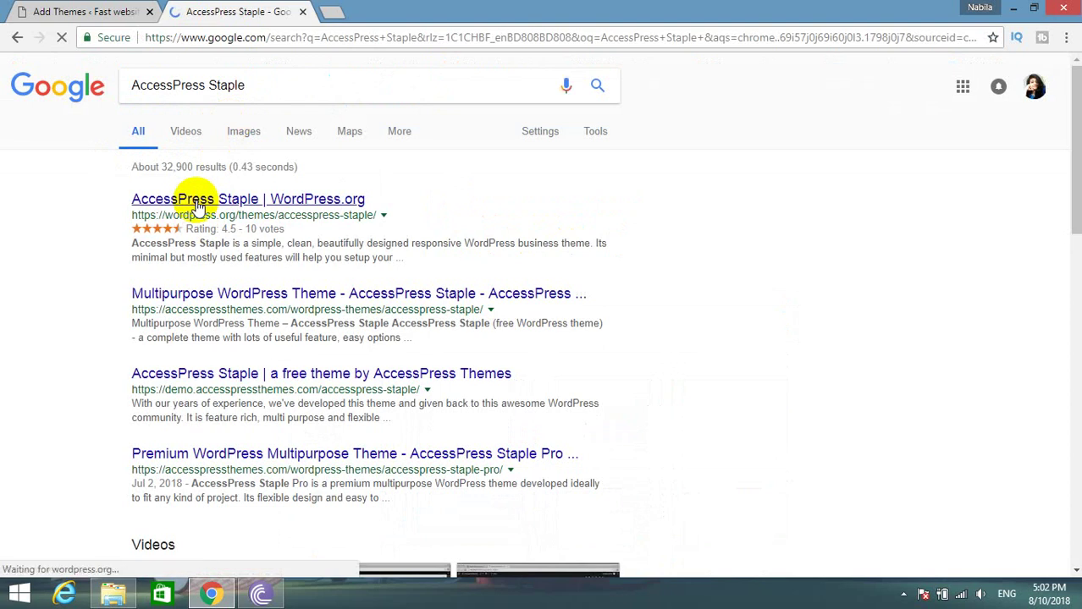
left_click(197, 206)
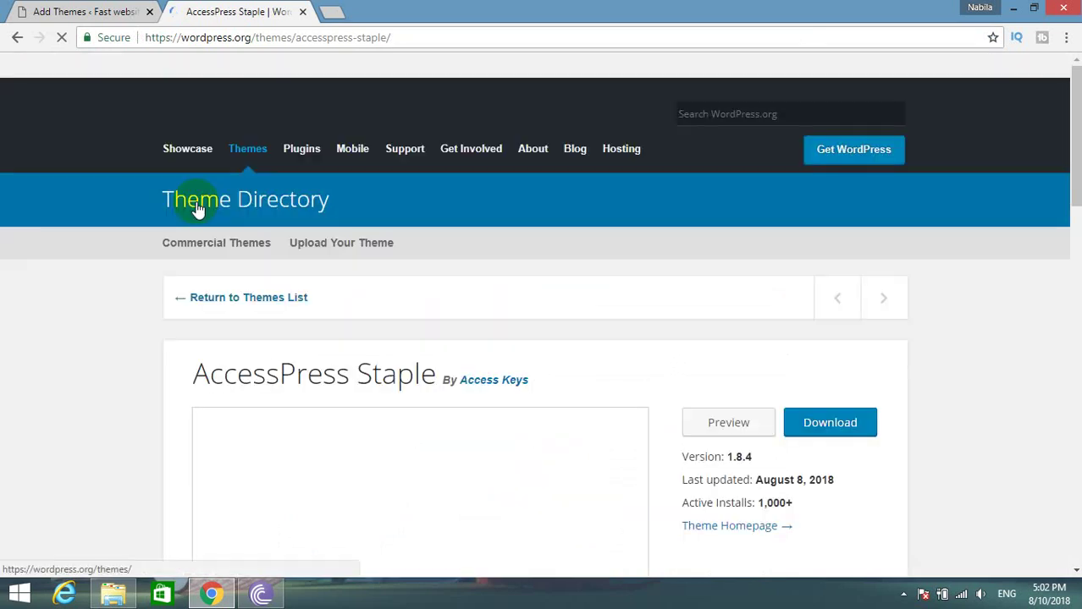
Scroll the WordPress.org listing and follow its Theme Homepage link to accesspressthemes.com.
scroll(4, 373, "down", 5)
scroll(7, 385, "down", 5)
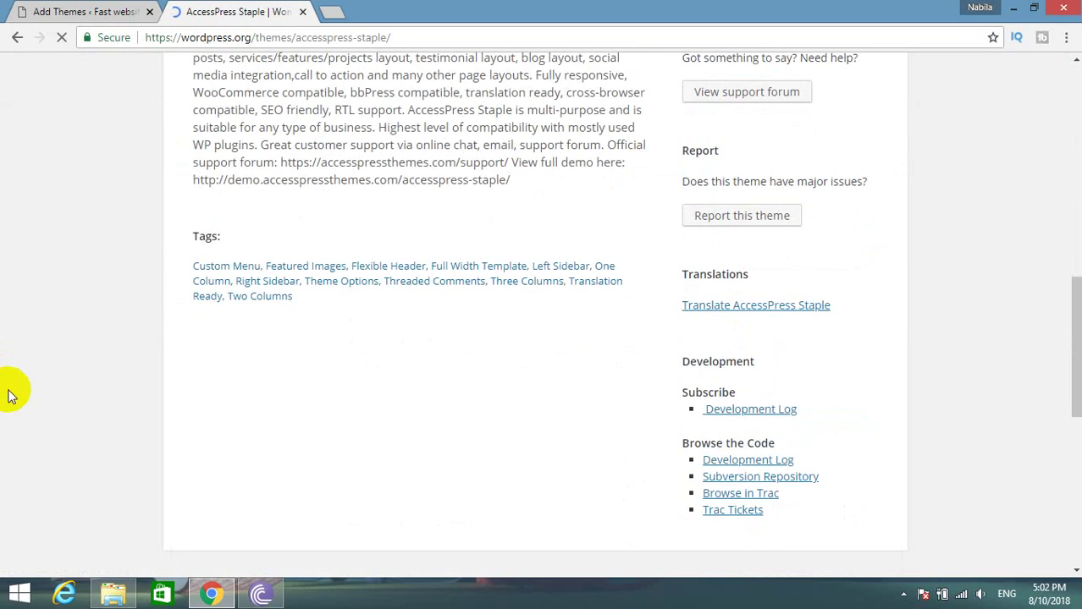
scroll(10, 396, "up", 4)
scroll(10, 397, "up", 1)
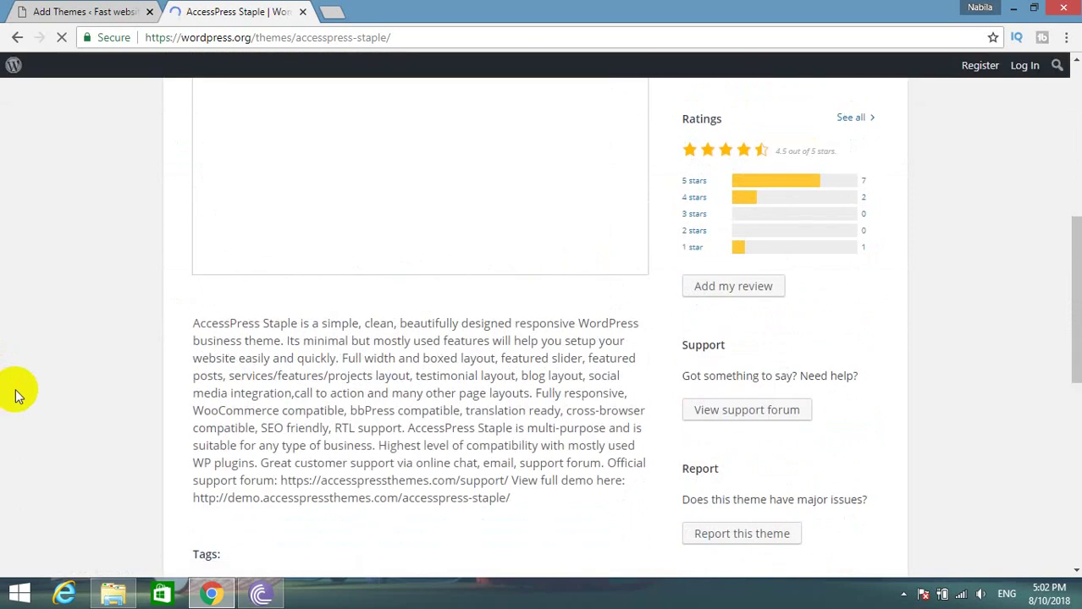
scroll(13, 395, "up", 4)
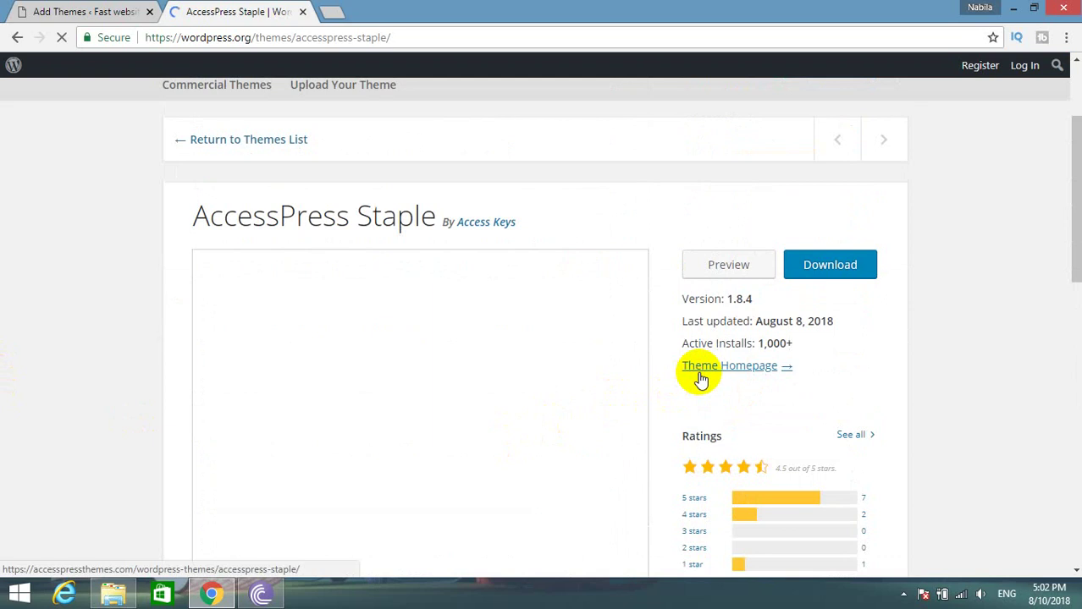
left_click(700, 373)
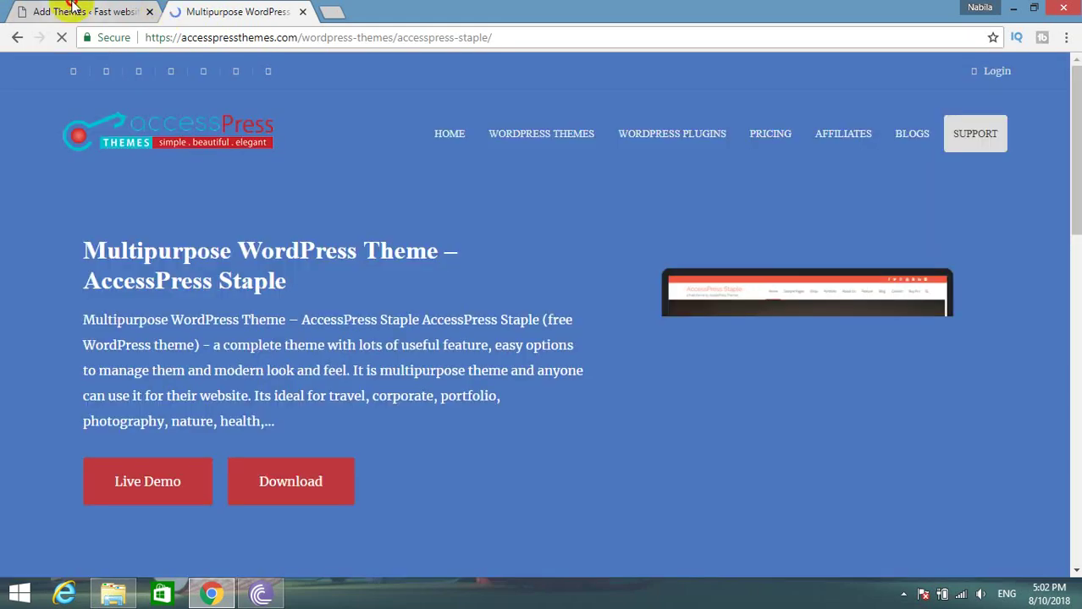
Begin installing AccessPress Staple in WordPress and open the theme's Live Demo.
left_click(72, 11)
left_click(212, 69)
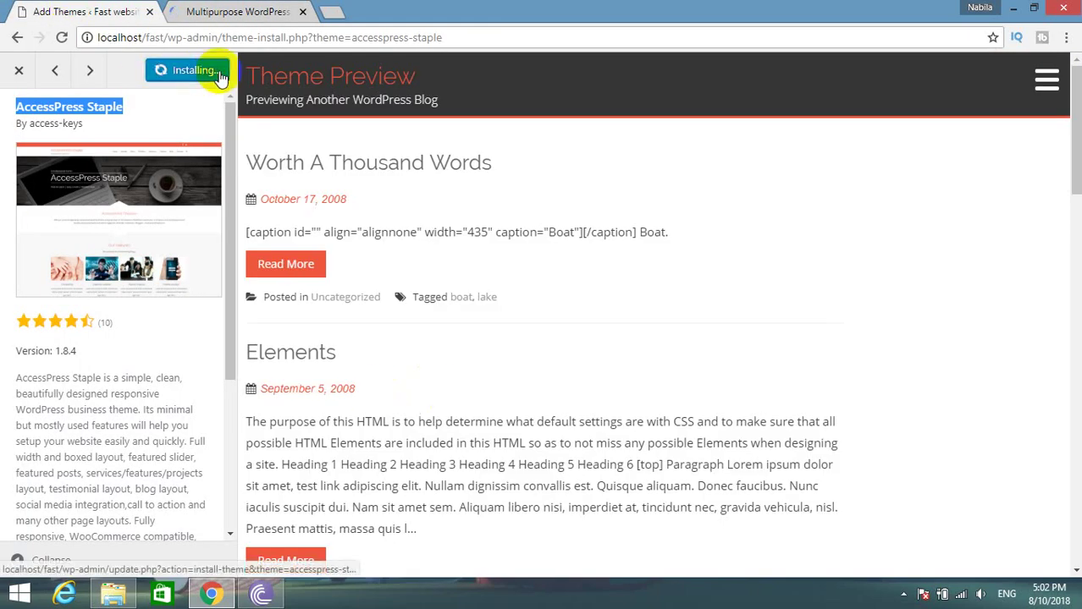
left_click(176, 9)
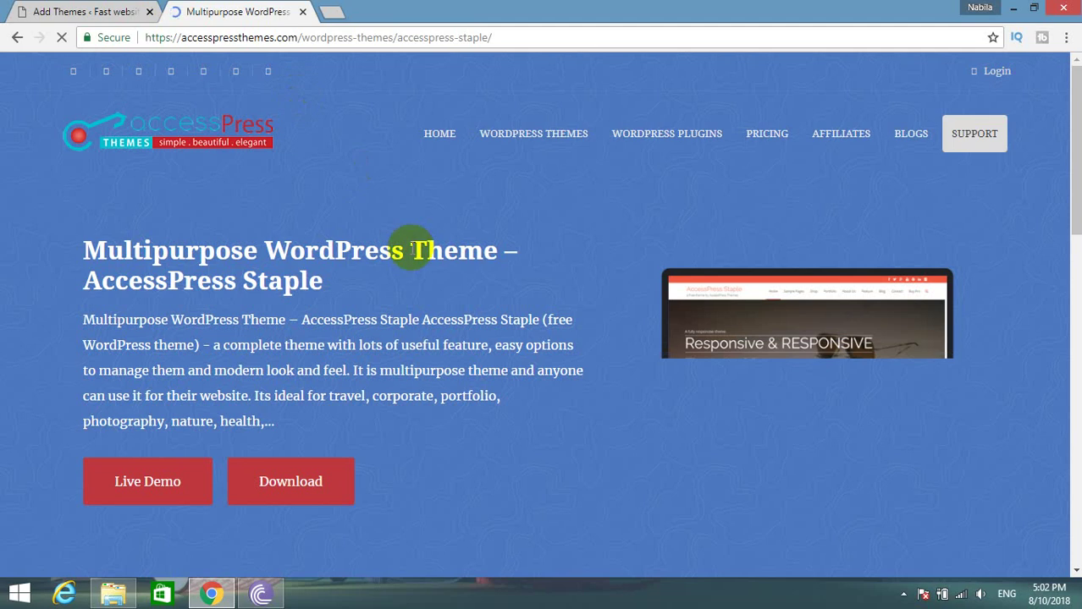
left_click(172, 486)
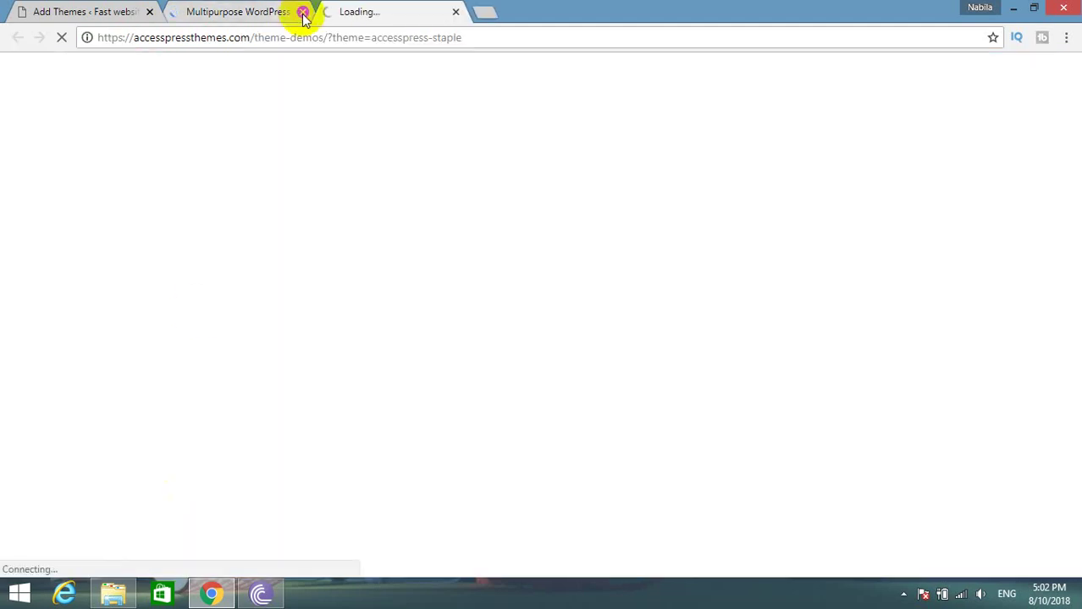
Check the demo and installation progress across tabs, then retry the failed installation.
left_click(212, 11)
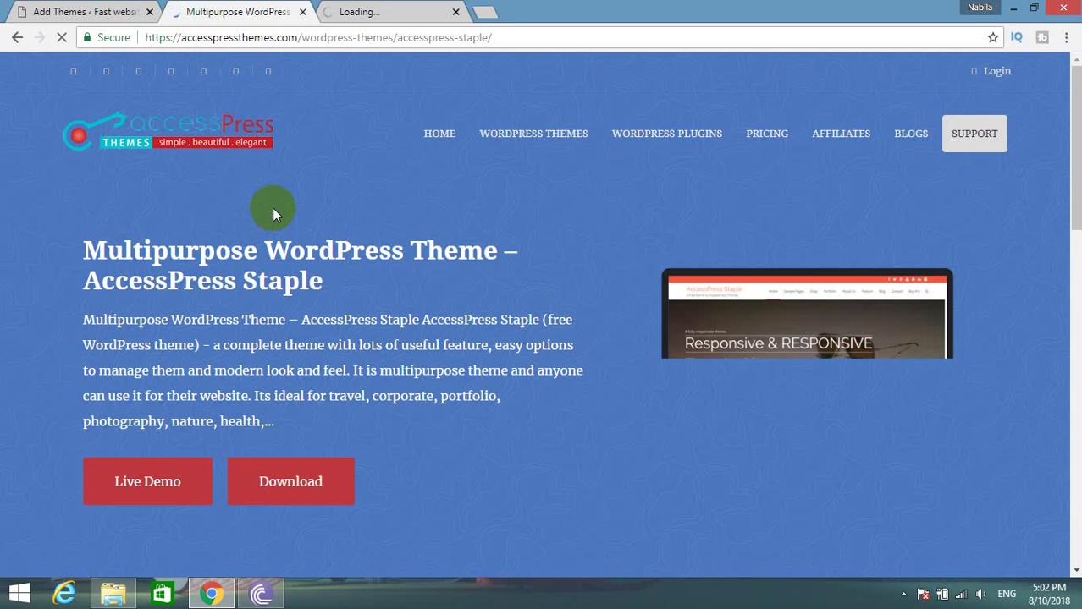
left_click(354, 12)
left_click(76, 12)
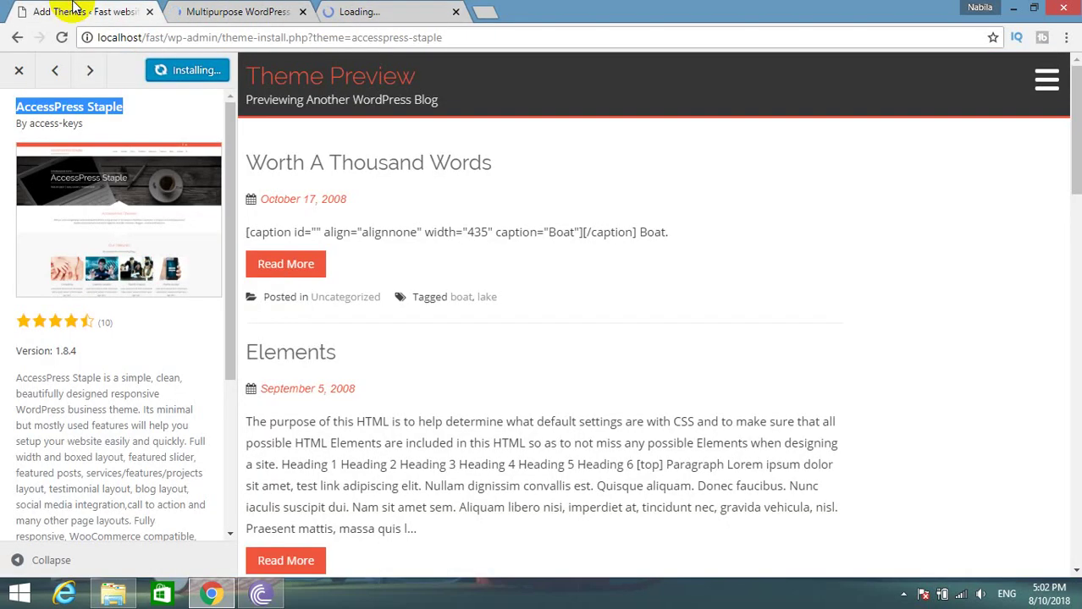
left_click(227, 12)
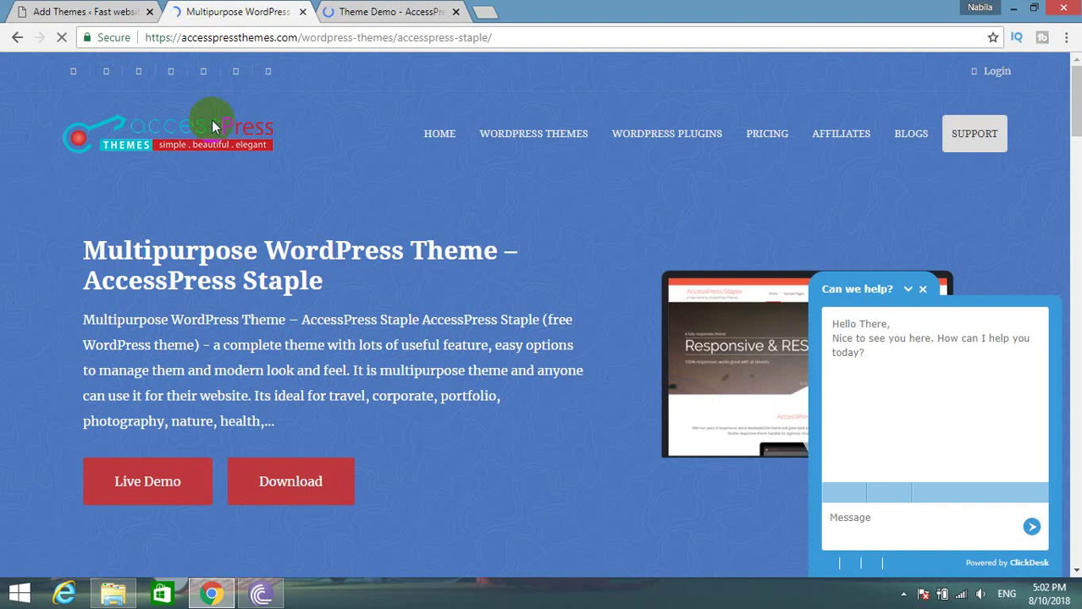
left_click(360, 14)
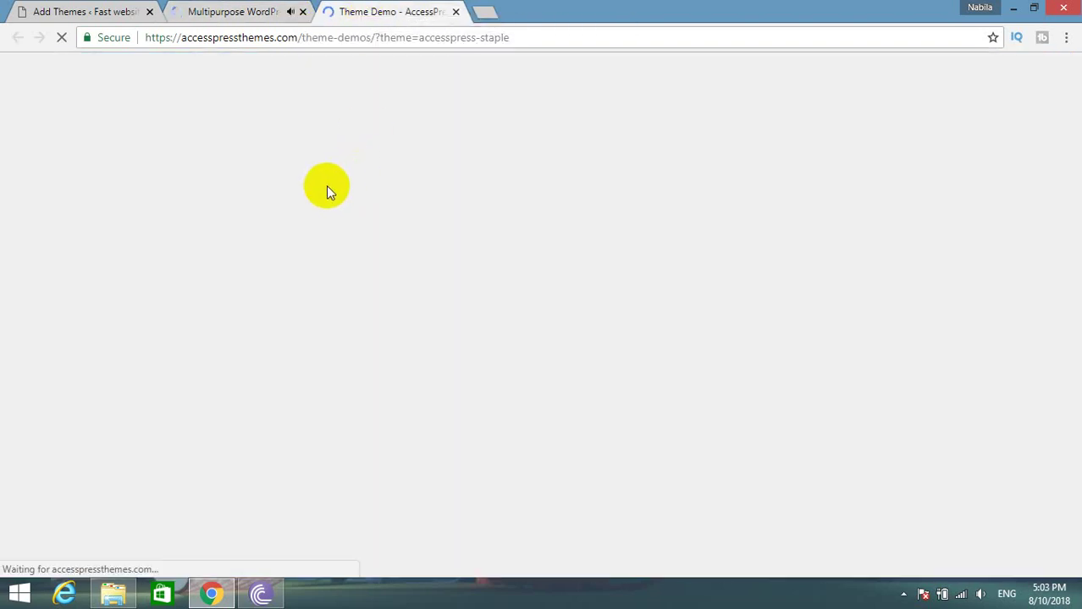
left_click(51, 11)
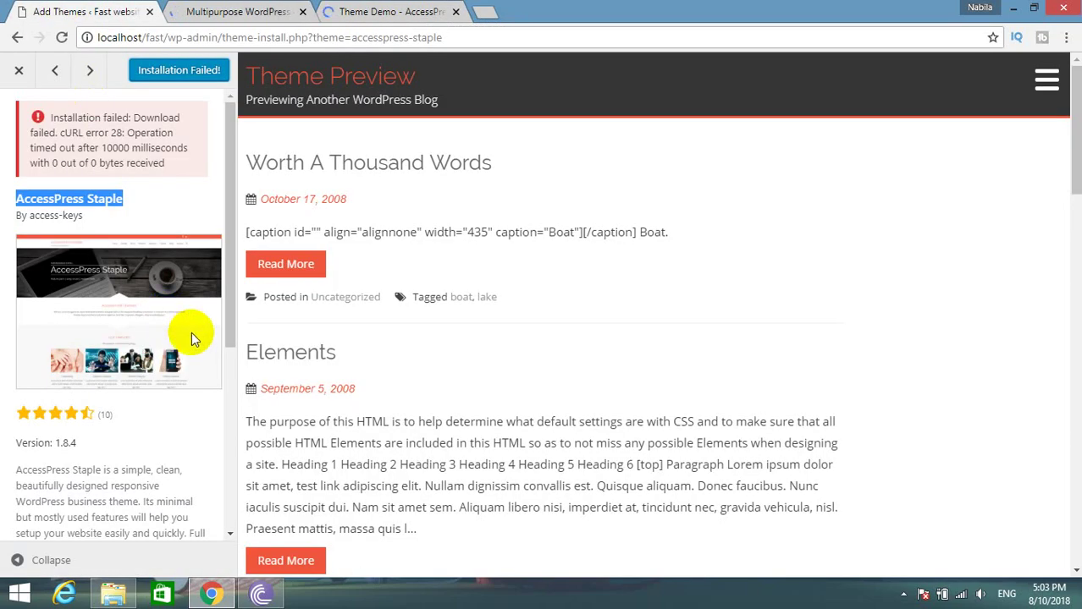
left_click(168, 82)
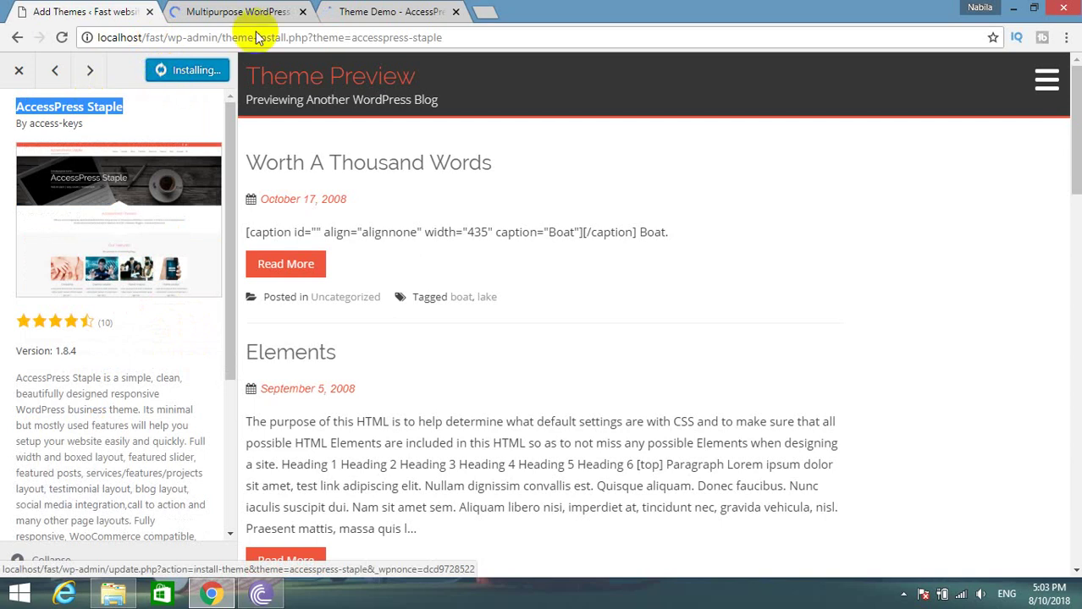
left_click(292, 12)
Close the Multipurpose WordPress tab, landing on the AccessPress Staple Theme Demo tab.
left_click(302, 13)
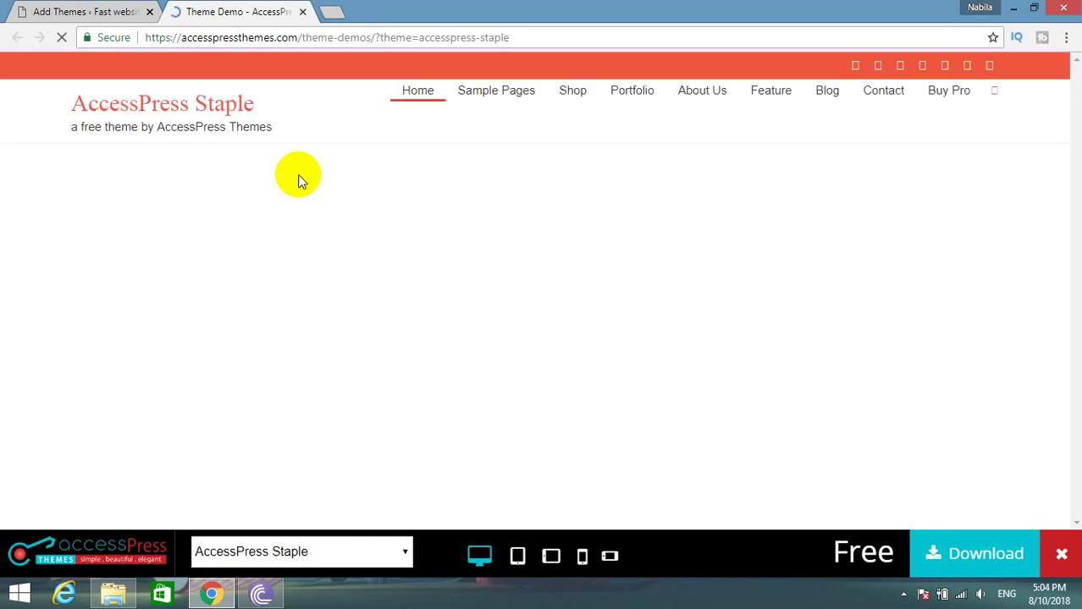
Dismiss the AccessPress Staple demo's bottom bar, glance at the WordPress install, and scroll the demo.
left_click(297, 174)
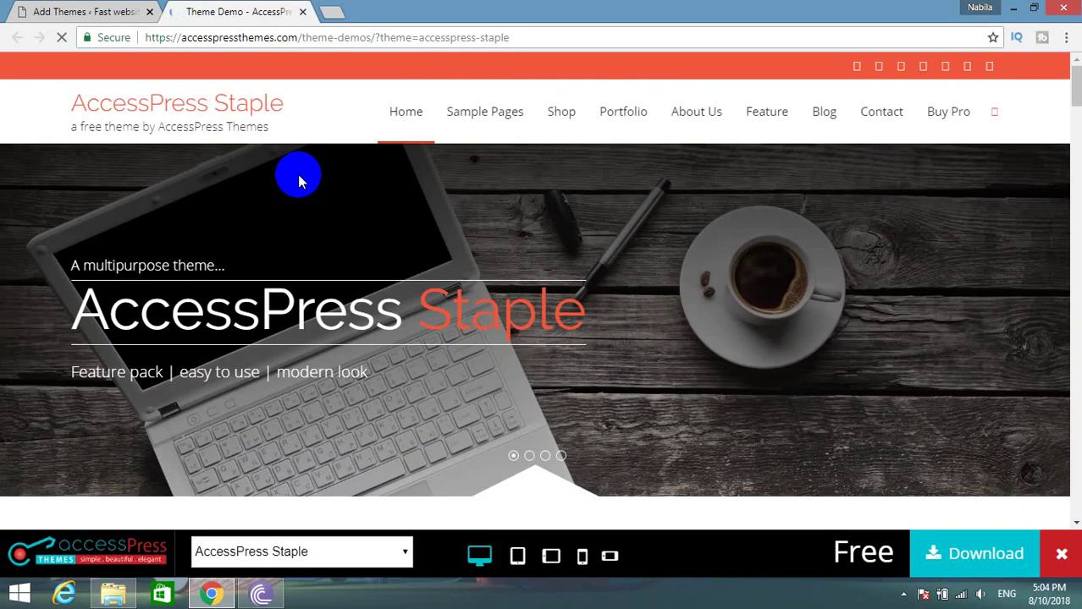
left_click(1061, 555)
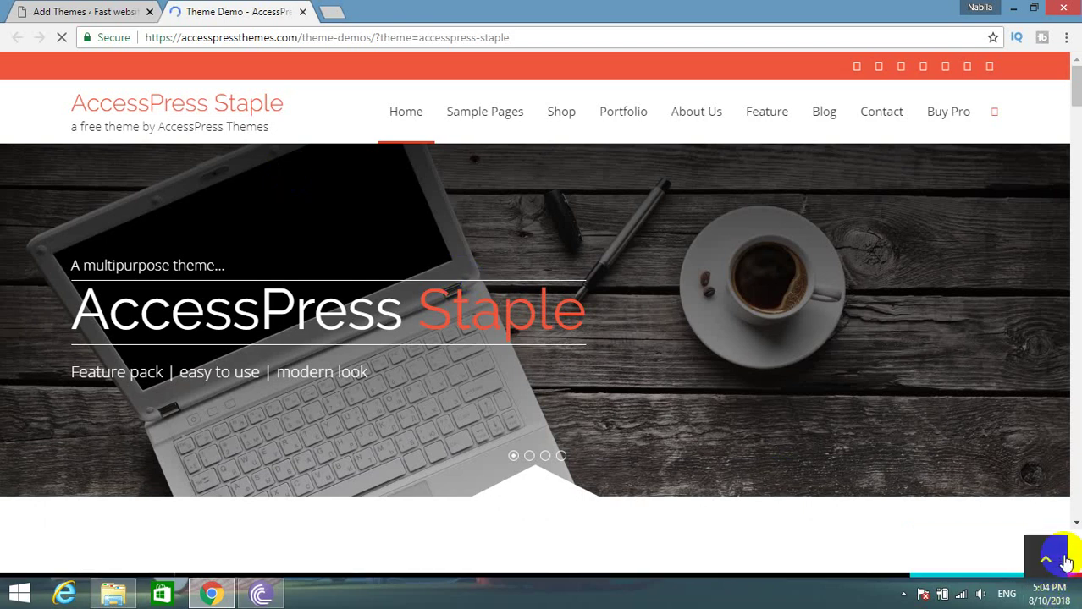
scroll(764, 383, "down", 4)
scroll(763, 385, "up", 4)
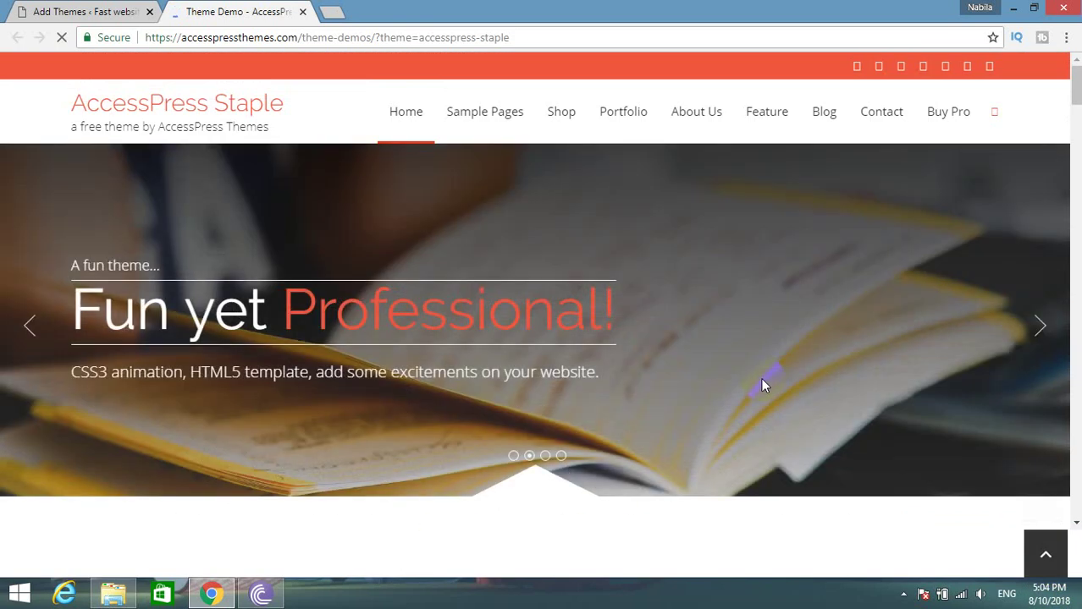
left_click(86, 11)
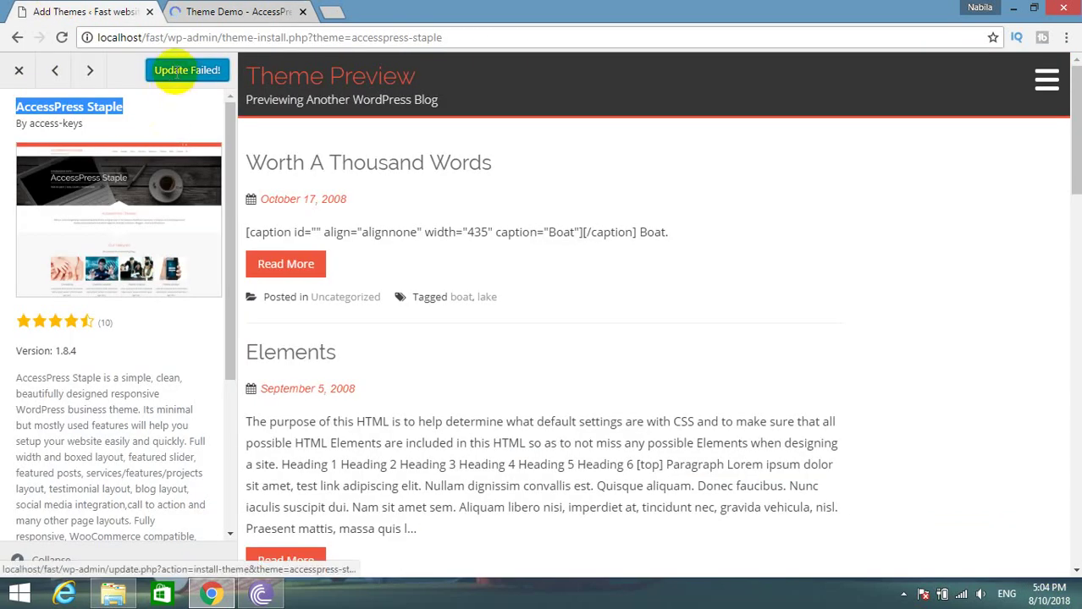
left_click(212, 11)
scroll(580, 282, "down", 5)
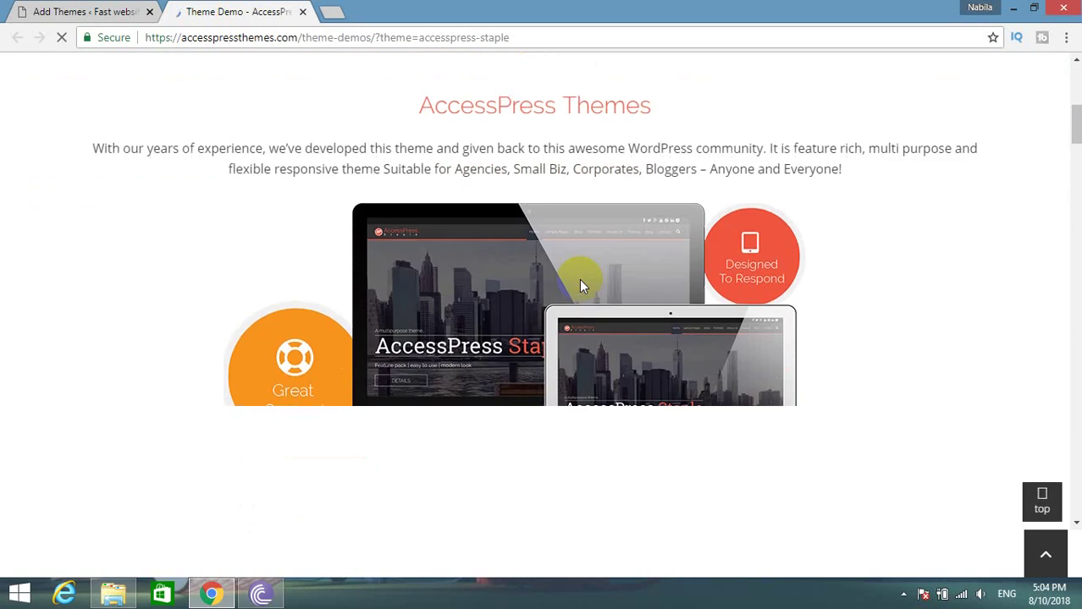
scroll(580, 283, "down", 4)
scroll(578, 281, "up", 9)
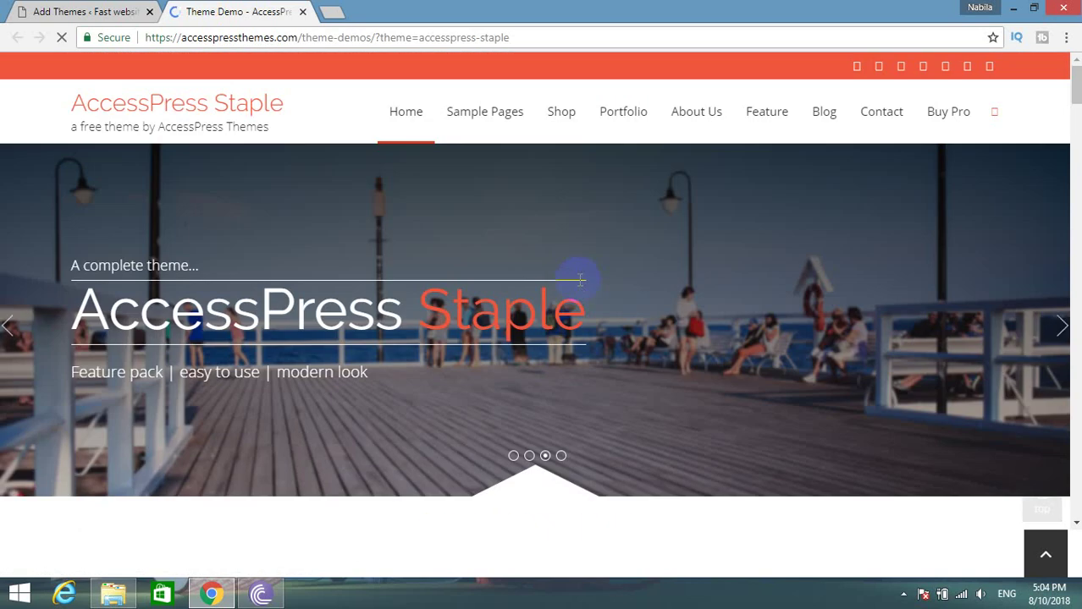
scroll(579, 280, "down", 10)
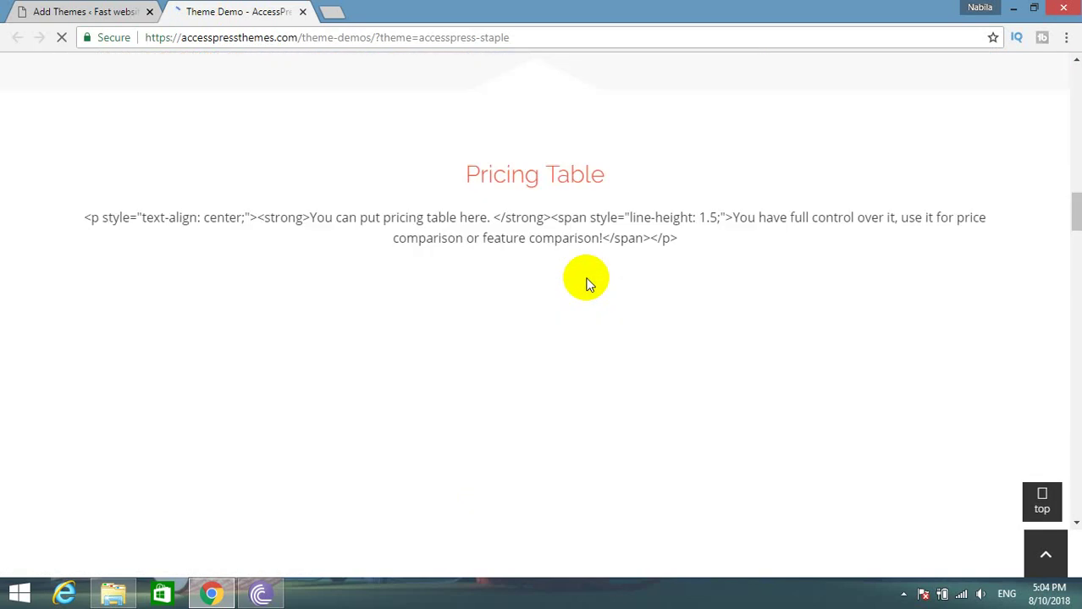
scroll(590, 284, "down", 5)
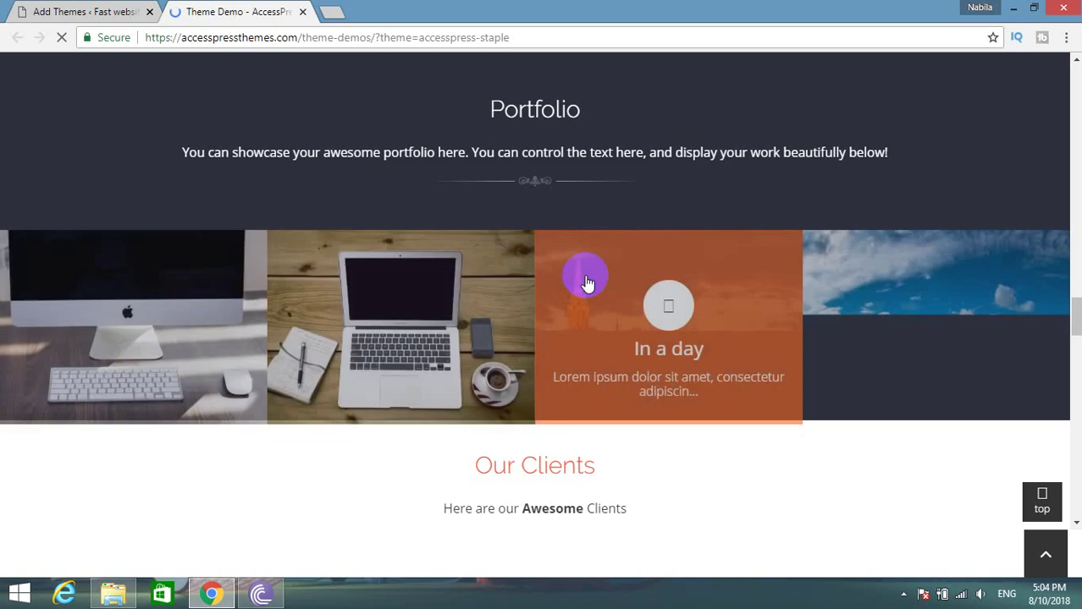
scroll(588, 281, "down", 8)
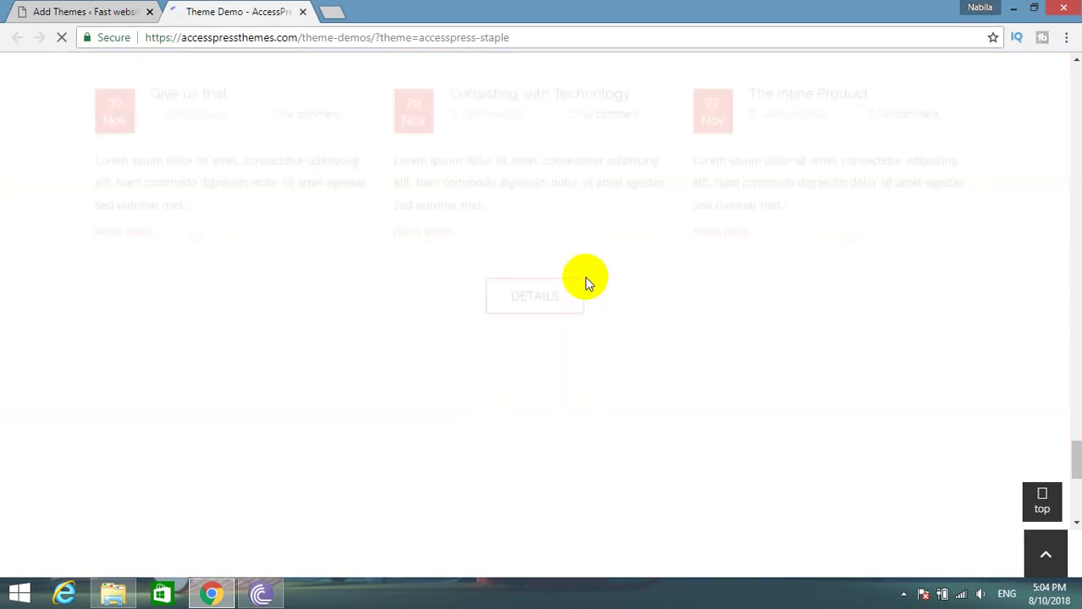
scroll(588, 282, "up", 14)
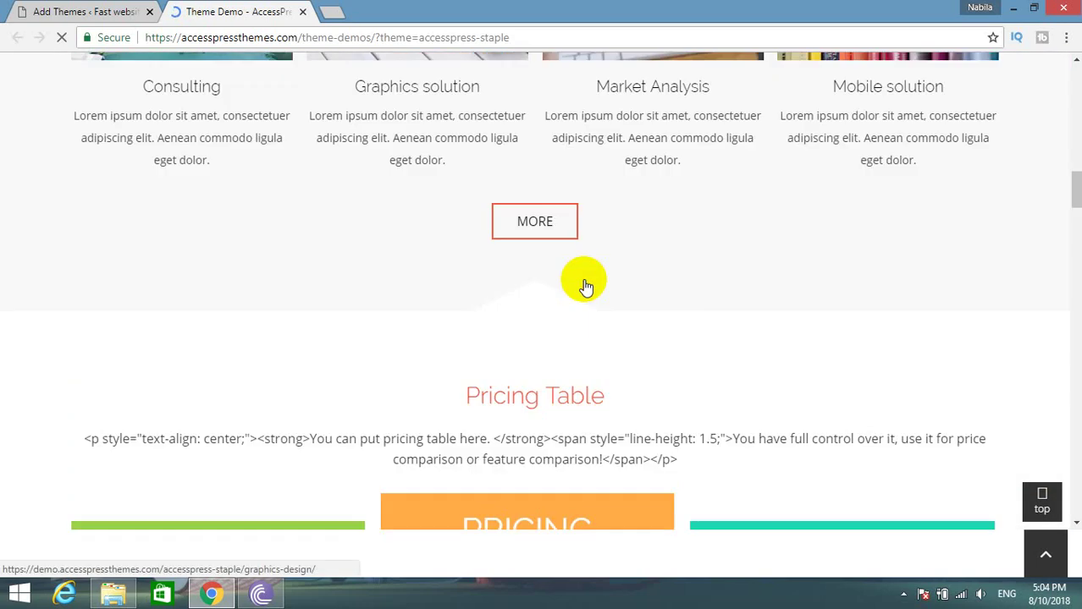
scroll(586, 284, "up", 10)
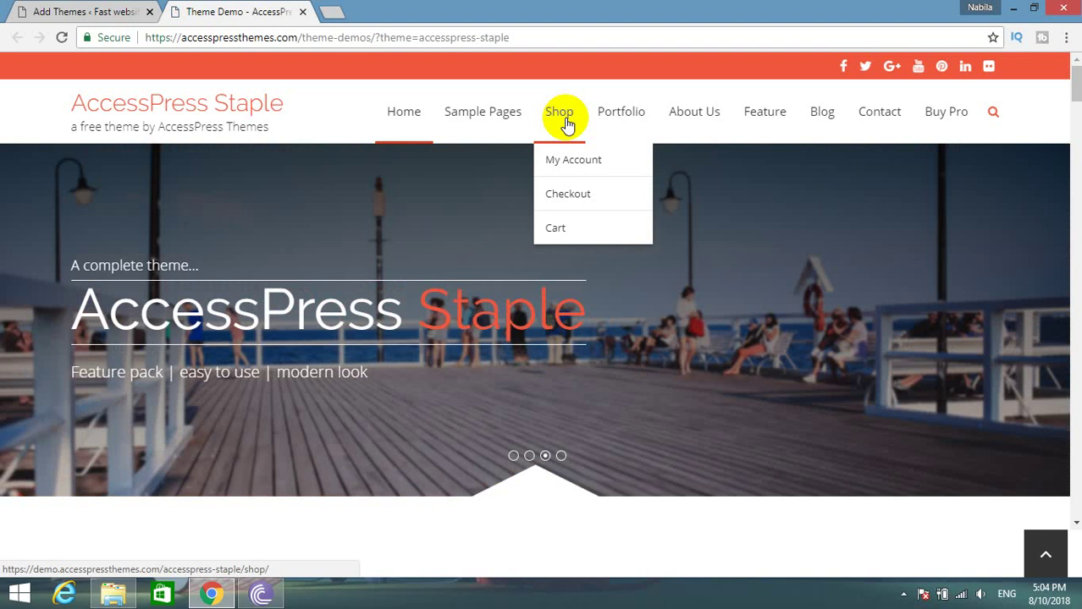
Visit the demo's Shop page and cycle through all the hero slider's slides.
left_click(567, 123)
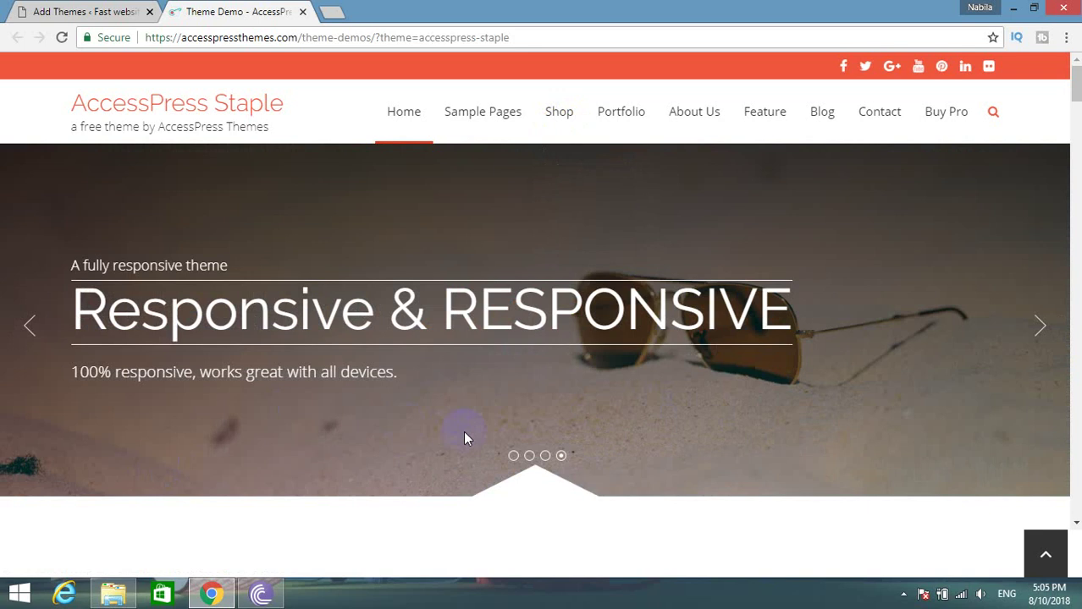
left_click(1040, 320)
left_click(1039, 320)
left_click(1039, 320)
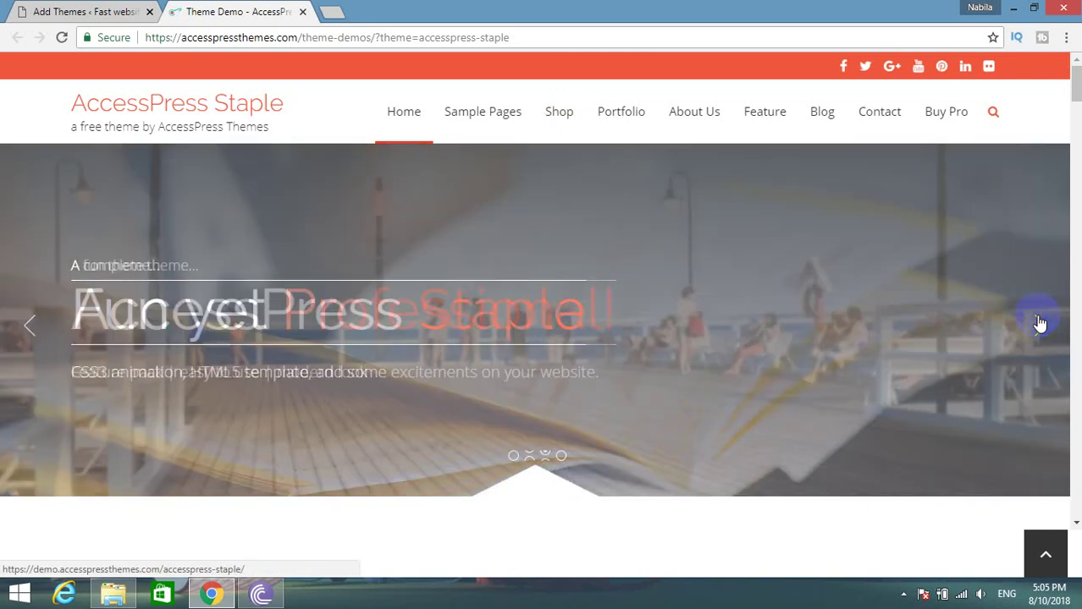
left_click(1039, 320)
left_click(1039, 322)
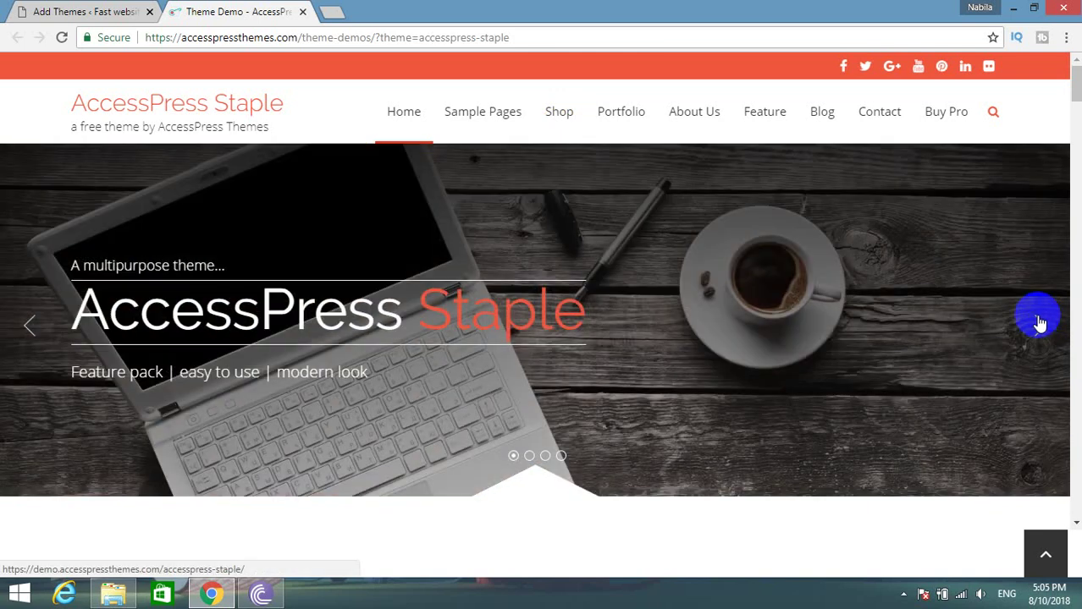
left_click(1039, 321)
left_click(1040, 321)
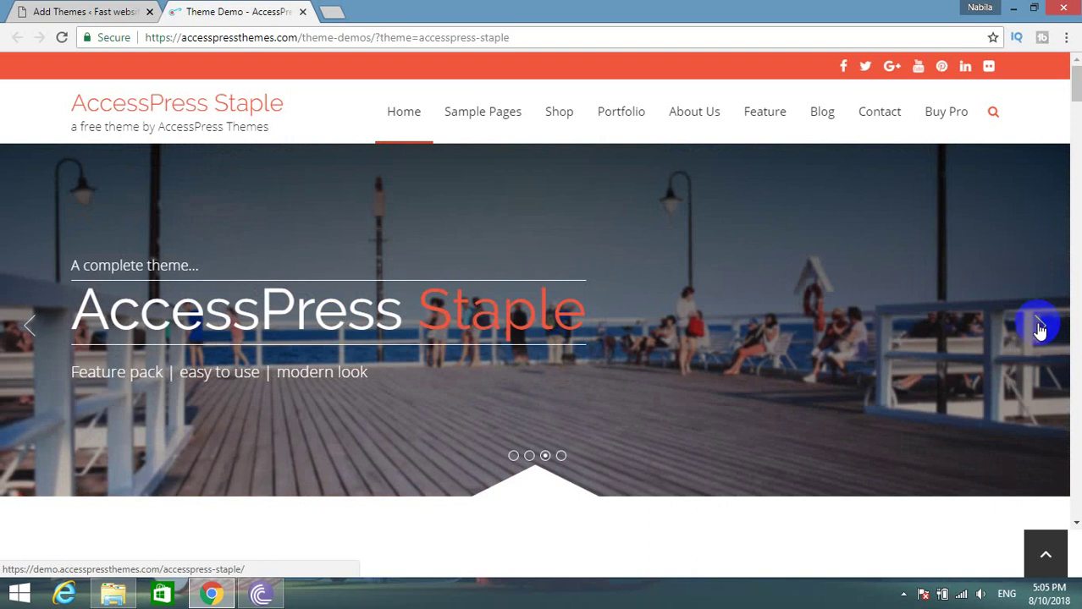
left_click(1039, 327)
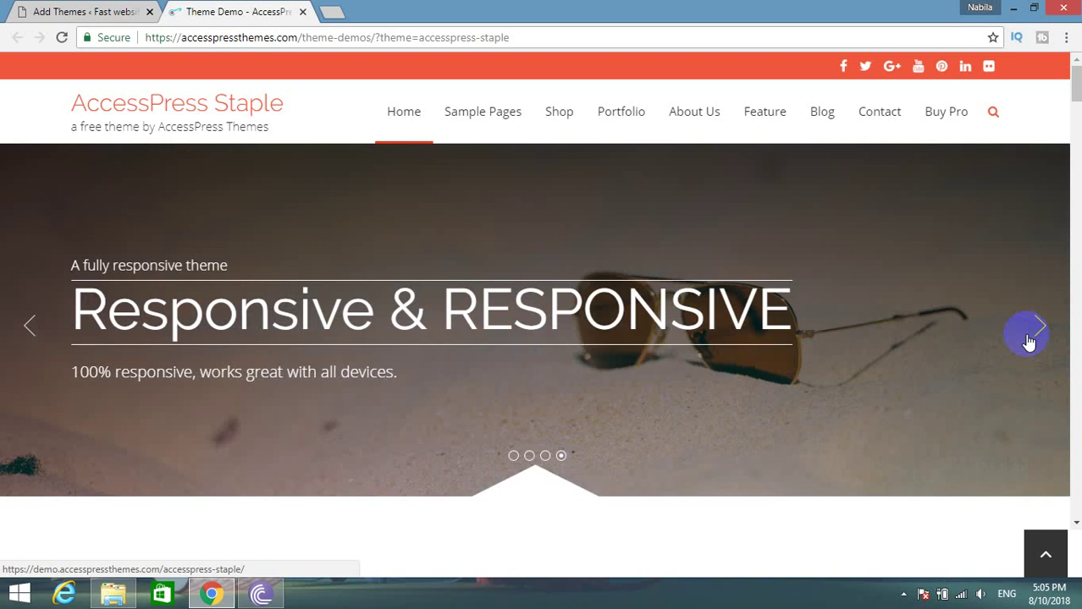
left_click(1036, 339)
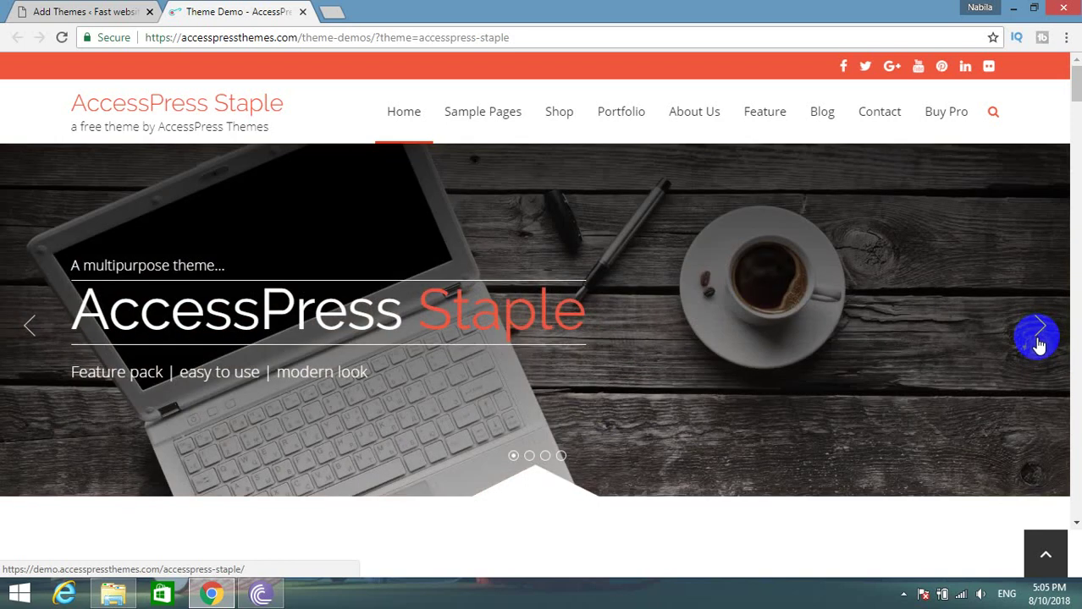
left_click(1038, 343)
left_click(1039, 344)
left_click(1039, 343)
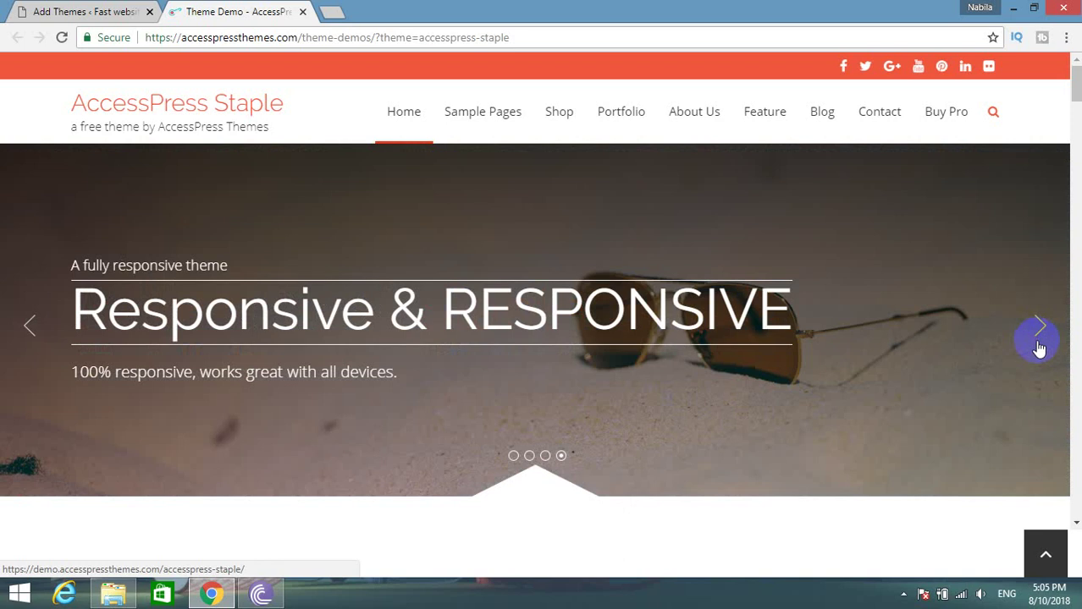
left_click(1039, 345)
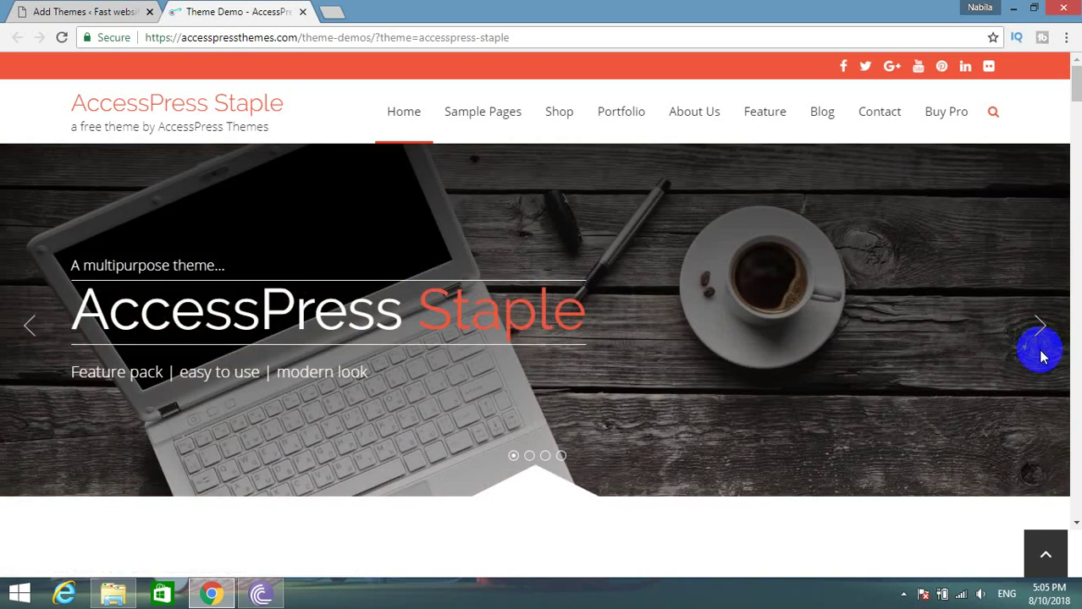
Reopen the demo Shop listing 23 products, then return to the WordPress AccessPress Staple preview.
scroll(999, 330, "down", 5)
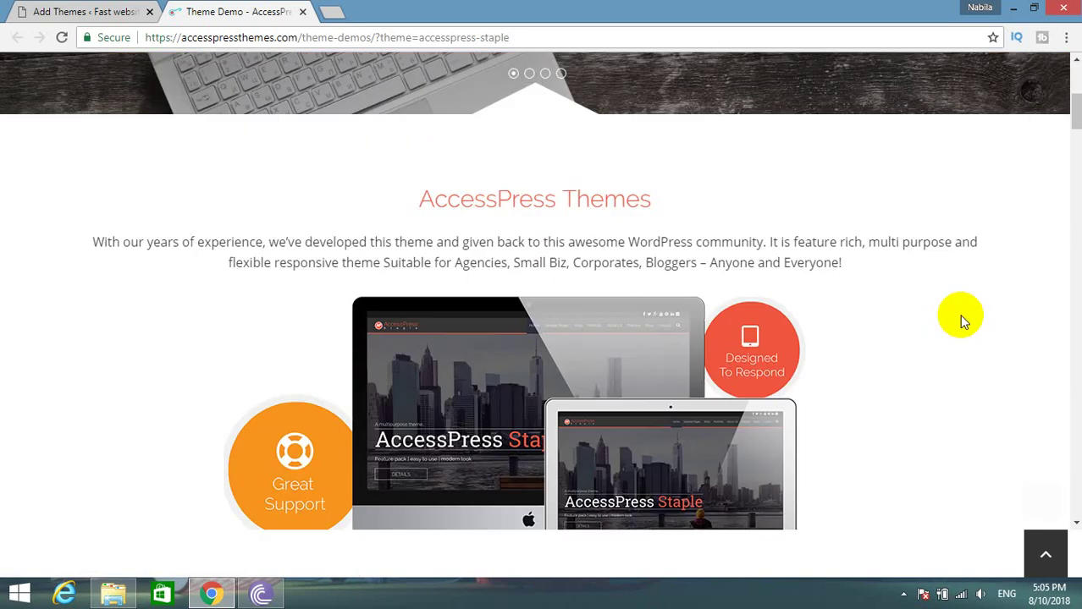
scroll(959, 314, "up", 5)
scroll(919, 285, "down", 5)
scroll(931, 296, "up", 5)
mouse_move(604, 113)
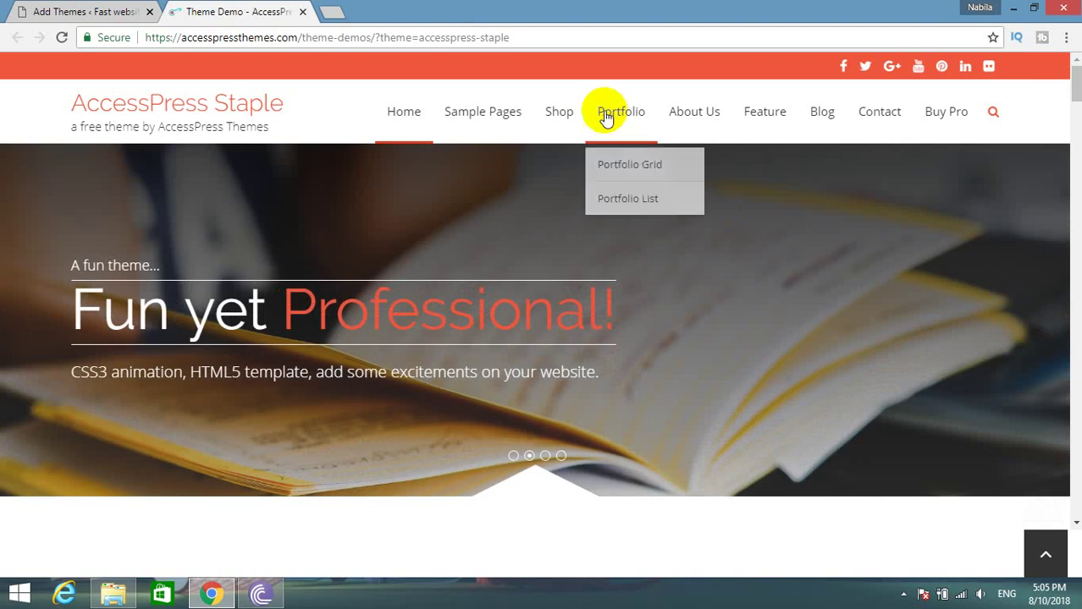
left_click(560, 118)
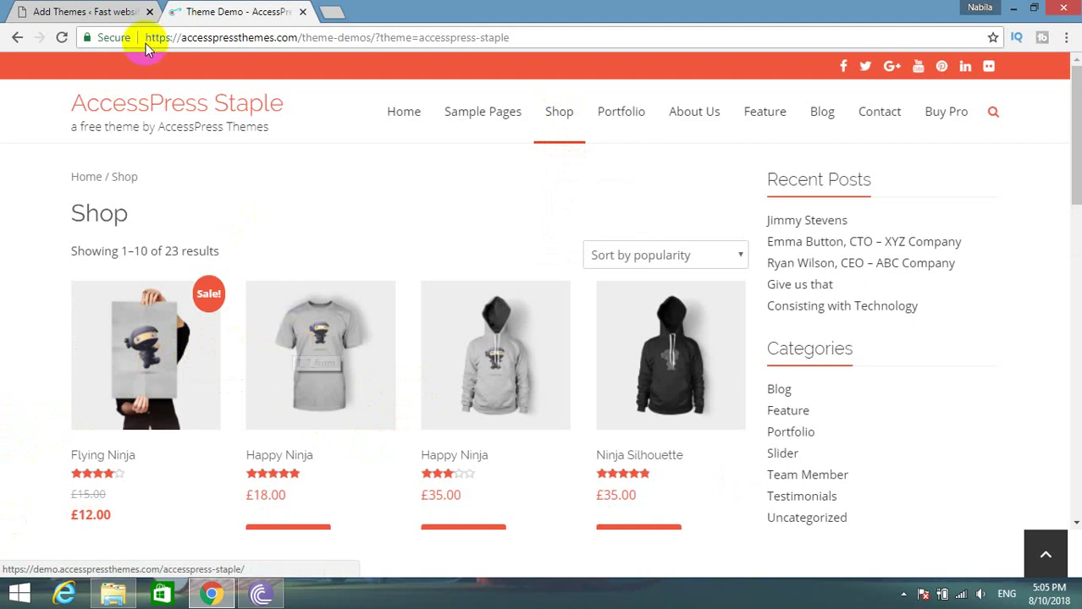
left_click(25, 12)
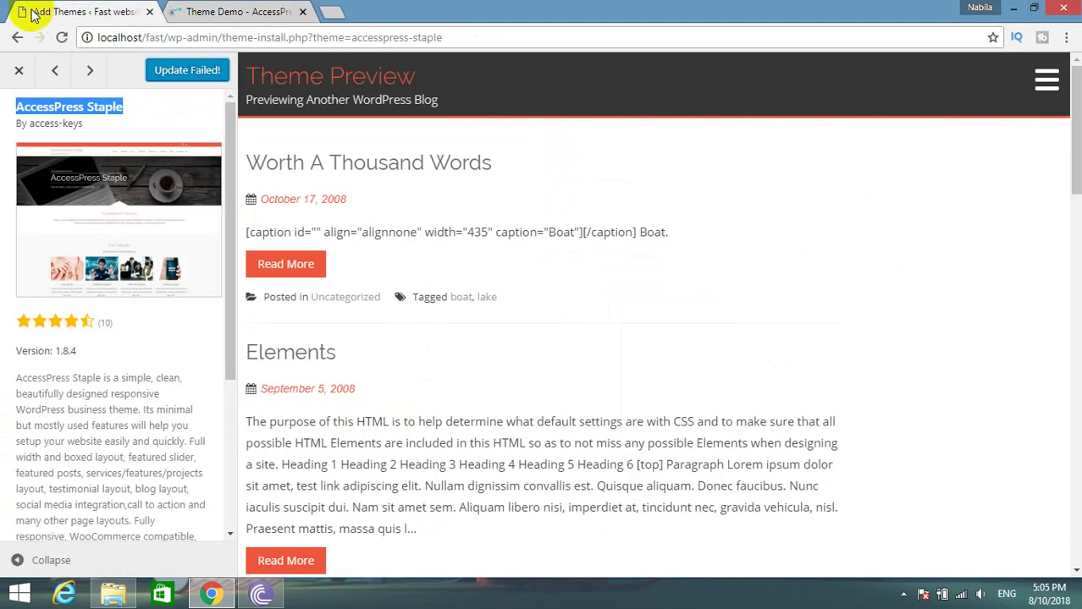
Close the AccessPress Staple preview and start installing Live Portfolio from its details.
left_click(17, 72)
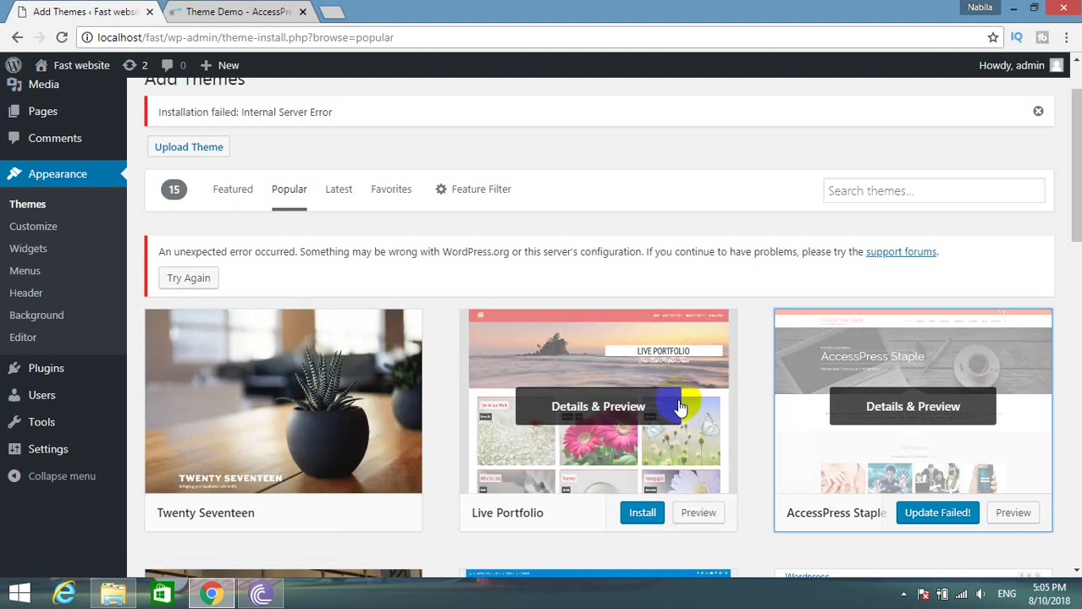
left_click(612, 415)
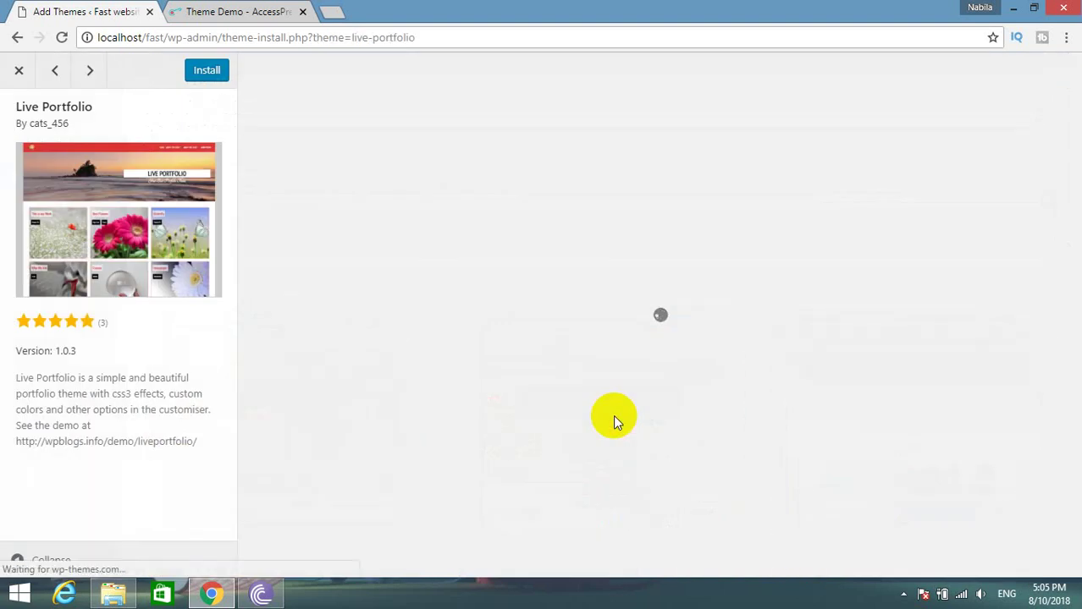
left_click(196, 70)
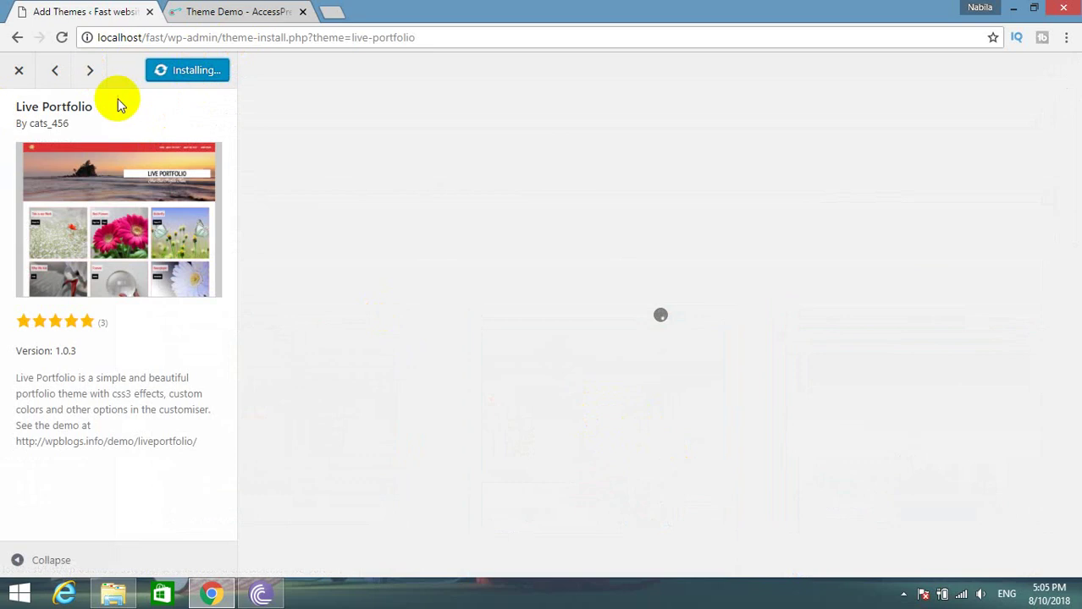
Reopen the Live Portfolio preview, then go to the demo tab and select its address.
left_click(29, 82)
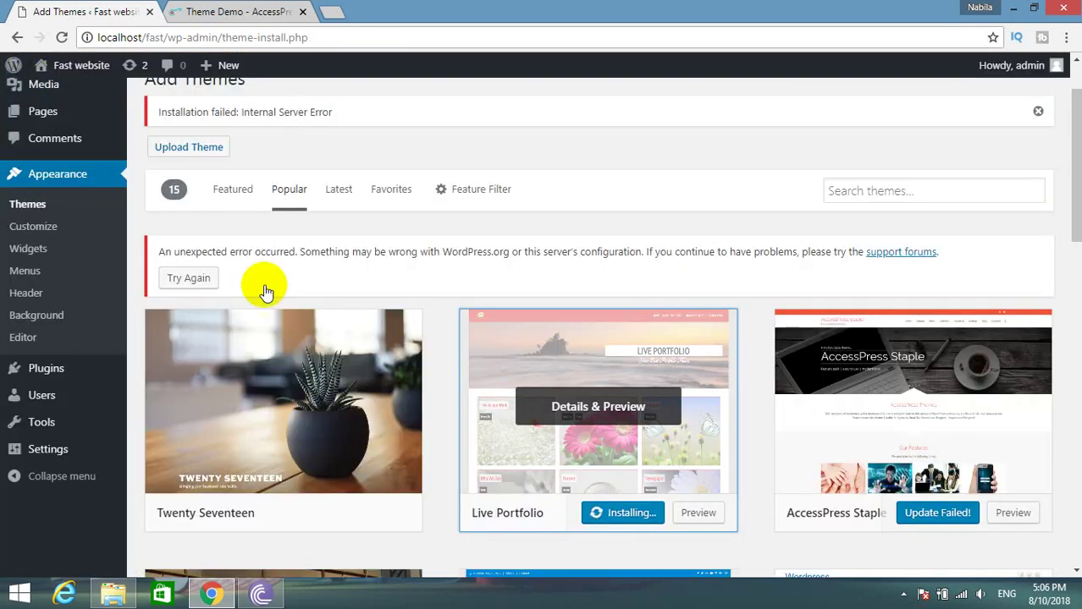
left_click(507, 407)
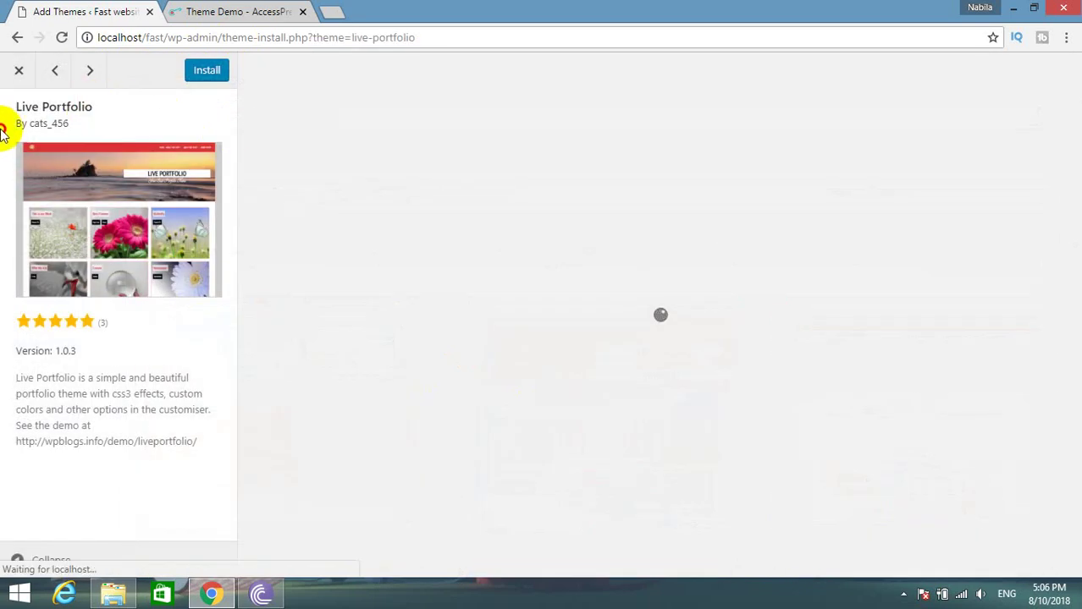
left_click_drag(9, 125, 9, 102)
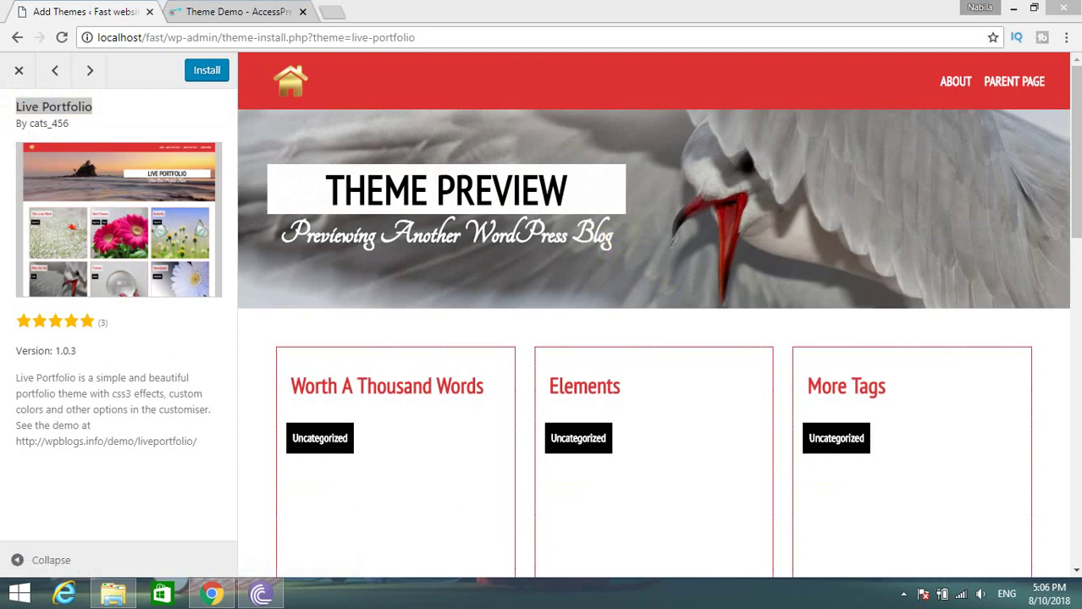
scroll(653, 338, "down", 15)
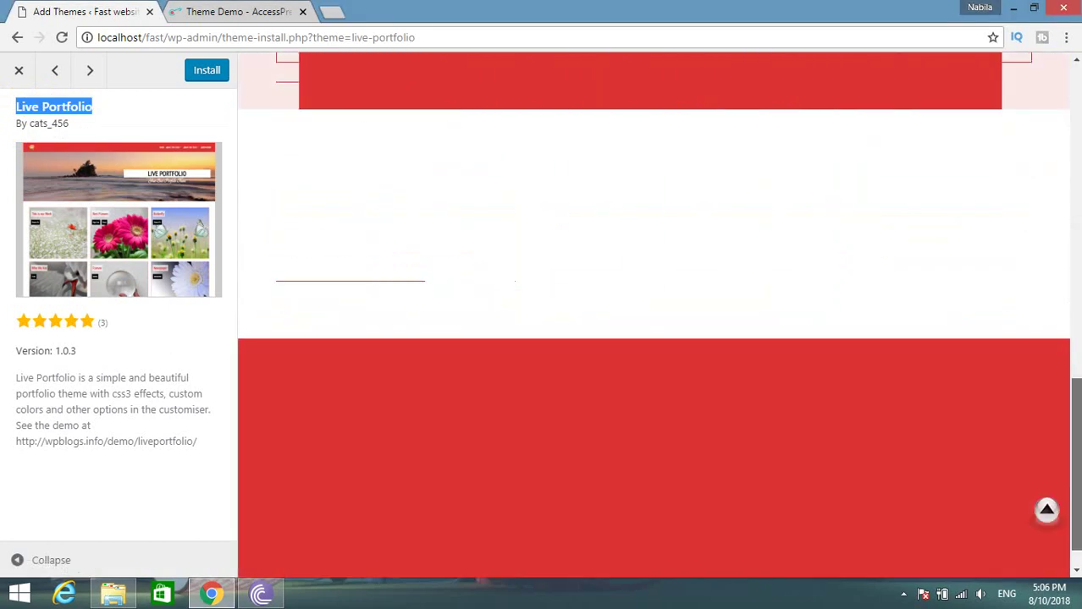
left_click_drag(1076, 462, 1038, 104)
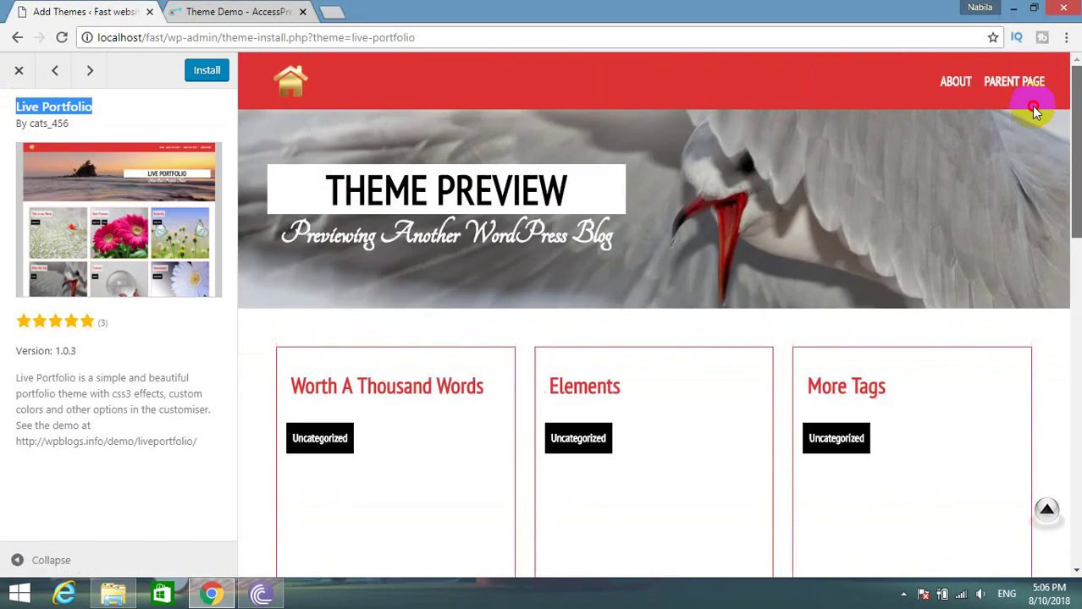
left_click(247, 11)
left_click(240, 37)
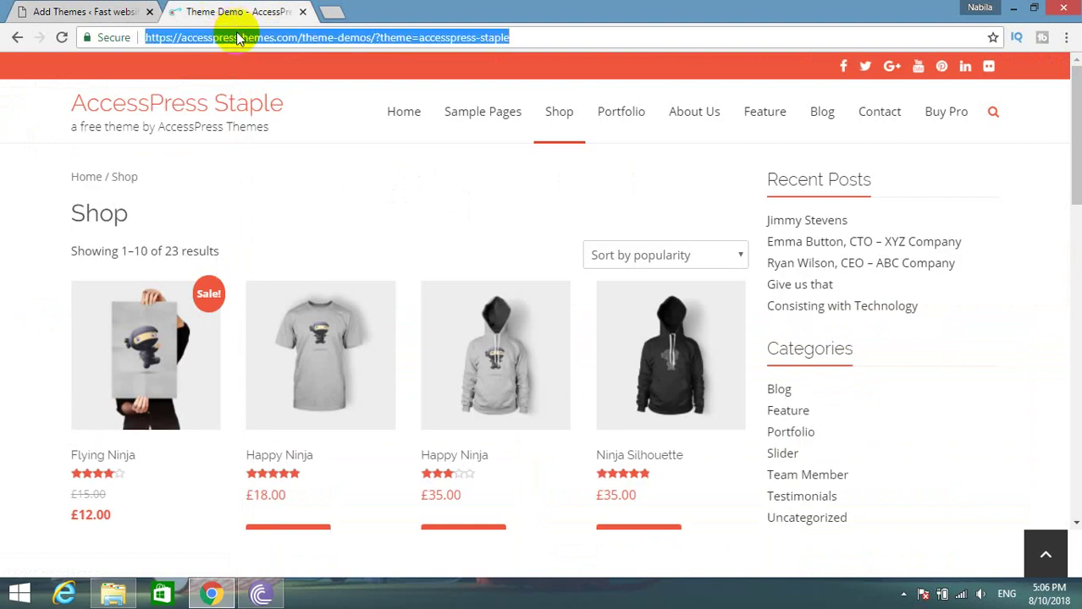
Search the web for 'Live Portfolio' and open the WordPress.org result in a new tab.
type("Live Portfolio")
key("Return")
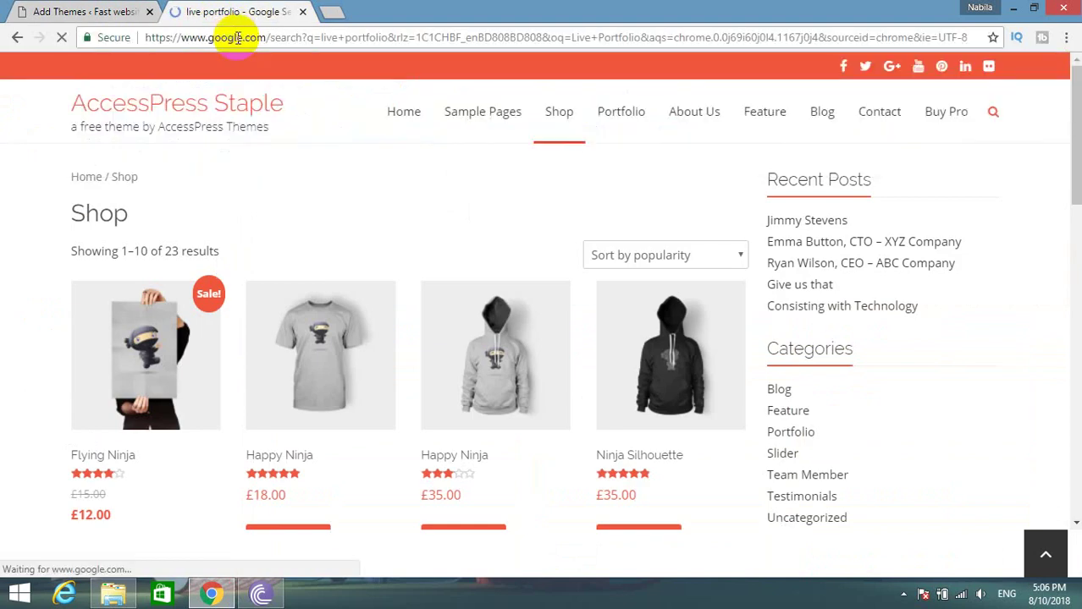
middle_click(214, 203)
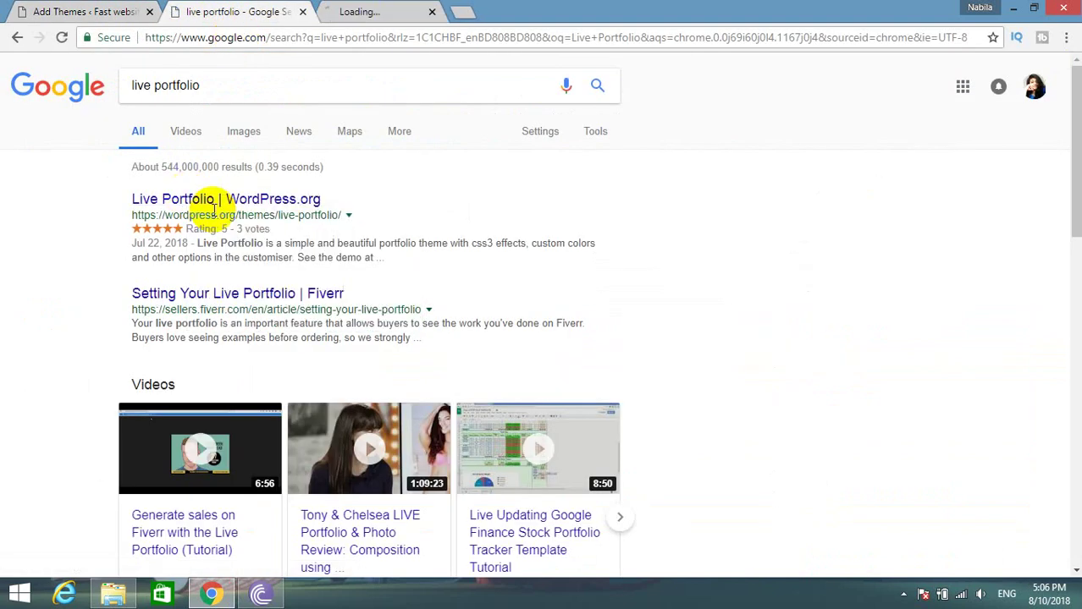
Review the Live Portfolio WordPress.org page's ratings and details, then return to the WordPress preview.
left_click(343, 8)
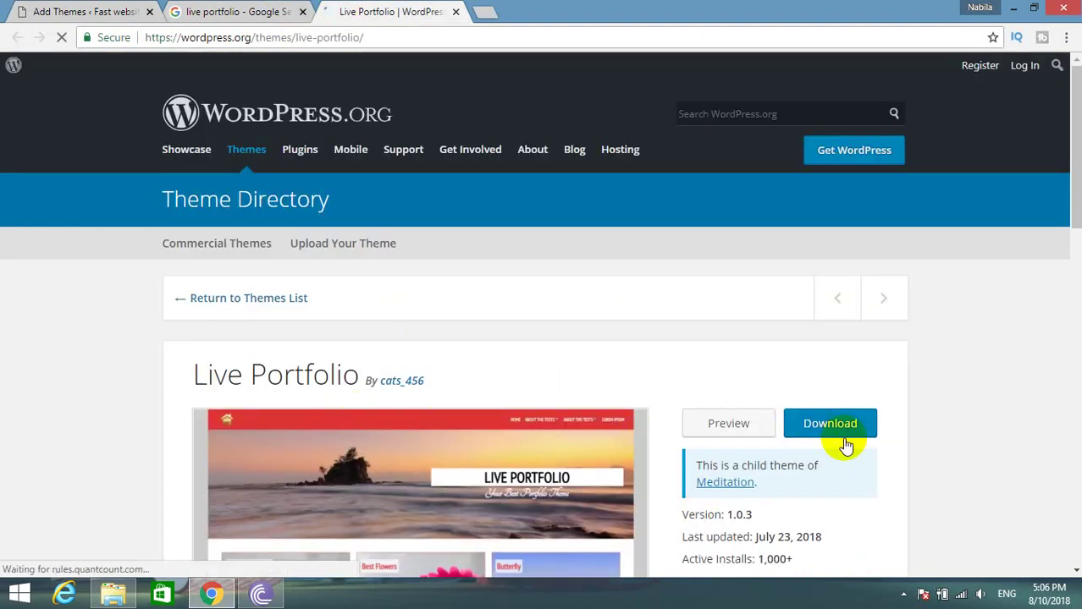
scroll(846, 446, "down", 5)
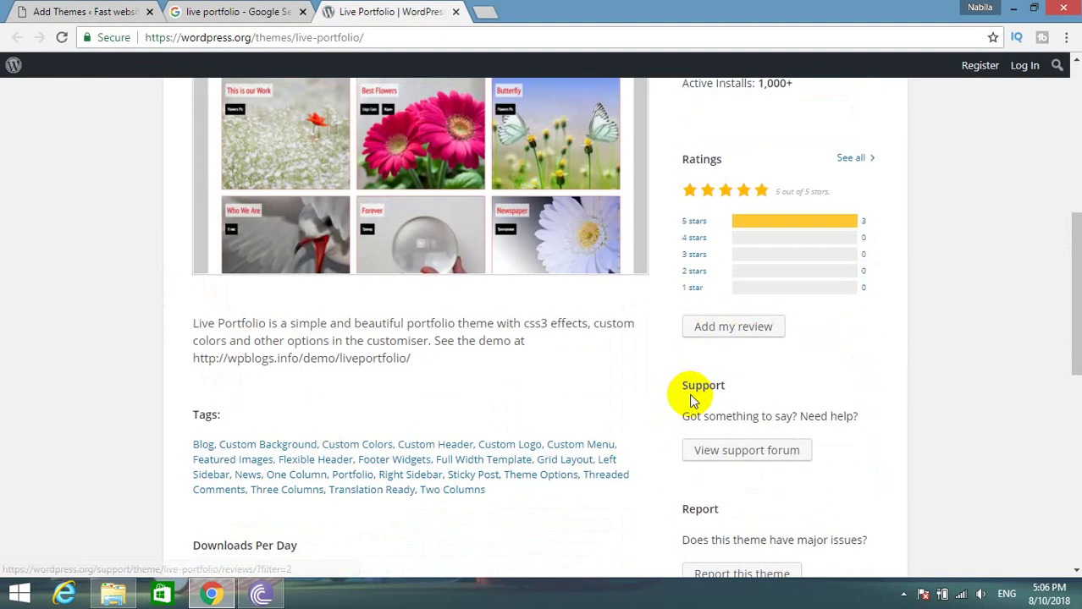
scroll(690, 400, "down", 3)
scroll(689, 399, "up", 8)
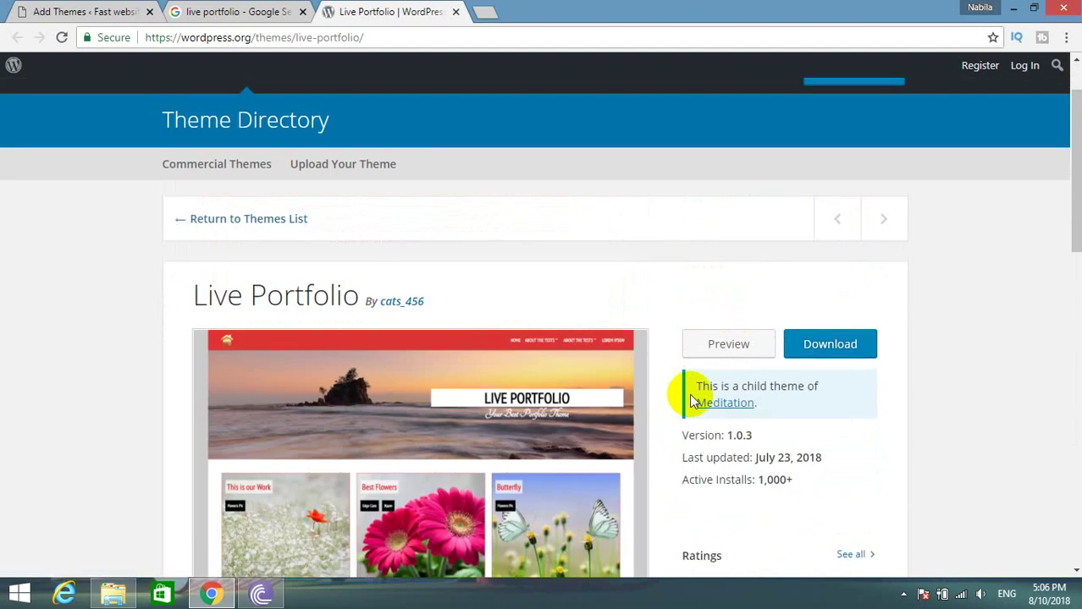
scroll(688, 410, "down", 6)
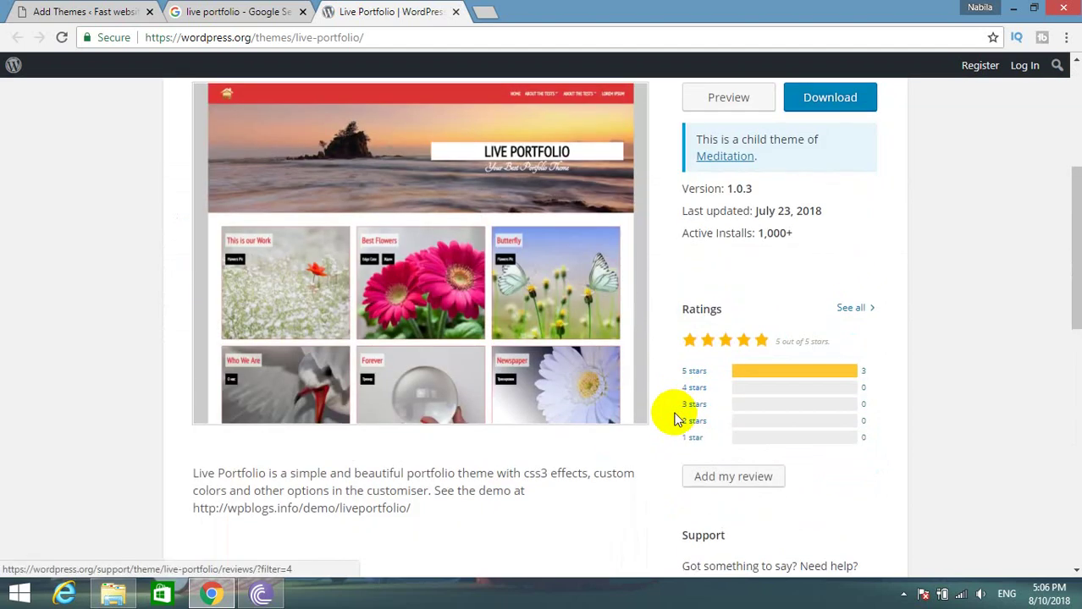
scroll(672, 426, "down", 3)
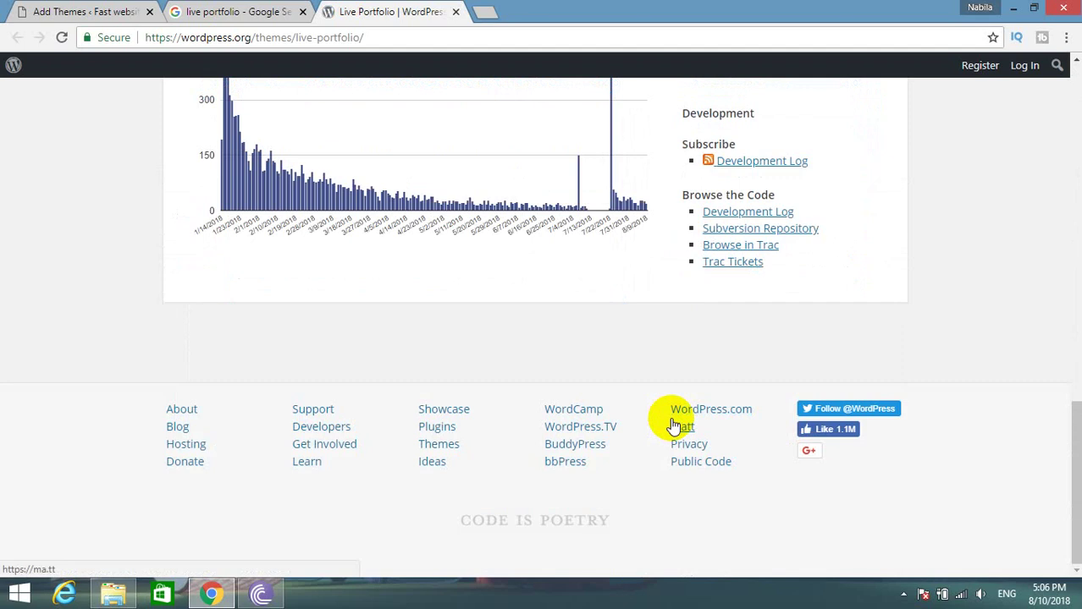
scroll(673, 426, "up", 5)
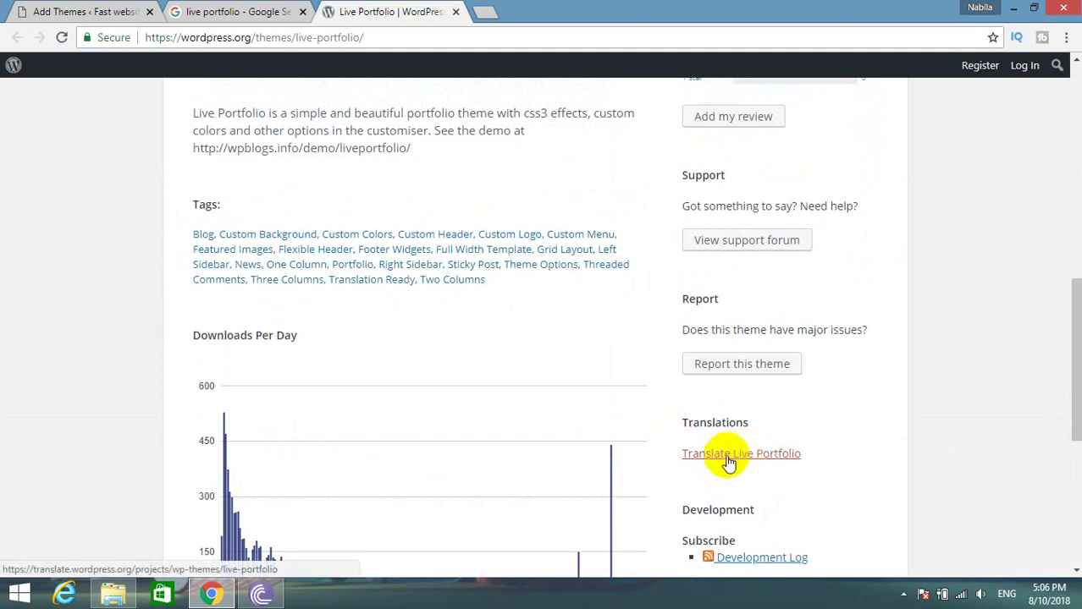
left_click(103, 10)
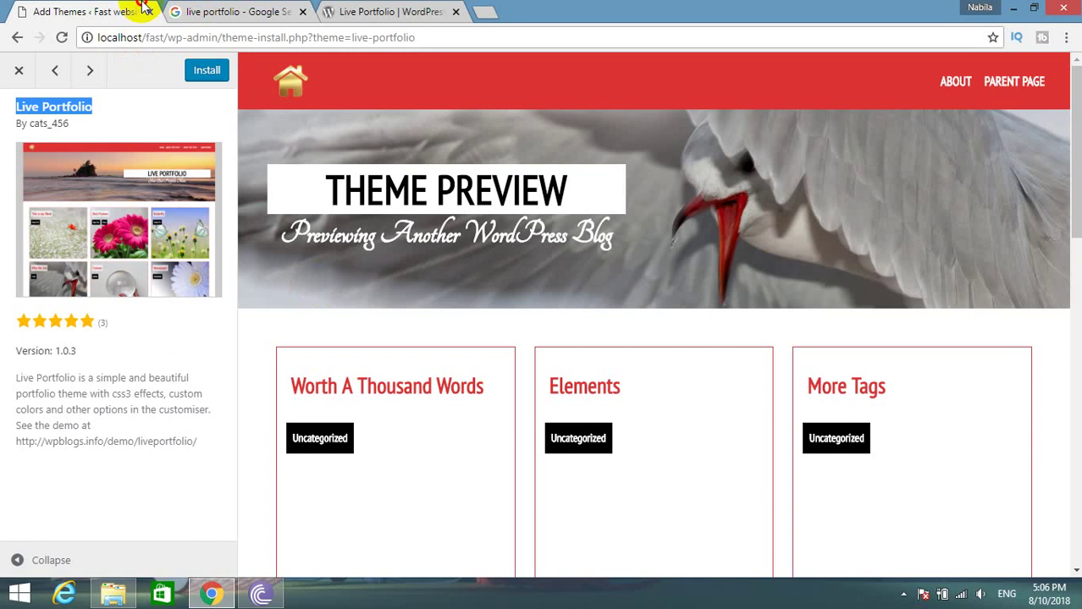
Refine the Google search to a Live Portfolio demo query and scroll the results.
left_click(240, 11)
double_click(236, 87)
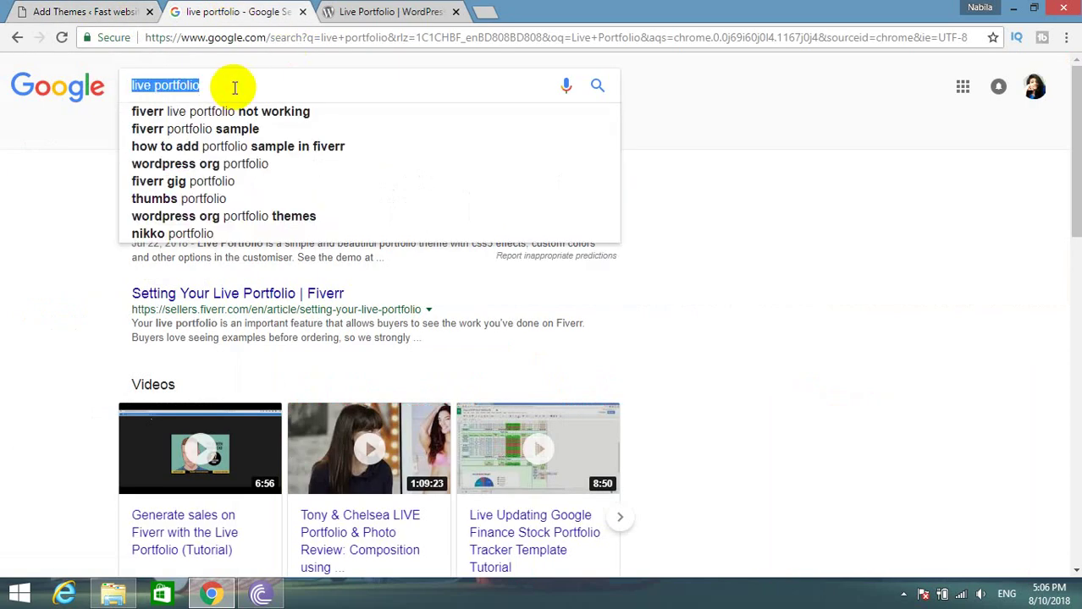
left_click(208, 89)
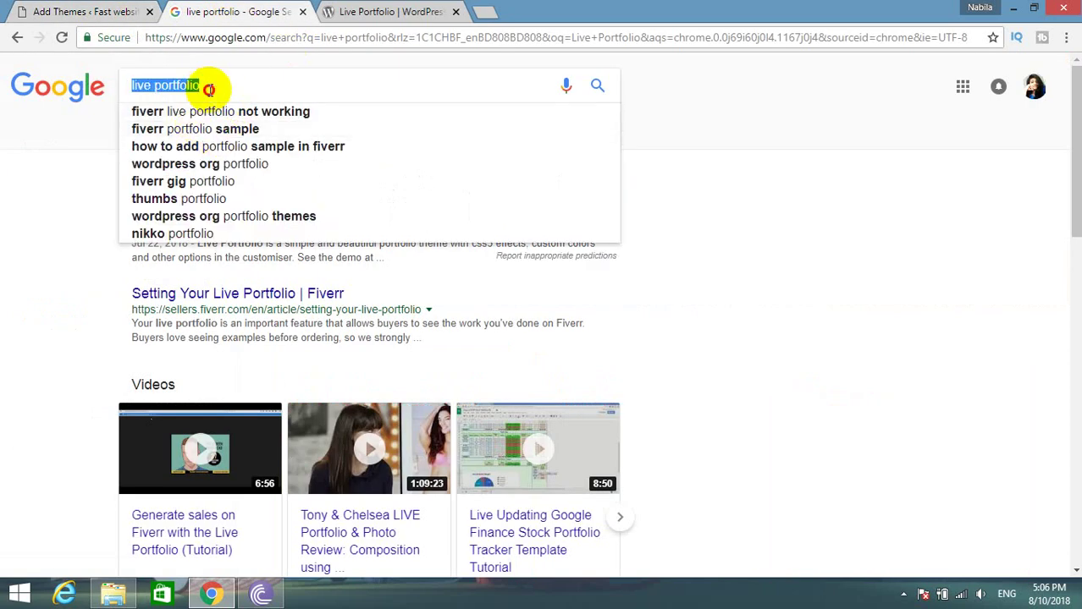
type("demo")
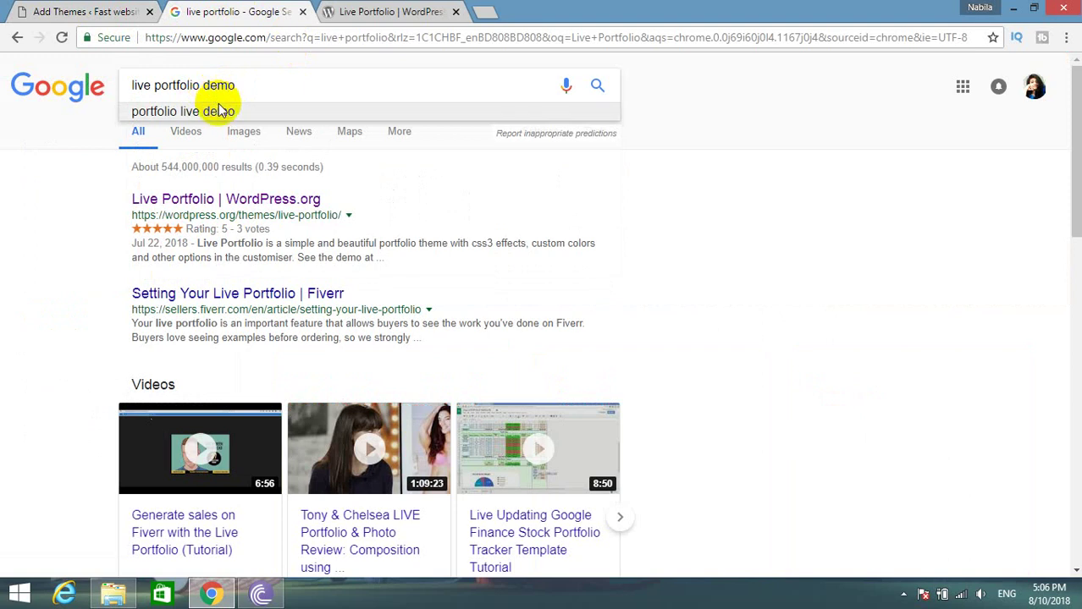
left_click(217, 111)
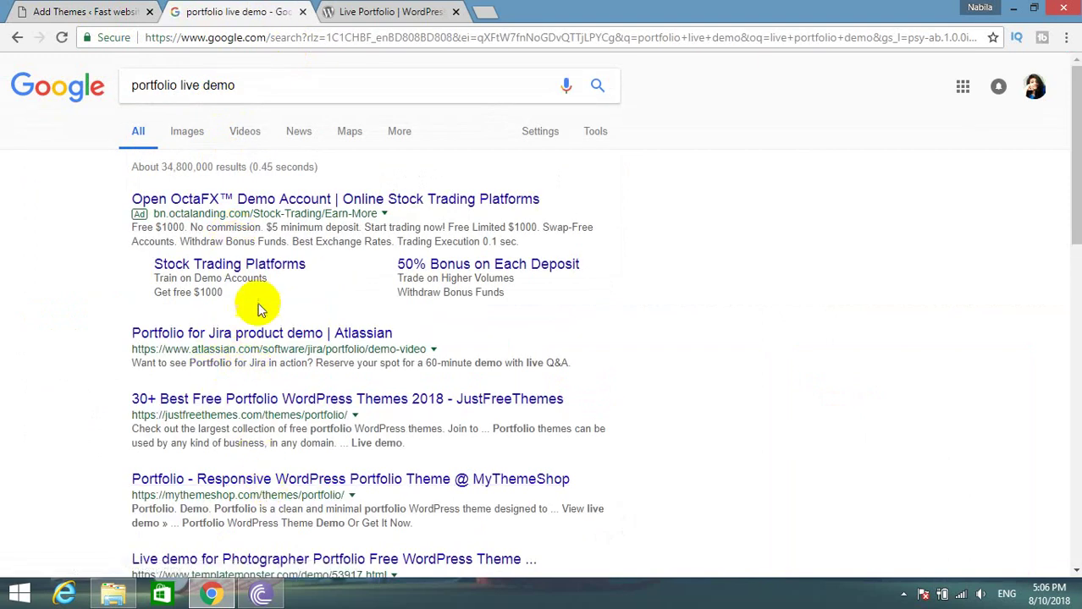
scroll(284, 414, "down", 2)
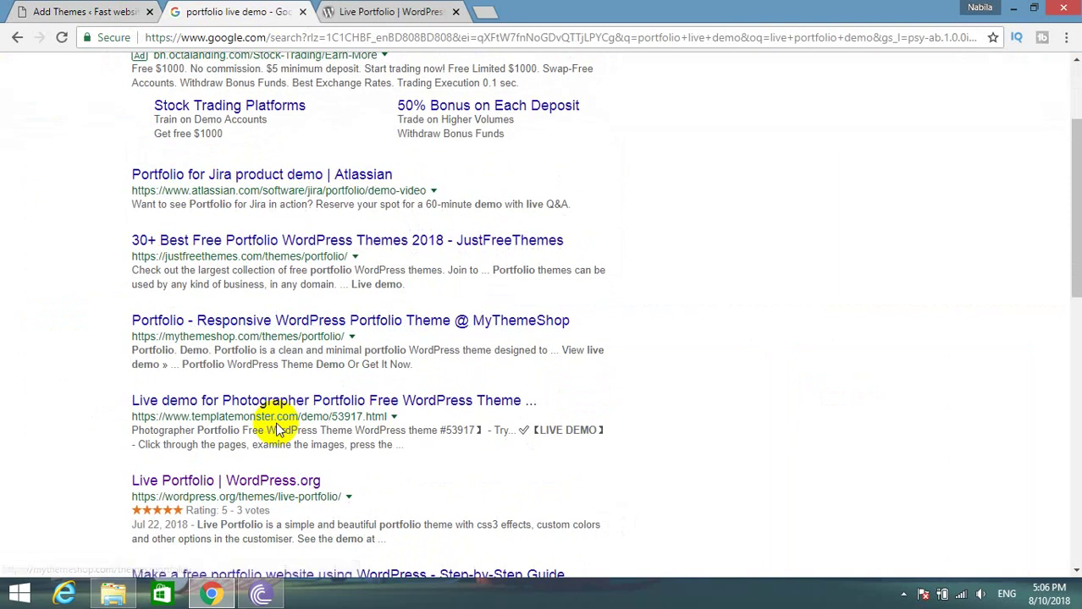
scroll(258, 416, "down", 4)
scroll(258, 415, "up", 3)
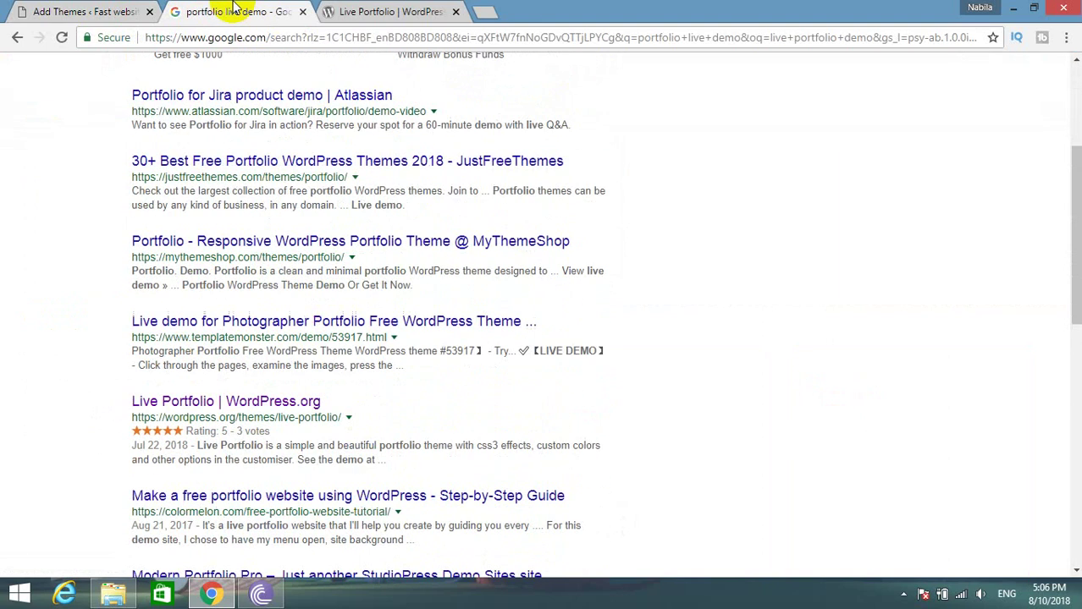
Check the Live Portfolio page and theme preview, then select the Google search query.
left_click(440, 11)
scroll(724, 272, "up", 10)
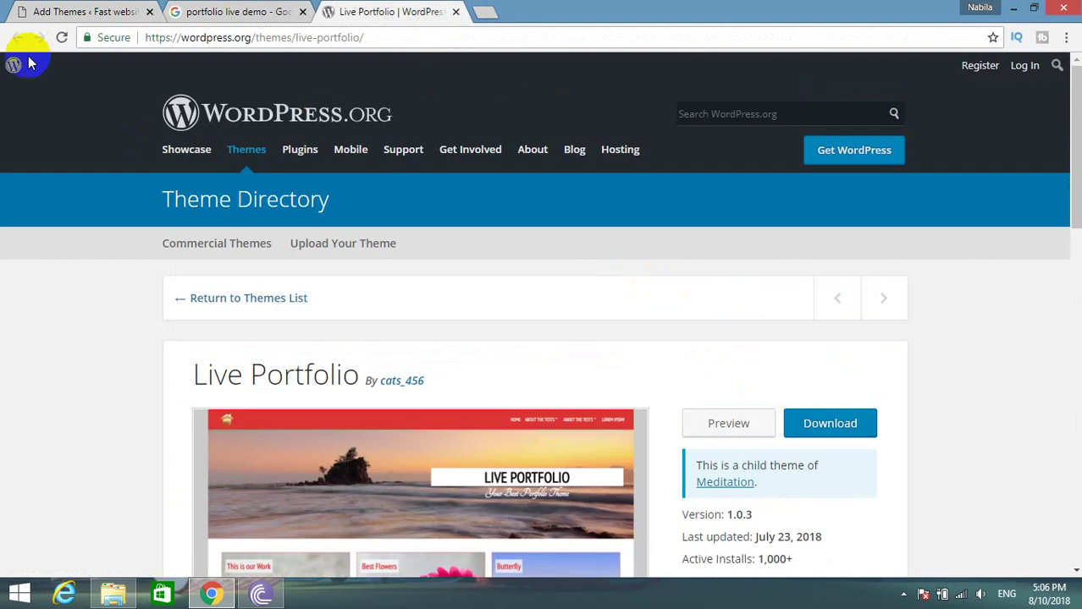
left_click(52, 10)
left_click(173, 12)
scroll(212, 119, "up", 3)
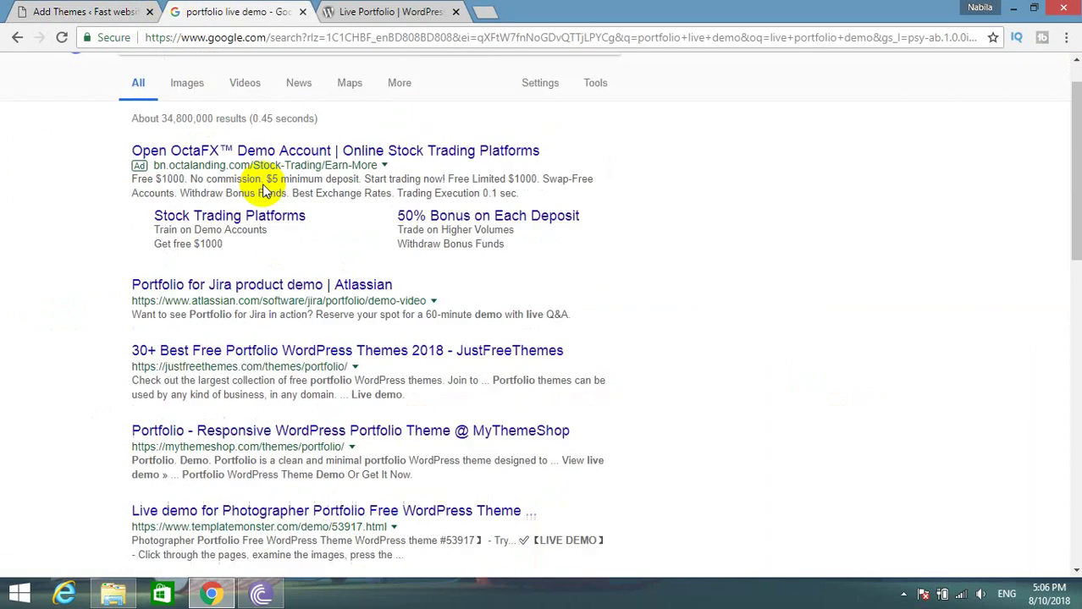
left_click(269, 75)
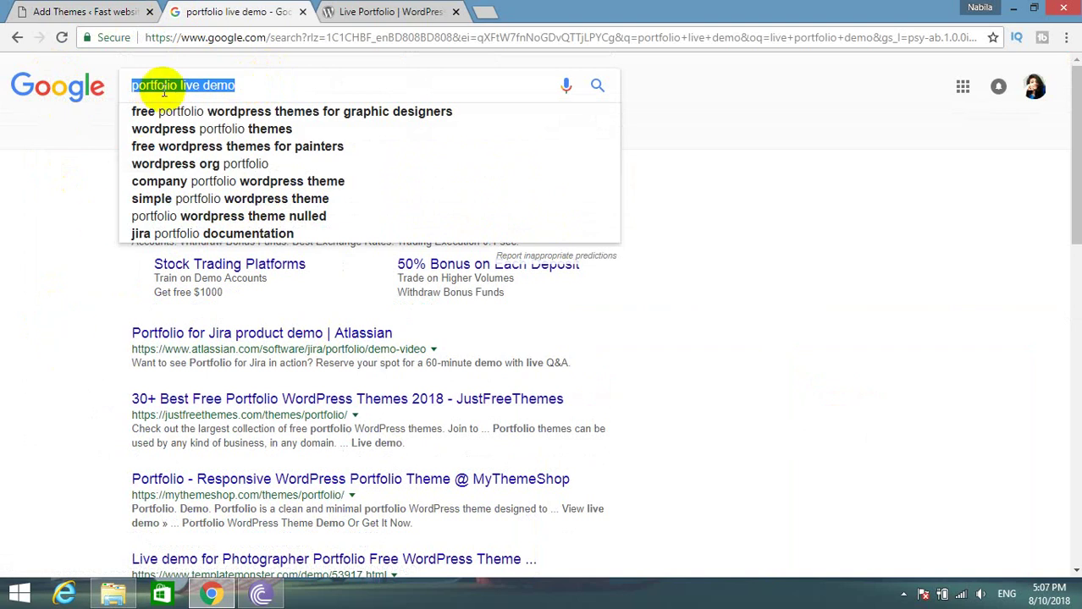
key("ctrl+shift+Tab")
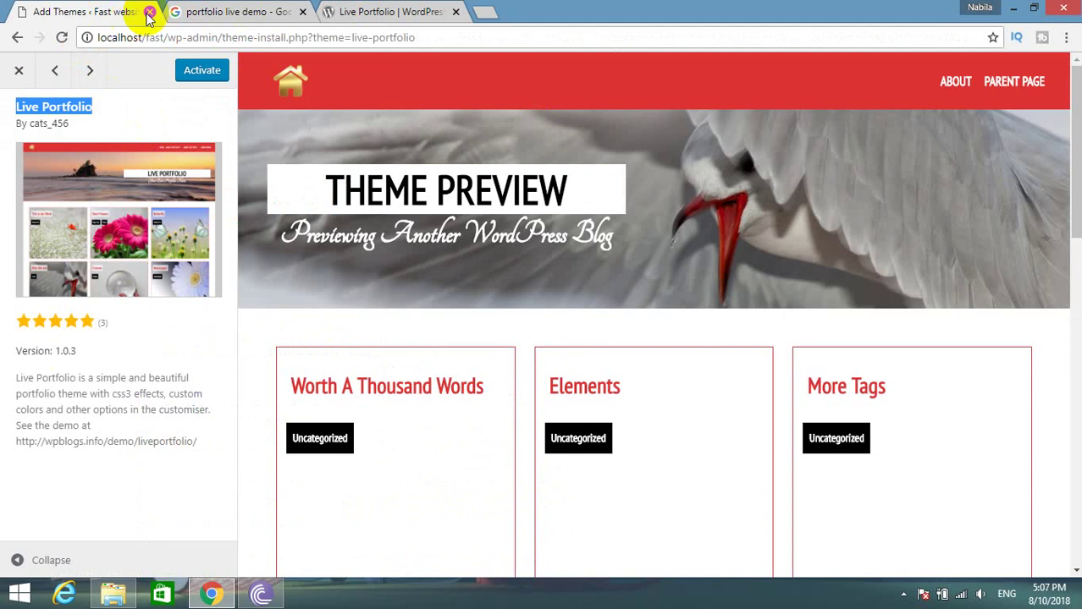
left_click(181, 11)
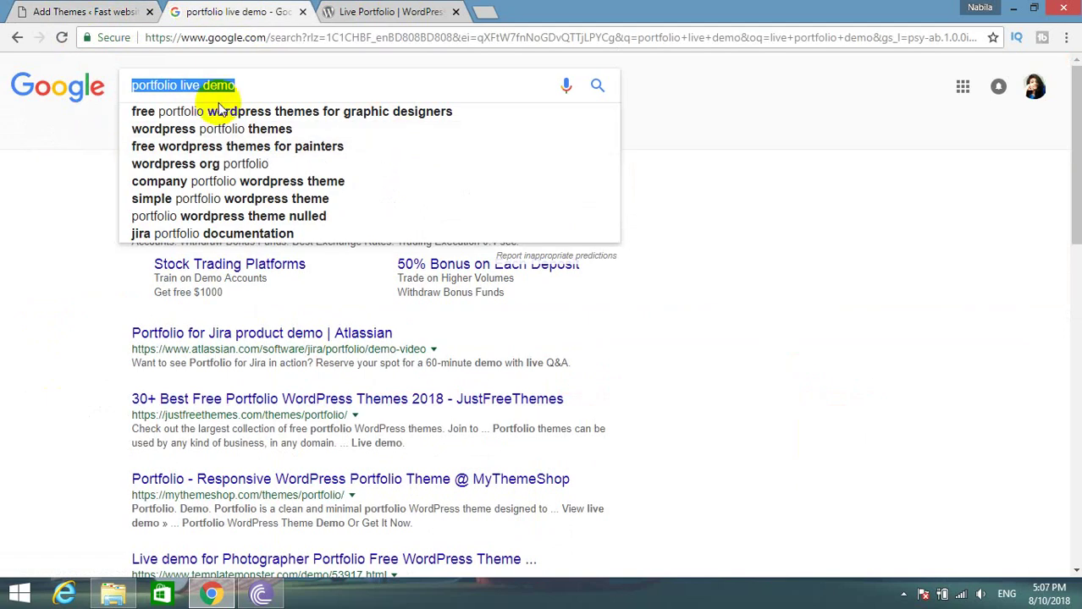
Search Google for 'blog wordpress theme'.
type("blog ")
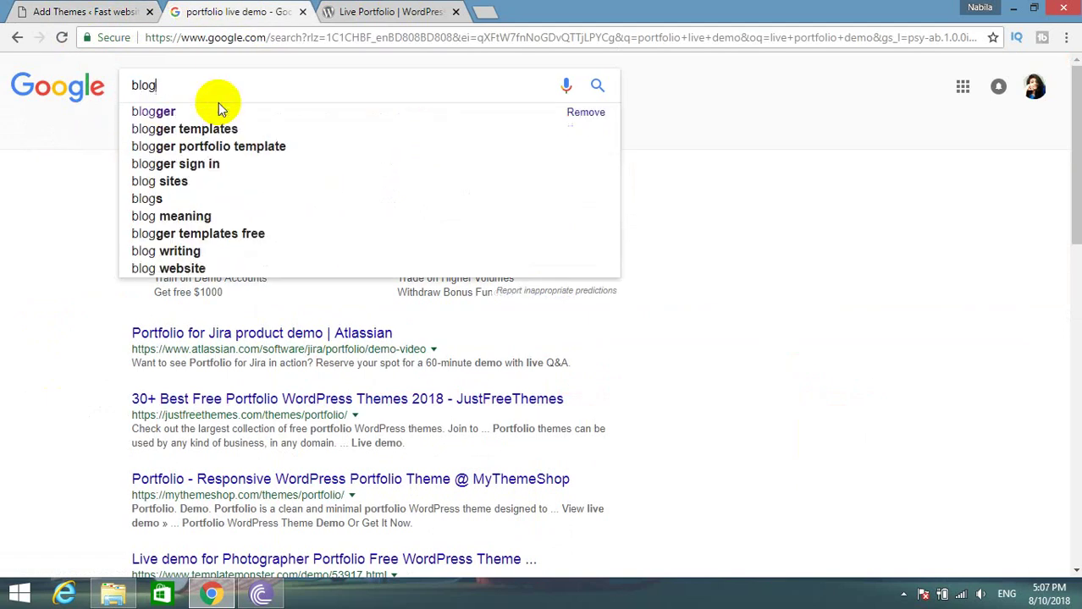
type("wodp")
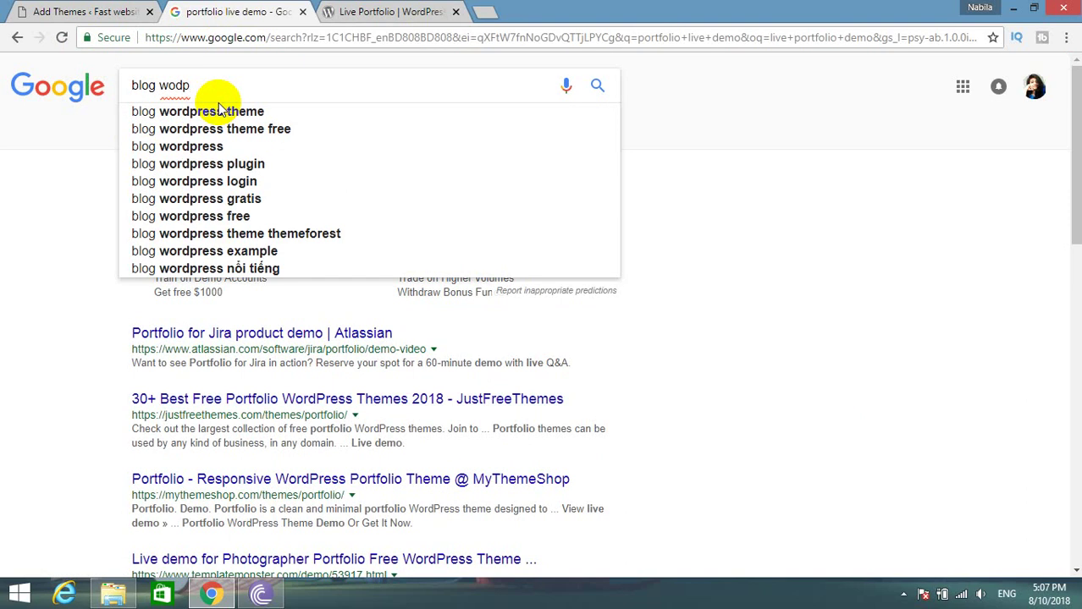
left_click(218, 111)
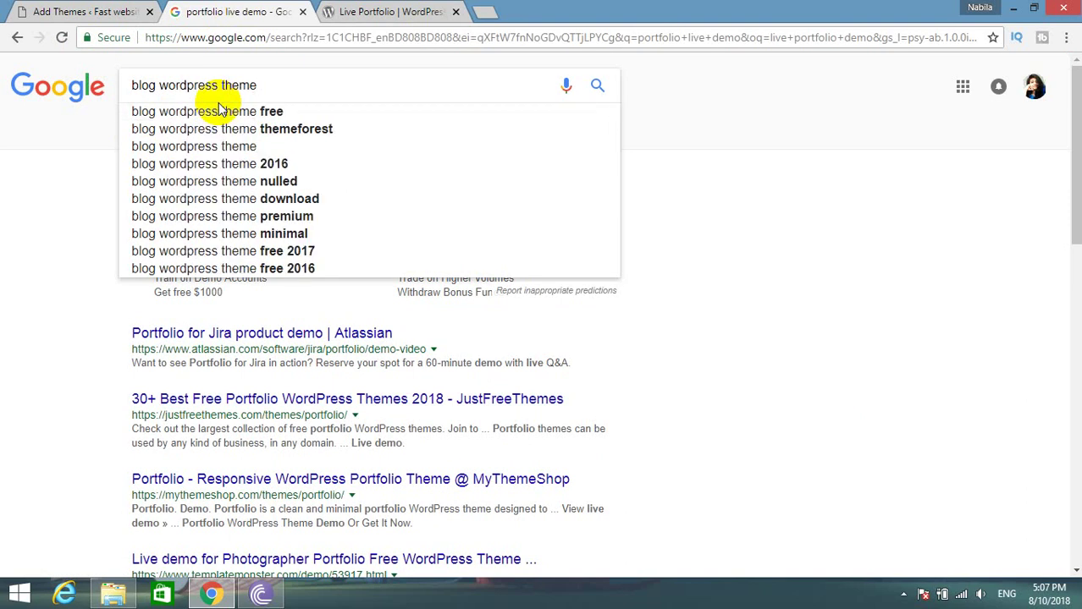
key("Return")
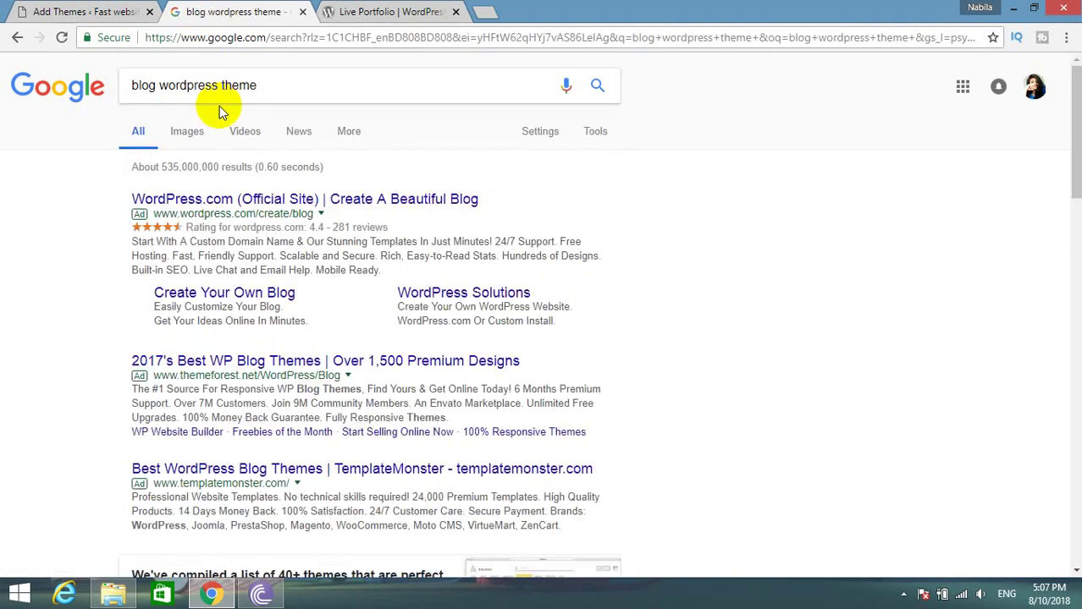
scroll(228, 152, "down", 2)
scroll(253, 186, "up", 2)
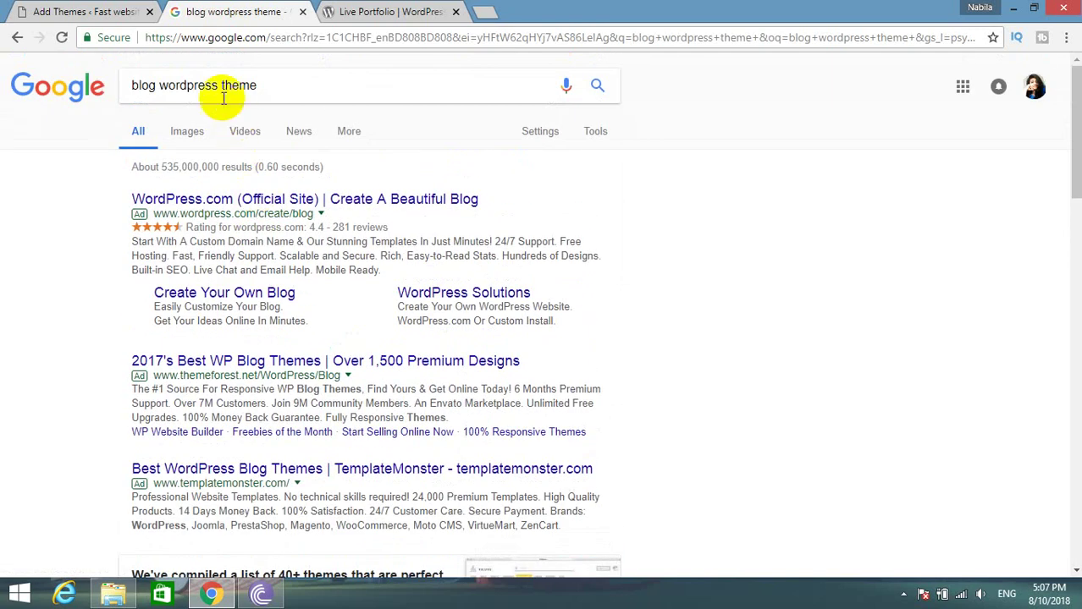
Replace the query with a search for 'wordpress', then return to the Live Portfolio page.
triple_click(218, 88)
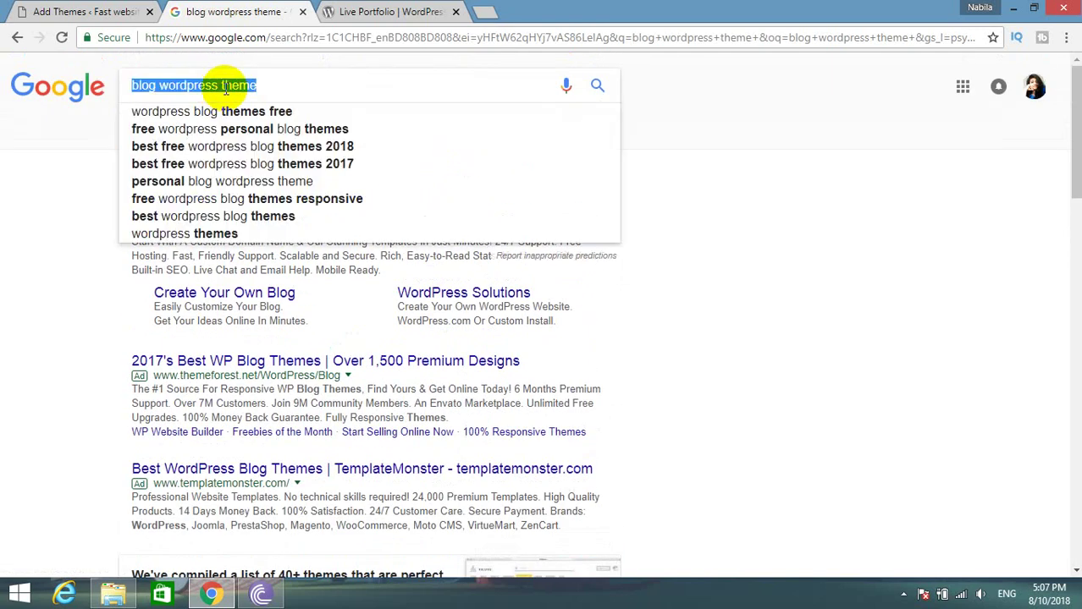
type("word")
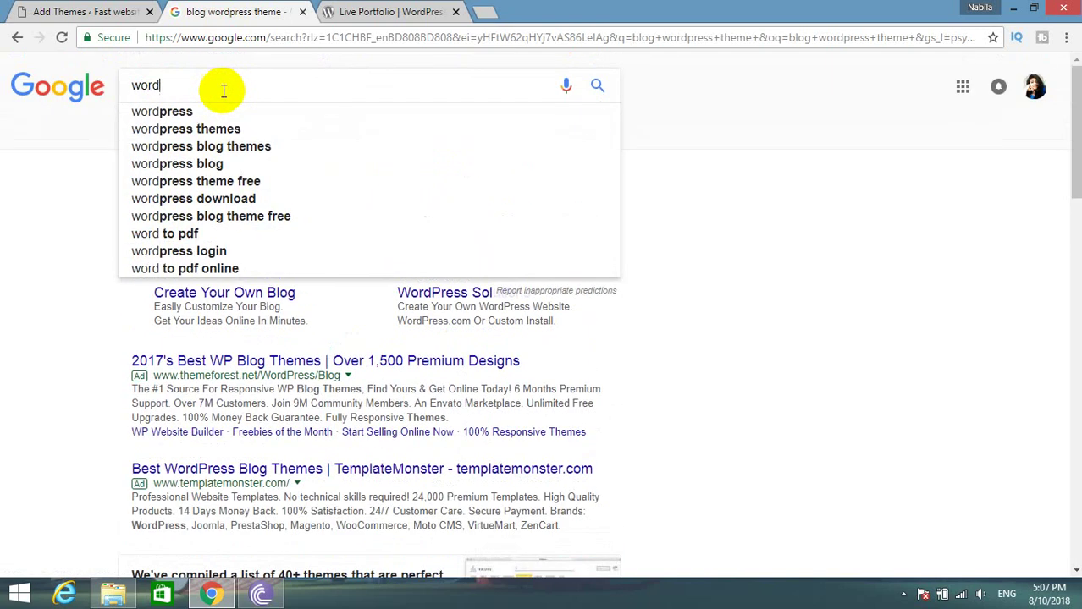
left_click(208, 111)
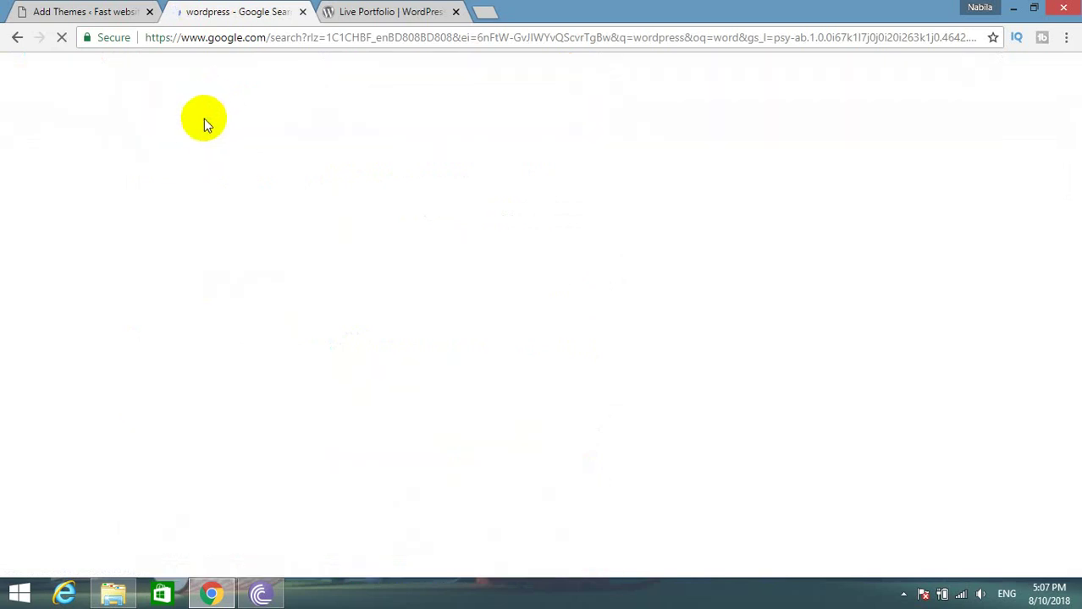
left_click(385, 11)
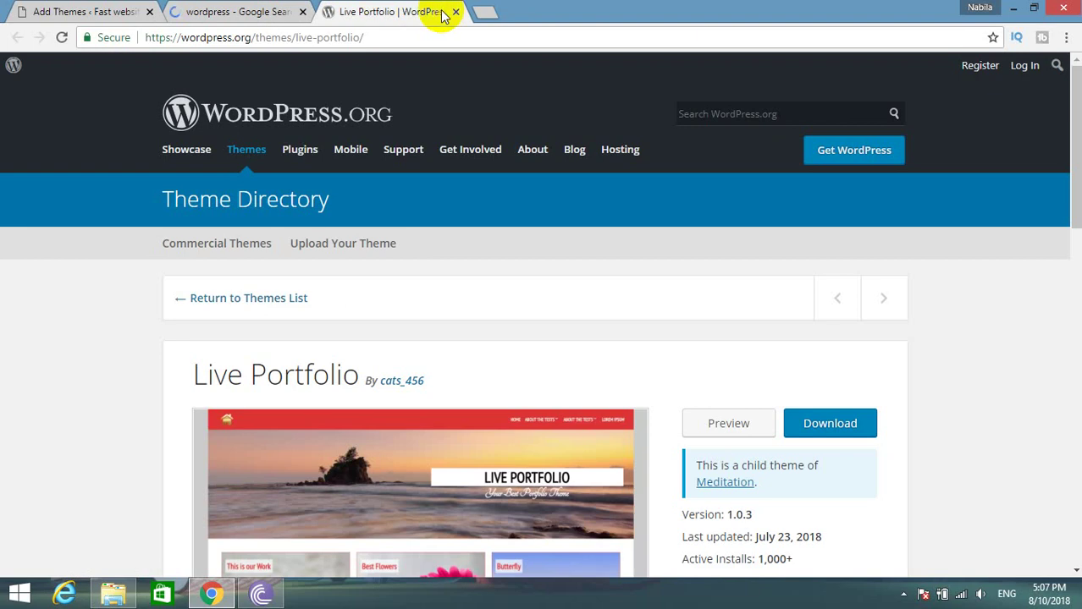
Download the Live Portfolio theme zip and close the Google results tab.
scroll(395, 245, "down", 3)
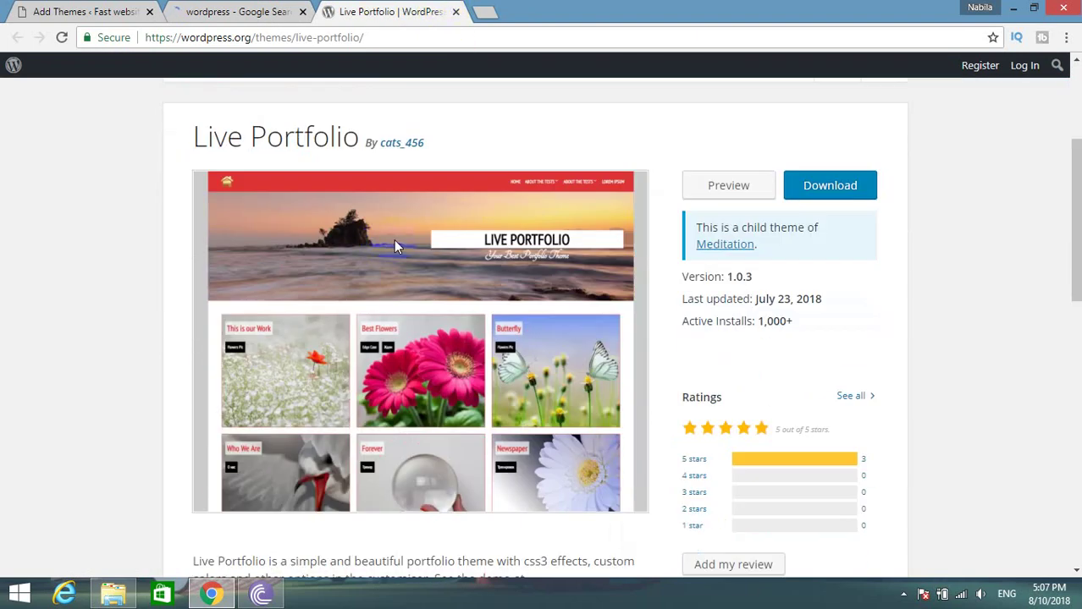
scroll(288, 449, "down", 2)
scroll(876, 314, "up", 5)
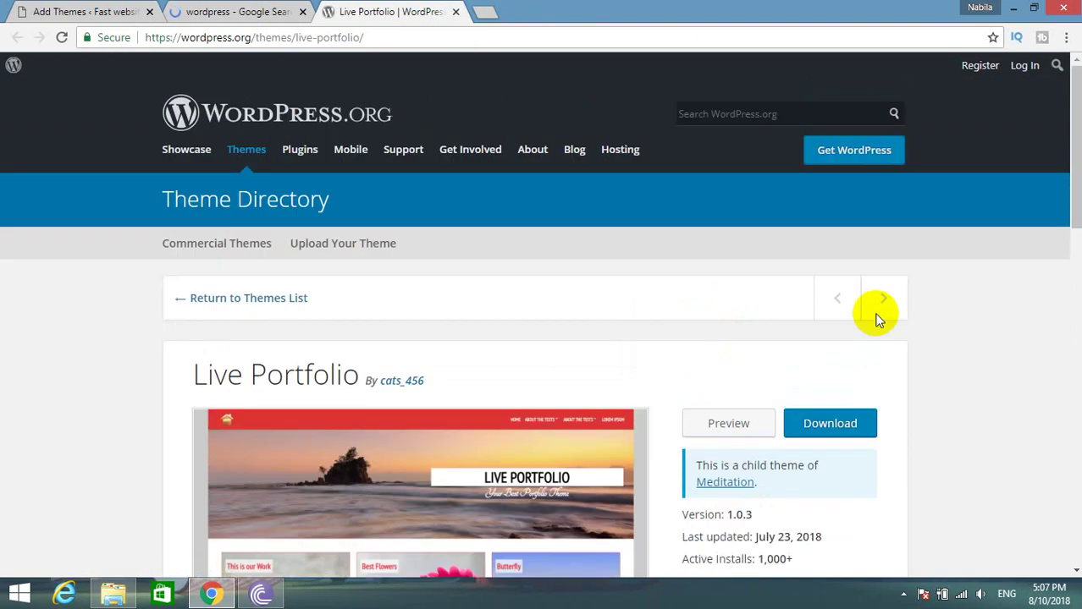
left_click(833, 425)
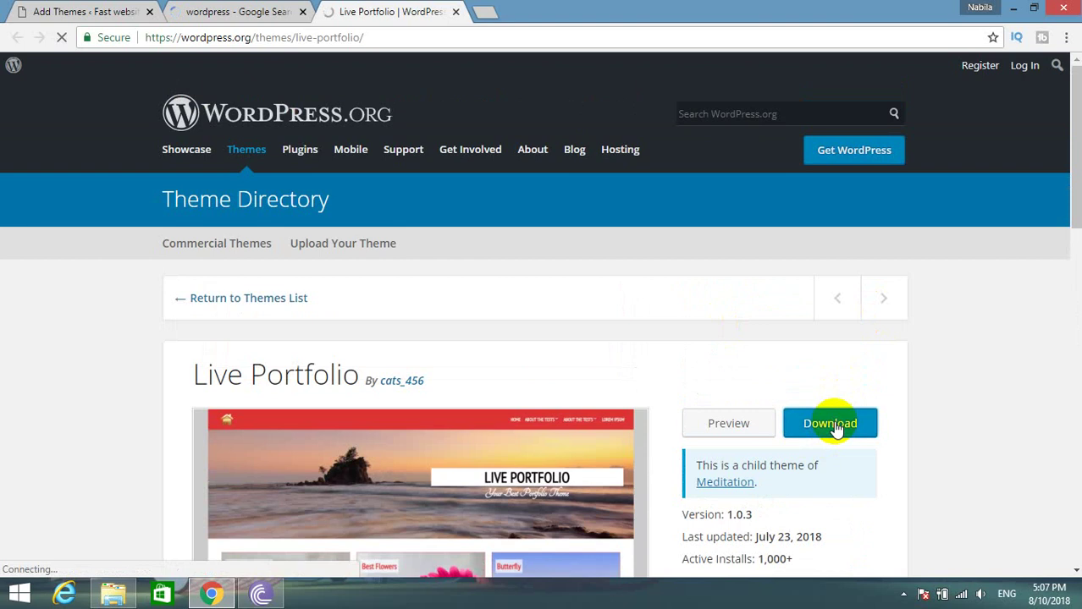
left_click(302, 11)
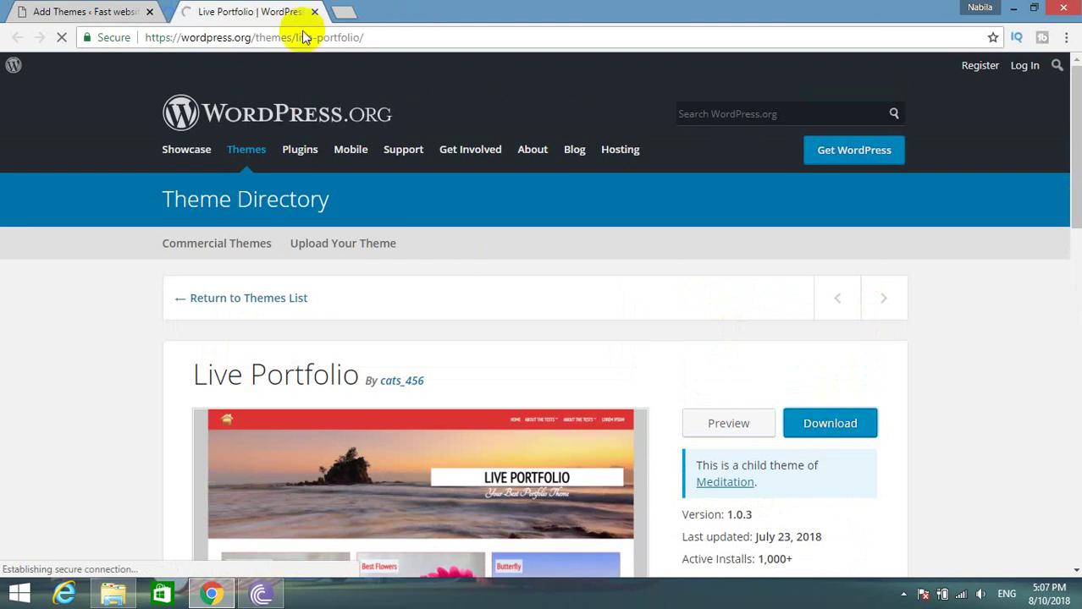
scroll(47, 303, "down", 2)
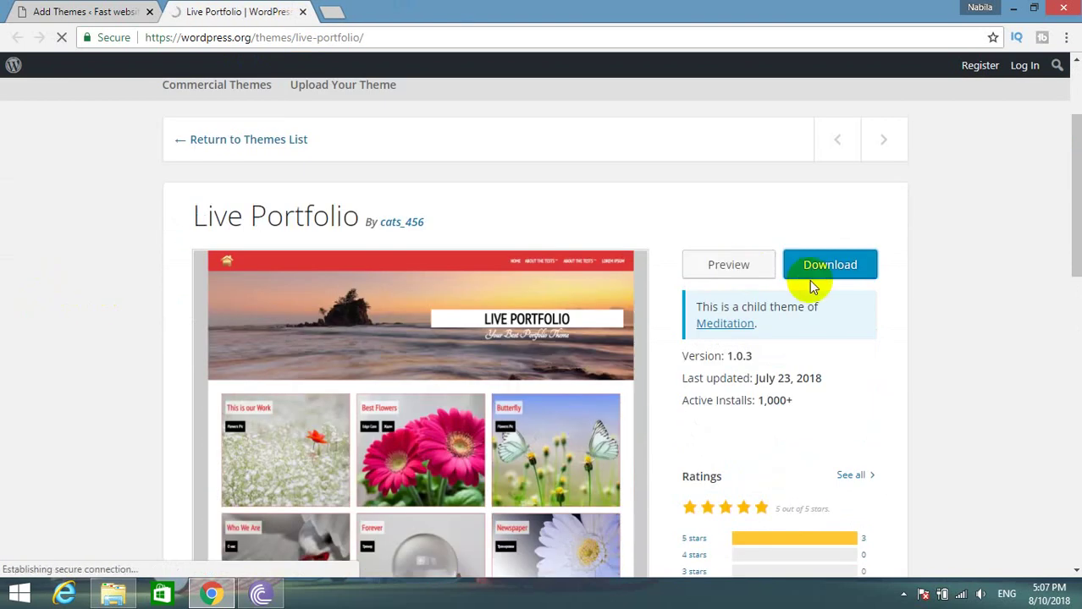
left_click(813, 267)
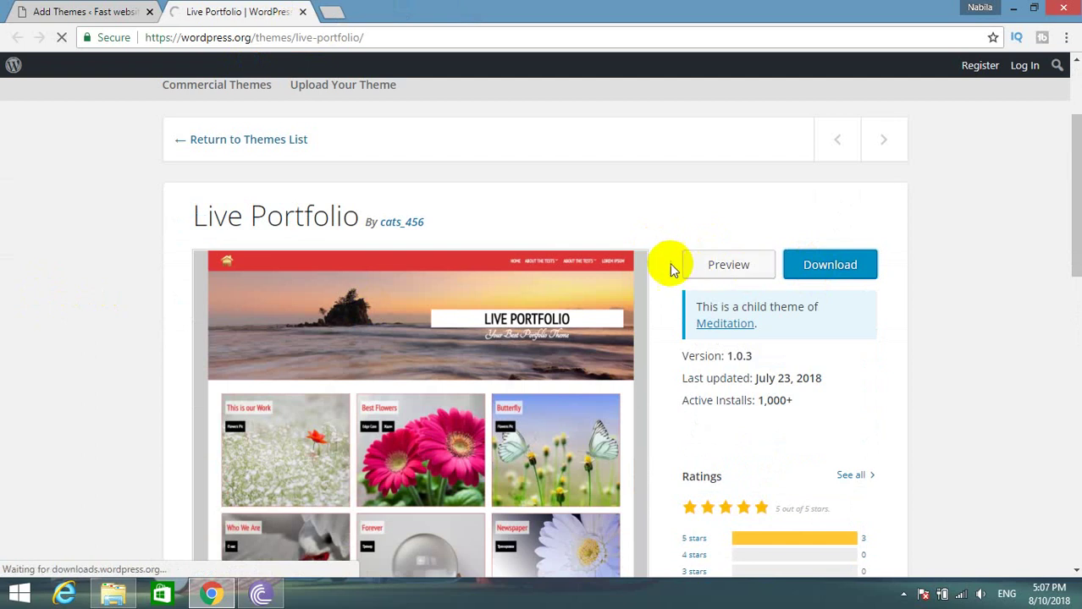
Open the demo URL from the theme description in a new tab.
scroll(558, 275, "down", 2)
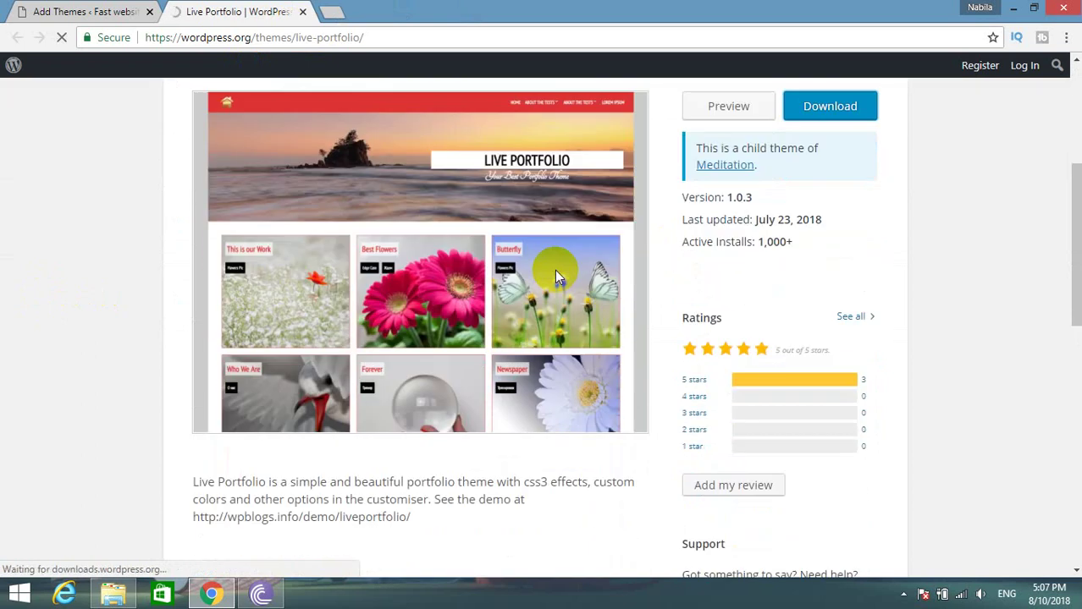
scroll(550, 313, "down", 1)
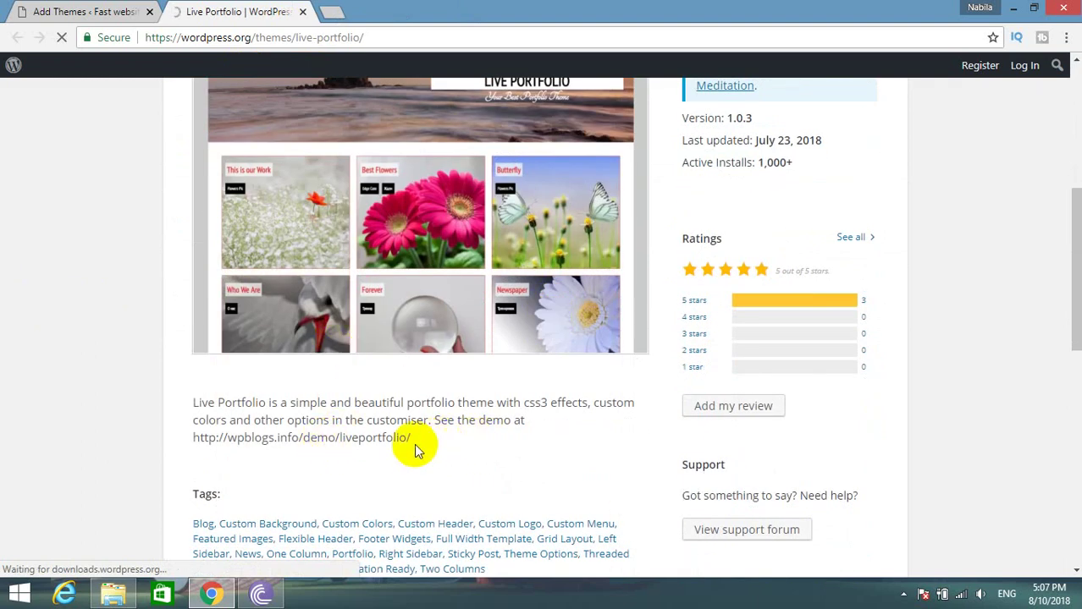
left_click_drag(414, 446, 202, 446)
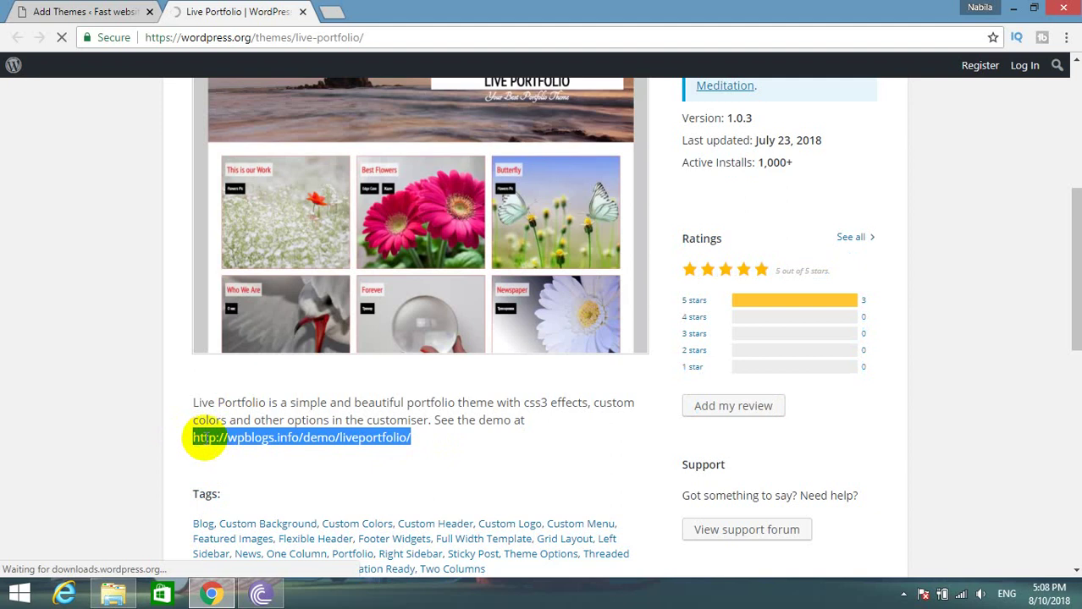
right_click(241, 438)
left_click(282, 467)
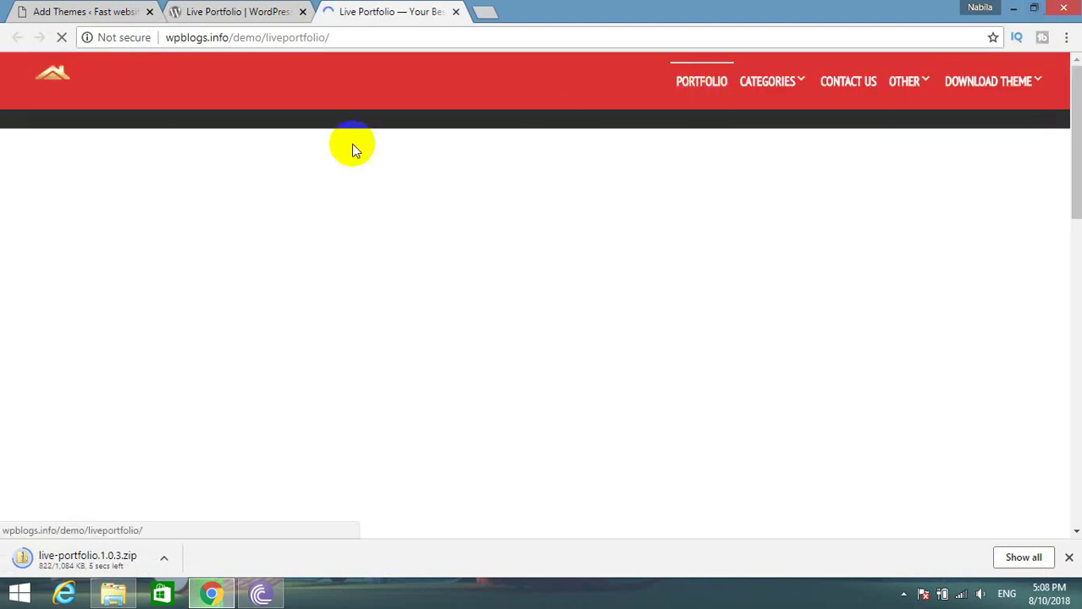
Show the downloading theme zip in its Downloads folder, then close that window.
mouse_move(783, 79)
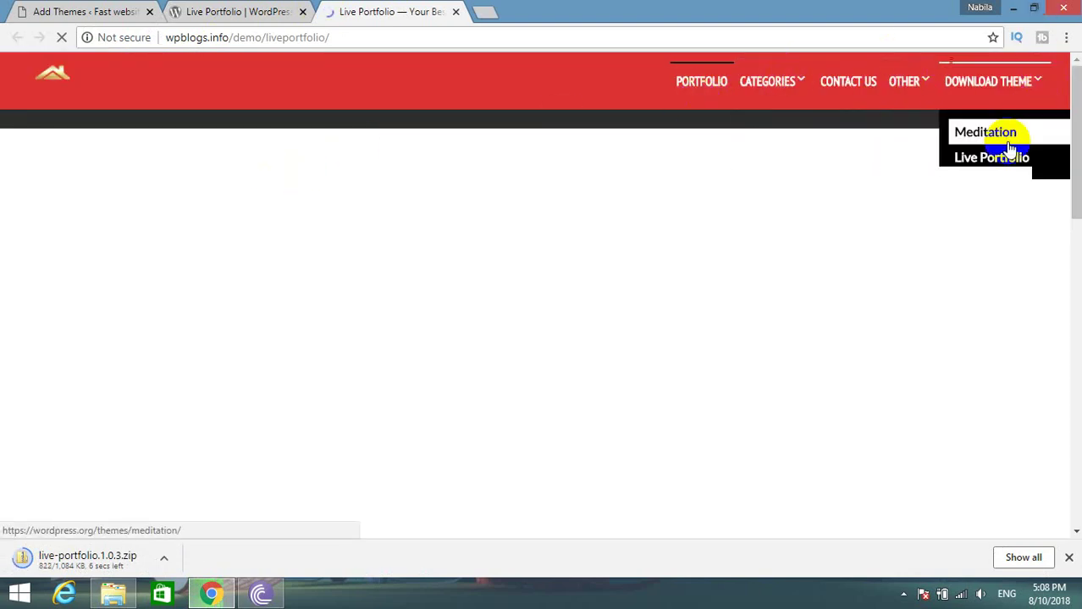
left_click(246, 11)
left_click(414, 11)
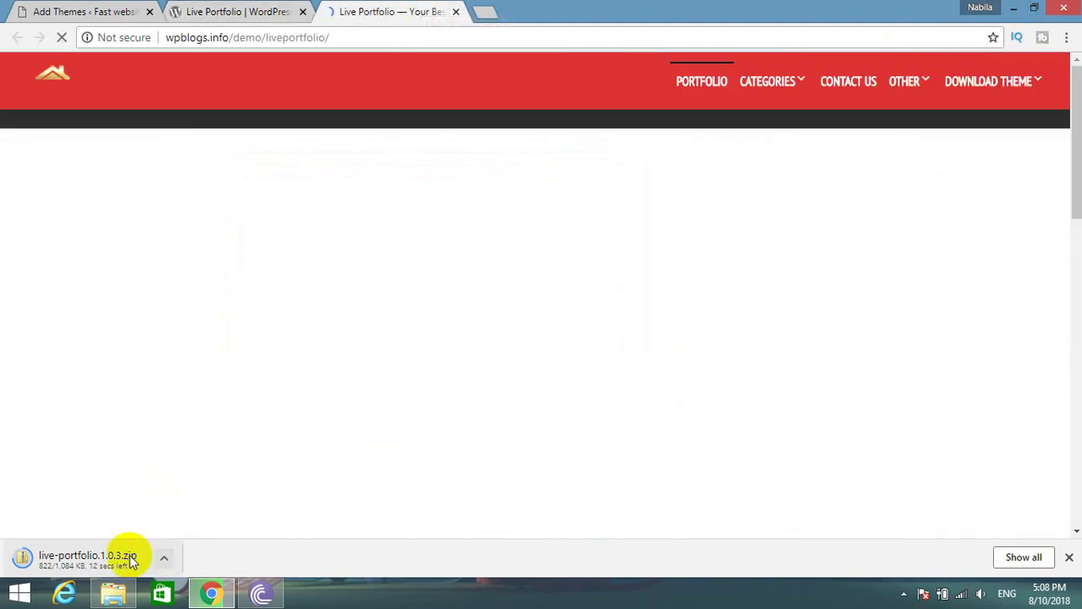
left_click(168, 557)
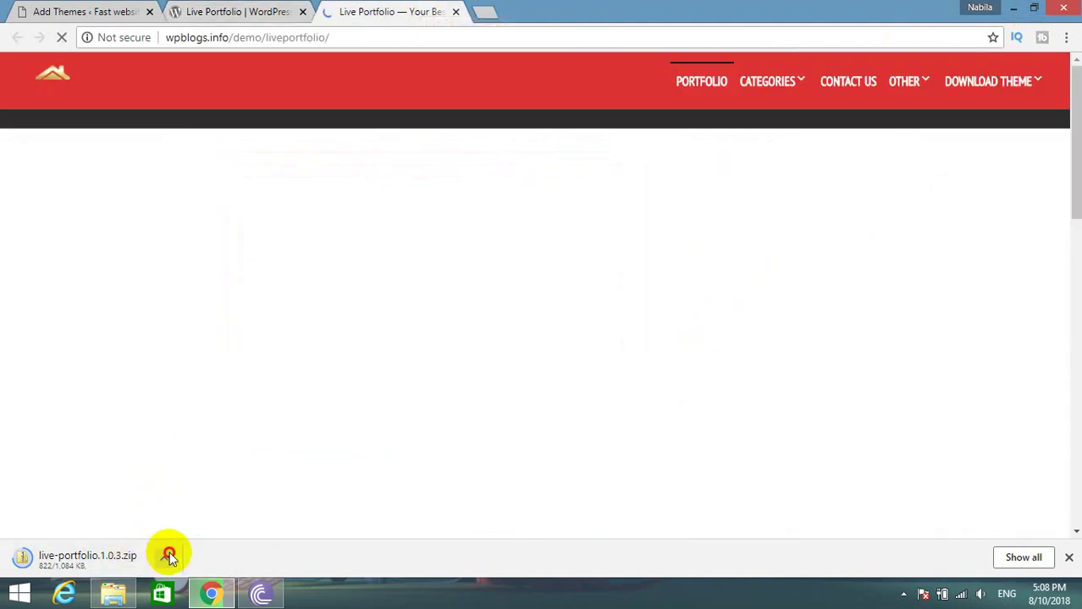
left_click(191, 505)
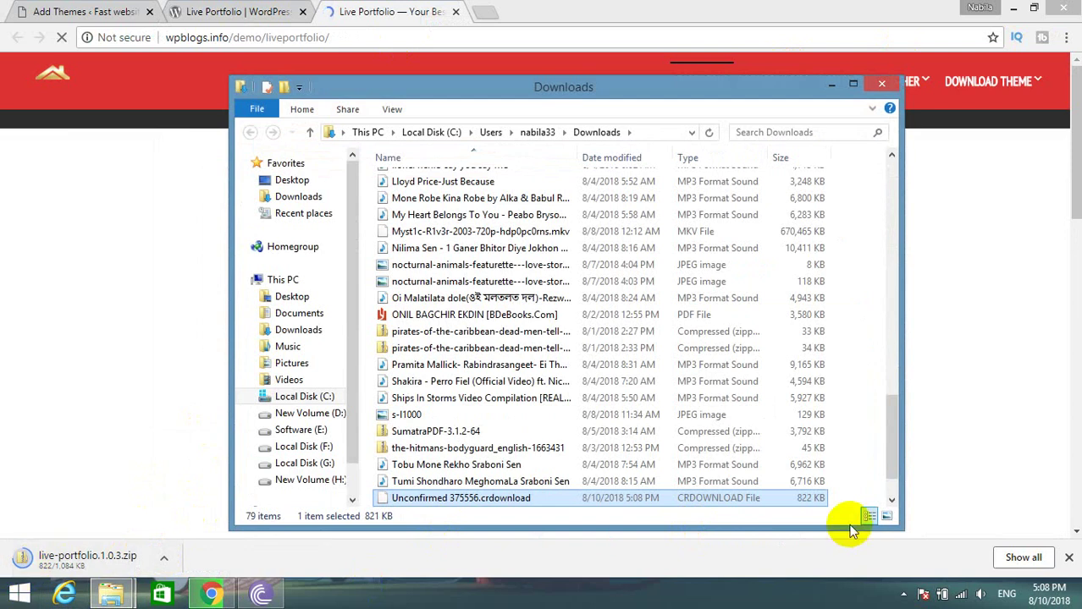
left_click(883, 85)
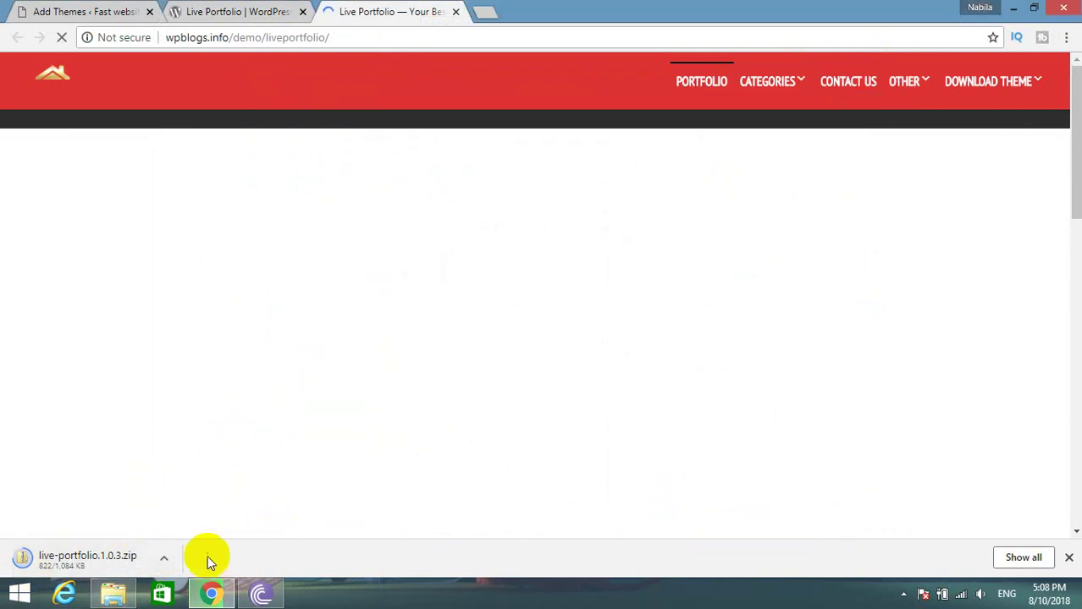
Pause and resume the download, then open the finished live-portfolio.1.0.3.zip.
left_click(161, 559)
left_click(192, 487)
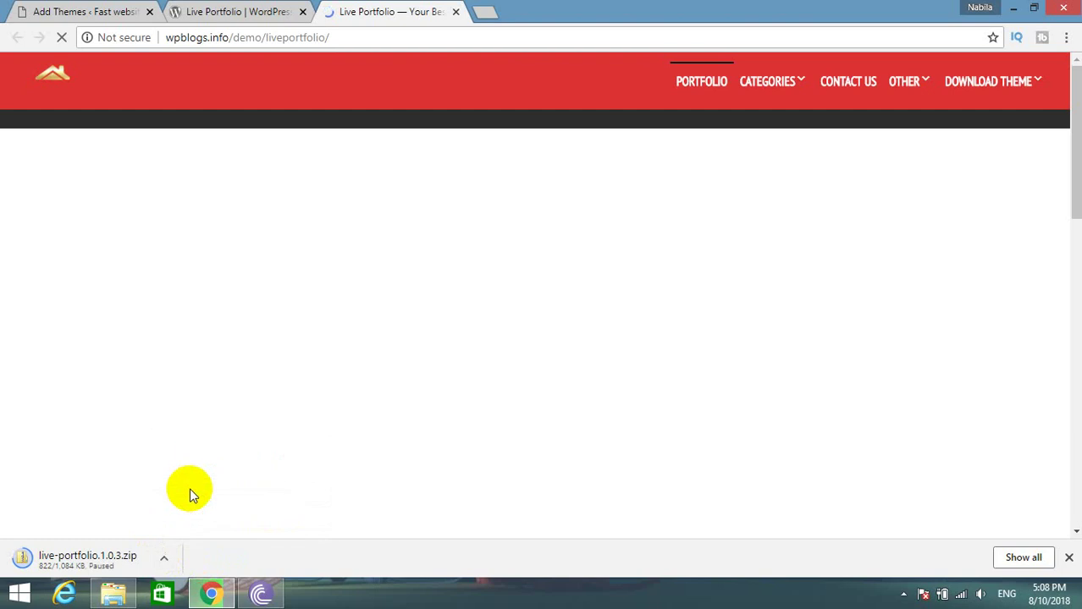
left_click(164, 560)
left_click(193, 485)
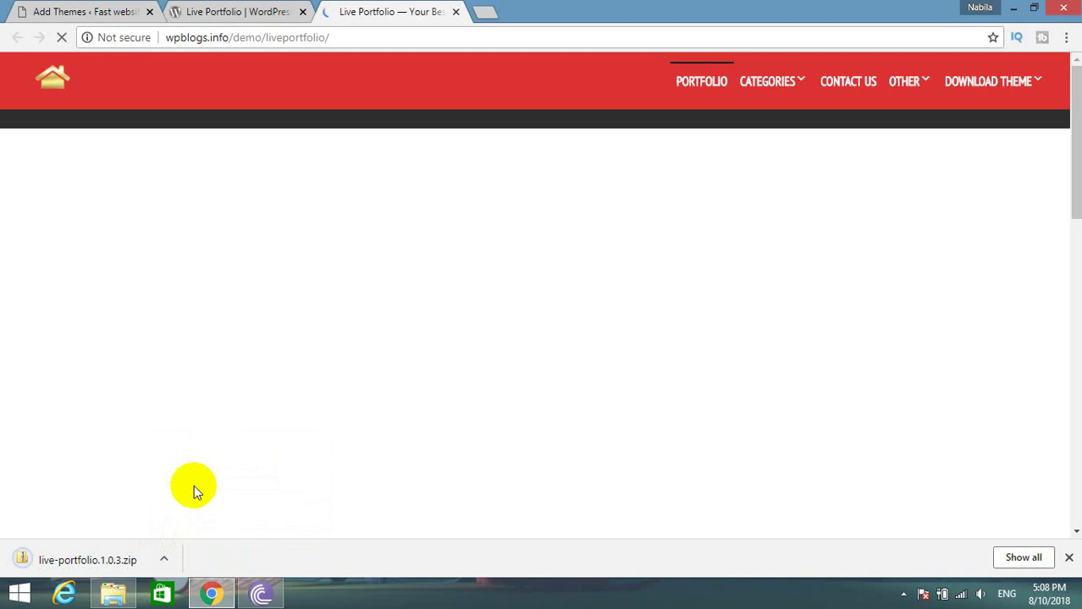
left_click(111, 552)
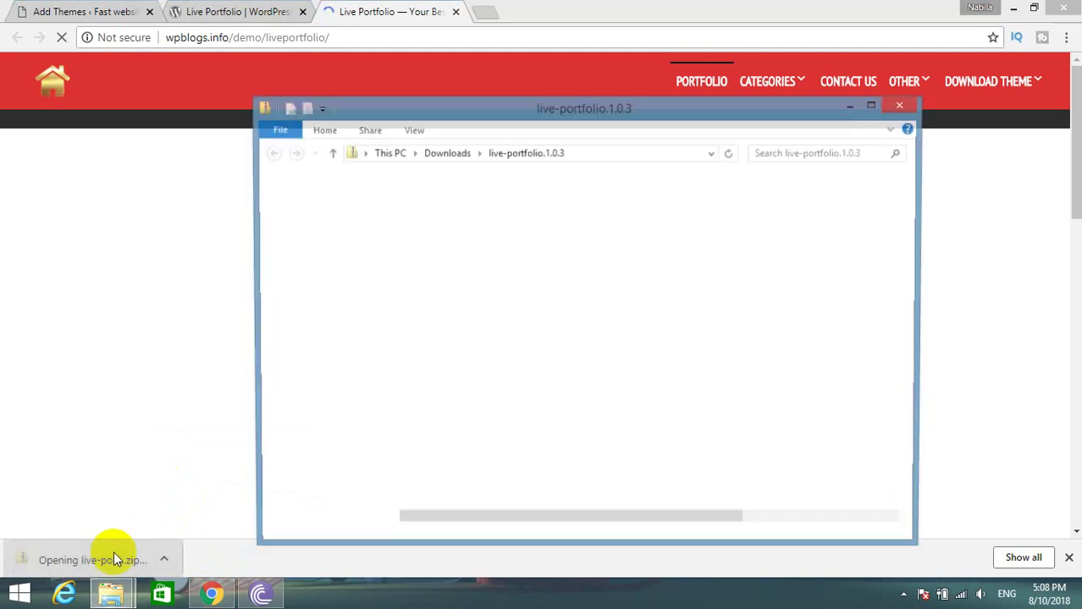
Copy the live-portfolio folder out of the zip and go to Local Disk (C:).
right_click(409, 200)
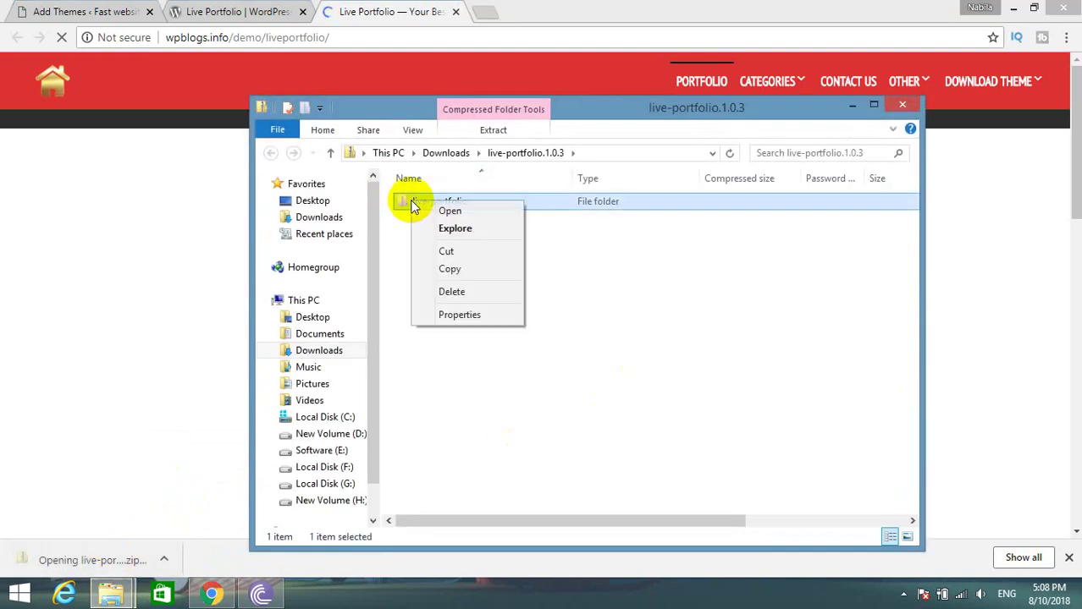
left_click(445, 269)
left_click(321, 417)
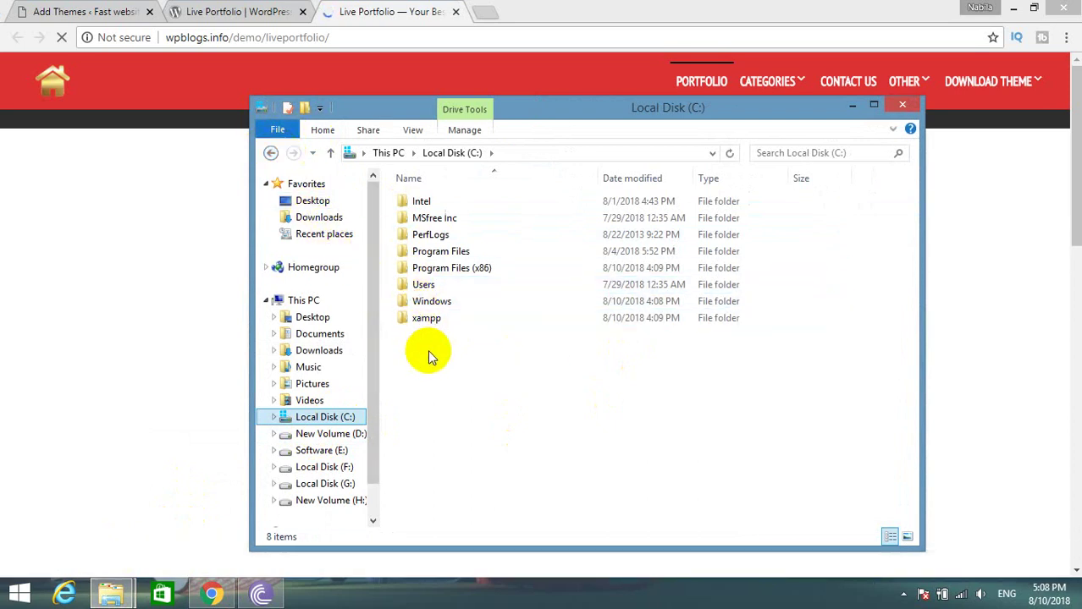
left_click(271, 152)
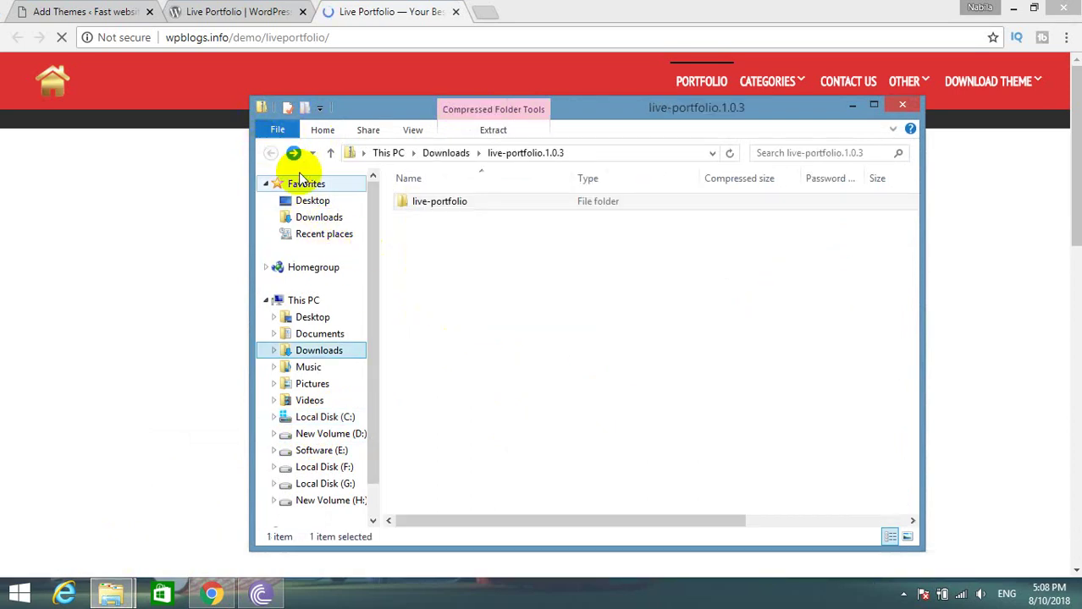
right_click(432, 208)
left_click(461, 274)
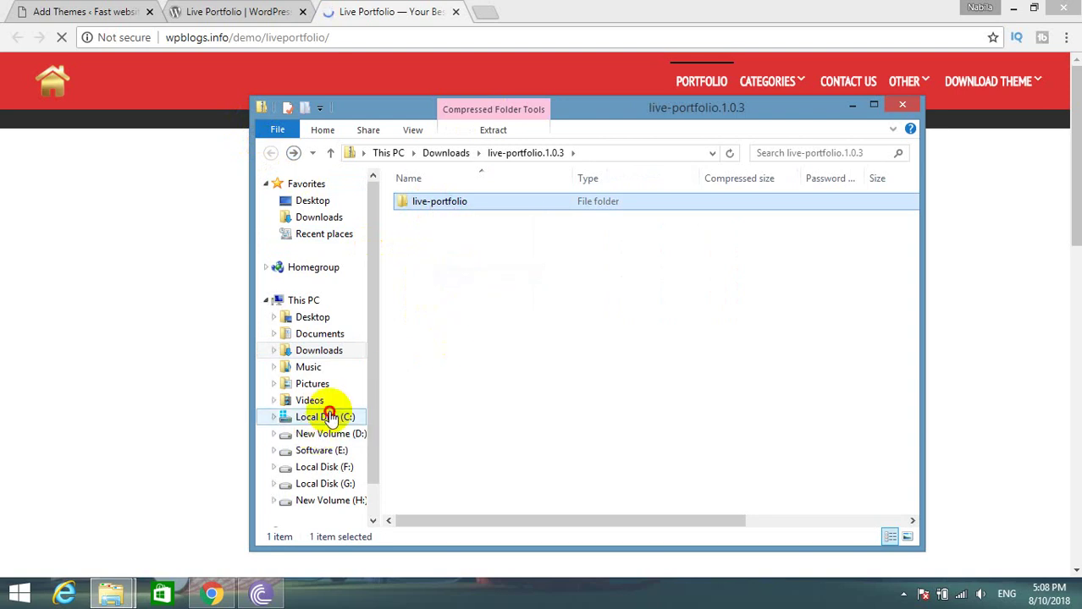
left_click(339, 416)
Paste it into C:\xampp\htdocs\fast\wp-content\themes, replacing the existing files.
double_click(427, 318)
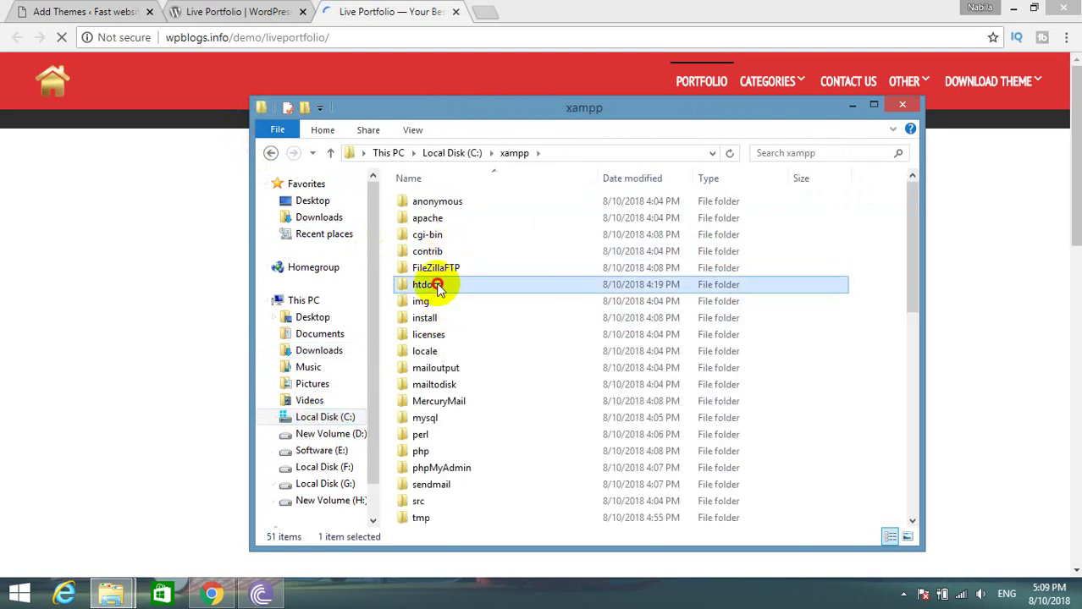
double_click(434, 284)
double_click(428, 203)
double_click(444, 217)
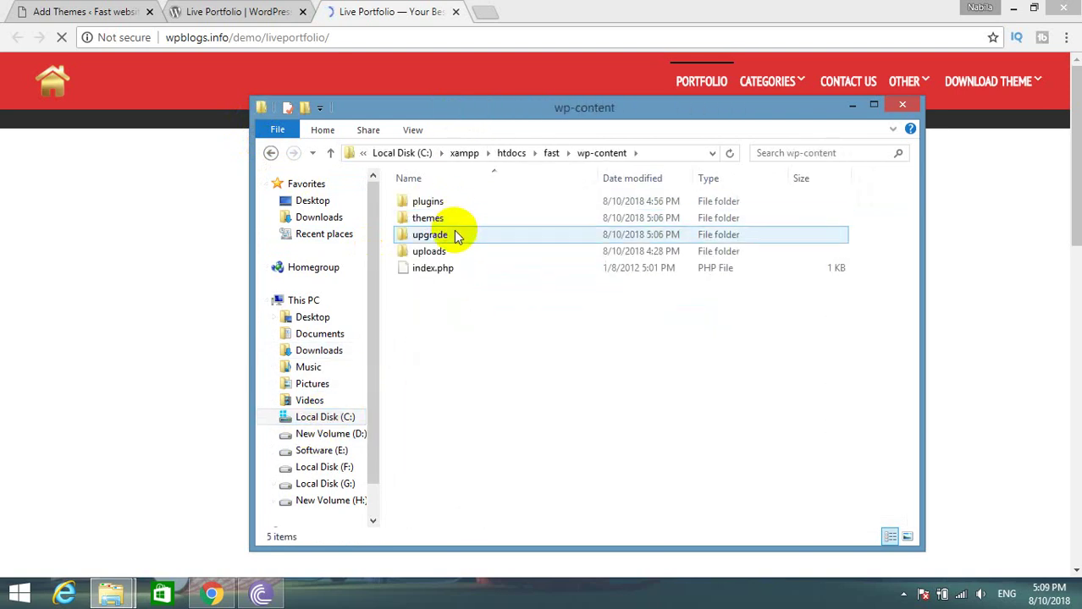
double_click(444, 219)
right_click(449, 298)
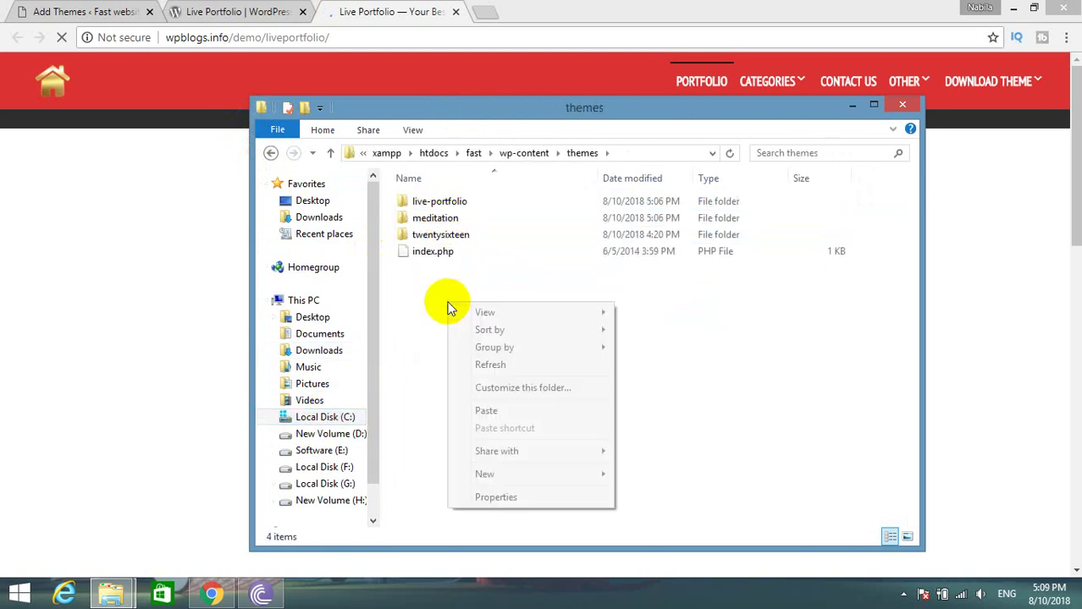
left_click(487, 410)
left_click(428, 170)
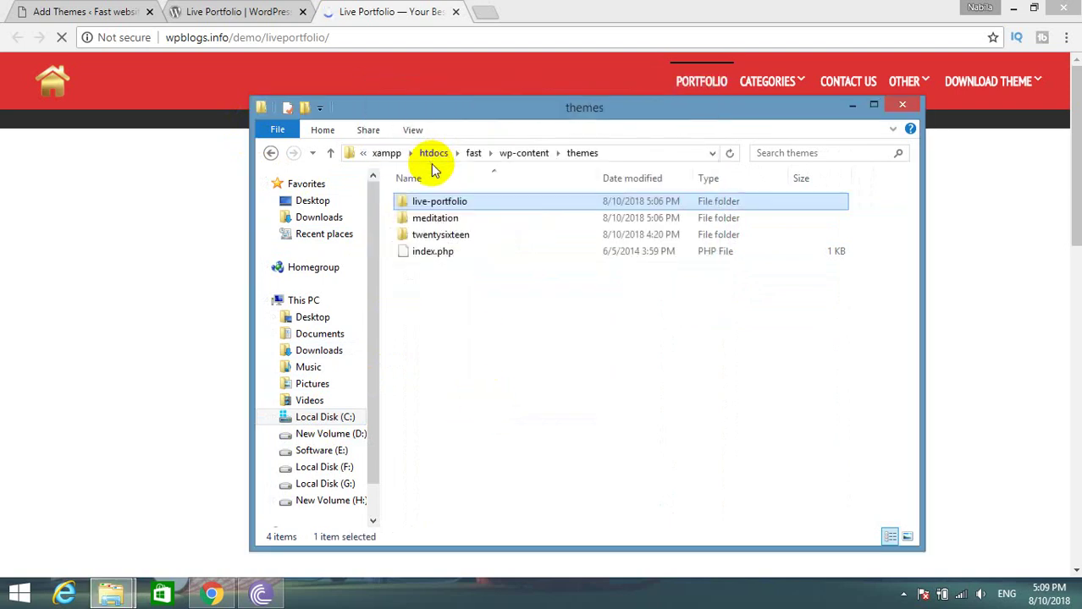
left_click(900, 105)
left_click(94, 11)
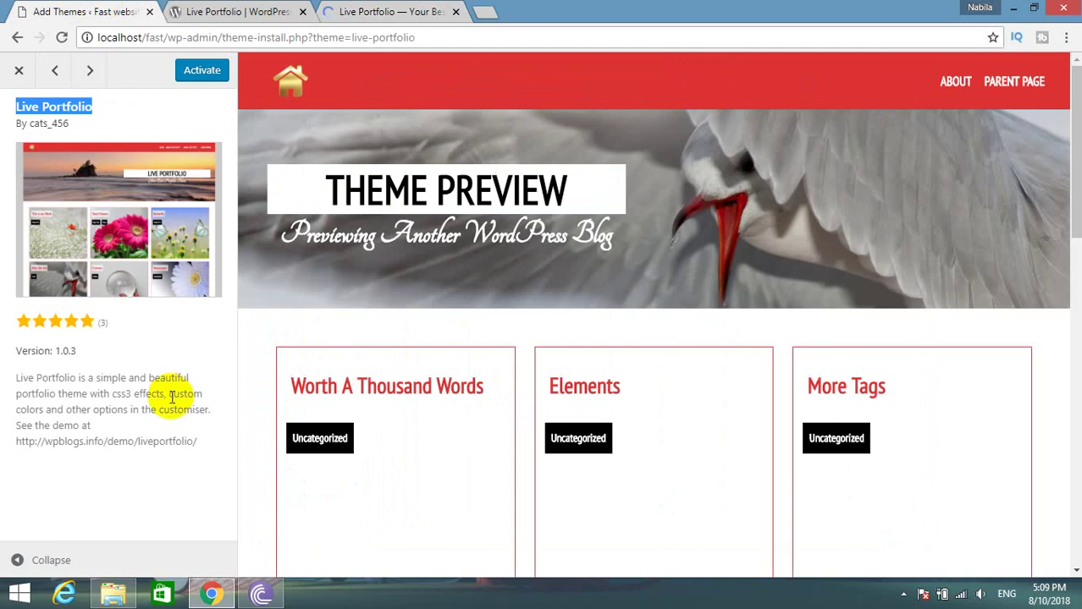
Close the preview and activate Live Portfolio from the Appearance > Themes list.
left_click(19, 70)
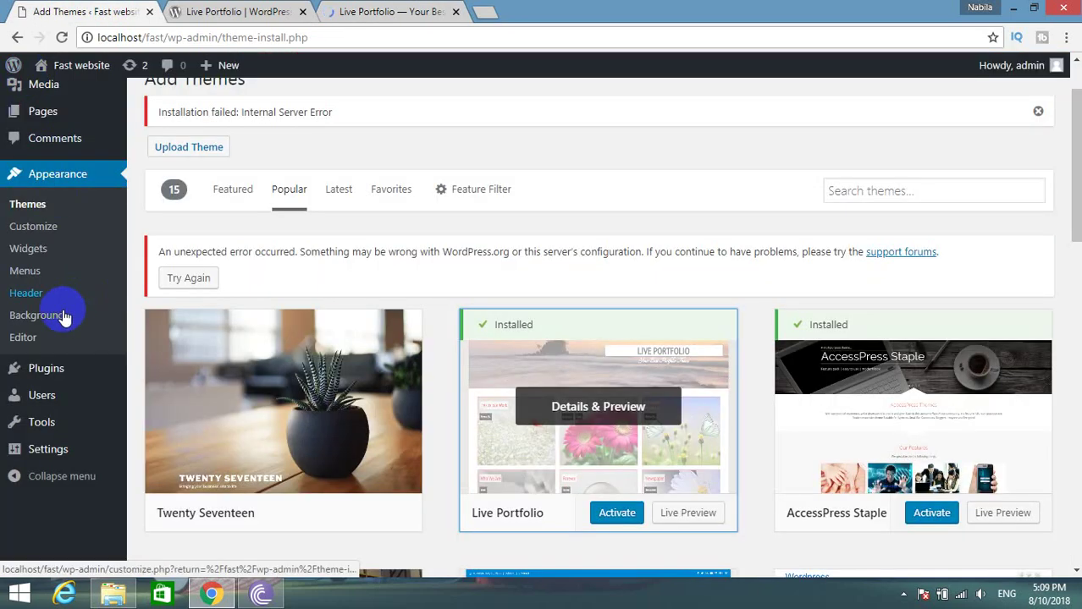
left_click(56, 207)
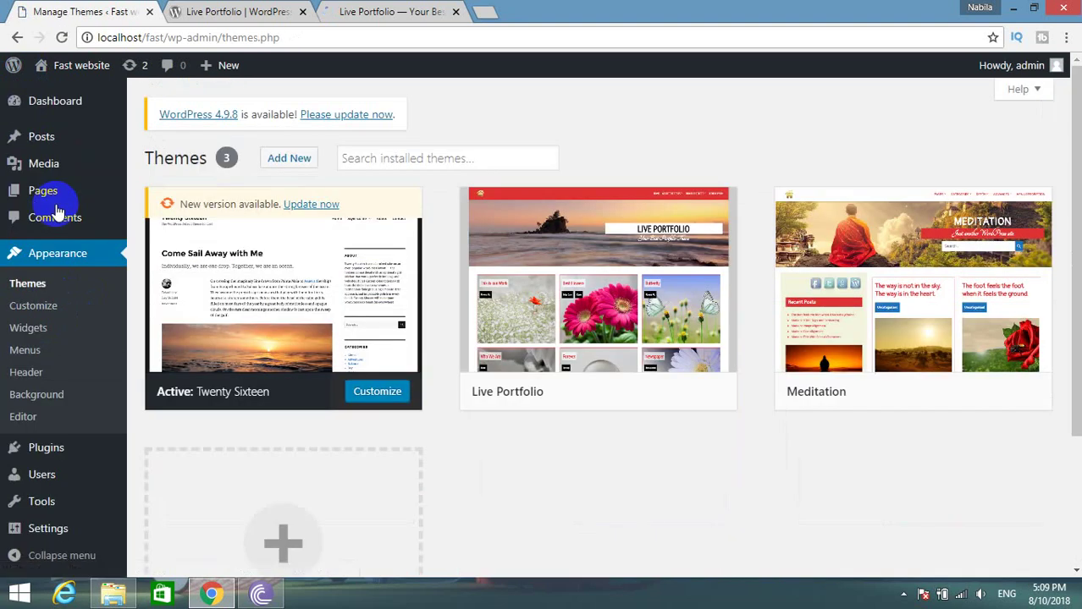
mouse_move(731, 261)
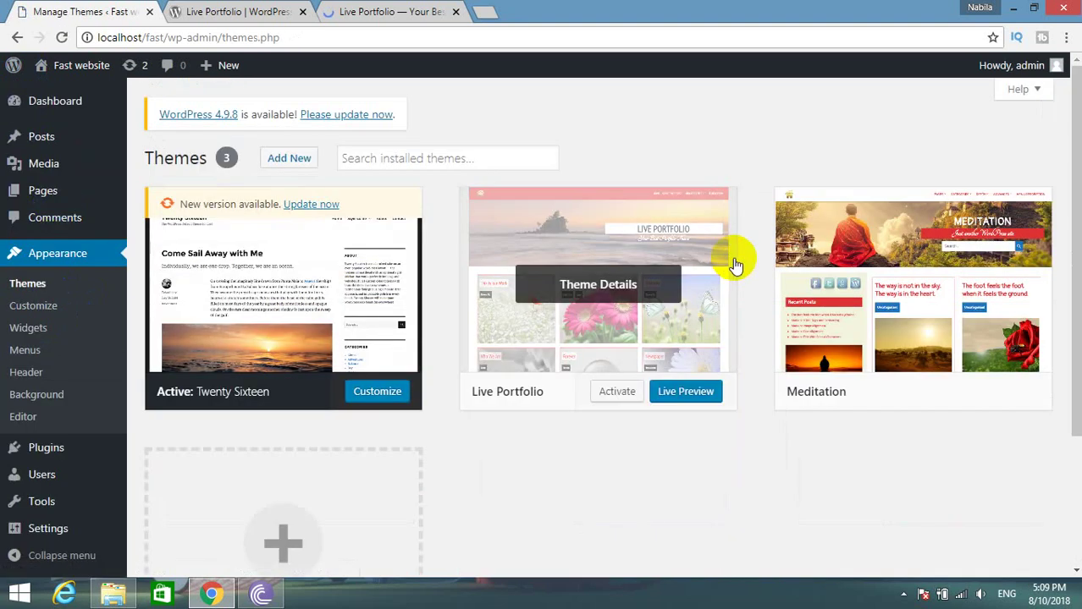
left_click(617, 393)
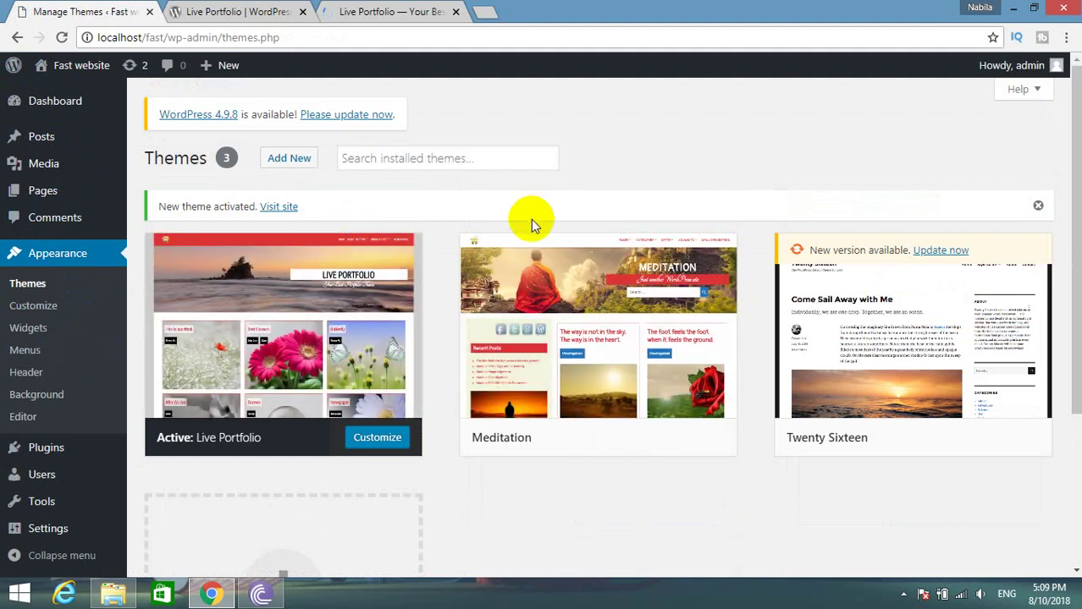
Close the wordpress.org theme page and open the local site in a new tab to look over it.
left_click(199, 11)
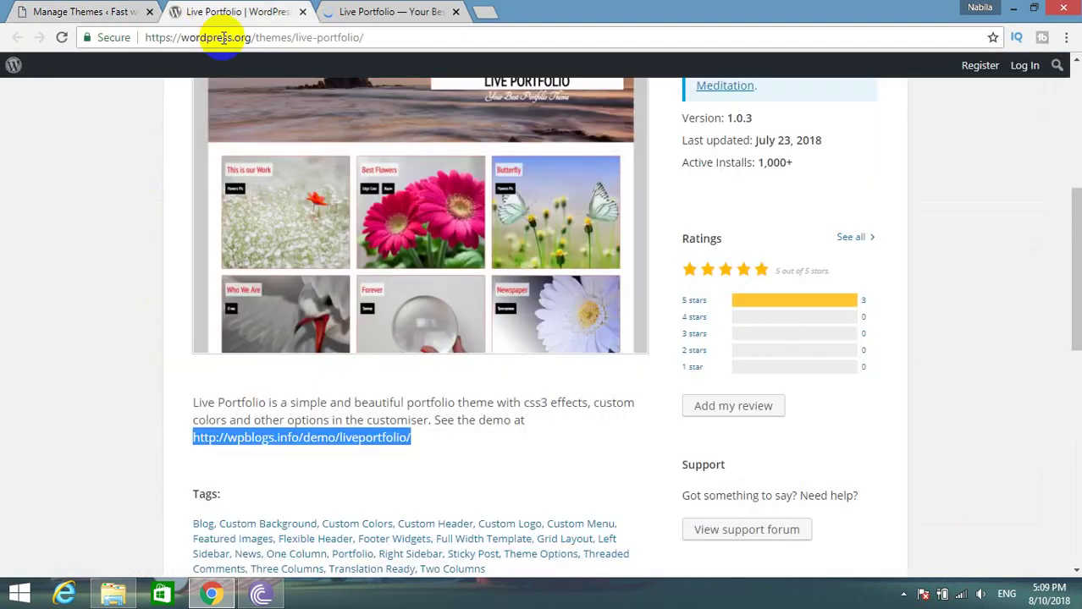
left_click(351, 11)
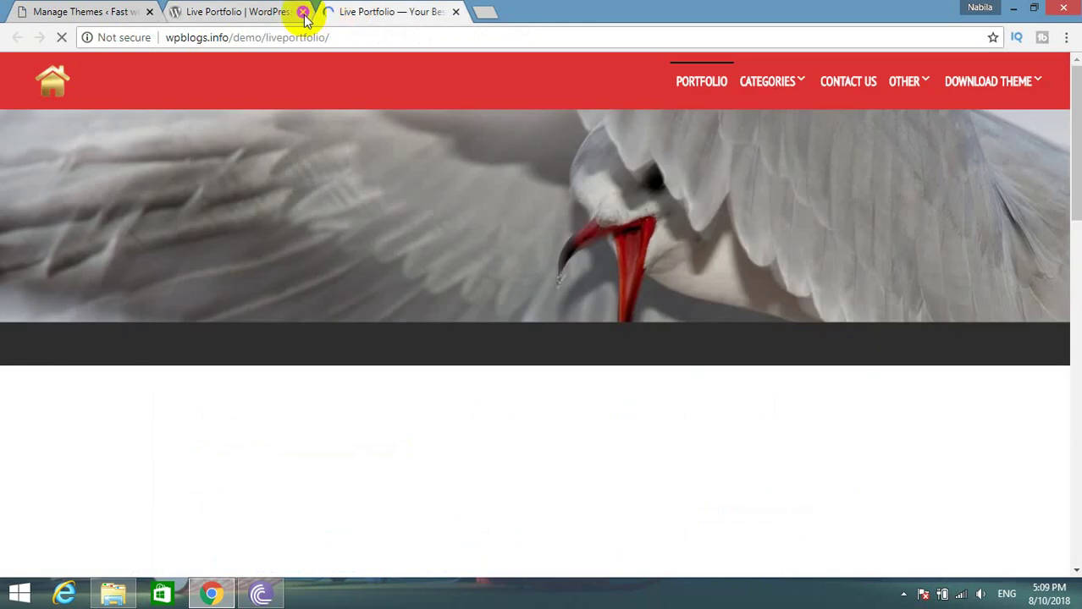
left_click(302, 12)
left_click(119, 12)
mouse_move(68, 72)
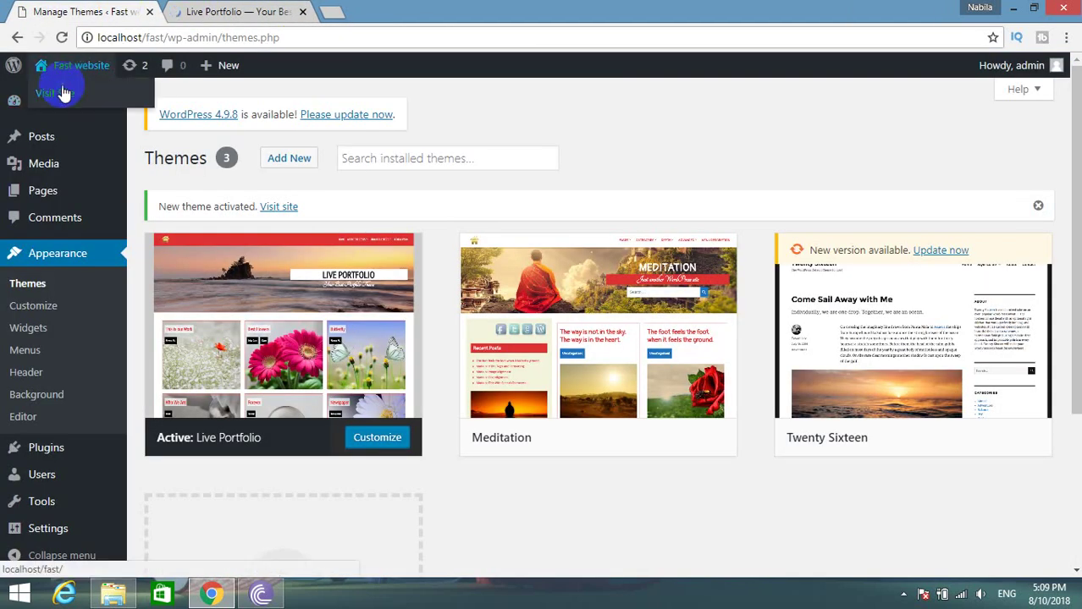
right_click(63, 93)
left_click(85, 97)
left_click(212, 12)
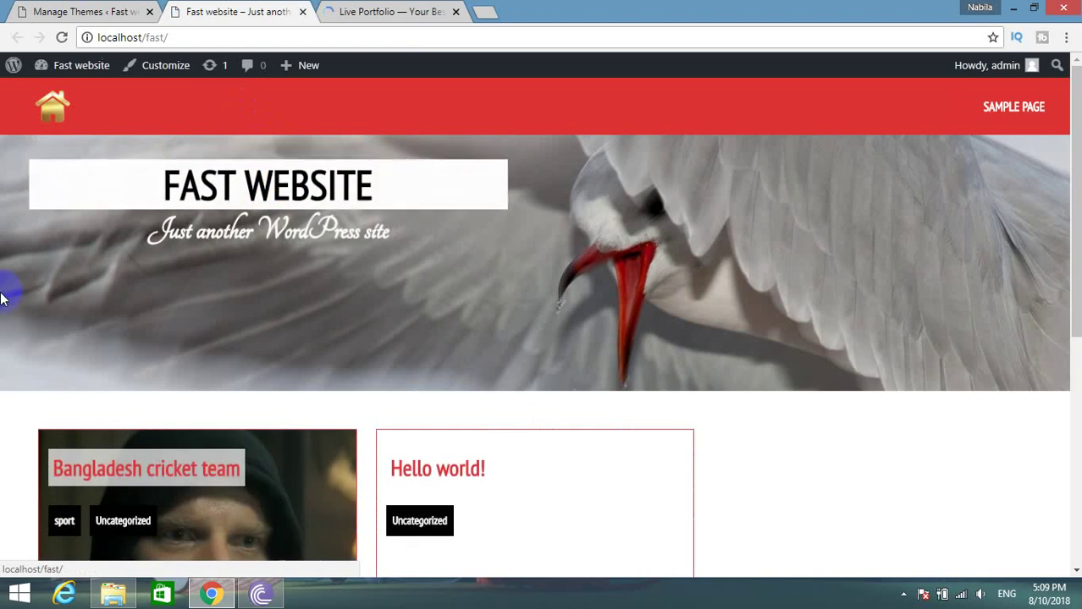
scroll(2, 298, "down", 6)
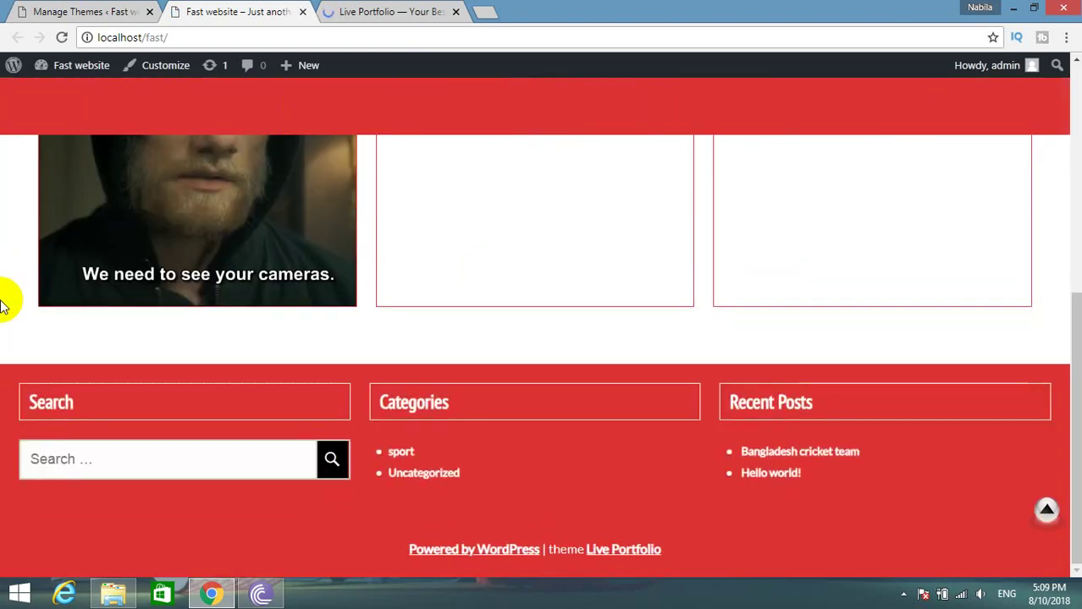
scroll(3, 304, "up", 5)
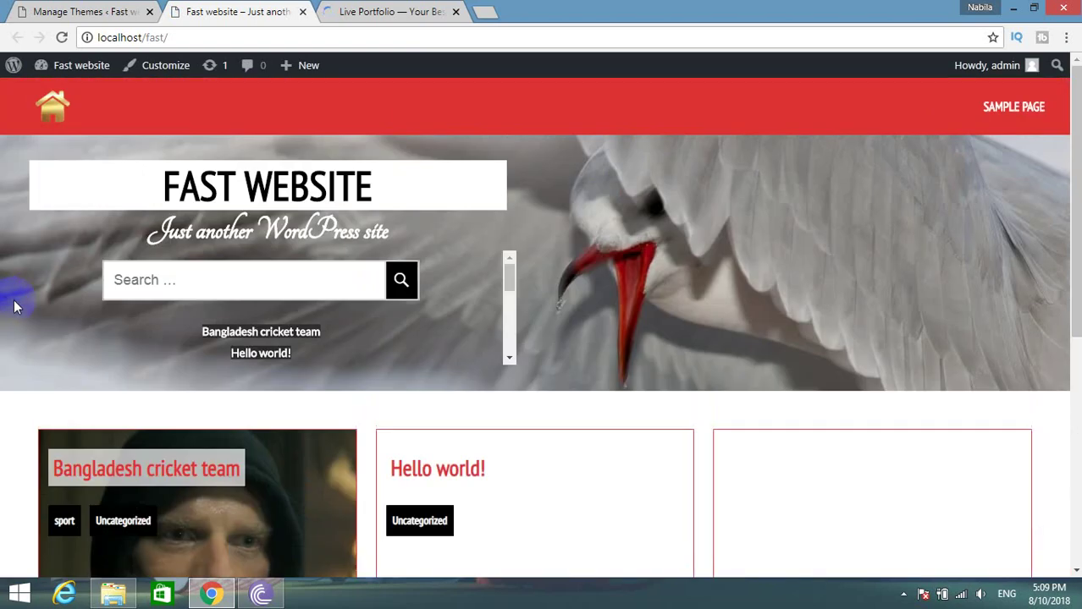
Compare the Fast website with the Live Portfolio demo, scrolling to the demo's post cards.
left_click(372, 12)
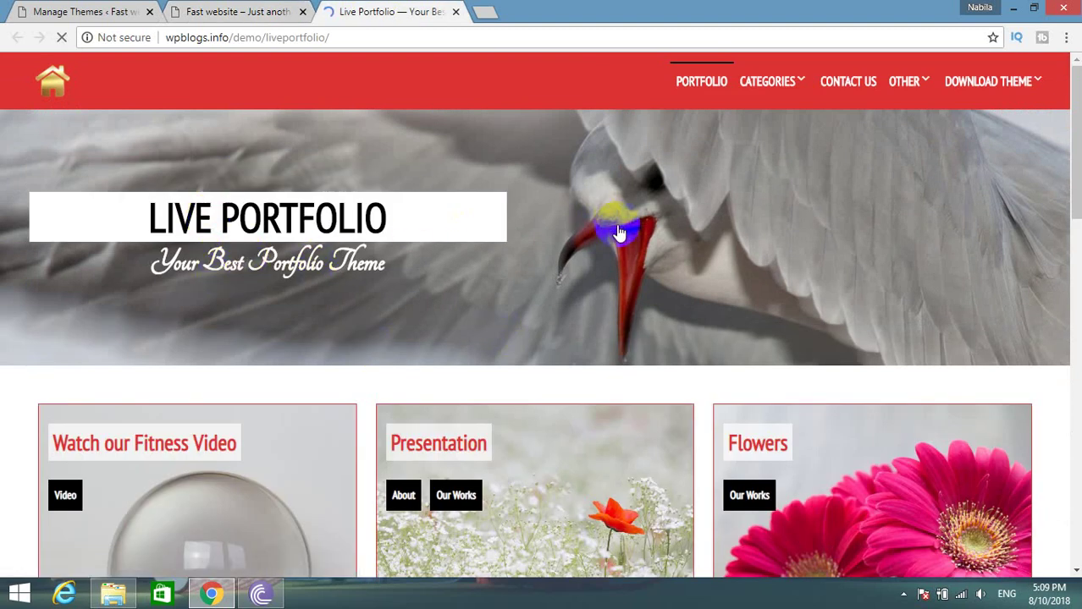
left_click(213, 9)
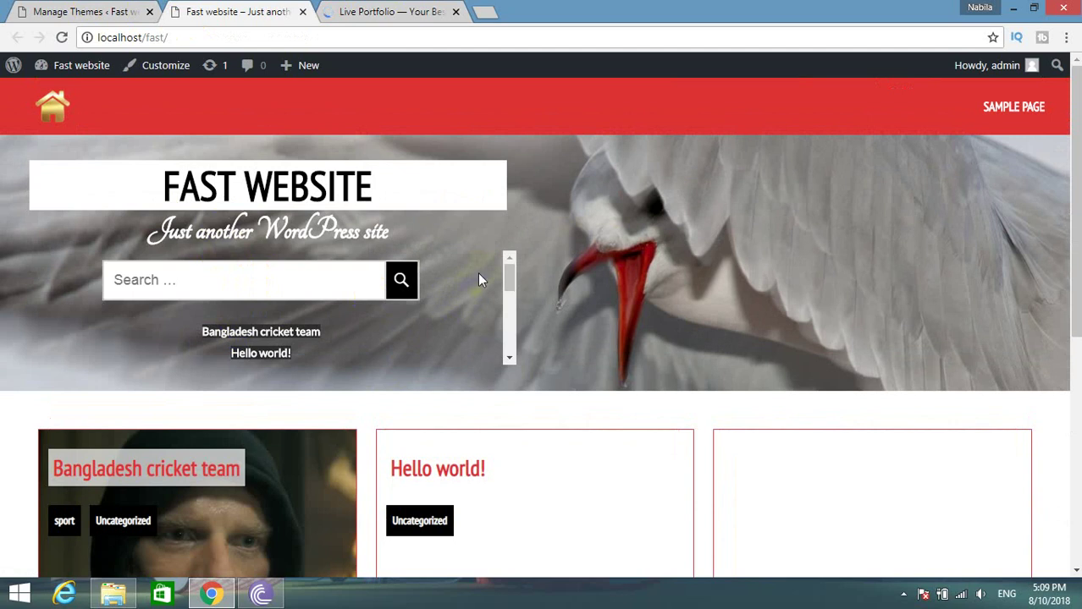
left_click_drag(512, 275, 511, 330)
left_click_drag(507, 386, 500, 225)
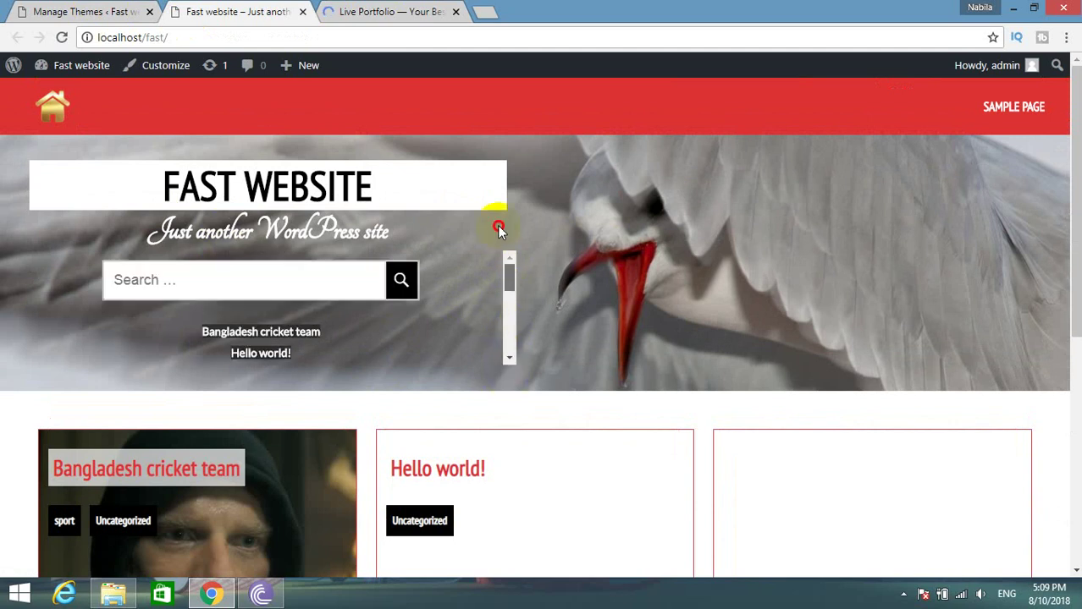
scroll(499, 254, "down", 5)
scroll(401, 214, "up", 1)
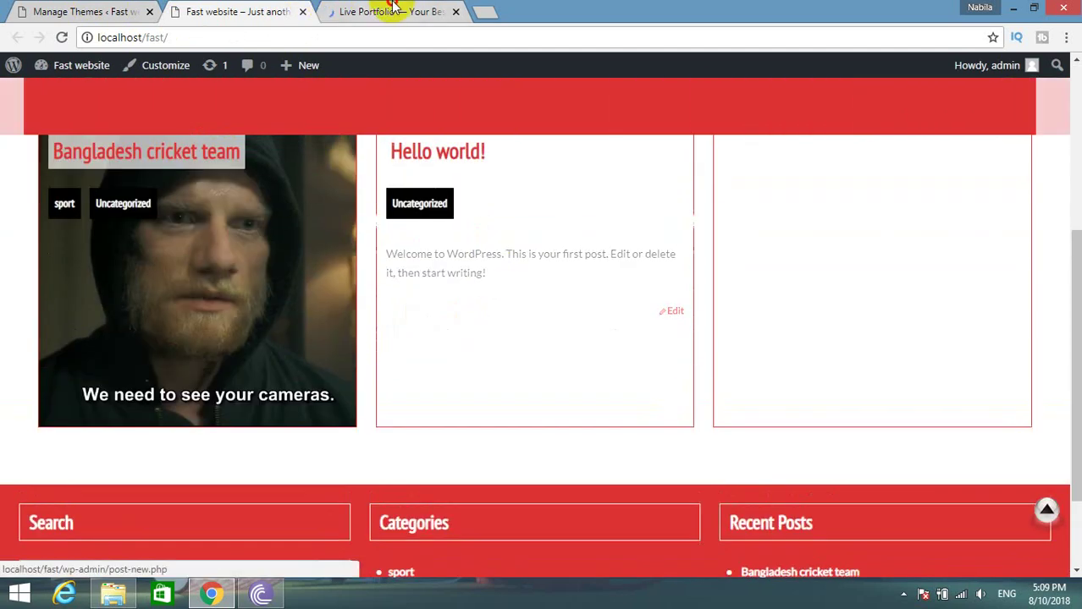
key("ctrl+Tab")
scroll(414, 288, "down", 6)
scroll(413, 304, "down", 3)
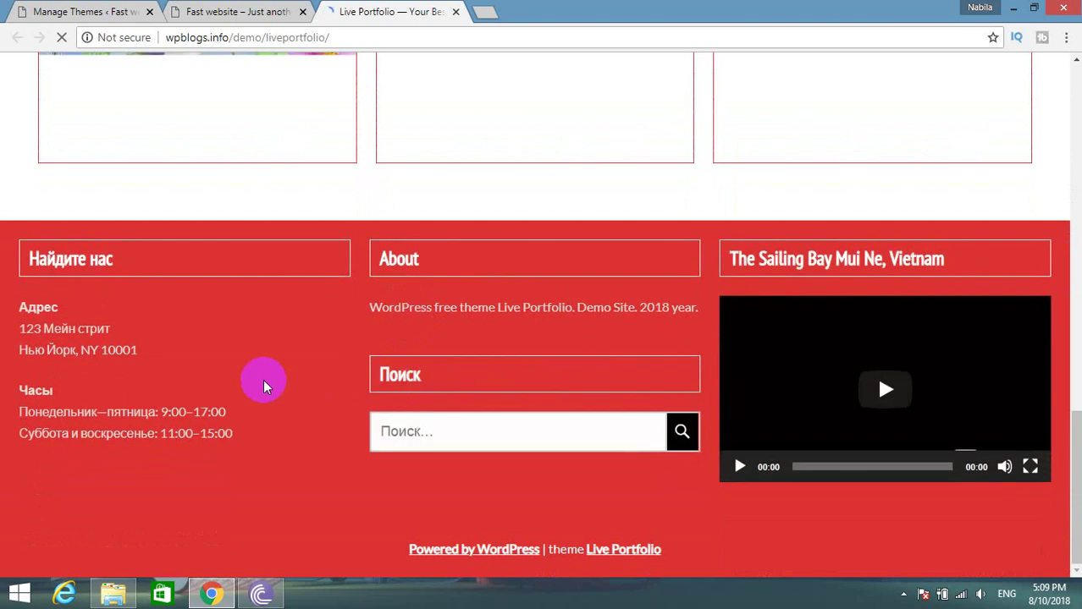
scroll(264, 385, "up", 10)
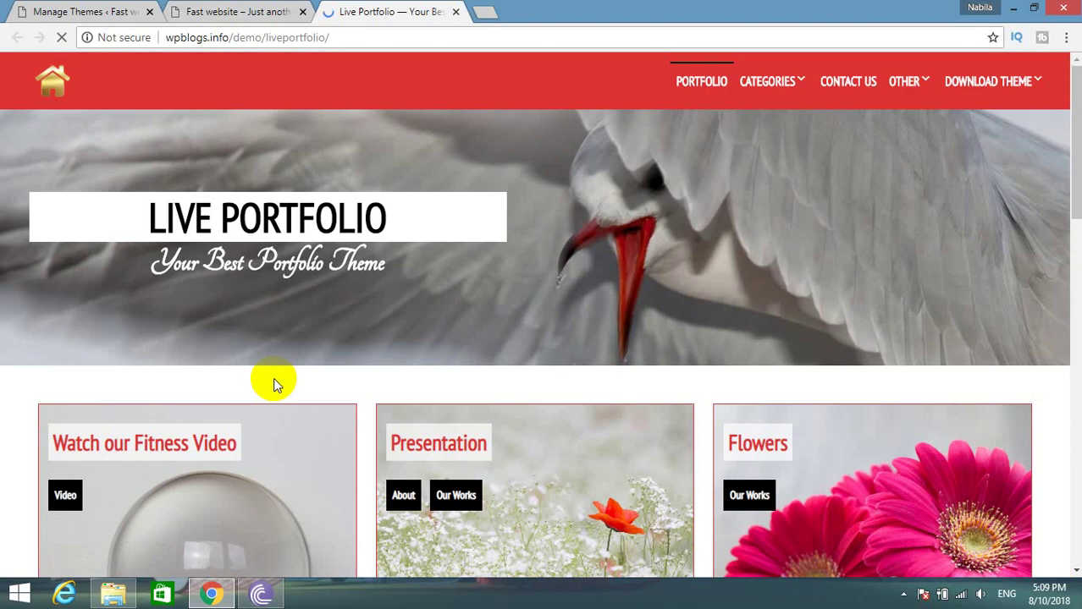
scroll(273, 381, "down", 4)
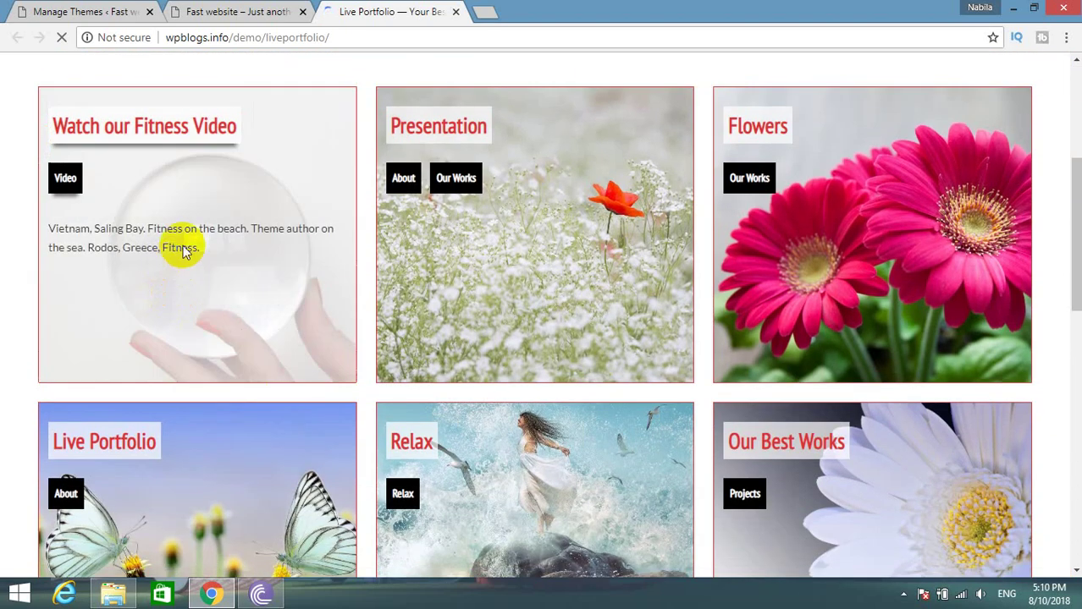
Open the demo's Watch our Fitness Video post and scroll through its embedded-video layout.
right_click(230, 240)
left_click(162, 209)
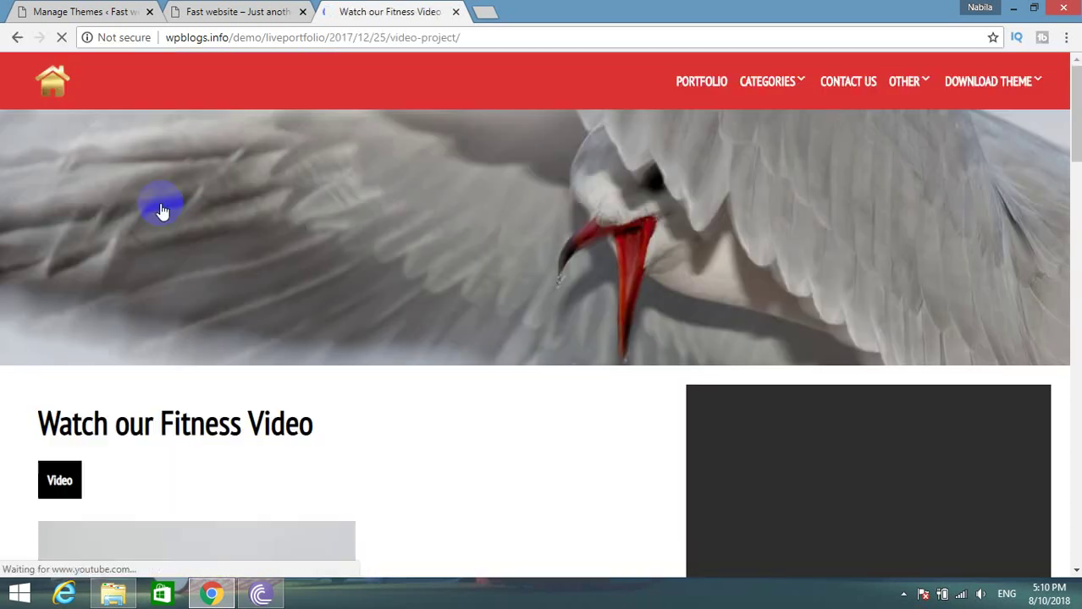
scroll(251, 359, "down", 4)
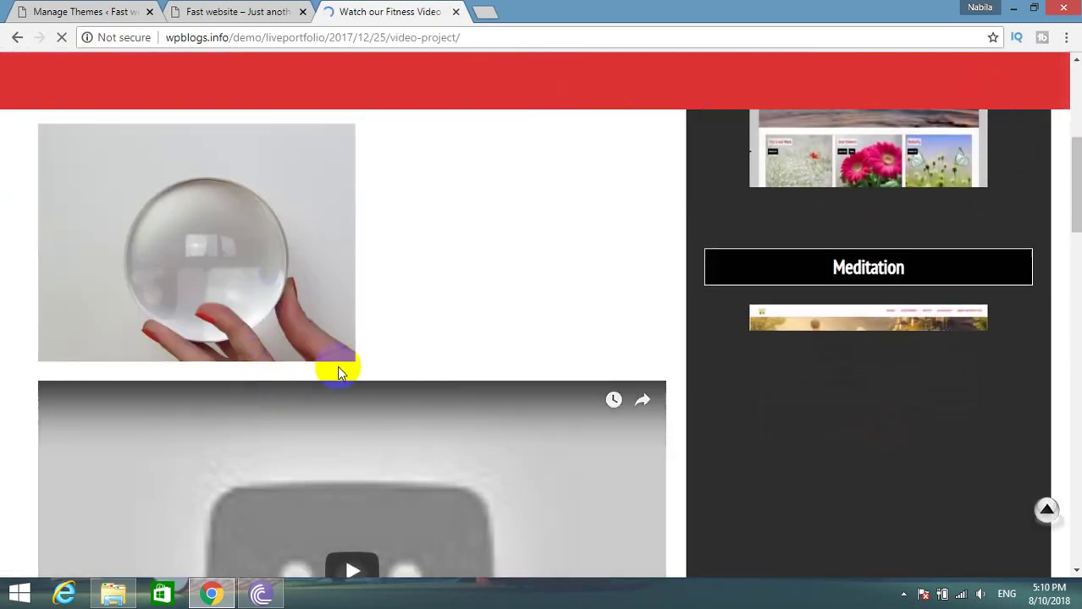
scroll(339, 373, "down", 4)
scroll(338, 389, "down", 7)
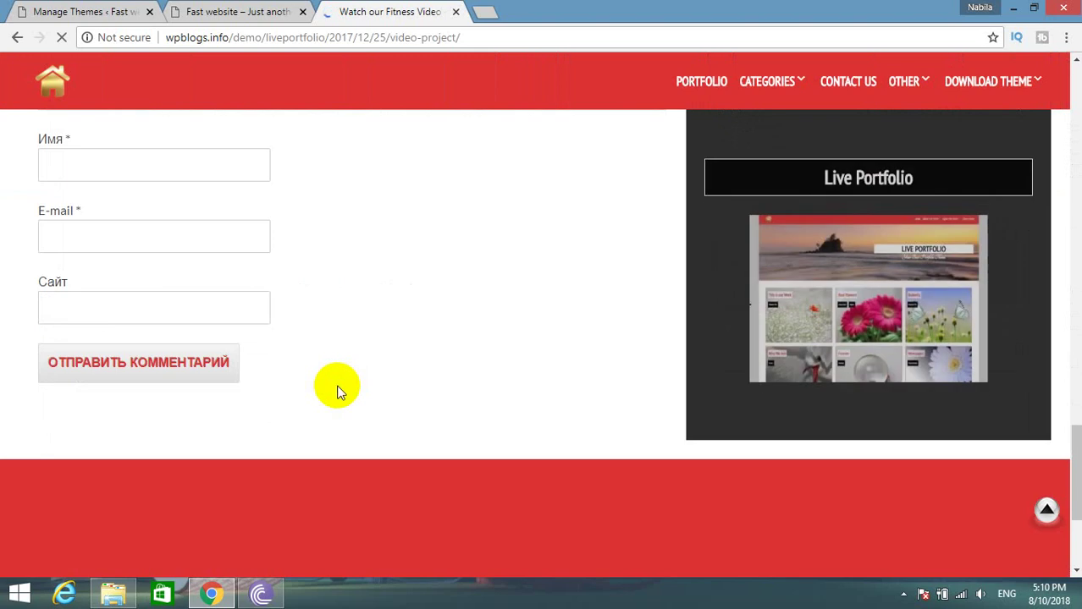
scroll(337, 388, "down", 2)
scroll(334, 397, "up", 6)
scroll(335, 397, "up", 10)
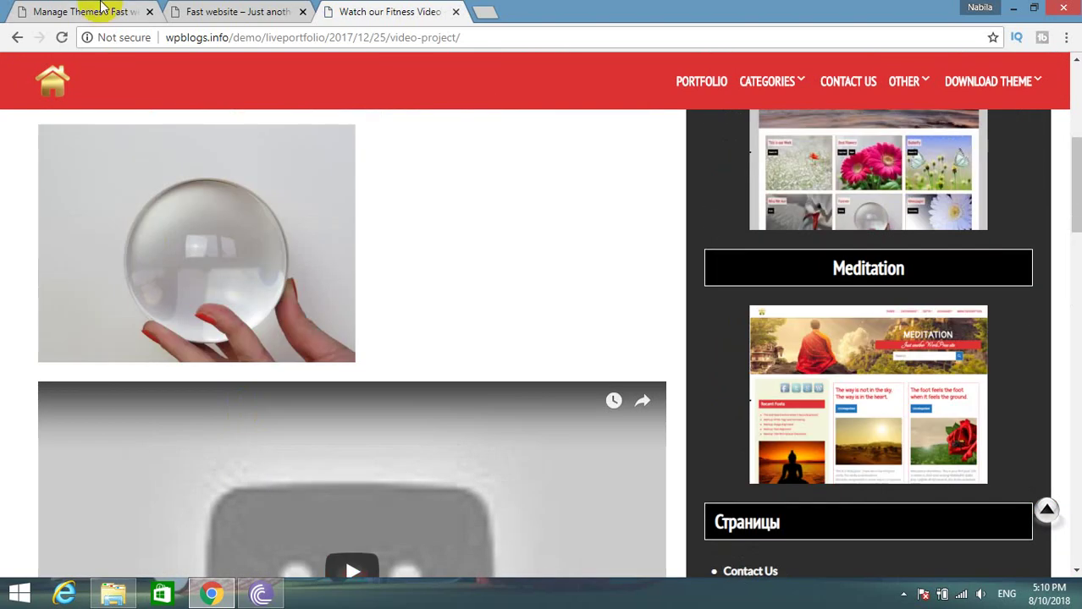
From the admin dashboard, trash the Sample Page in the Pages list.
left_click(101, 10)
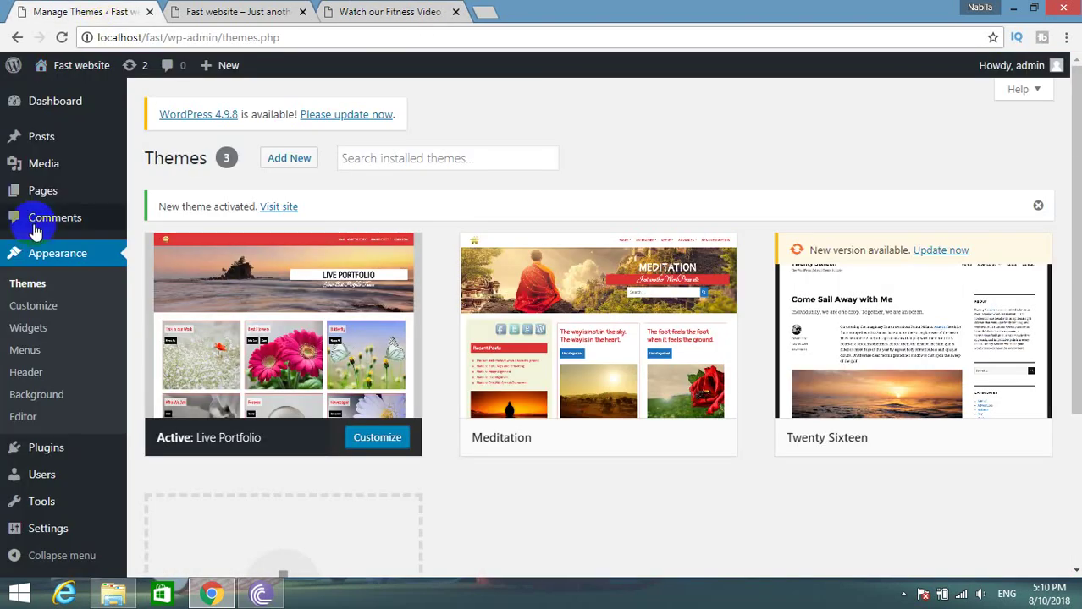
mouse_move(44, 190)
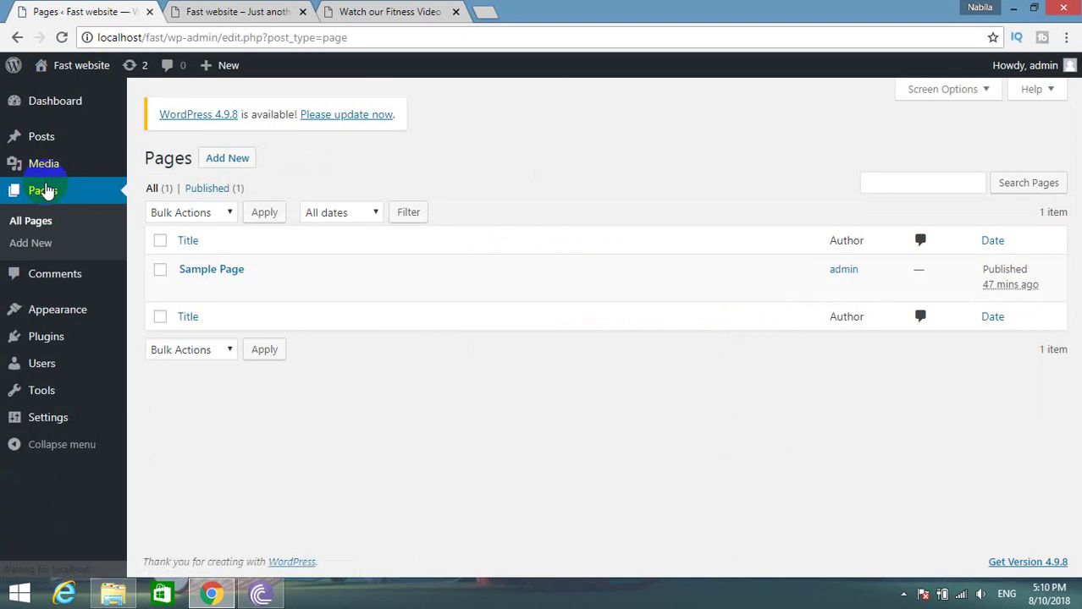
mouse_move(206, 271)
left_click(273, 290)
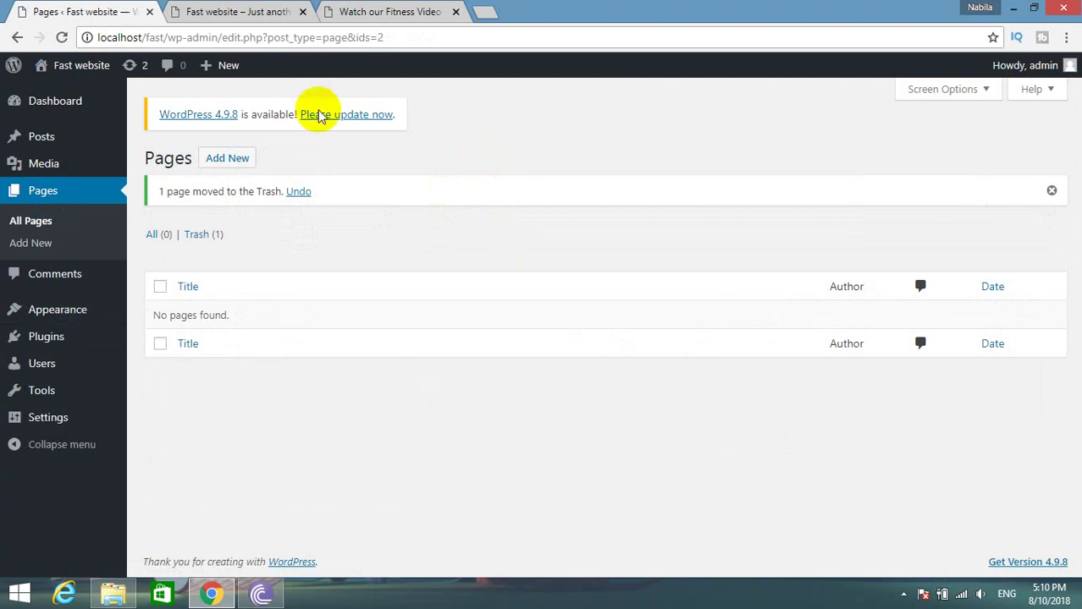
Start a new page titled Home and check its available page templates.
left_click(237, 159)
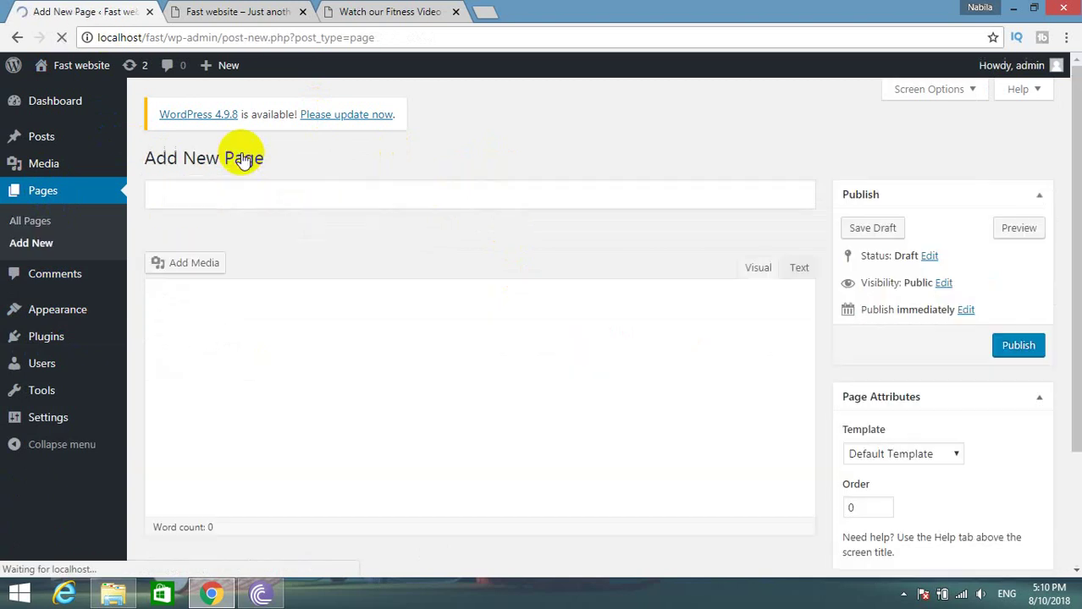
left_click(223, 195)
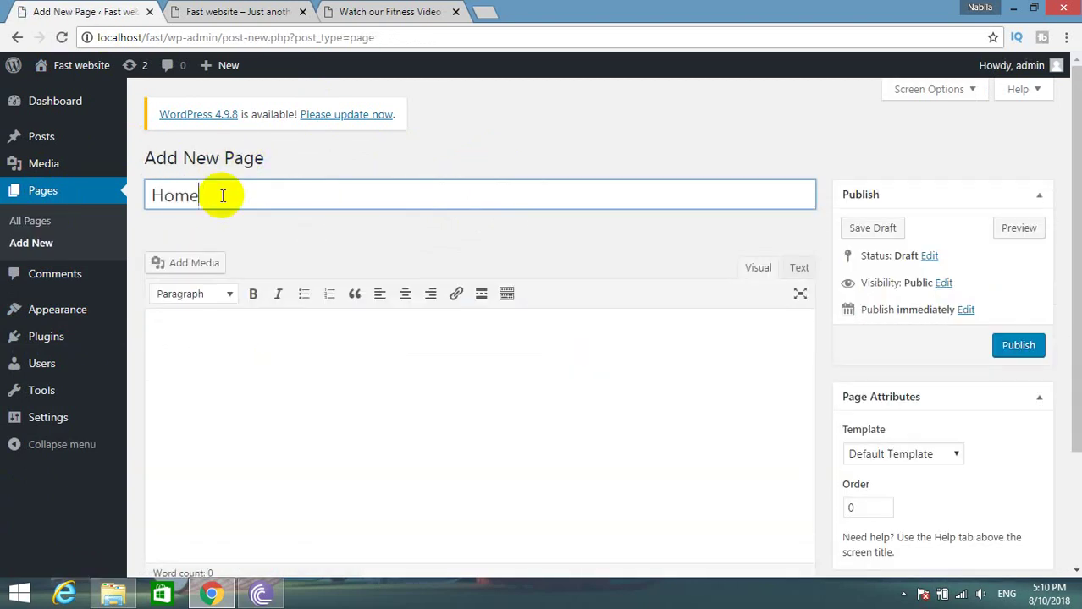
scroll(237, 246, "down", 2)
left_click(906, 302)
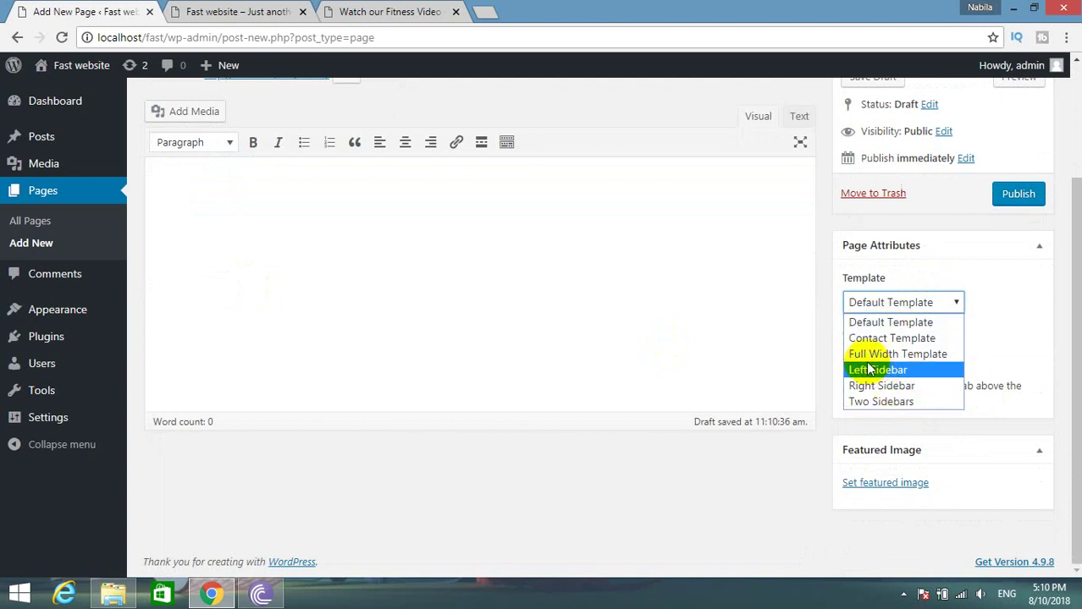
Revisit the demo's Fitness Video post for reference, then return to the page editor.
left_click(326, 11)
scroll(445, 302, "up", 5)
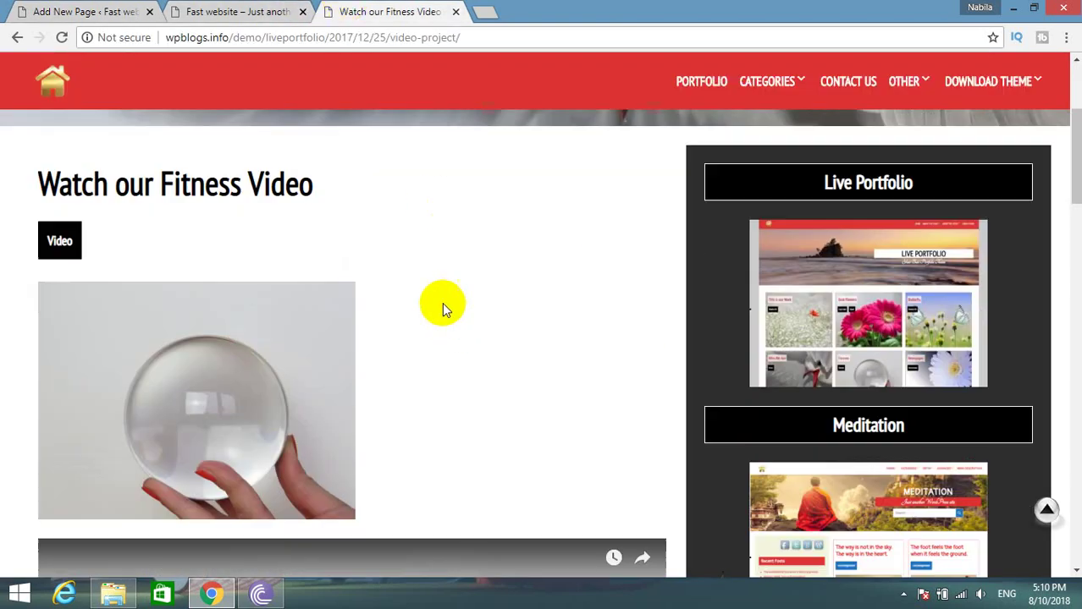
scroll(78, 423, "down", 10)
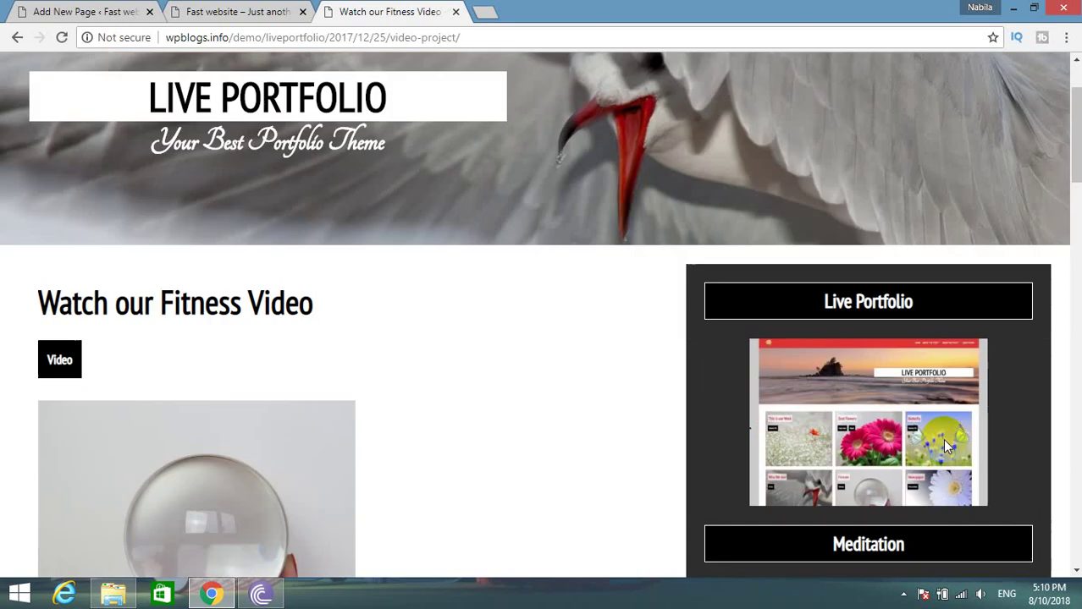
scroll(793, 279, "down", 3)
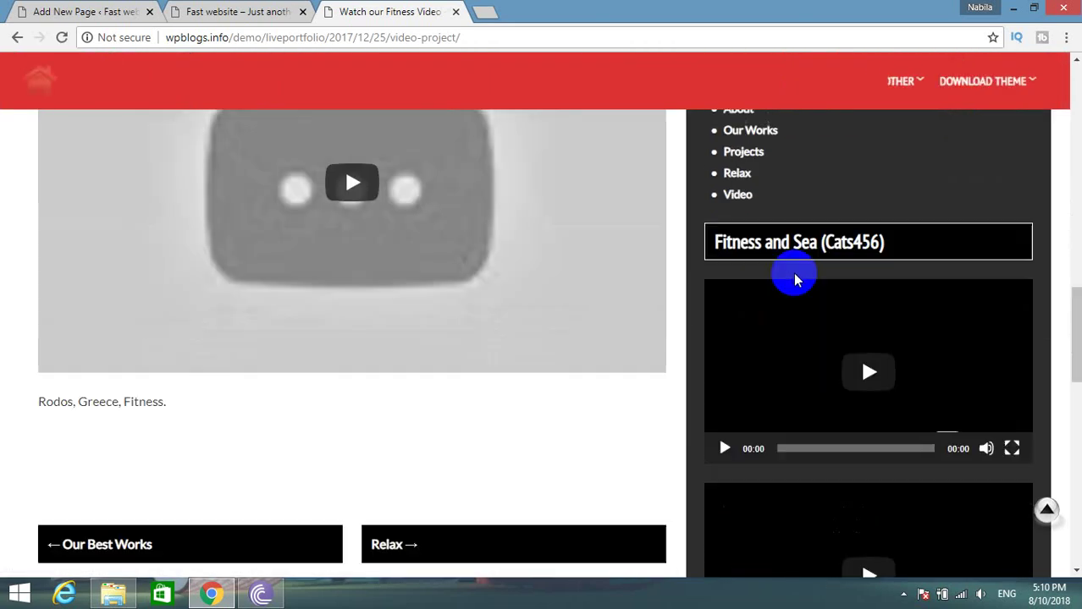
scroll(790, 277, "up", 8)
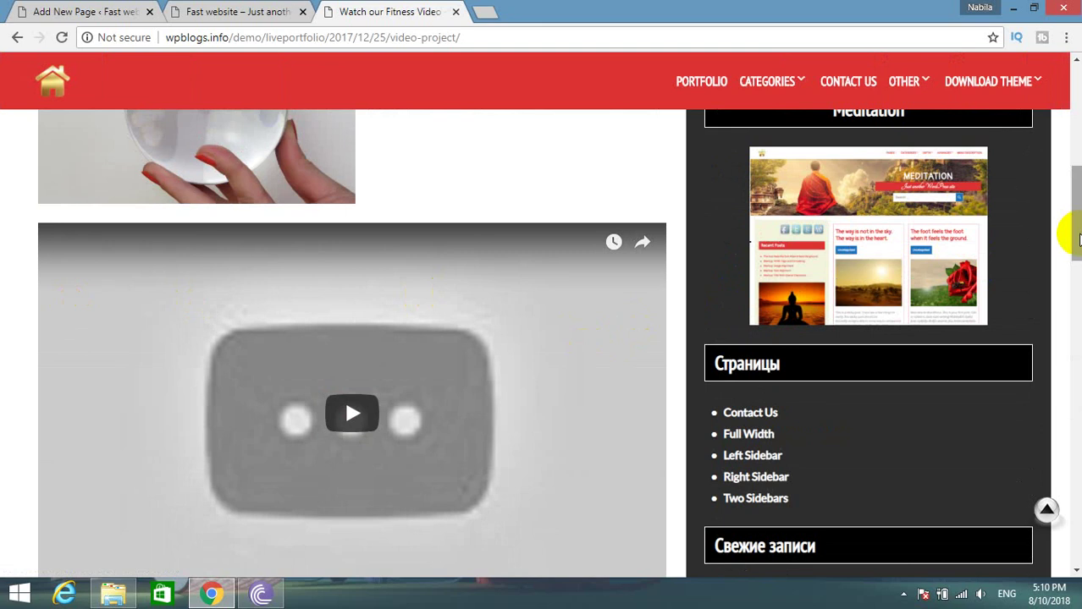
left_click(218, 17)
left_click(146, 19)
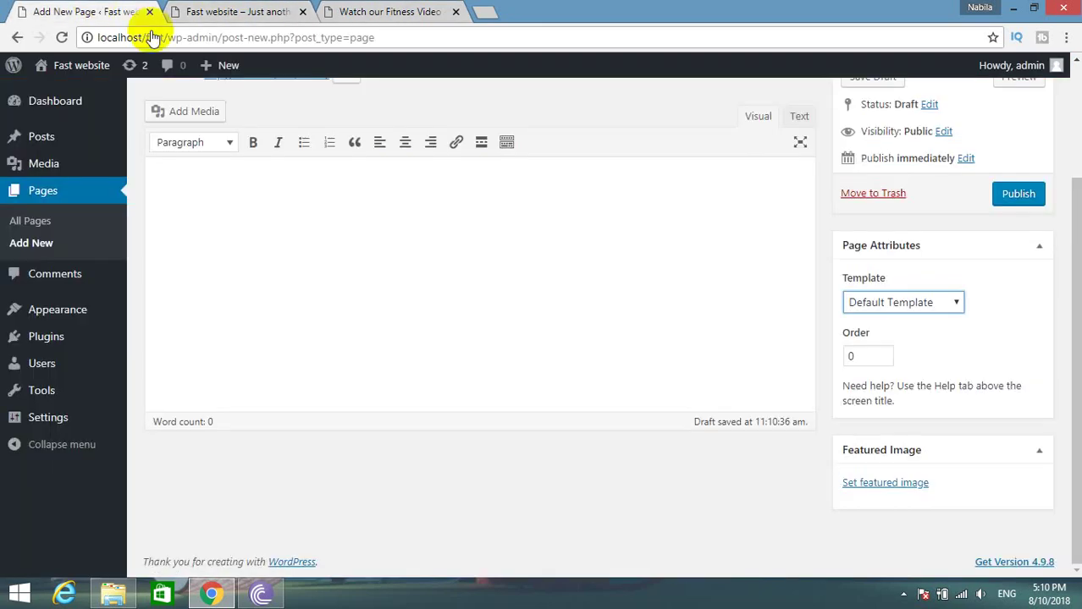
Set the Home page's template to Right Sidebar and publish it.
left_click(887, 306)
left_click(391, 12)
left_click(146, 10)
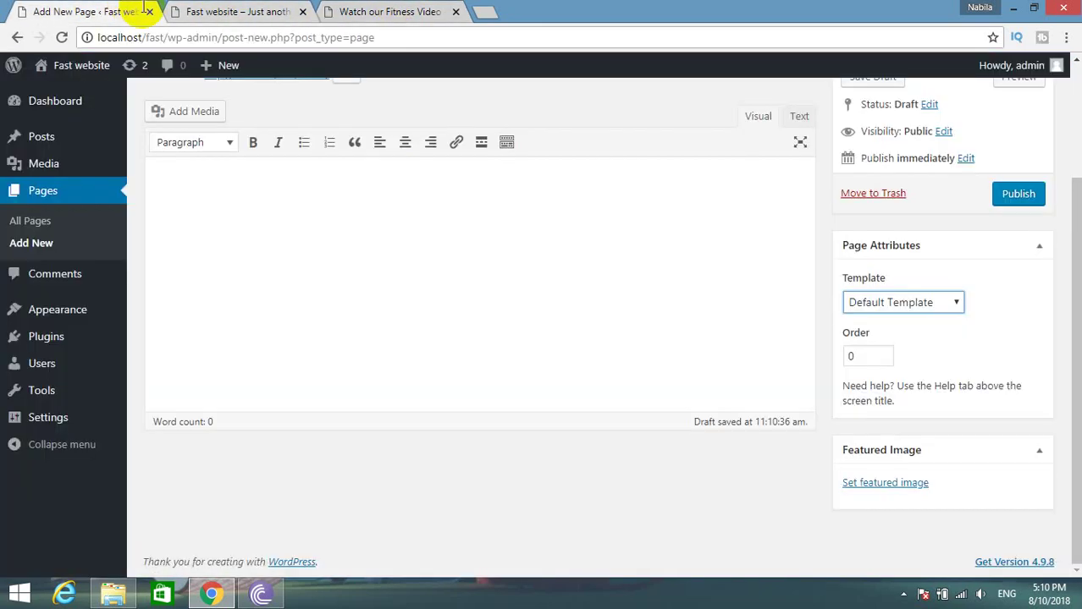
left_click(925, 303)
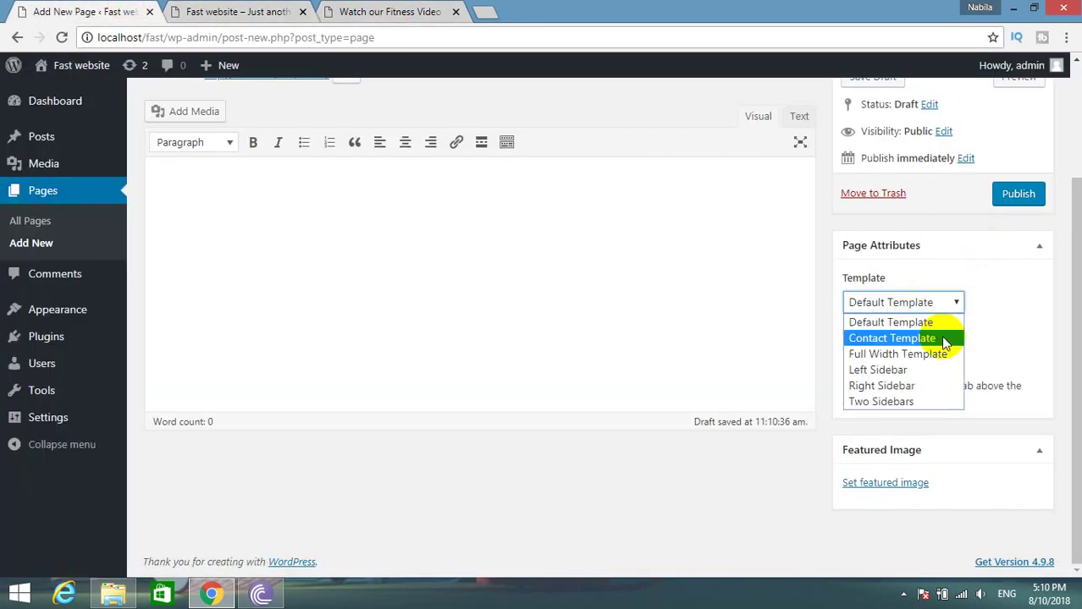
left_click(909, 386)
left_click(997, 202)
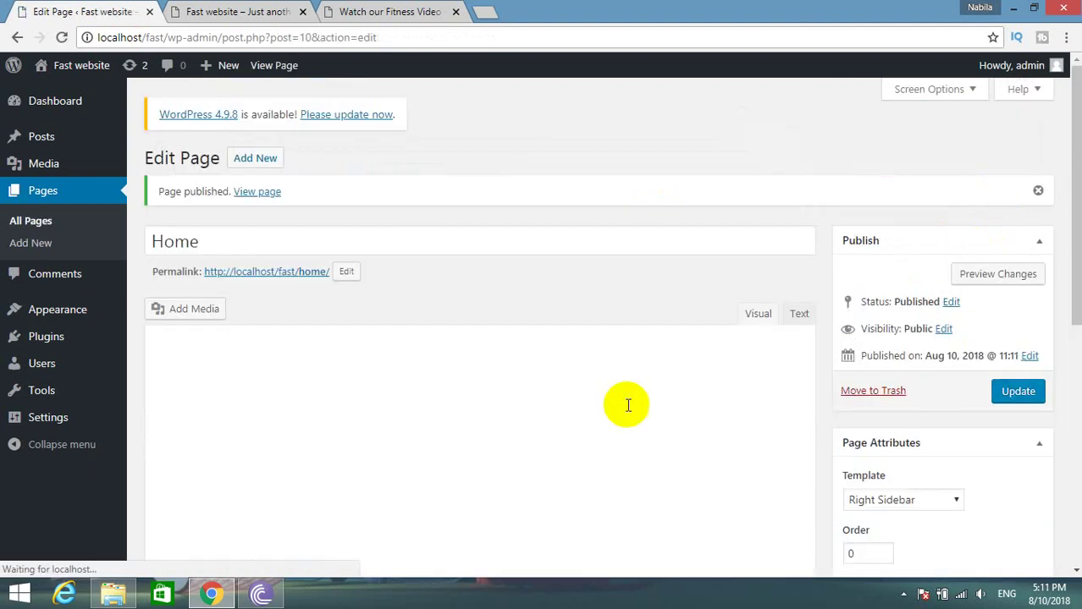
mouse_move(89, 420)
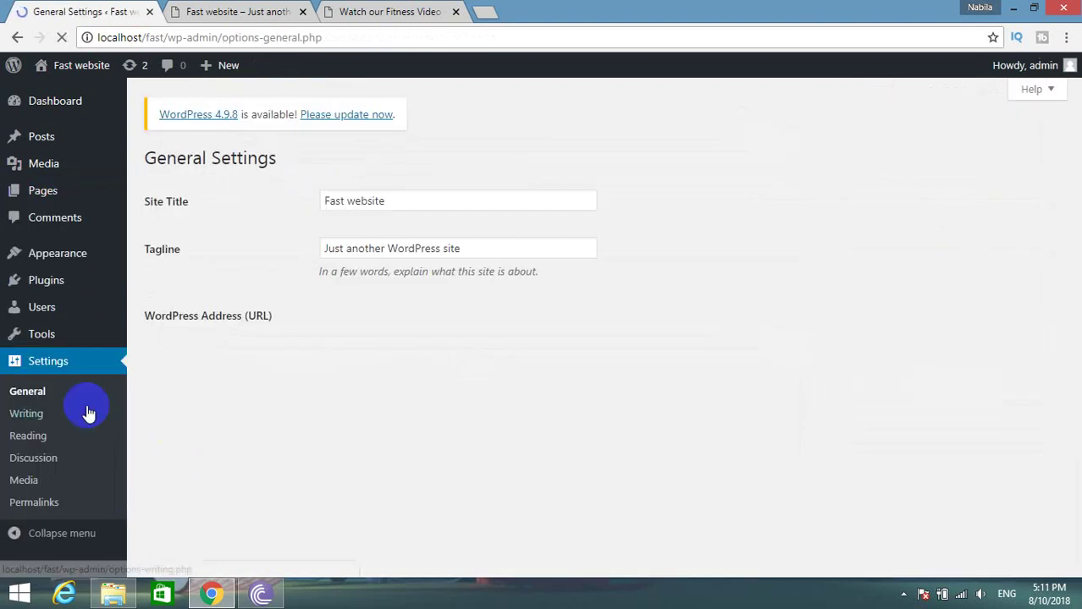
In Reading settings, make the static page Home the homepage and save.
left_click(53, 444)
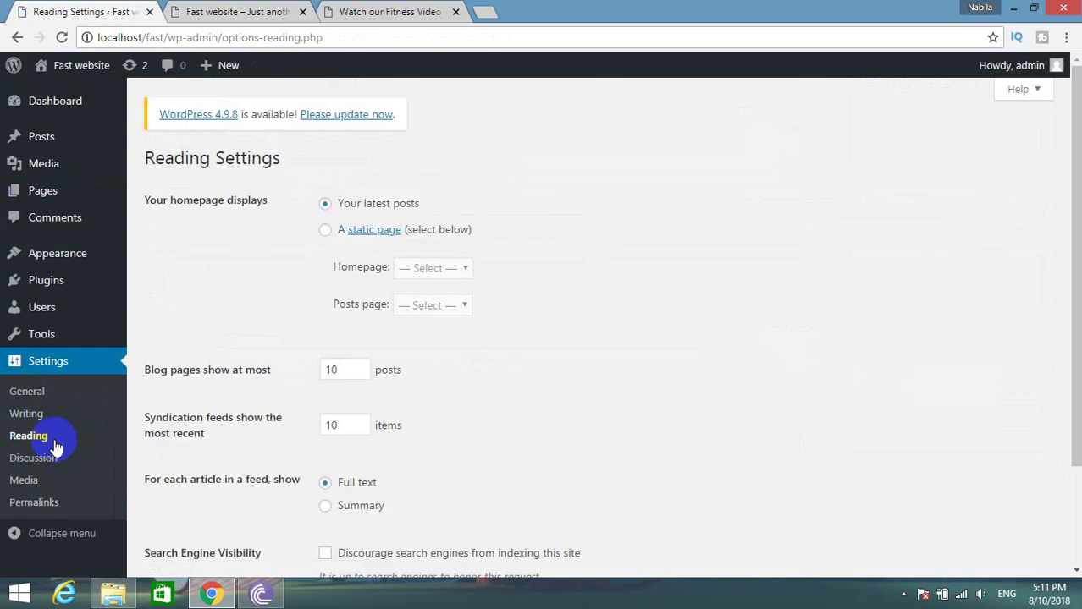
left_click(332, 231)
left_click(419, 269)
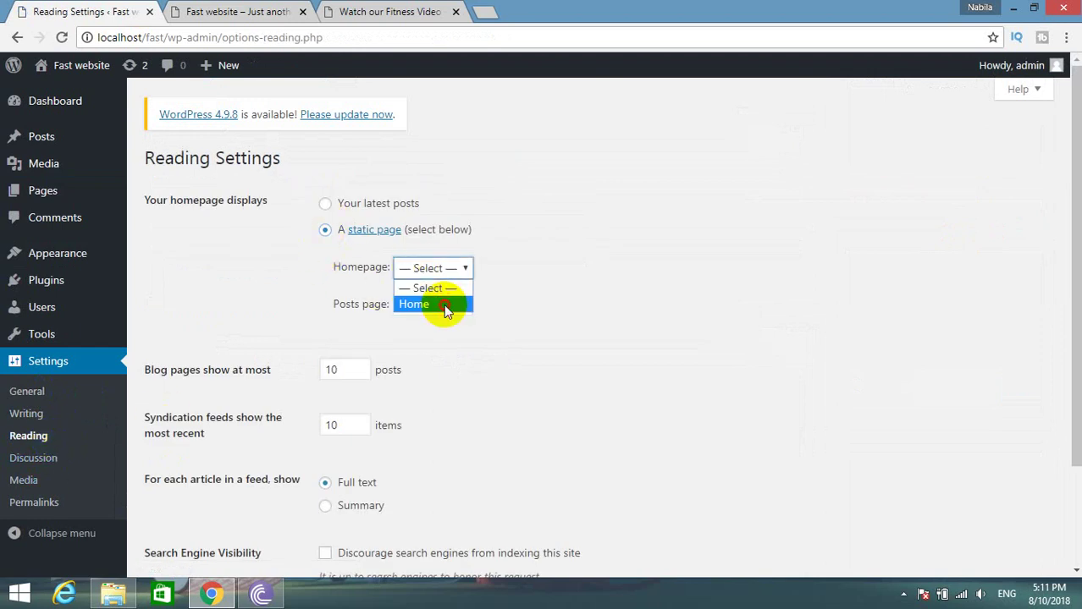
left_click(441, 305)
scroll(398, 403, "down", 3)
left_click(175, 497)
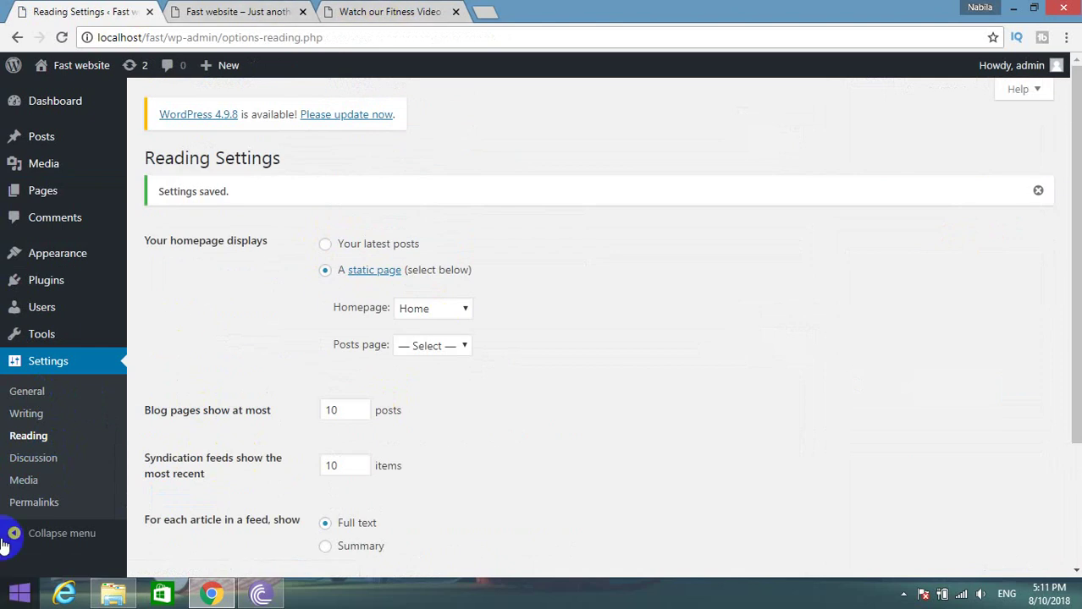
Switch permalinks to the Post name structure and save the changes.
left_click(33, 502)
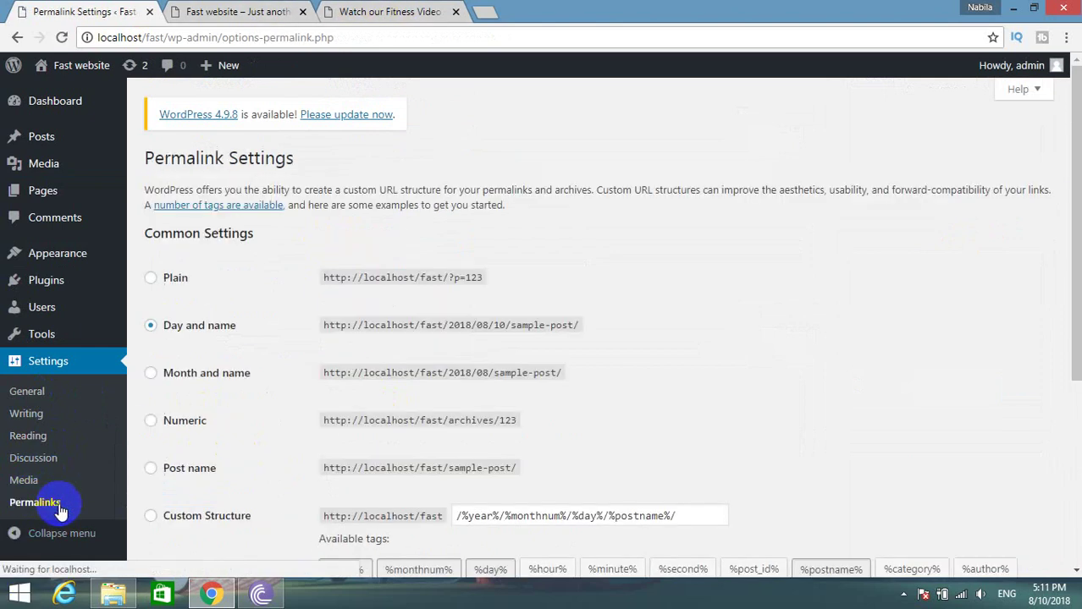
left_click(209, 471)
scroll(209, 472, "down", 3)
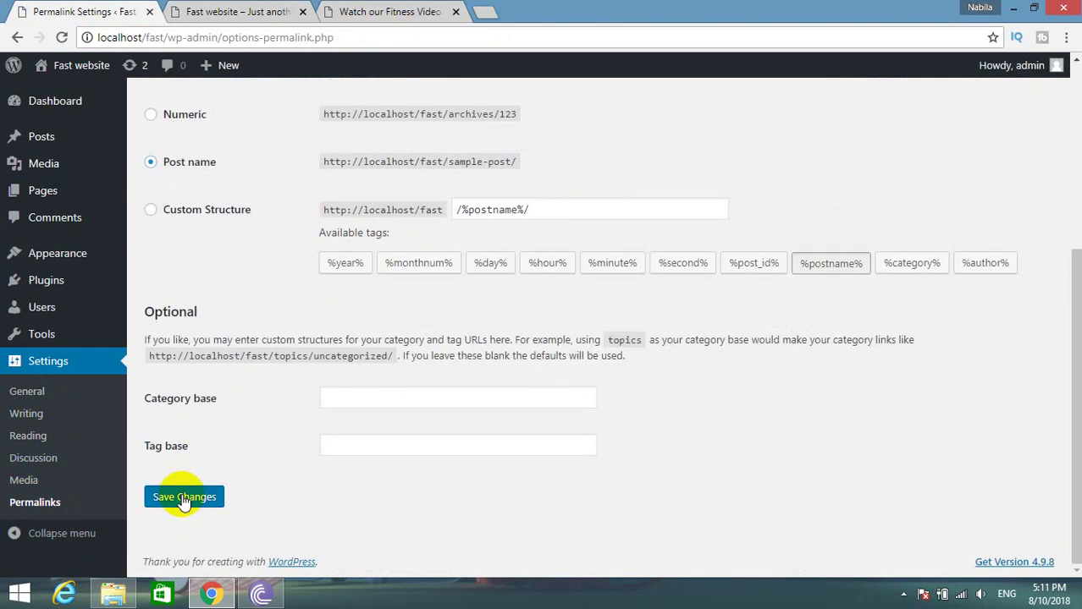
left_click(183, 500)
left_click(280, 10)
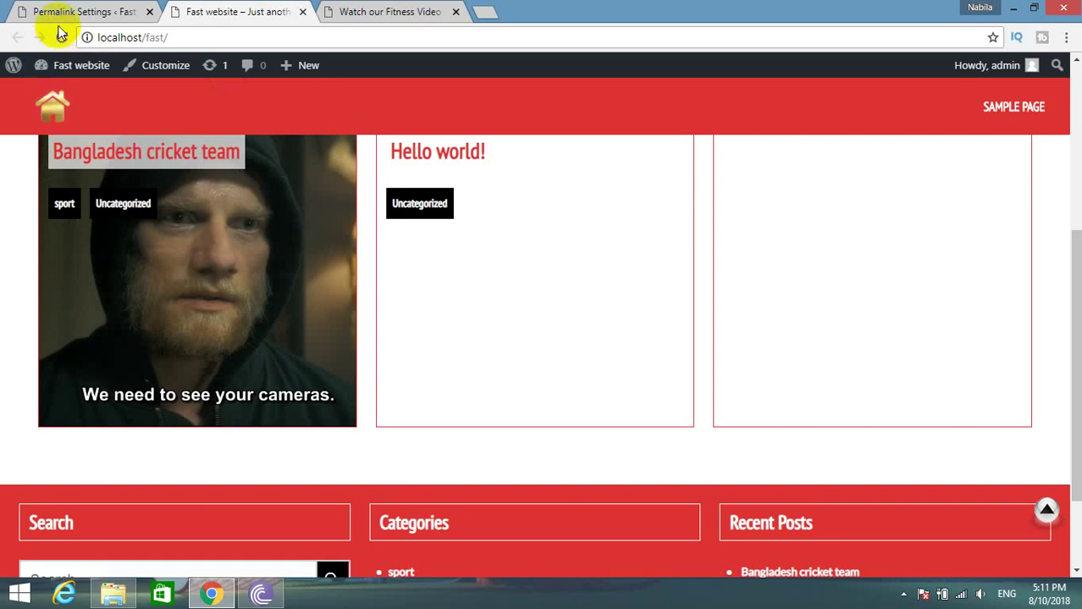
View and reload the Fast website's front page, comparing it against the demo post.
mouse_move(72, 65)
left_click(62, 112)
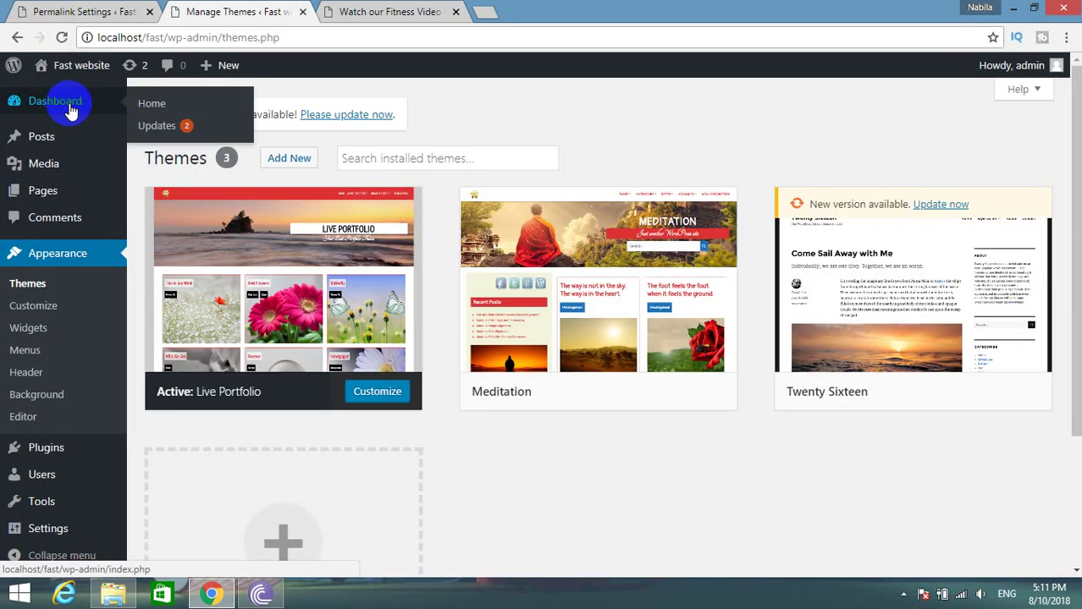
left_click(69, 88)
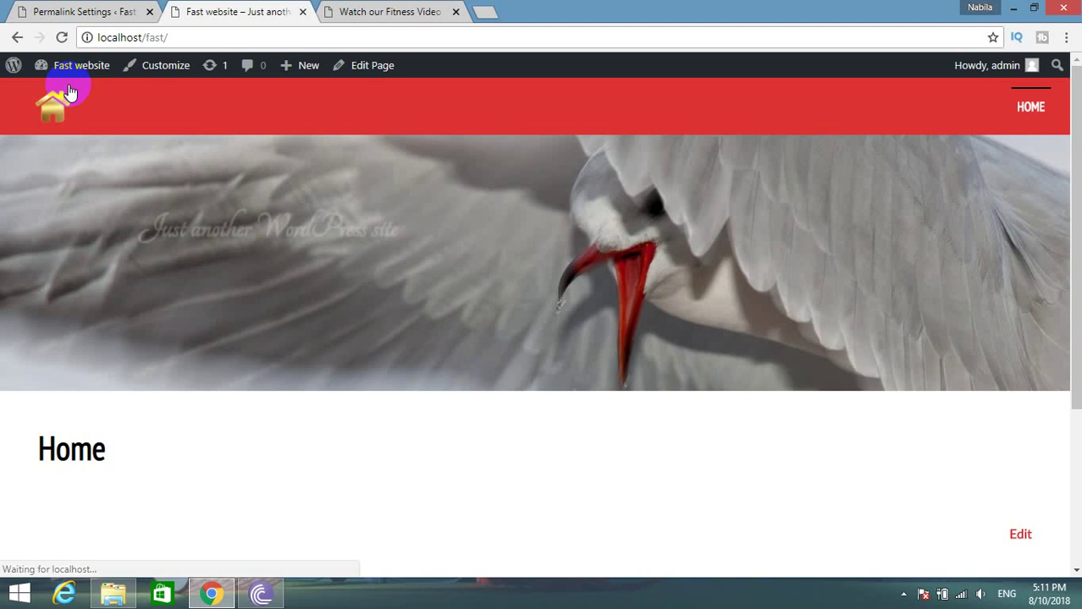
left_click(366, 11)
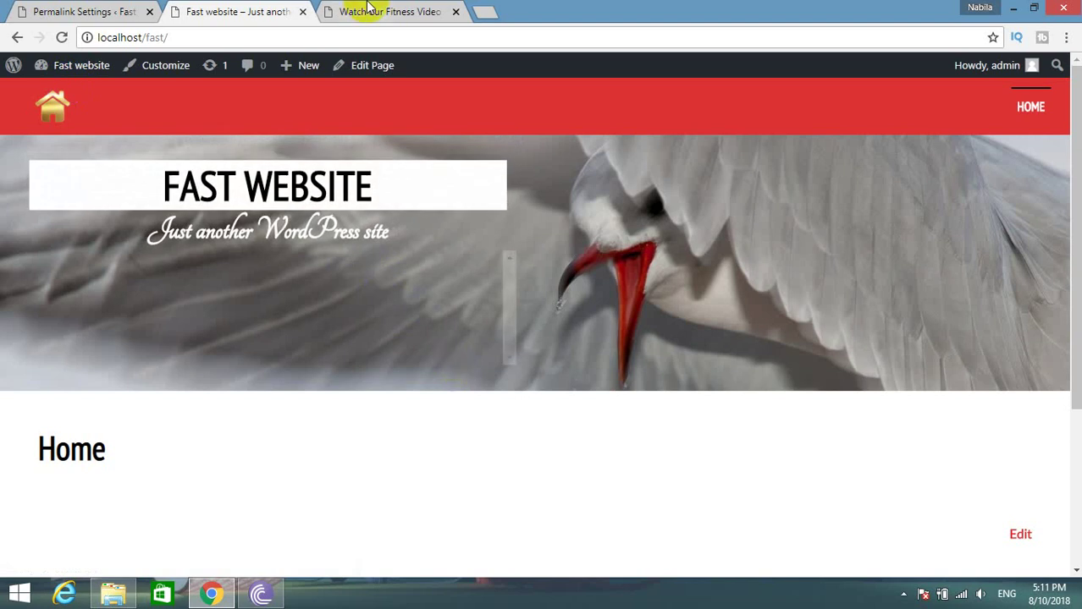
scroll(407, 227, "up", 5)
scroll(414, 254, "up", 1)
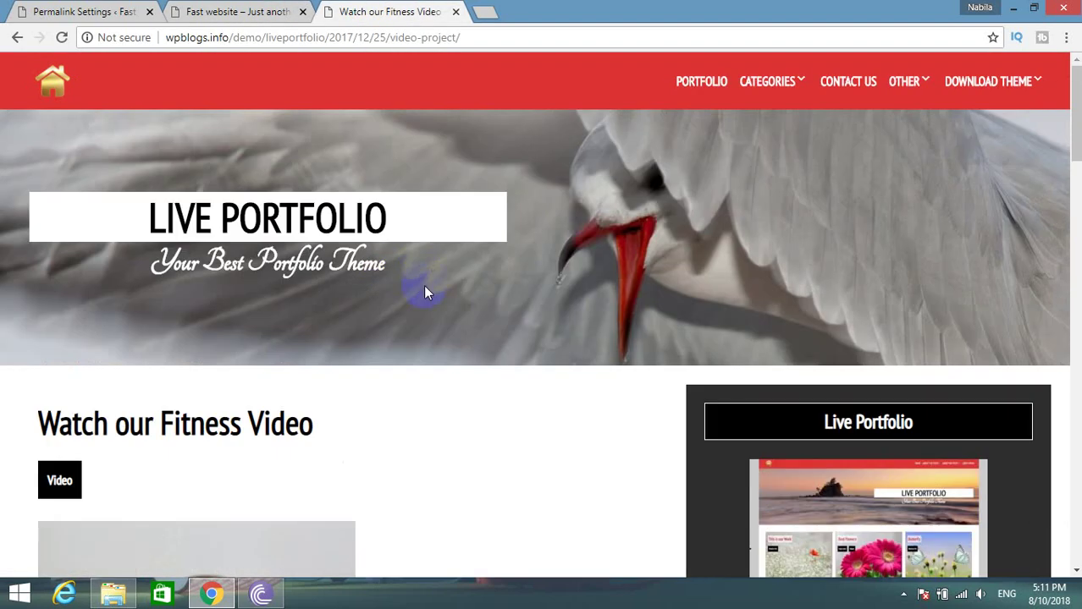
left_click(225, 7)
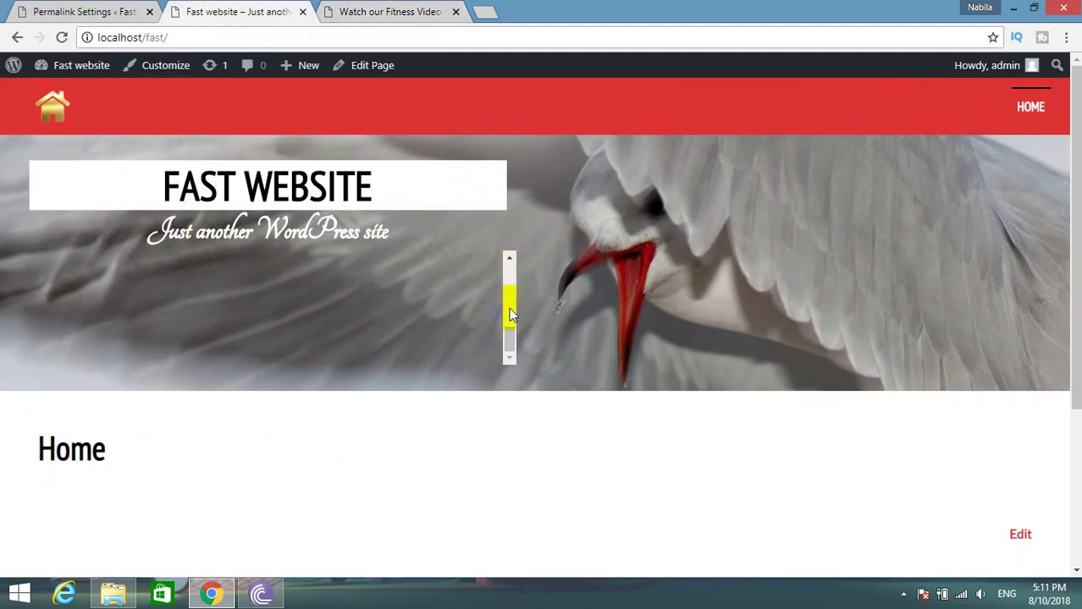
left_click(75, 105)
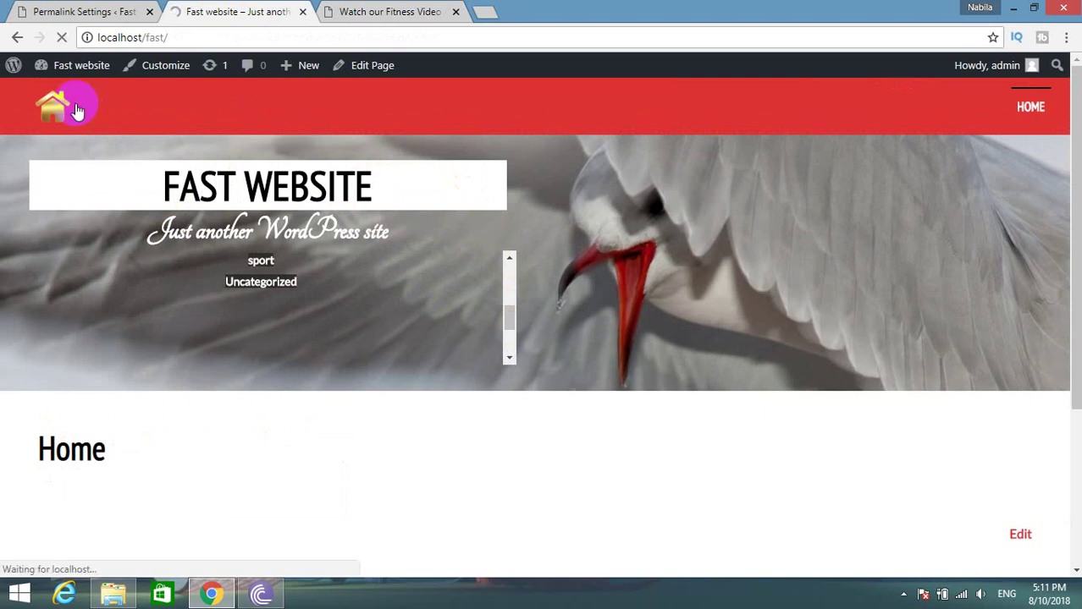
left_click(1030, 107)
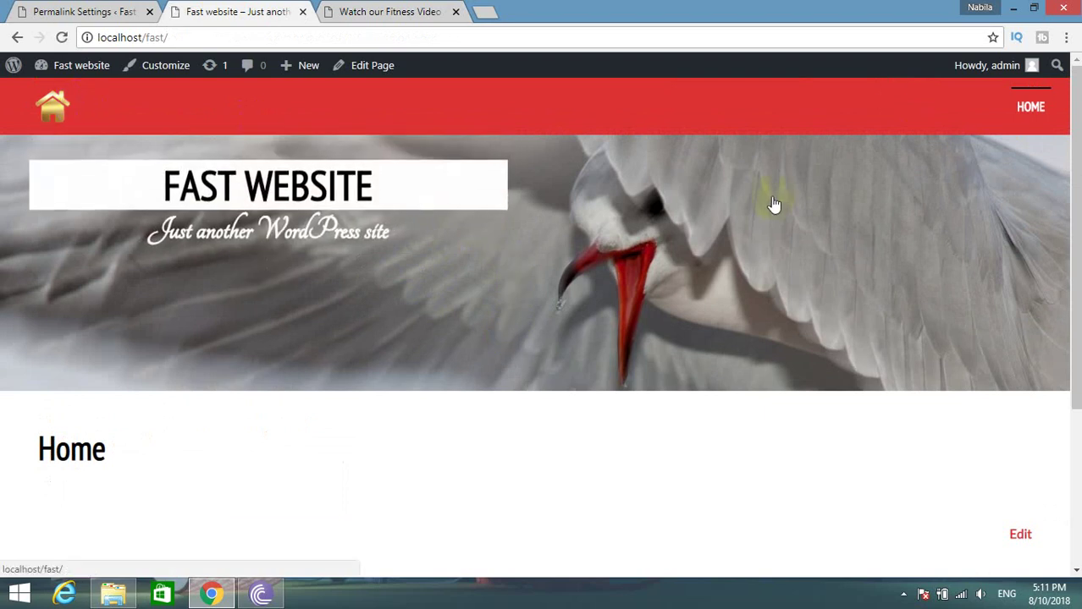
left_click(252, 271)
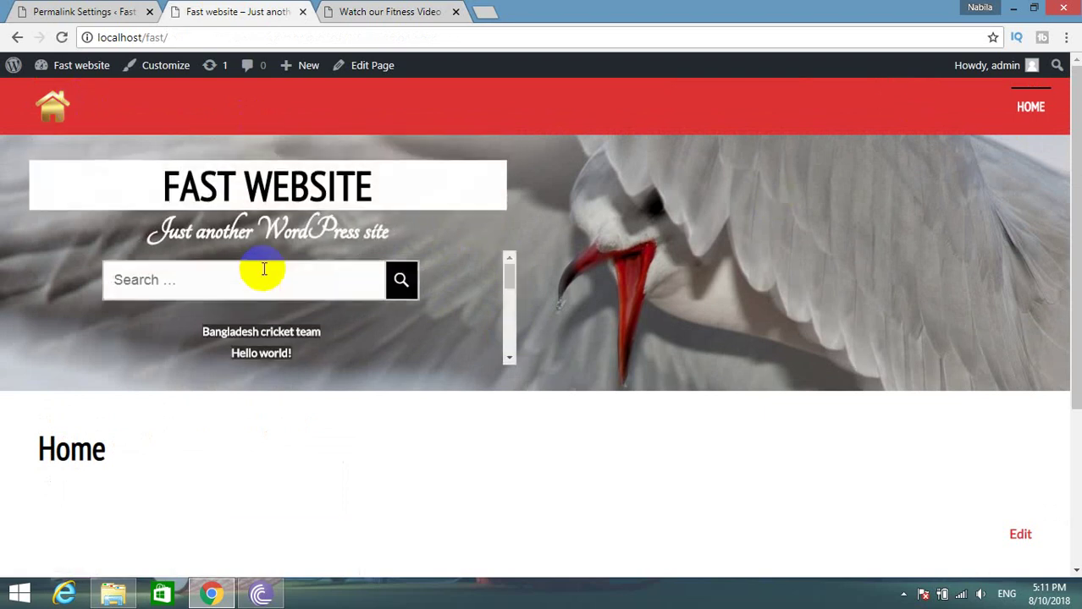
scroll(465, 237, "down", 5)
scroll(515, 239, "up", 5)
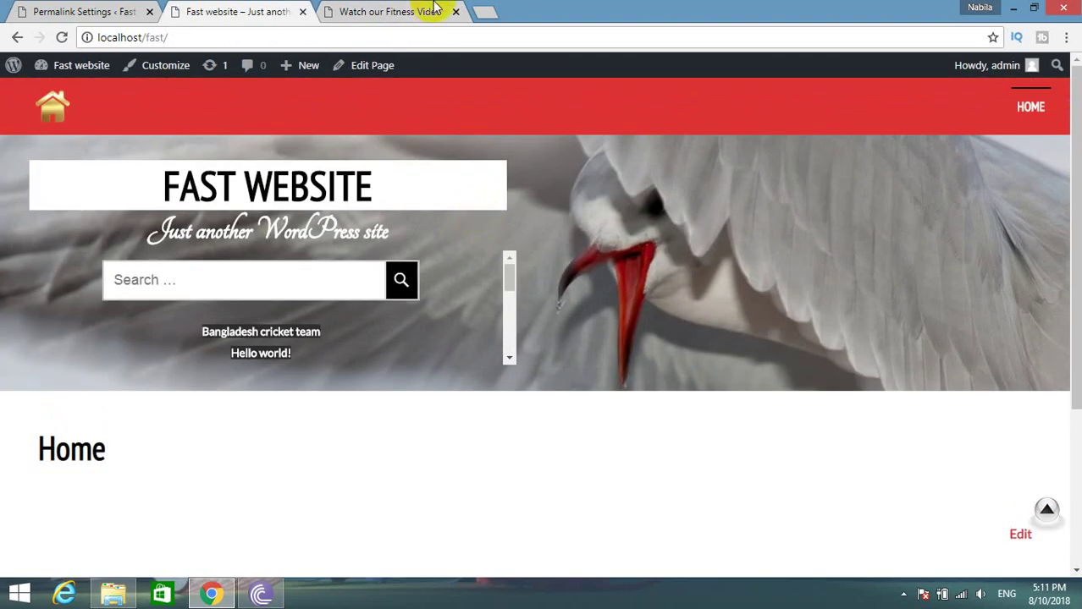
Go to the Live Portfolio demo's home page and scroll through its portfolio cards.
left_click(389, 11)
scroll(181, 488, "down", 3)
scroll(59, 293, "up", 3)
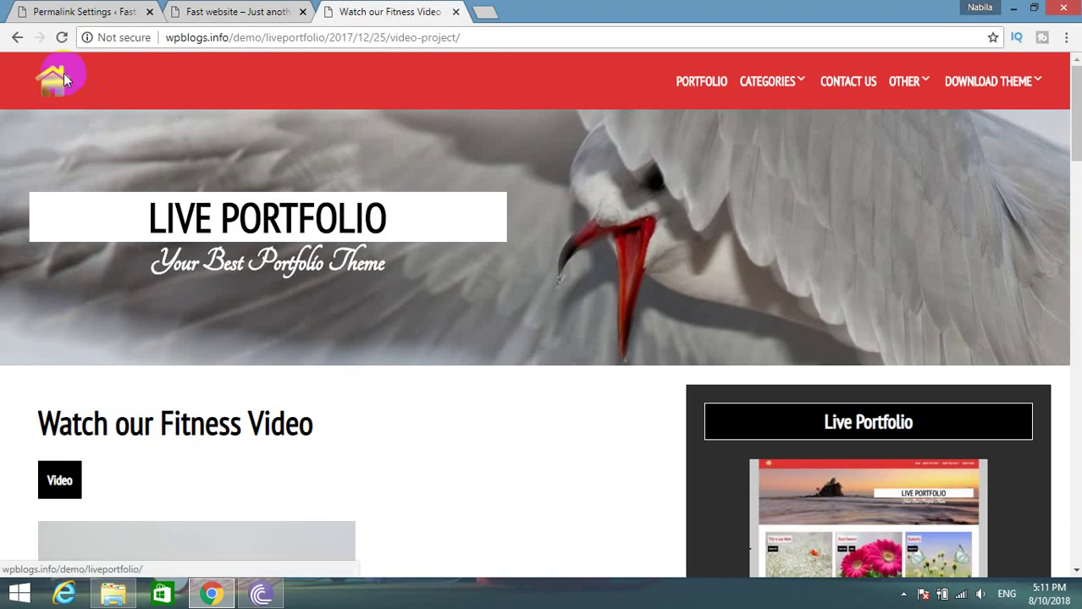
left_click(62, 76)
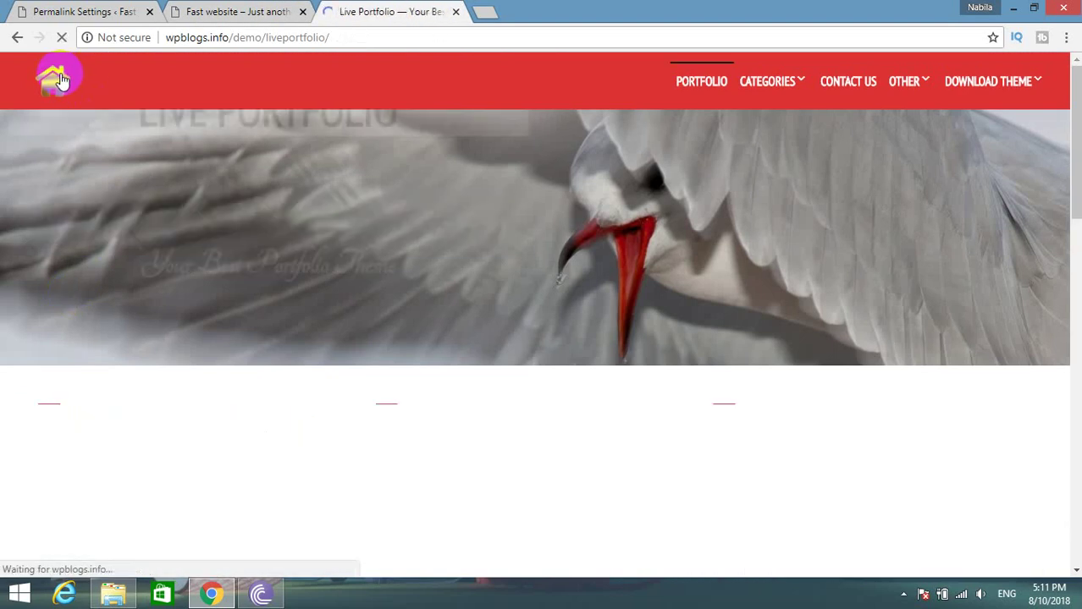
scroll(24, 457, "down", 2)
scroll(23, 457, "down", 5)
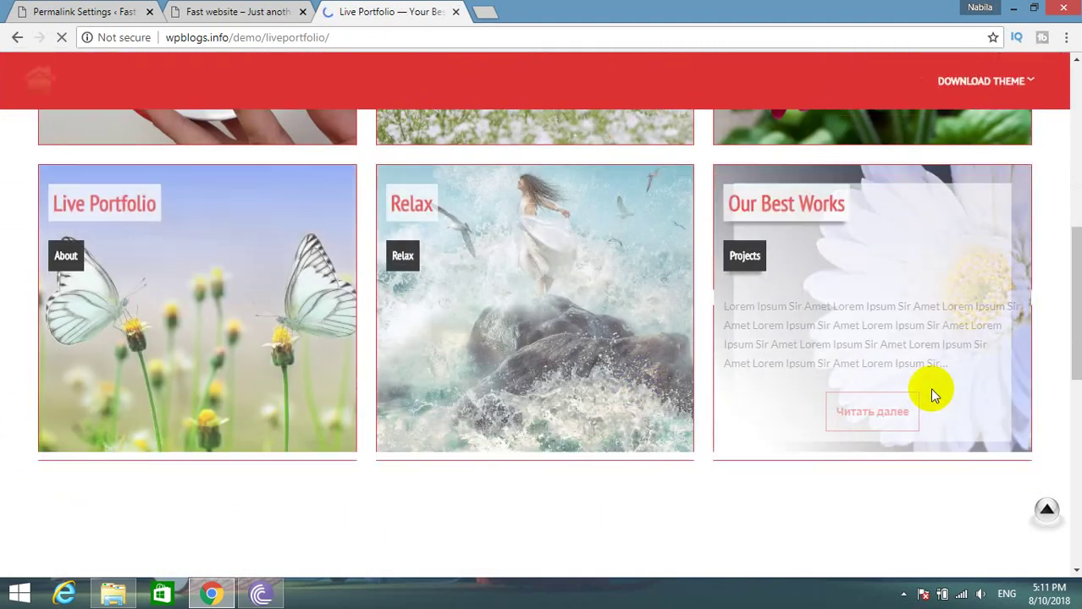
scroll(566, 284, "down", 2)
scroll(546, 293, "down", 4)
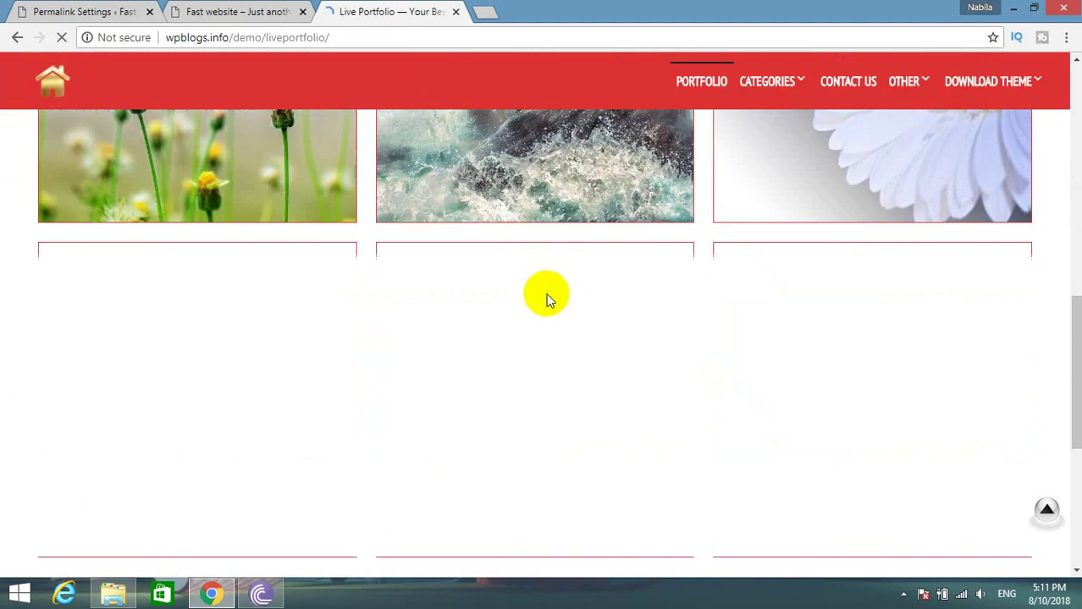
scroll(505, 335, "up", 10)
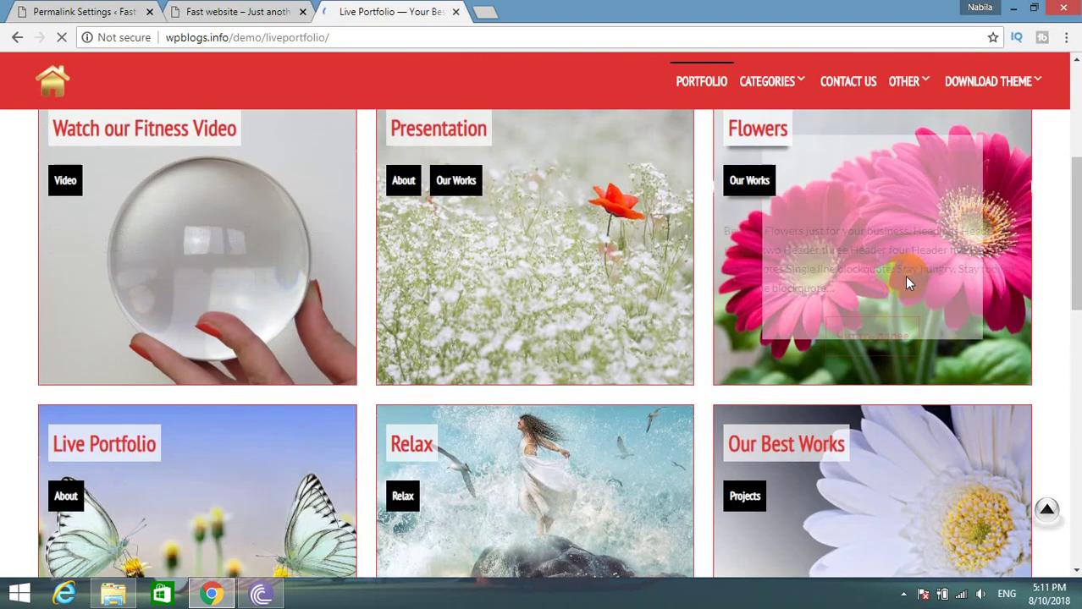
From Permalink Settings, start loading Plugins > Add New, then view the Live Portfolio demo homepage.
scroll(904, 279, "up", 5)
left_click(81, 11)
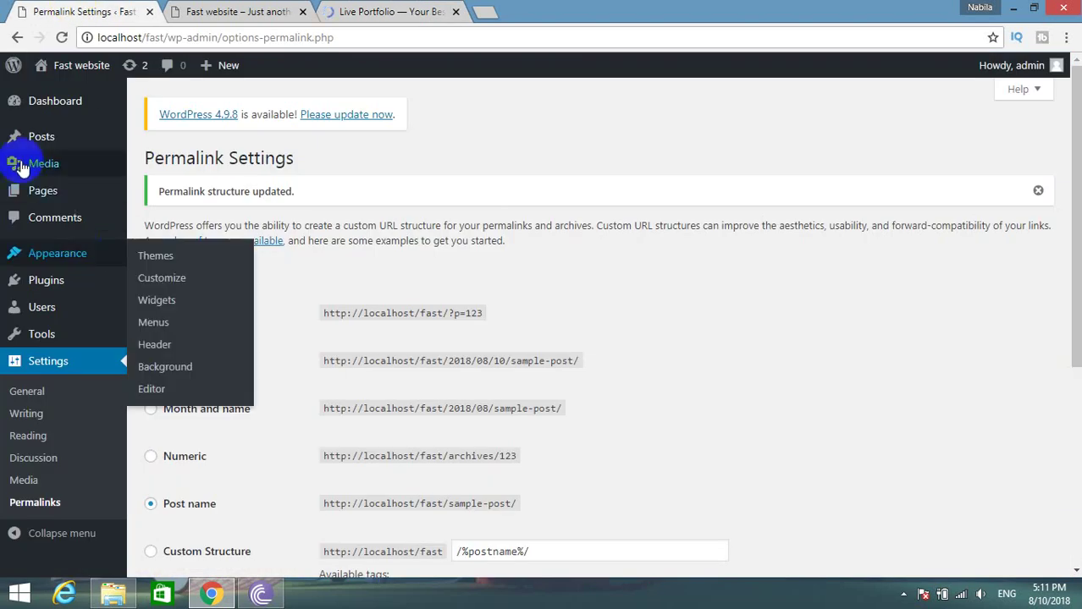
mouse_move(14, 150)
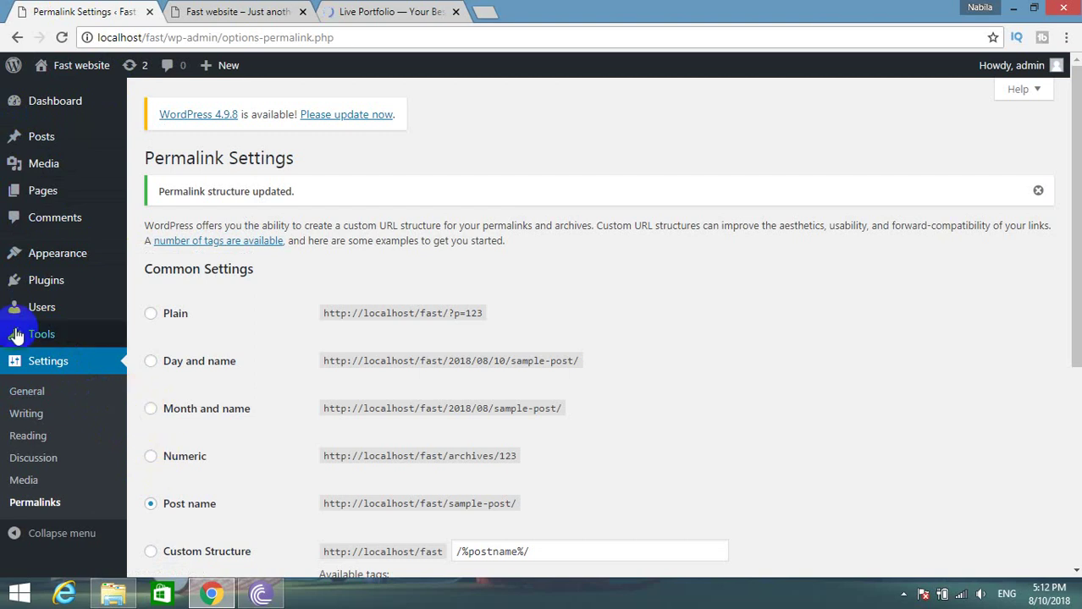
mouse_move(49, 280)
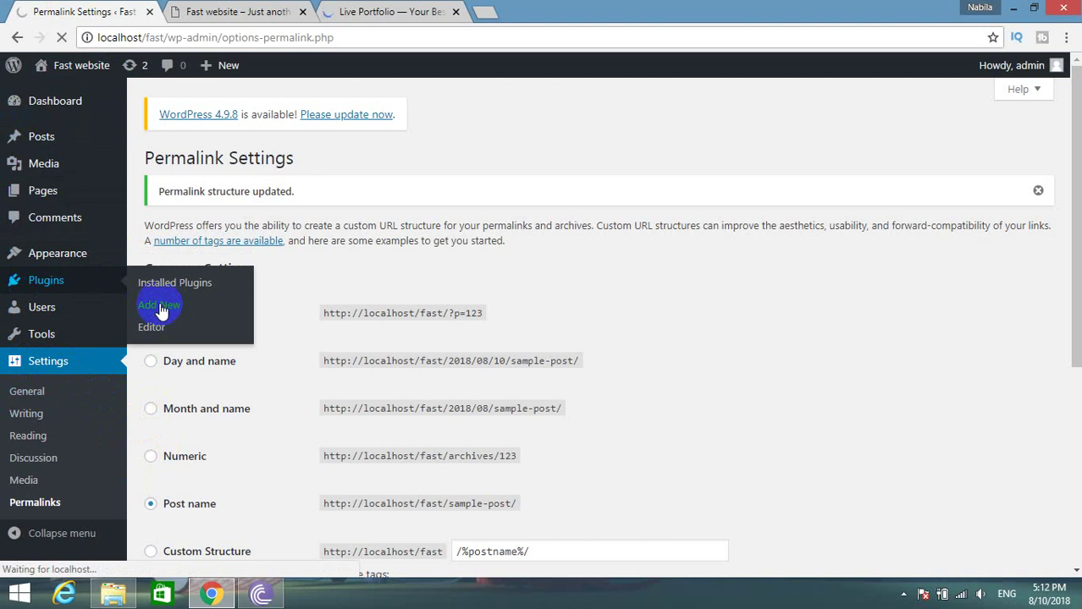
left_click(352, 9)
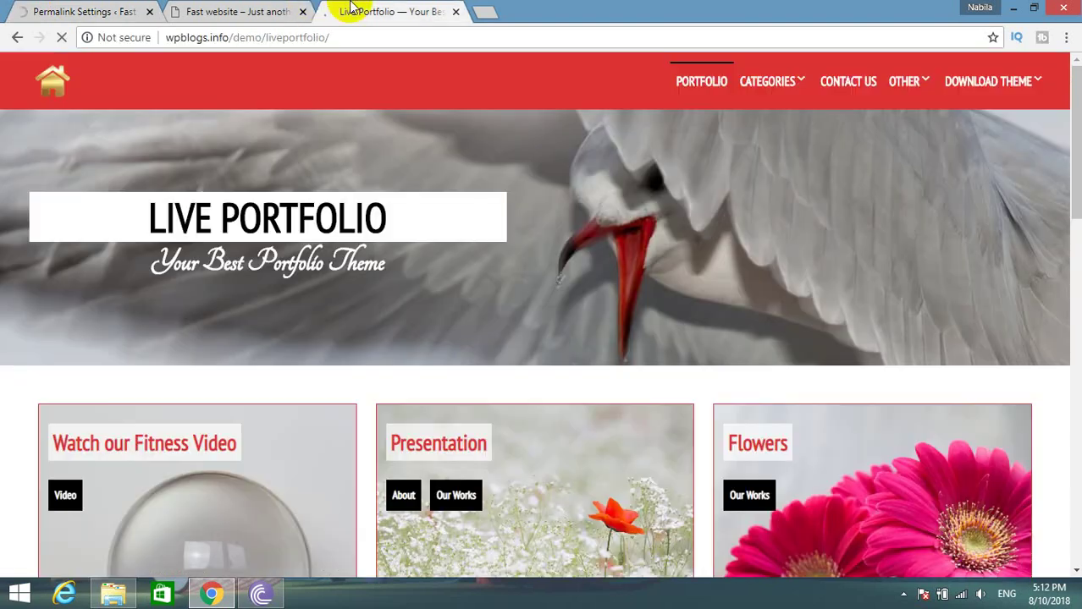
Search the Add Plugins directory for 'fakerpre' so FakerPress appears in the results.
left_click(62, 10)
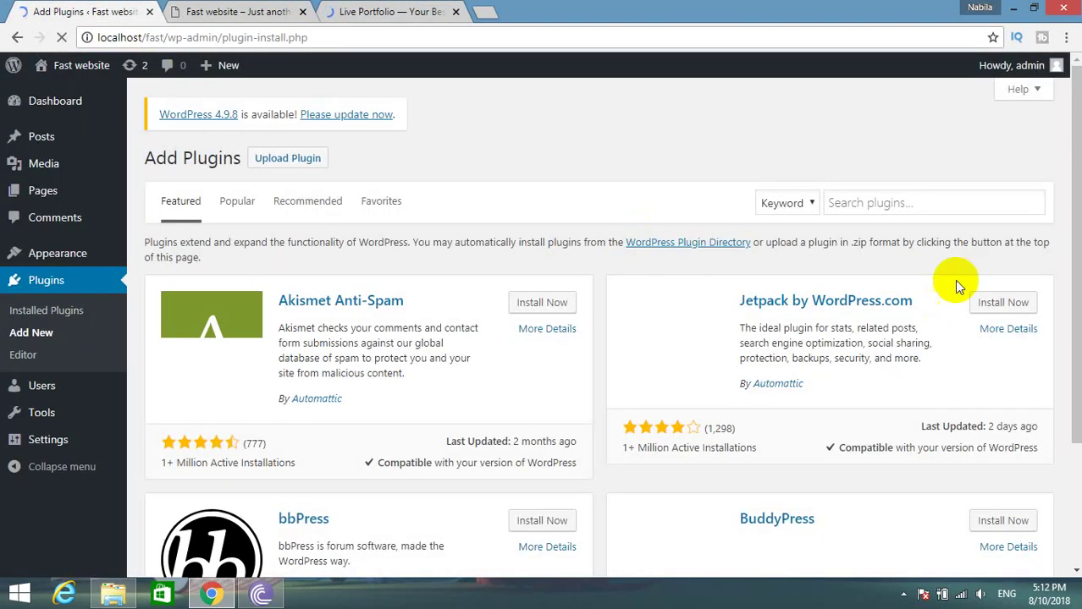
left_click(858, 204)
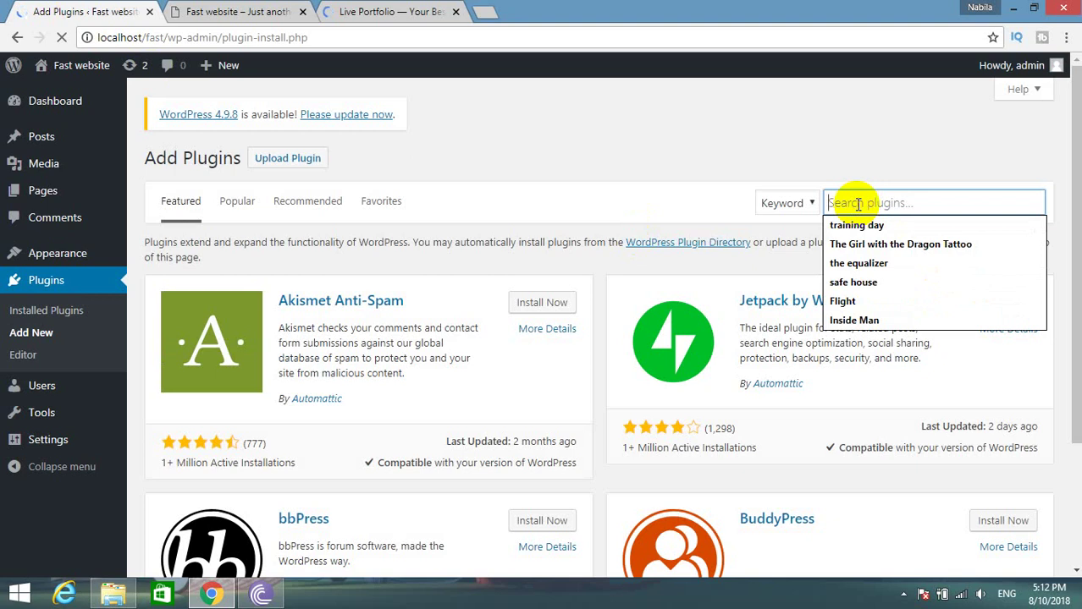
type("fakerpress")
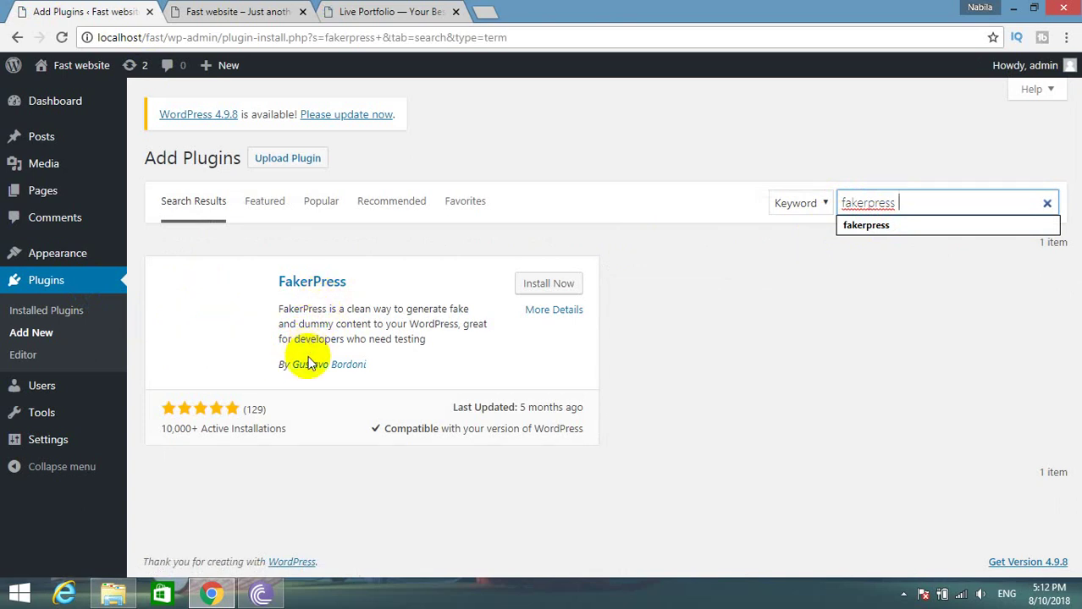
left_click(480, 12)
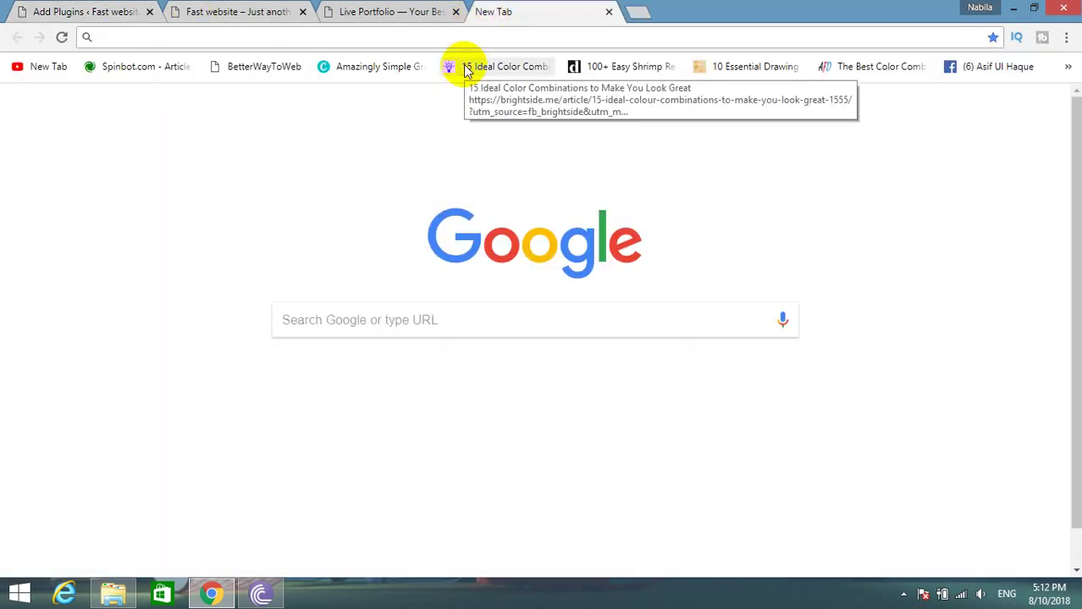
Enter the Google query 'how to import post with wordpress plugin' in the new tab.
type("how t")
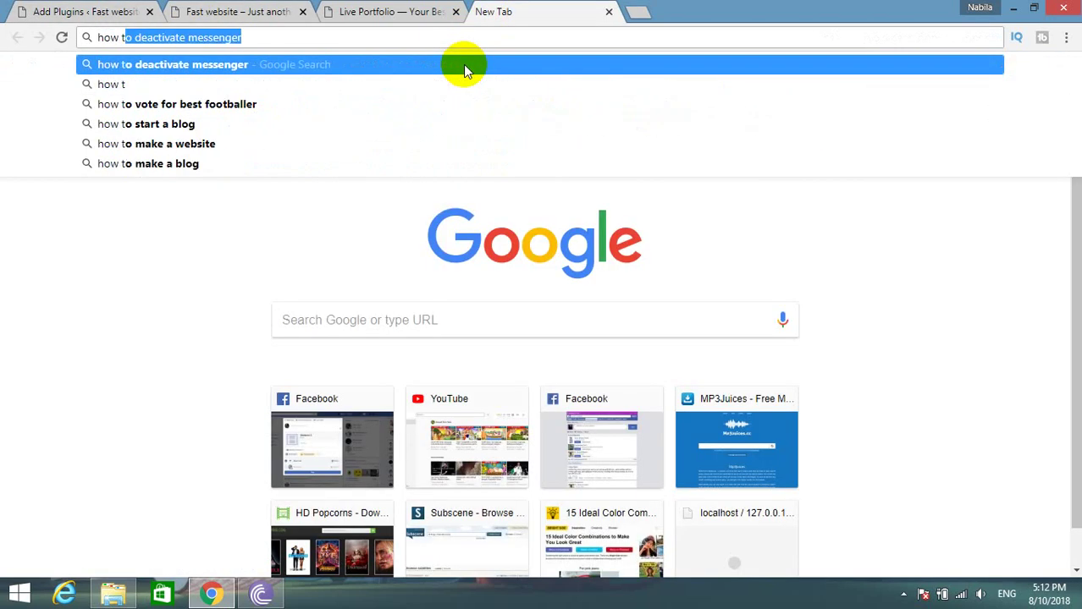
type("om")
key("BackSpace")
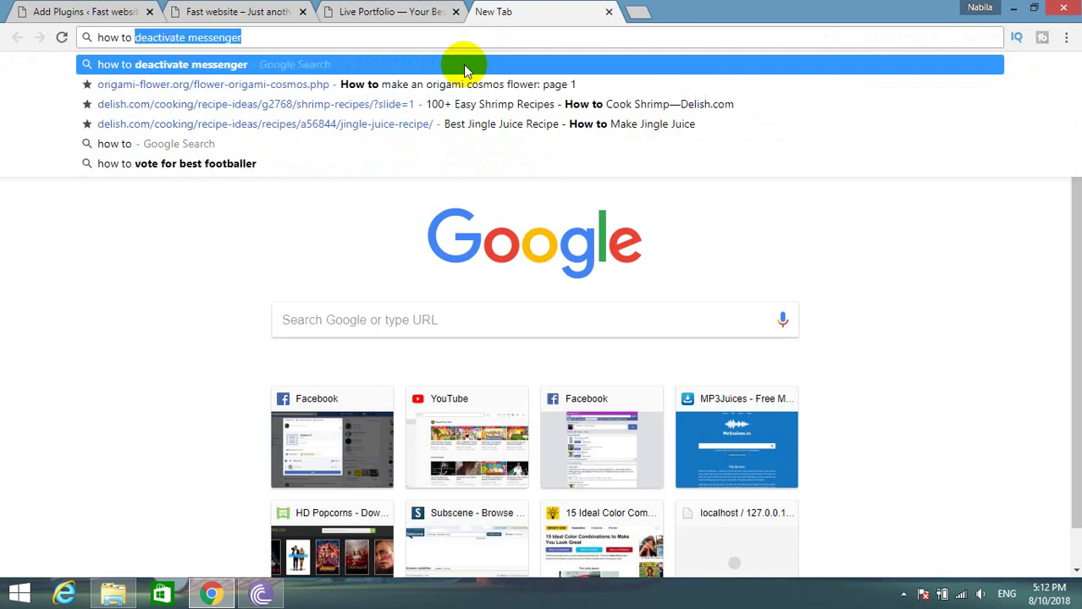
type("impot ")
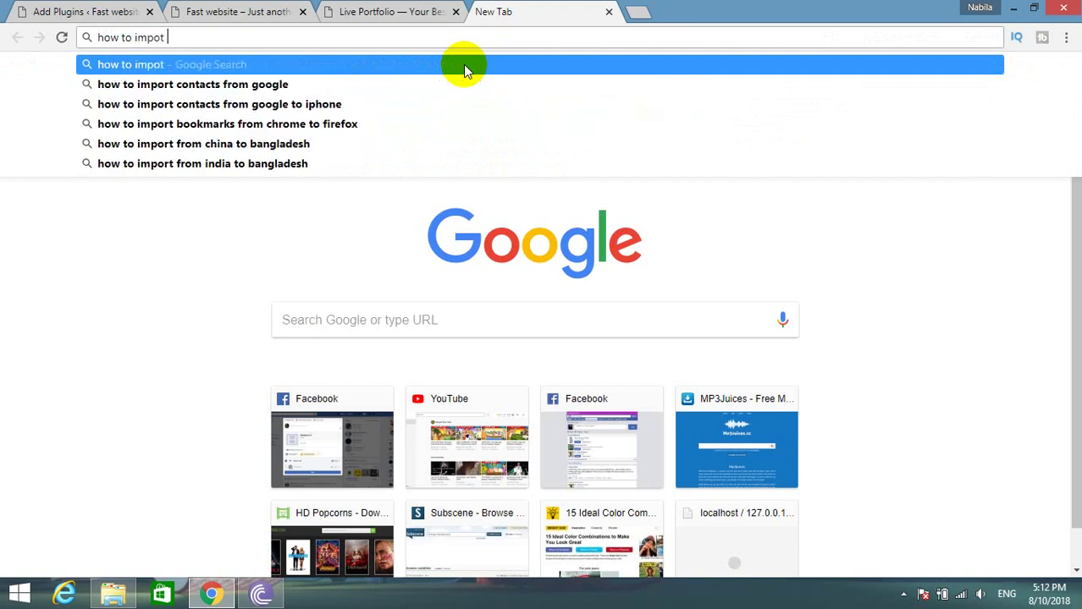
type("post ")
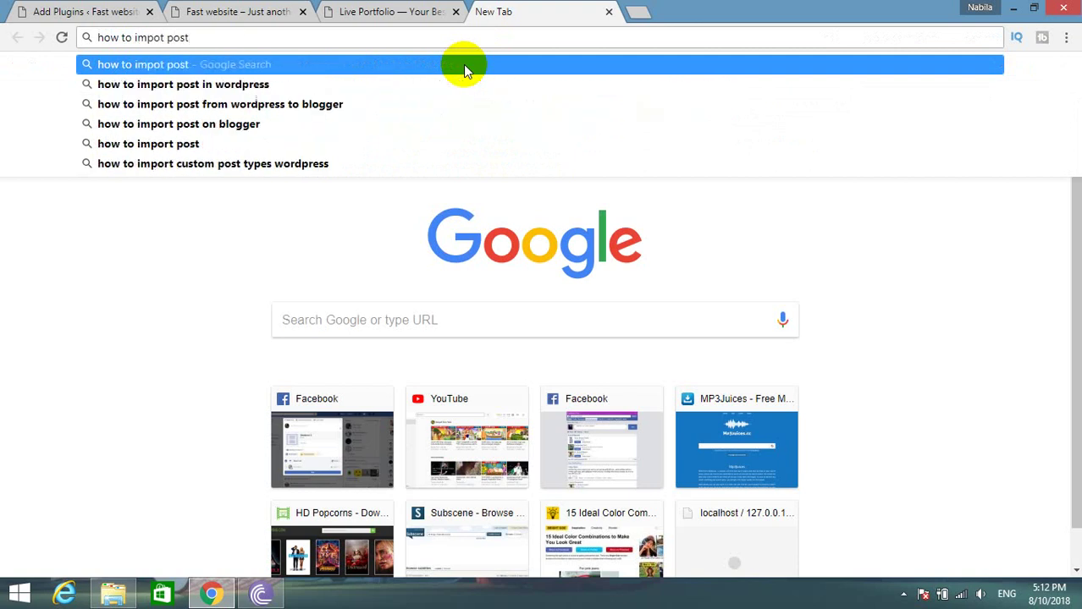
type("with")
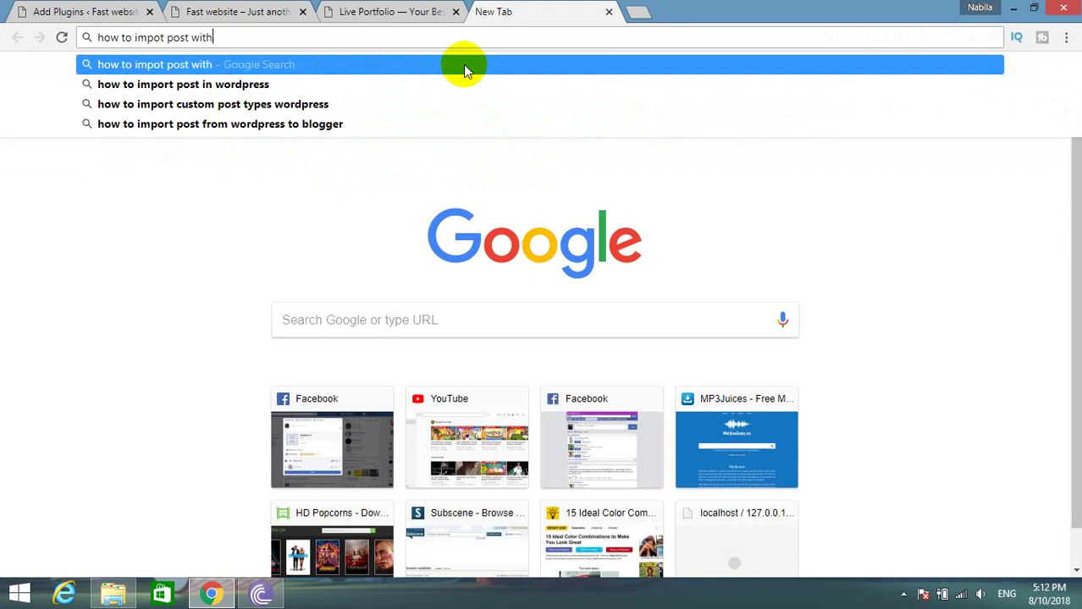
type(" wordpress")
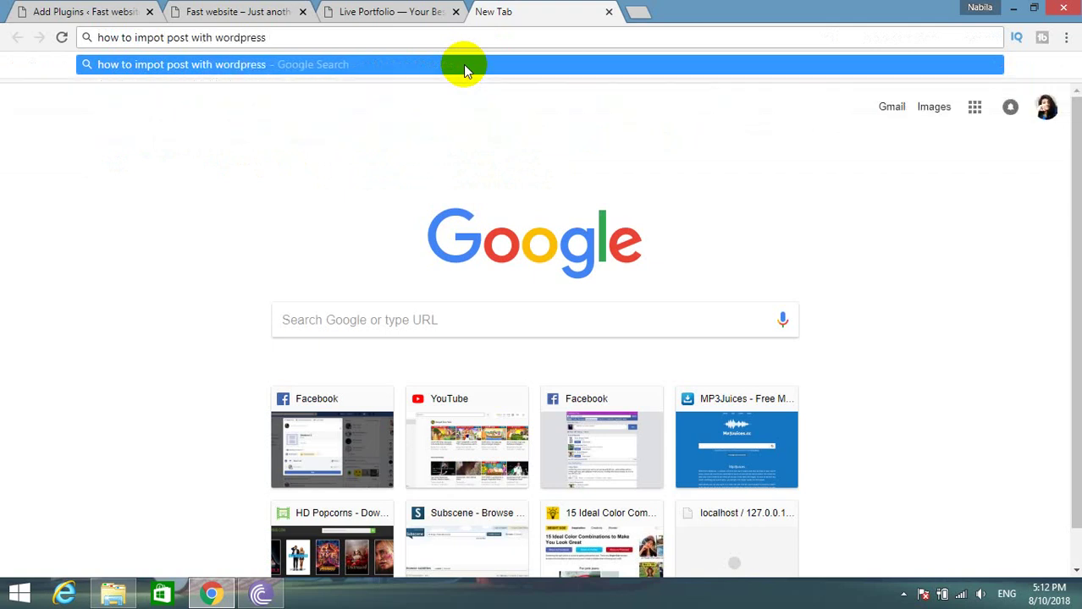
type(" plugin")
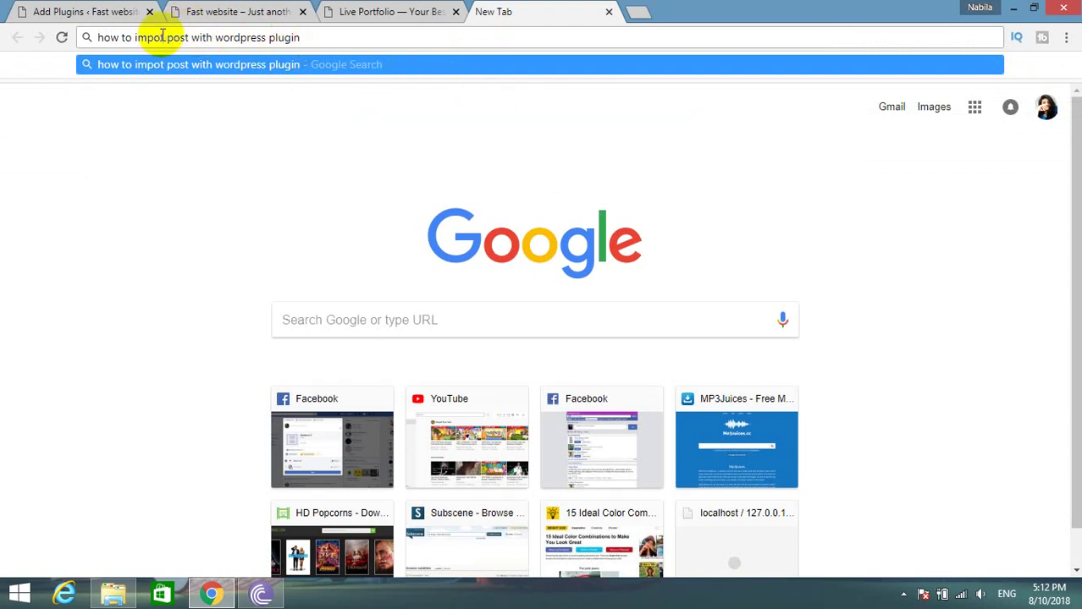
left_click(355, 21)
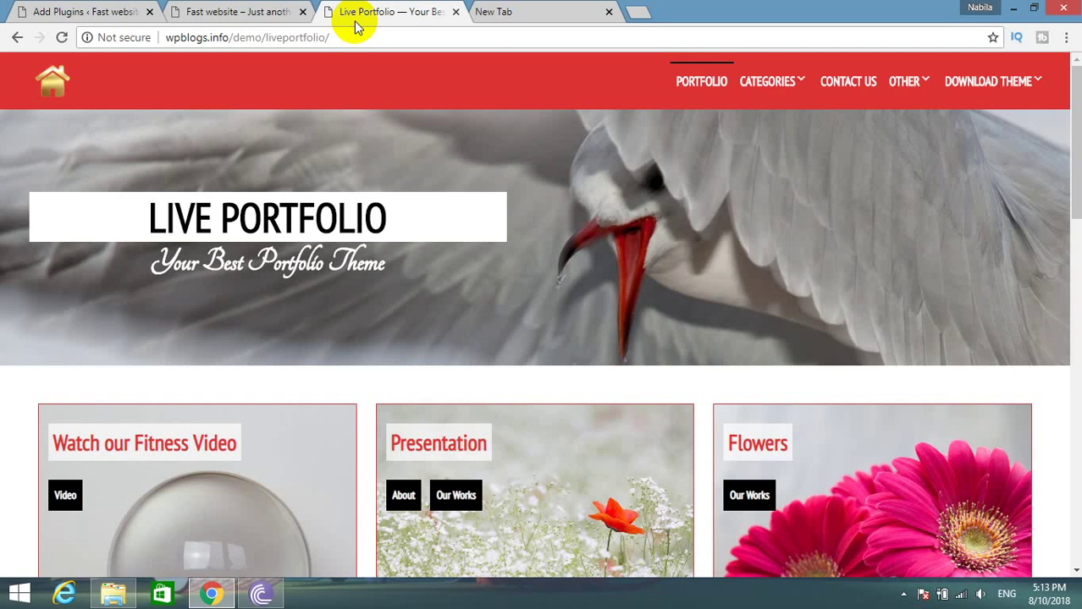
left_click(584, 11)
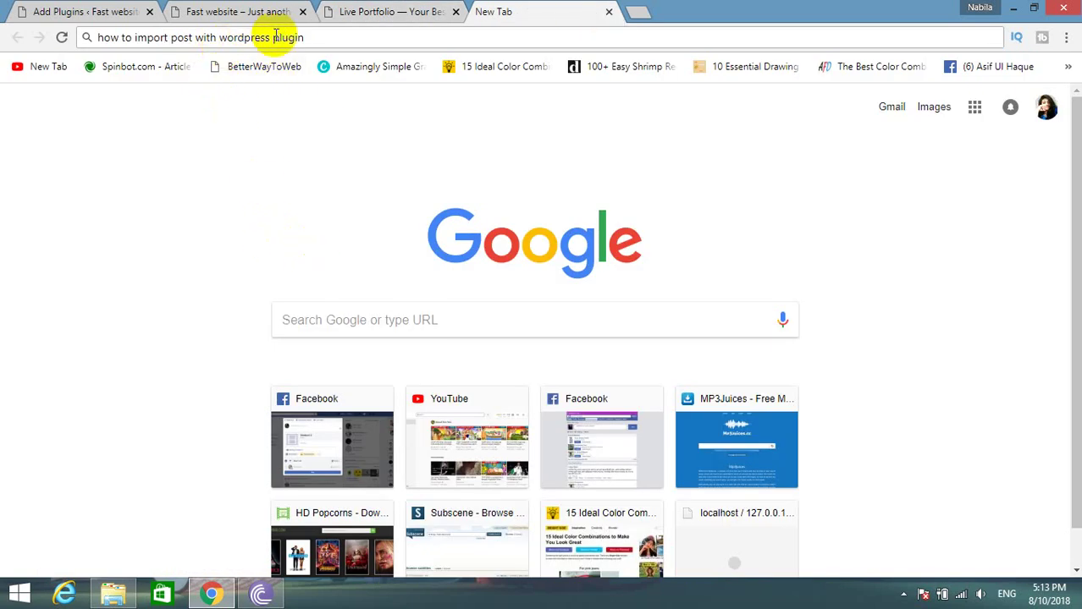
left_click(320, 37)
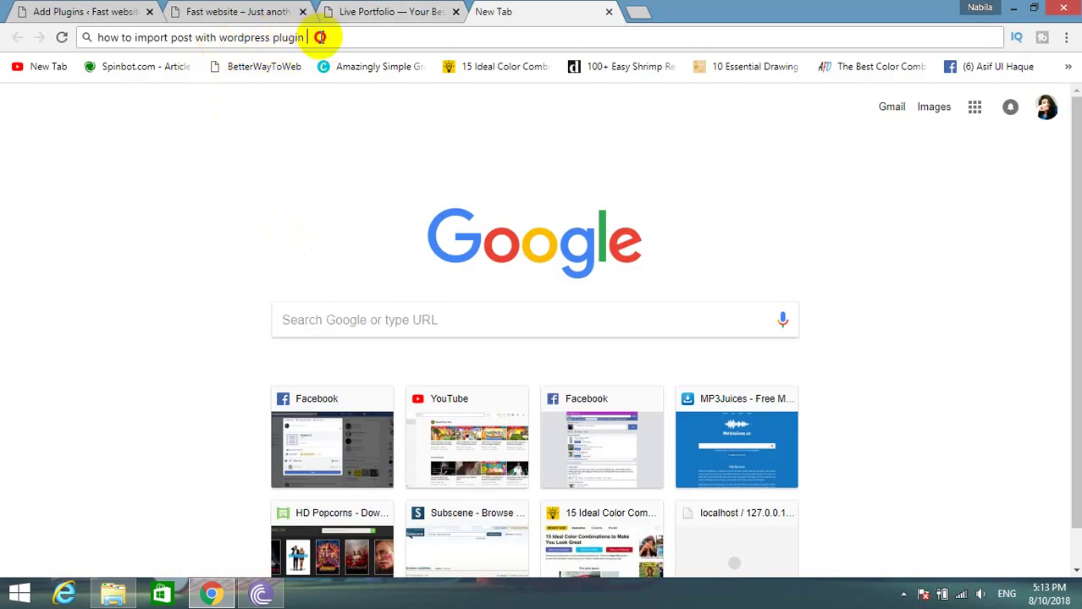
left_click_drag(320, 37, 110, 37)
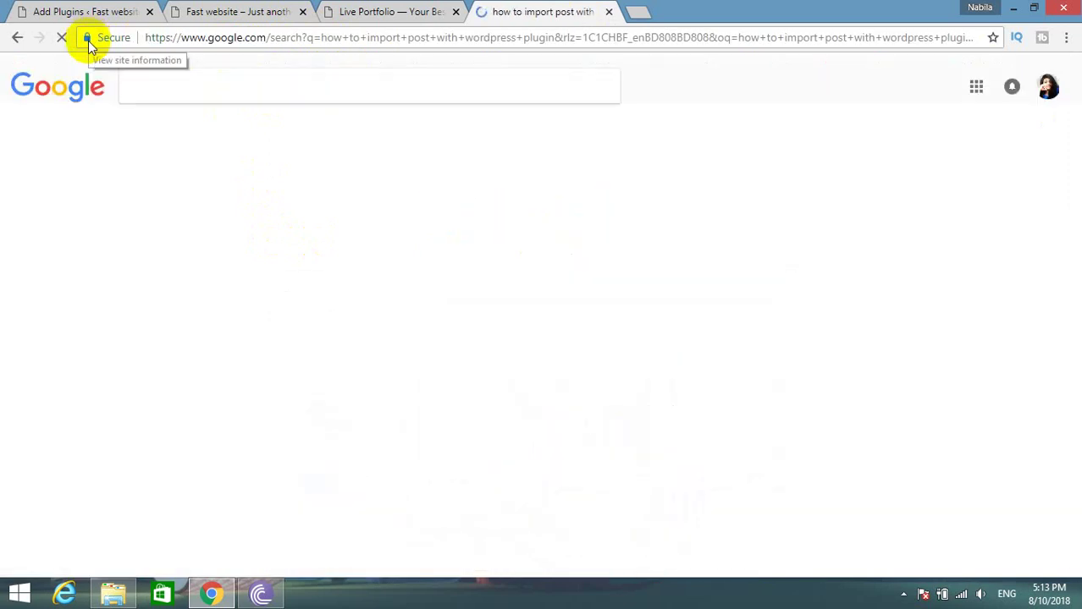
Scroll the results and read the 'Import any XML or CSV File' result.
scroll(15, 472, "down", 1)
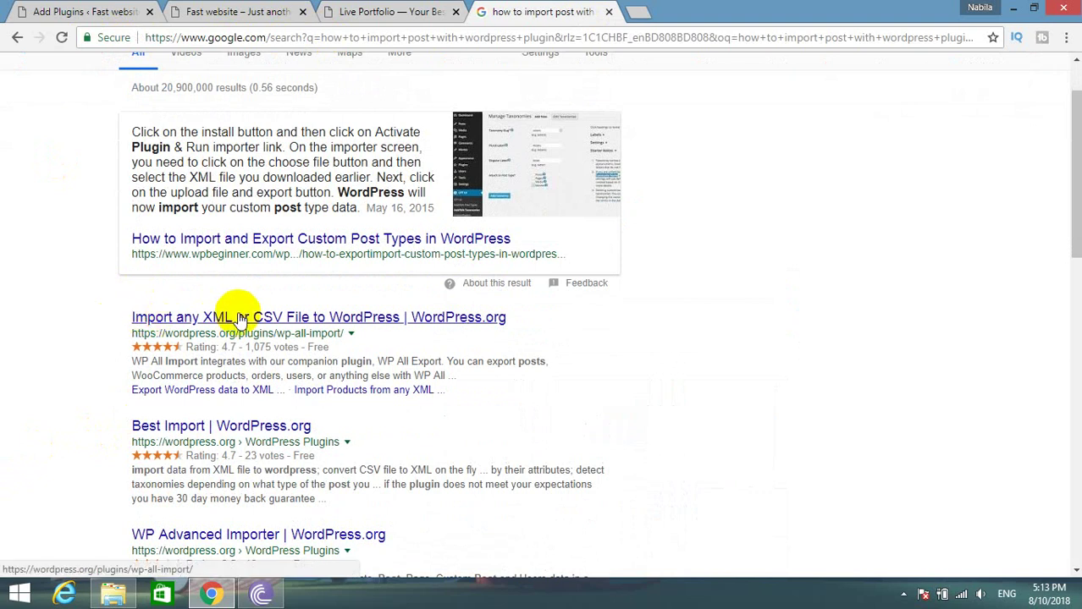
left_click(350, 318)
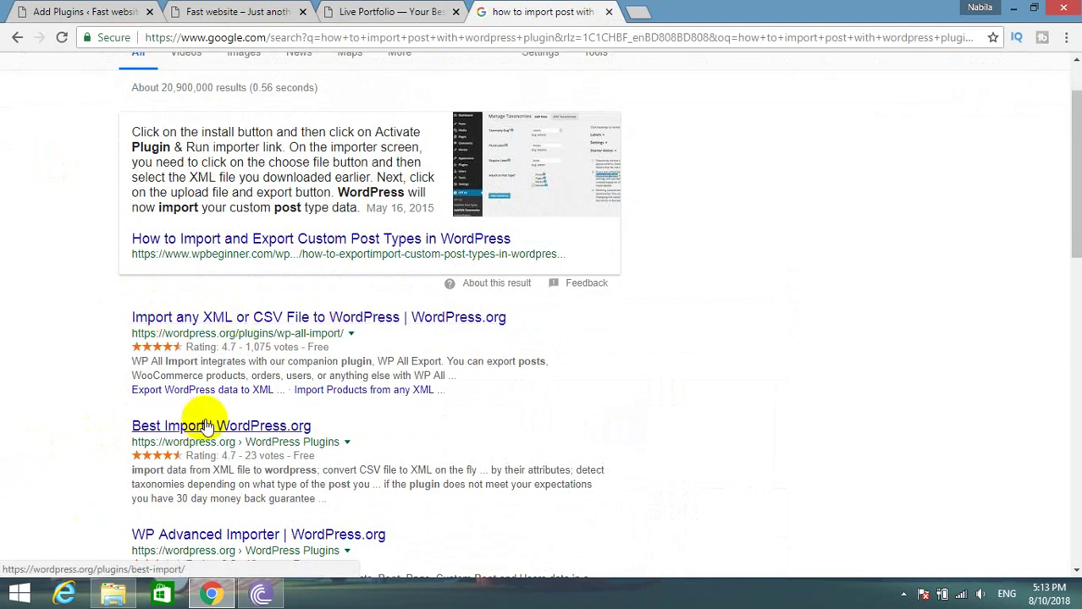
scroll(328, 442, "down", 1)
scroll(328, 440, "down", 4)
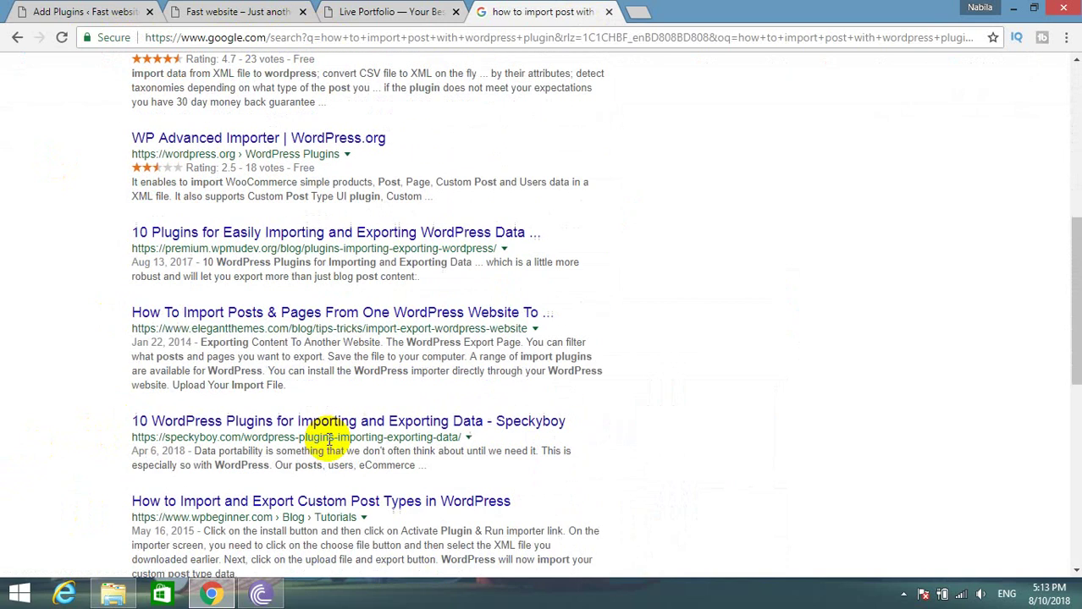
scroll(329, 440, "down", 3)
scroll(328, 440, "down", 4)
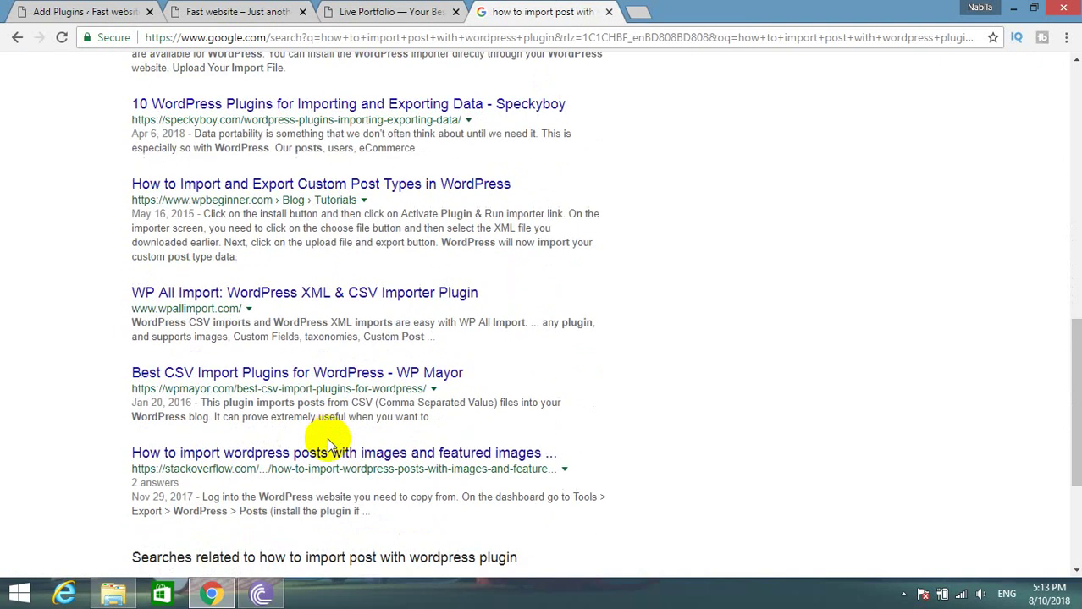
scroll(364, 474, "up", 15)
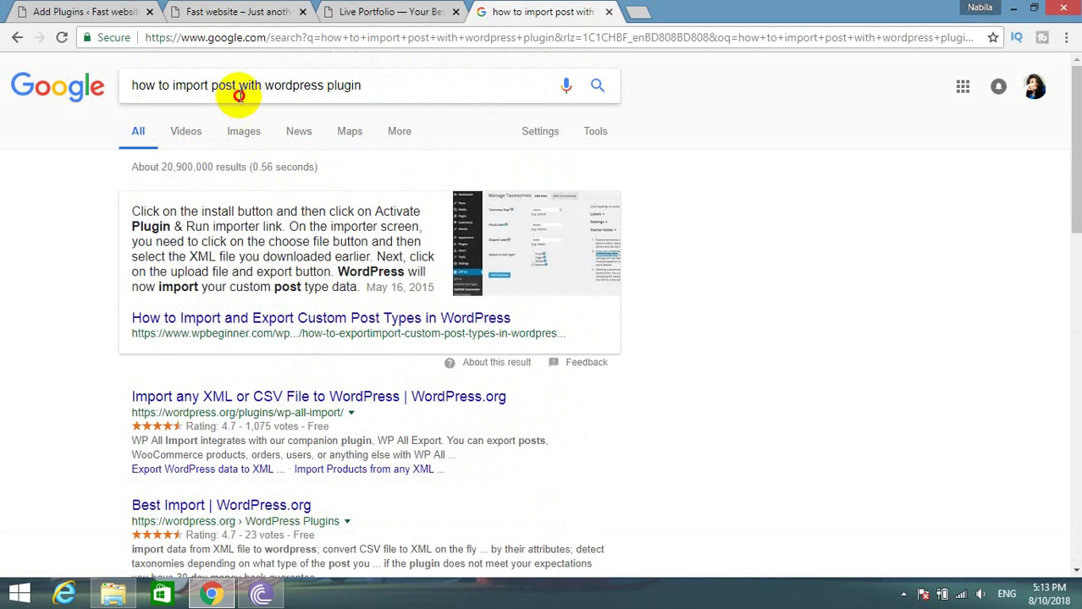
Search Google for 'how to auto import post wordpress plugin' and scan the results.
triple_click(243, 86)
type("howt")
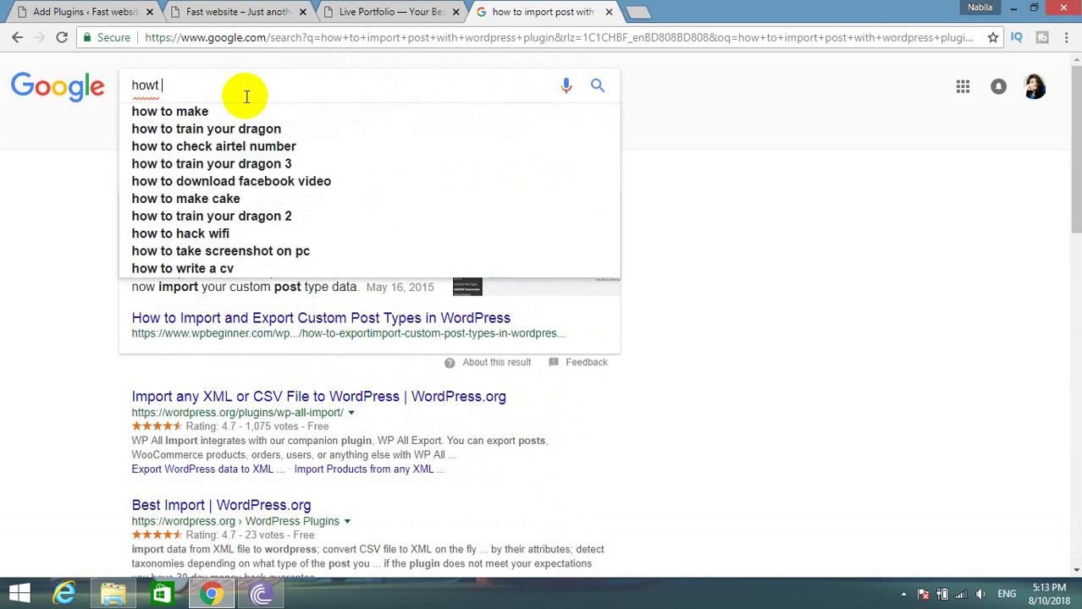
key("BackSpace")
key("BackSpace")
type("w")
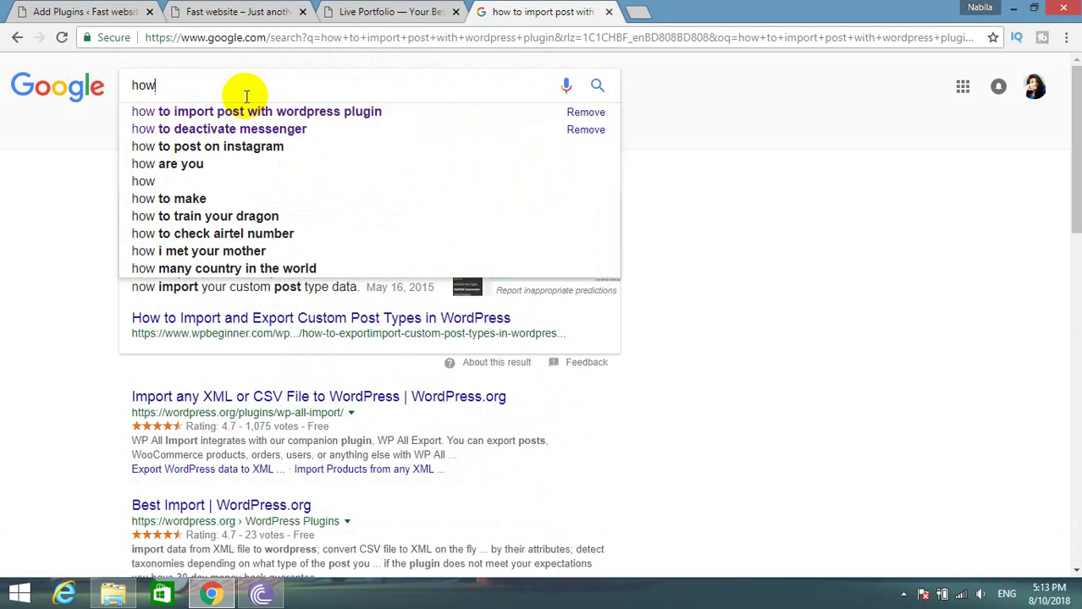
type(" to auto i")
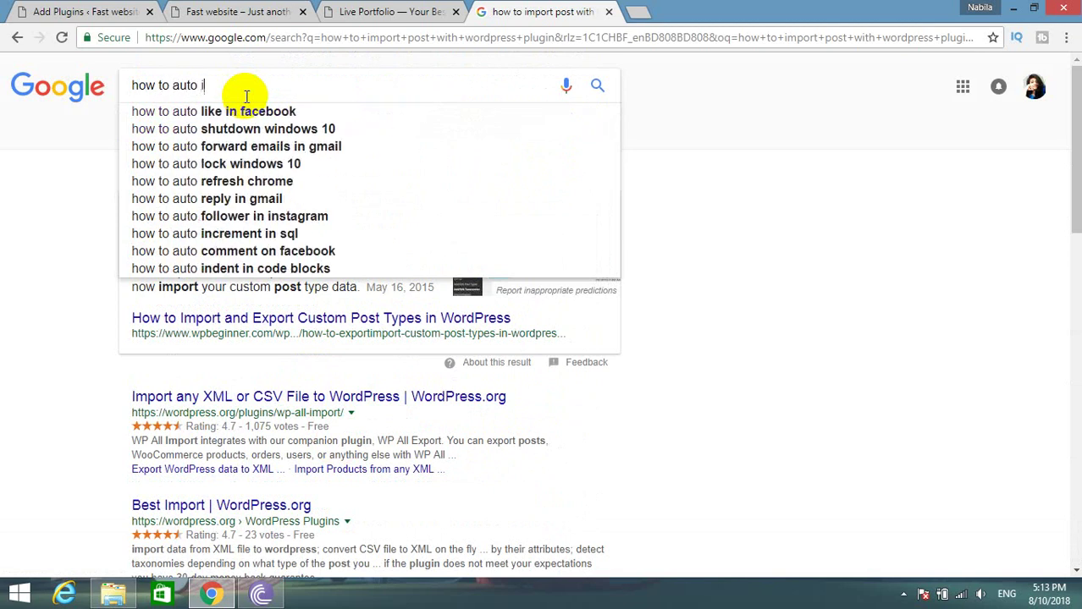
type("mport post")
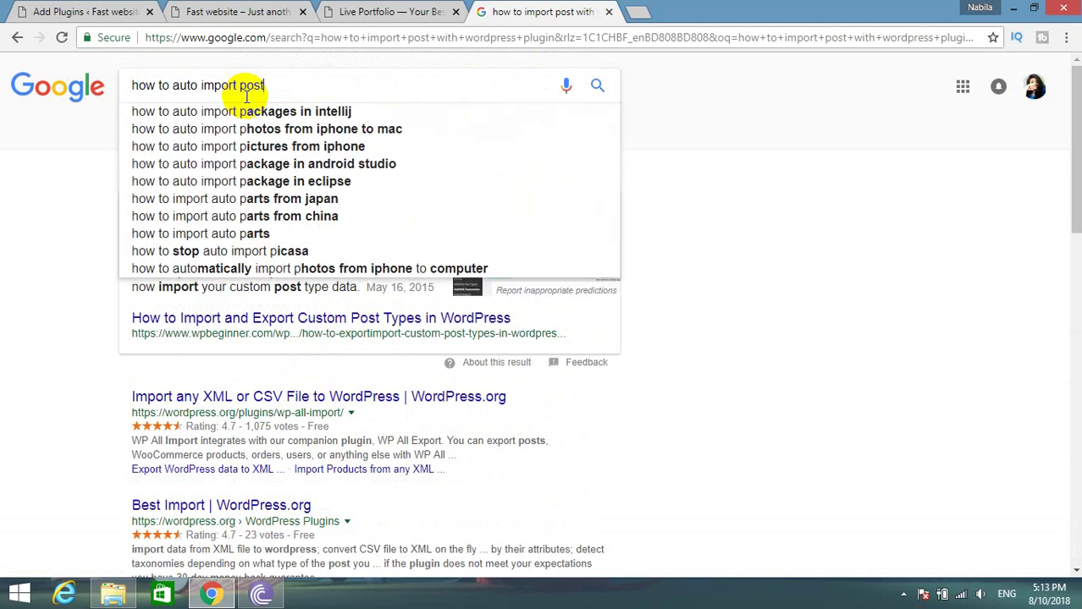
key("Escape")
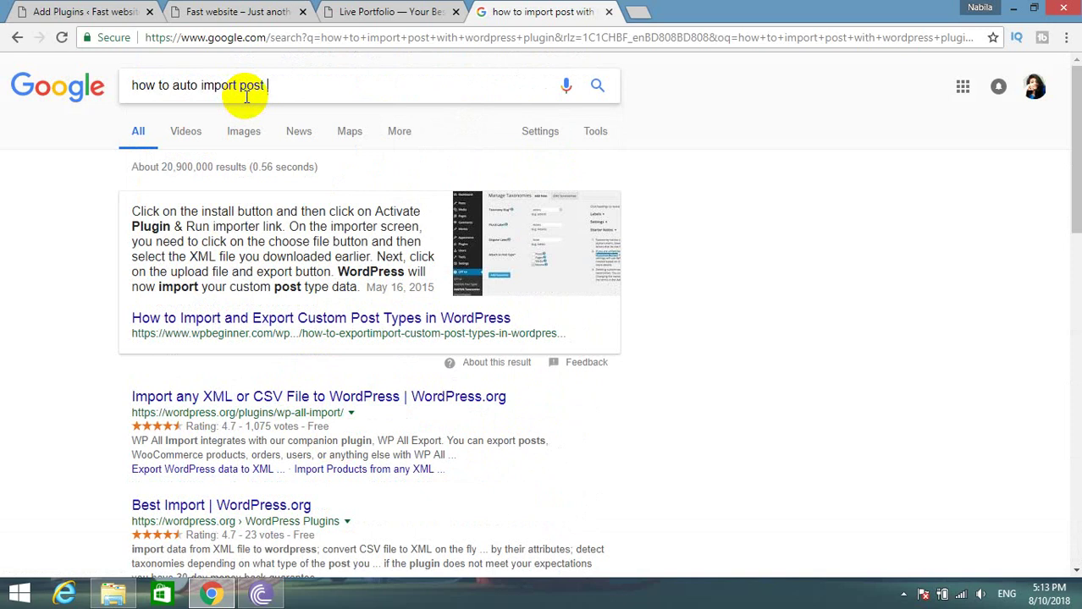
type("wordpress plugin")
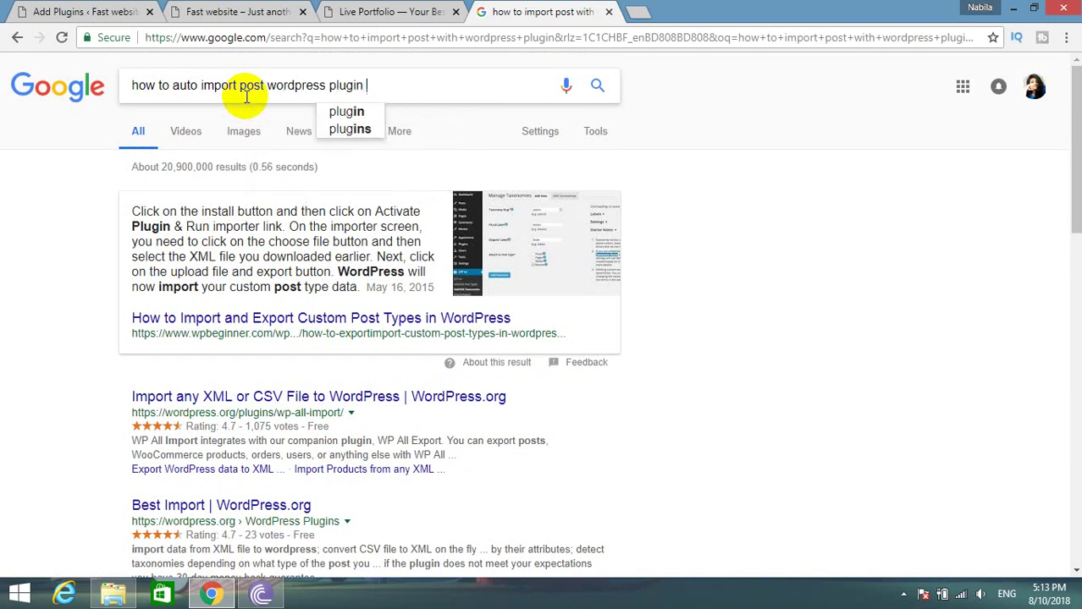
key("Return")
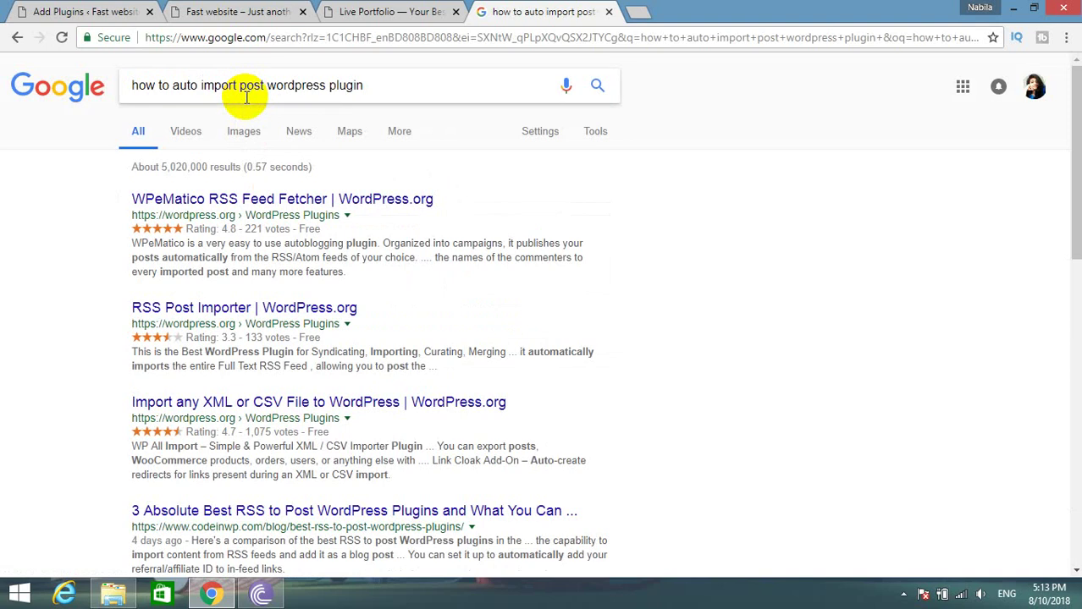
scroll(144, 283, "down", 3)
scroll(145, 301, "up", 3)
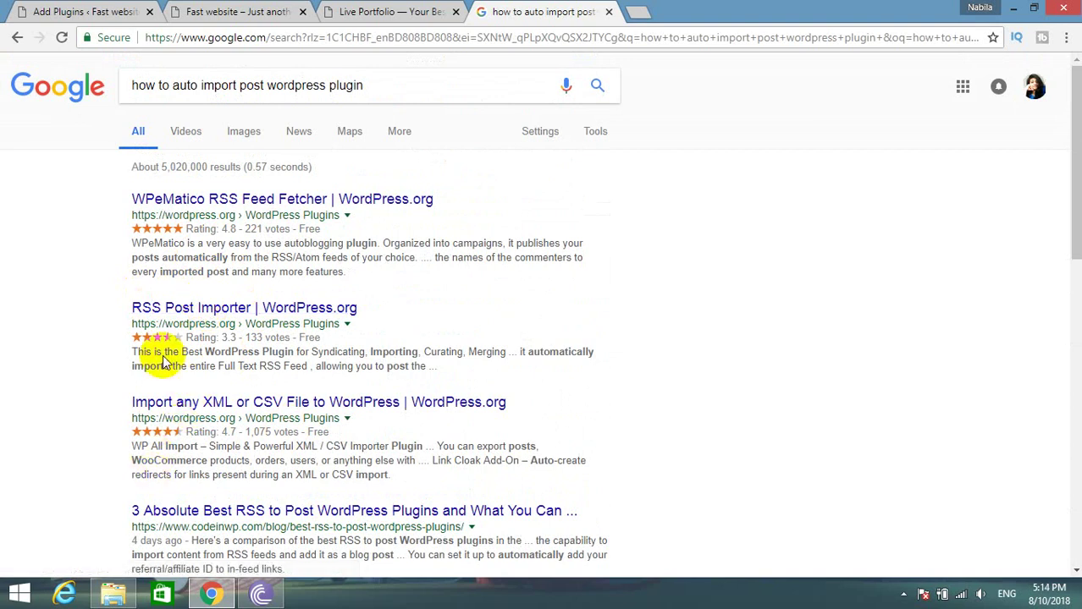
Search Google for 'how to imort fake demo post plugin', surfacing FakerPress and Demo Data Creator.
left_click_drag(124, 85, 476, 53)
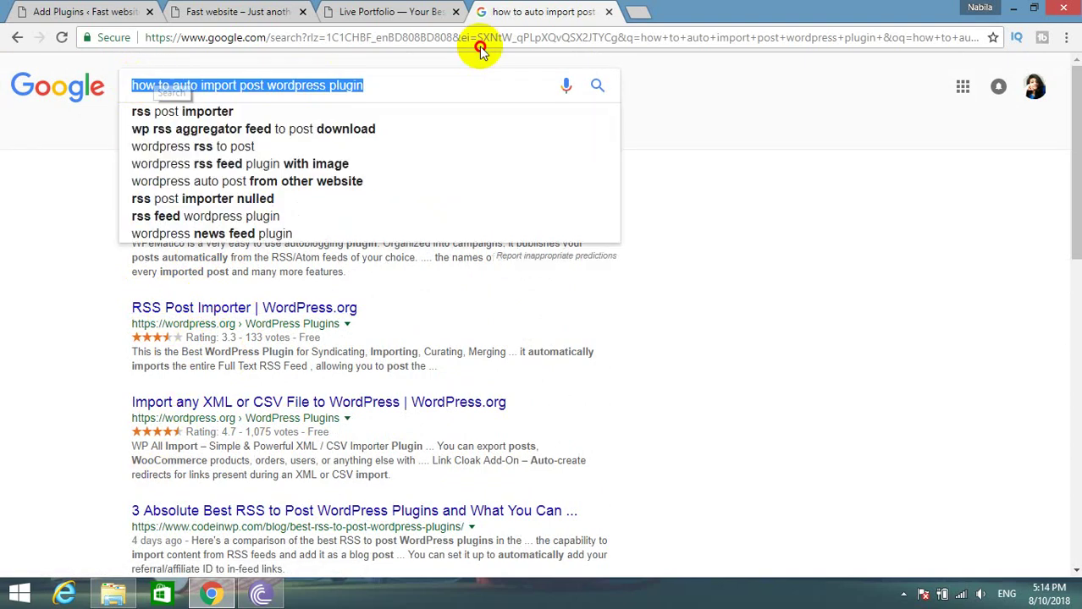
type("h")
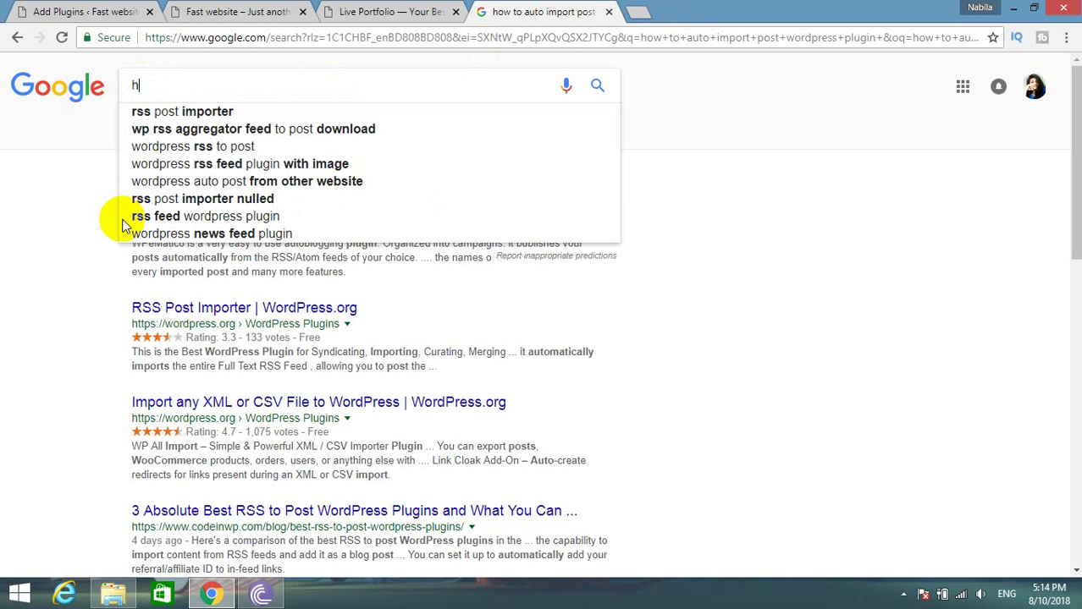
type("ow t")
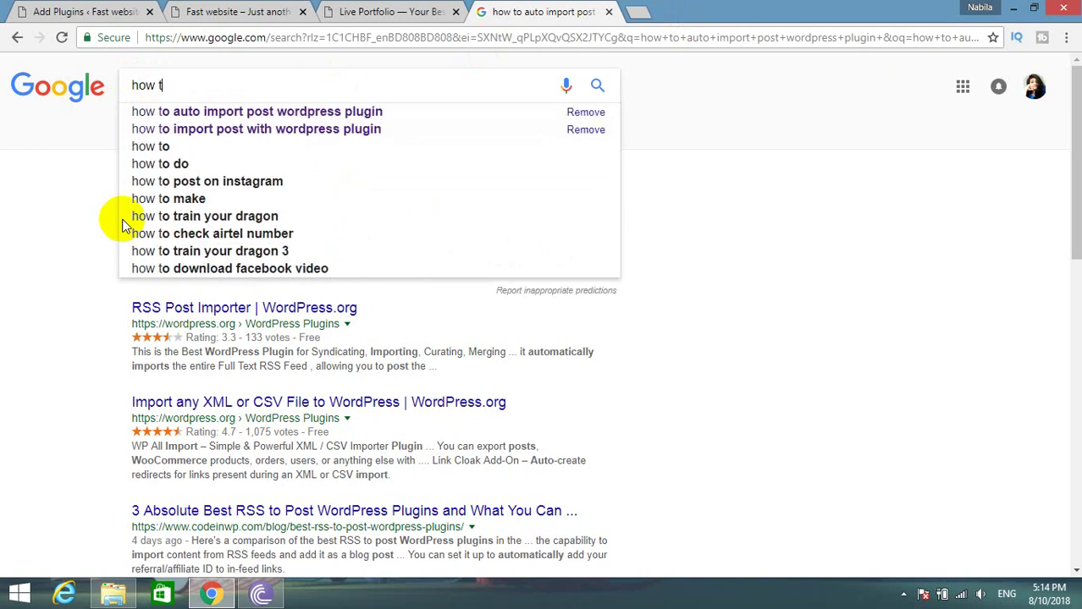
type("o im")
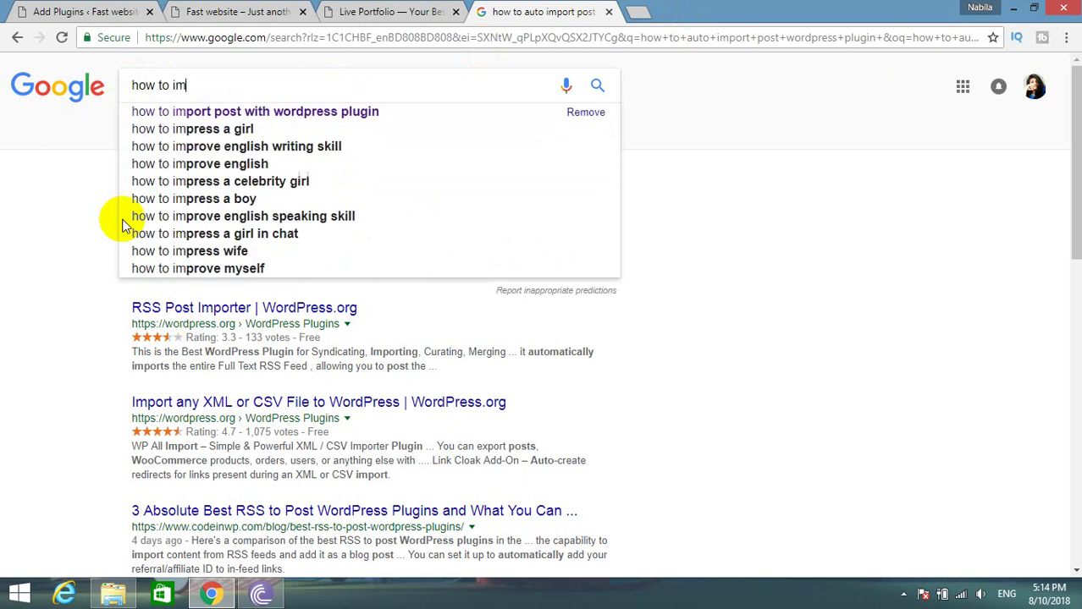
type("ort fake ")
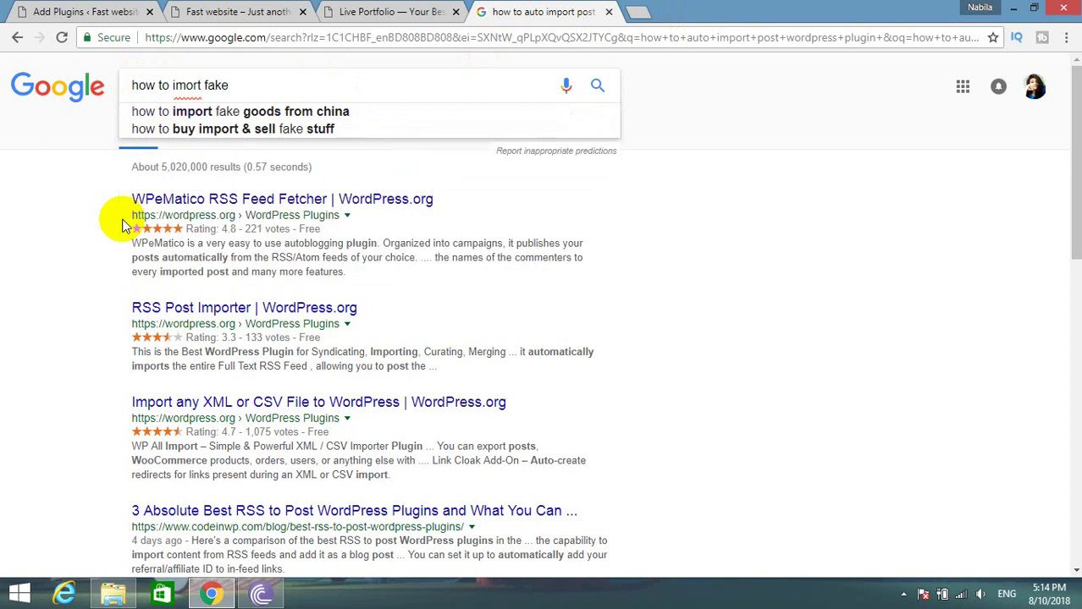
type("deo")
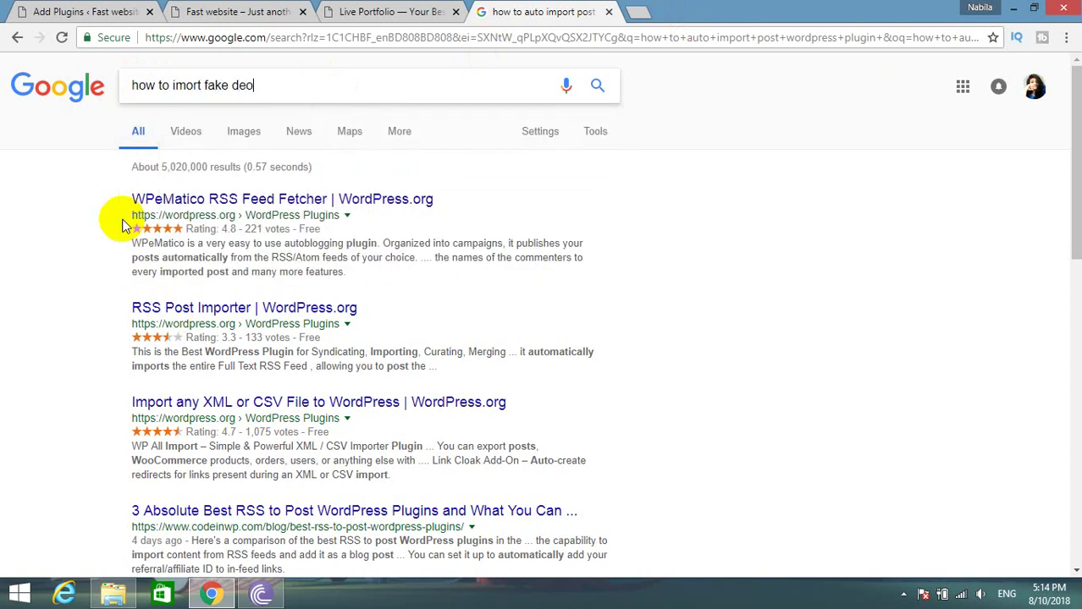
key("BackSpace")
type("m")
key("BackSpace")
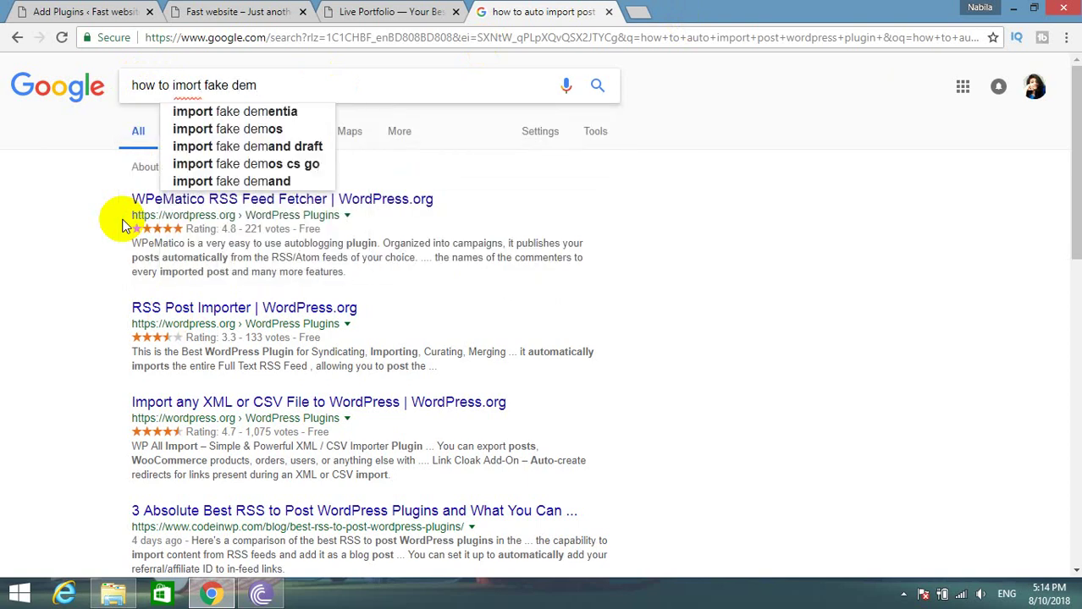
type("o ps")
key("BackSpace")
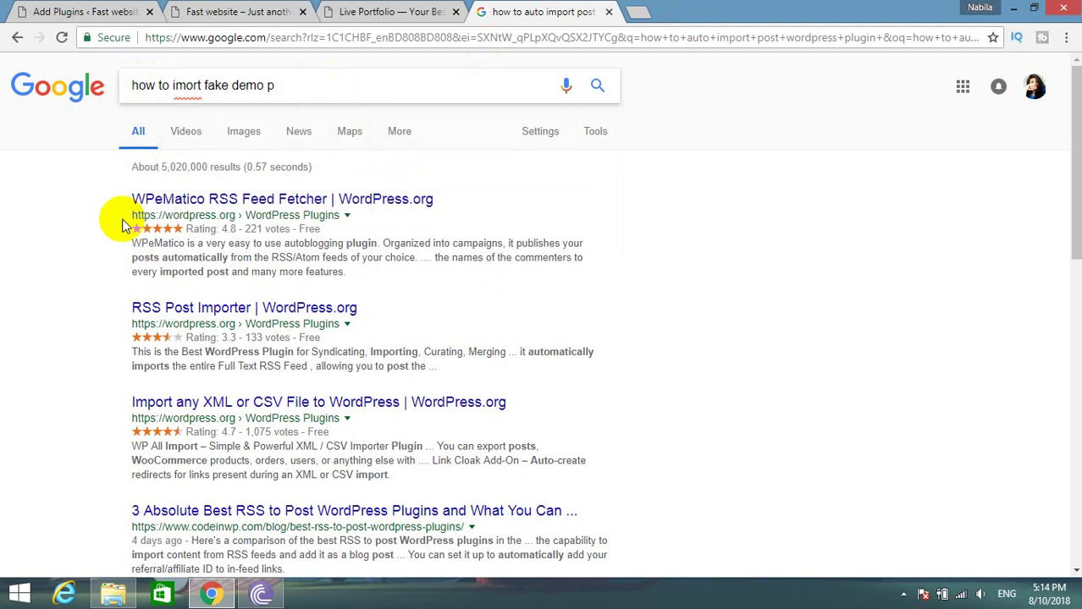
type("ost plugin")
key("Return")
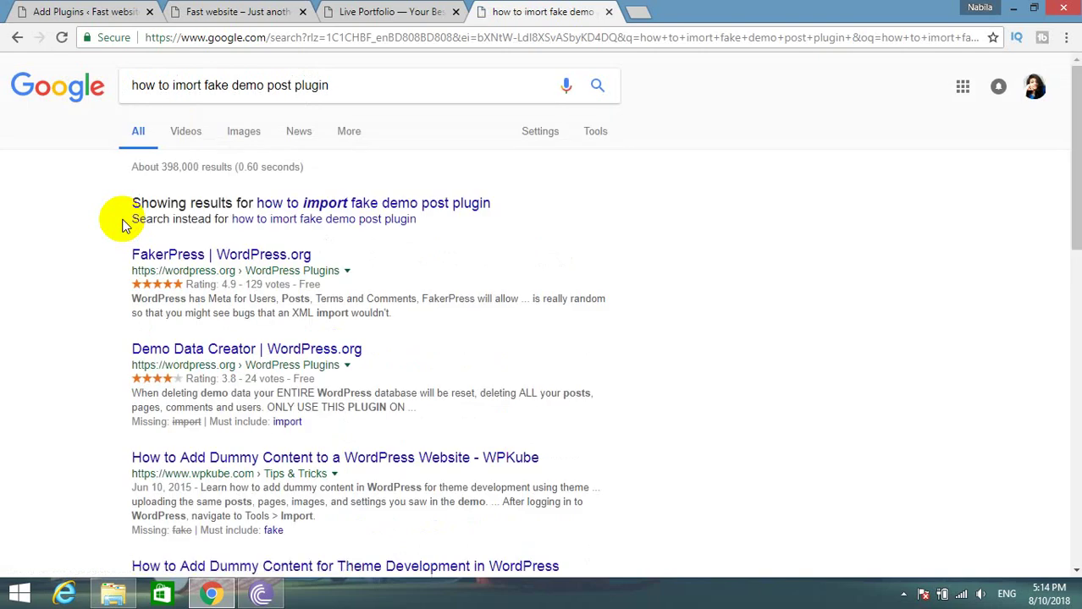
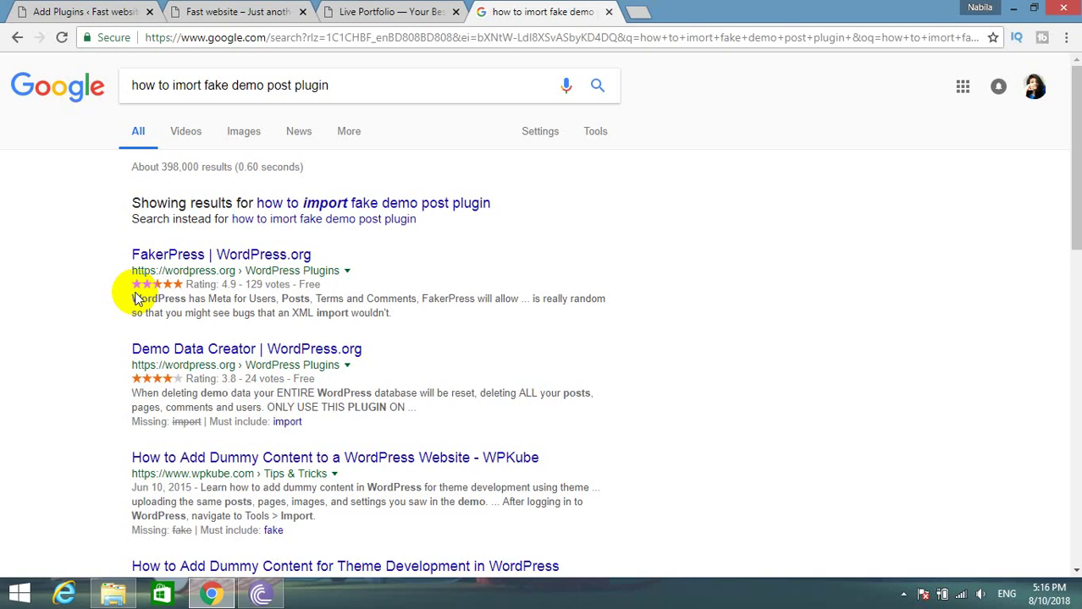
Return to the plugin search results and try installing FakerPress, which fails with an Internal Server Error.
left_click(51, 11)
left_click(548, 283)
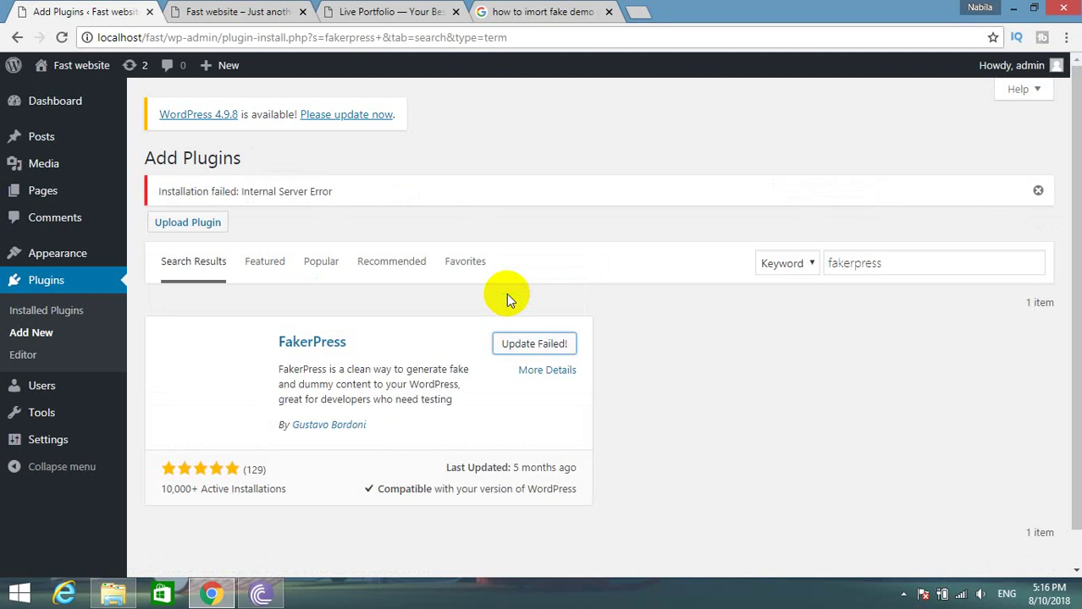
Retry the FakerPress 0.4.11 install, which stops with a 30-second maximum execution time error.
left_click(540, 347)
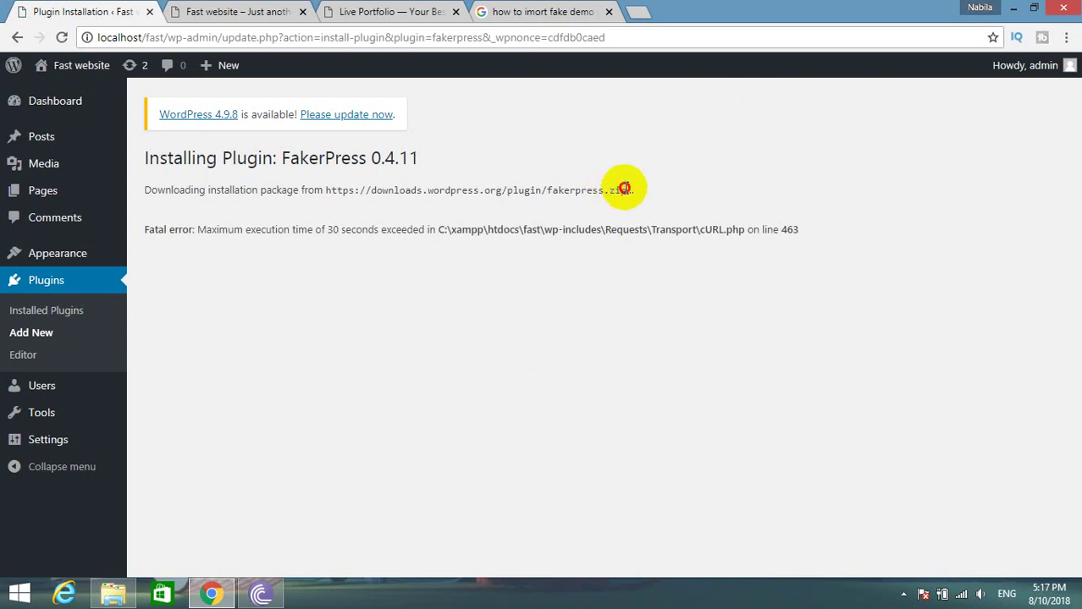
Download fakerpress.zip (3.0 MB) directly from its wordpress.org link and open it.
left_click_drag(622, 188, 327, 189)
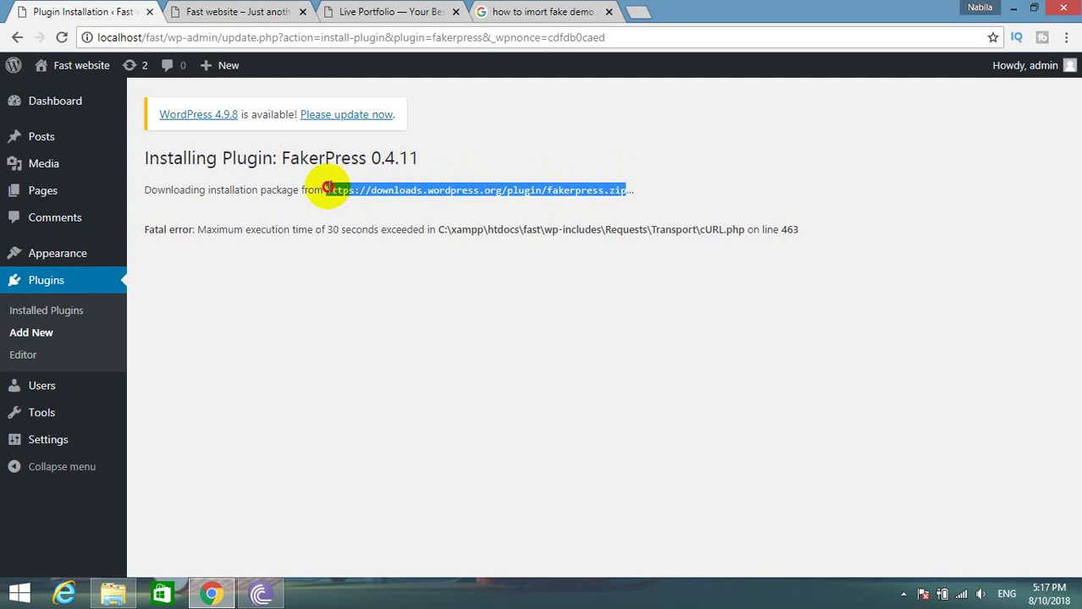
right_click(351, 190)
left_click(381, 221)
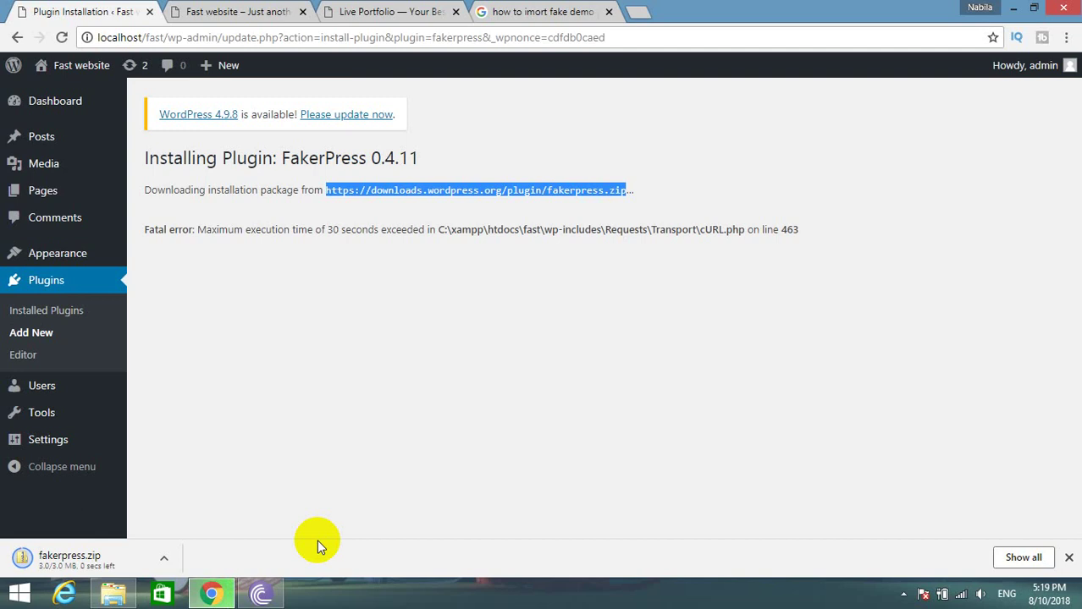
left_click(74, 565)
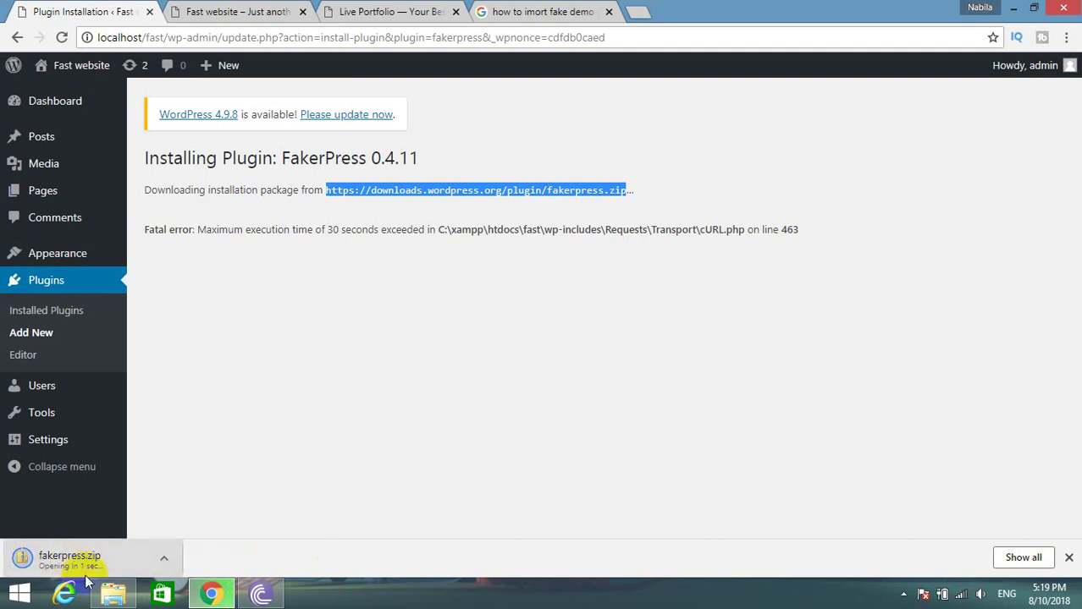
mouse_move(102, 597)
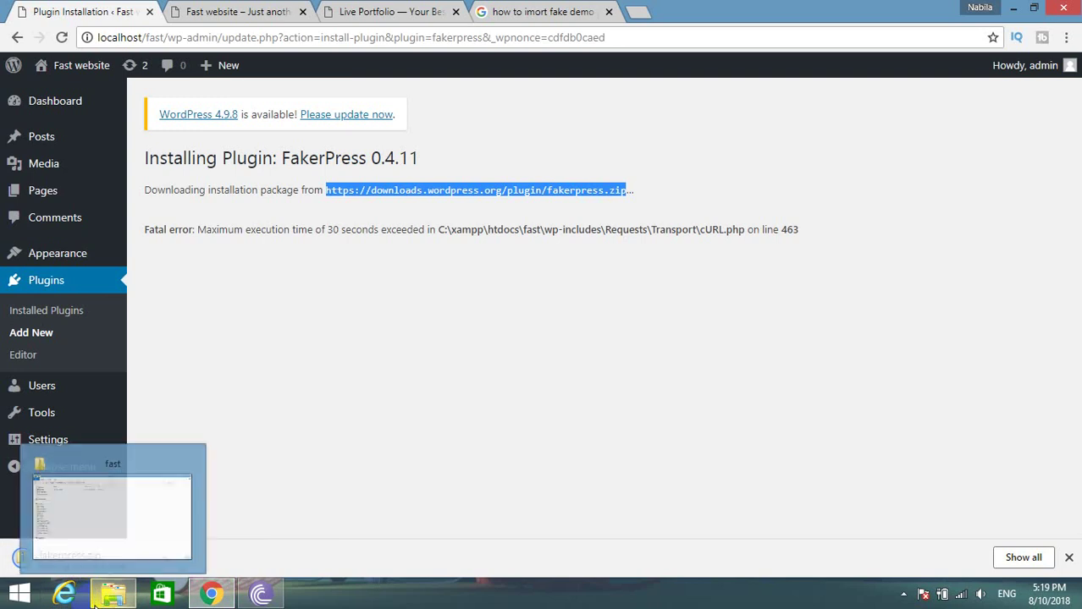
left_click(83, 520)
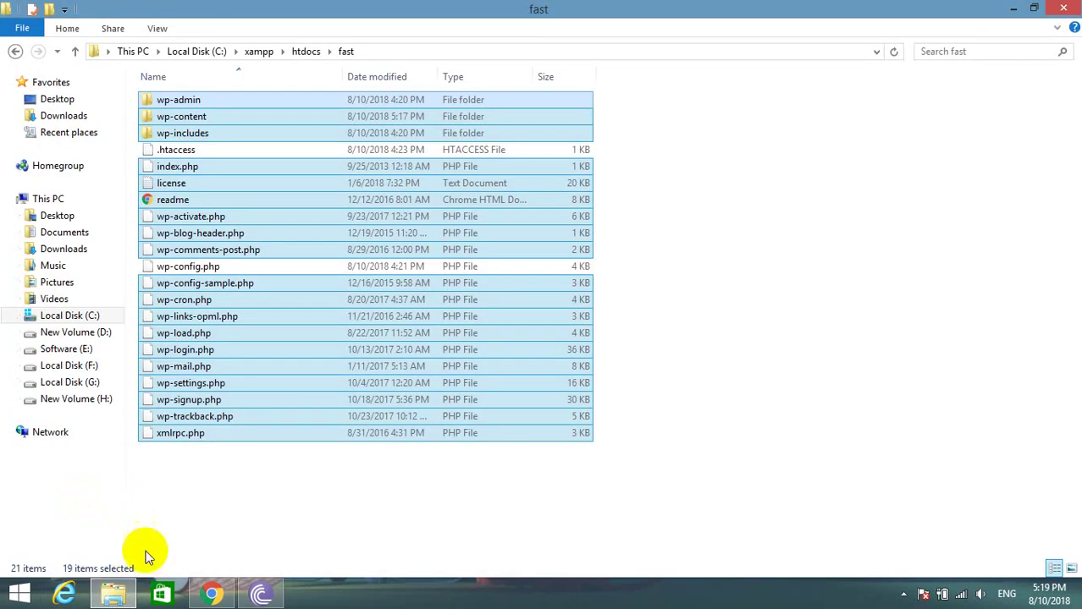
Open the downloaded fakerpress.zip and copy the fakerpress folder inside it.
left_click(1065, 8)
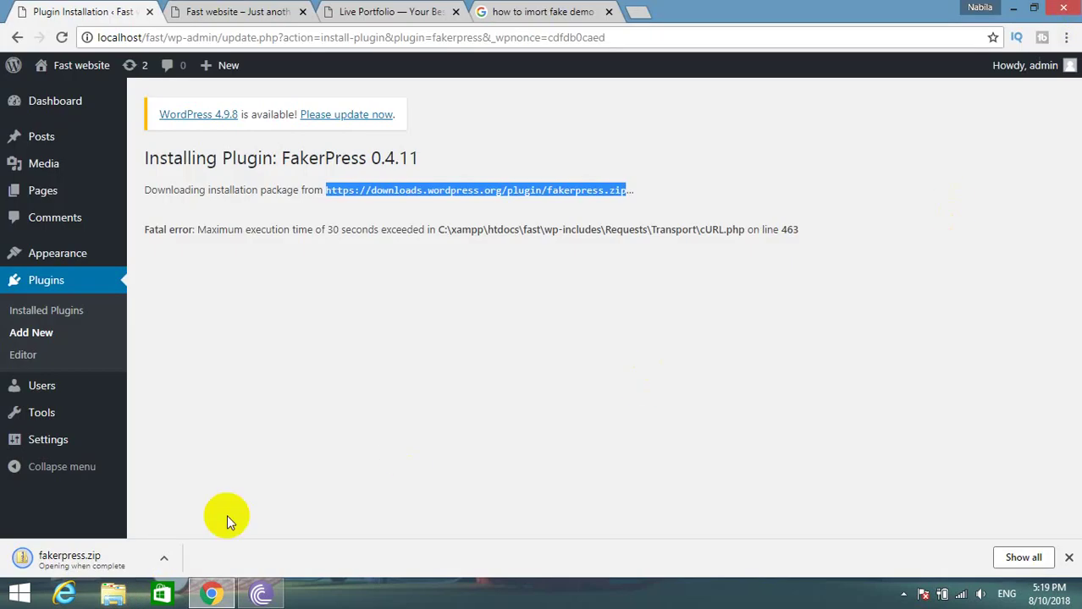
left_click(68, 561)
left_click(150, 98)
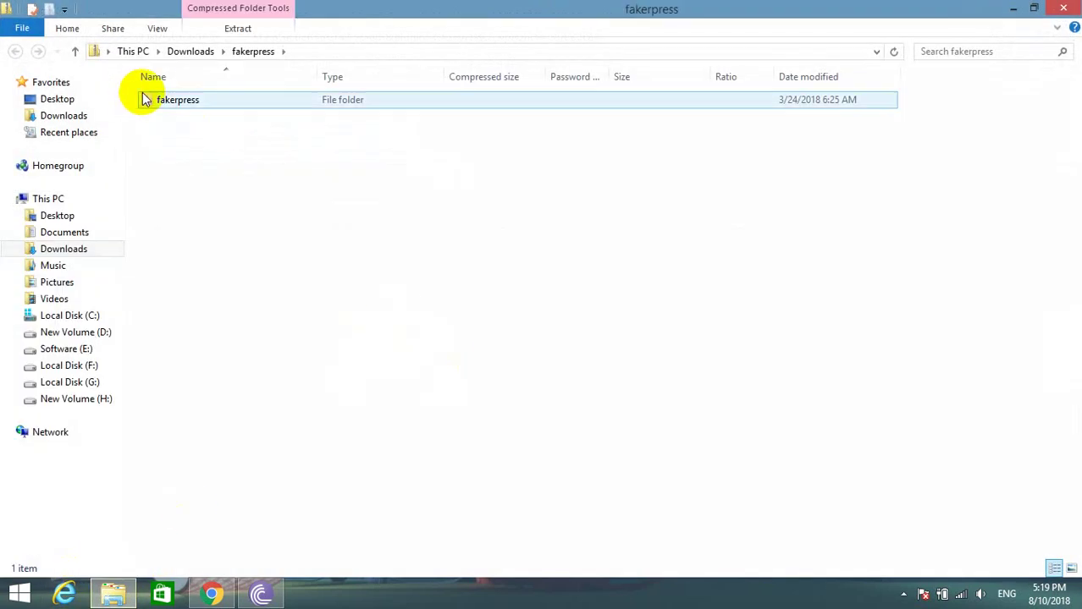
right_click(158, 94)
left_click(194, 163)
Paste the fakerpress folder into C:\xampp\htdocs\fast\wp-content\plugins.
left_click(71, 331)
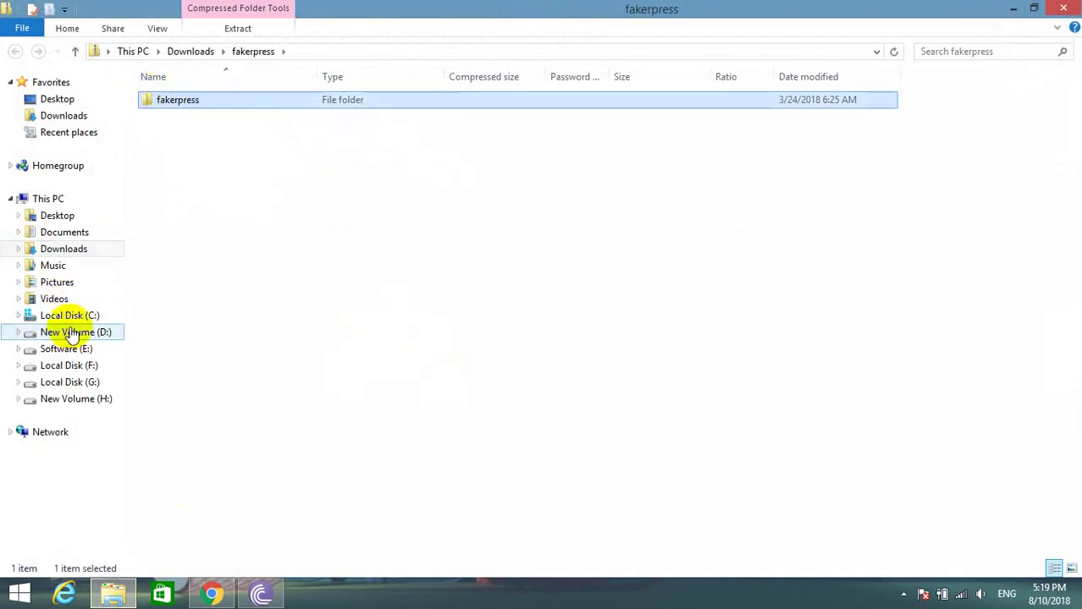
left_click(67, 315)
double_click(179, 222)
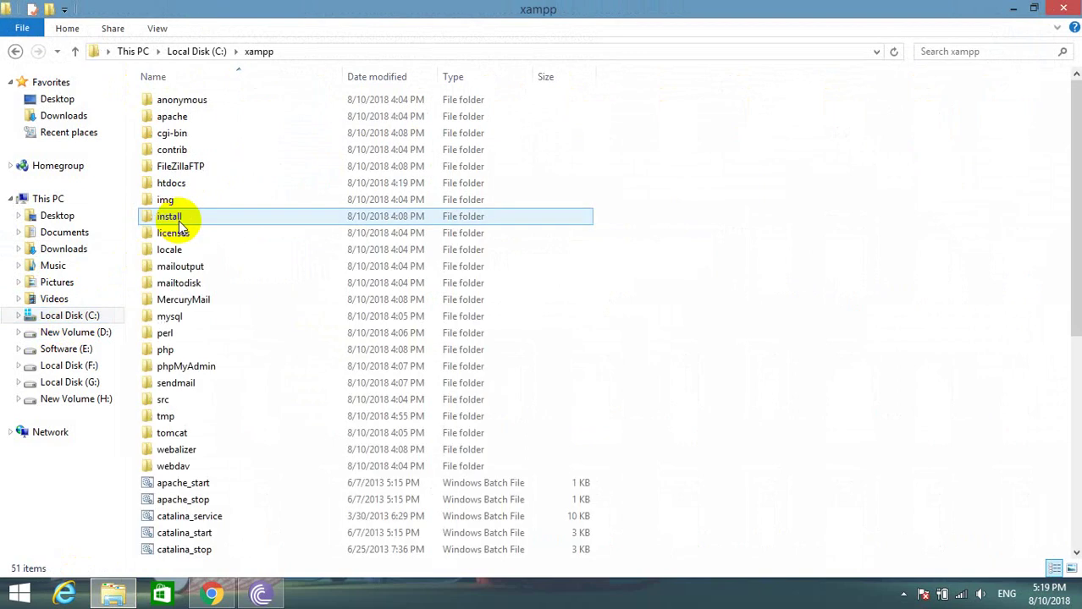
double_click(183, 179)
double_click(181, 102)
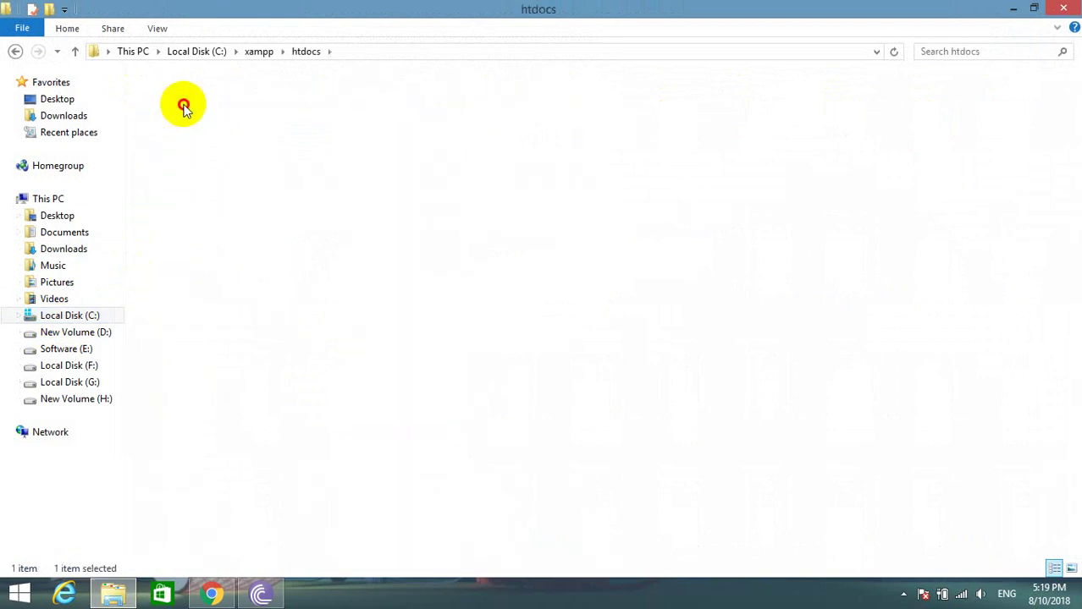
double_click(181, 114)
left_click(197, 115)
double_click(181, 102)
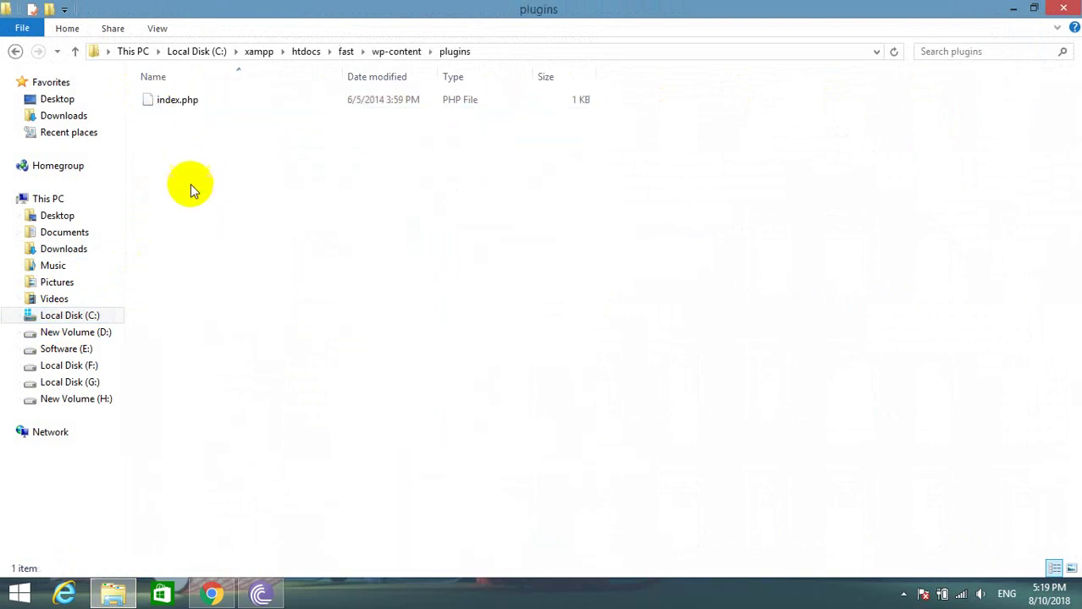
right_click(194, 197)
key("ctrl+v")
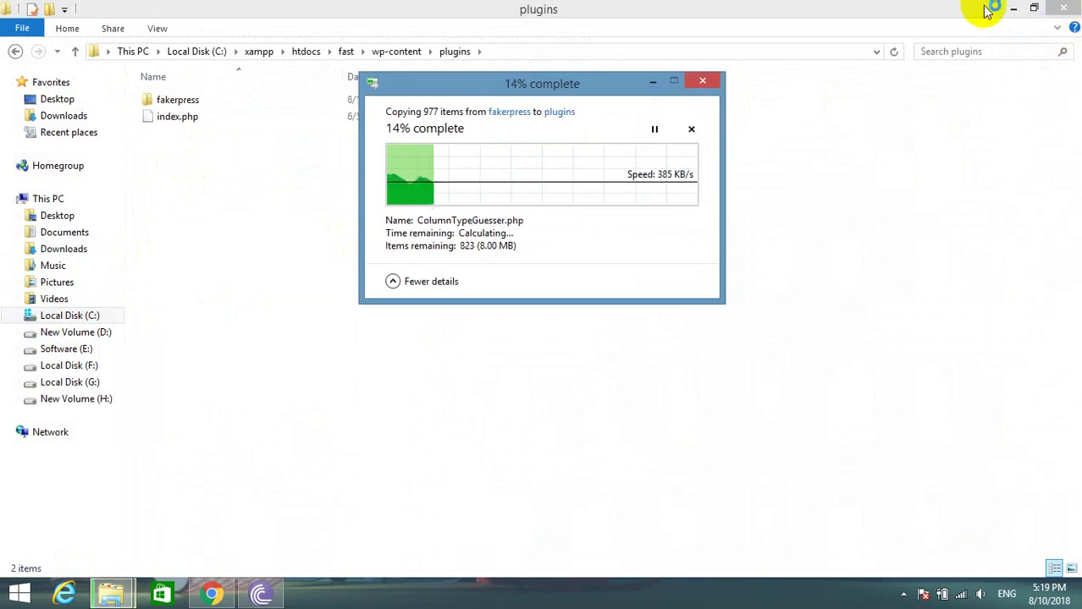
left_click(1015, 9)
left_click(87, 343)
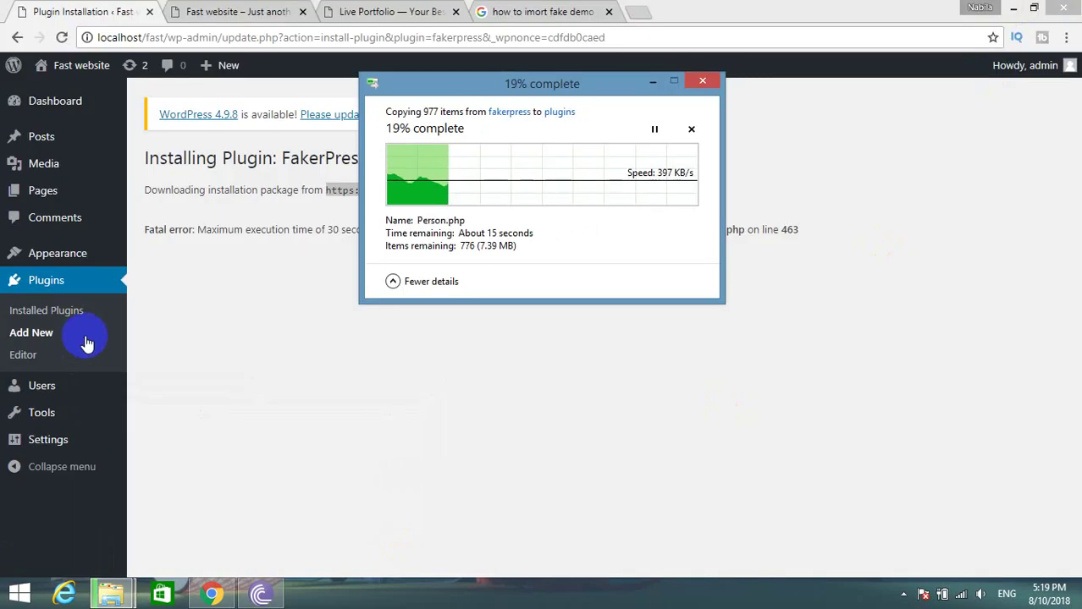
Activate FakerPress 0.4.11 from Installed Plugins once the file copy has completed.
left_click(40, 277)
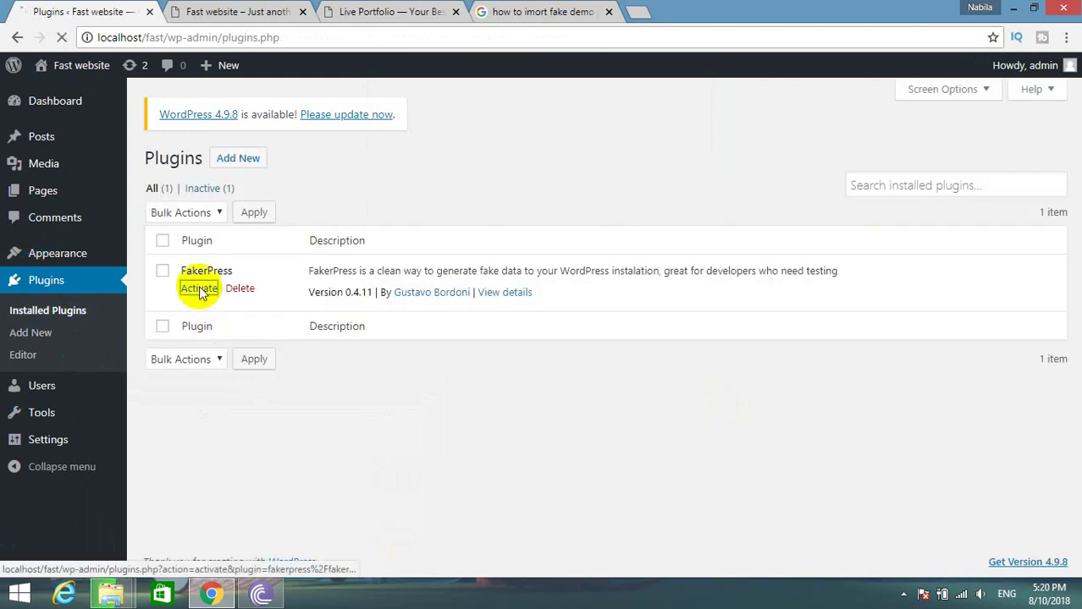
left_click(201, 291)
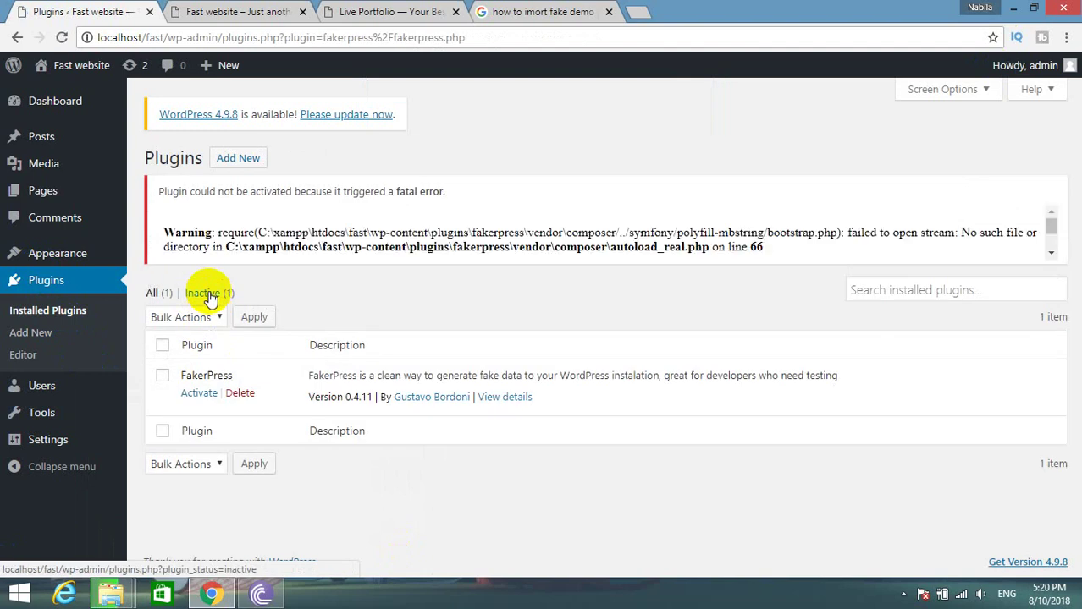
left_click(206, 395)
mouse_move(111, 594)
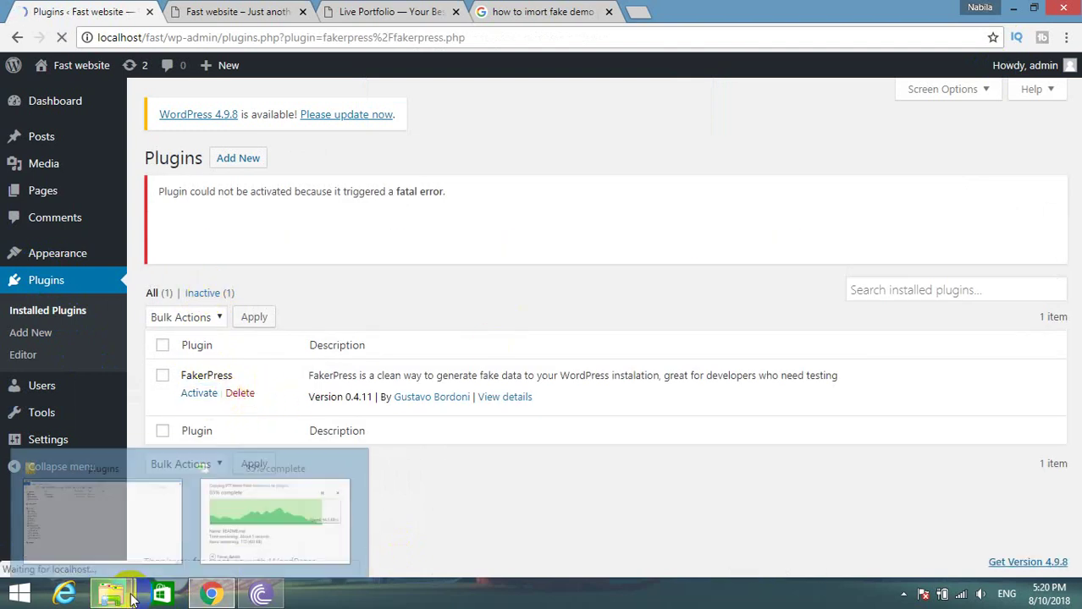
left_click(305, 527)
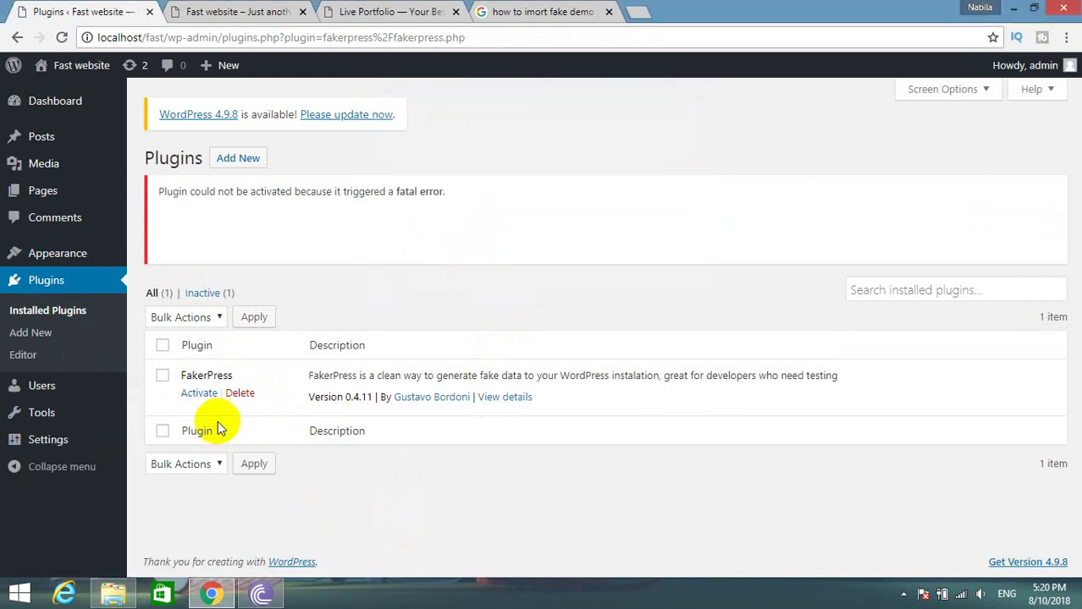
left_click(207, 394)
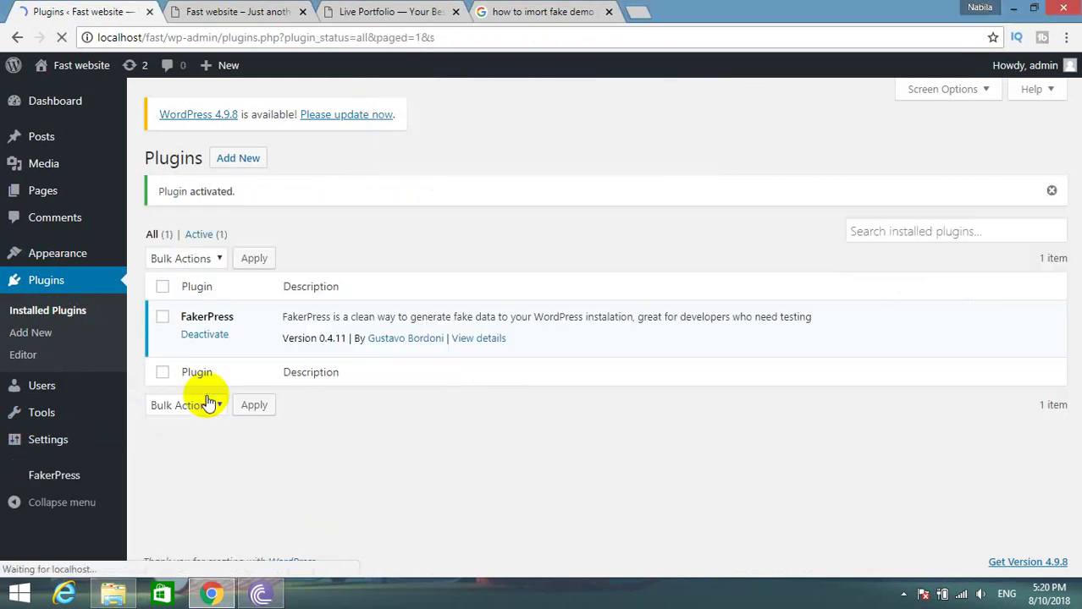
left_click(46, 472)
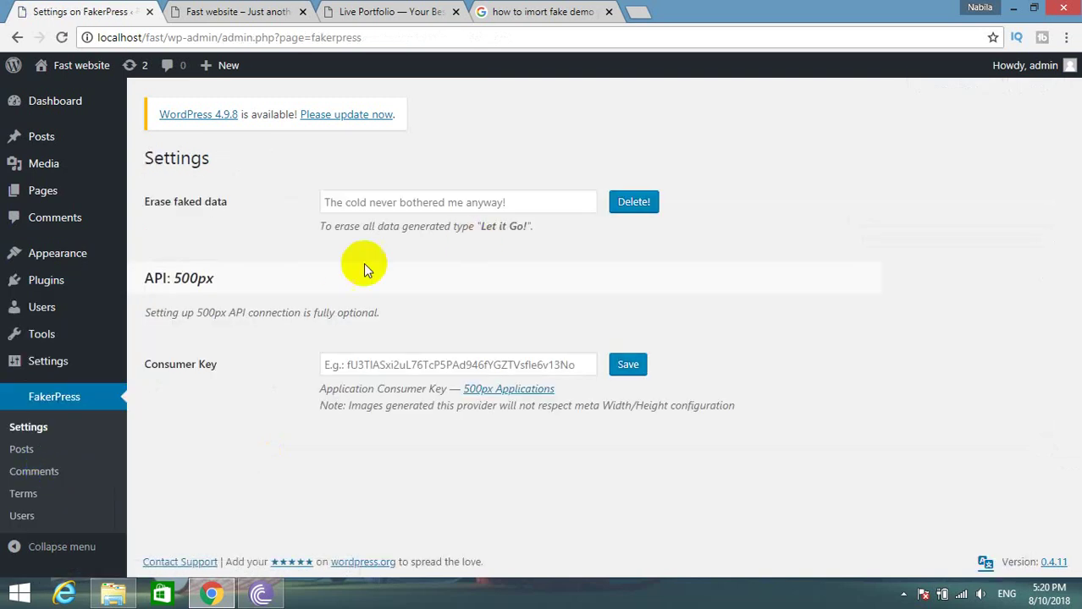
Generate fake posts in FakerPress > Posts with a quantity range of 1 to 12.
left_click(24, 453)
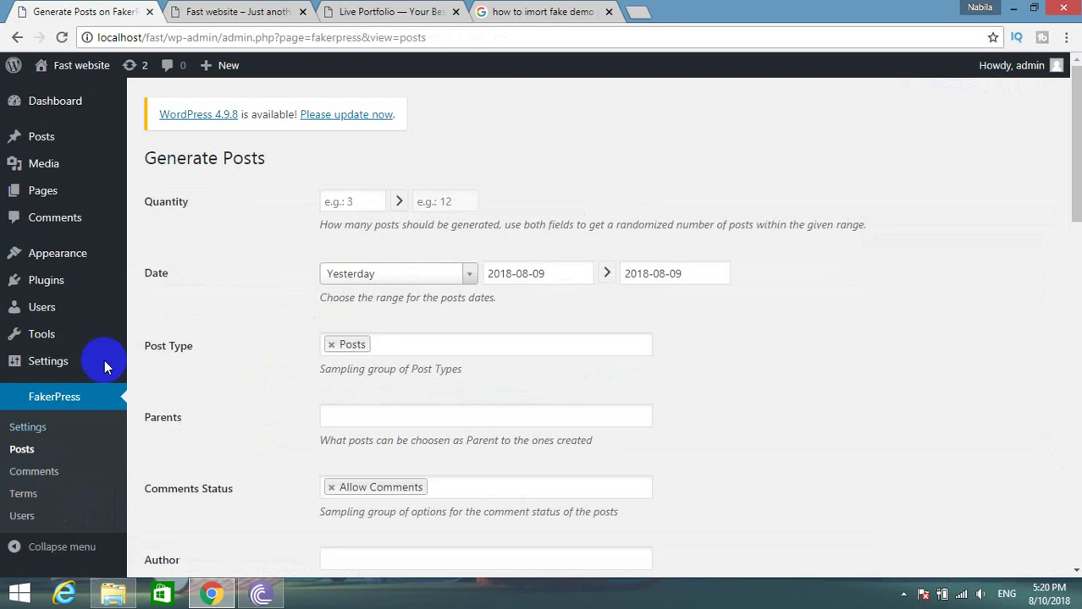
left_click(350, 198)
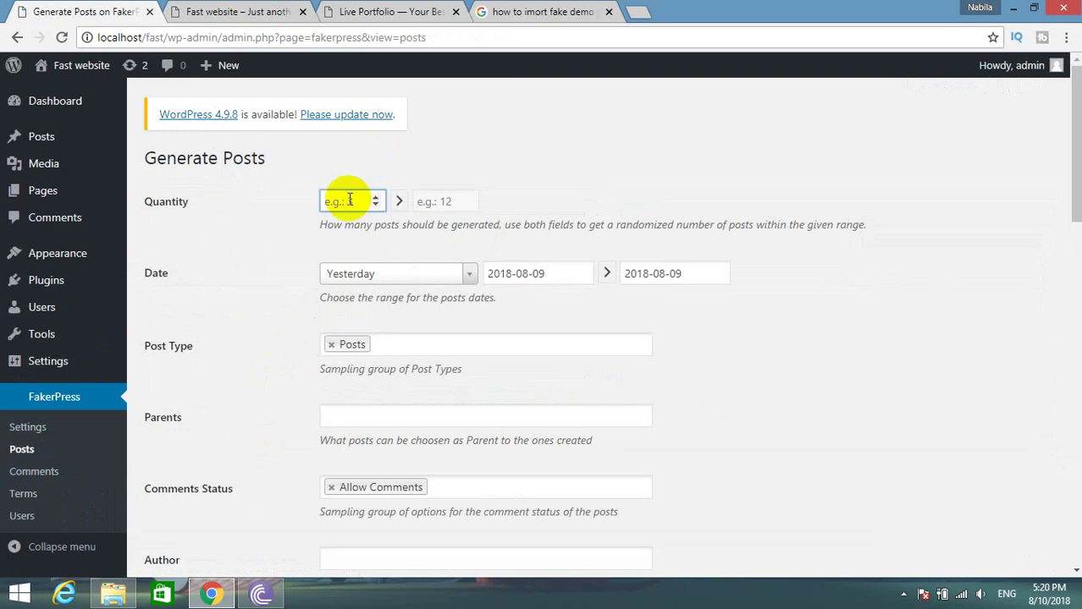
type("1")
left_click(430, 200)
type("12")
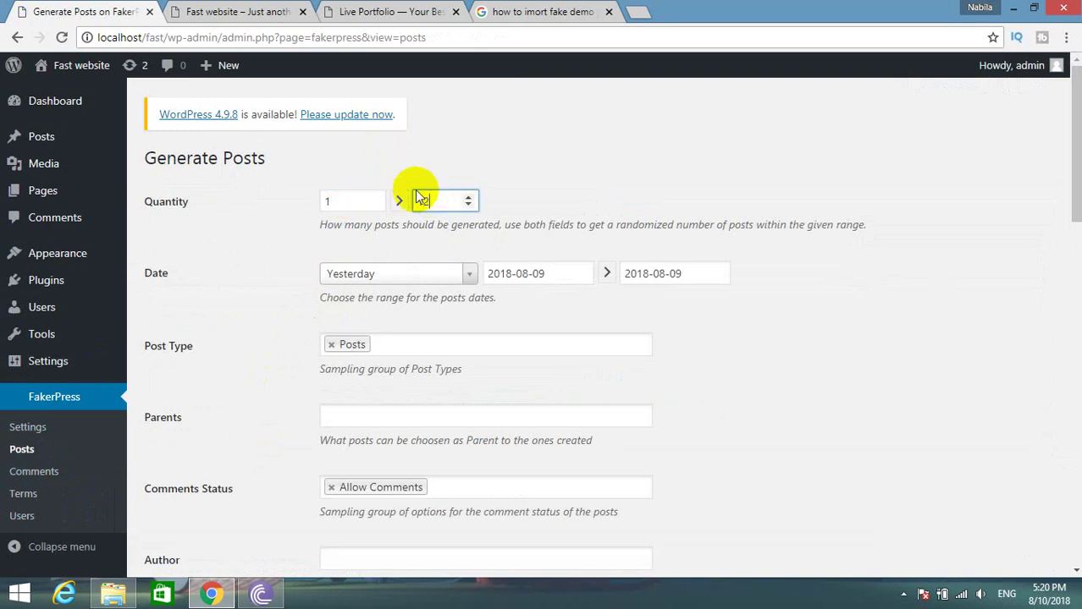
scroll(374, 290, "down", 4)
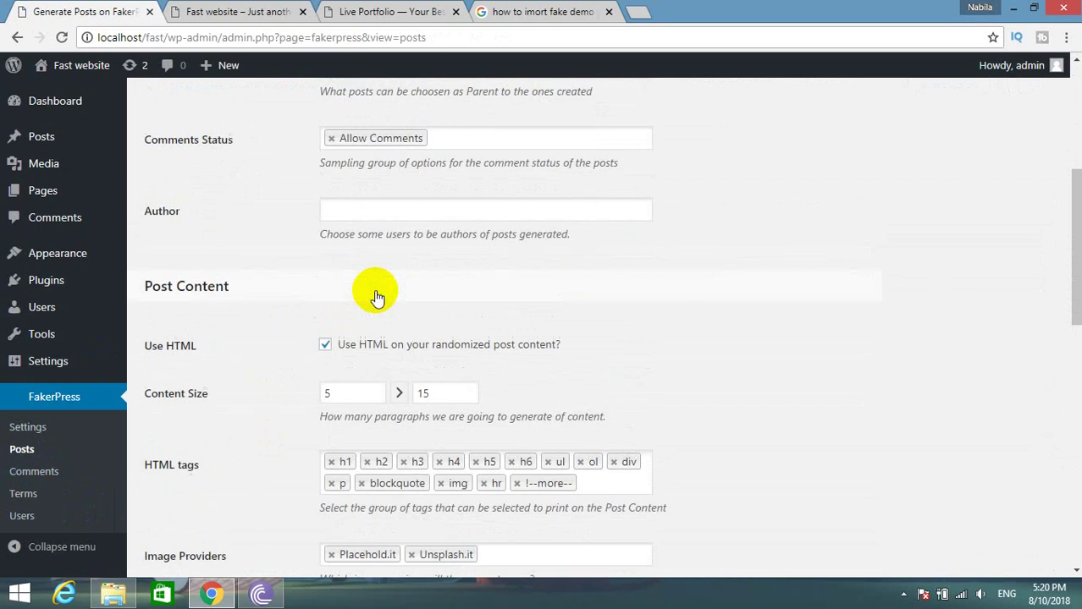
scroll(371, 220, "up", 4)
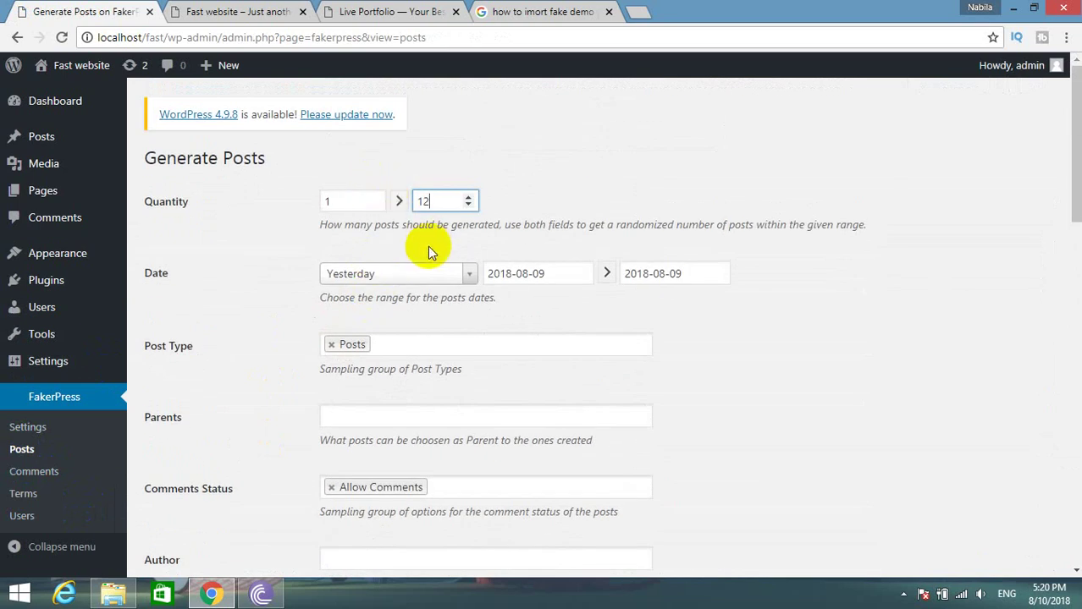
scroll(425, 241, "down", 5)
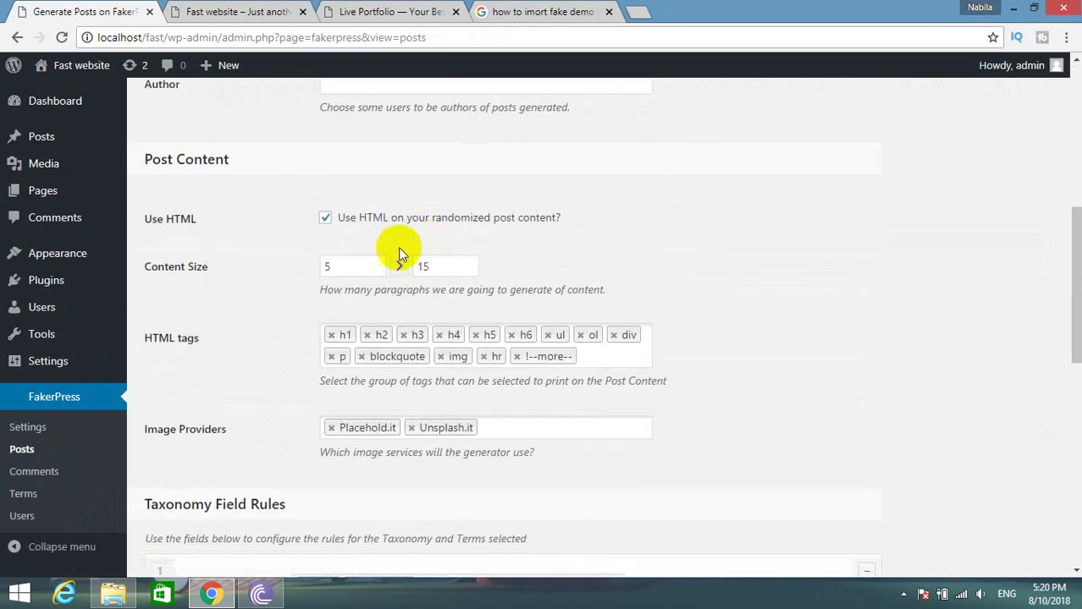
scroll(245, 335, "down", 10)
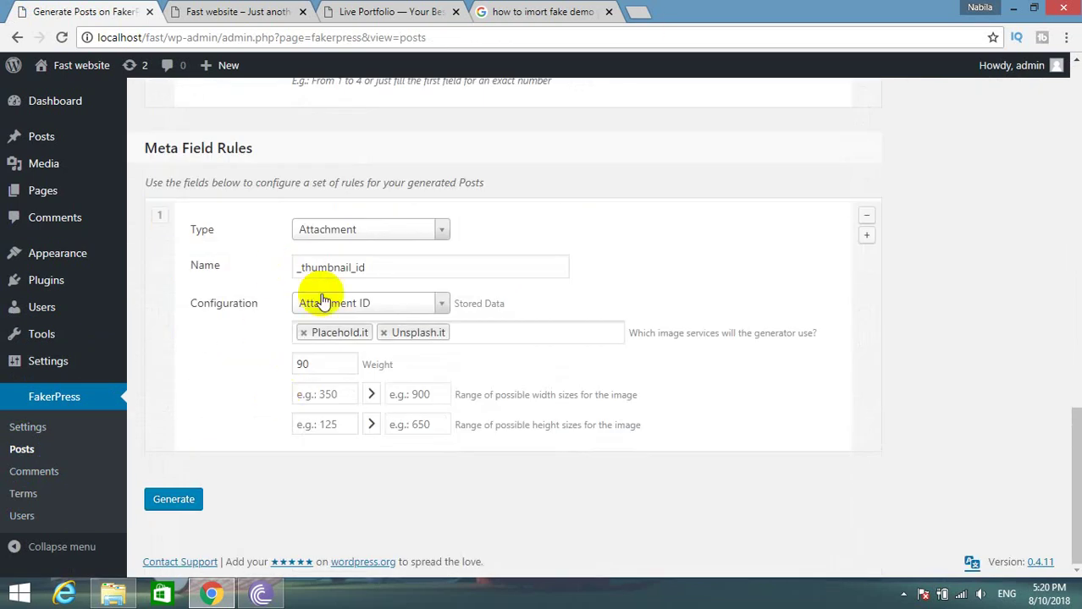
left_click(147, 499)
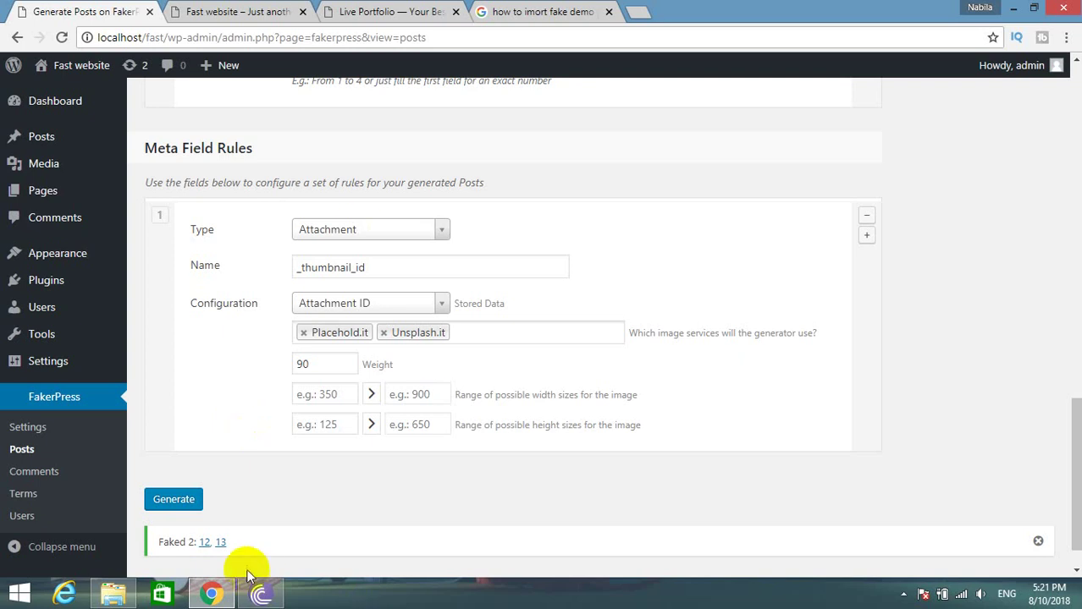
left_click(41, 164)
View the All Posts list, then go back to the FakerPress post generator.
left_click(43, 143)
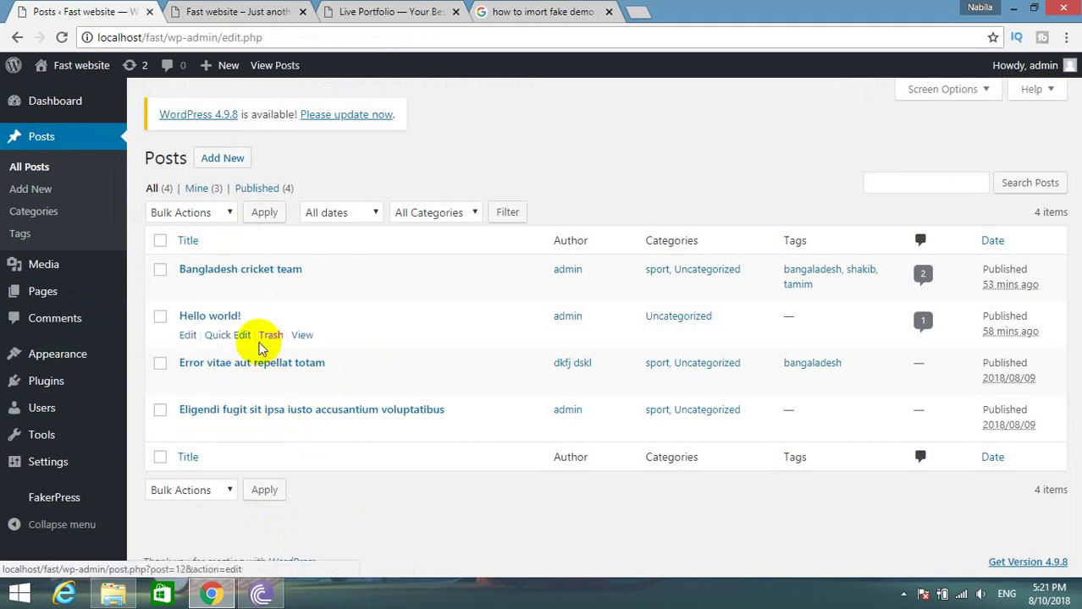
left_click(64, 501)
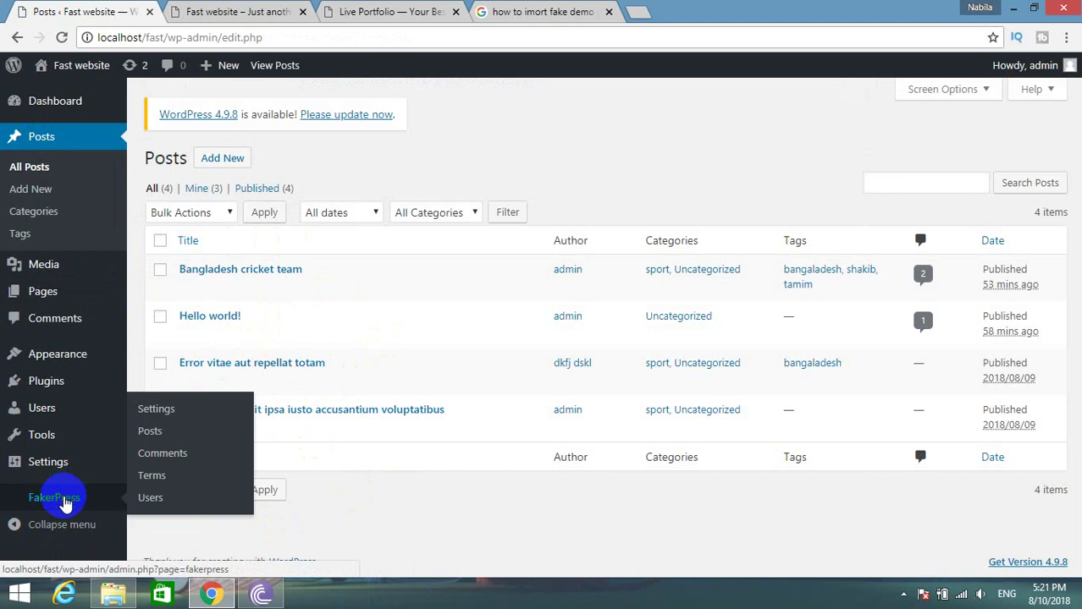
left_click(166, 430)
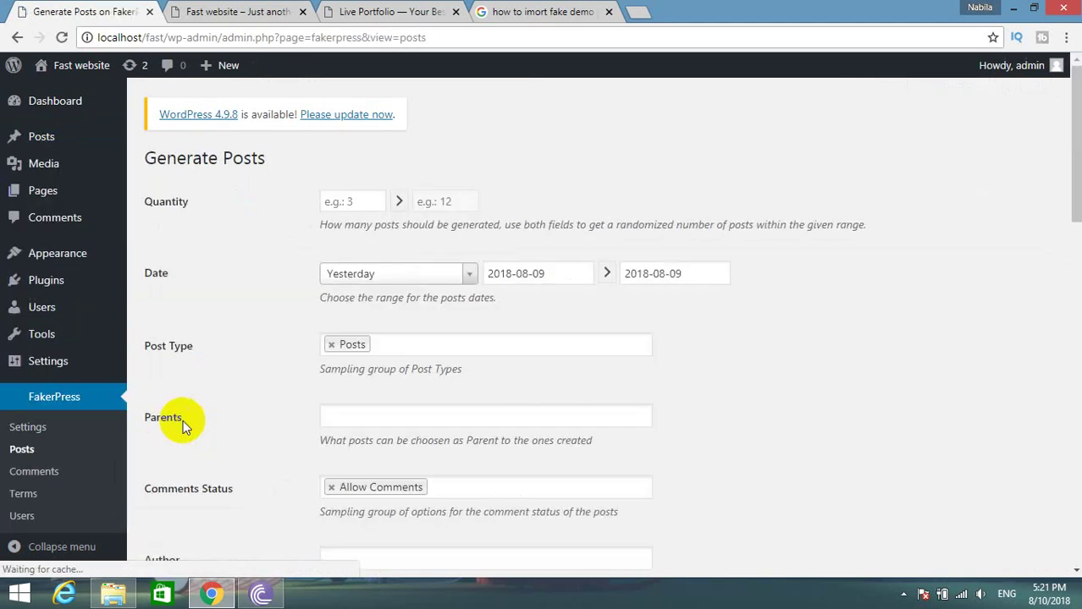
Generate another batch of FakerPress posts with a quantity range of 1 to 10.
left_click(334, 202)
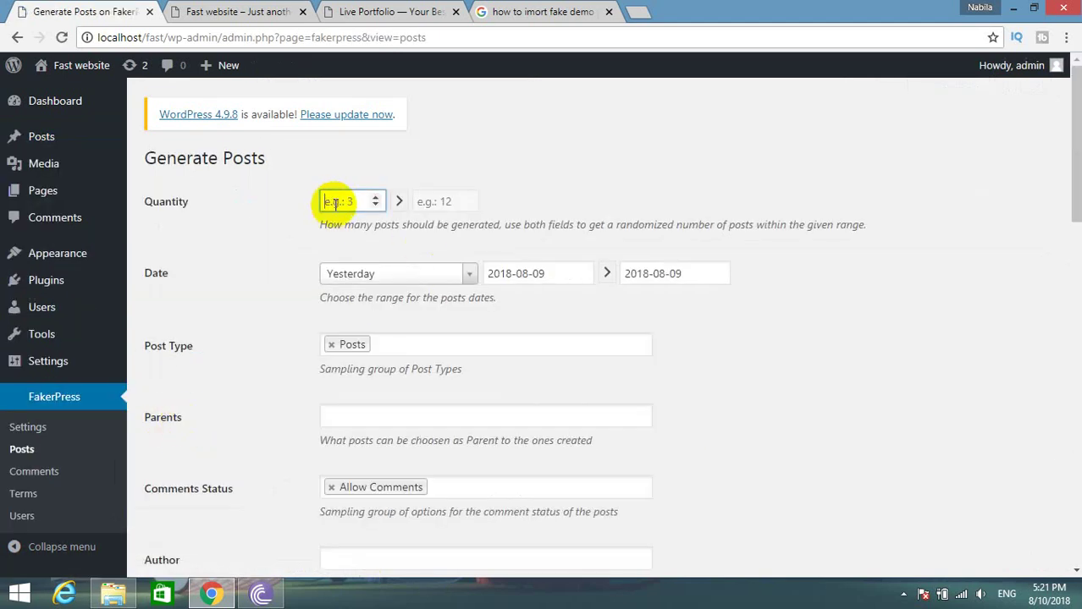
type("1")
left_click(431, 195)
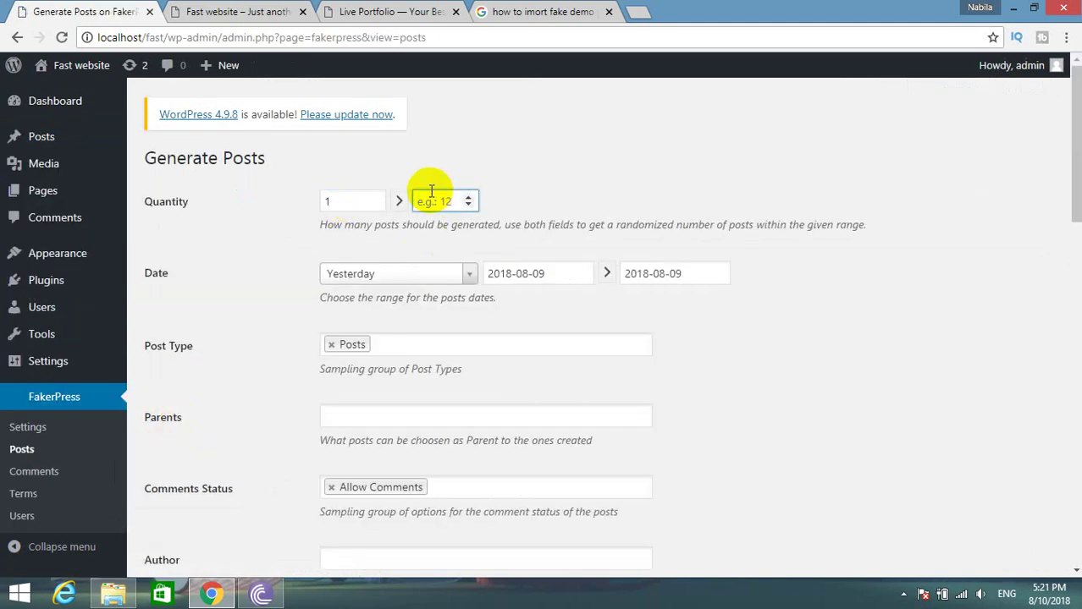
type("10")
scroll(203, 542, "down", 10)
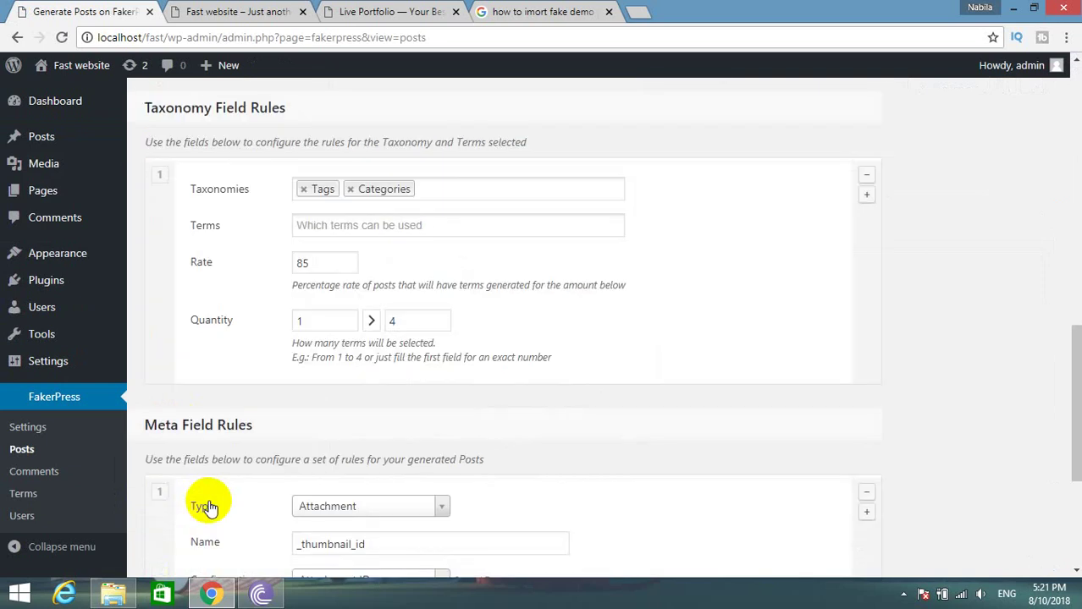
scroll(208, 506, "down", 3)
left_click(193, 499)
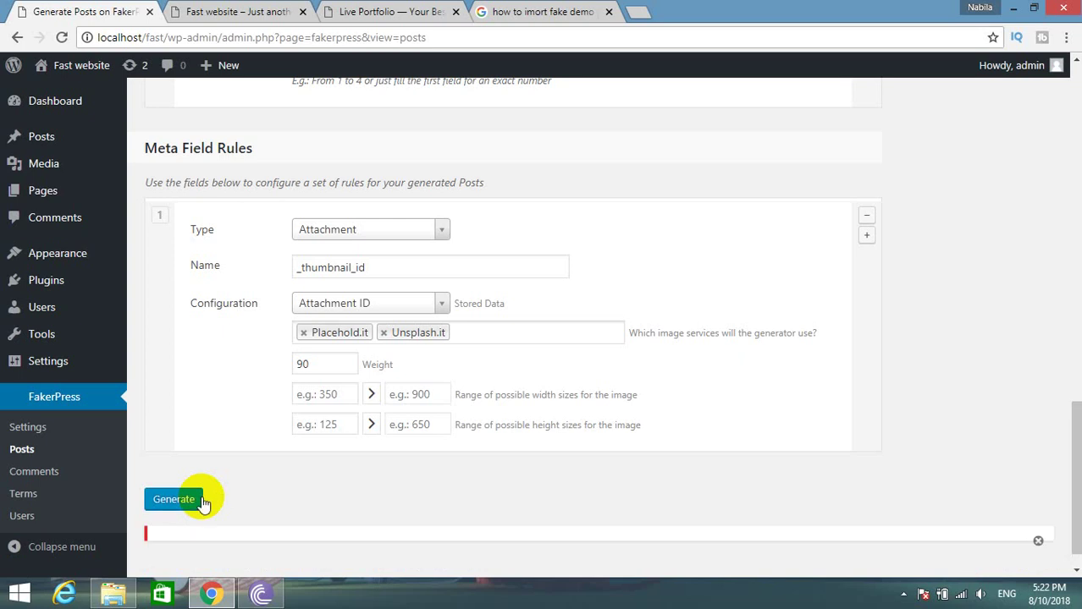
left_click(287, 530)
left_click(44, 142)
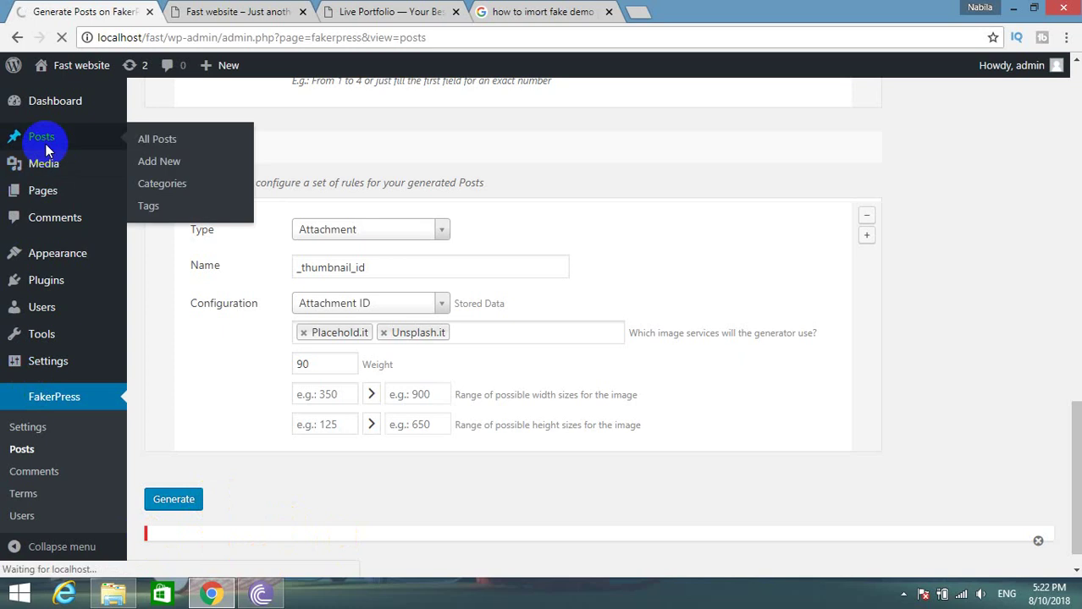
Reload the live site's home page and check that Recent Posts shows the generated posts.
scroll(354, 423, "down", 3)
scroll(361, 398, "up", 3)
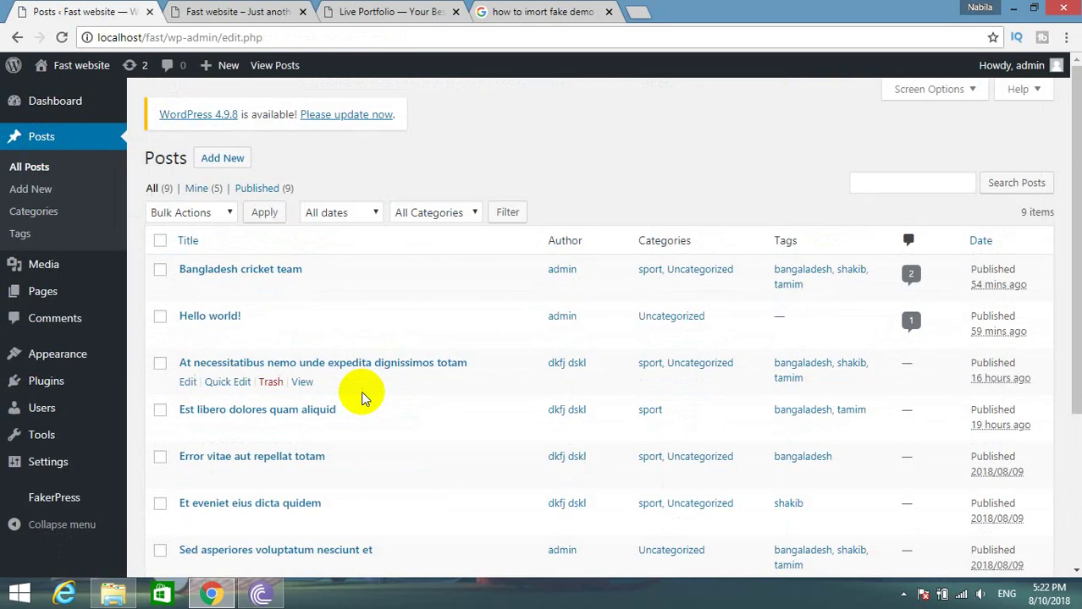
left_click(233, 12)
left_click(55, 106)
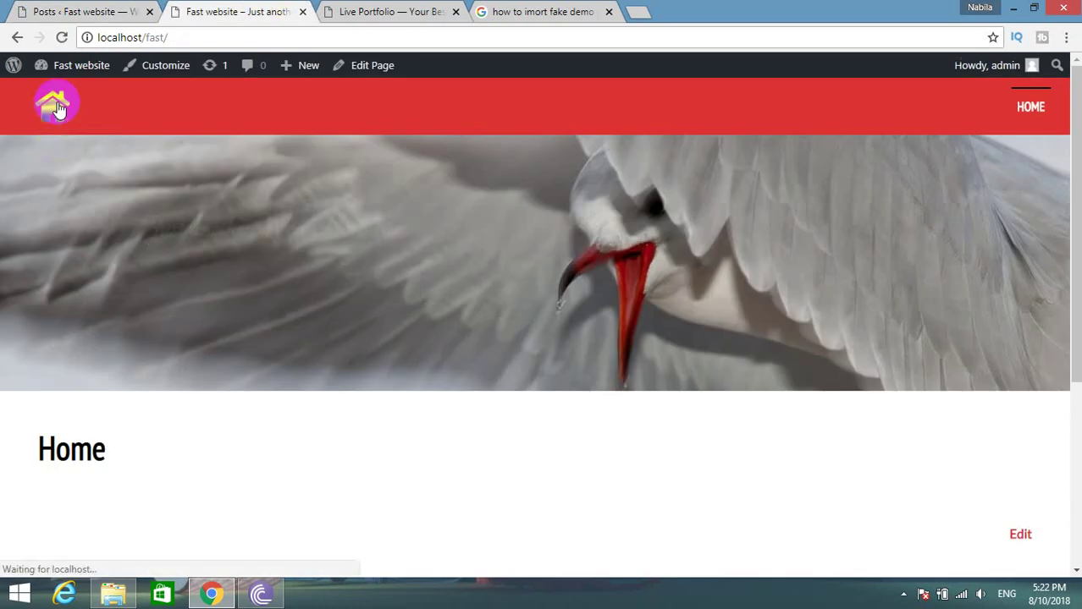
scroll(348, 385, "down", 3)
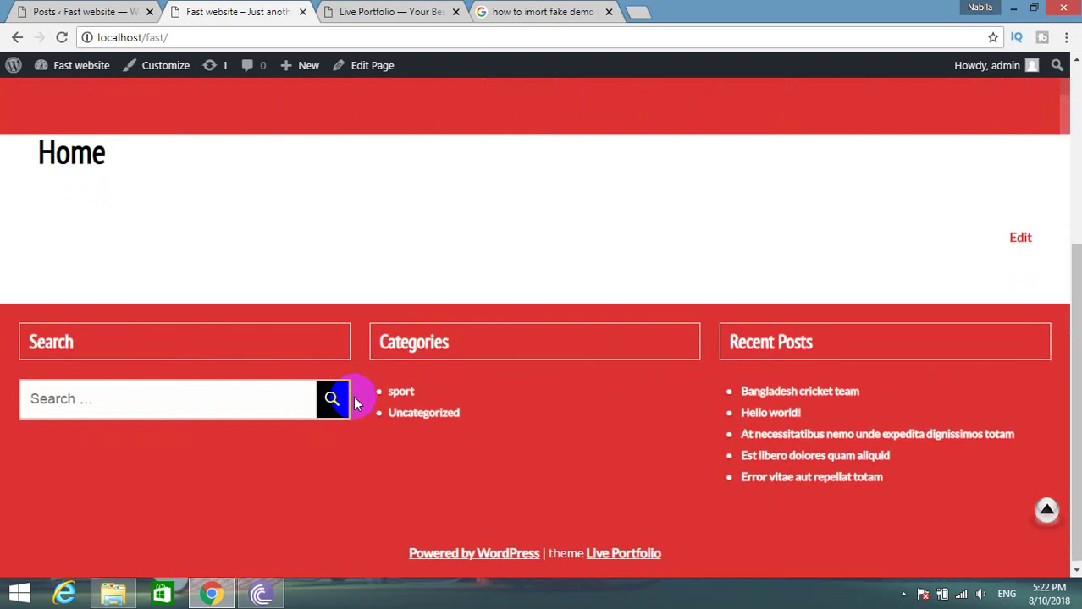
scroll(356, 404, "up", 3)
scroll(357, 398, "down", 3)
scroll(358, 395, "up", 3)
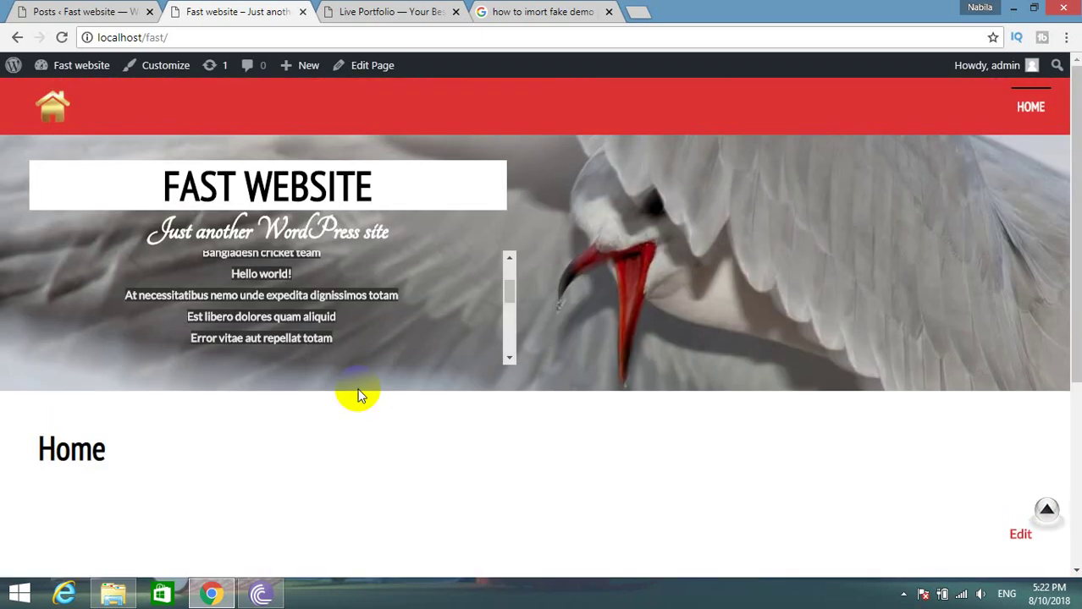
left_click(139, 7)
Open the Home page from the Pages list in the editor.
left_click(46, 288)
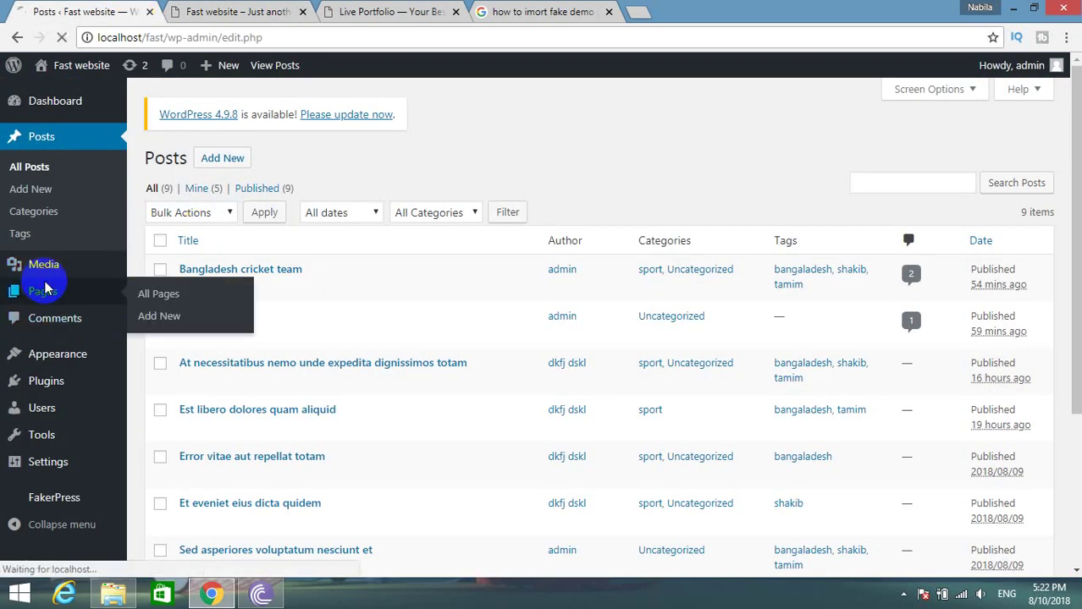
left_click(188, 289)
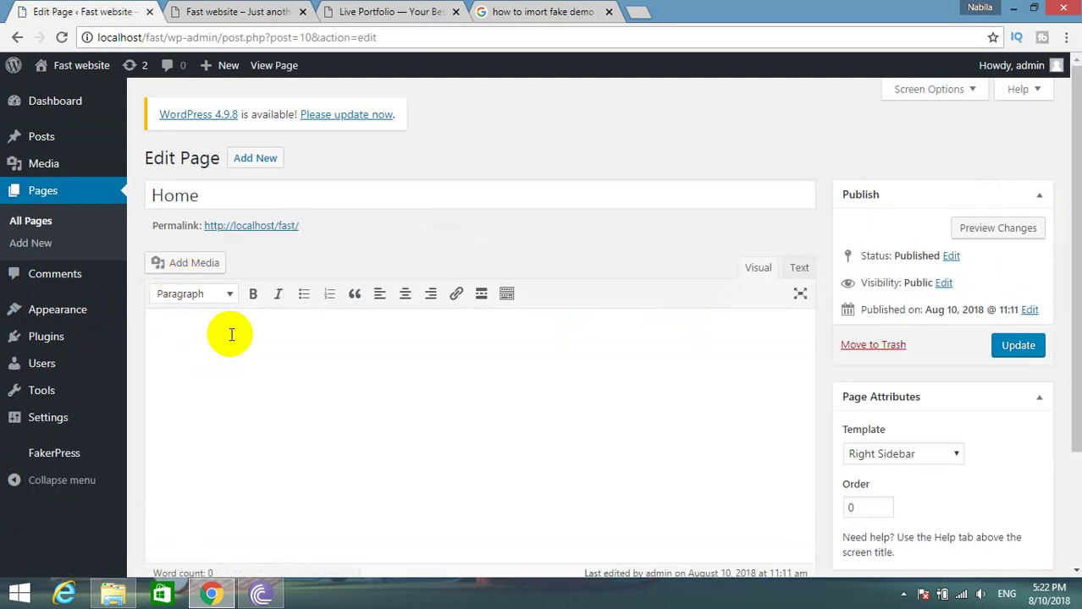
left_click(231, 335)
scroll(467, 344, "down", 2)
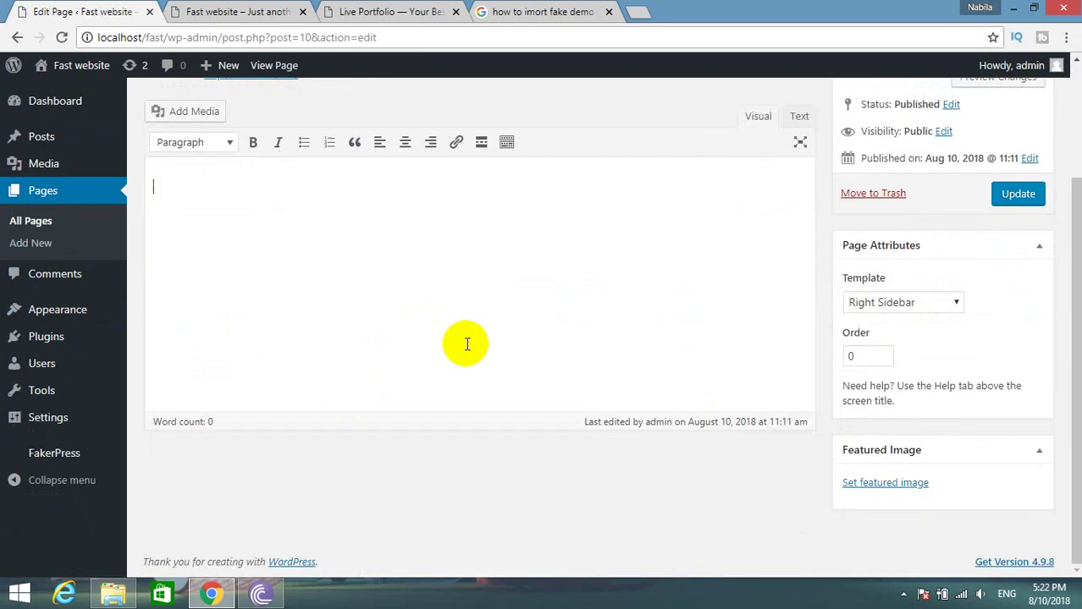
scroll(466, 344, "up", 2)
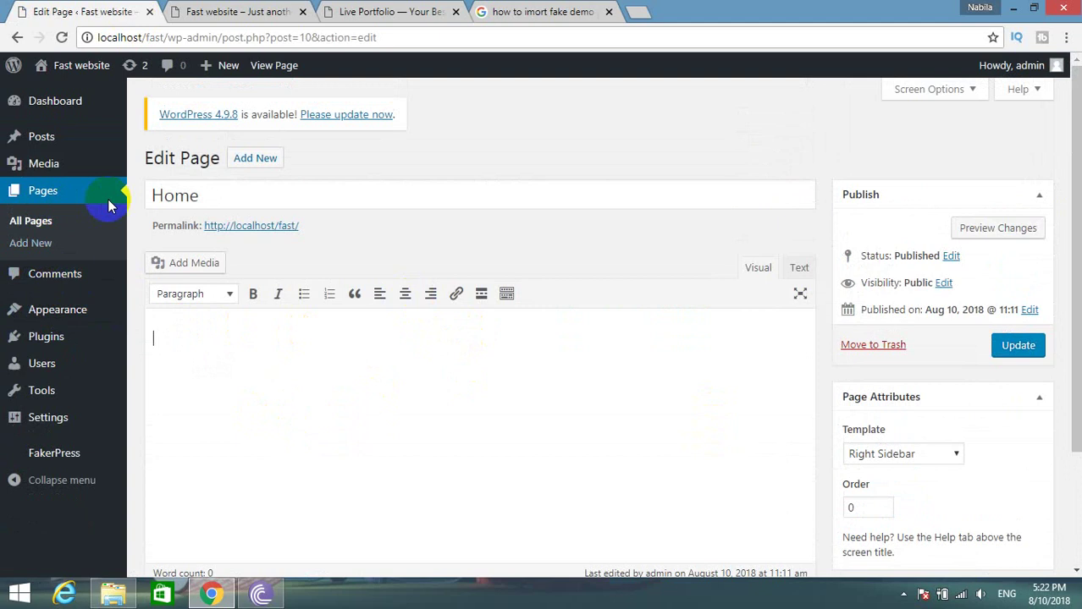
Open the Live Portfolio Customizer, view the Donate section, and return to the main panel.
mouse_move(50, 326)
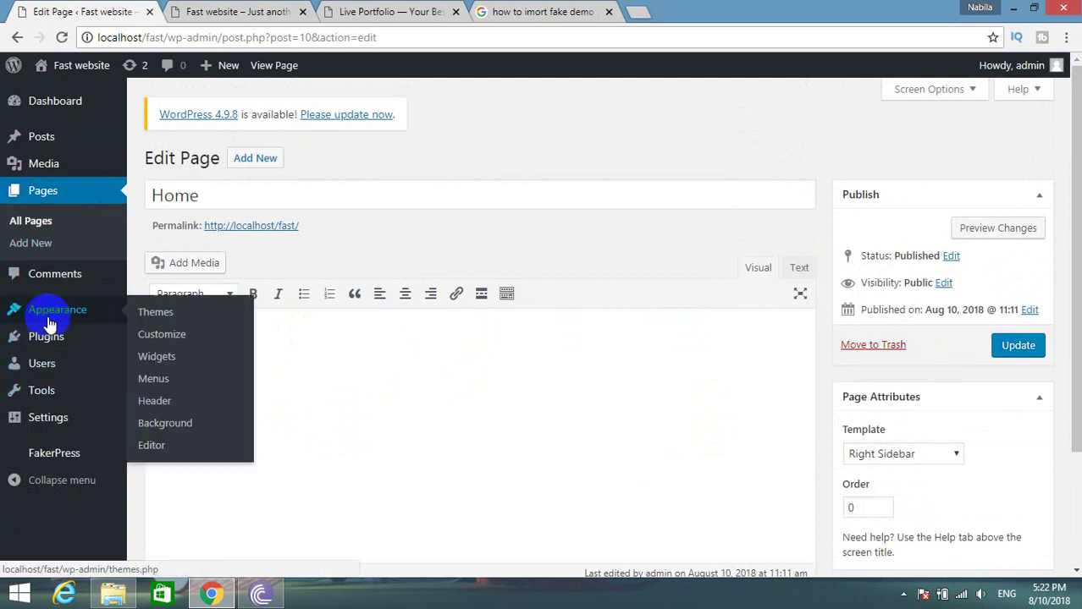
left_click(167, 337)
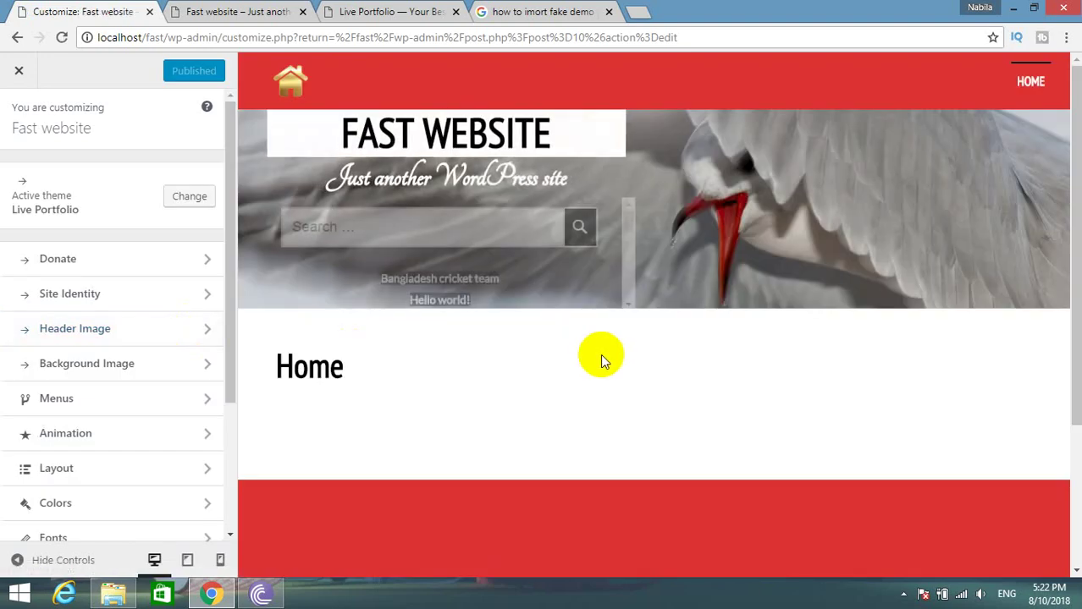
scroll(599, 362, "down", 3)
scroll(592, 366, "up", 3)
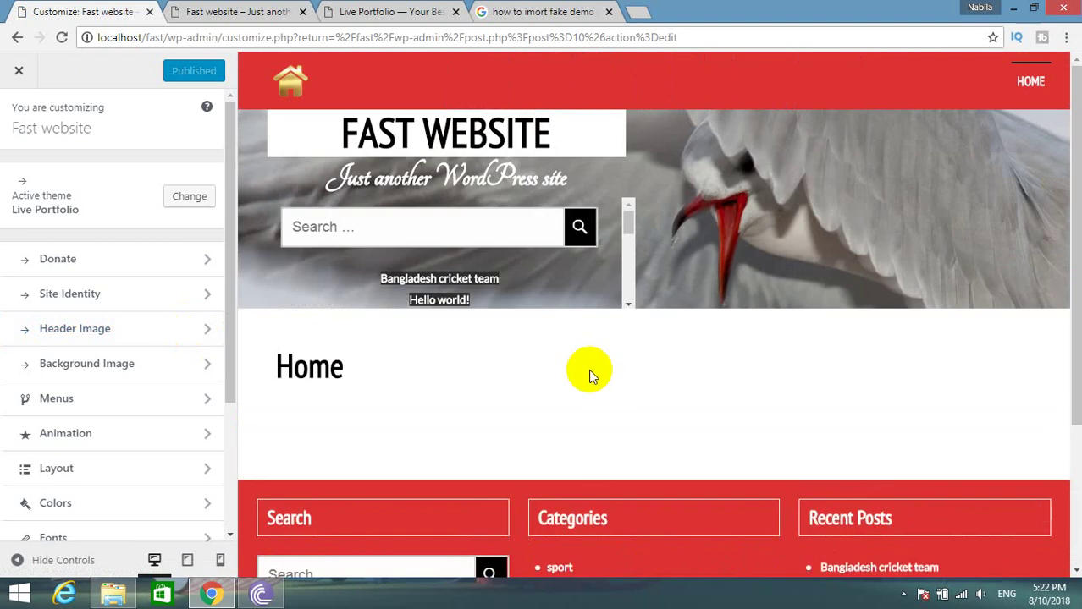
left_click(70, 270)
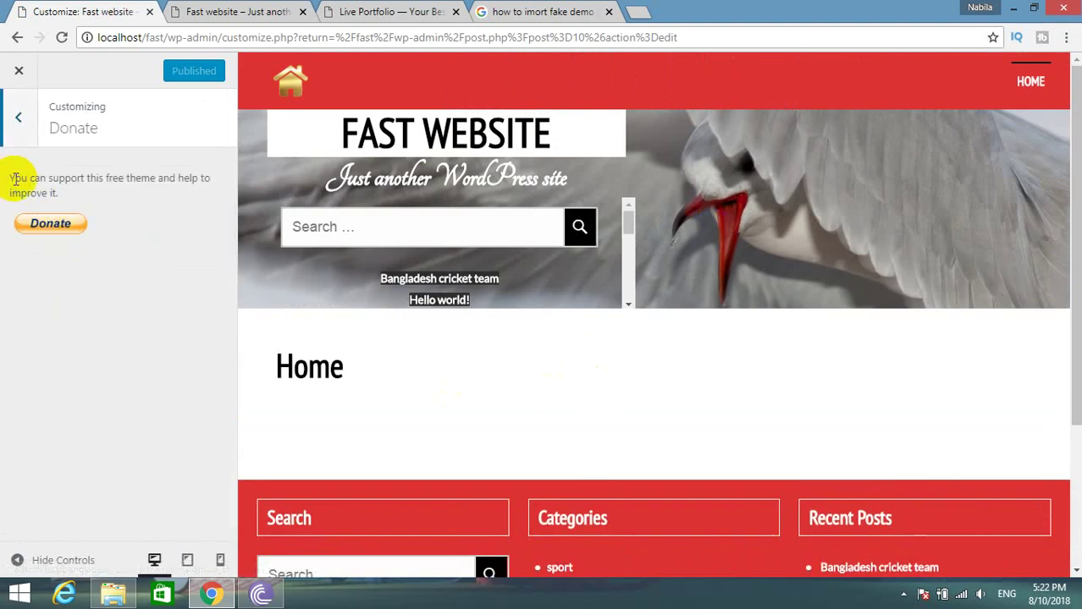
left_click_drag(58, 193, 19, 180)
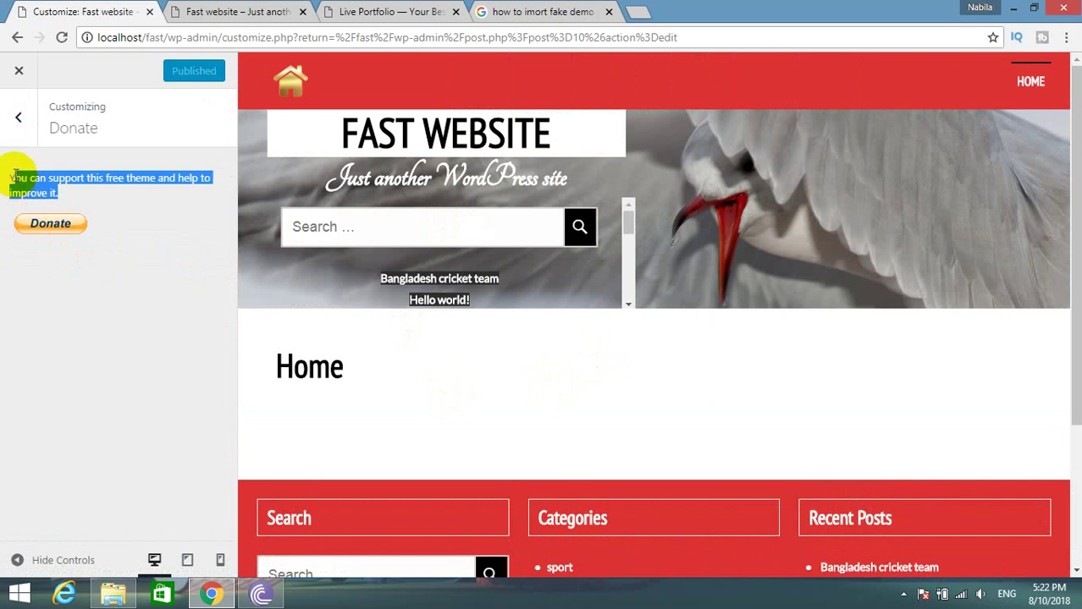
left_click(18, 117)
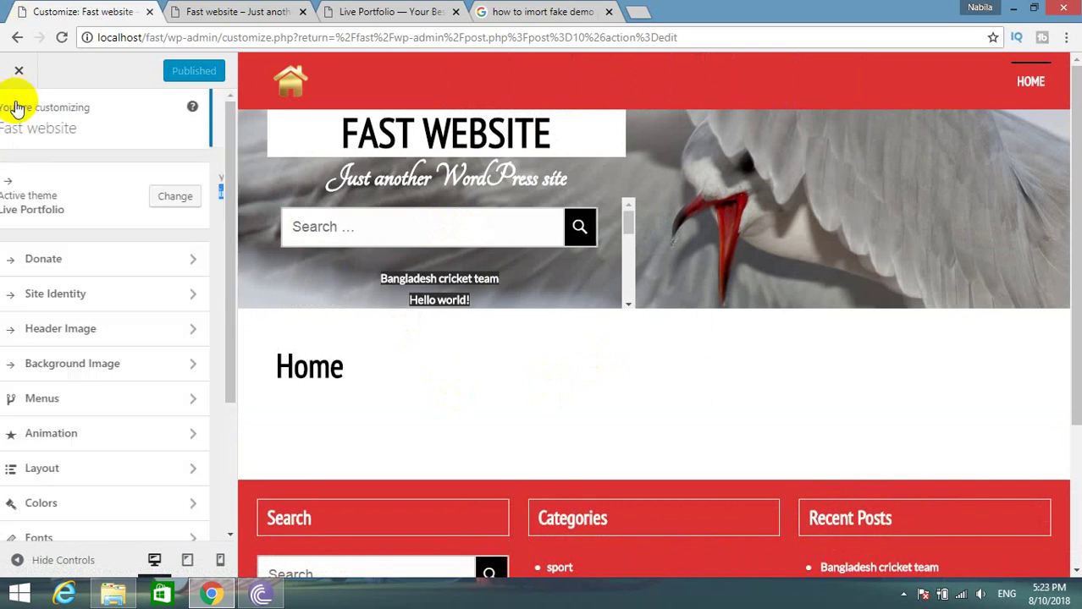
Set the Screenshot_7 image as the site logo in Site Identity and crop it.
left_click(71, 293)
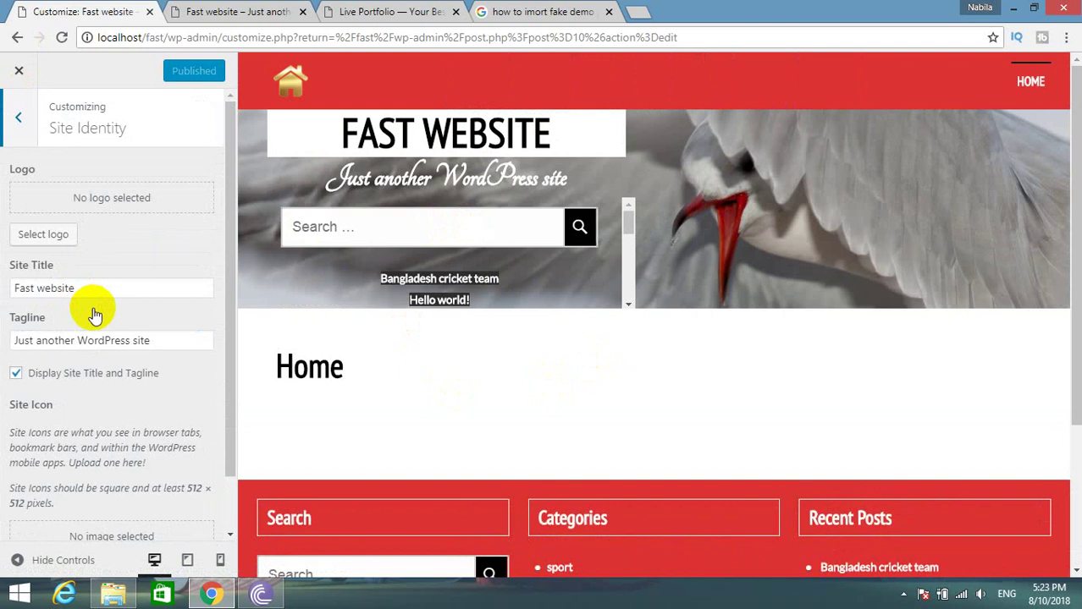
left_click(27, 235)
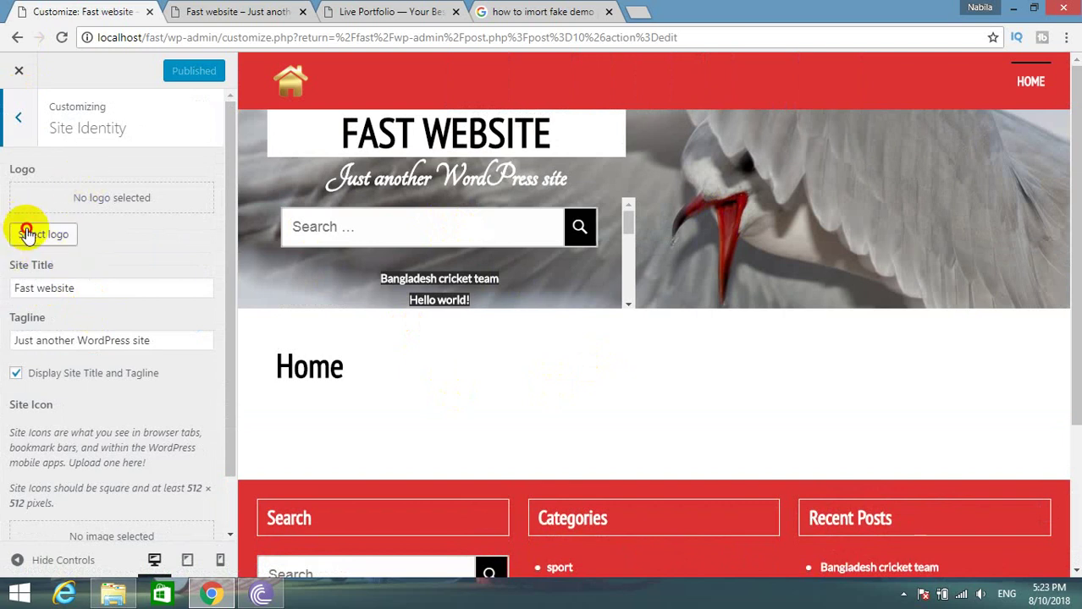
left_click(759, 254)
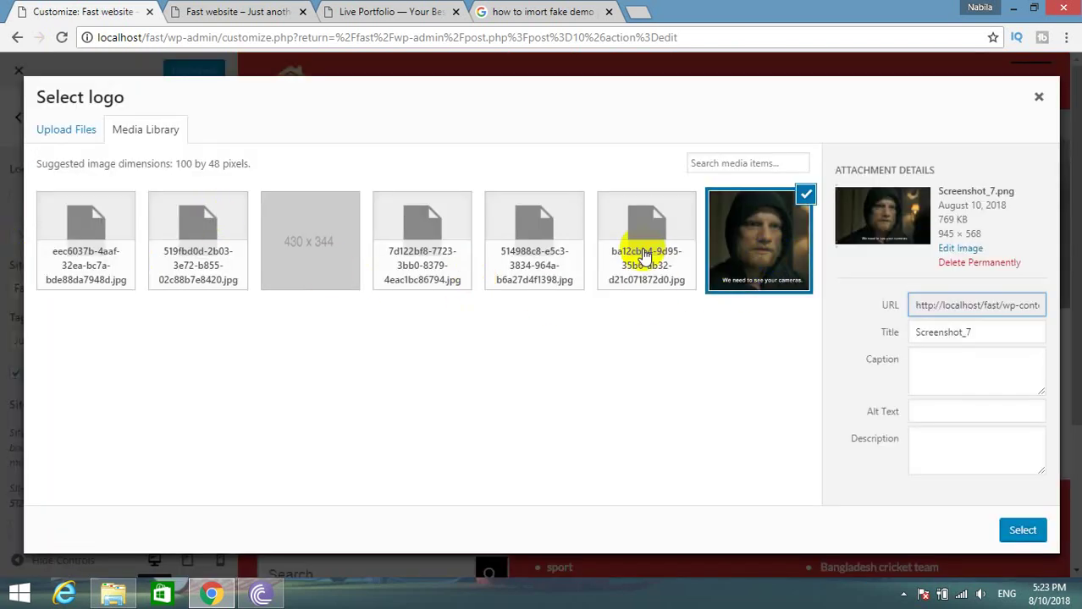
left_click(1037, 531)
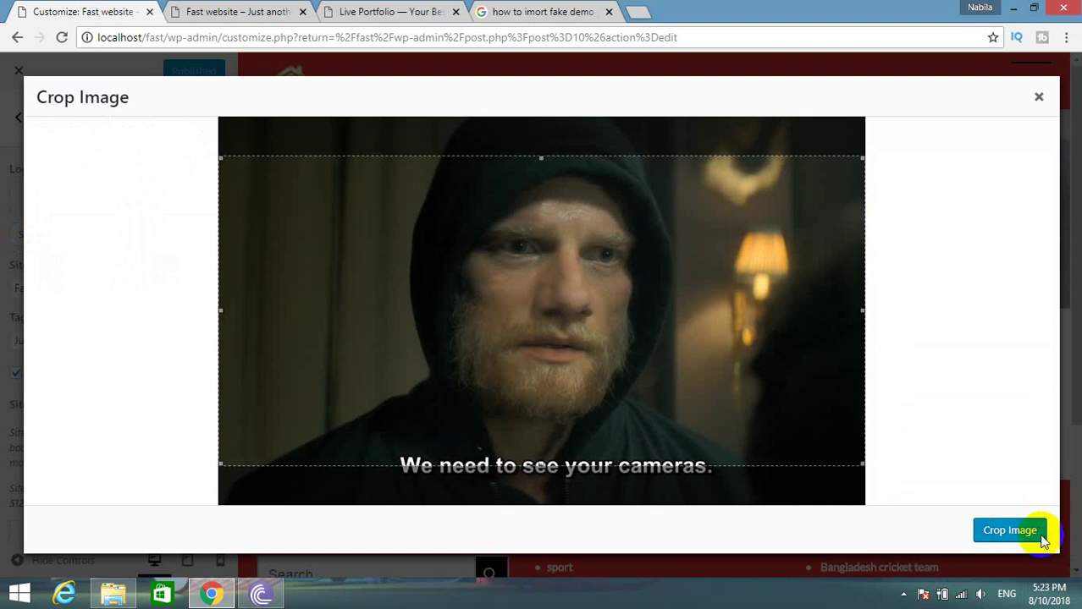
left_click(1007, 535)
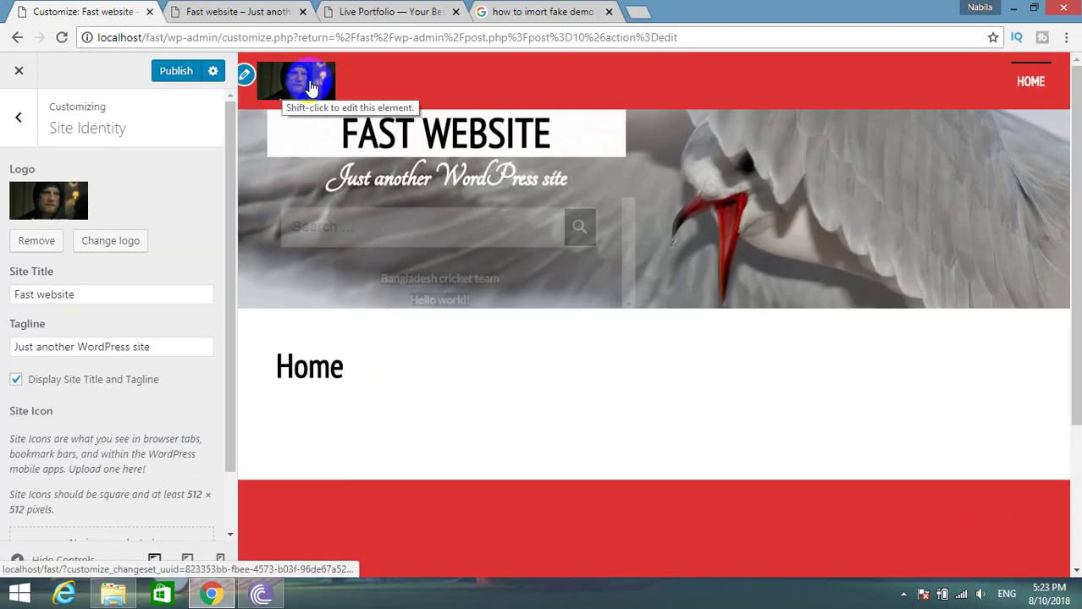
Select the Site Title and Tagline text, then set the last library image as the site icon.
triple_click(17, 294)
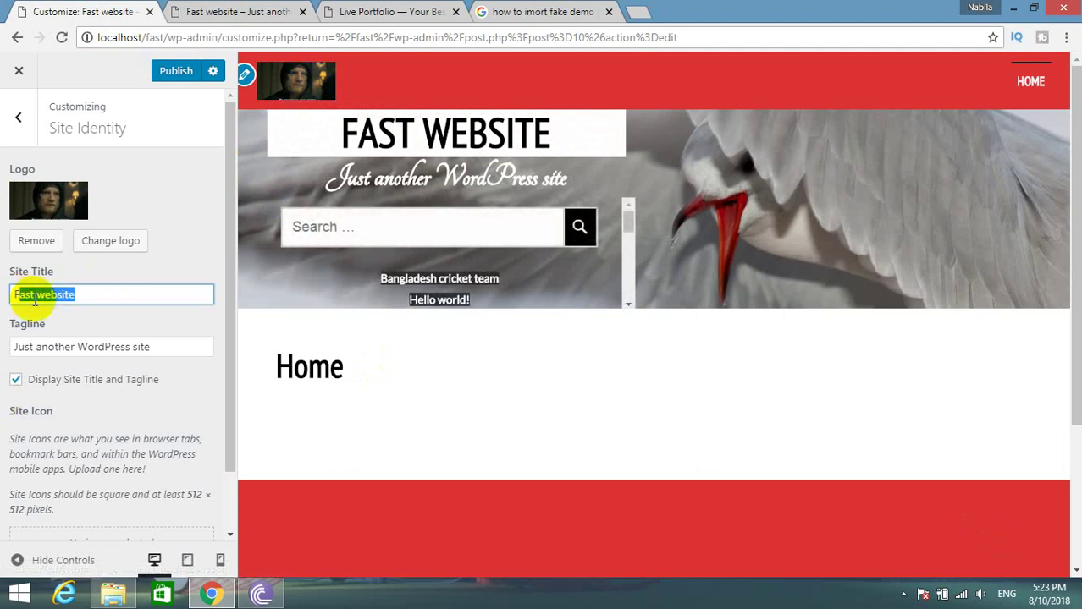
left_click_drag(161, 349, 29, 336)
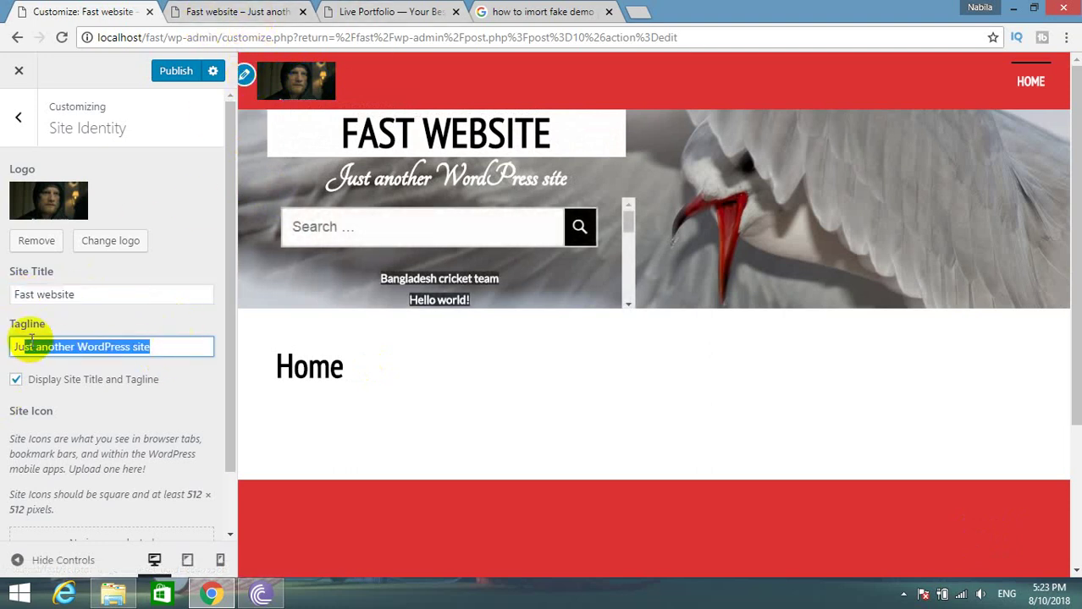
scroll(165, 440, "down", 1)
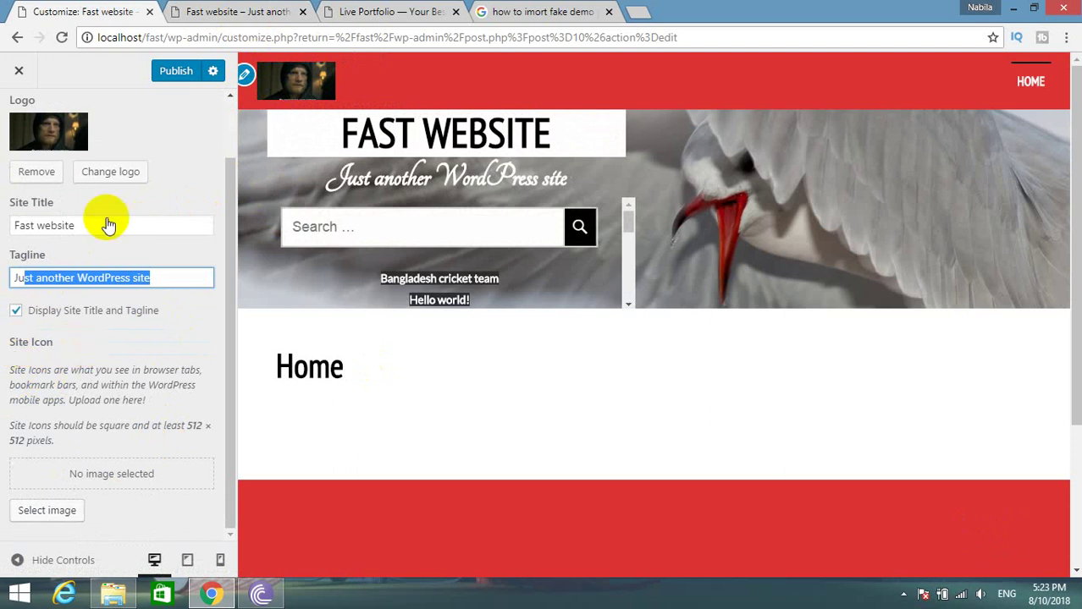
left_click(47, 516)
left_click(722, 266)
left_click(1022, 533)
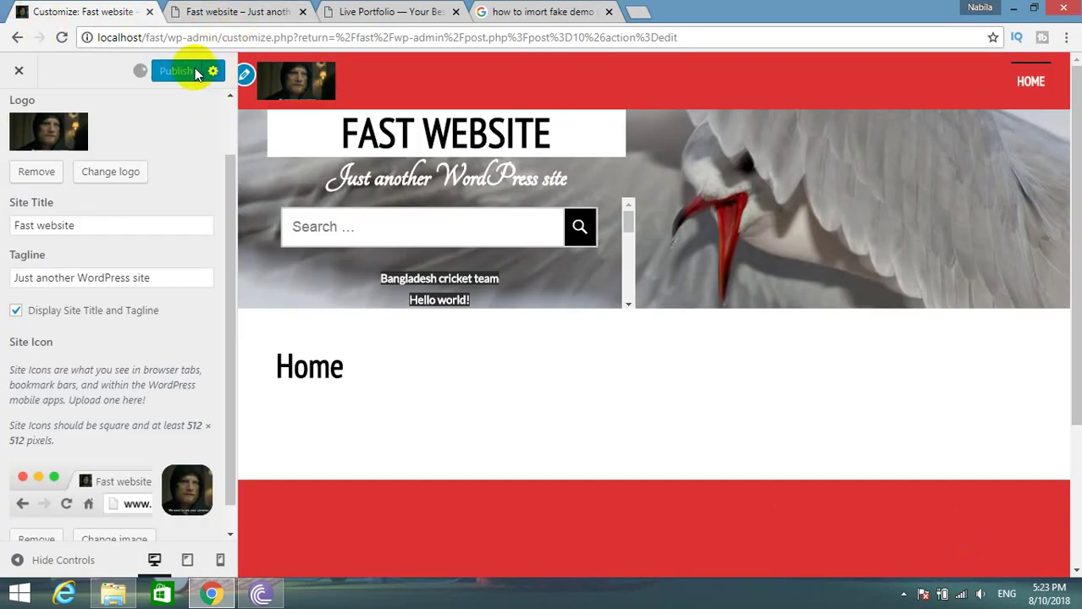
Publish the Site Identity changes, check the live home page, and return to the main section list.
left_click(224, 12)
mouse_move(46, 66)
left_click(55, 111)
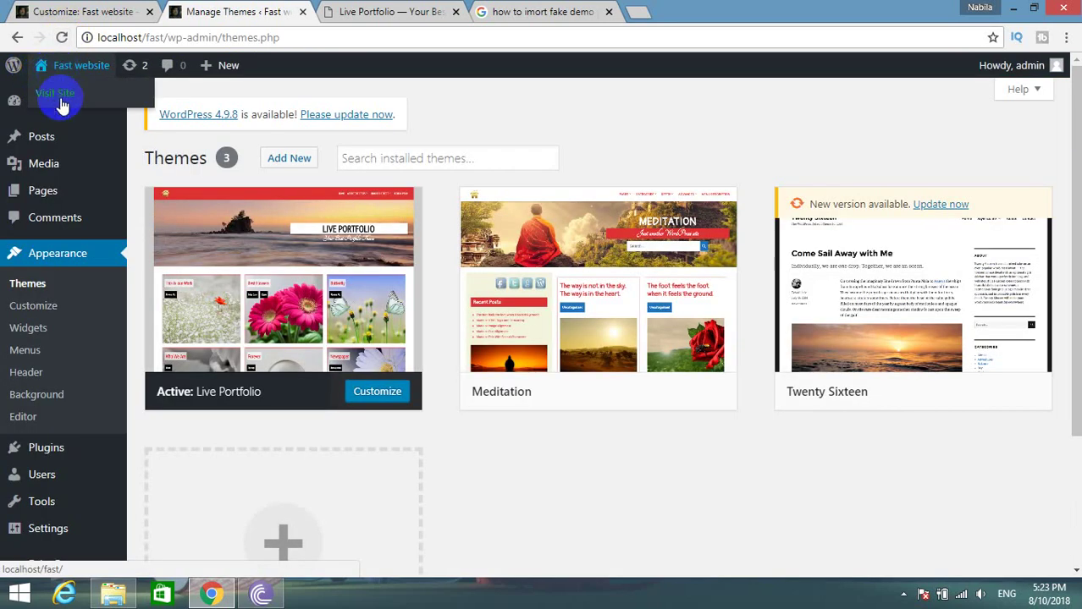
left_click(64, 99)
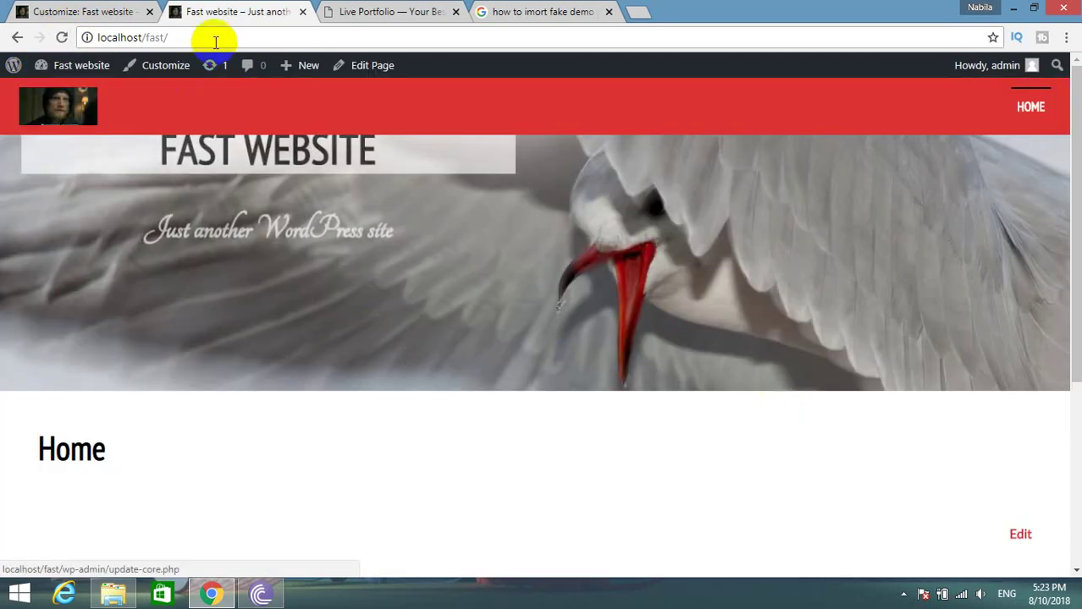
left_click(69, 10)
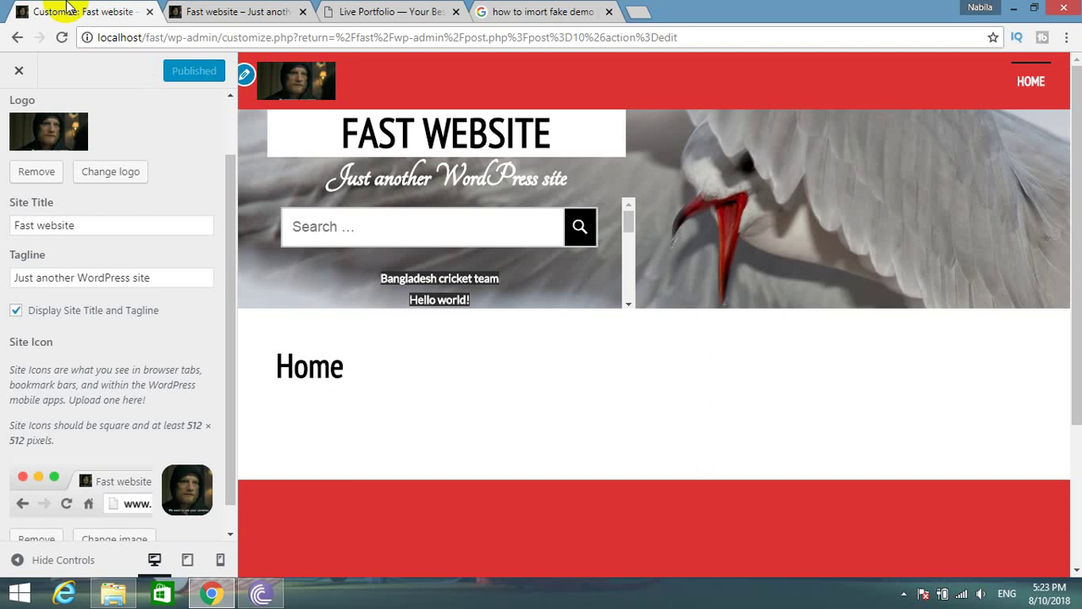
scroll(91, 303, "down", 1)
scroll(23, 150, "up", 2)
left_click(22, 136)
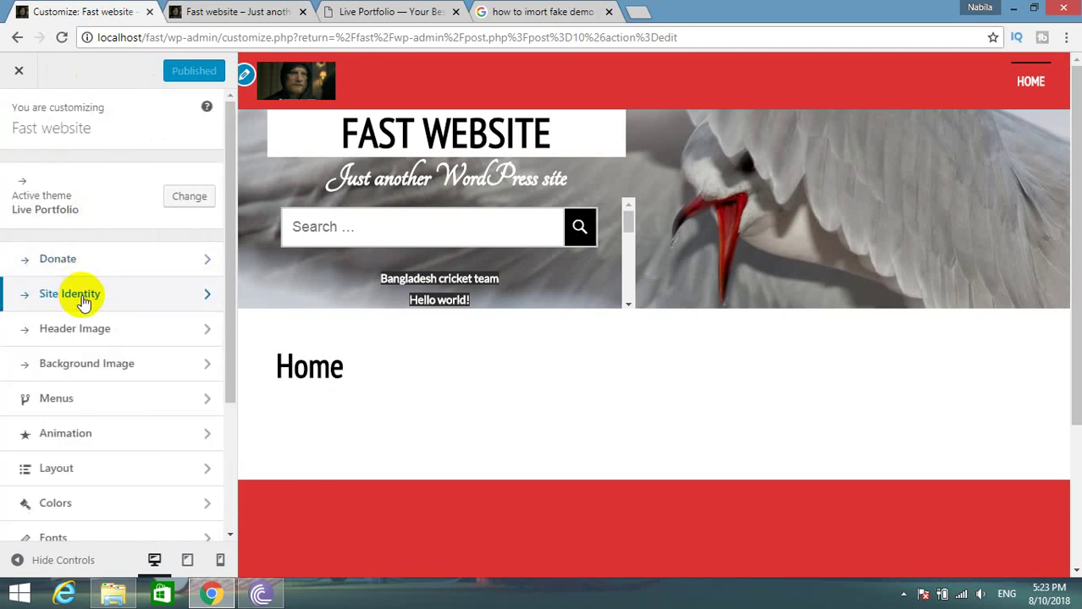
Add a new header image by uploading the boat picture from the Downloads folder.
left_click(72, 330)
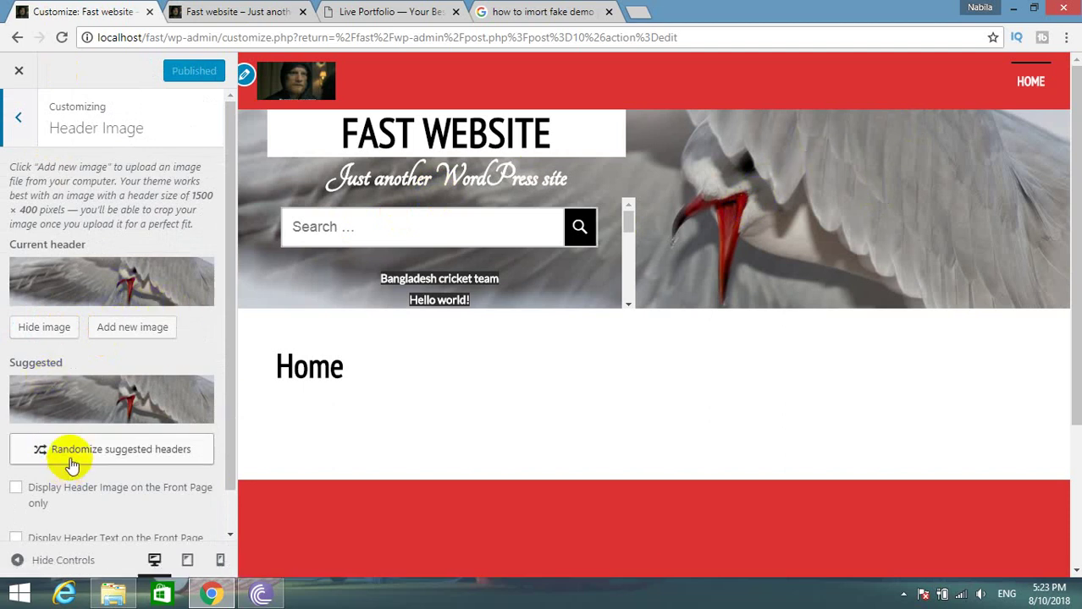
left_click(134, 329)
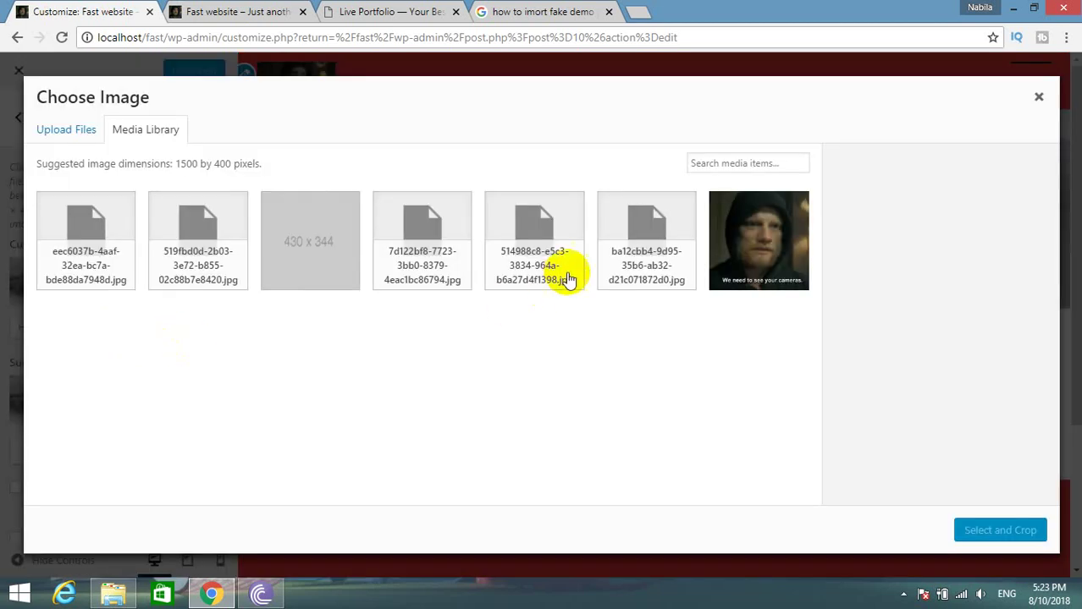
left_click(51, 141)
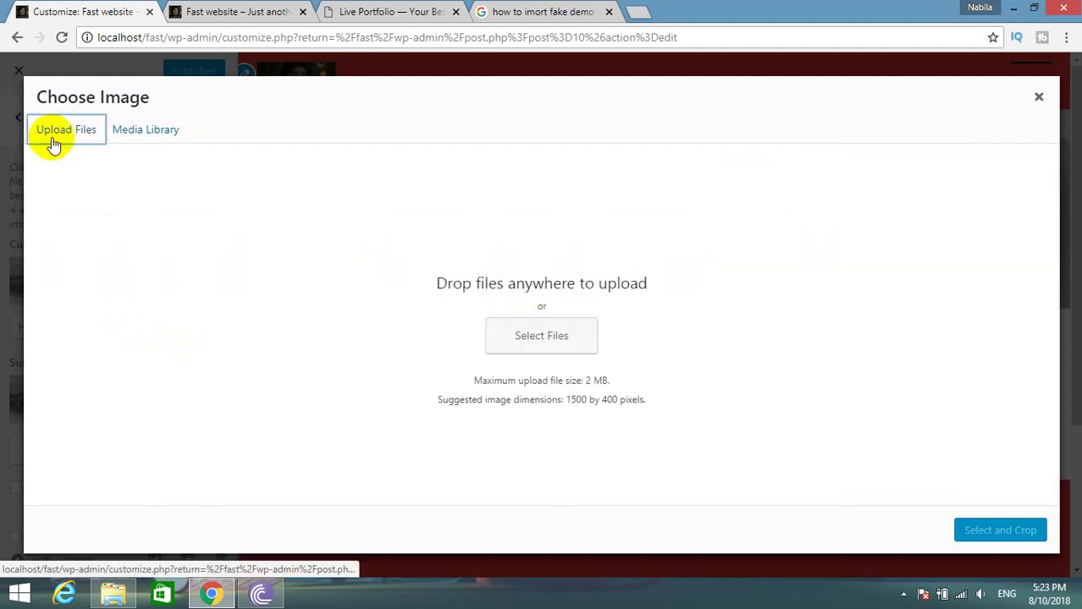
left_click(493, 338)
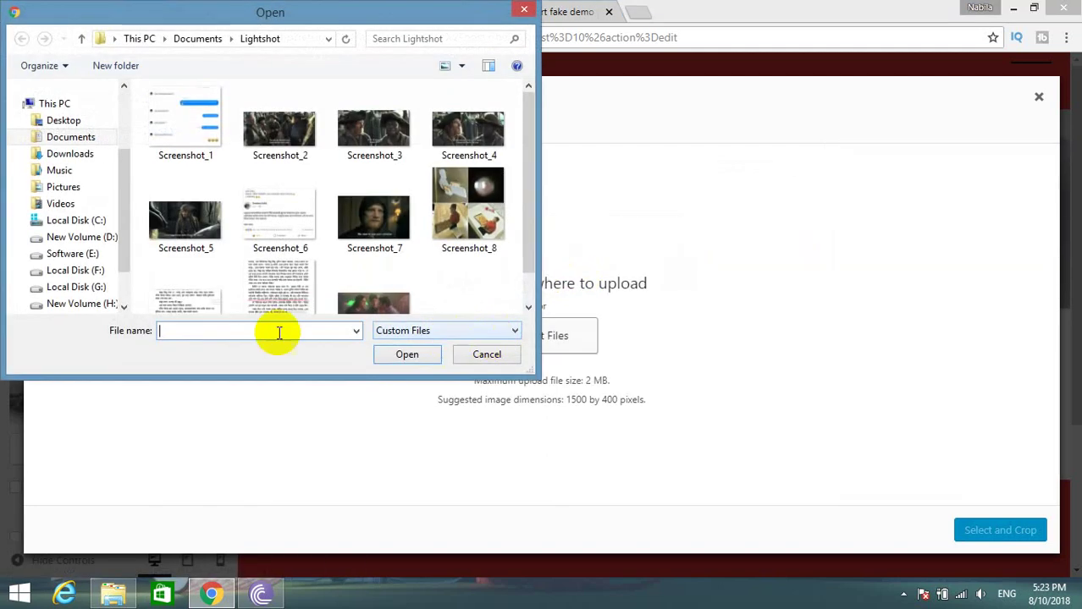
left_click(63, 187)
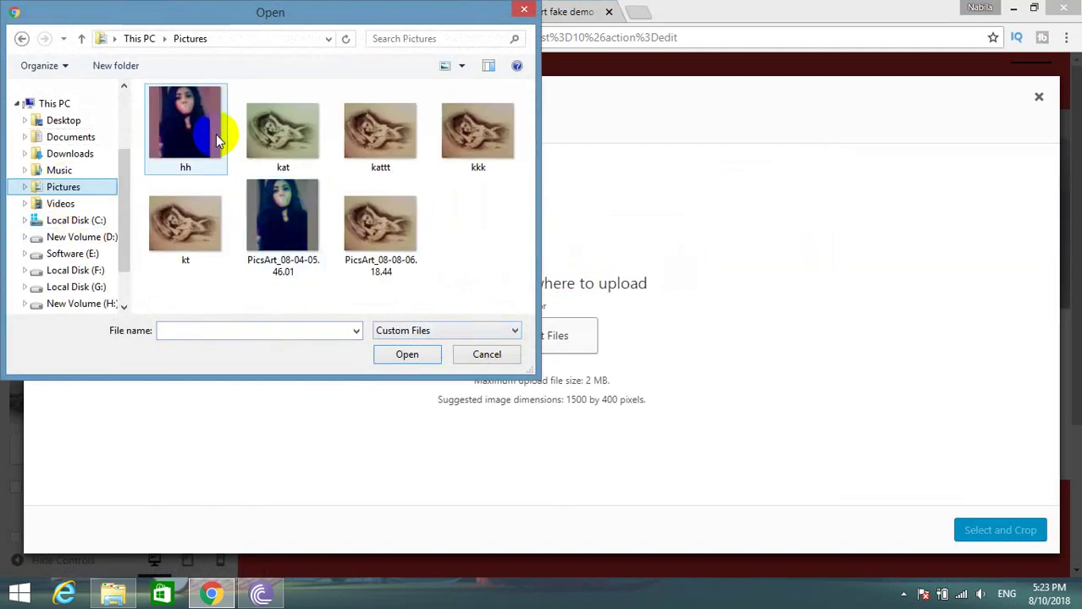
left_click(56, 155)
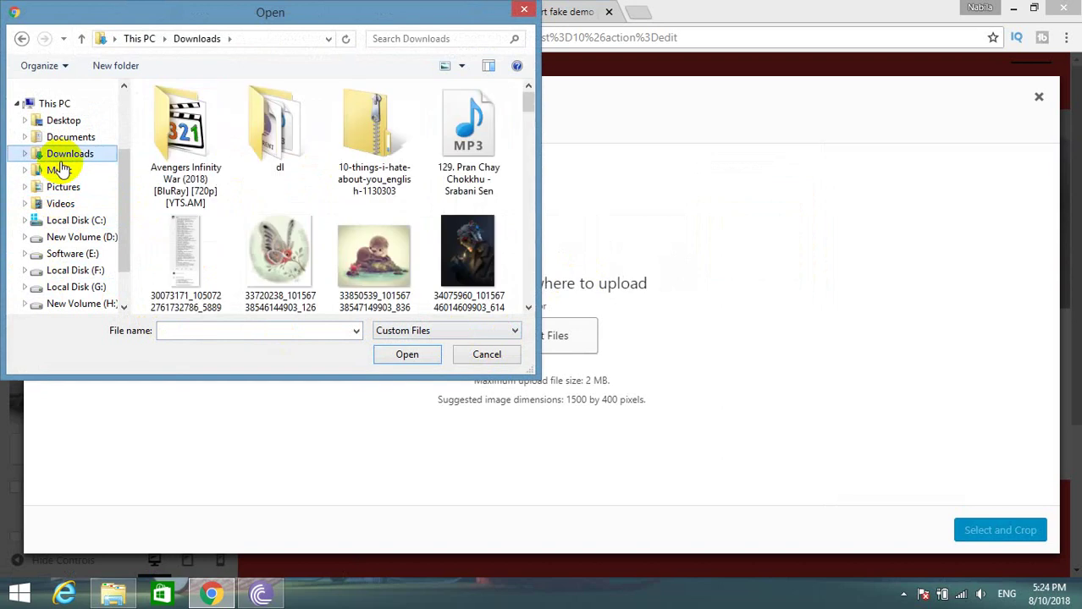
left_click_drag(526, 107, 526, 133)
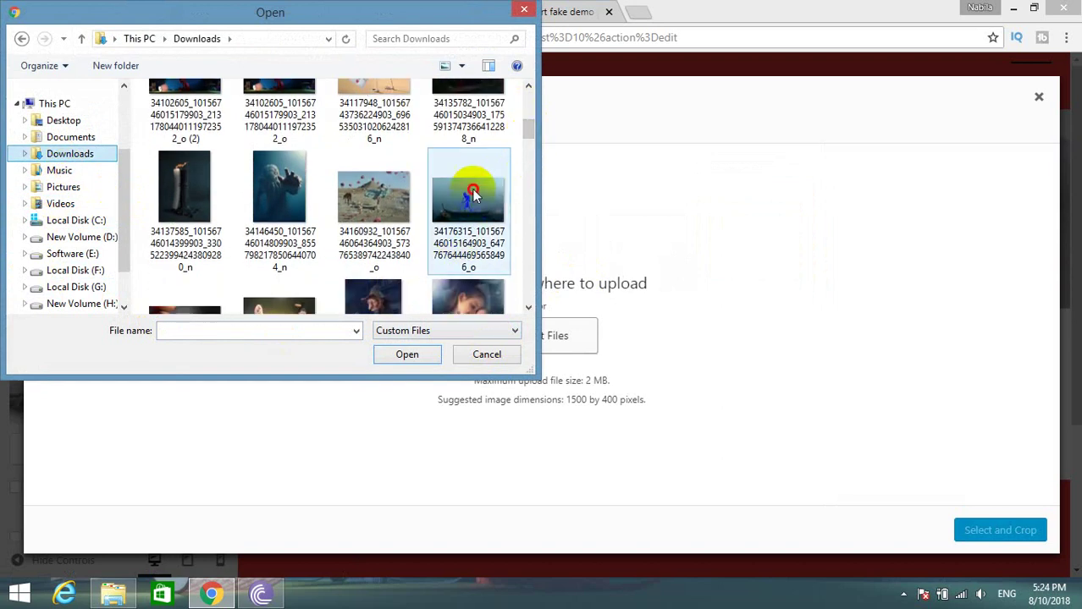
double_click(473, 195)
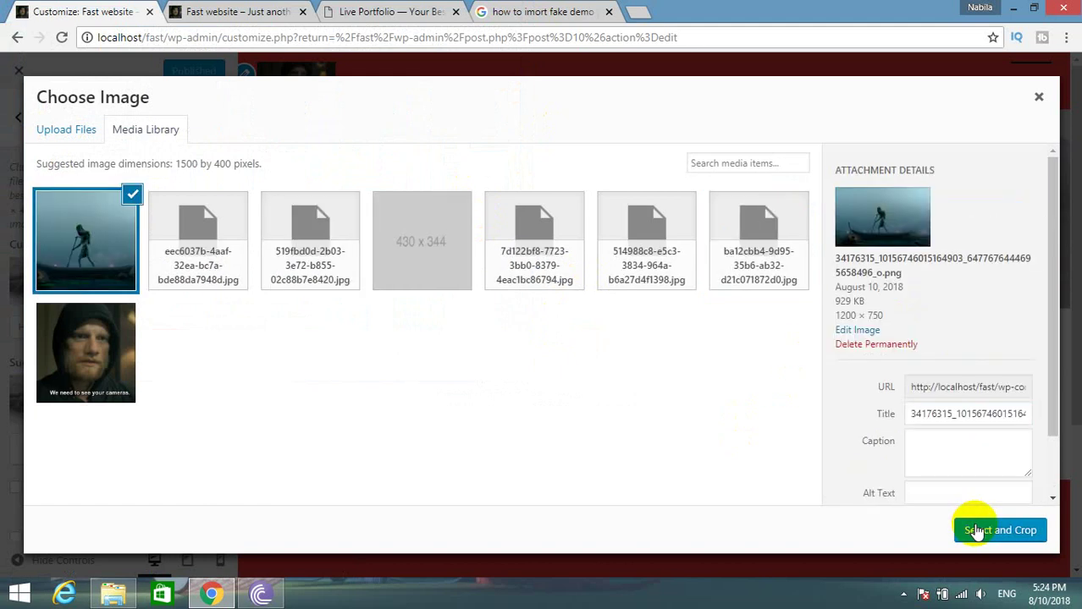
Crop the boat image to fit the header, shifting the crop area slightly lower.
left_click(976, 532)
left_click_drag(504, 142, 542, 223)
left_click_drag(540, 267, 533, 306)
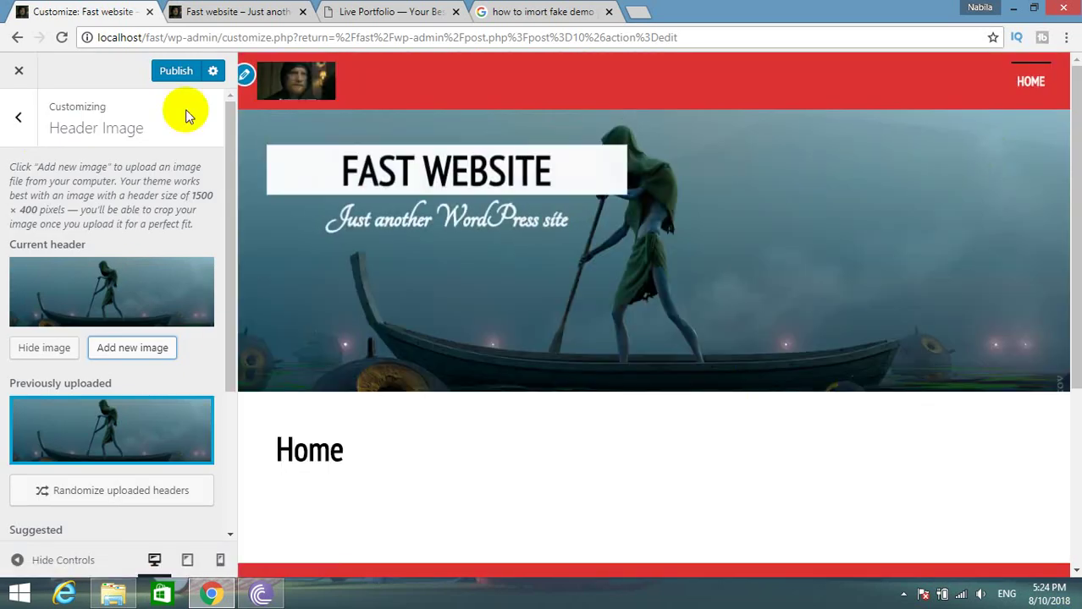
Publish the new boat header image and reload the live home page to check it.
left_click(179, 75)
scroll(165, 324, "down", 5)
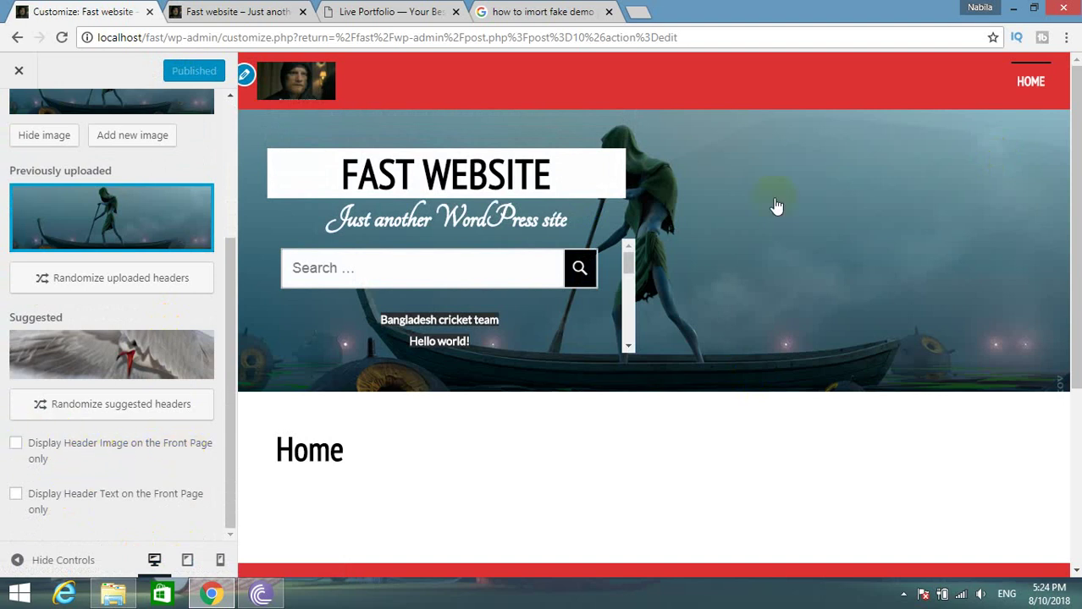
left_click(233, 11)
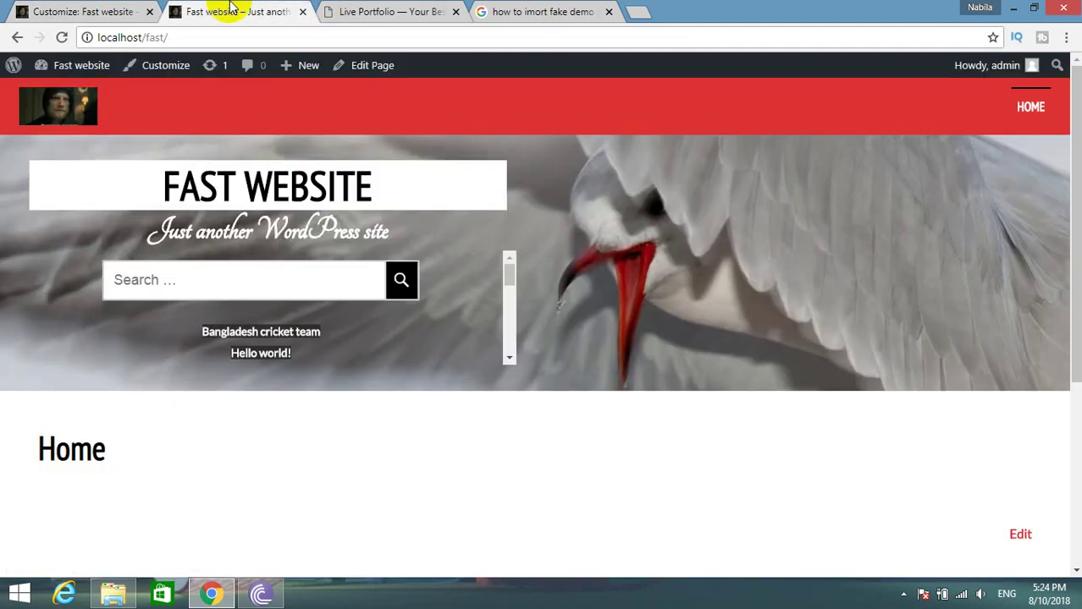
left_click(67, 119)
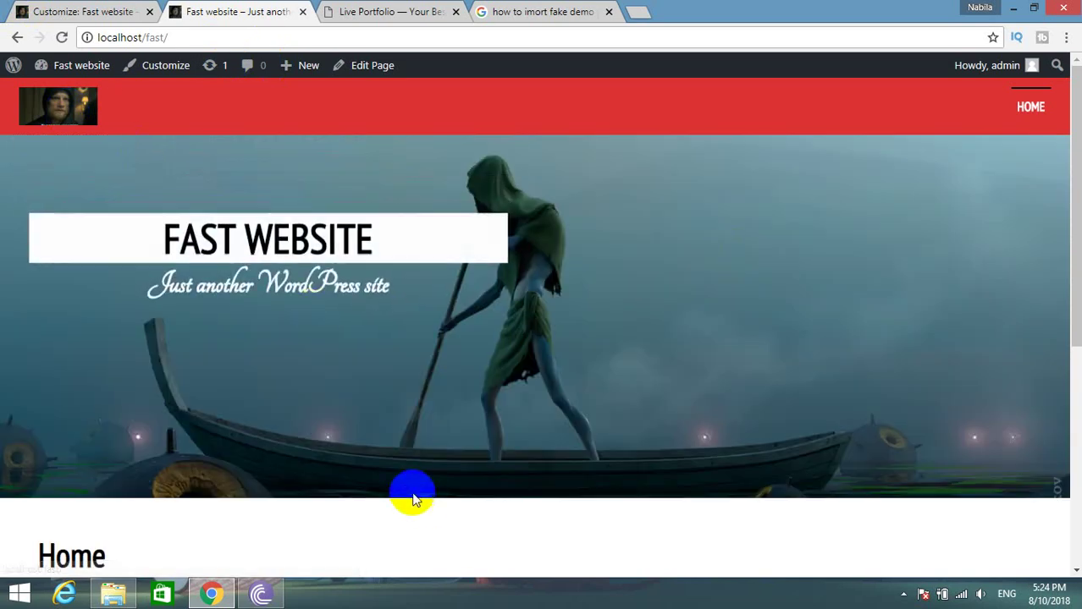
left_click(39, 12)
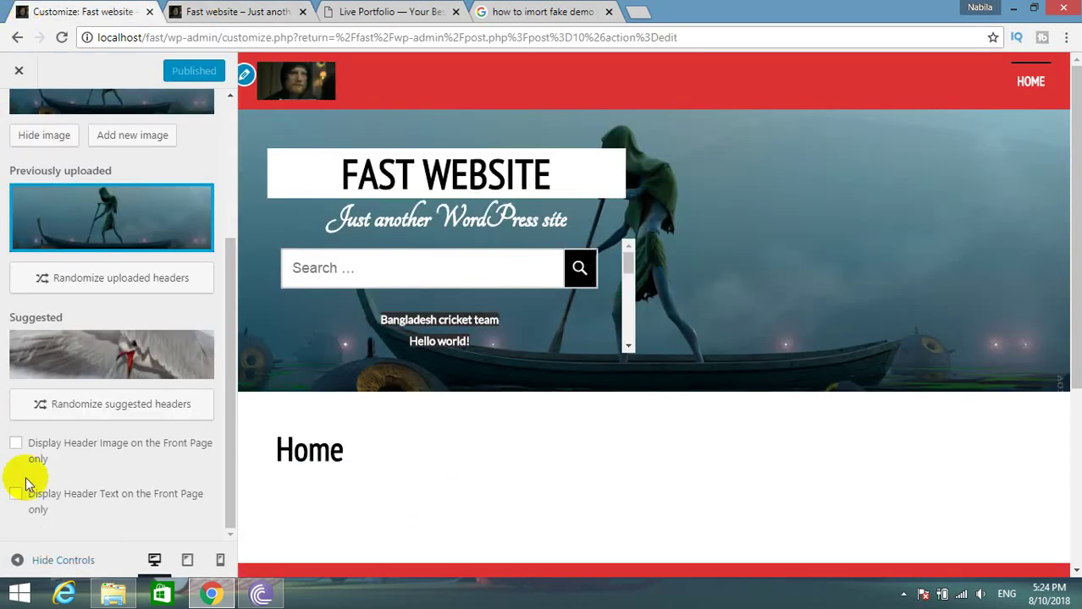
Show the header image on the front page only, publish, and verify it on the live site.
left_click(16, 445)
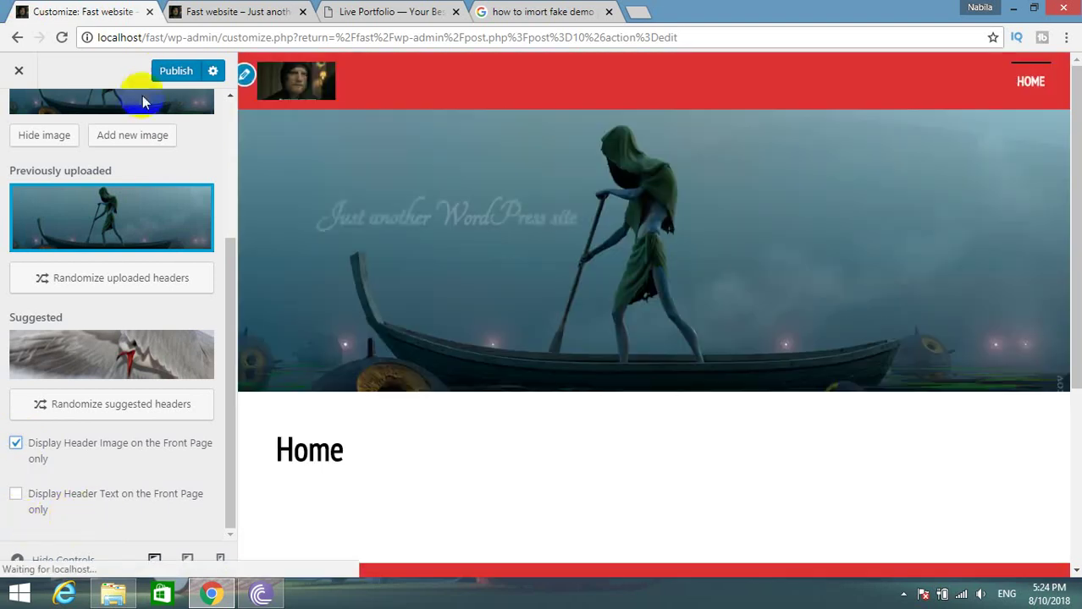
left_click(166, 72)
left_click(195, 9)
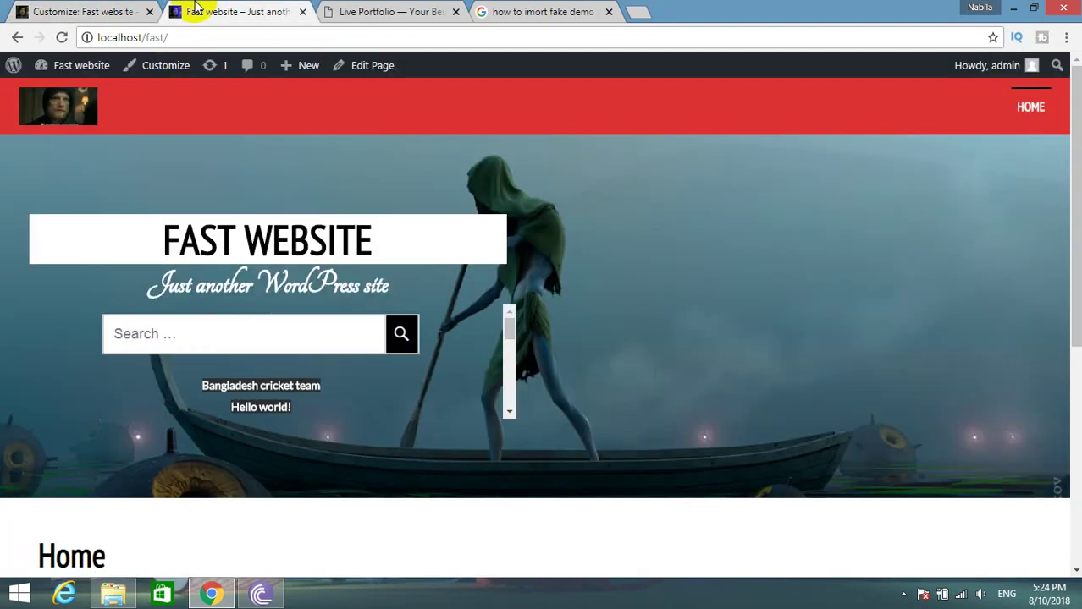
left_click(46, 97)
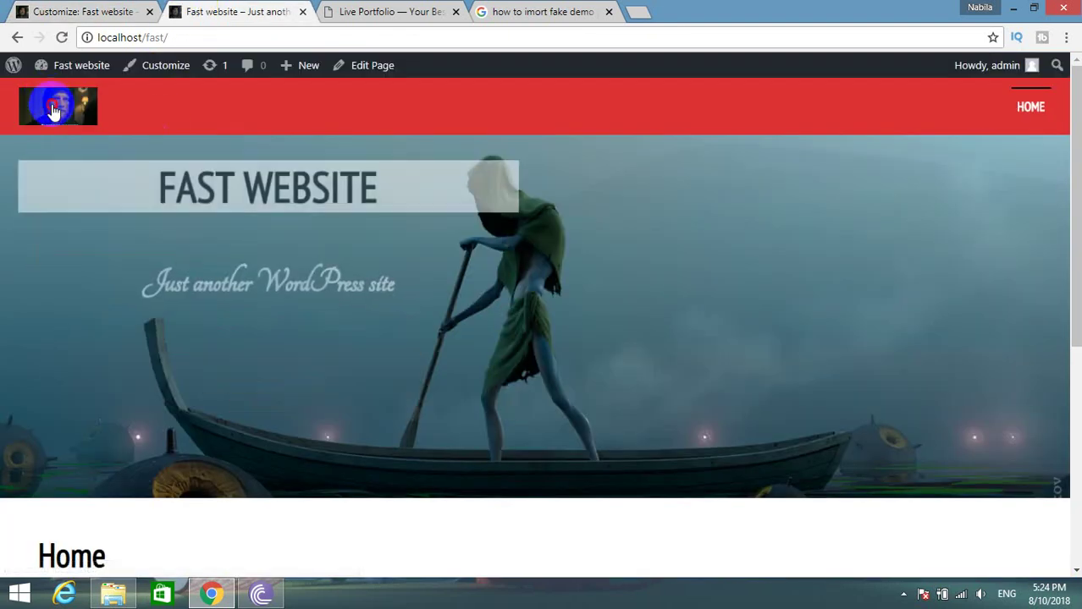
left_click(74, 11)
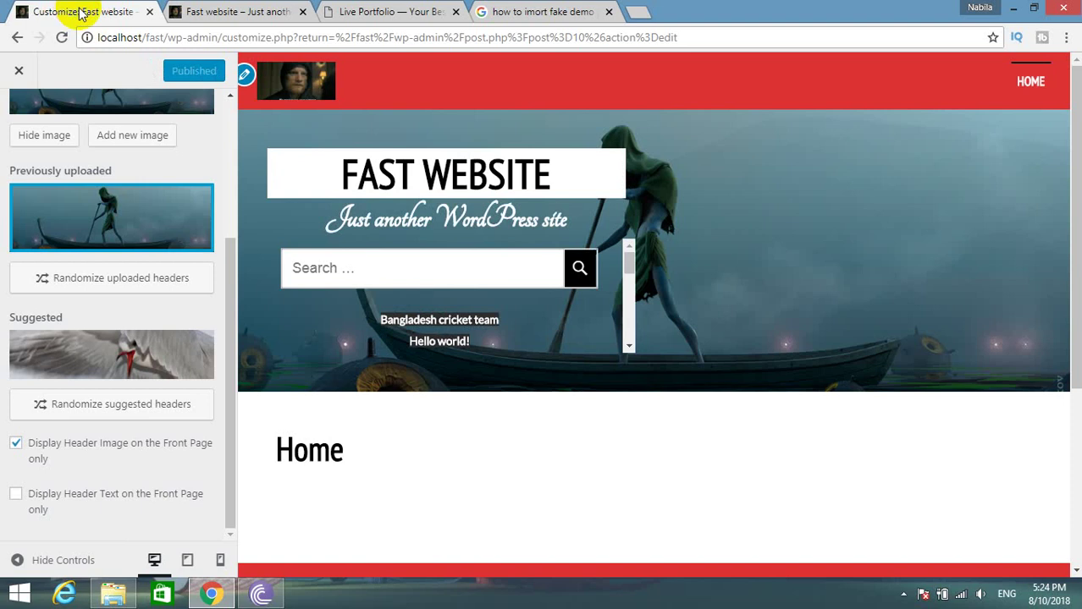
left_click(239, 8)
left_click(91, 7)
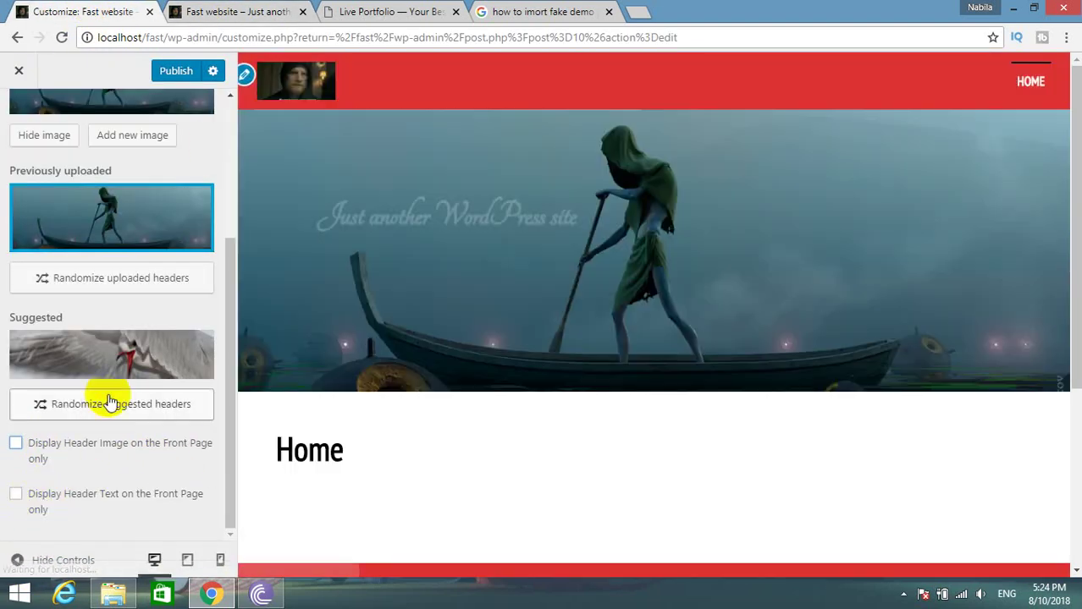
Set the header text to show on the front page only and publish the header settings.
left_click(17, 494)
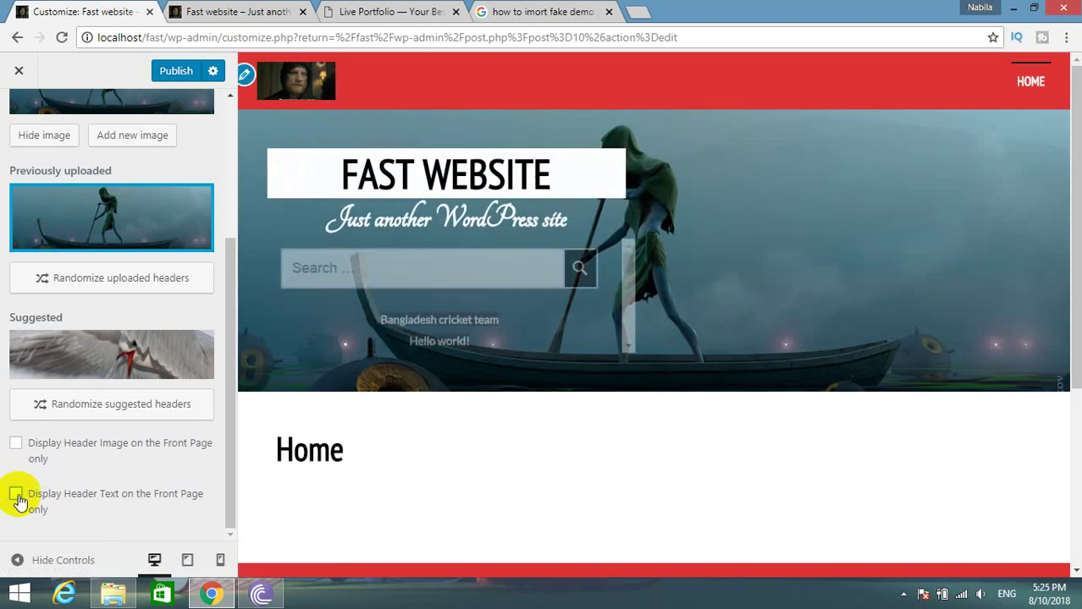
left_click(17, 495)
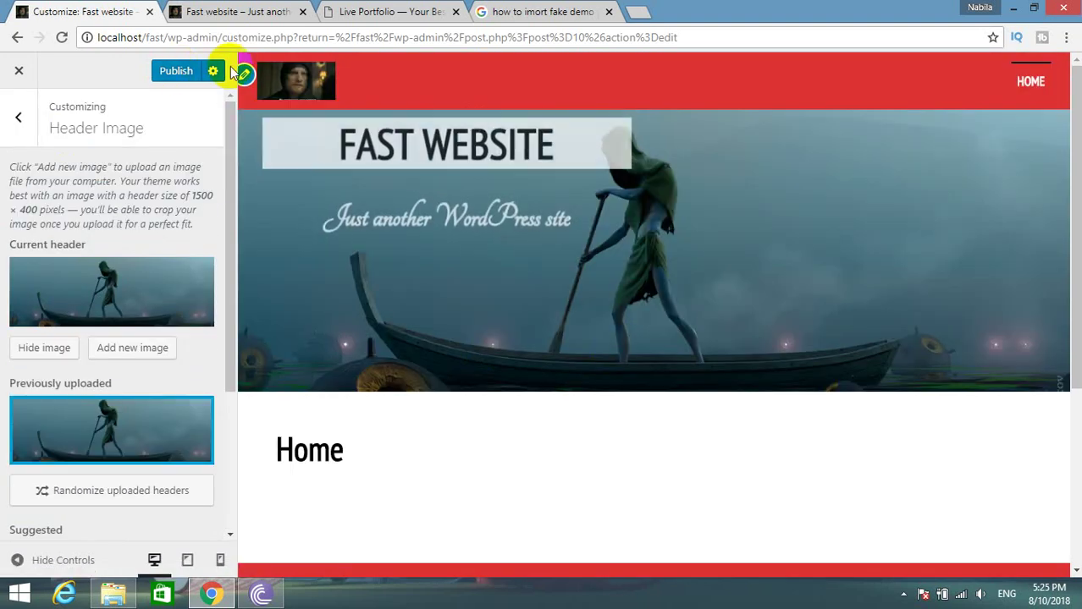
left_click(188, 74)
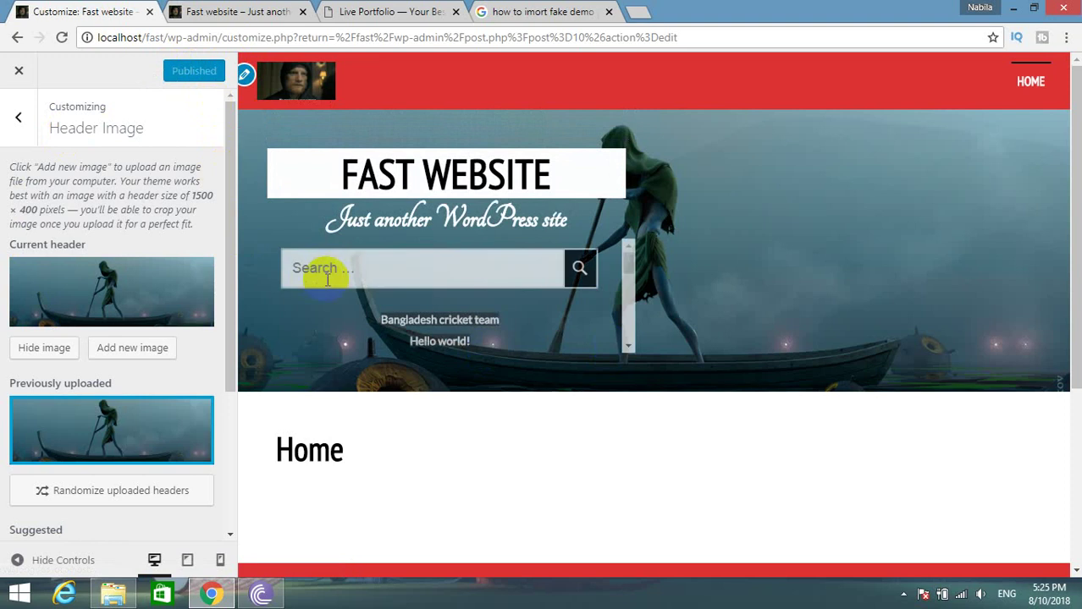
scroll(37, 479, "down", 3)
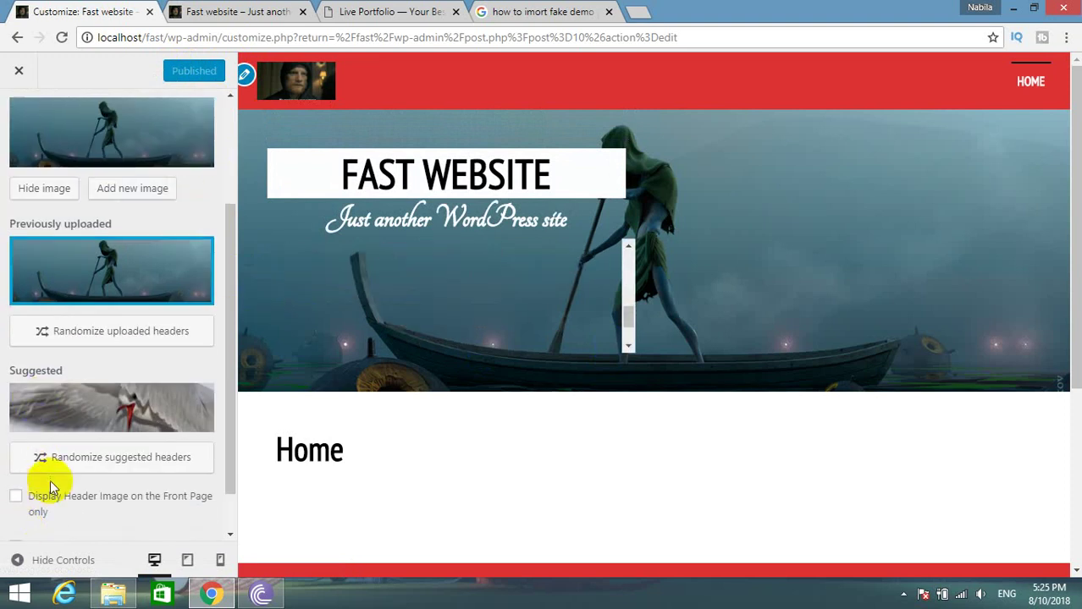
left_click(48, 500)
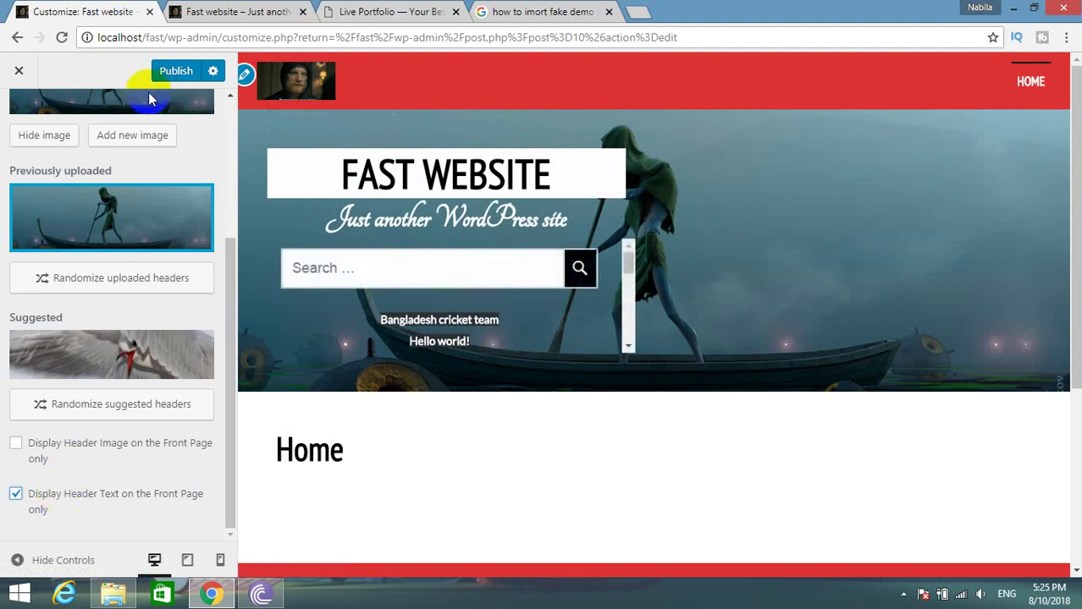
left_click(180, 71)
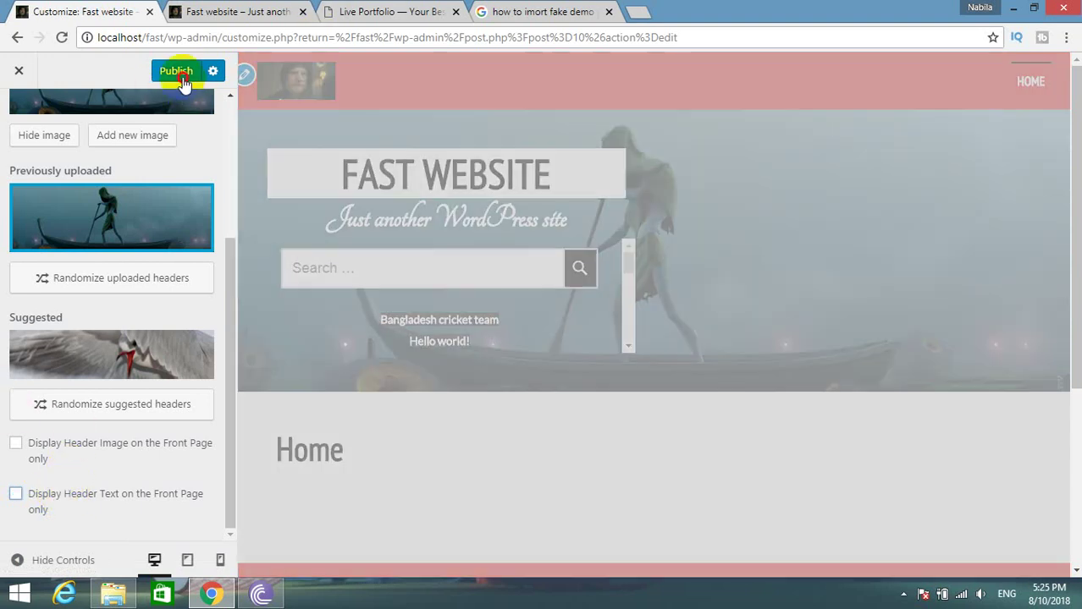
scroll(19, 208, "up", 3)
left_click(28, 110)
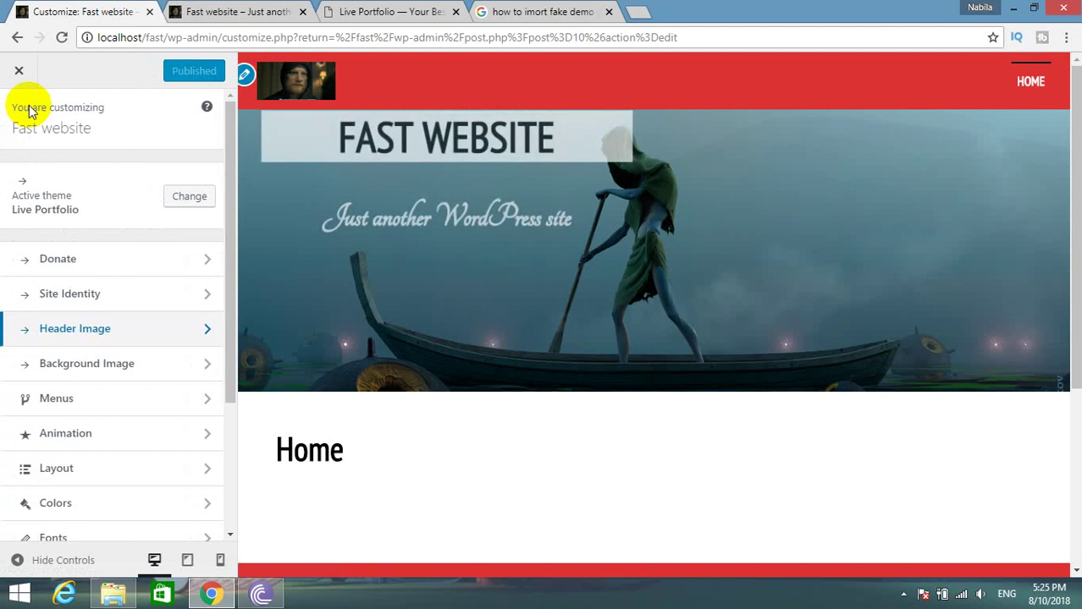
Look through the Background Image and Menus panels, then open the Animation section.
left_click(83, 375)
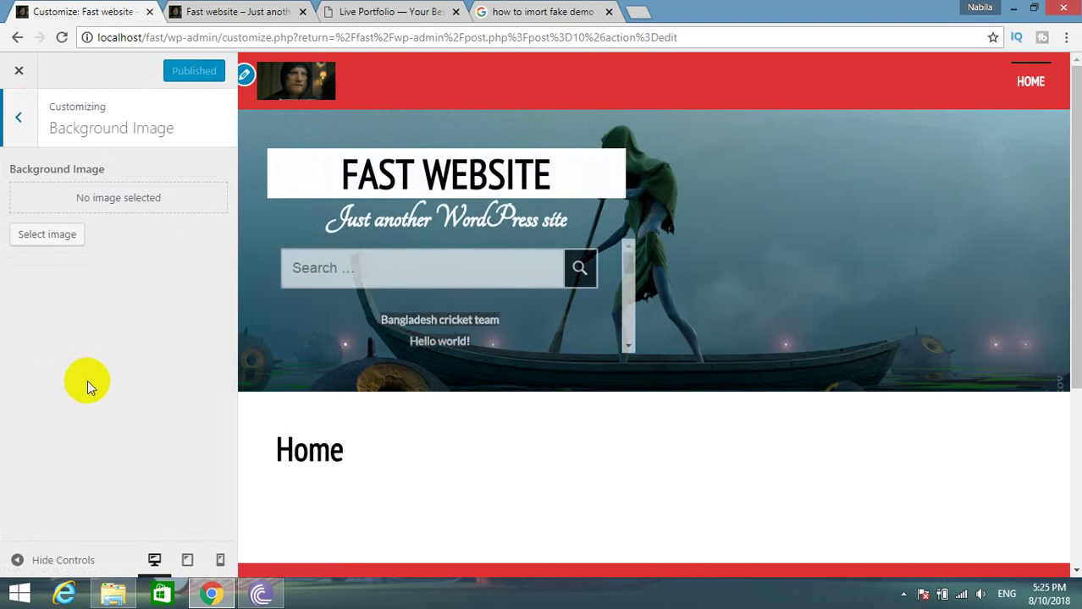
scroll(569, 383, "down", 3)
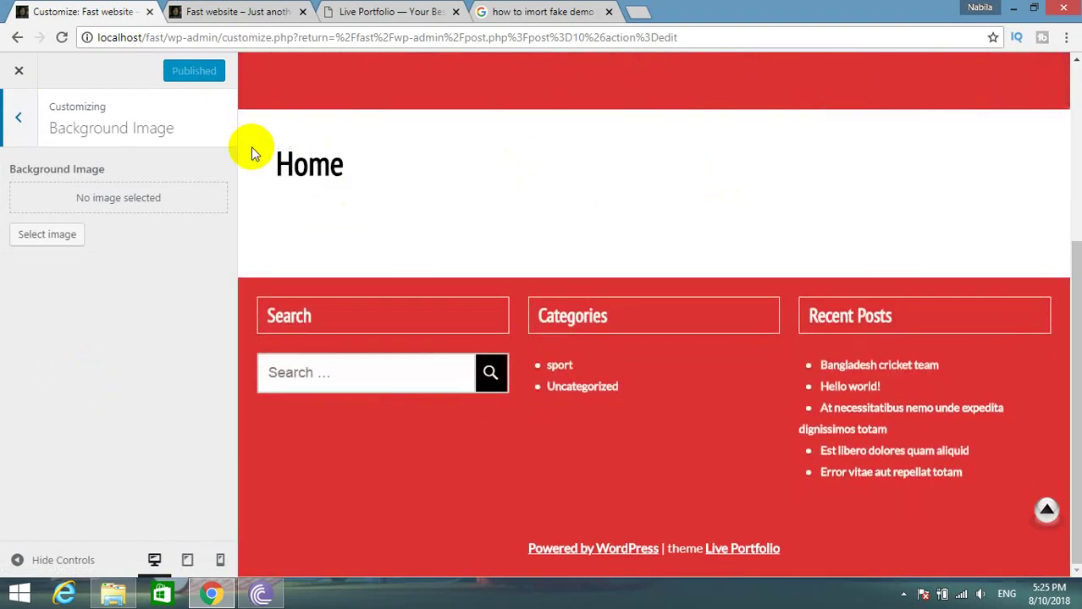
left_click(21, 119)
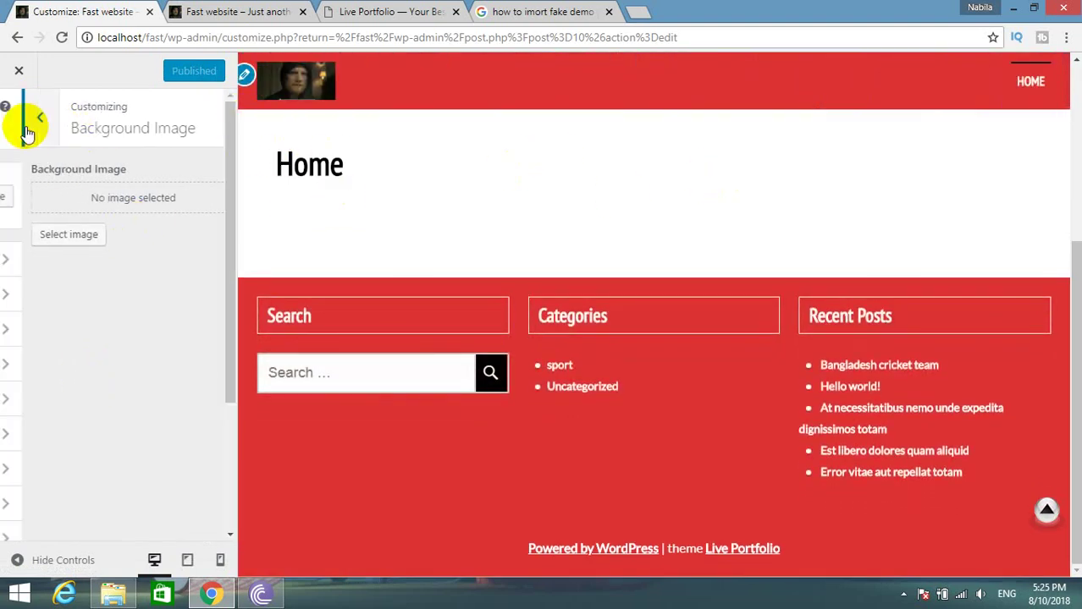
left_click(78, 401)
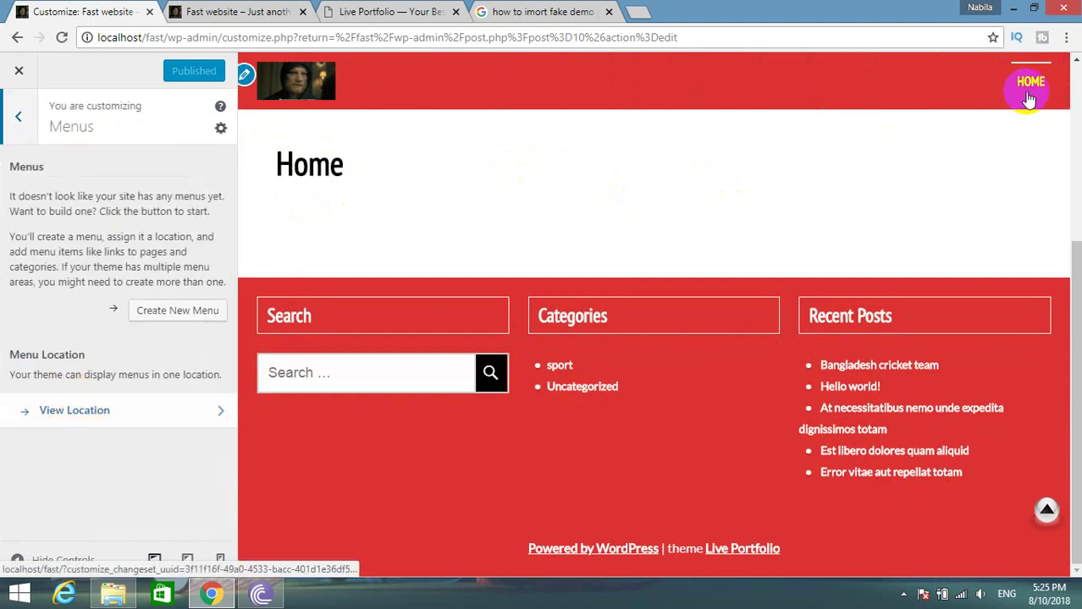
left_click(17, 119)
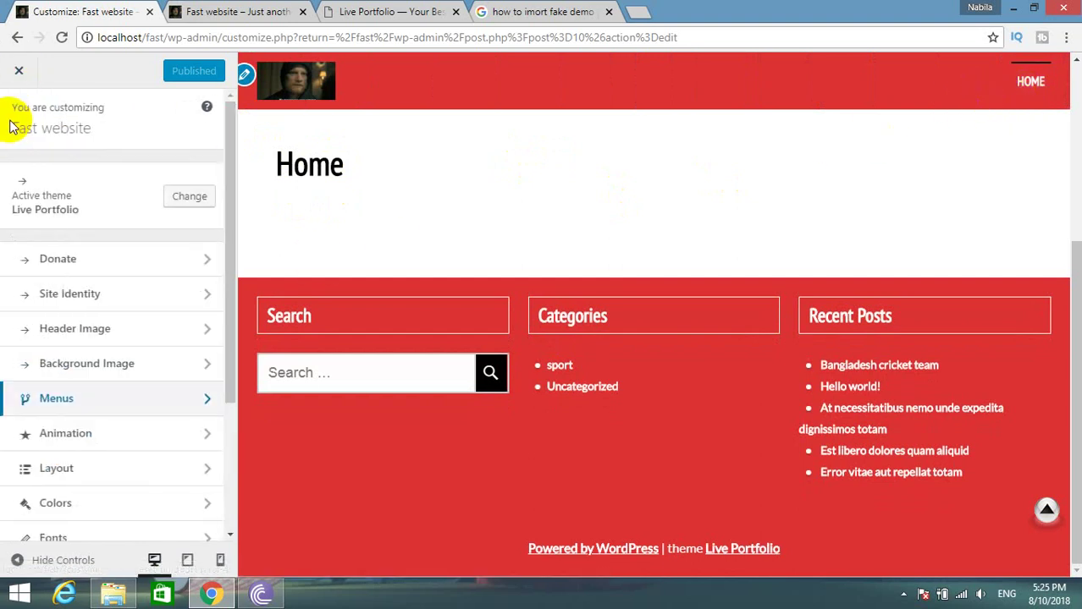
left_click(96, 433)
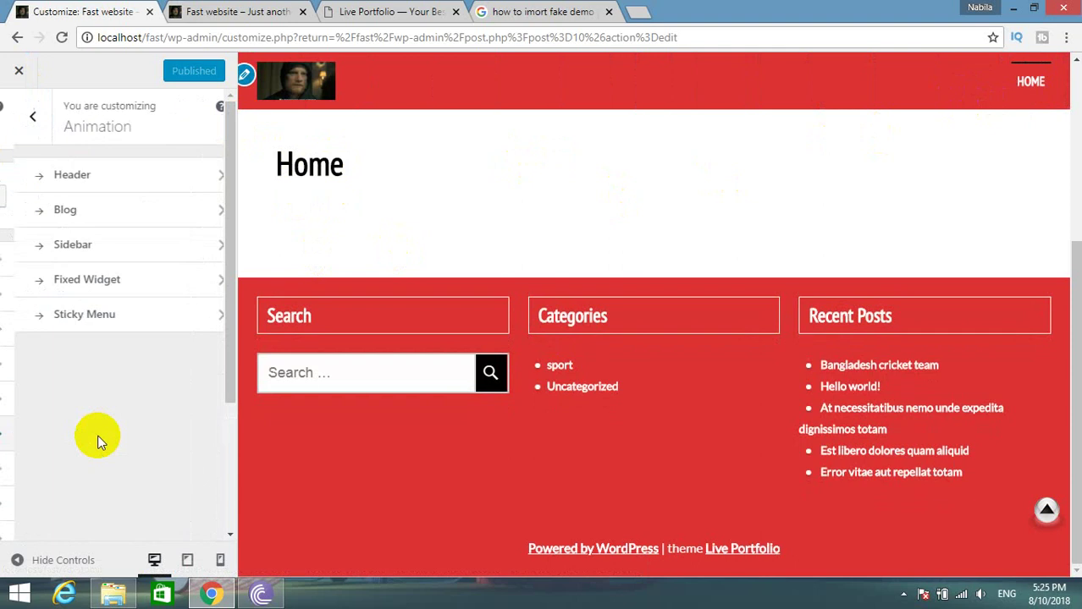
Preview the Hidden Image, Top Move and 3d Y Move header effects.
left_click(124, 181)
scroll(470, 299, "up", 4)
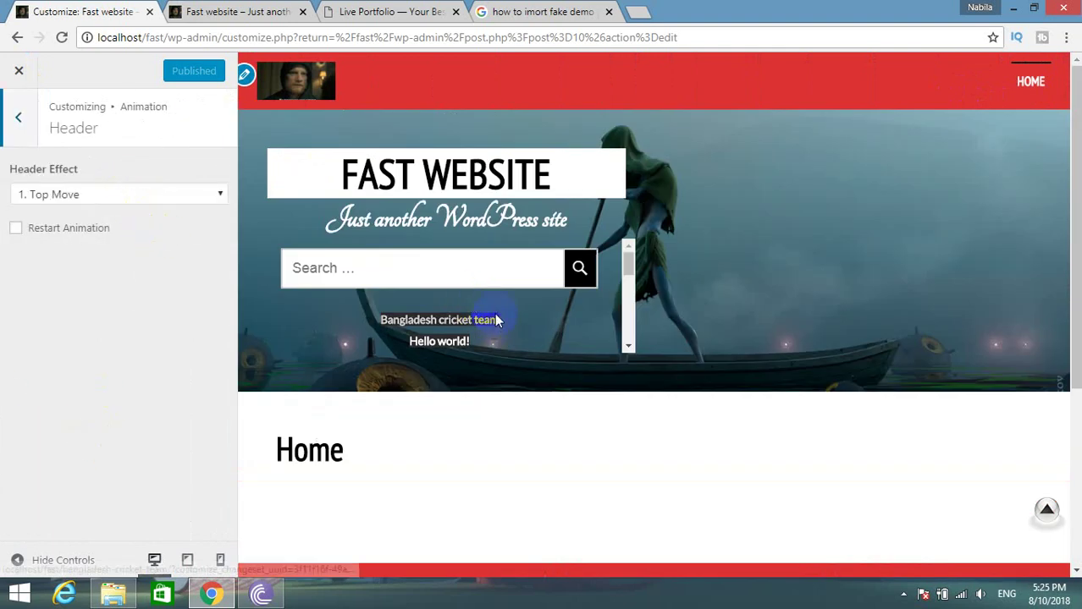
left_click(84, 193)
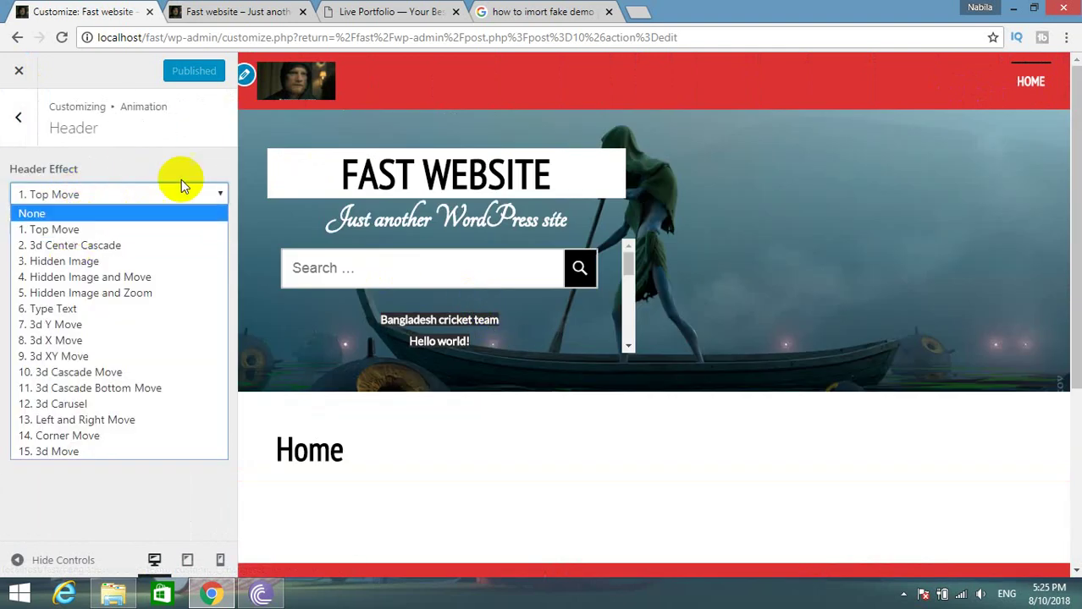
left_click(61, 265)
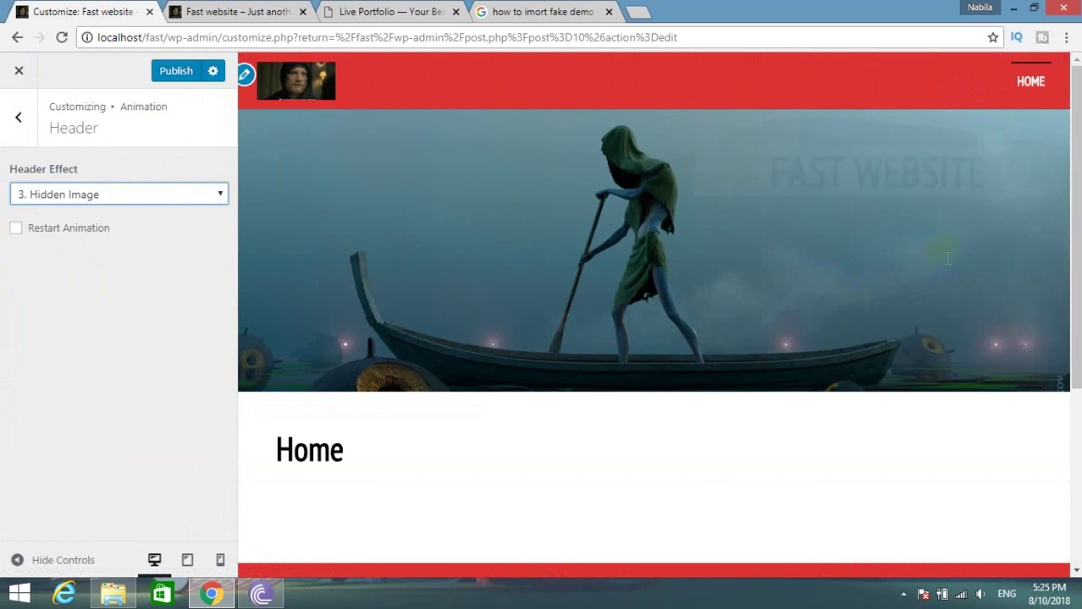
left_click(106, 192)
left_click(56, 231)
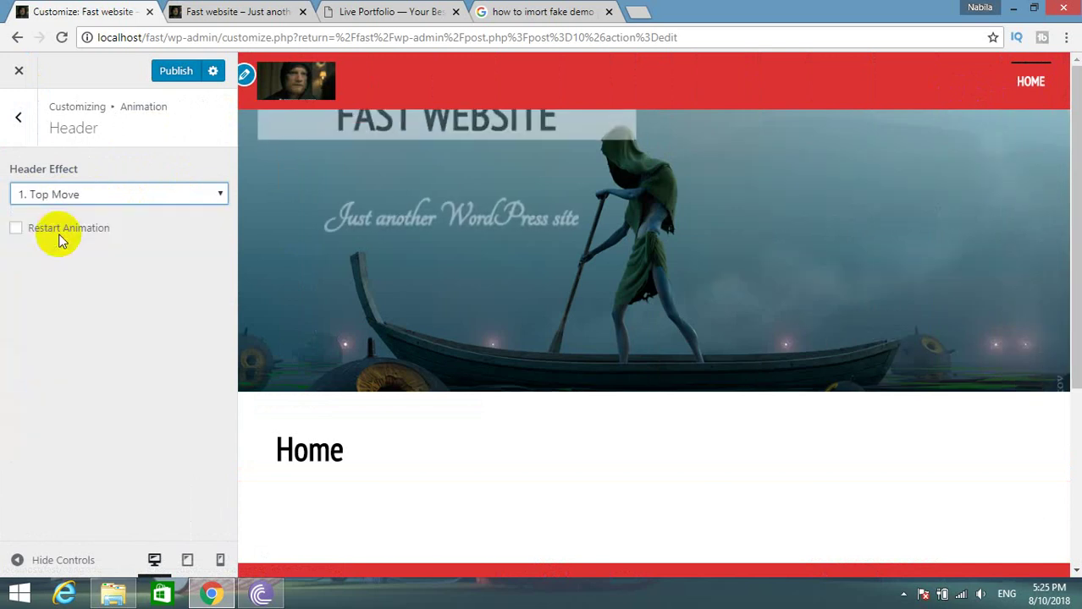
left_click(82, 196)
left_click(54, 263)
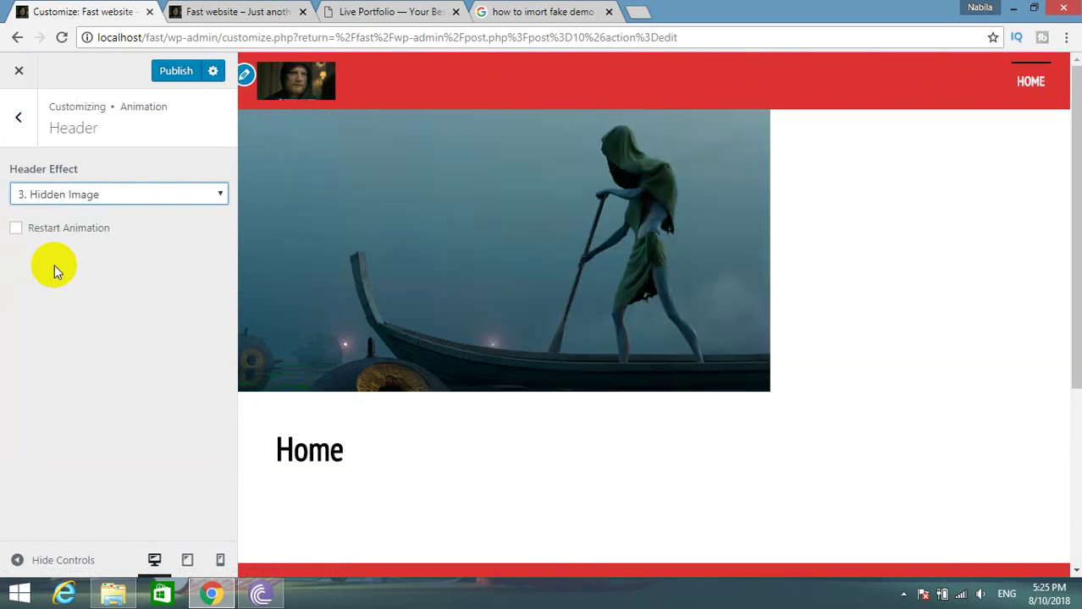
left_click(66, 200)
left_click(56, 324)
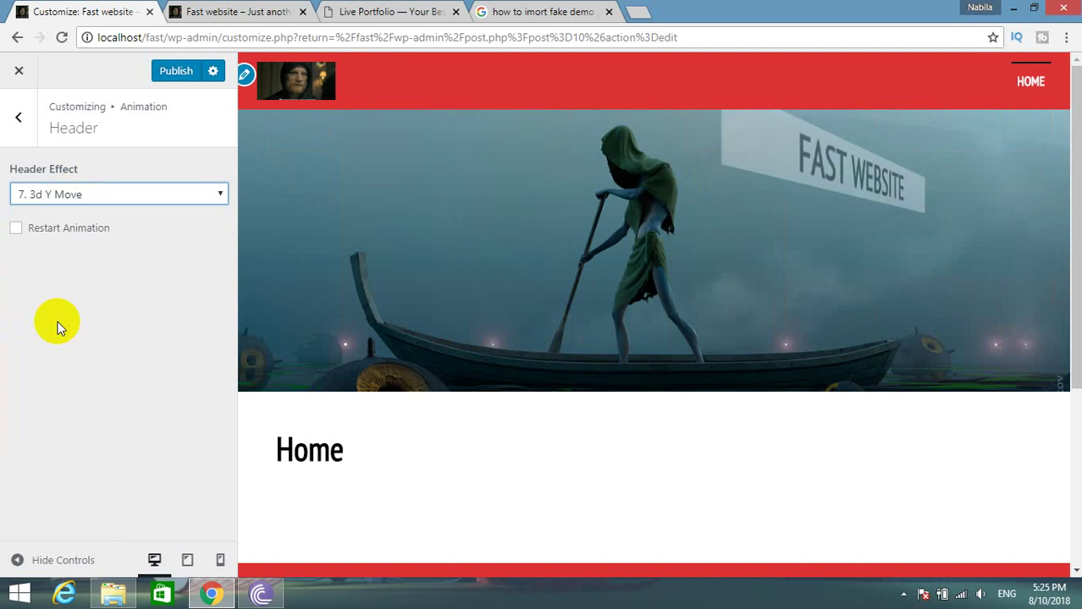
Preview the 3d Cascade Move, 3d Carusel and 3d Move header effects, replaying the animation.
left_click(133, 207)
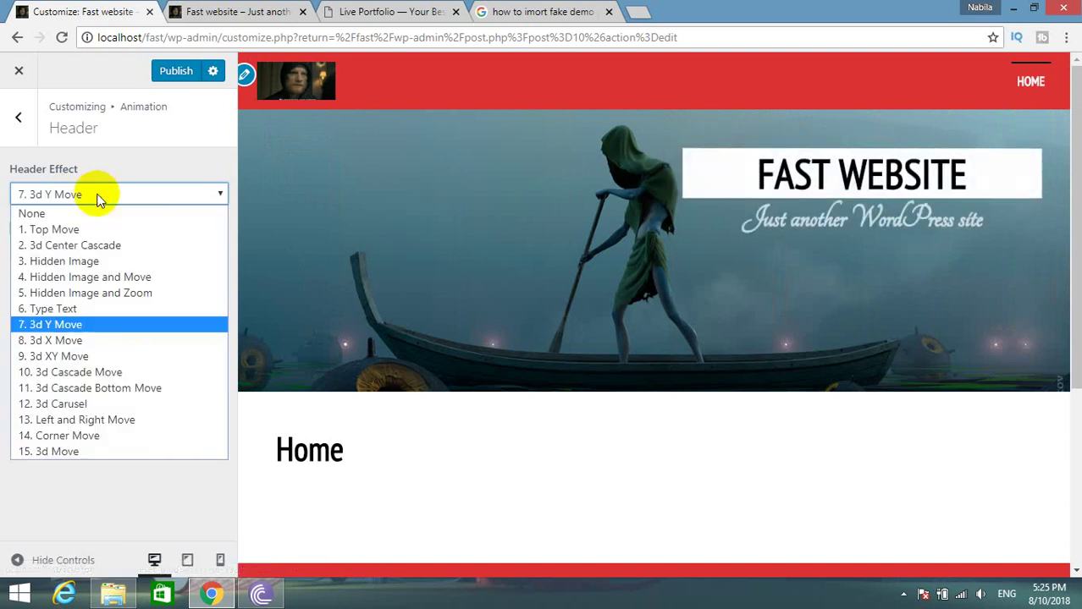
left_click(78, 373)
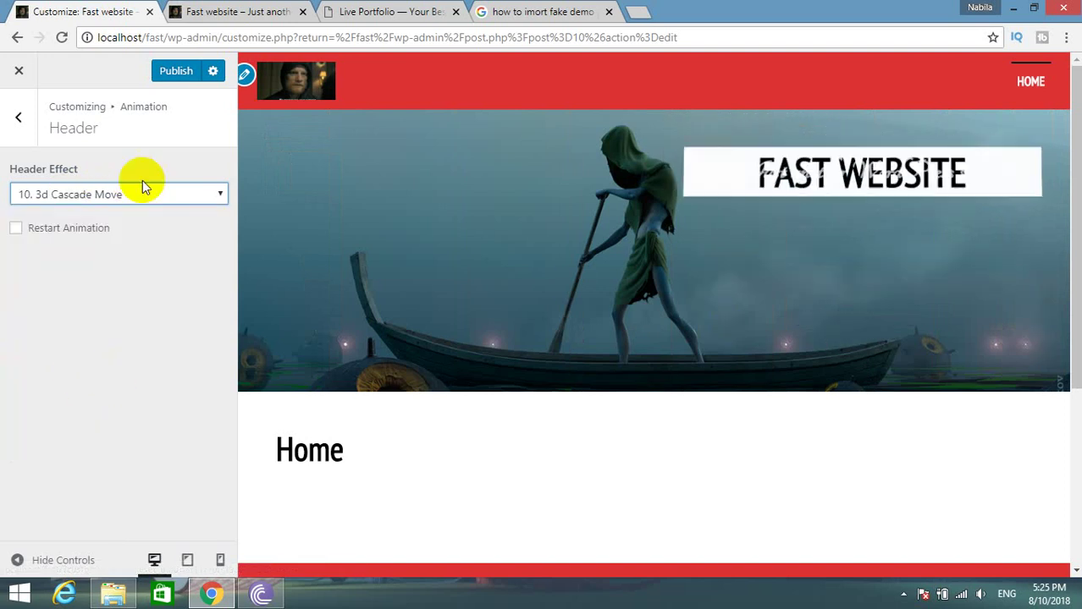
left_click(145, 188)
left_click(62, 402)
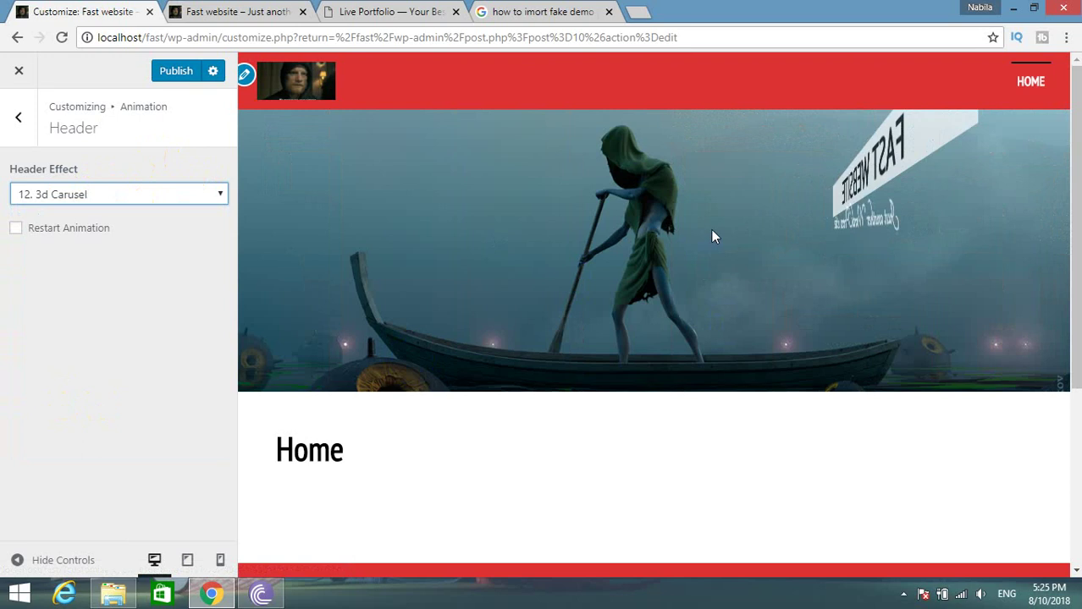
left_click(102, 198)
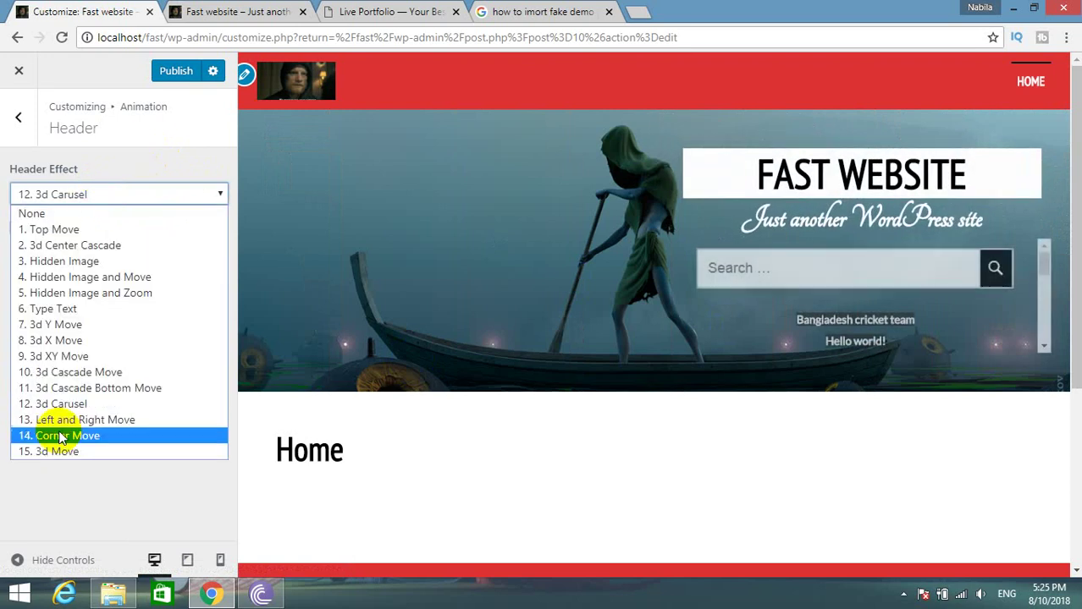
left_click(49, 449)
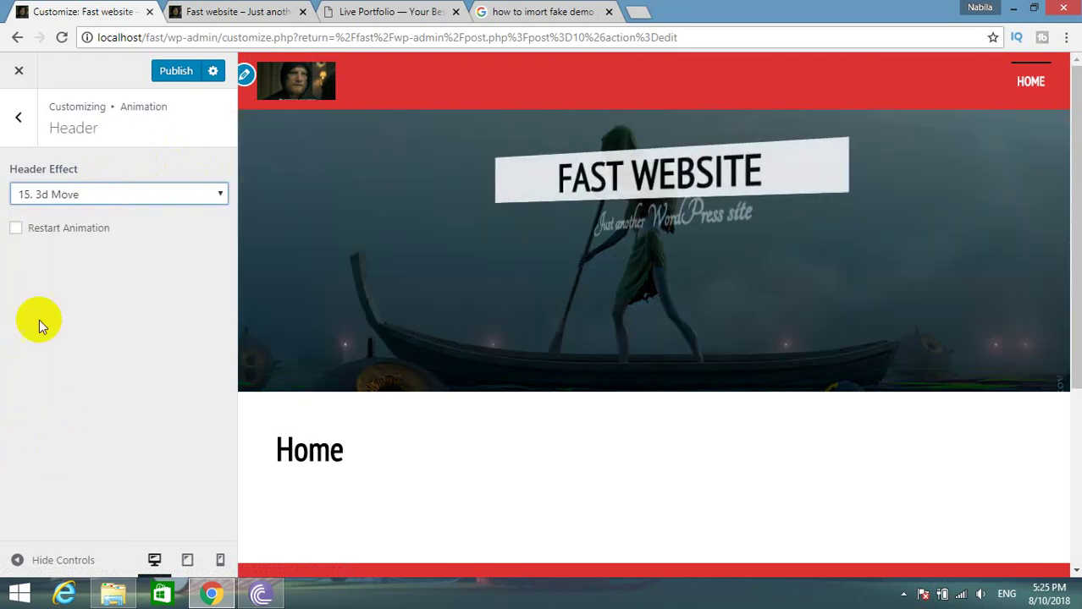
left_click(37, 235)
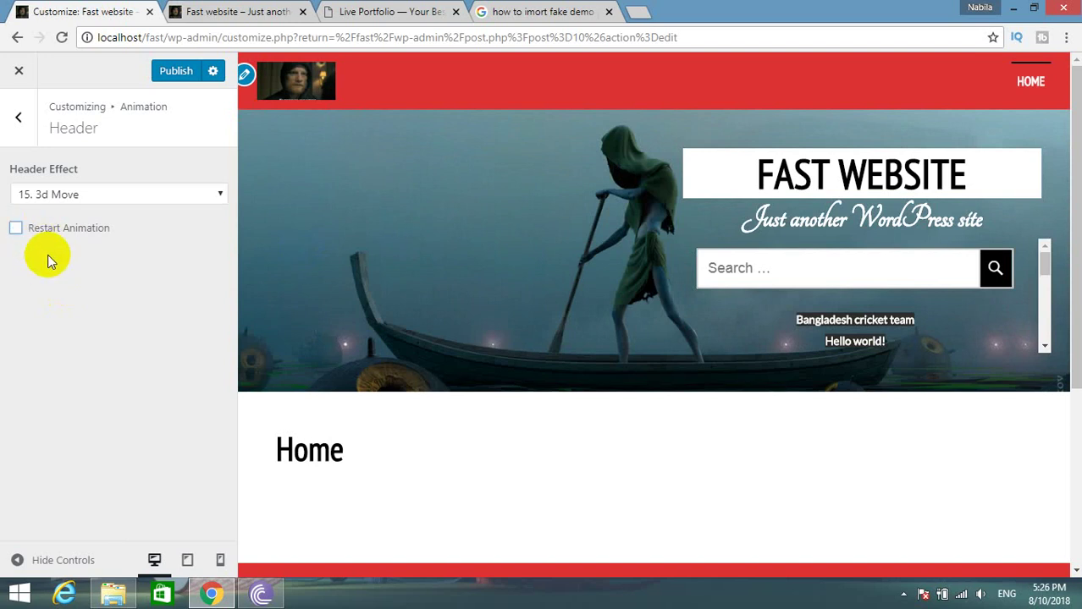
Settle on the 7. 3d Y Move header effect and publish it.
left_click(72, 186)
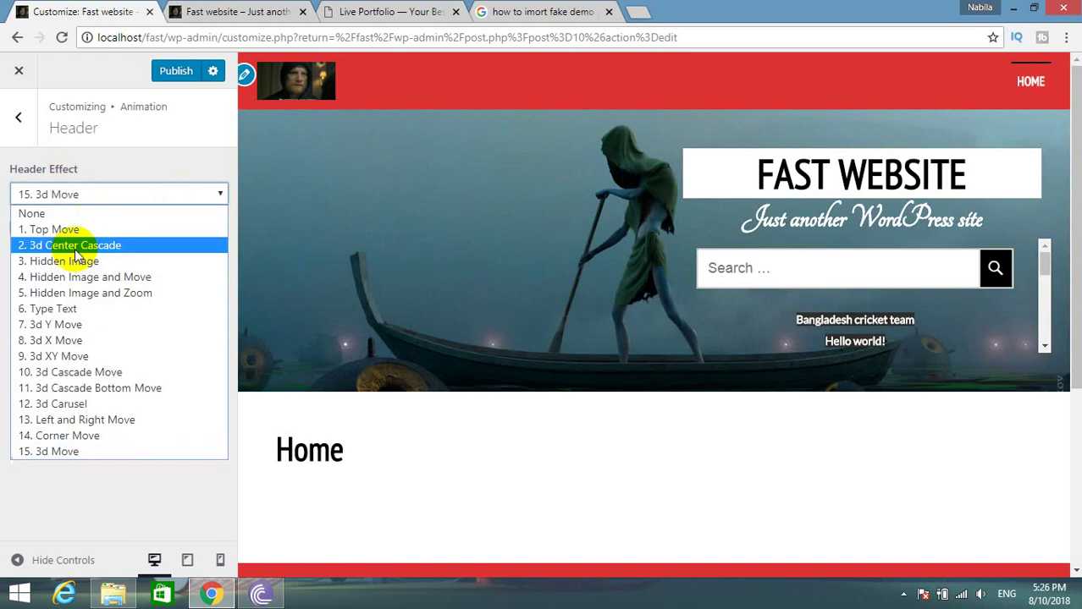
left_click(72, 249)
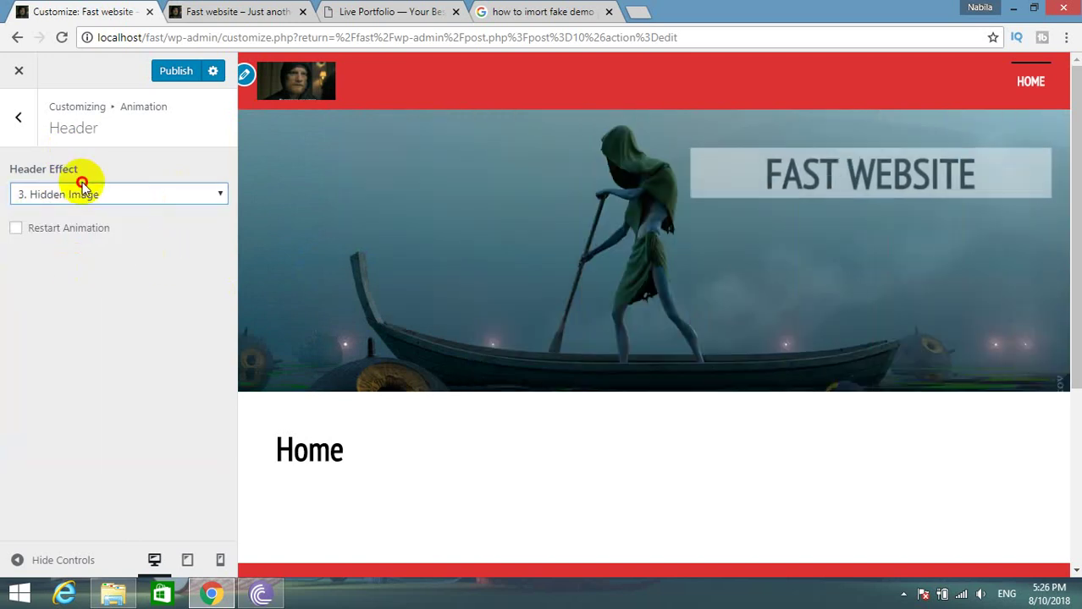
left_click(80, 201)
left_click(89, 326)
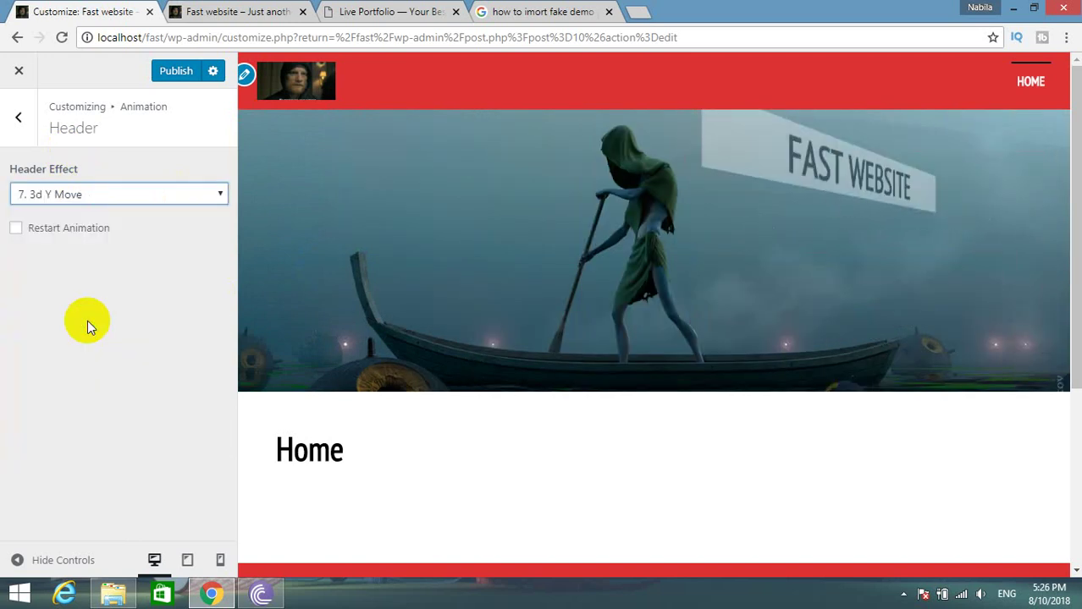
left_click(167, 77)
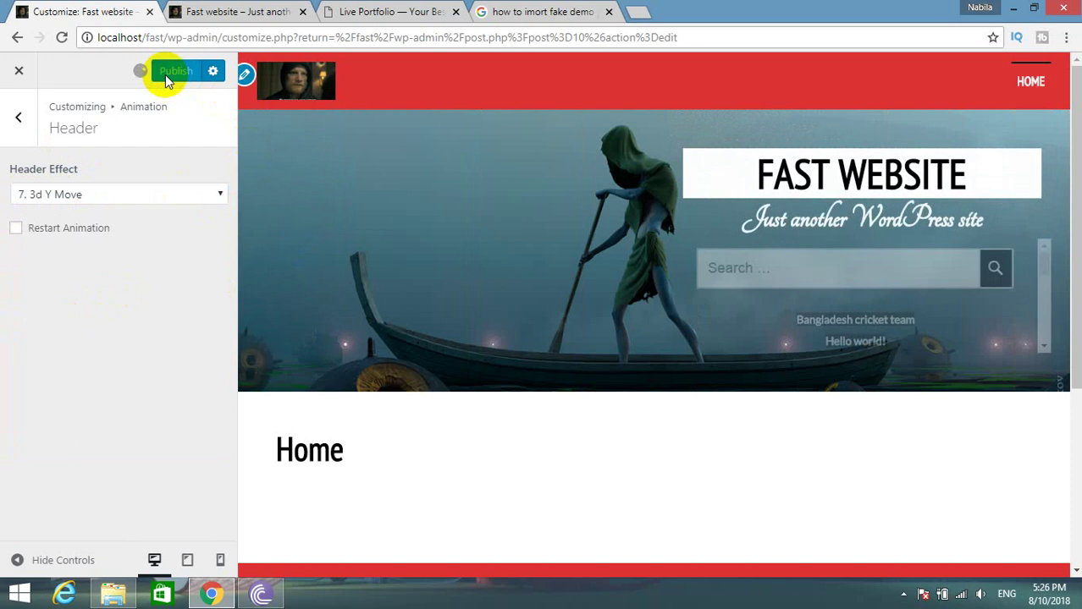
left_click(23, 127)
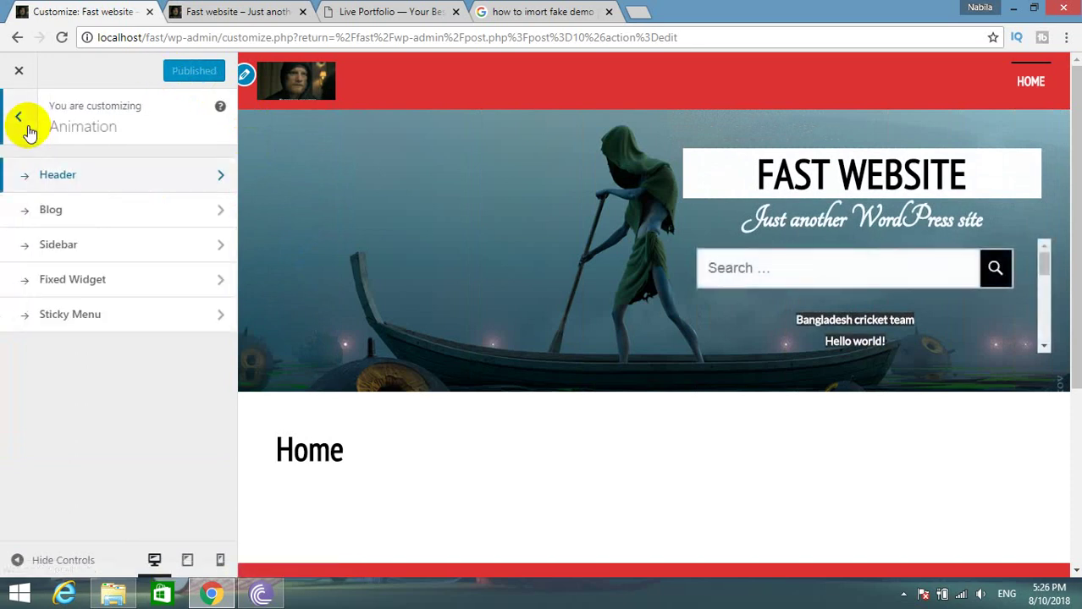
Check the Blog animation effect list and leave it unchanged.
left_click(80, 218)
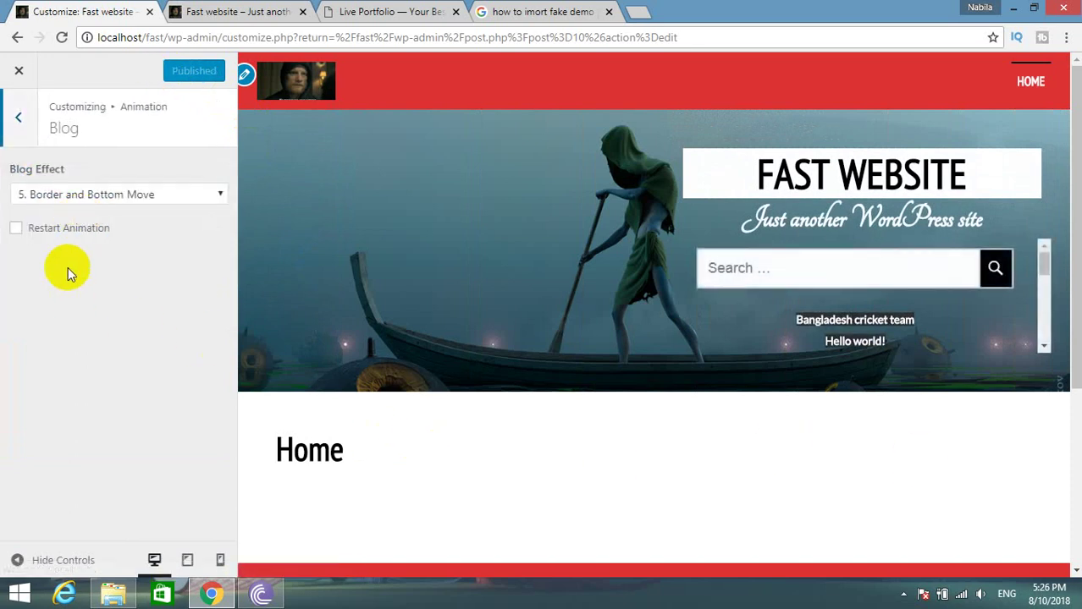
left_click(102, 193)
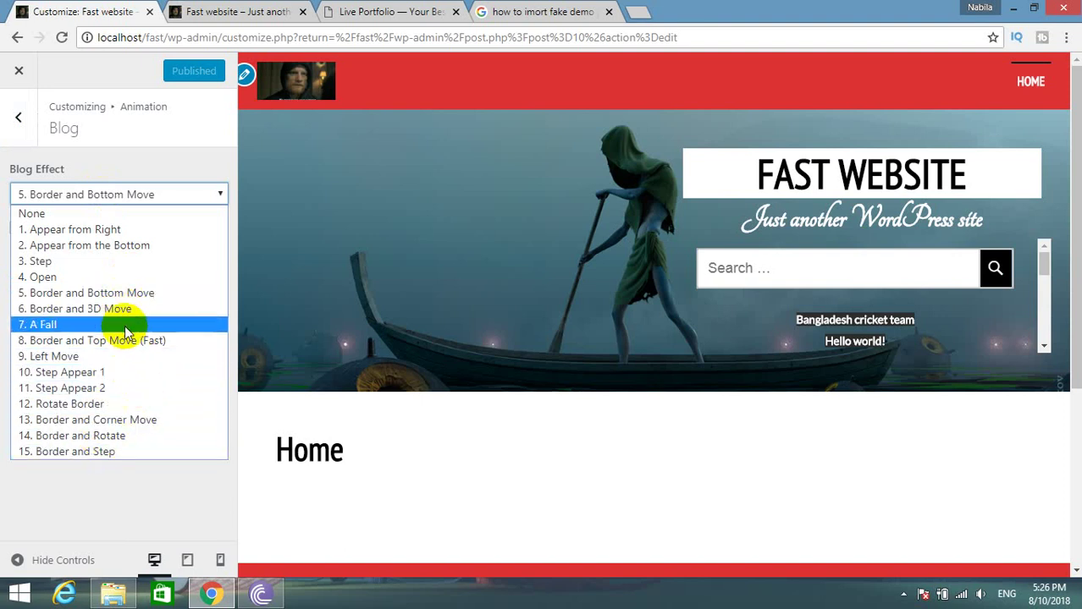
left_click(6, 259)
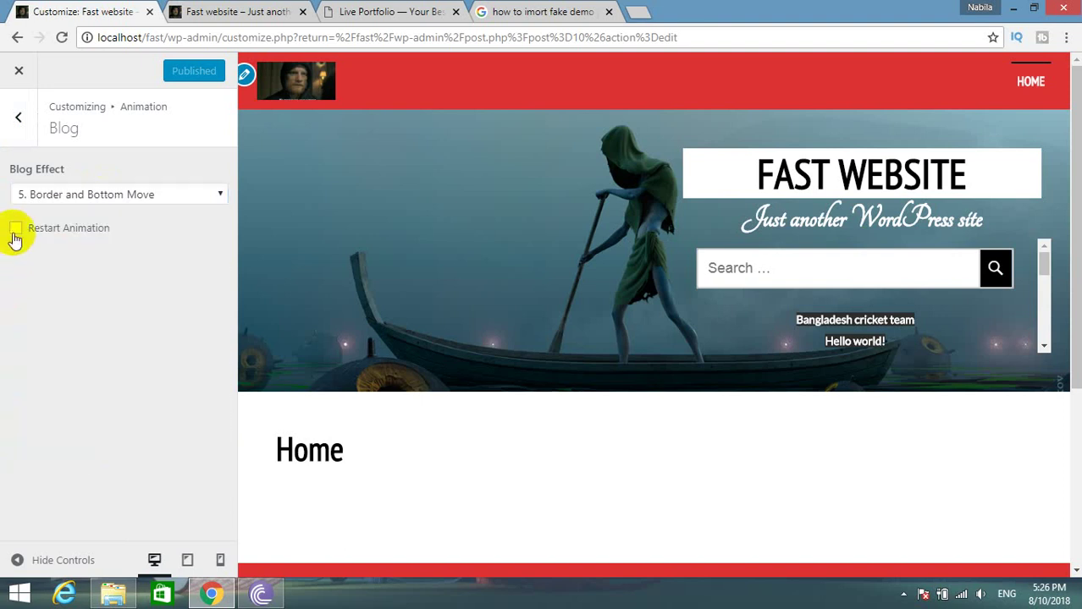
left_click(19, 119)
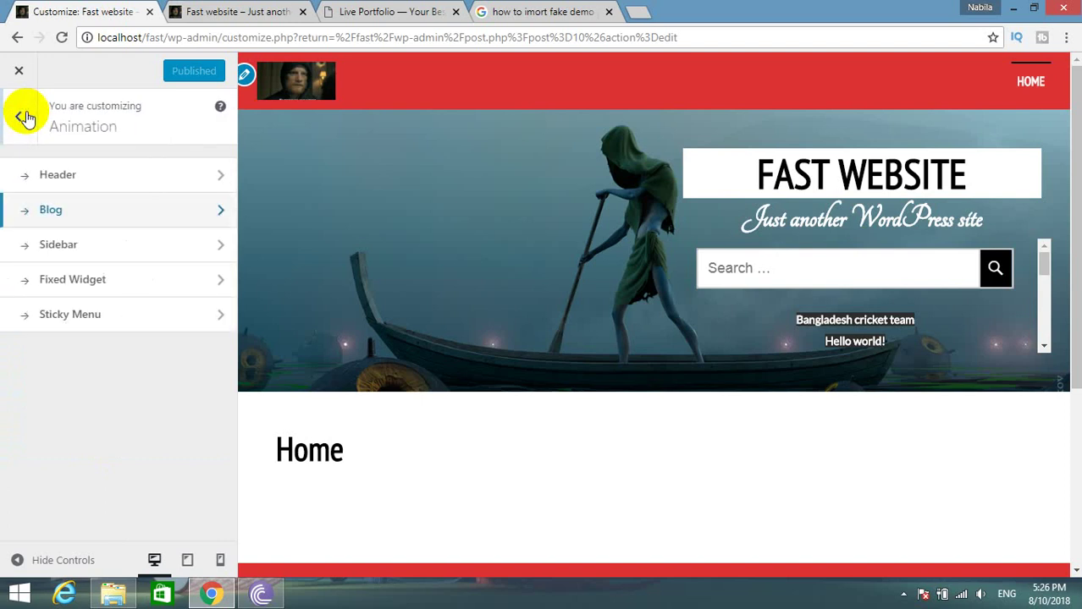
After trying Off, Left Side Move and Top and Bottom Move, set the sidebar effect to 12. Left and Top Move.
left_click(79, 246)
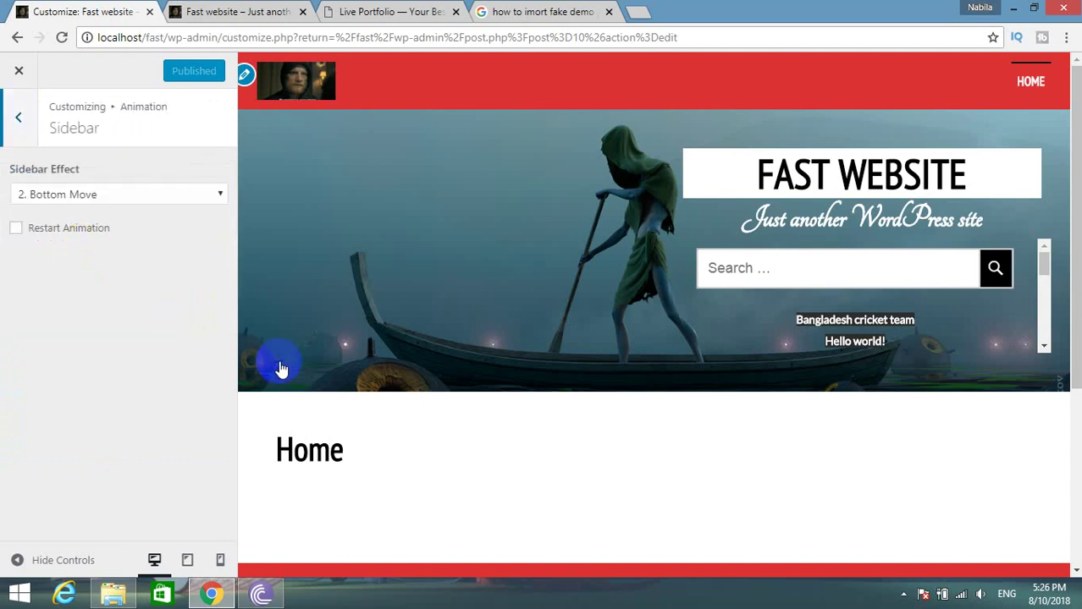
scroll(575, 435, "down", 5)
left_click(86, 192)
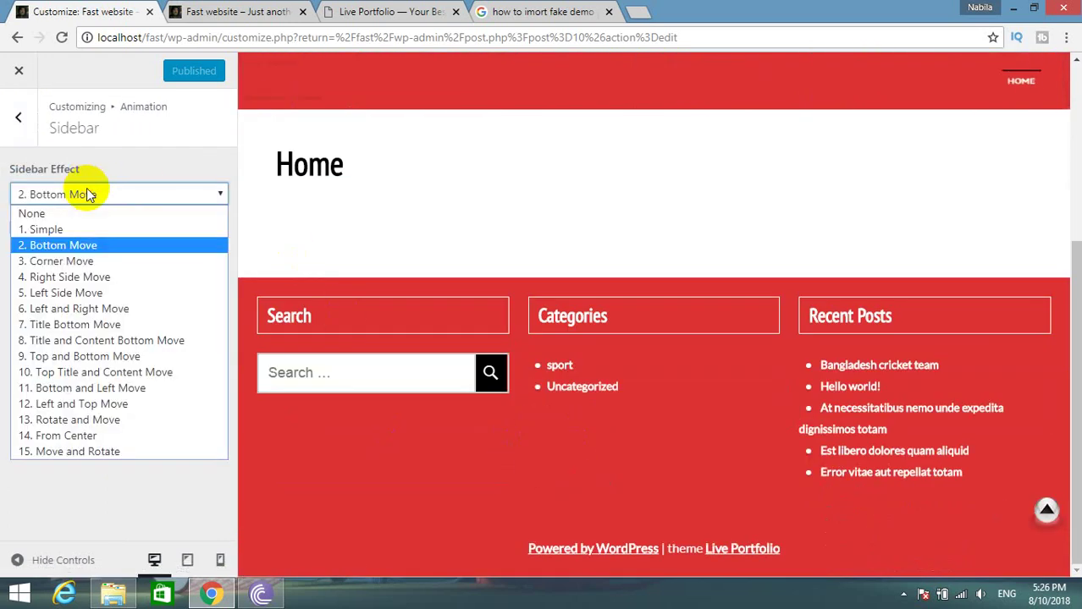
left_click(76, 213)
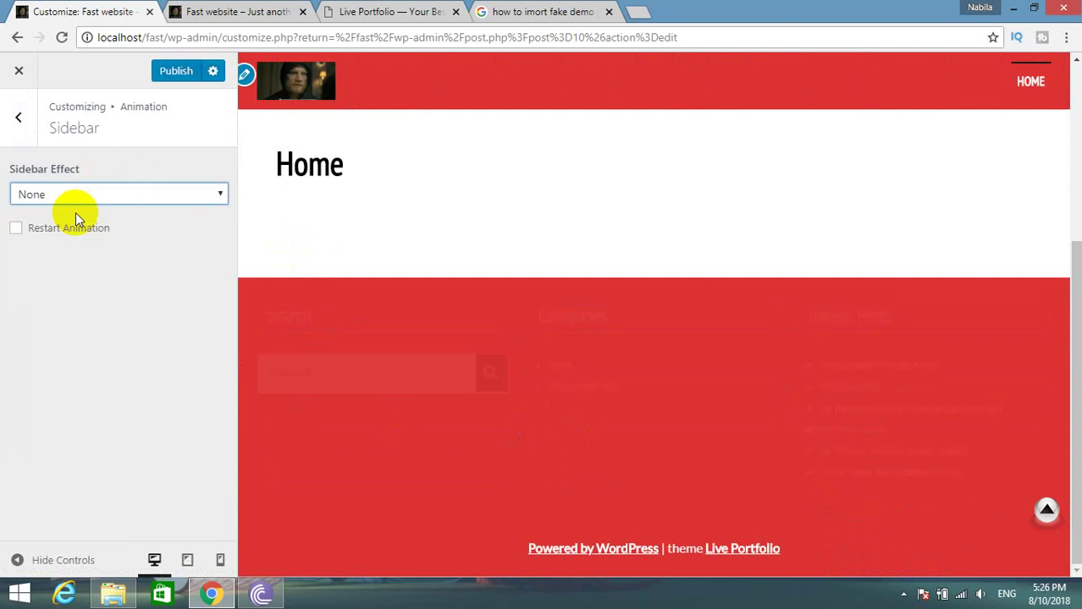
left_click(86, 192)
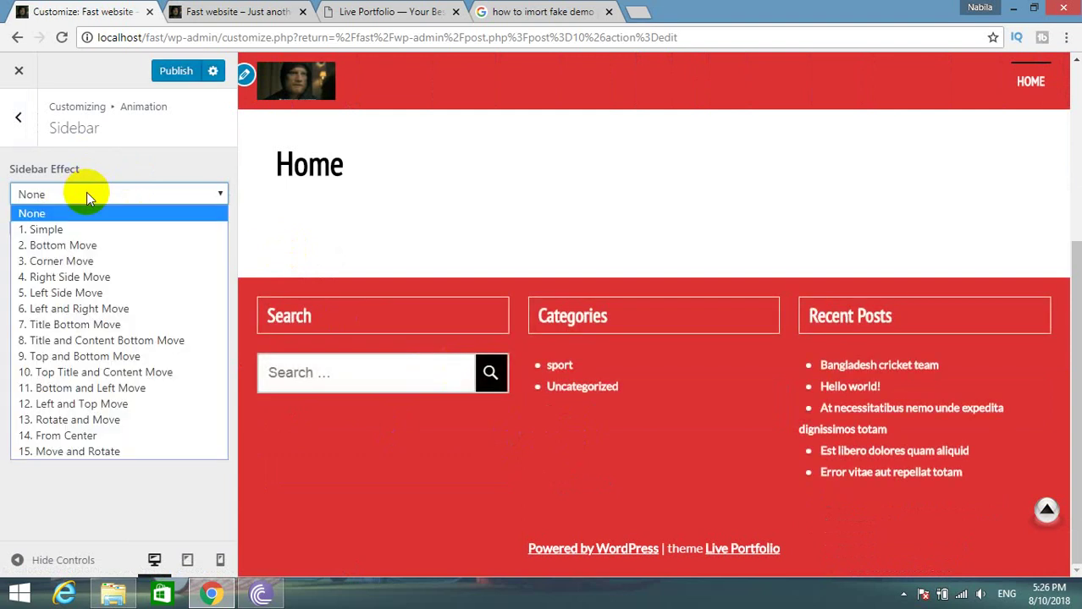
left_click(85, 286)
left_click(72, 190)
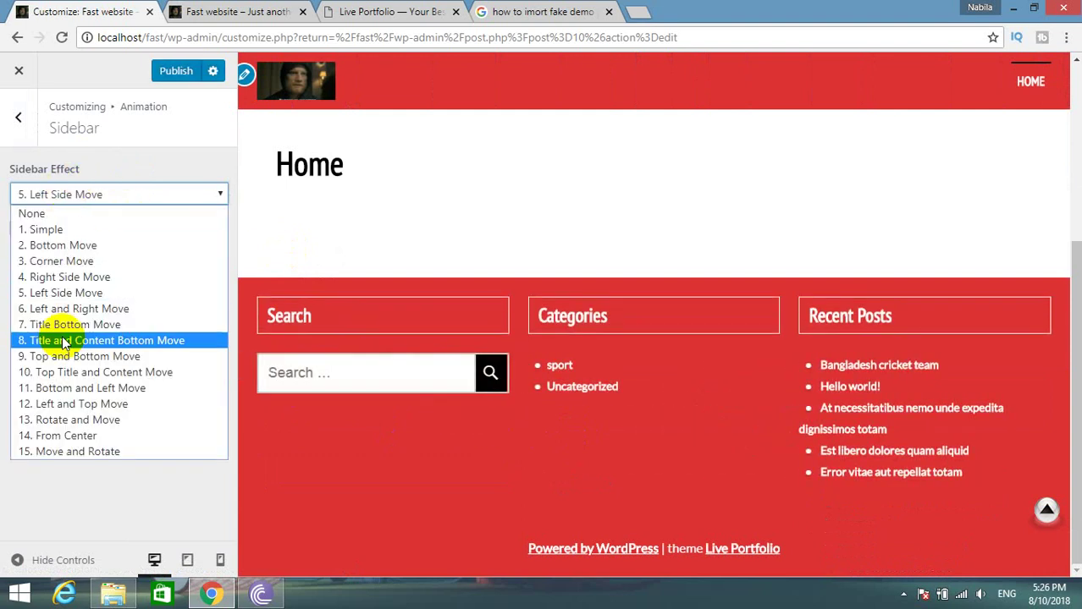
left_click(61, 359)
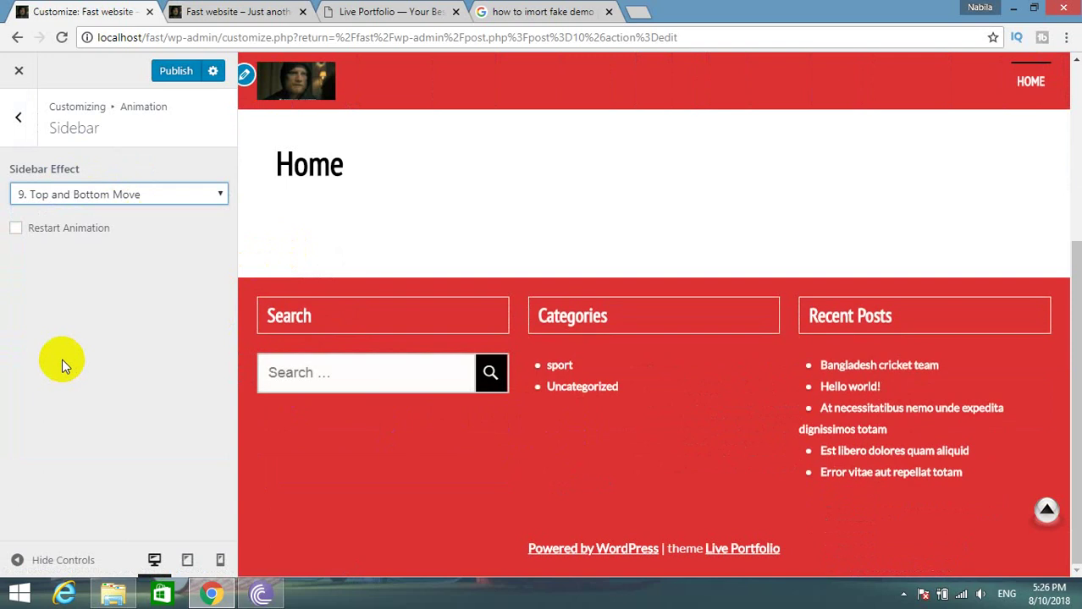
left_click(102, 191)
left_click(97, 402)
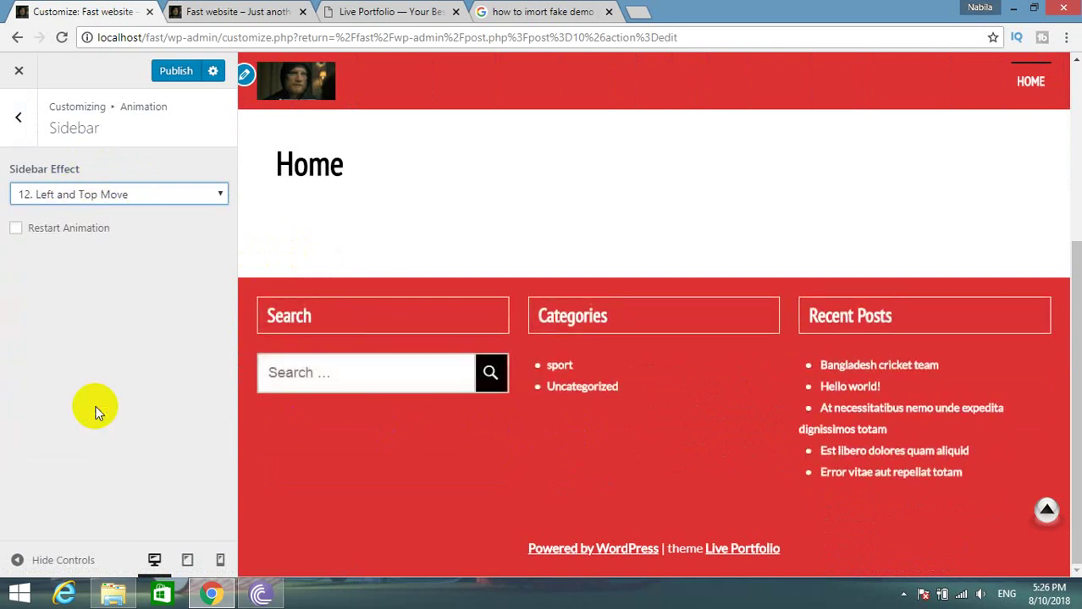
View the Fixed Widget settings, then move on to the Sticky Menu settings.
left_click(18, 118)
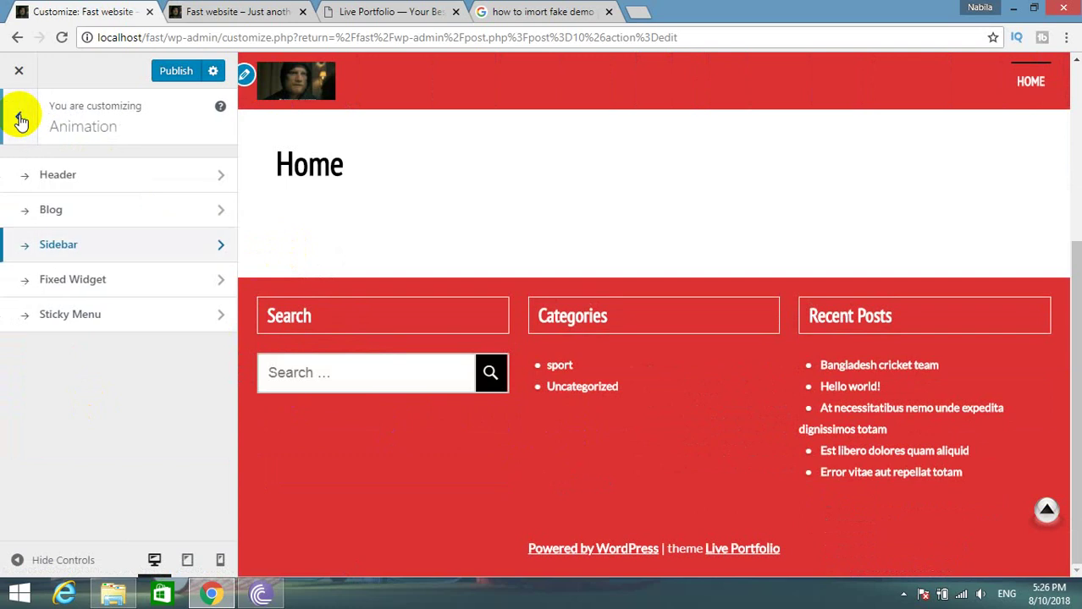
left_click(54, 285)
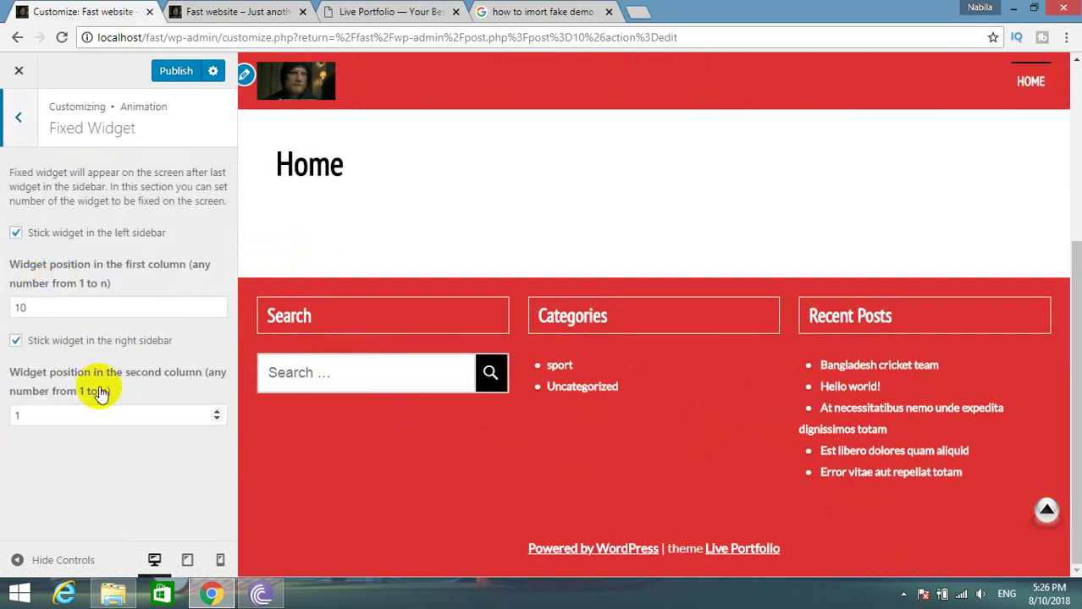
scroll(914, 308, "up", 3)
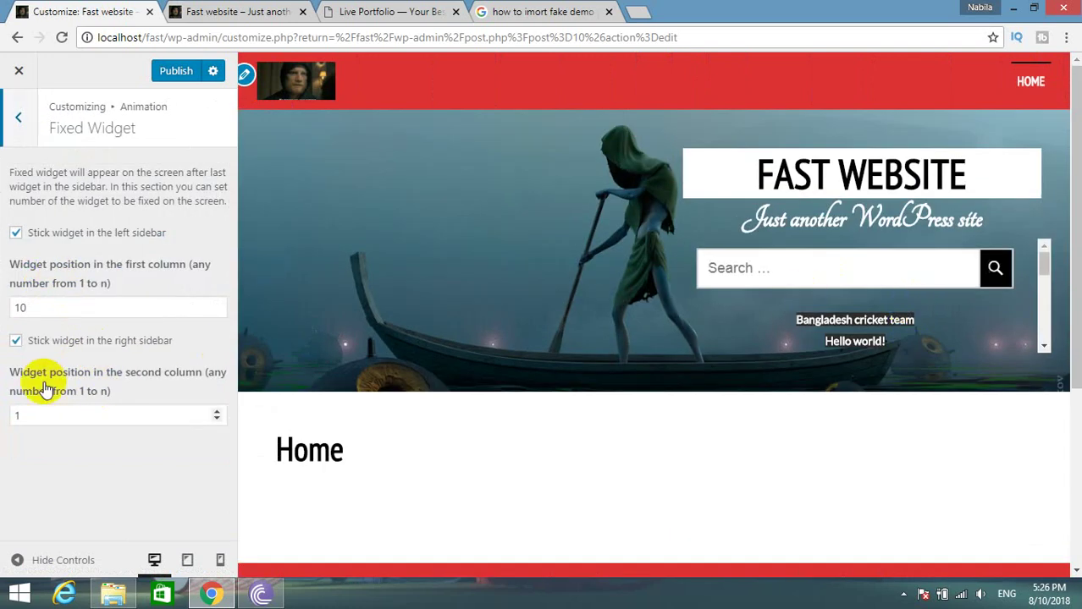
left_click(17, 117)
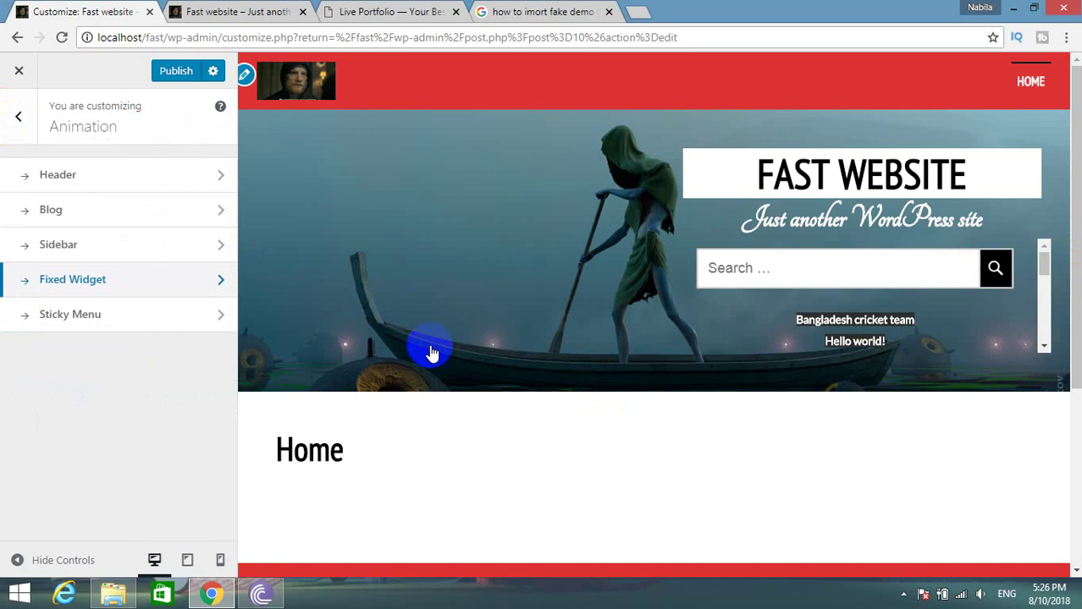
left_click(84, 333)
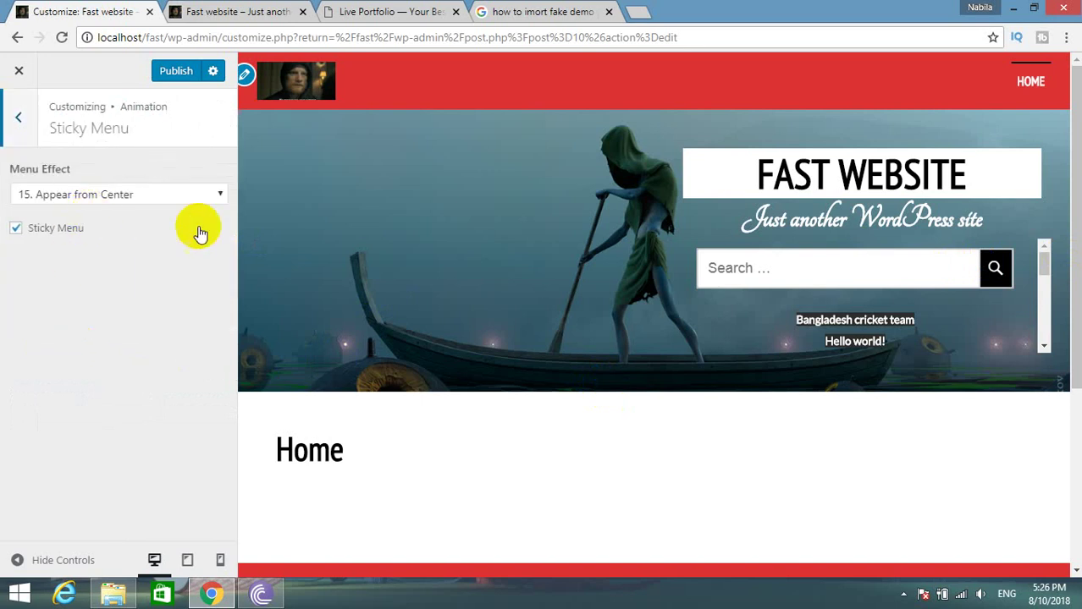
Set the Menu Effect to 7. Appear and Move and re-enable the Sticky Menu option.
scroll(603, 319, "down", 3)
left_click(133, 194)
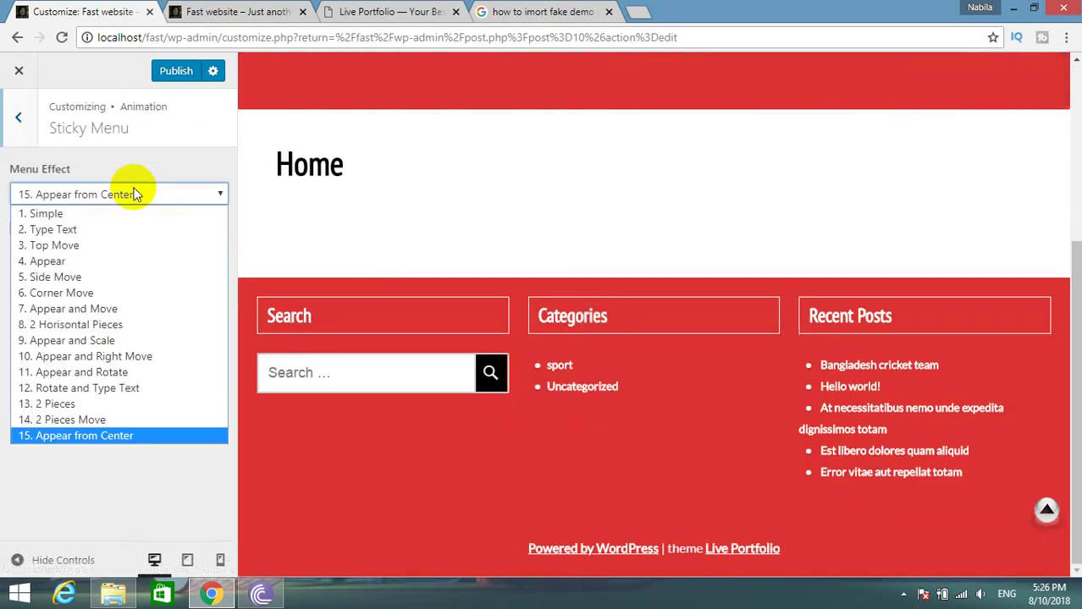
left_click(100, 306)
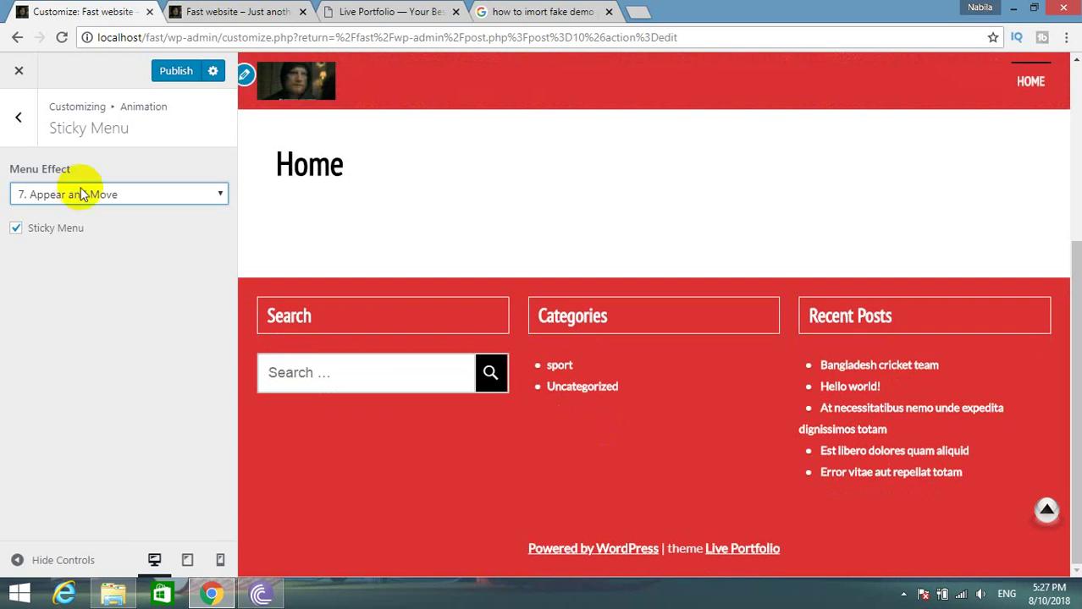
left_click(17, 117)
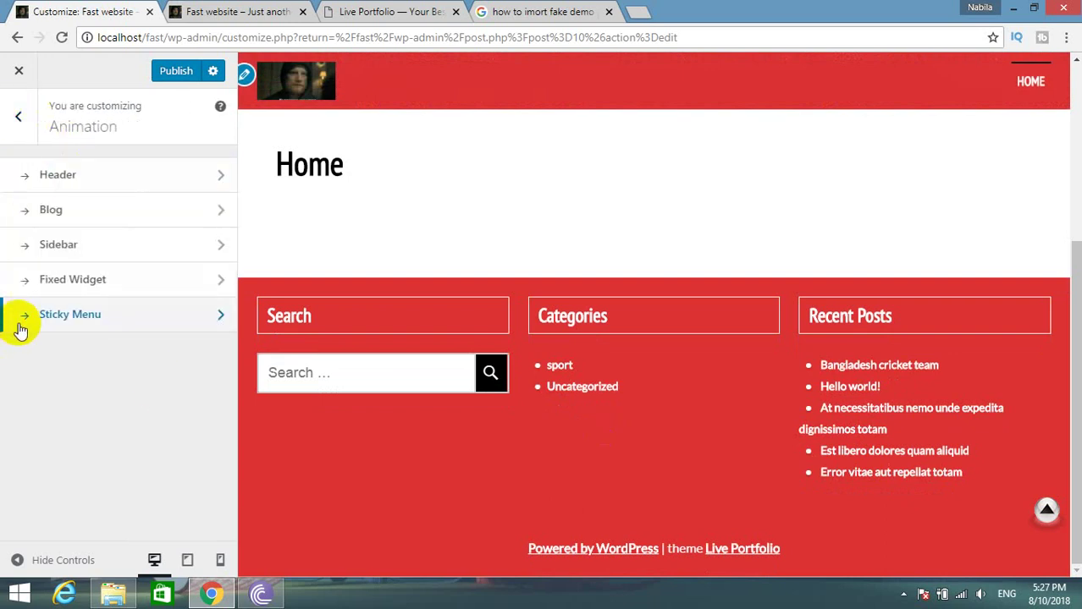
left_click(21, 329)
left_click(53, 229)
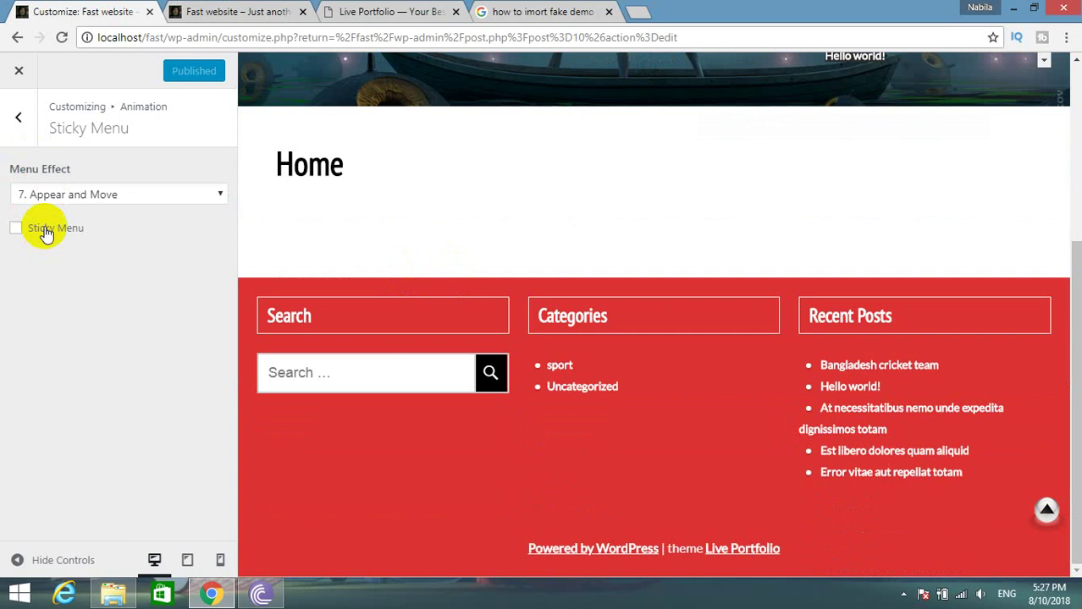
left_click(46, 230)
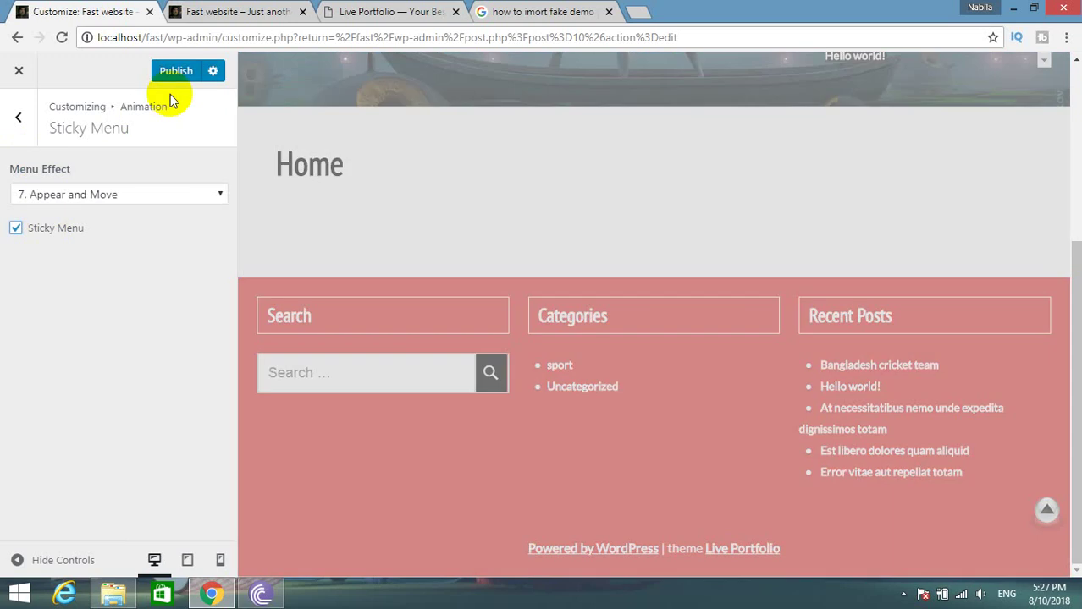
Publish the sticky menu changes and go to the Layout settings.
left_click(15, 119)
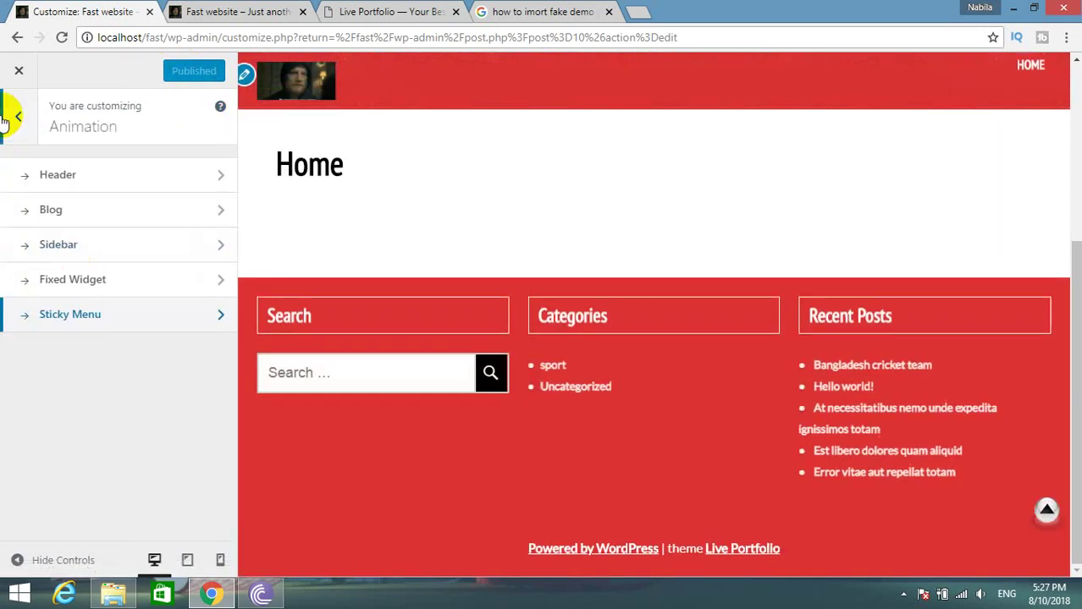
left_click(7, 123)
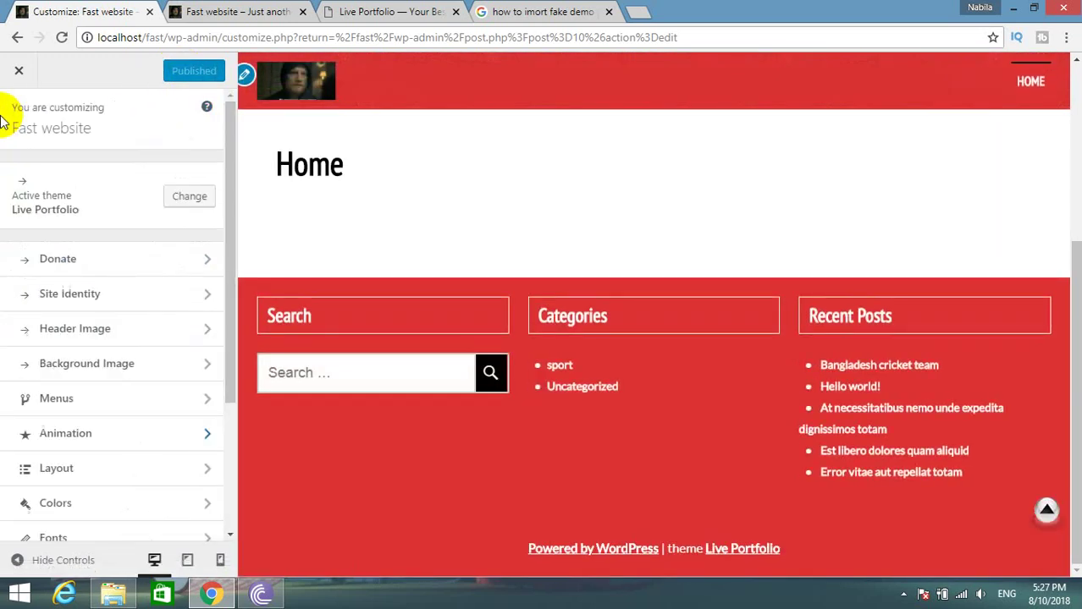
left_click(82, 468)
Set the site width to 1049 px, try Full Width content style, then revert to Boxed.
left_click(103, 181)
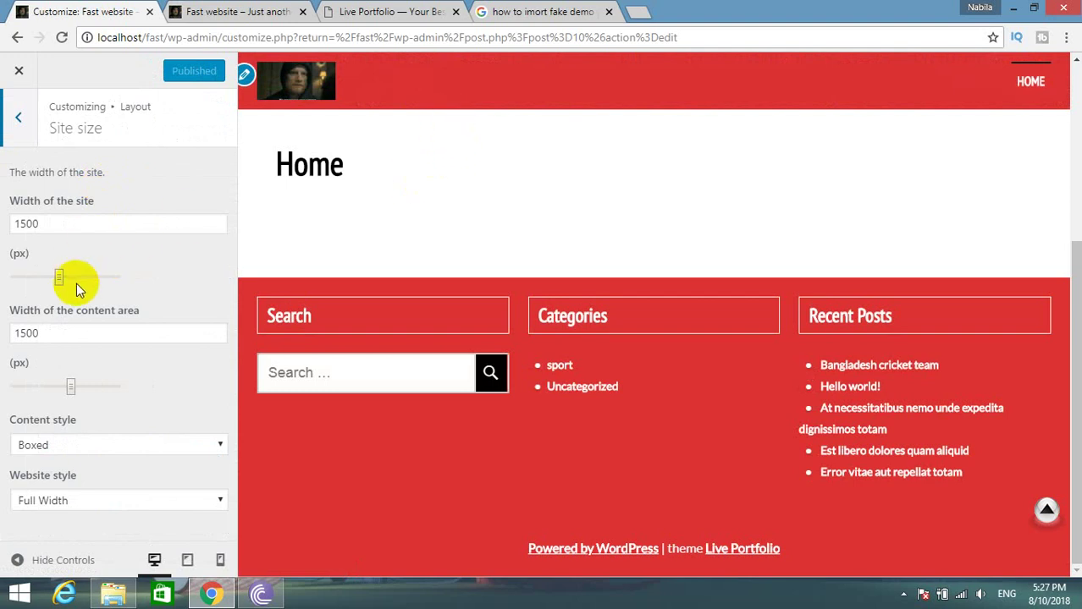
mouse_move(59, 279)
left_mouse_down()
mouse_move(163, 267)
mouse_move(46, 272)
left_mouse_up()
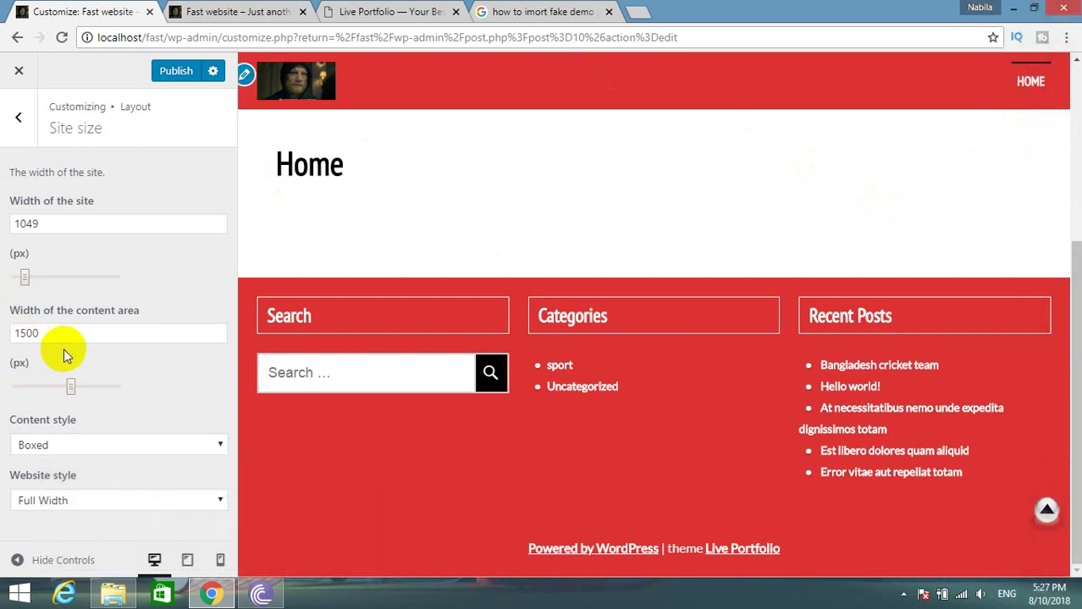
left_click(71, 449)
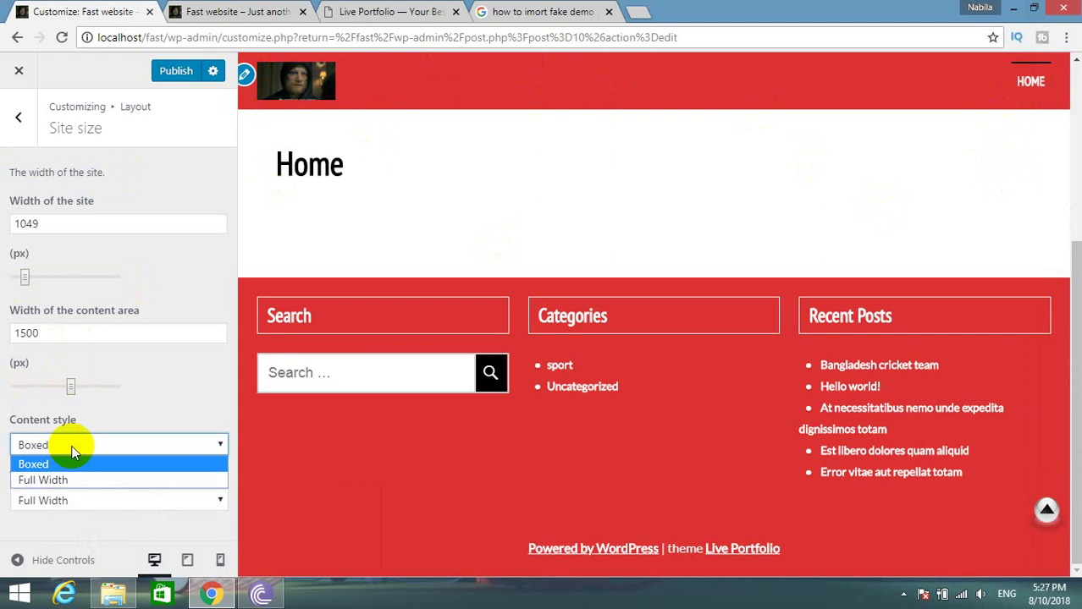
left_click(44, 479)
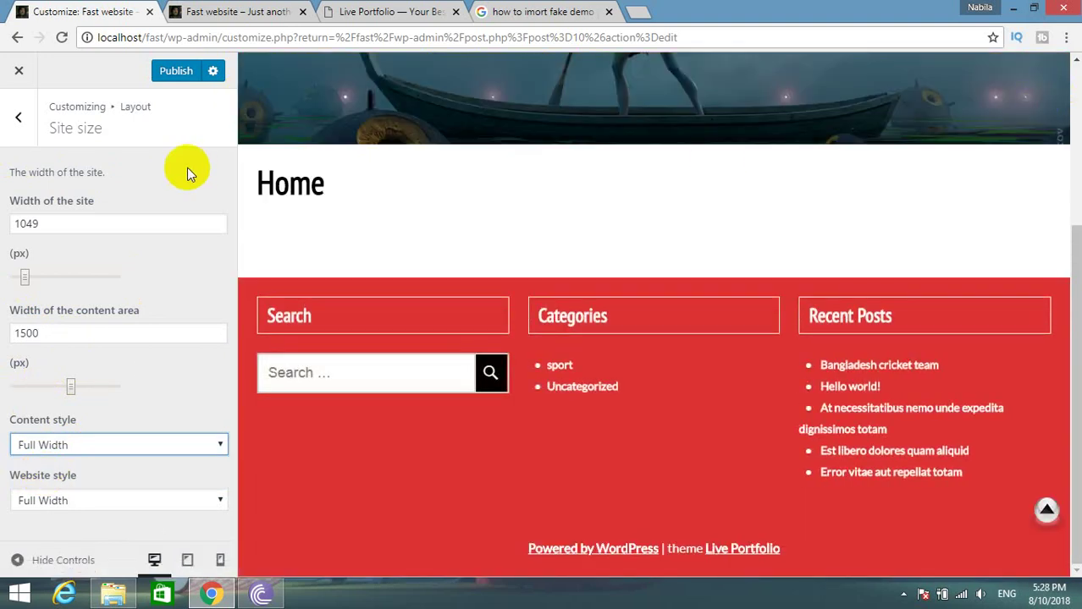
scroll(550, 215, "up", 3)
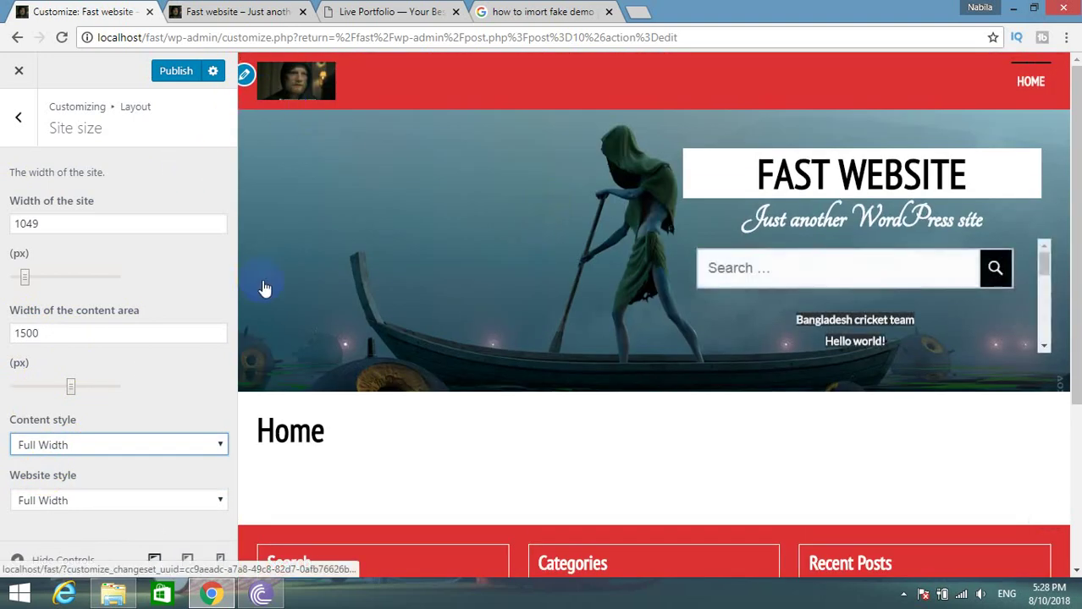
left_click(111, 496)
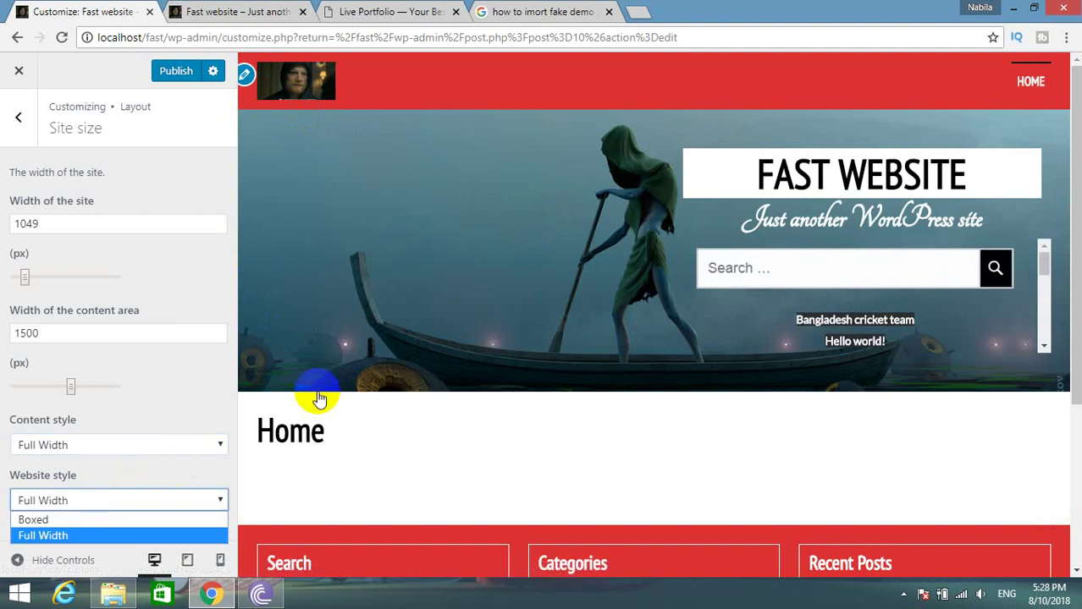
scroll(319, 399, "down", 3)
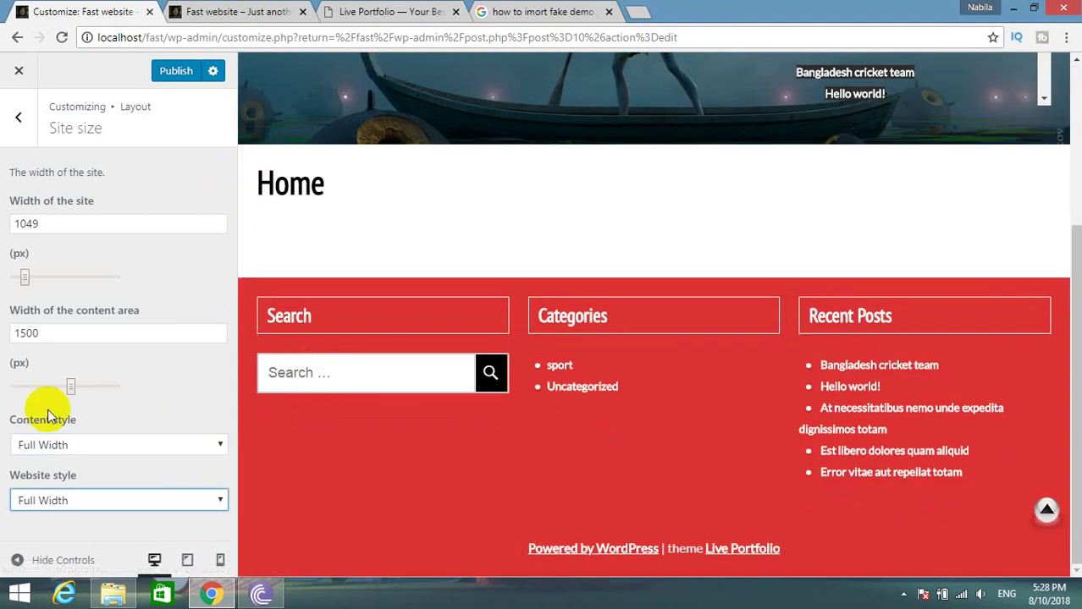
left_click(67, 449)
left_click(65, 462)
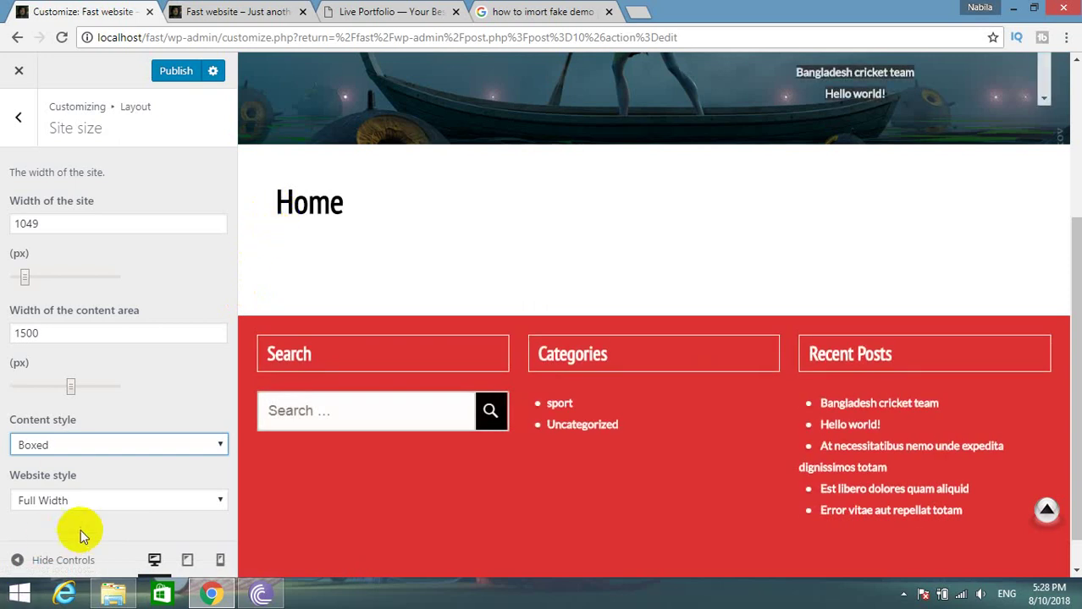
left_click(17, 118)
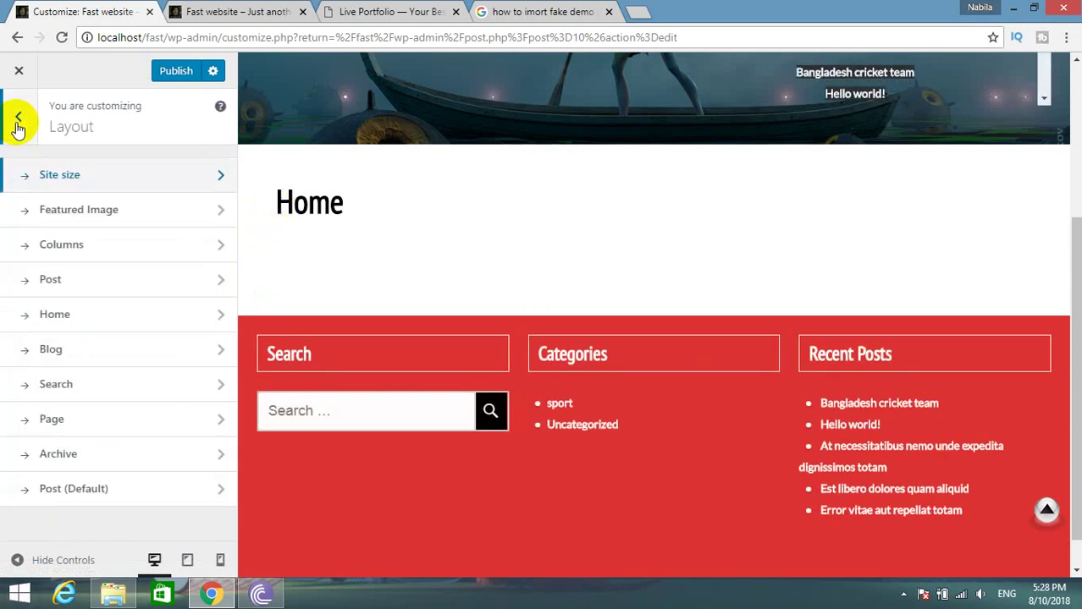
left_click(65, 223)
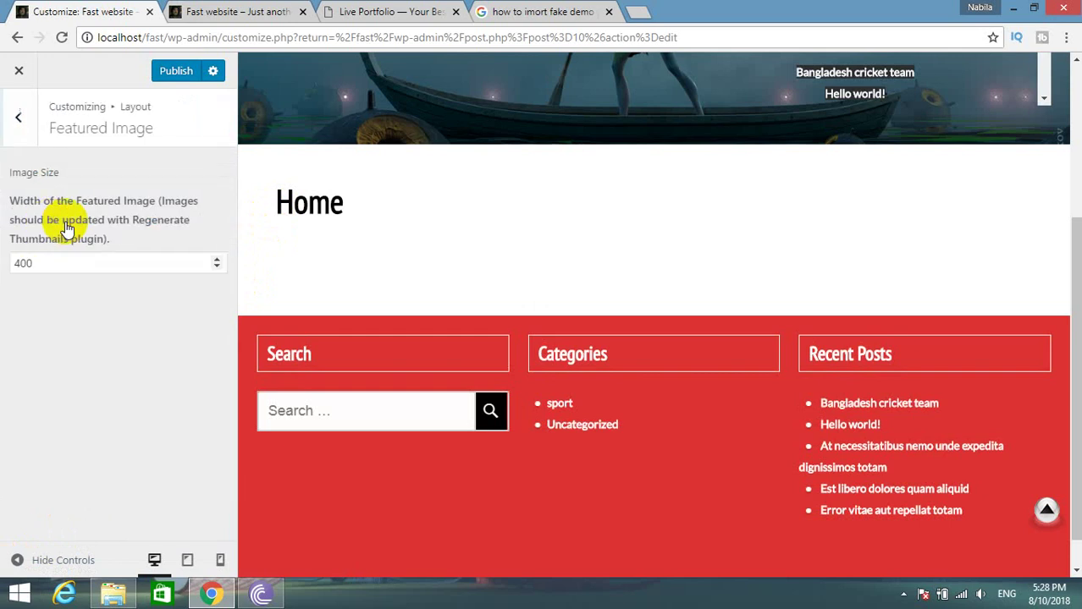
scroll(690, 214, "up", 3)
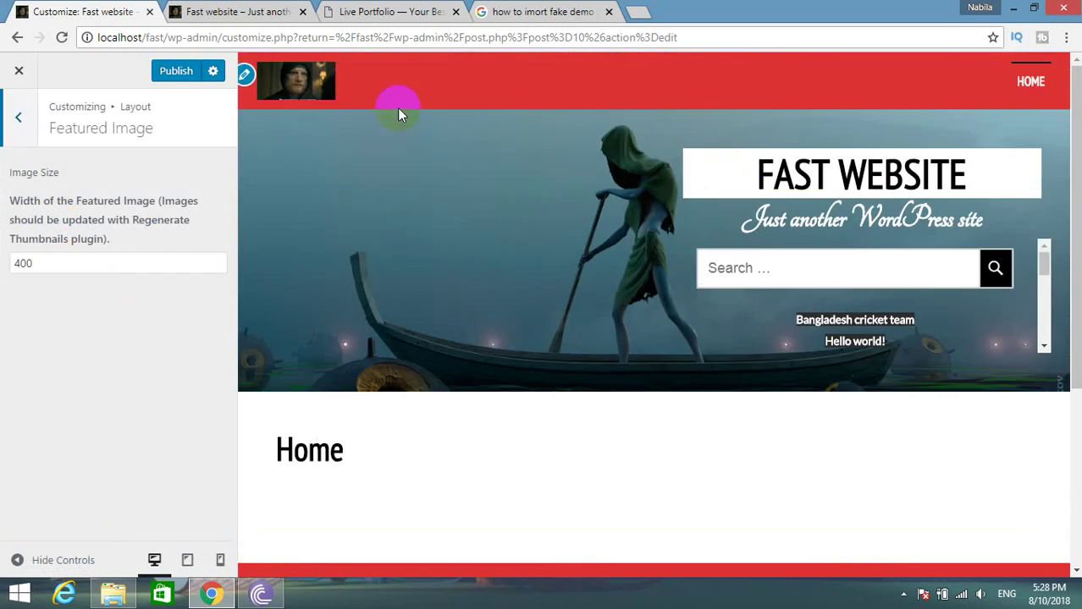
left_click_drag(34, 264, 3, 264)
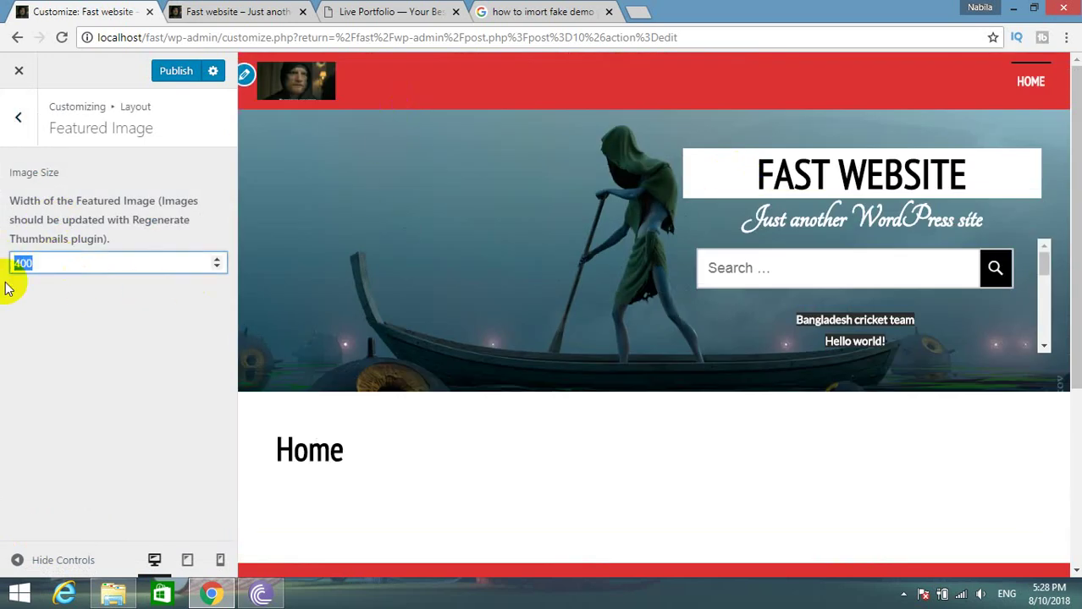
type("500")
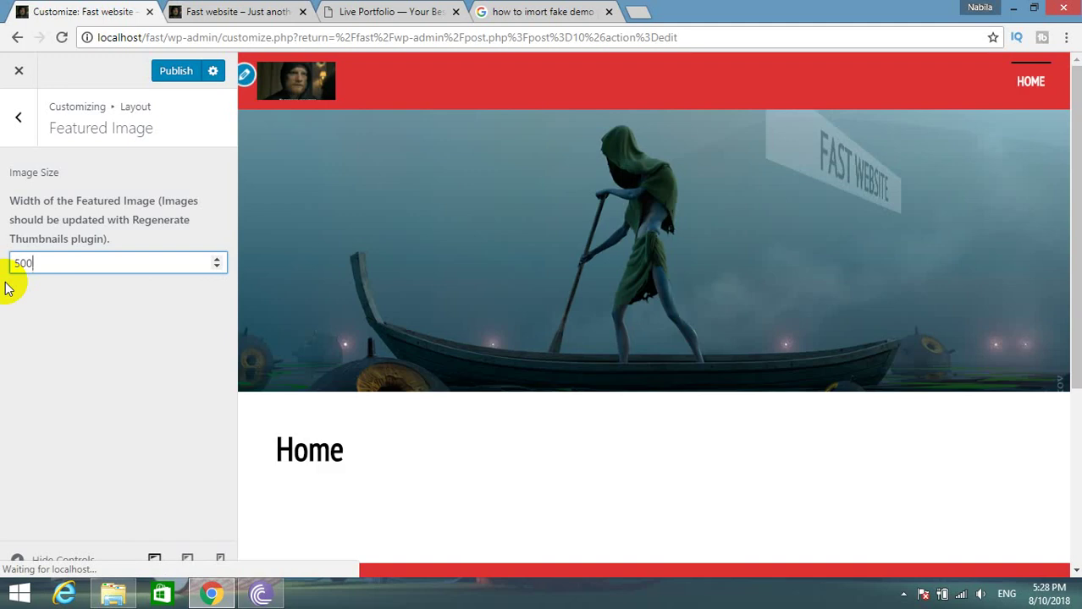
left_click(216, 259)
left_click_drag(212, 261, 213, 262)
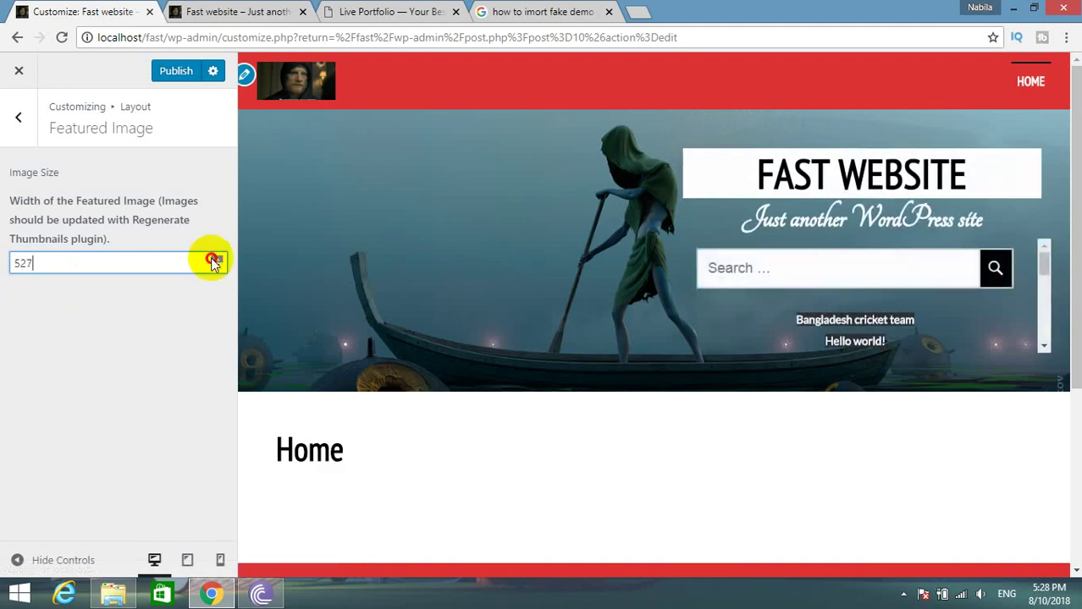
left_click(216, 259)
left_click(216, 259)
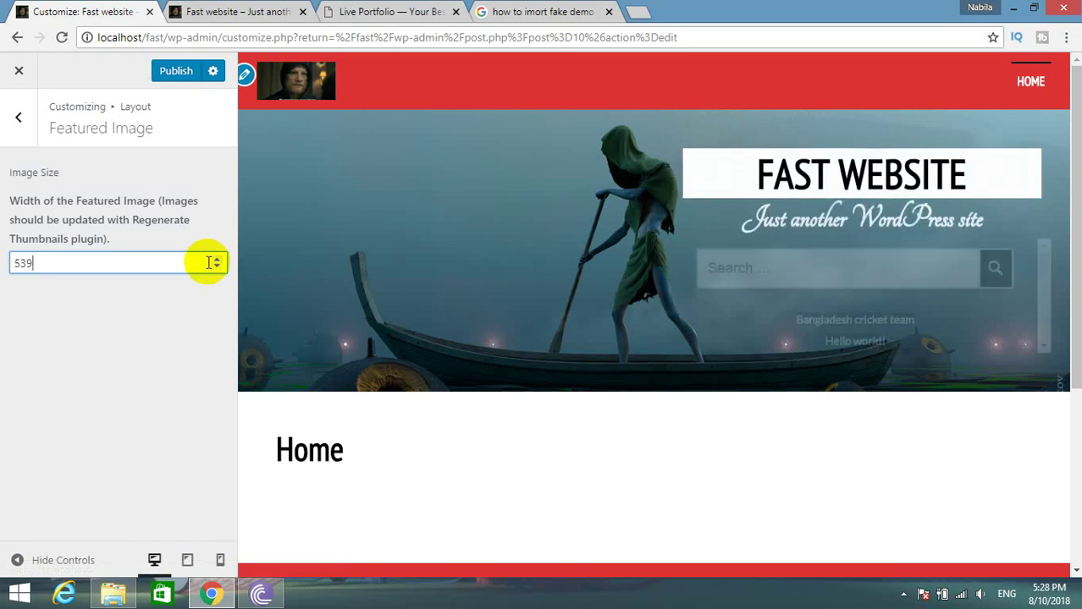
left_click(14, 123)
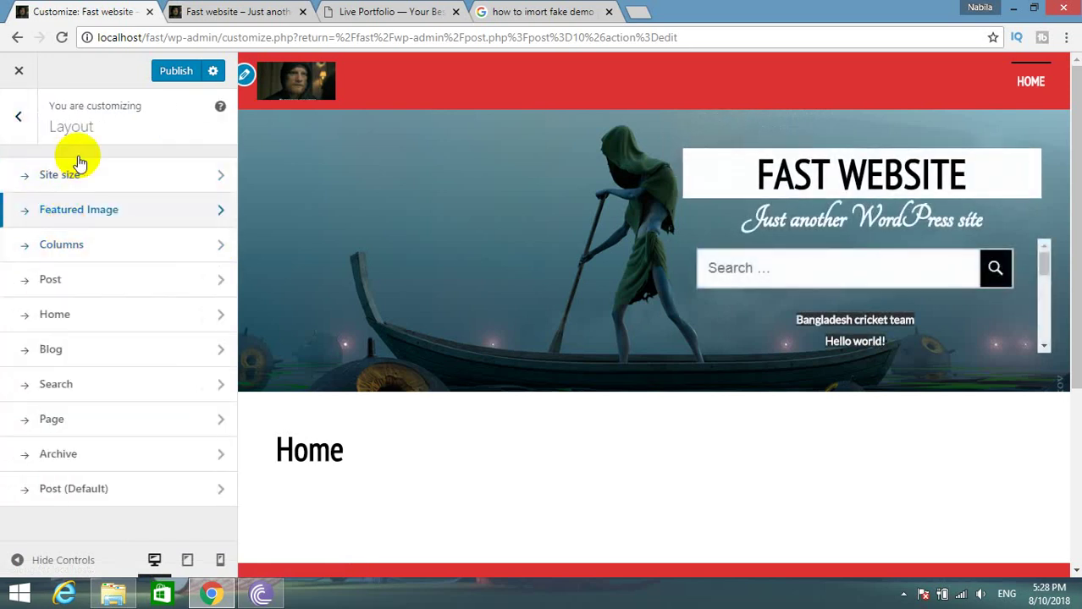
scroll(572, 502, "down", 3)
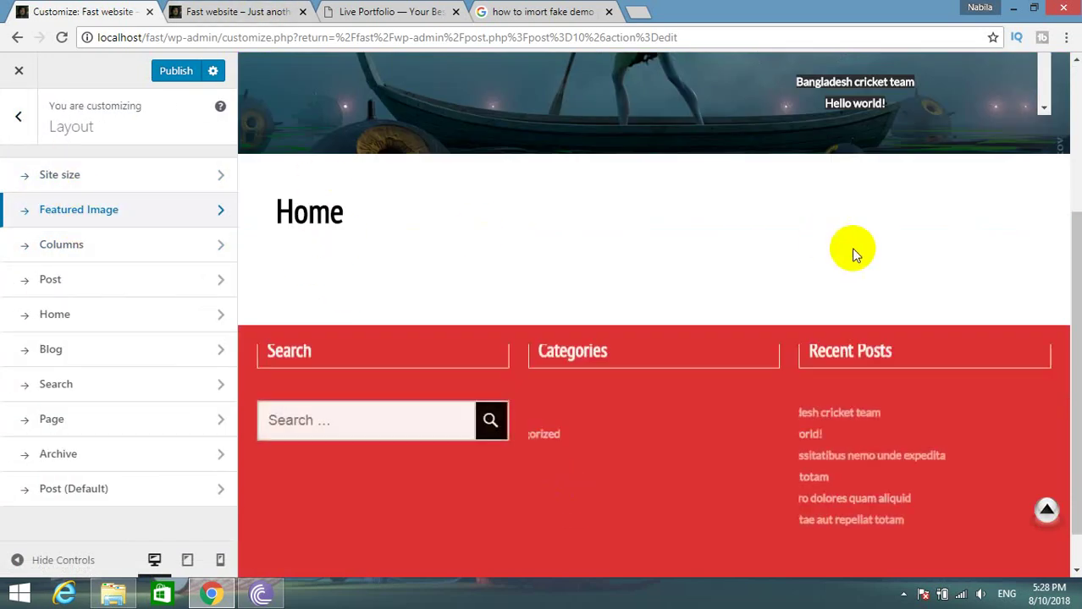
left_click(467, 11)
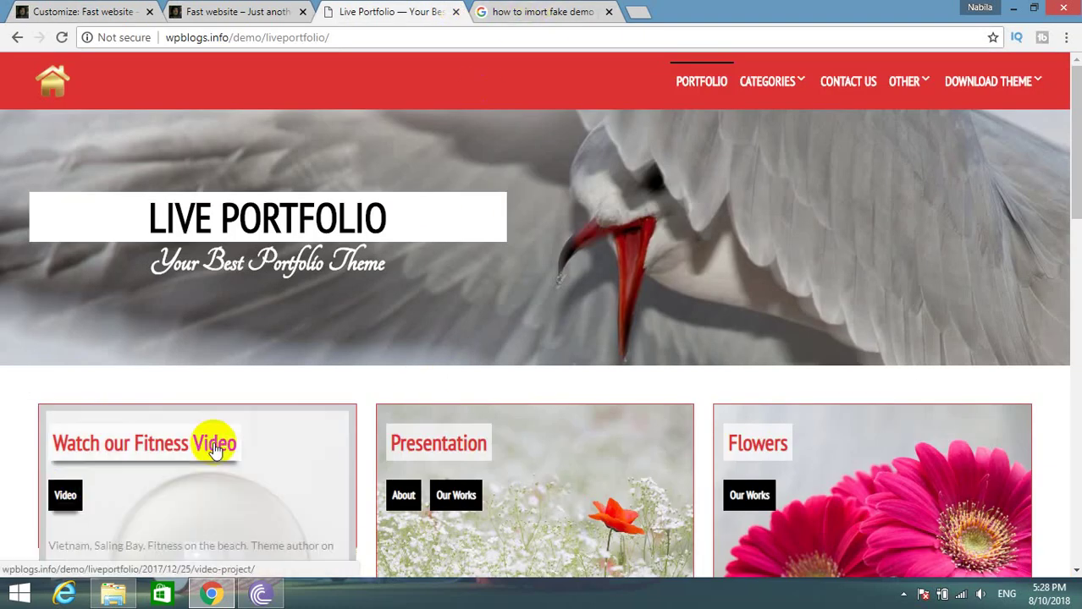
scroll(194, 431, "down", 3)
left_click(241, 11)
left_click(58, 11)
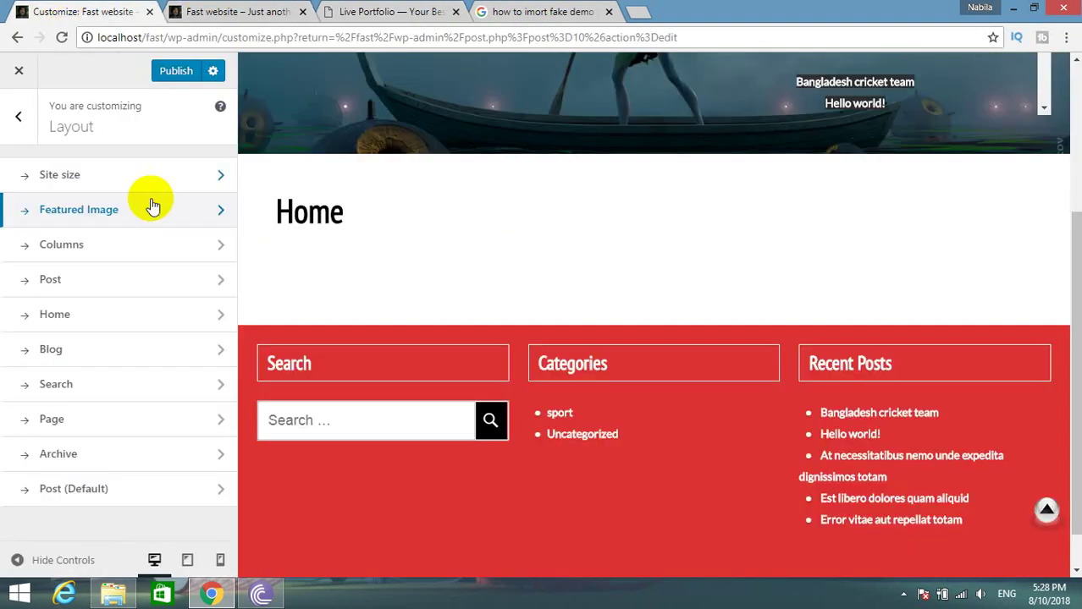
left_click(97, 210)
left_click(55, 272)
left_click_drag(56, 272, 3, 257)
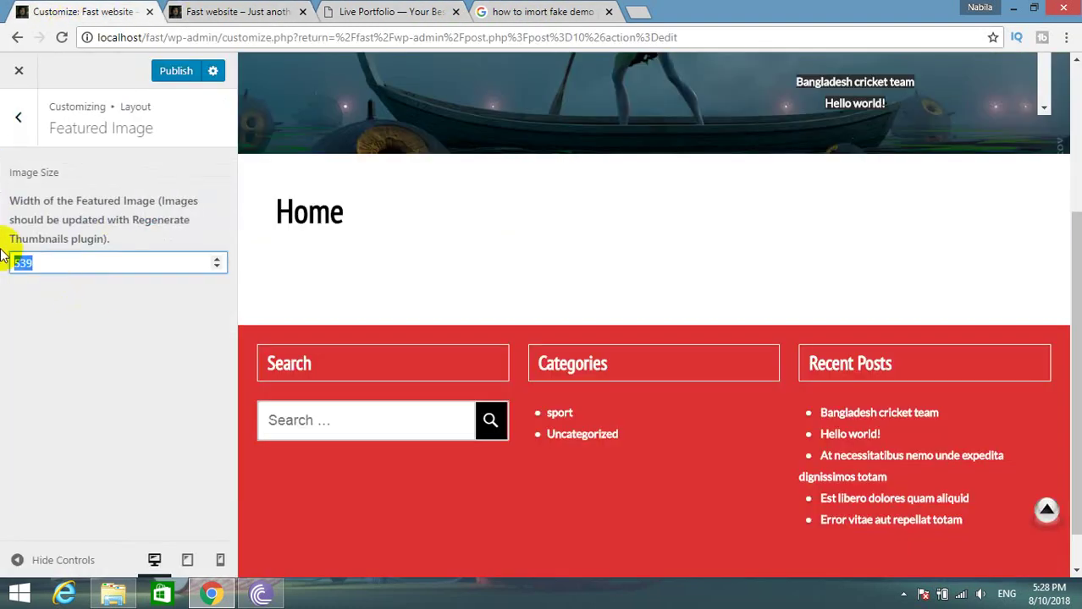
type("400")
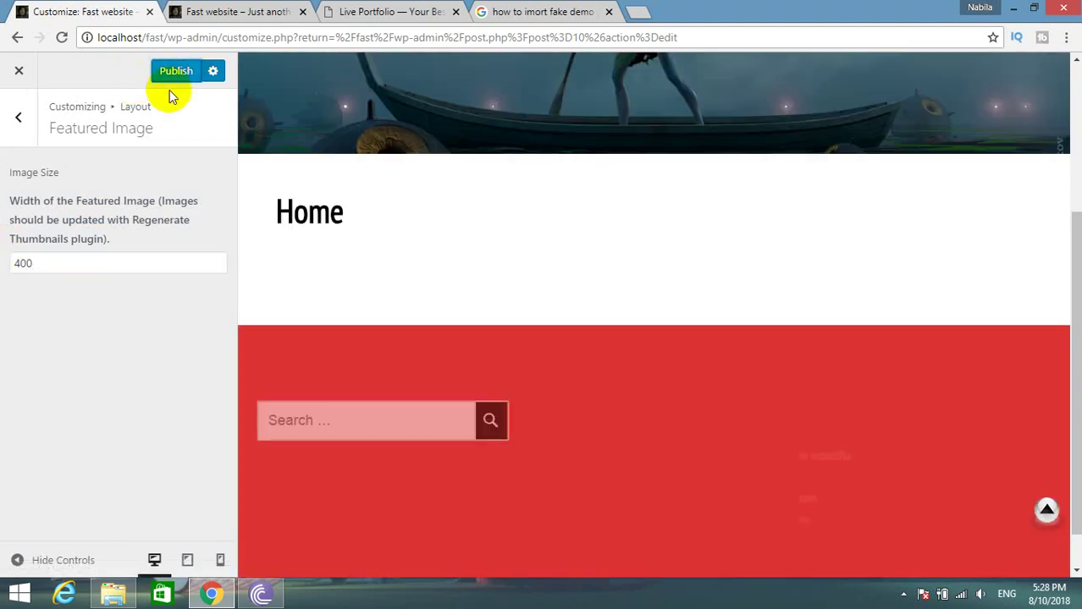
left_click(20, 119)
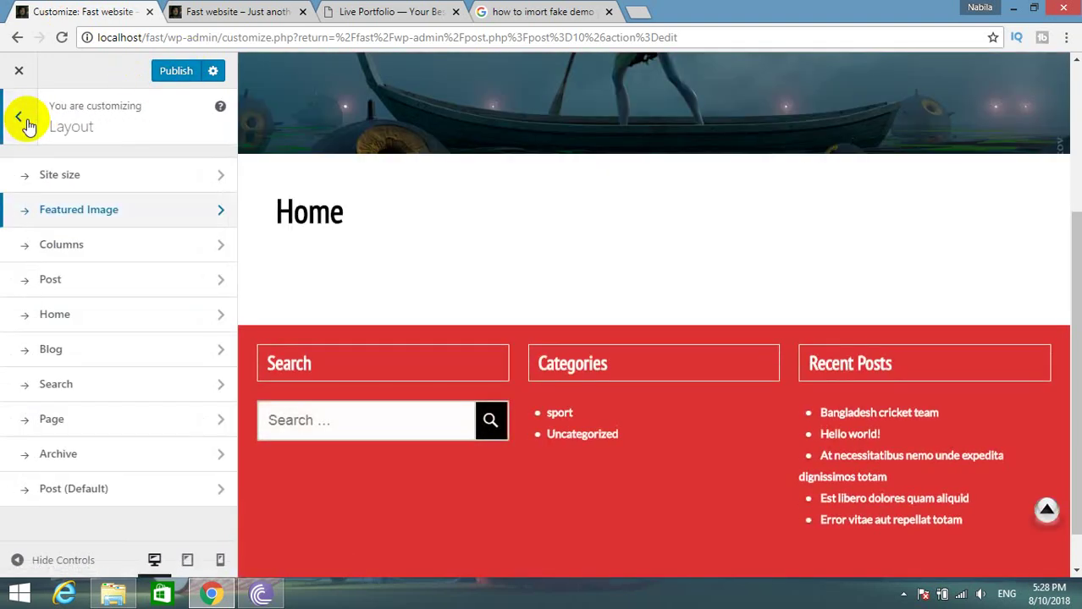
left_click(85, 245)
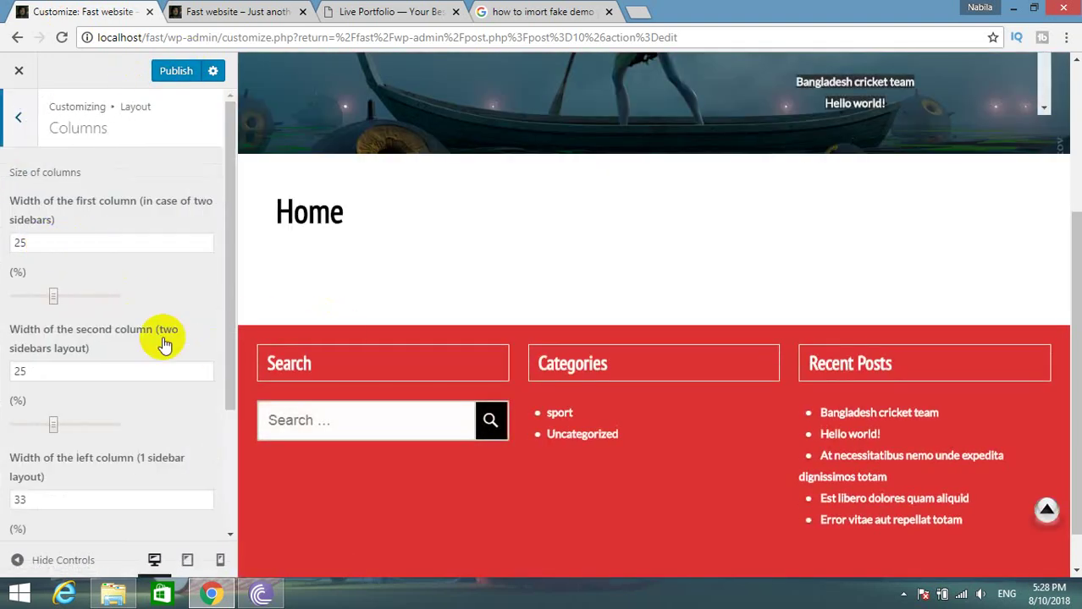
Compare with the Live Portfolio demo, leave column widths at 25%, 25%, 33%, 33%, and return to Layout.
scroll(166, 345, "down", 3)
left_click(404, 13)
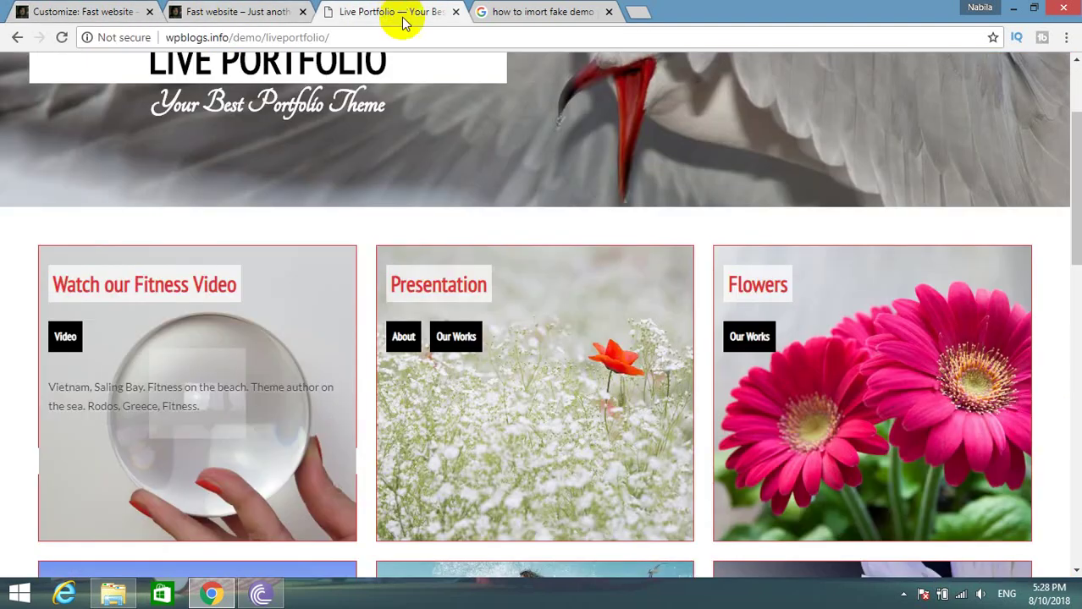
left_click(64, 8)
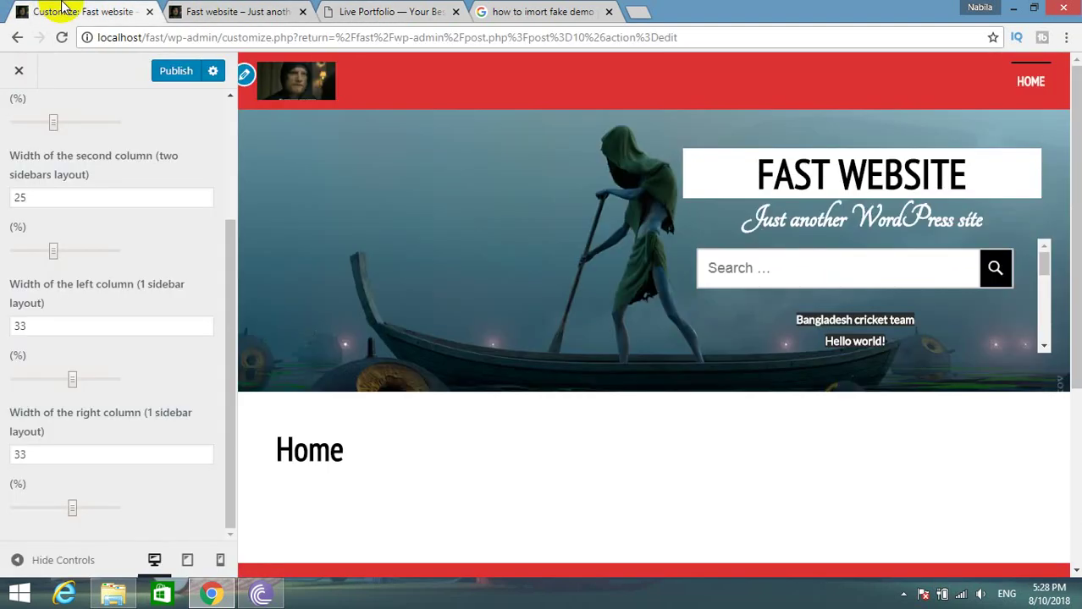
left_click(389, 12)
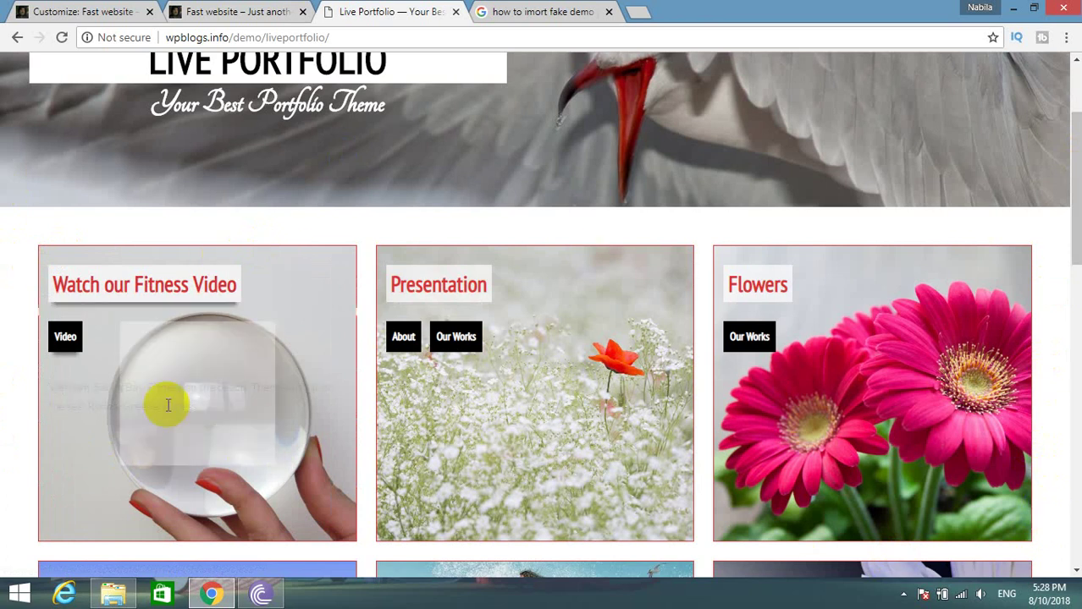
left_click(87, 9)
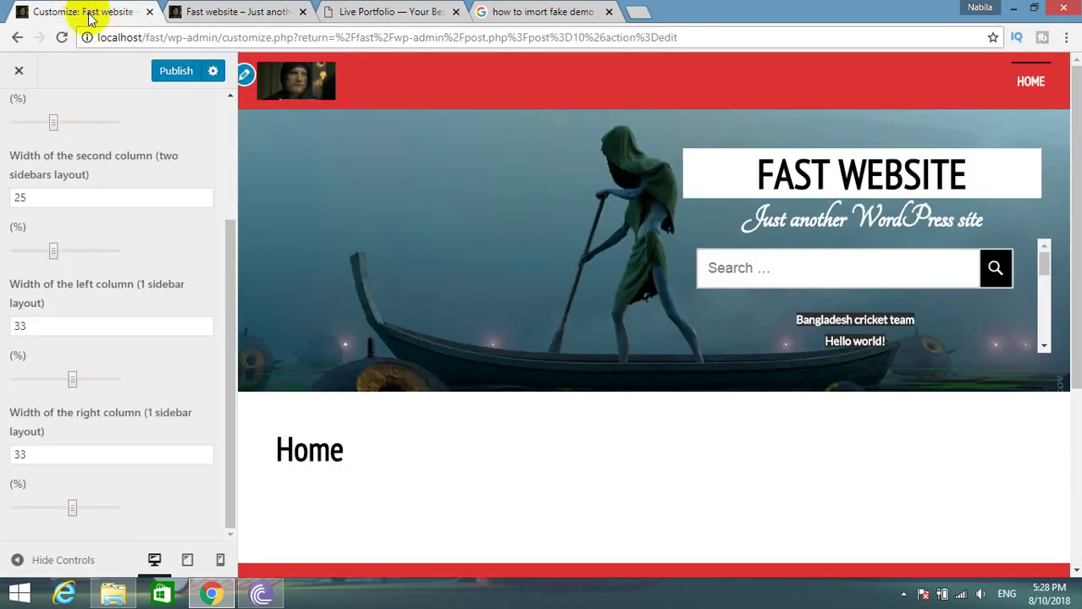
left_click(35, 453)
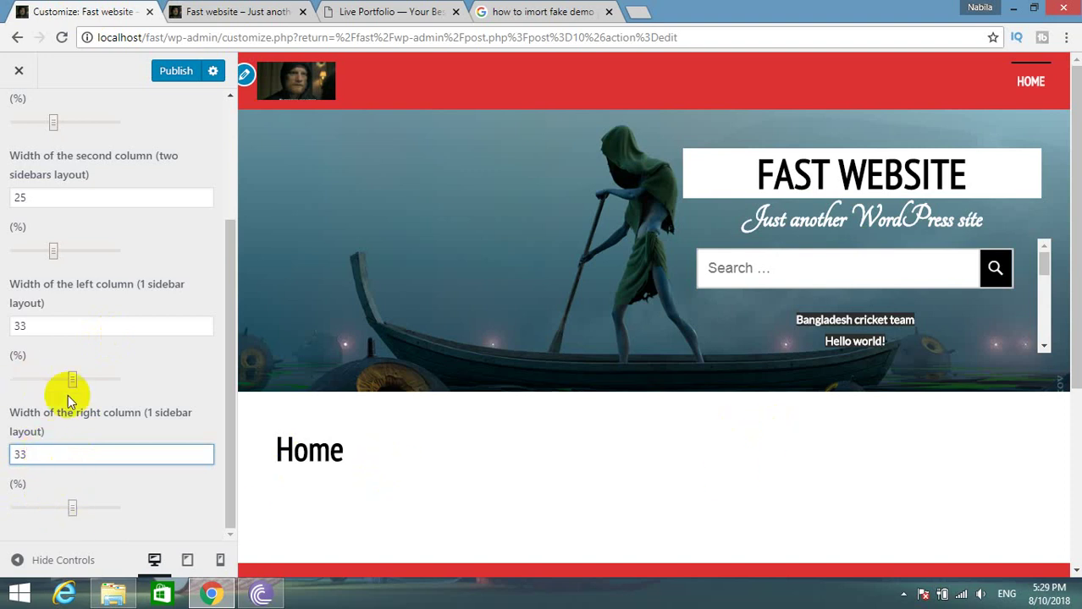
scroll(106, 442, "up", 3)
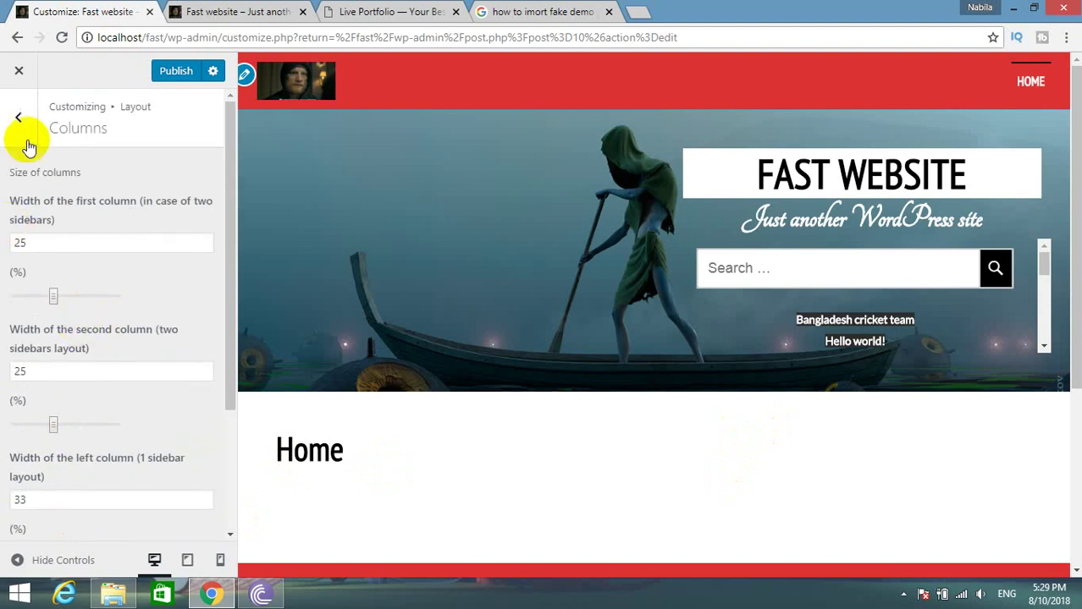
left_click(17, 110)
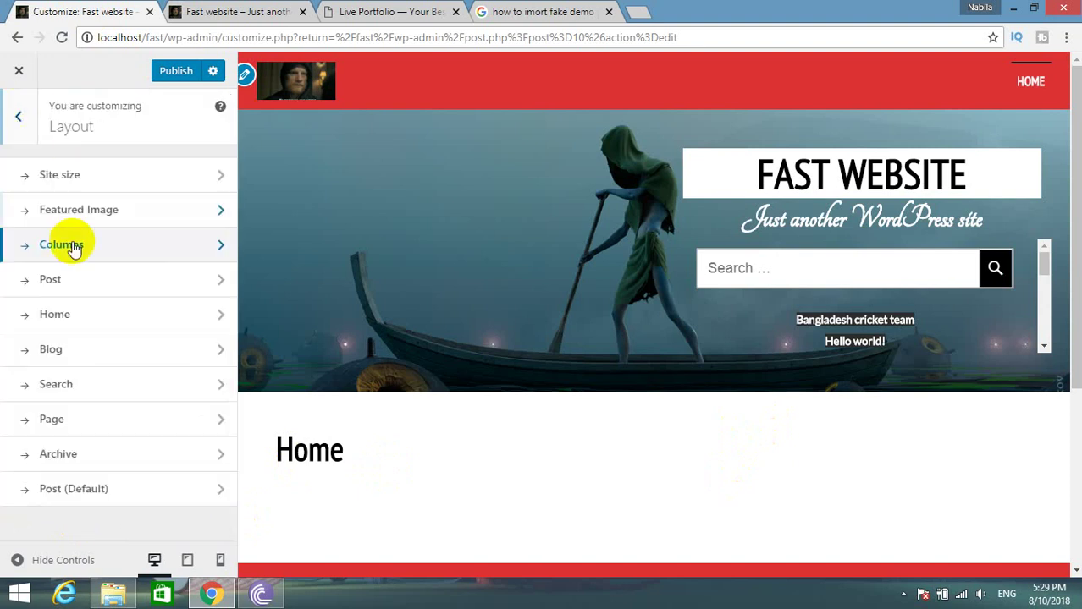
left_click(73, 280)
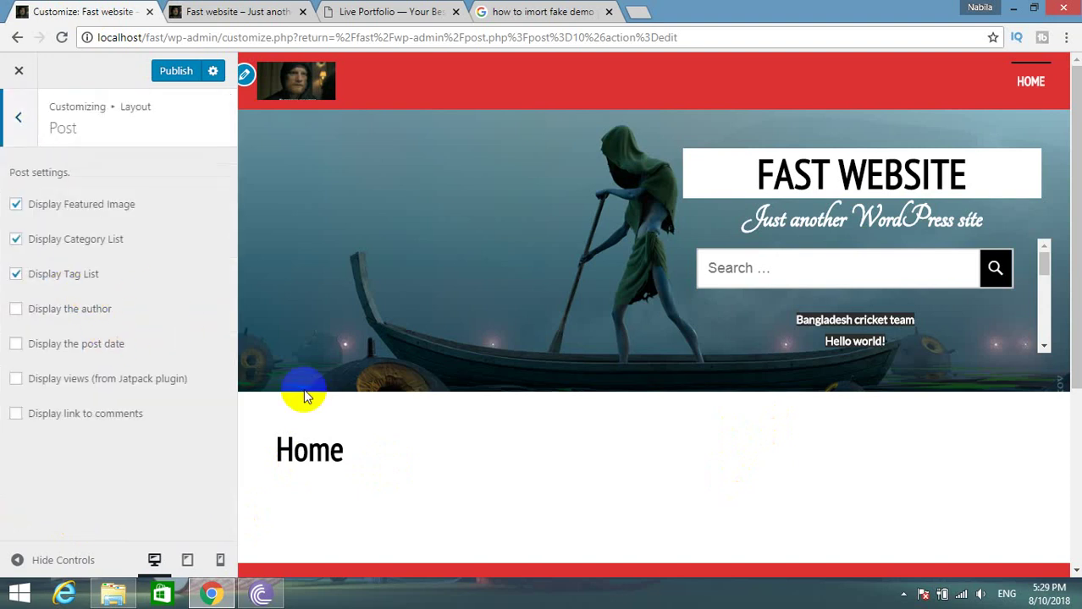
scroll(490, 470, "down", 3)
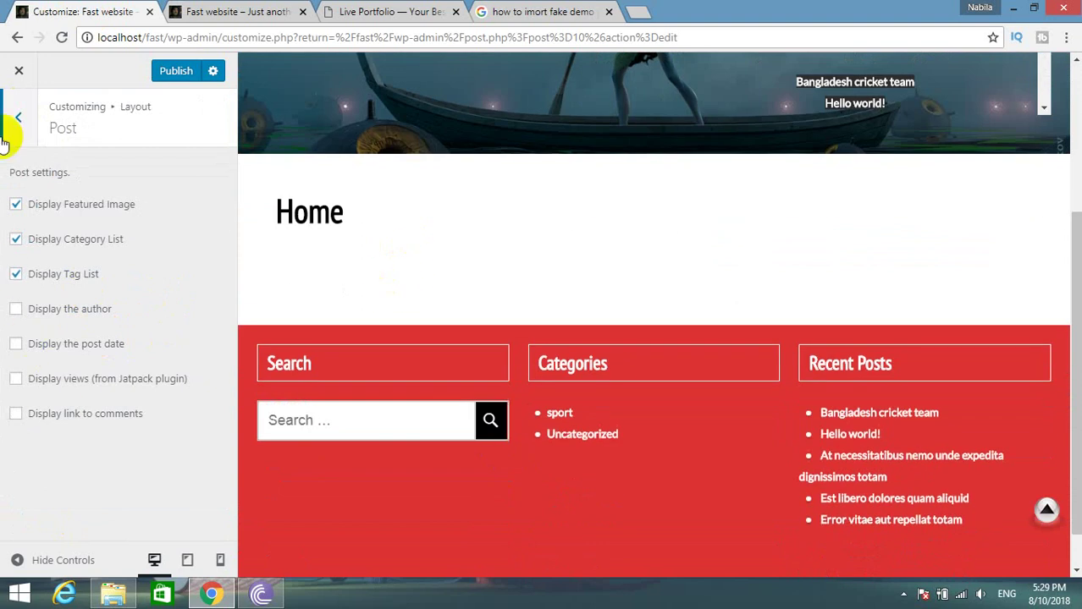
left_click(17, 117)
left_click(170, 314)
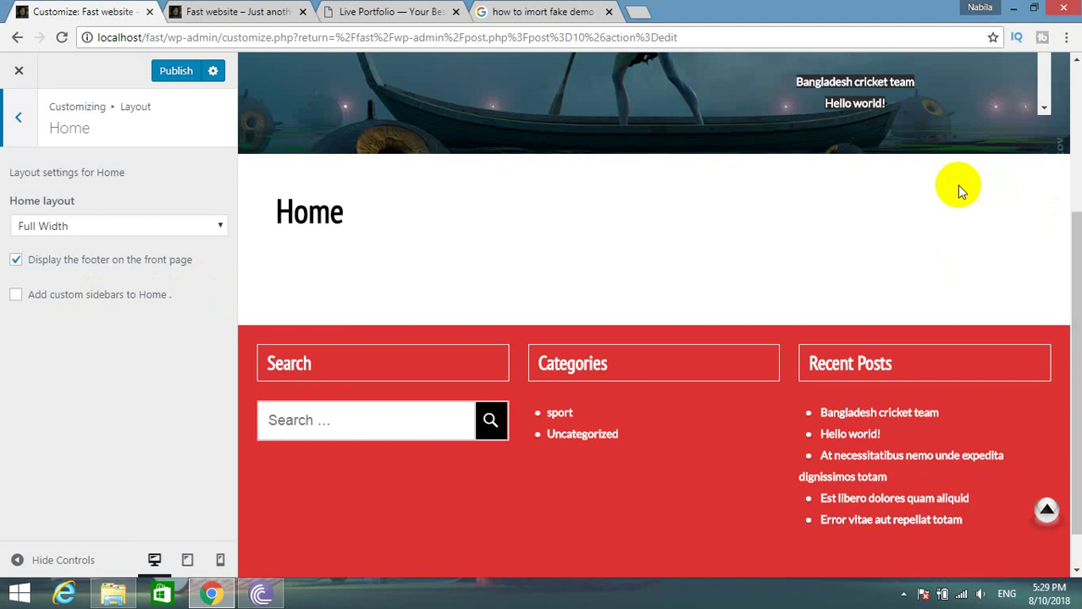
left_click(446, 9)
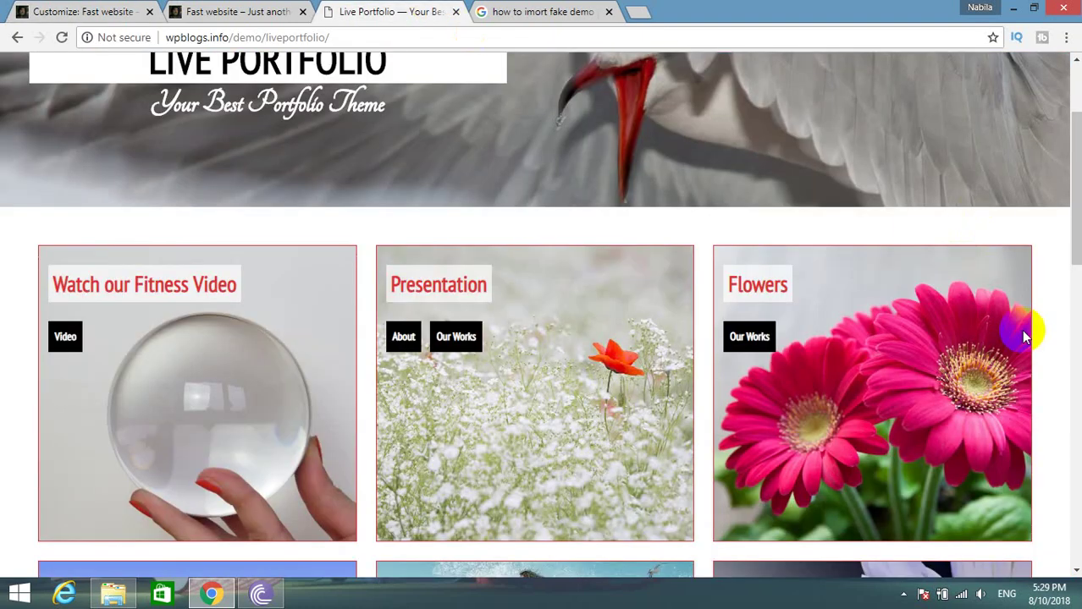
scroll(1025, 338, "down", 5)
scroll(898, 386, "up", 7)
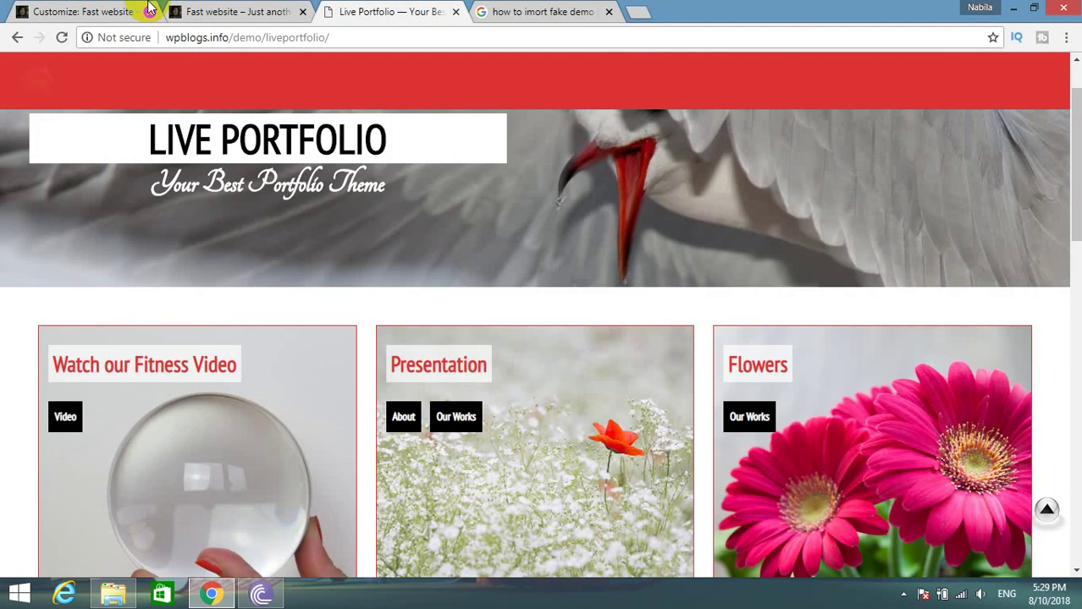
left_click(146, 10)
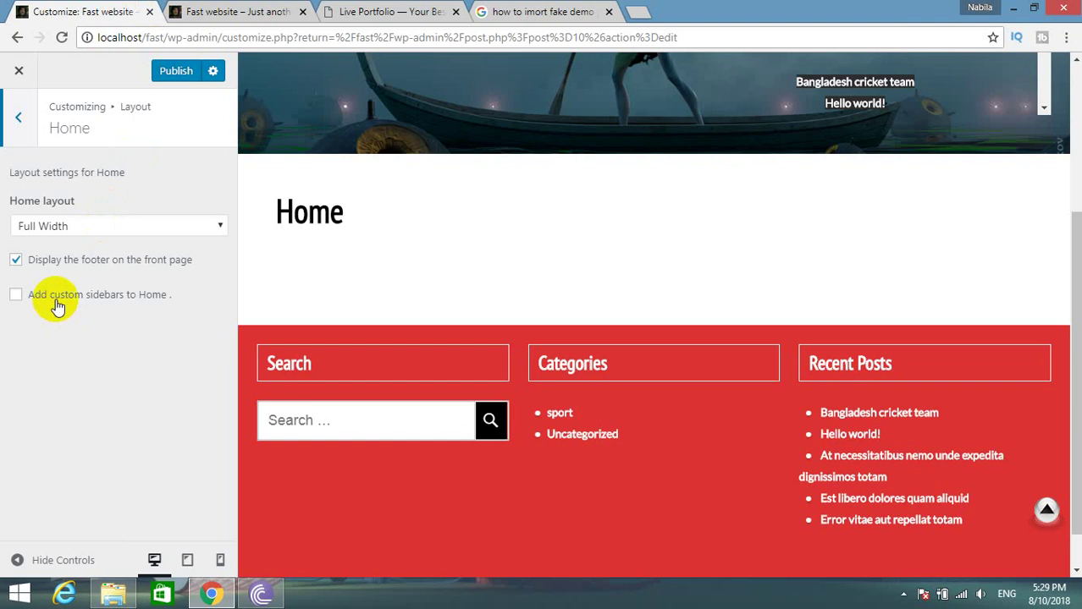
left_click(33, 141)
left_click(97, 358)
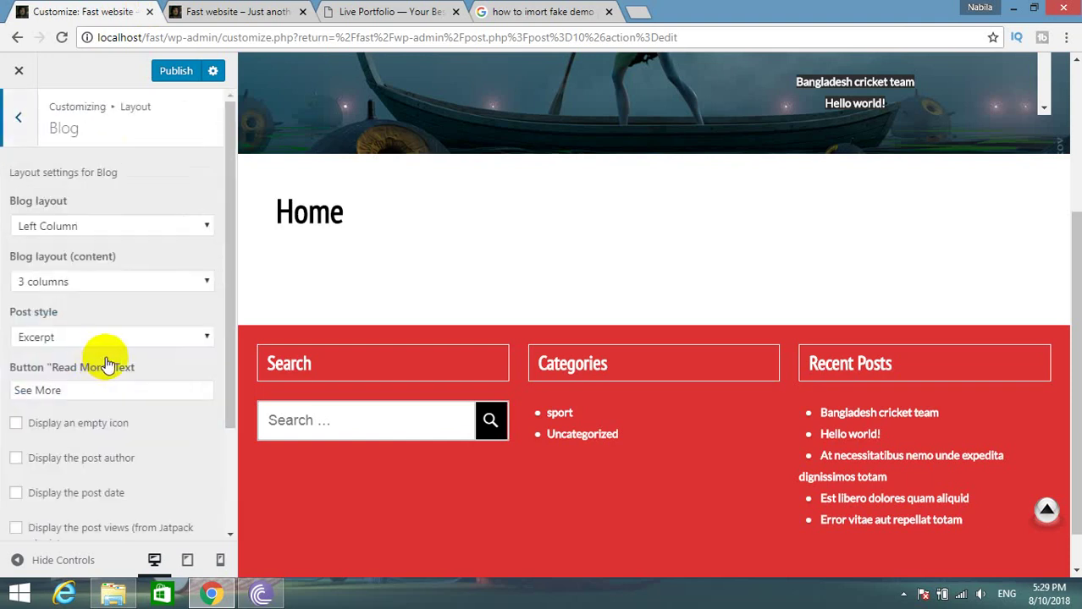
left_click(105, 275)
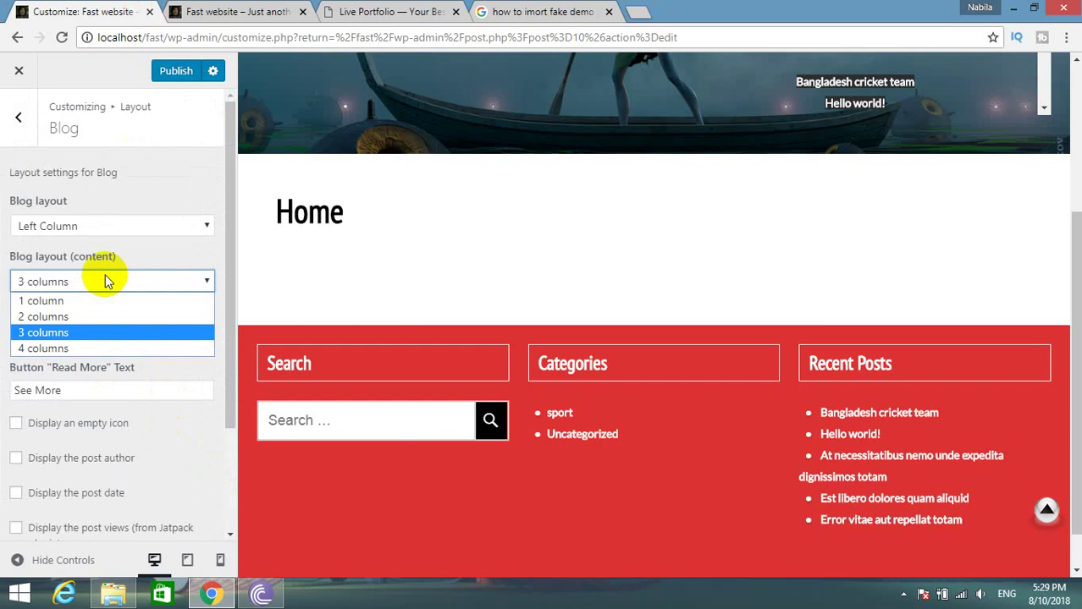
left_click(105, 275)
scroll(144, 385, "down", 1)
scroll(144, 398, "down", 1)
scroll(170, 398, "up", 1)
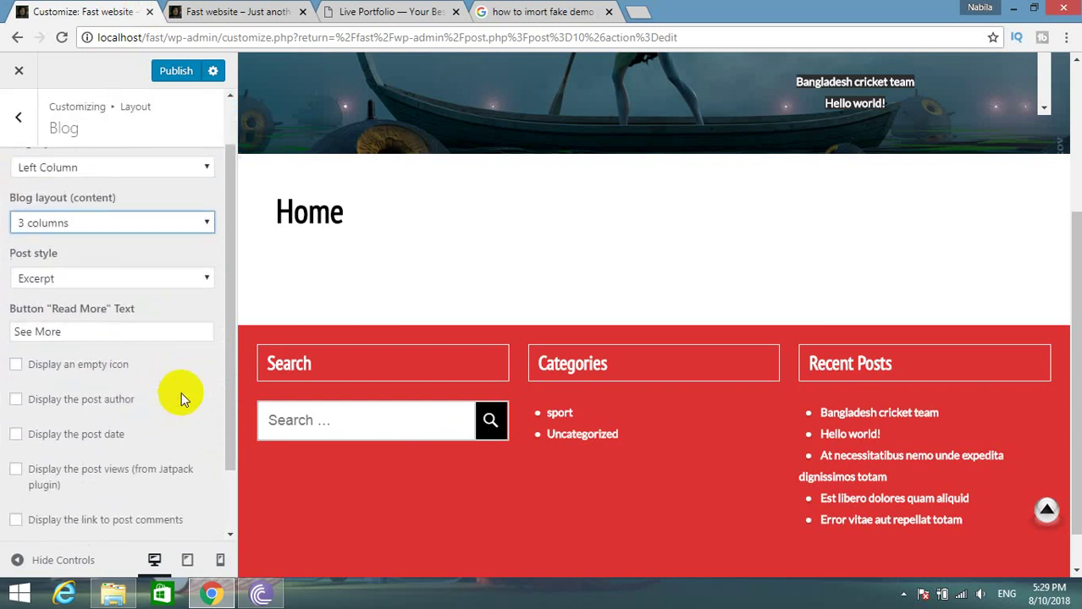
left_click(361, 10)
scroll(362, 331, "down", 4)
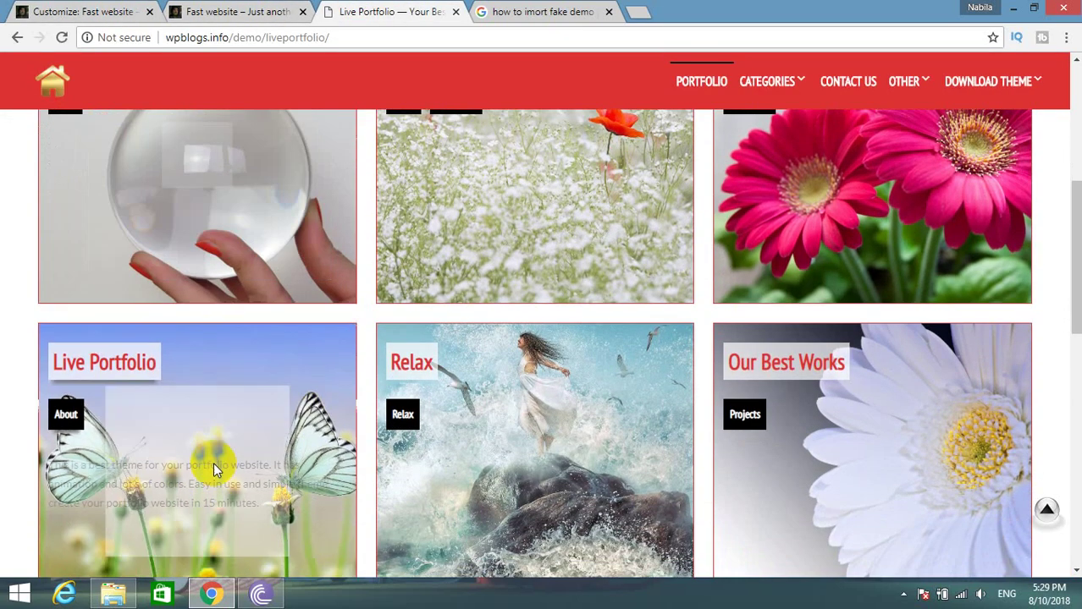
scroll(215, 456, "down", 3)
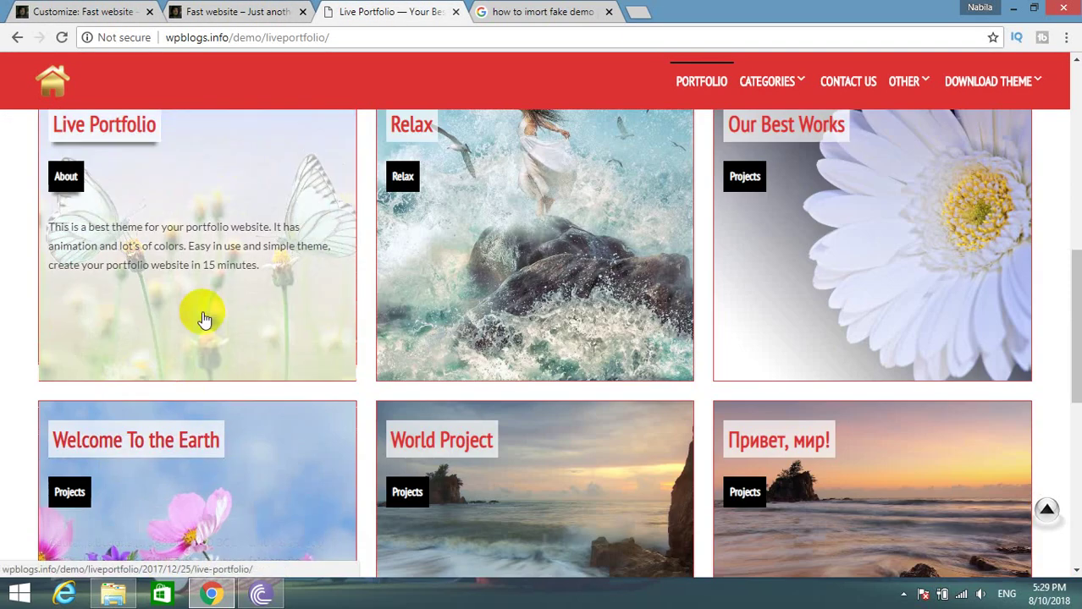
scroll(224, 292, "down", 3)
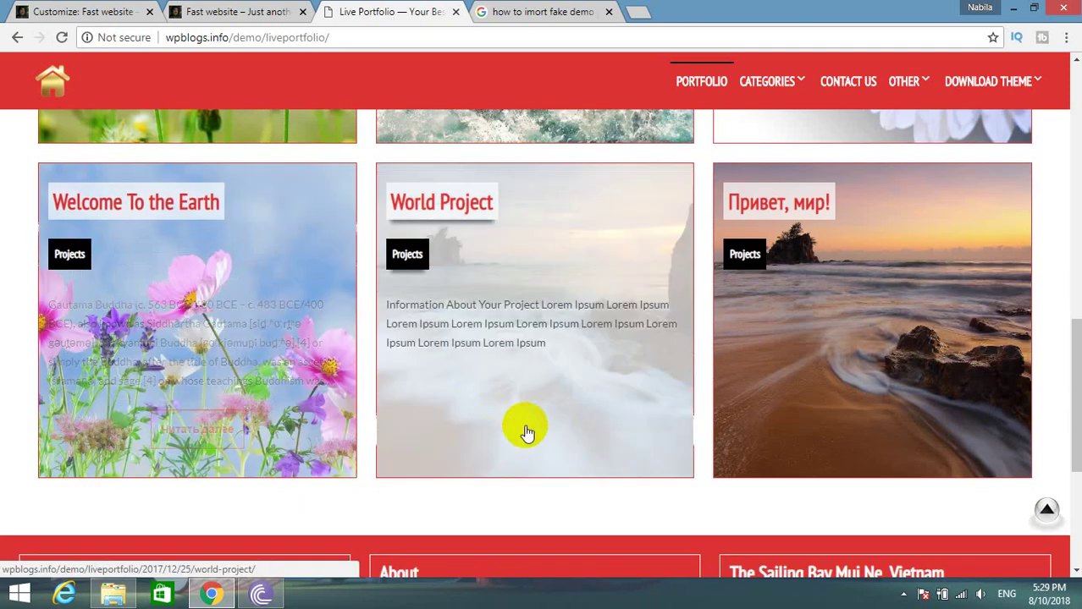
scroll(374, 334, "down", 4)
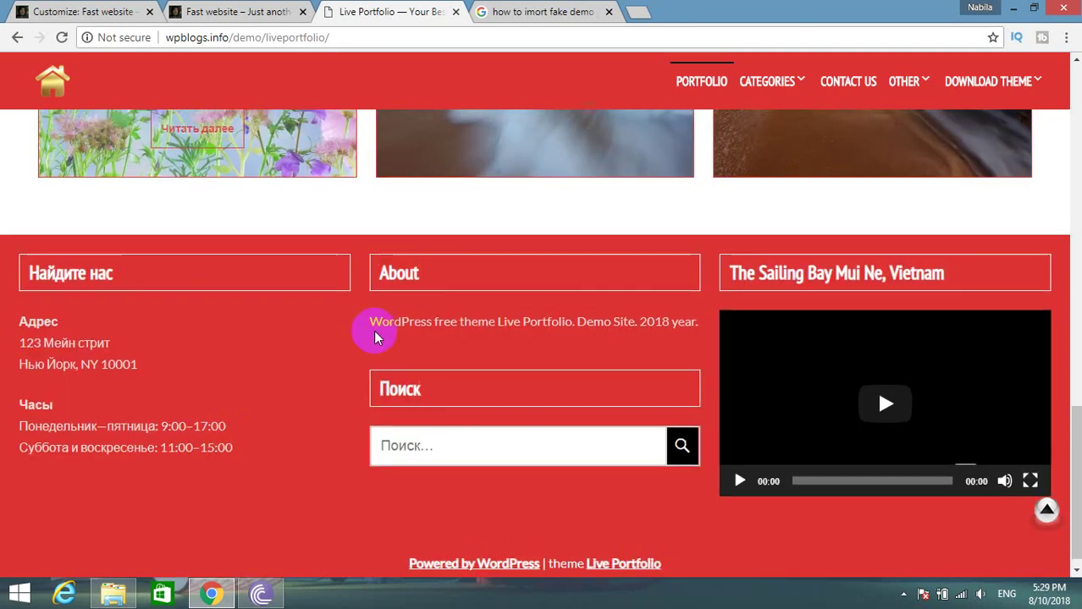
scroll(621, 317, "up", 5)
scroll(622, 317, "up", 3)
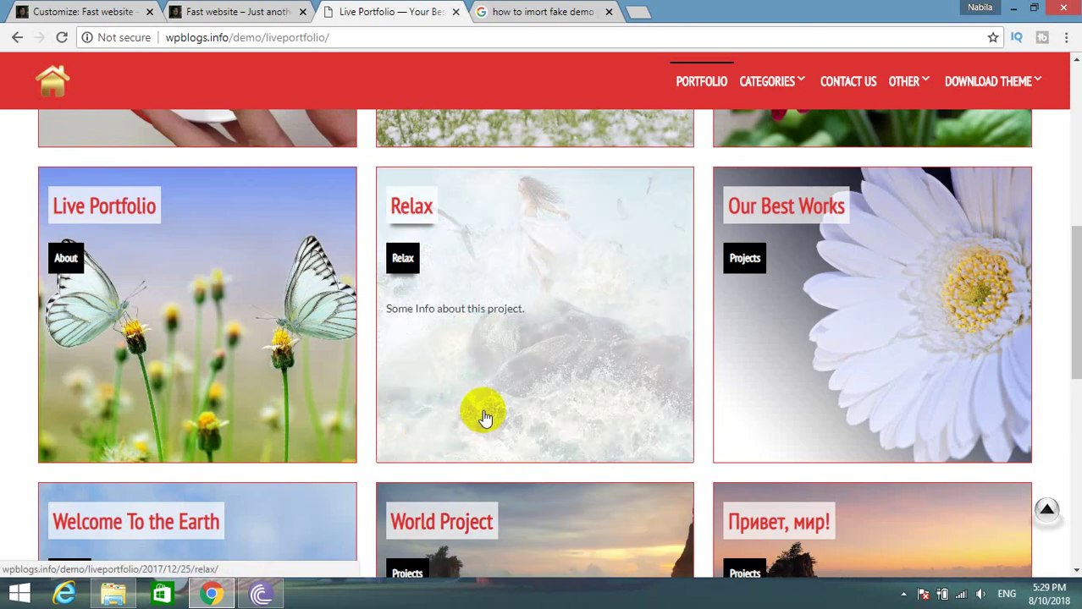
left_click(72, 20)
scroll(113, 513, "down", 2)
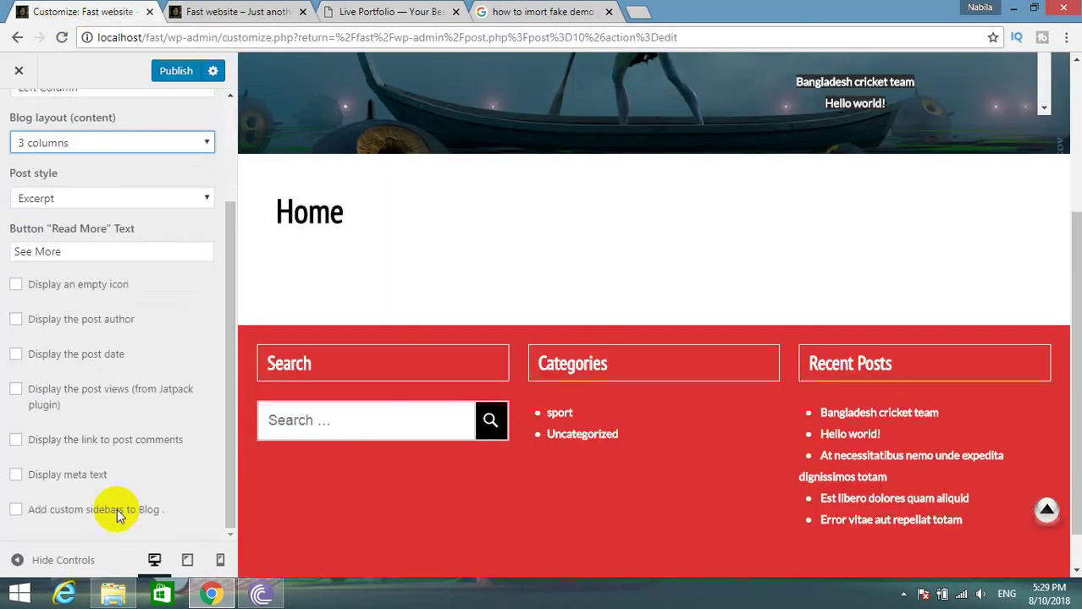
scroll(114, 508, "up", 2)
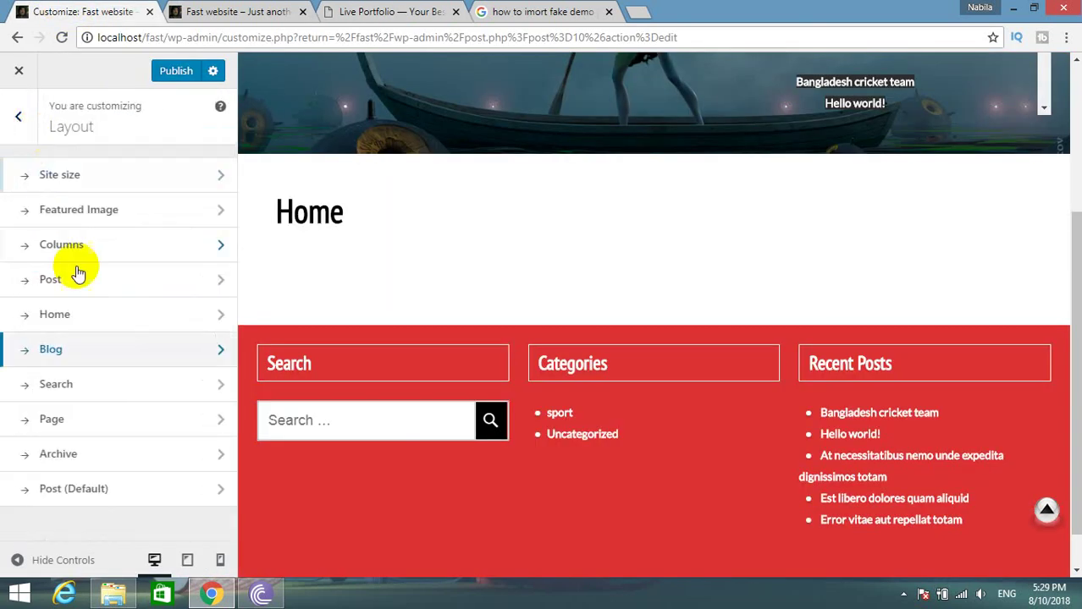
Open the Search layout settings and compare its page style against the Live Portfolio demo.
left_click(53, 388)
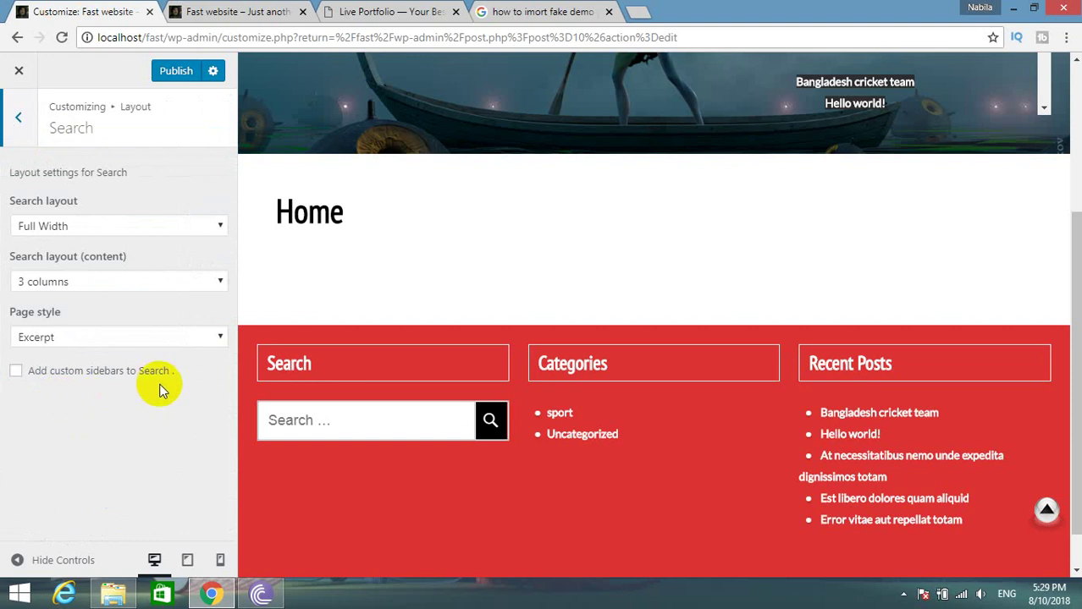
left_click(82, 336)
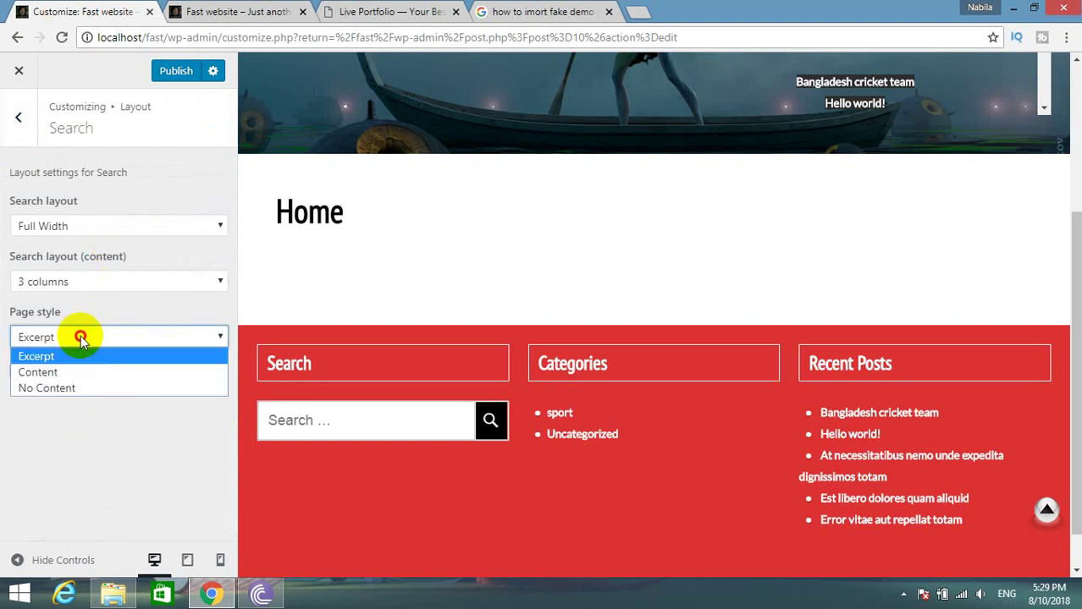
left_click(80, 337)
left_click(222, 11)
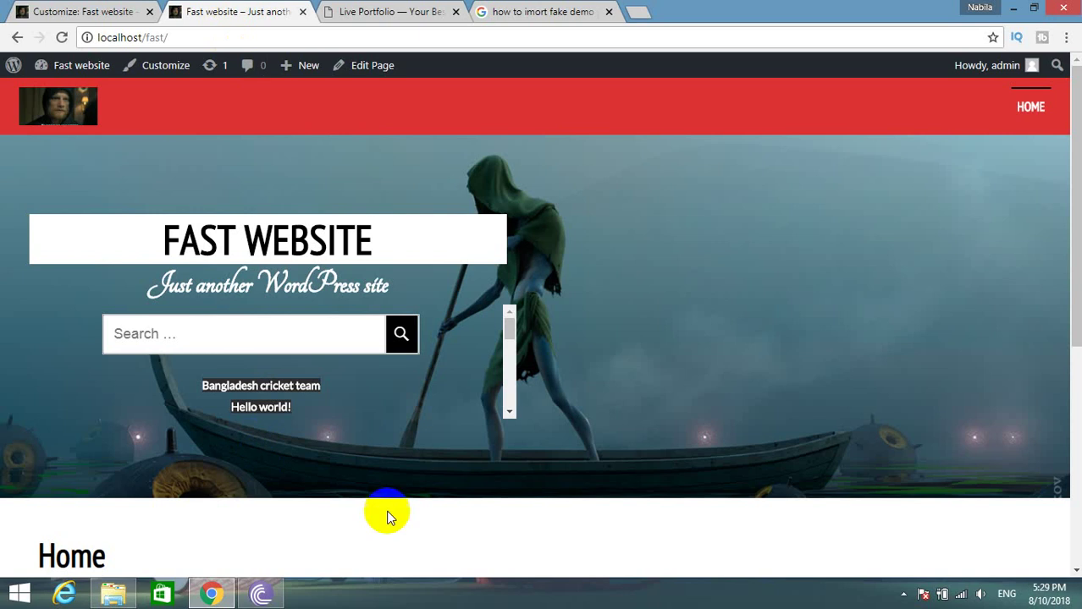
scroll(382, 512, "down", 4)
left_click(412, 11)
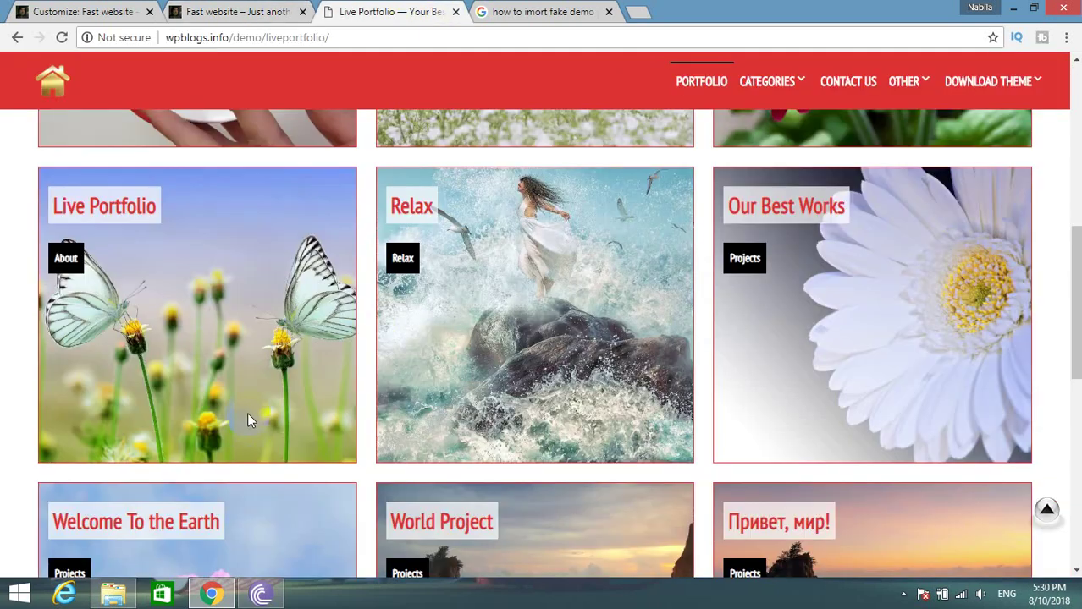
mouse_move(169, 319)
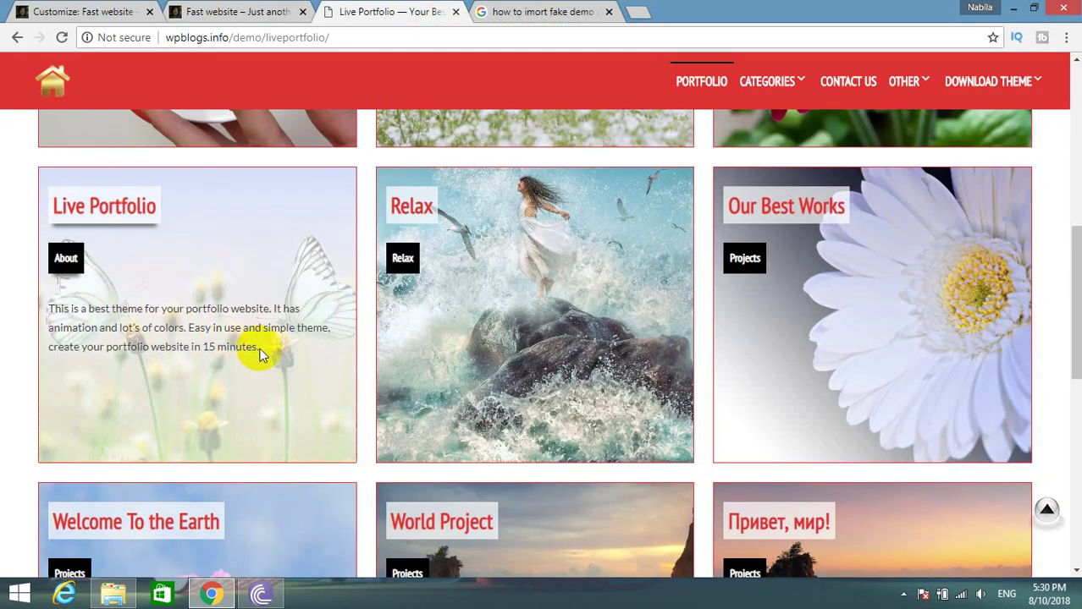
left_click(91, 9)
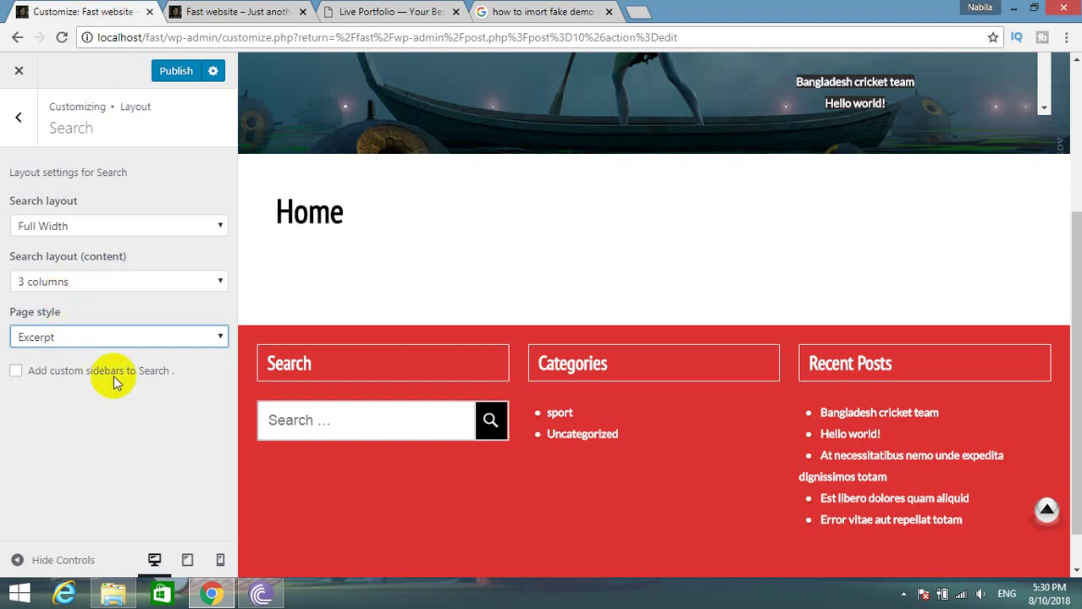
Try Content as the search results page style and compare with the demo.
left_click(142, 337)
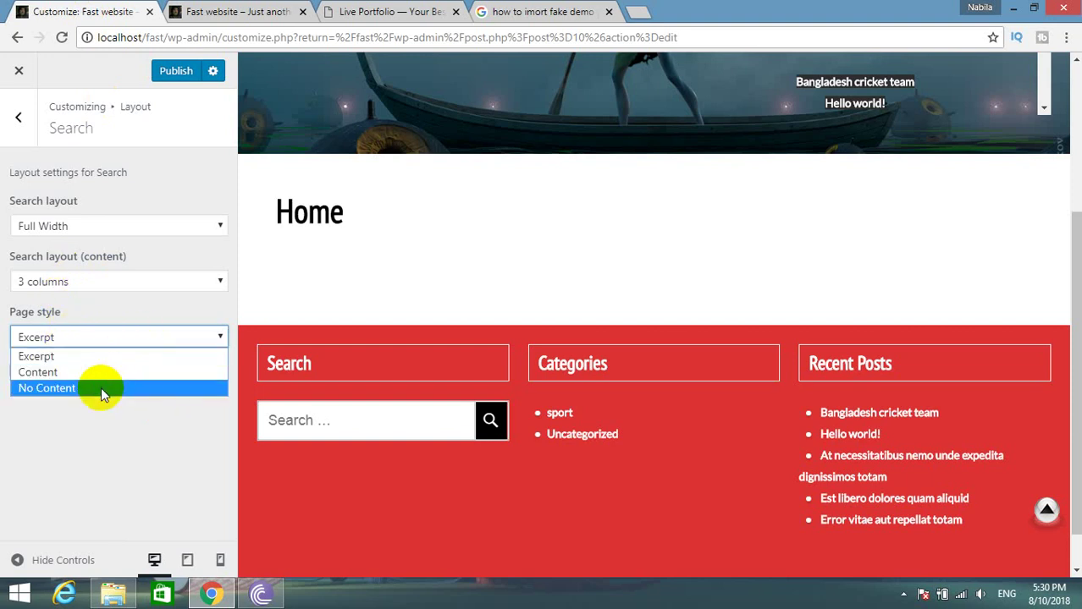
left_click(423, 12)
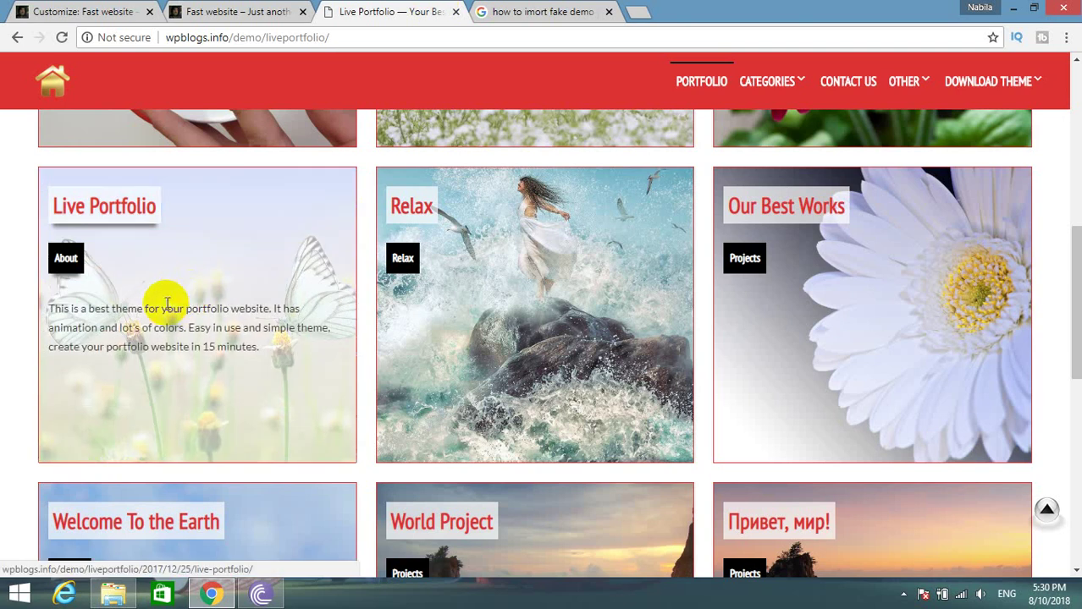
left_click(88, 11)
left_click(59, 343)
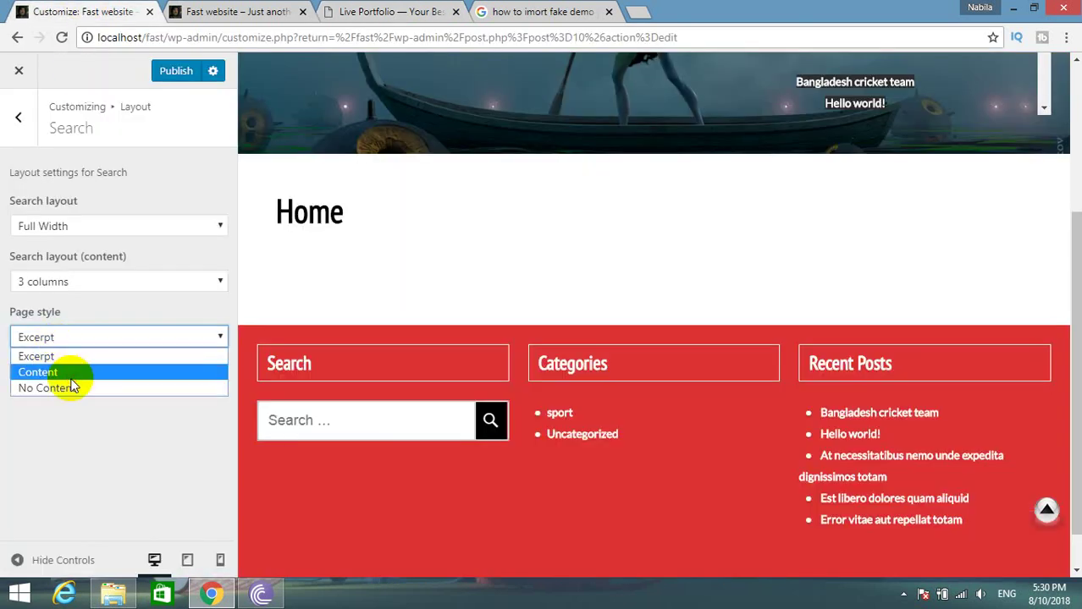
left_click(71, 375)
left_click(396, 12)
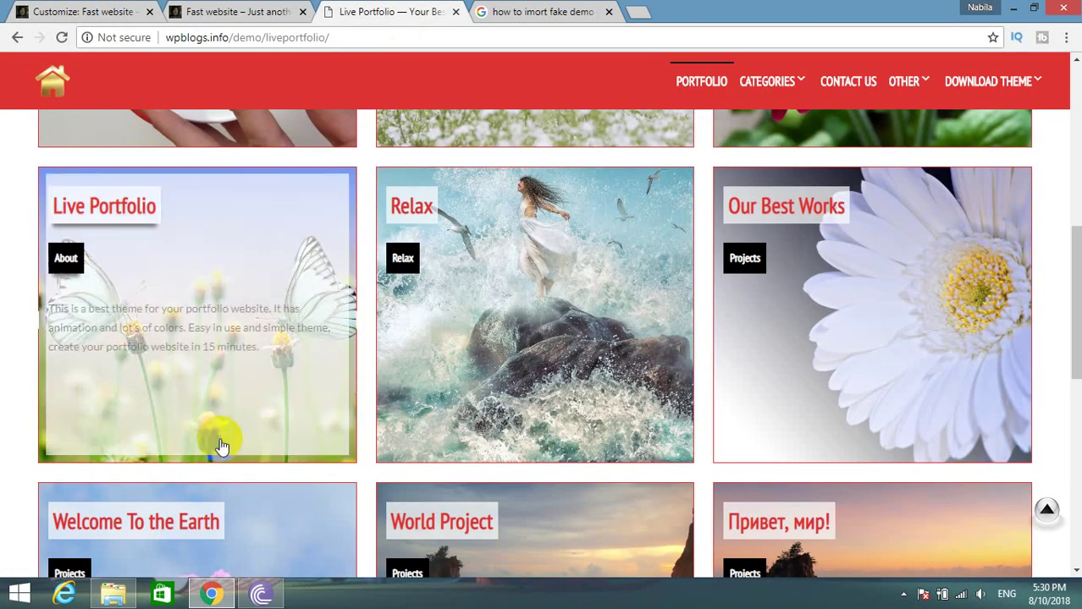
left_click(85, 12)
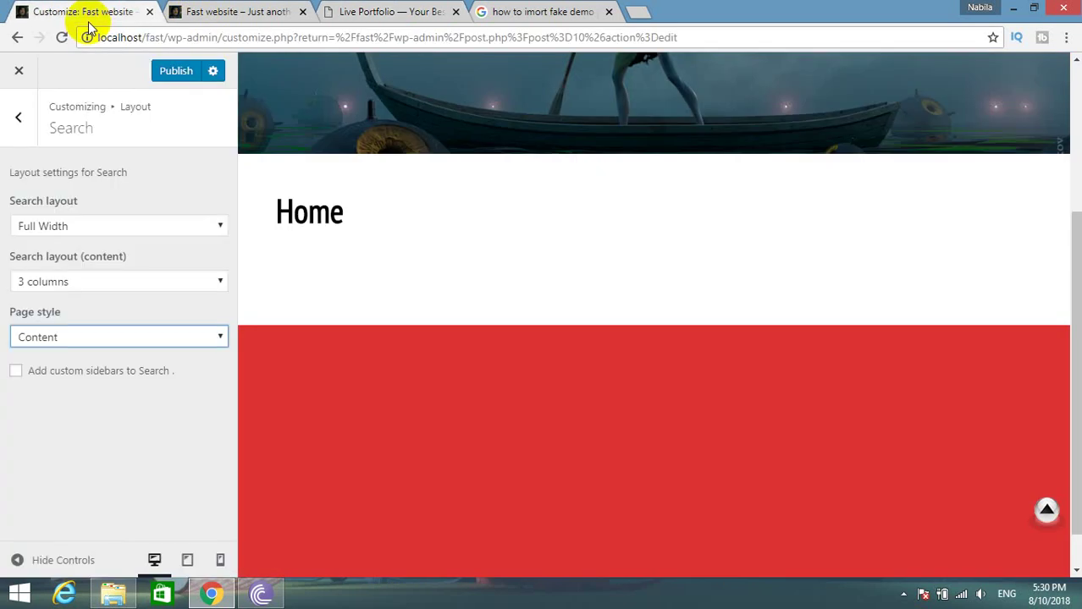
Set the Search page style to Excerpt, publish, and return to the layout sections.
left_click(107, 337)
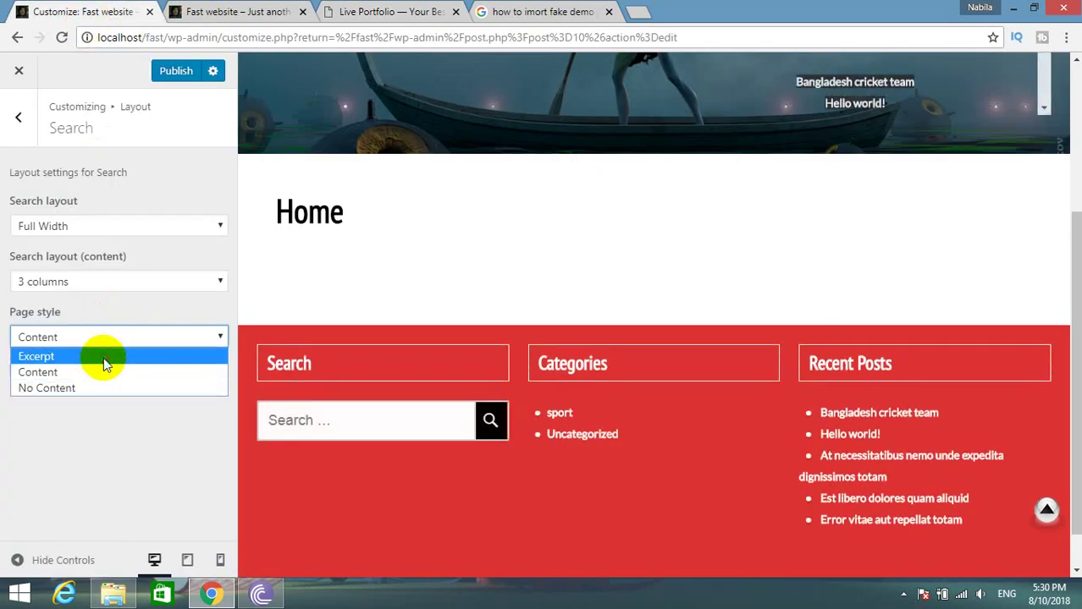
left_click(105, 357)
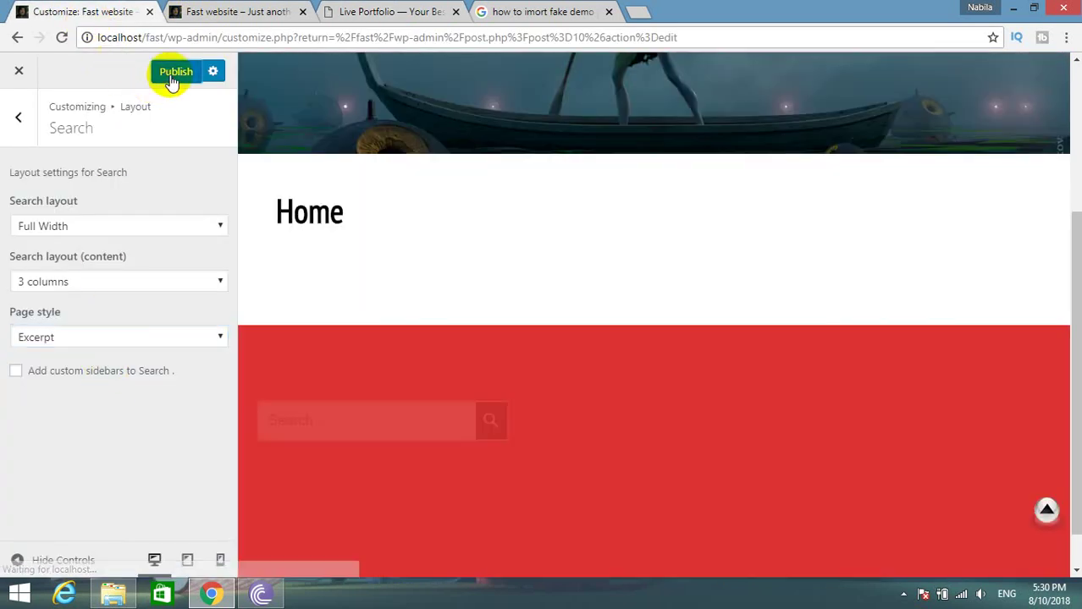
left_click(174, 73)
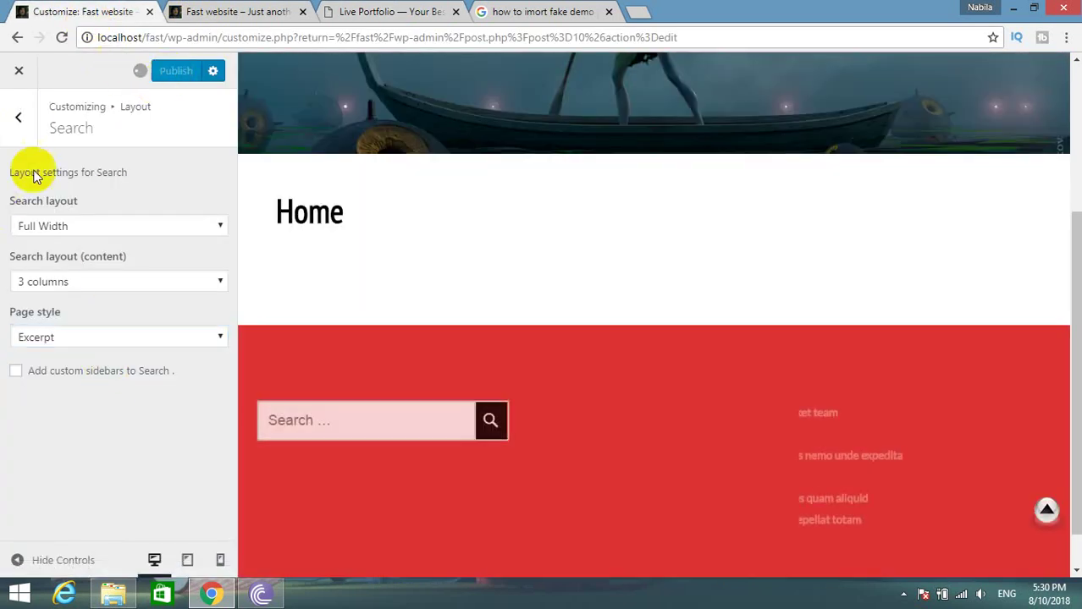
left_click(15, 120)
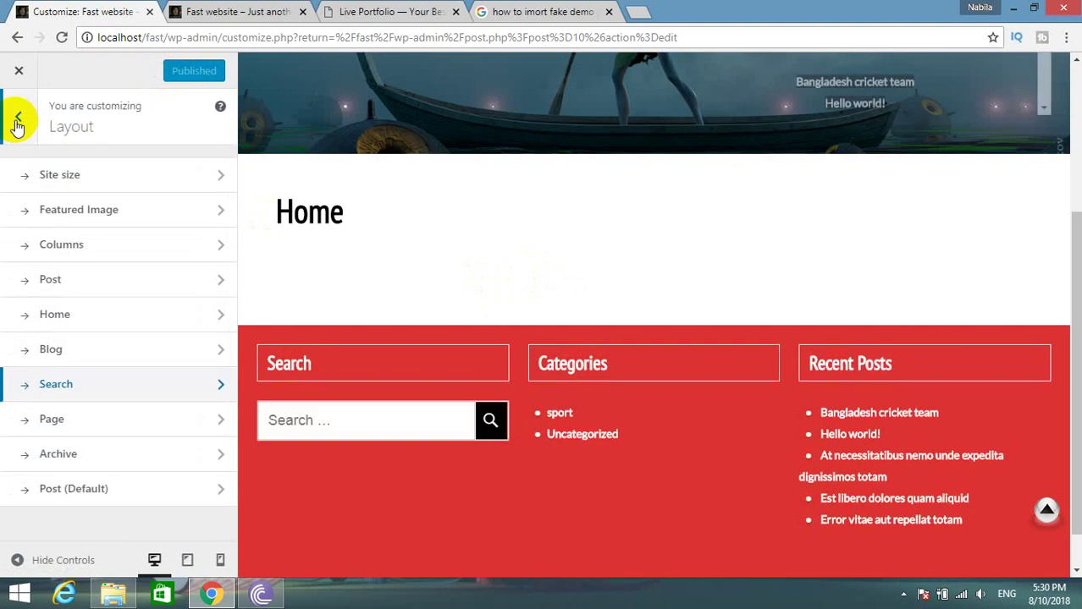
Review the Pages, Archives and Posts layouts, keeping Right Column for posts.
left_click(122, 423)
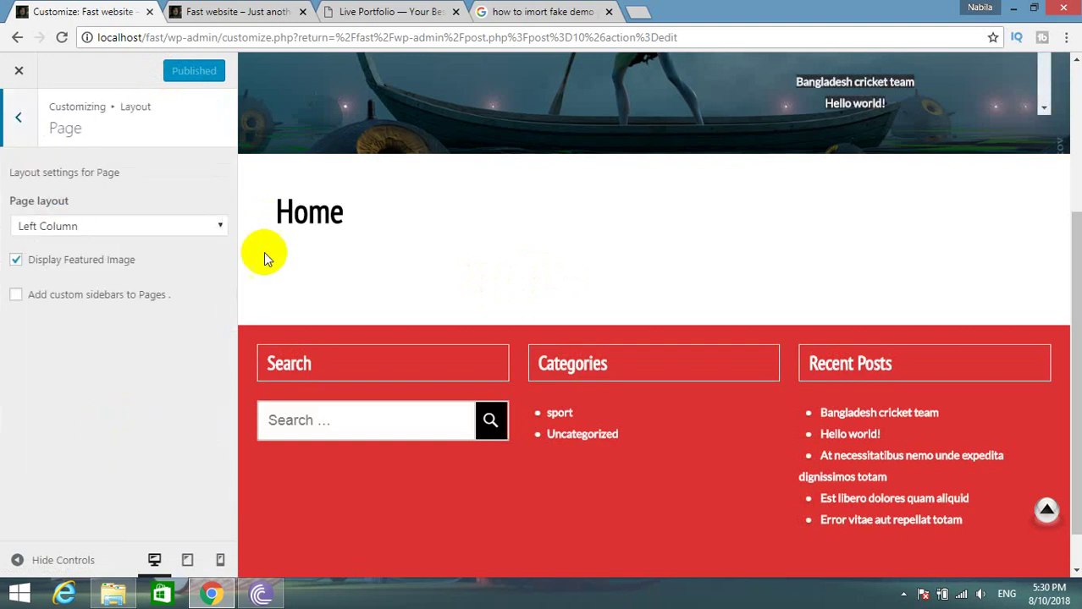
left_click(8, 138)
left_click(121, 468)
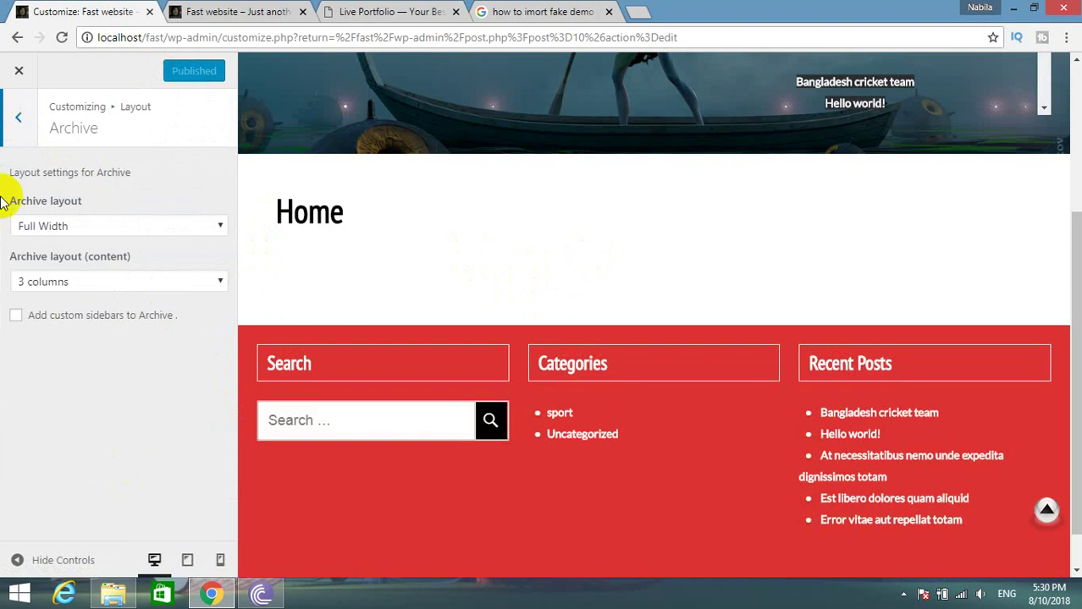
left_click(4, 140)
left_click(79, 494)
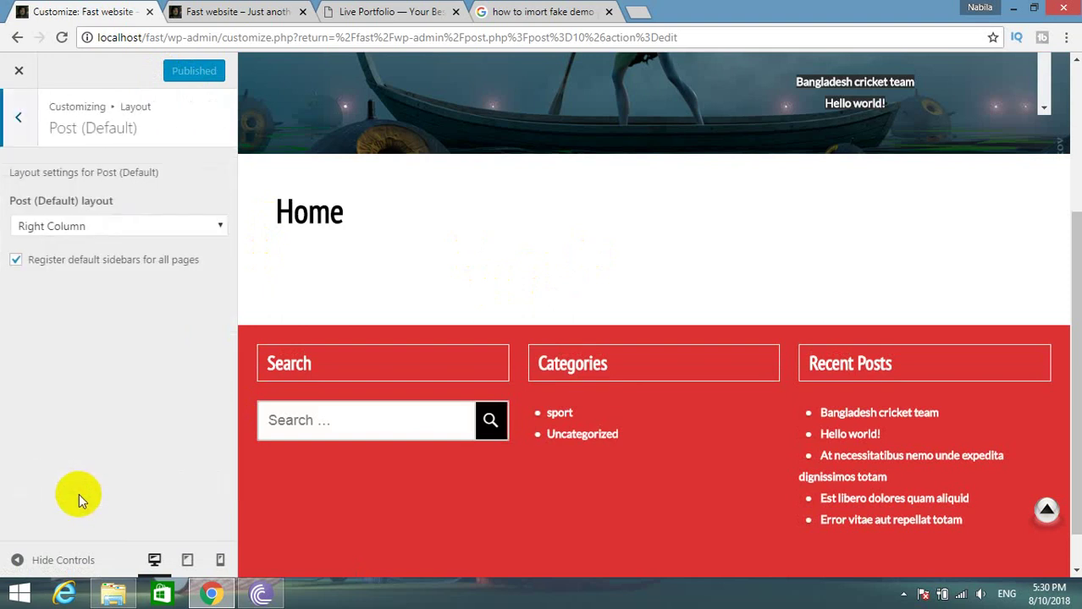
left_click(151, 229)
left_click(151, 229)
scroll(294, 370, "down", 1)
scroll(295, 370, "up", 2)
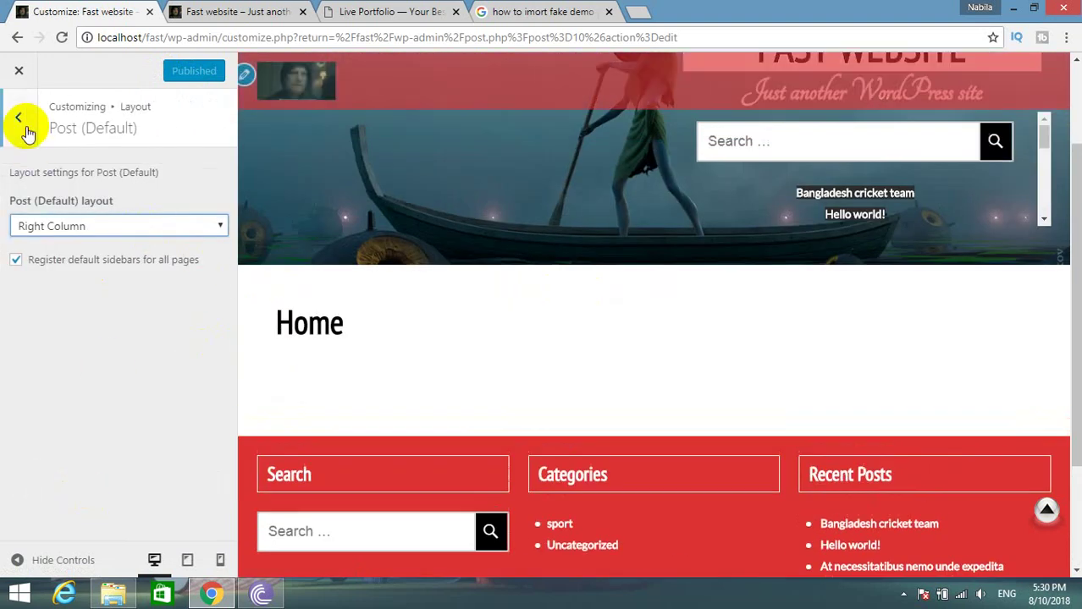
left_click(27, 134)
left_click(24, 135)
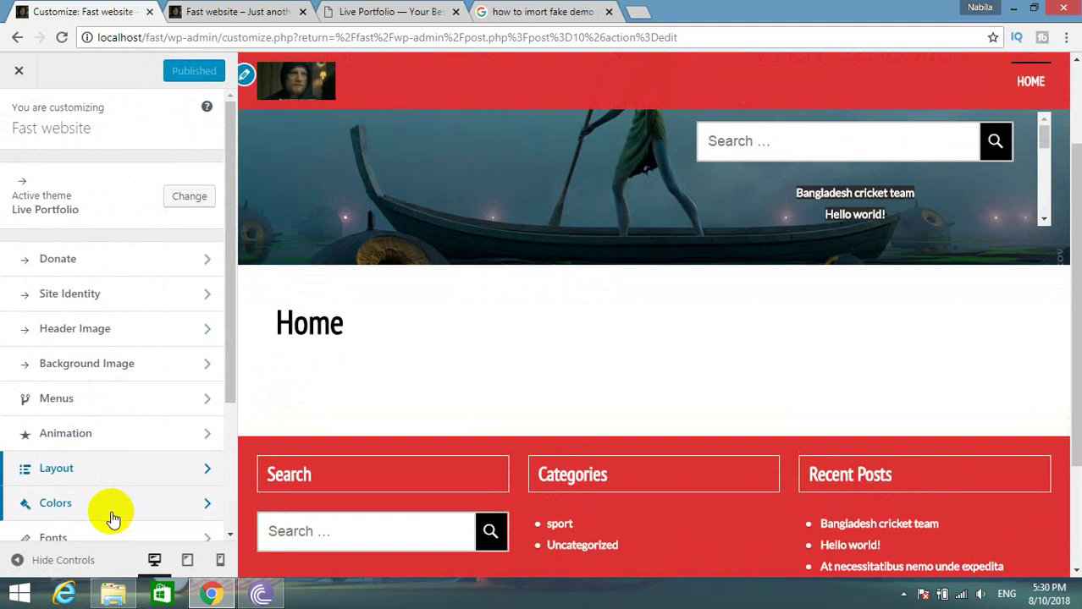
Look through the customizer's colour and font settings without changing them.
scroll(113, 518, "down", 1)
left_click(93, 432)
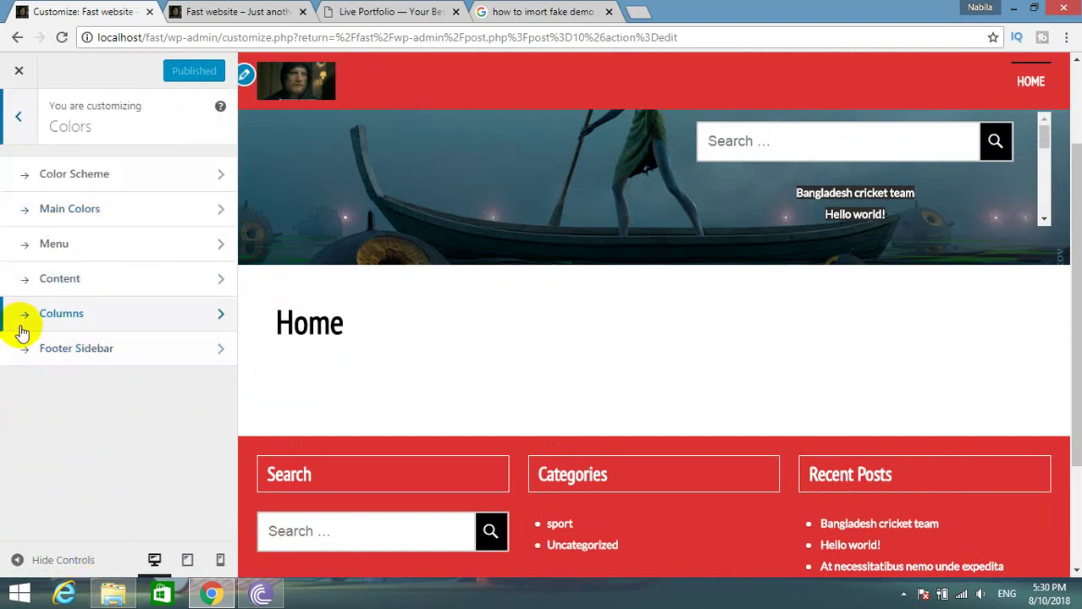
left_click(18, 116)
scroll(85, 309, "down", 2)
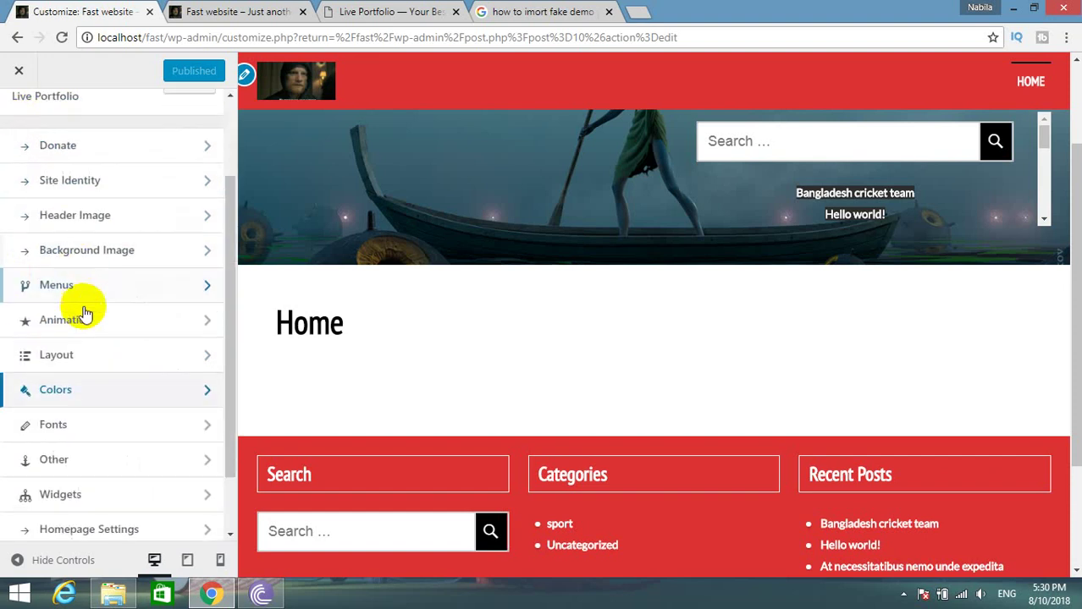
left_click(101, 391)
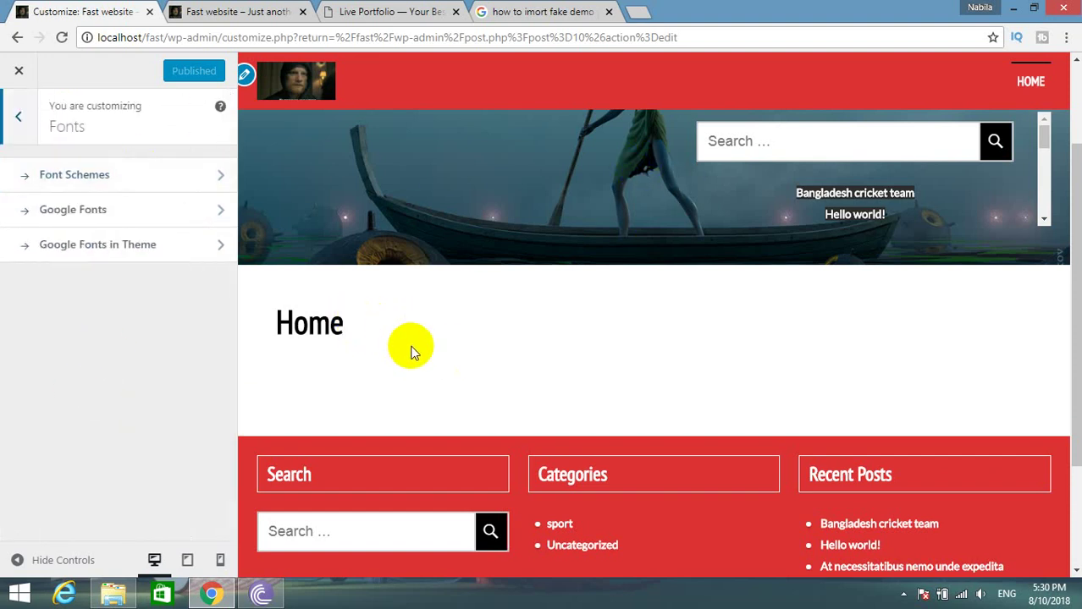
left_click(20, 118)
scroll(85, 397, "down", 1)
Set the Scroll To Top button display to None under Other.
left_click(84, 391)
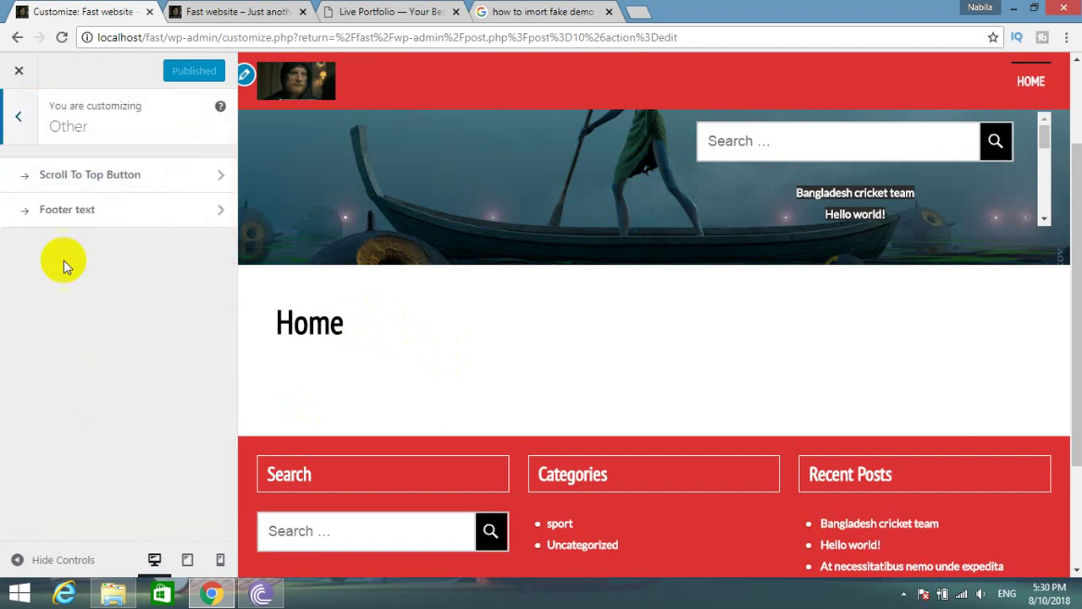
left_click(104, 175)
scroll(650, 350, "down", 3)
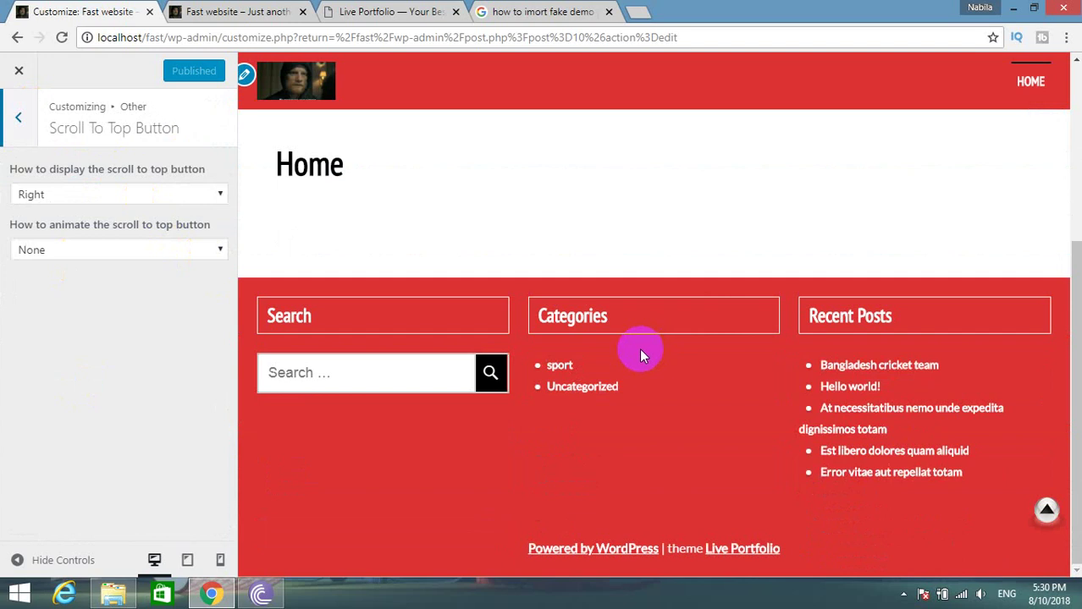
scroll(639, 348, "up", 5)
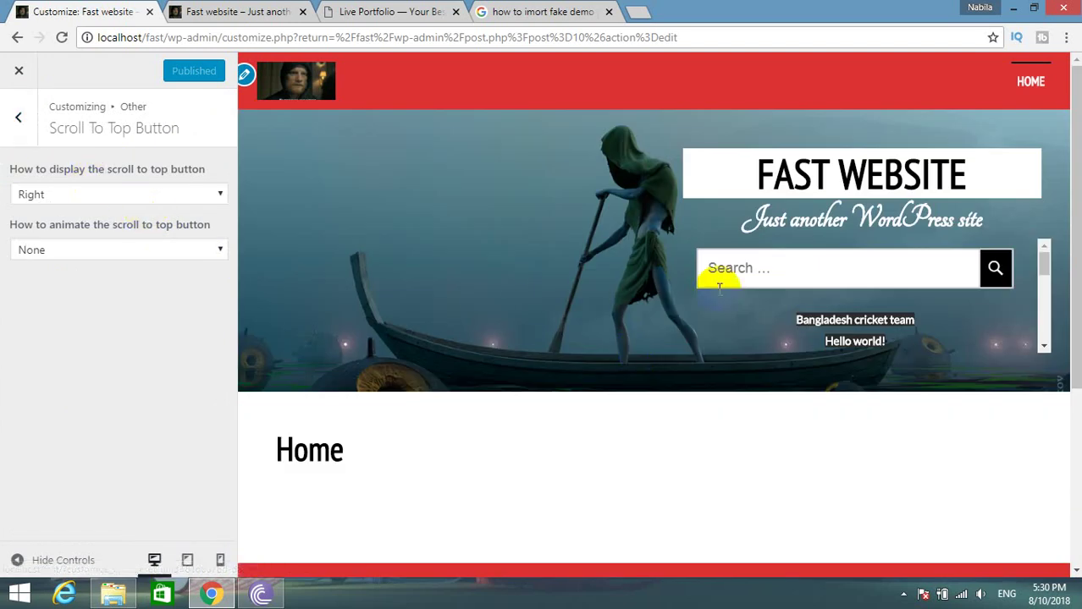
scroll(768, 267, "down", 3)
scroll(652, 436, "down", 3)
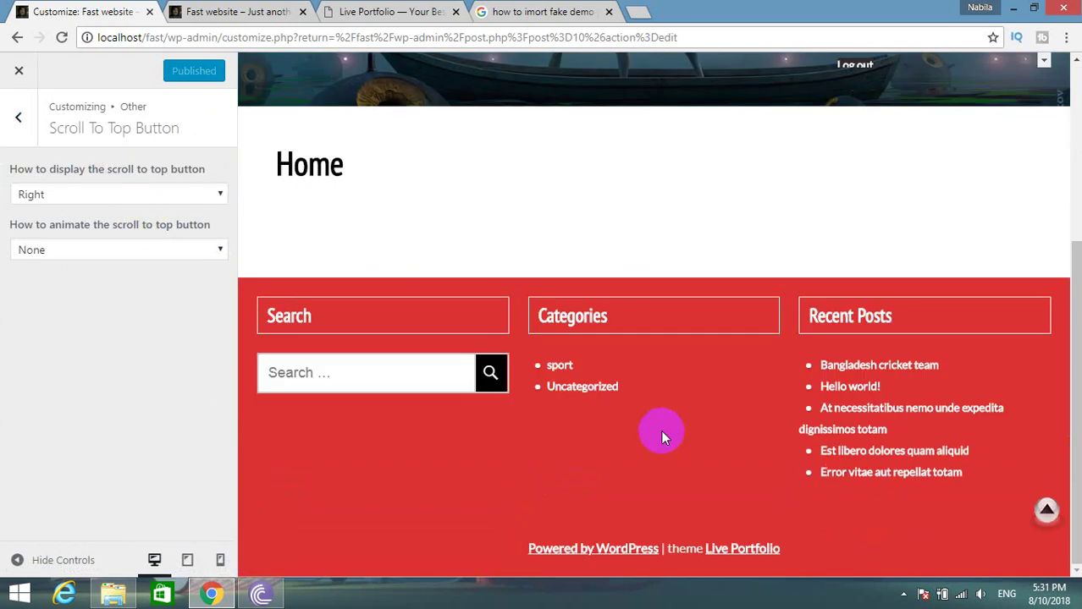
left_click(1047, 511)
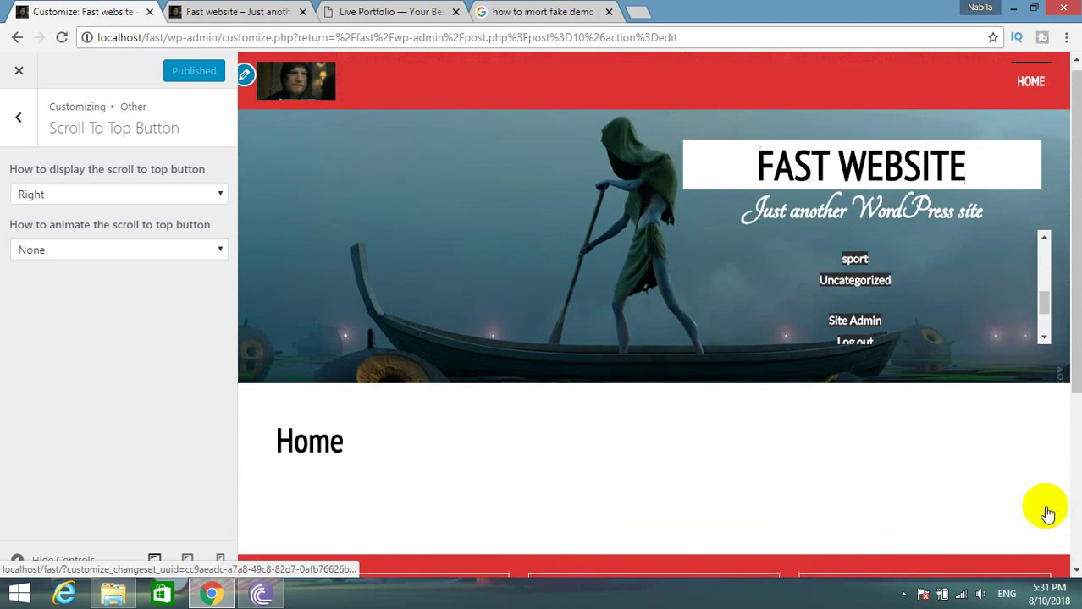
left_click(80, 194)
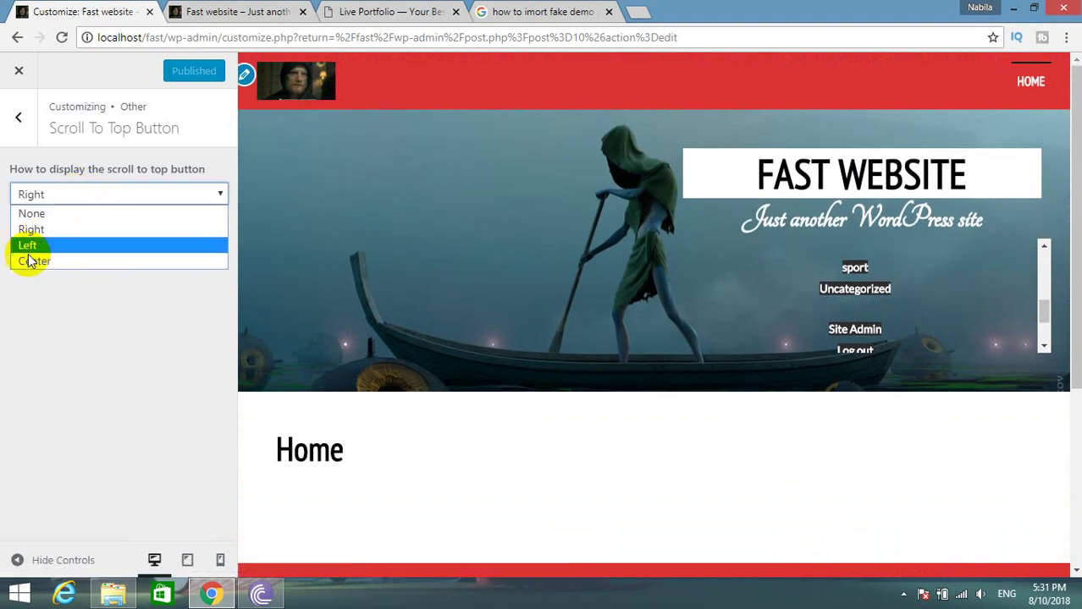
left_click(51, 213)
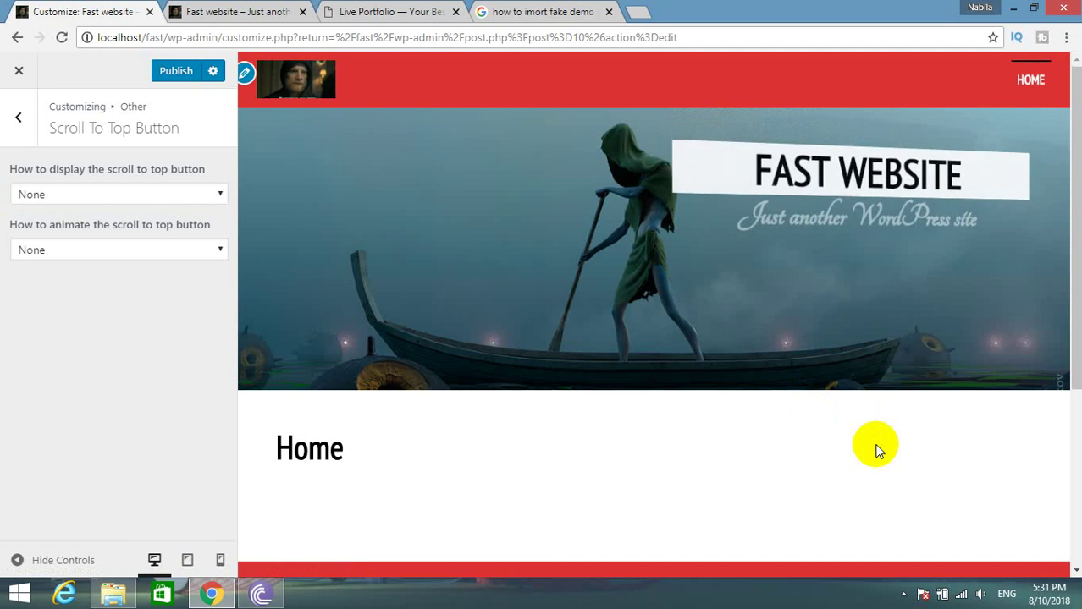
scroll(877, 445, "down", 5)
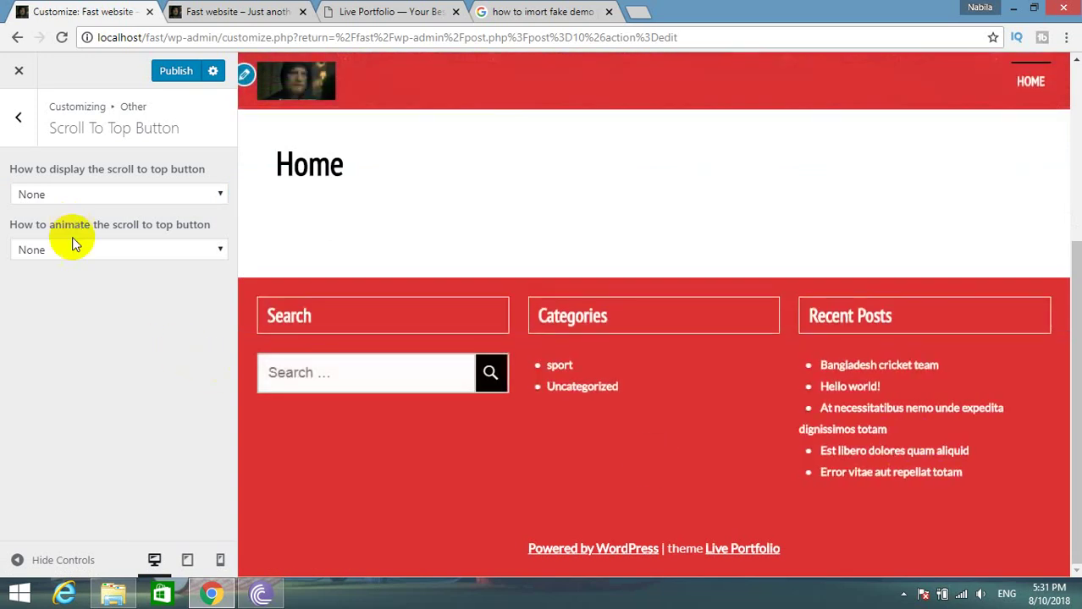
left_click(18, 117)
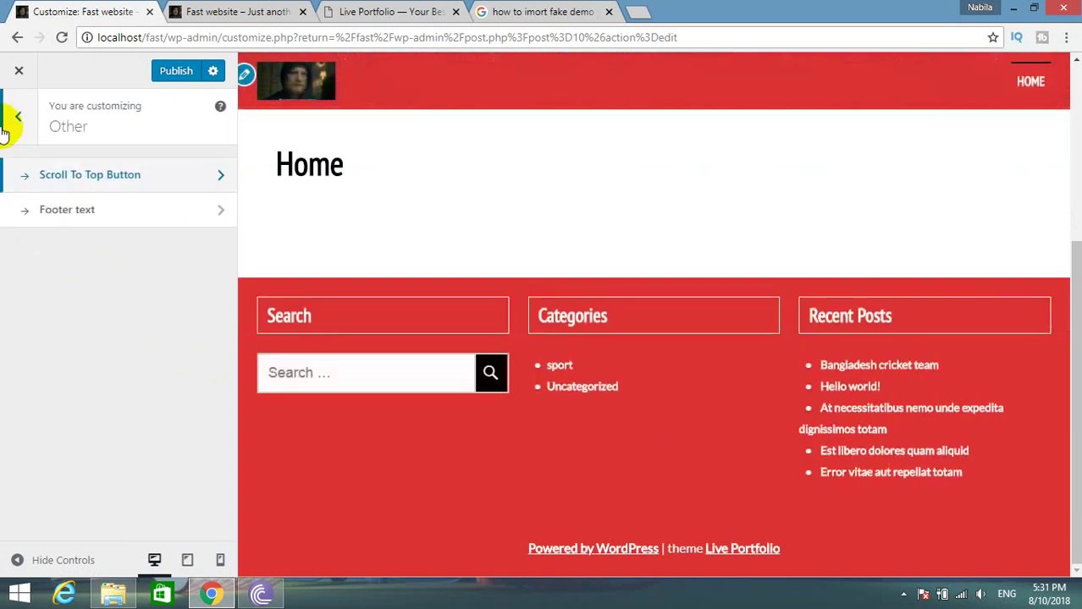
Replace the footer credit with 'My fast website' and publish it.
left_click(75, 216)
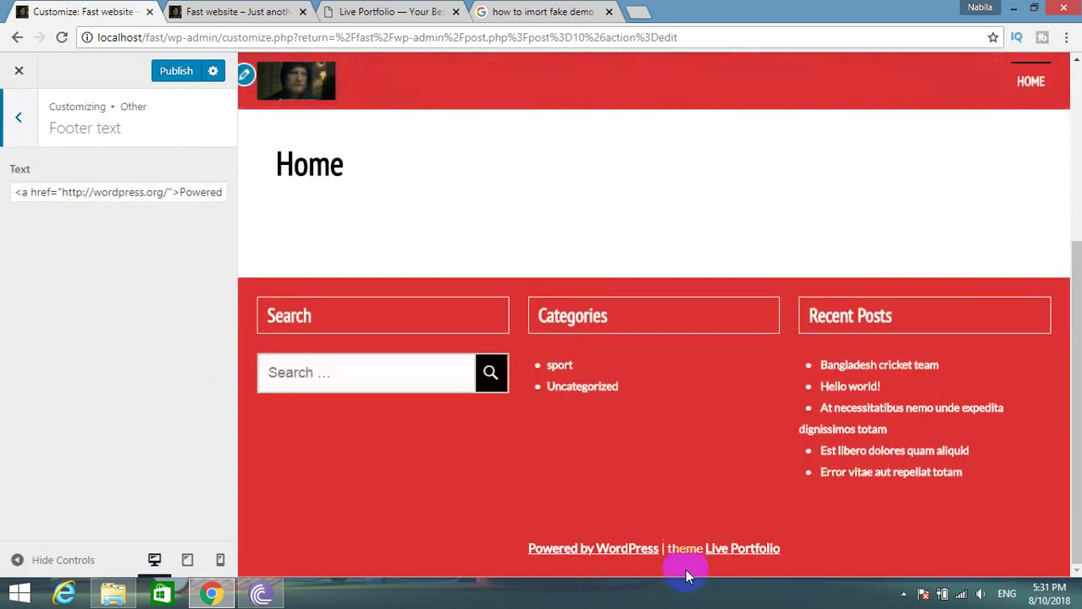
triple_click(103, 195)
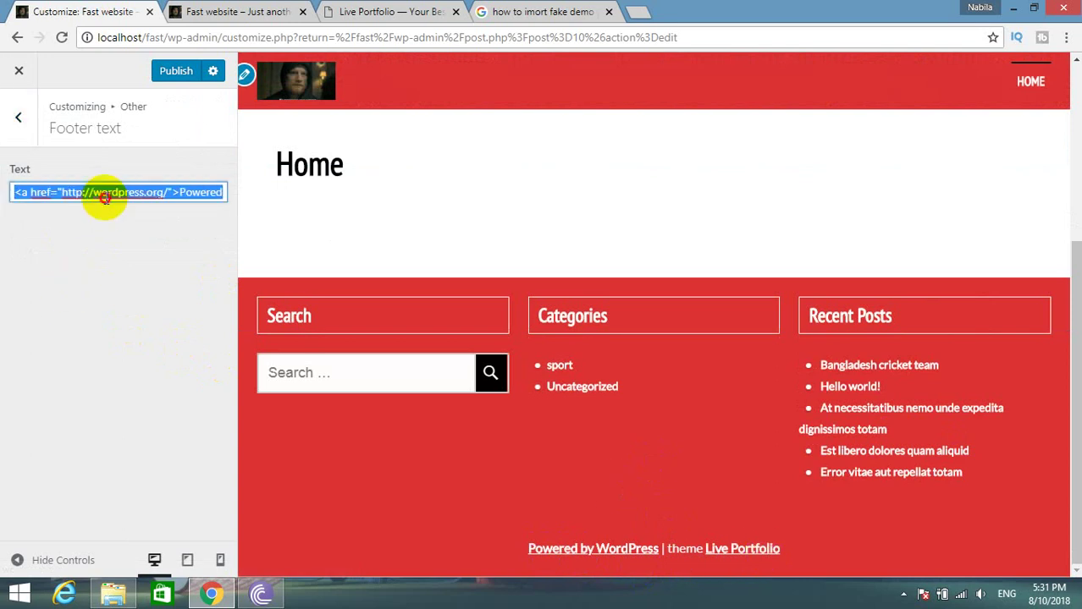
type("My w")
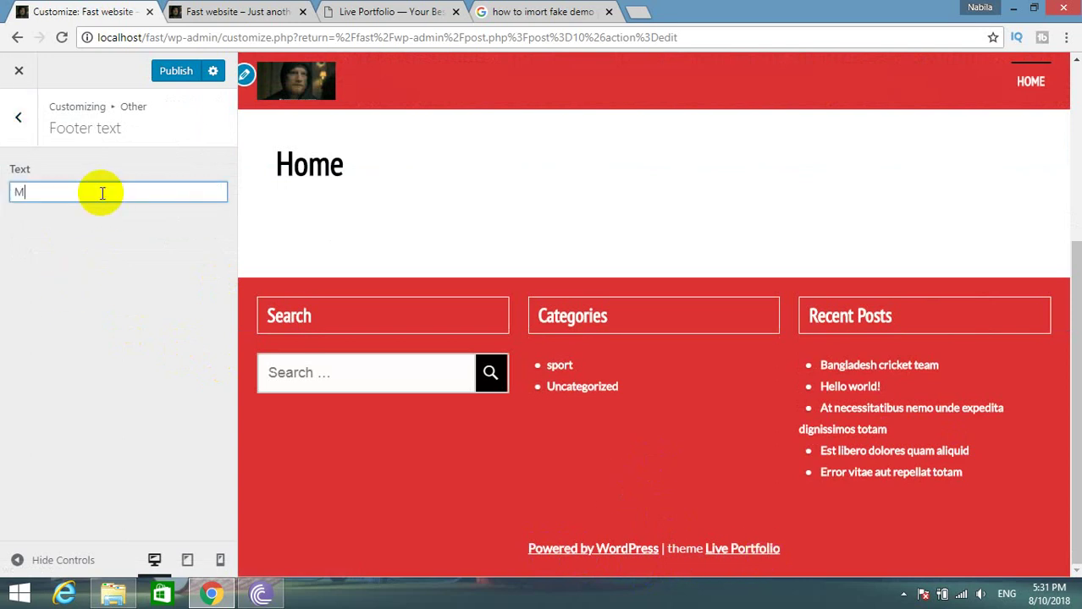
key("BackSpace")
type("fast webste")
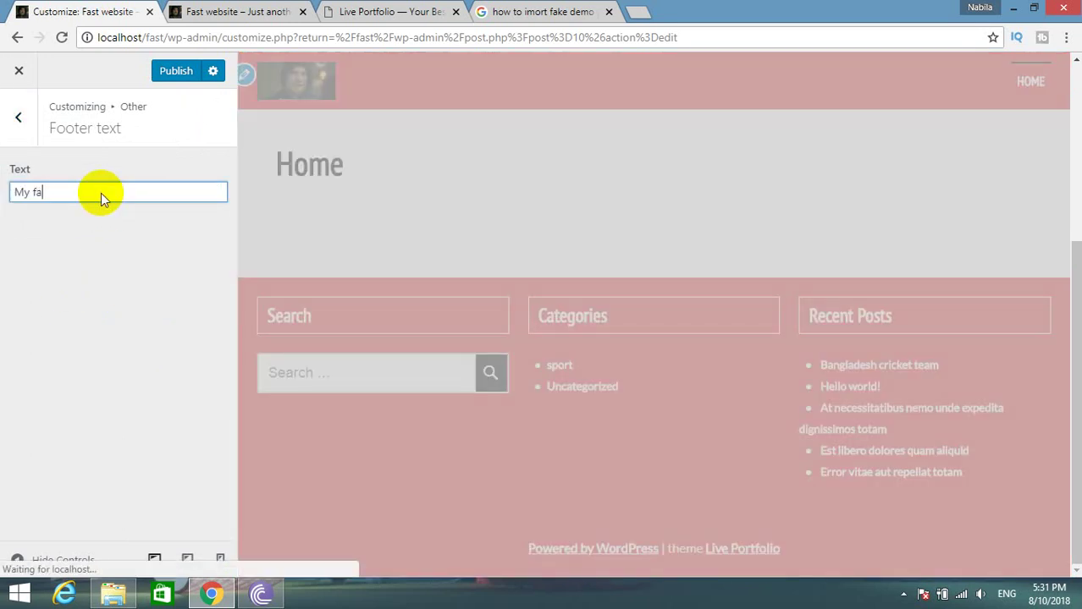
key("BackSpace")
key("BackSpace")
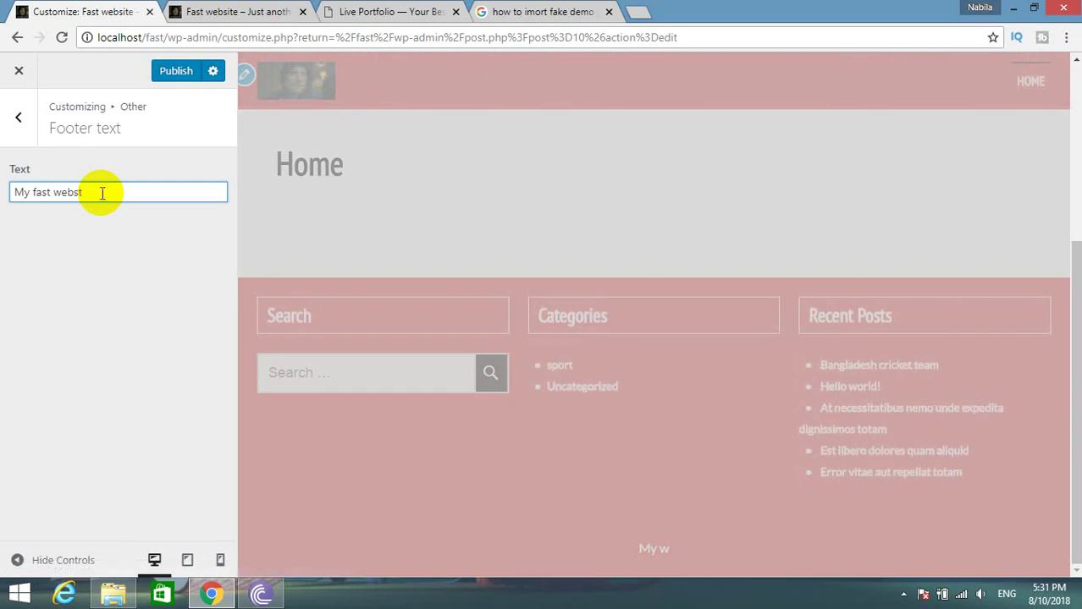
type("ite")
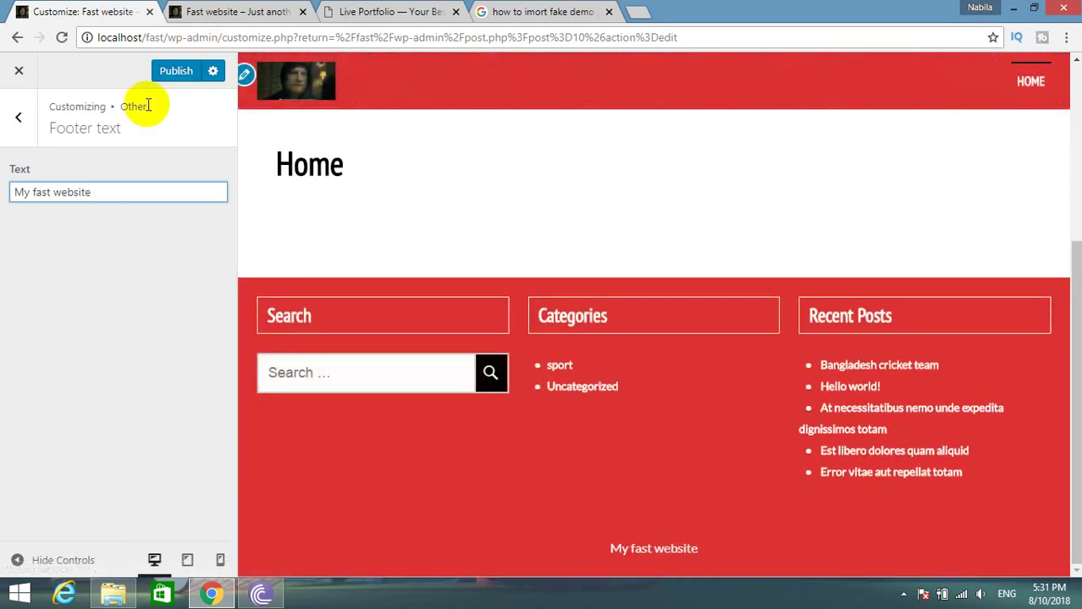
left_click(161, 73)
left_click(15, 113)
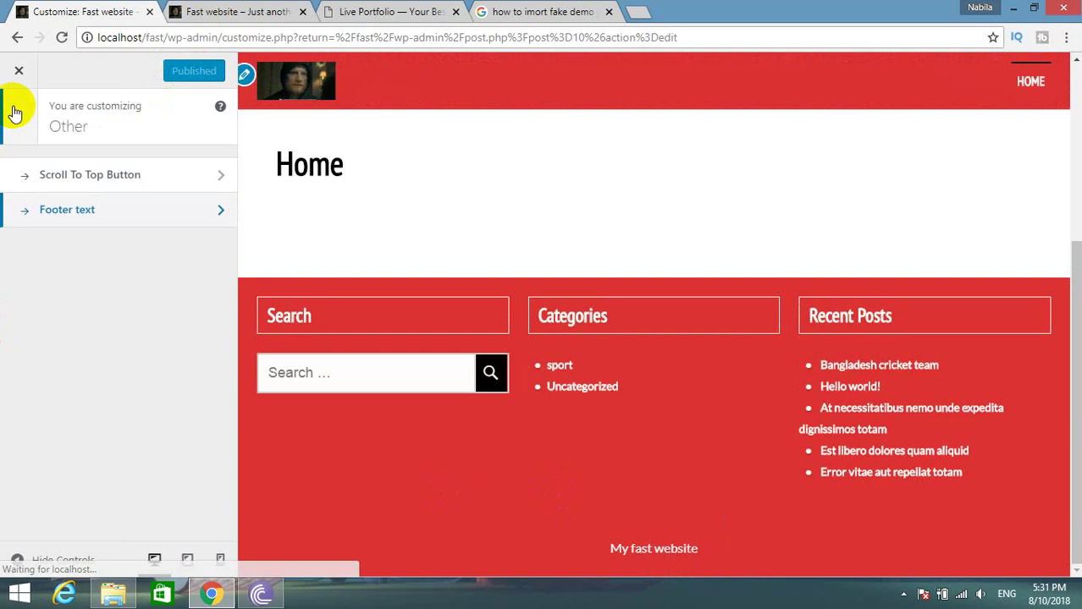
left_click(14, 112)
Open the Widgets section and compare with the Live Portfolio demo post.
left_click(203, 419)
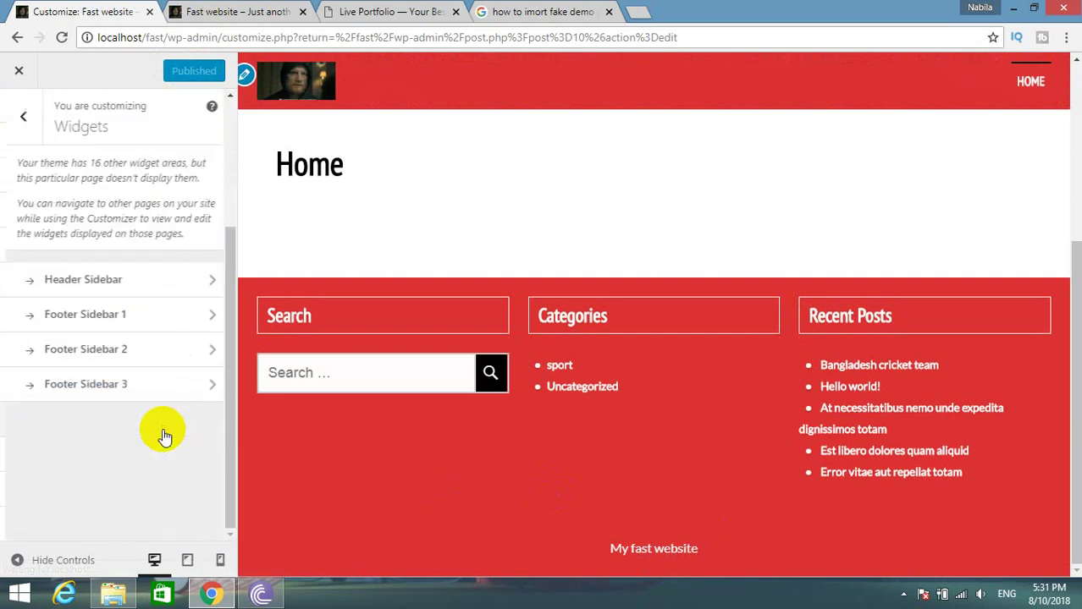
left_click(280, 12)
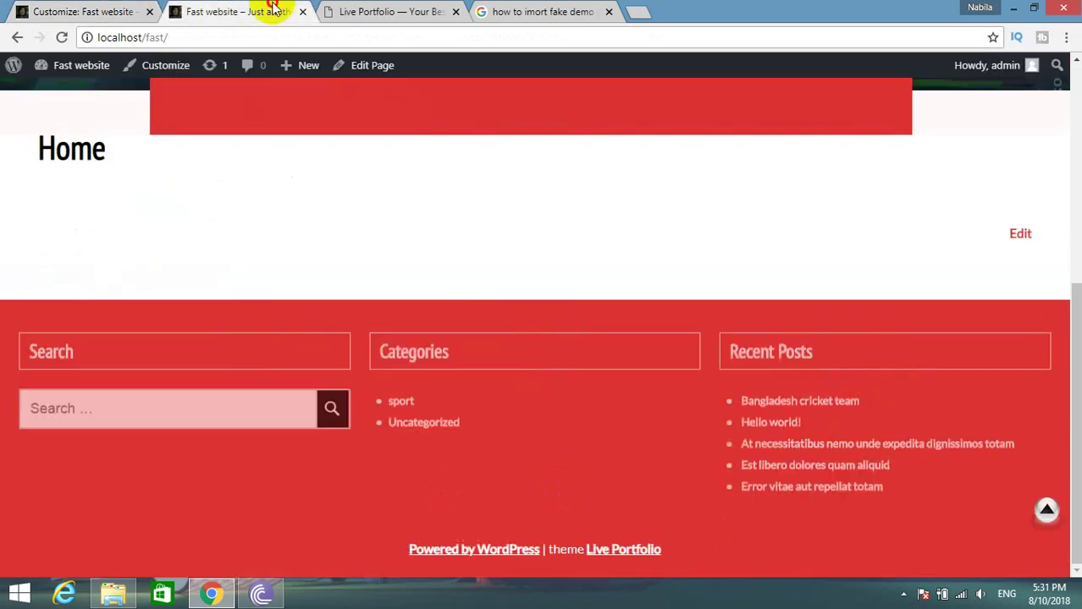
left_click(321, 11)
right_click(252, 286)
left_click(115, 280)
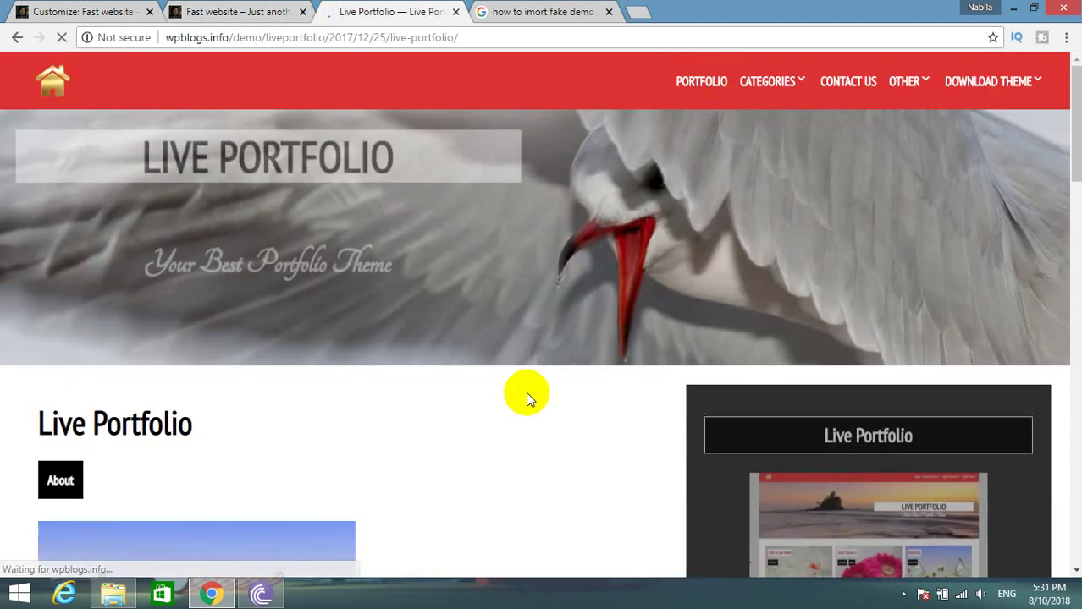
scroll(810, 512, "down", 6)
scroll(810, 426, "down", 5)
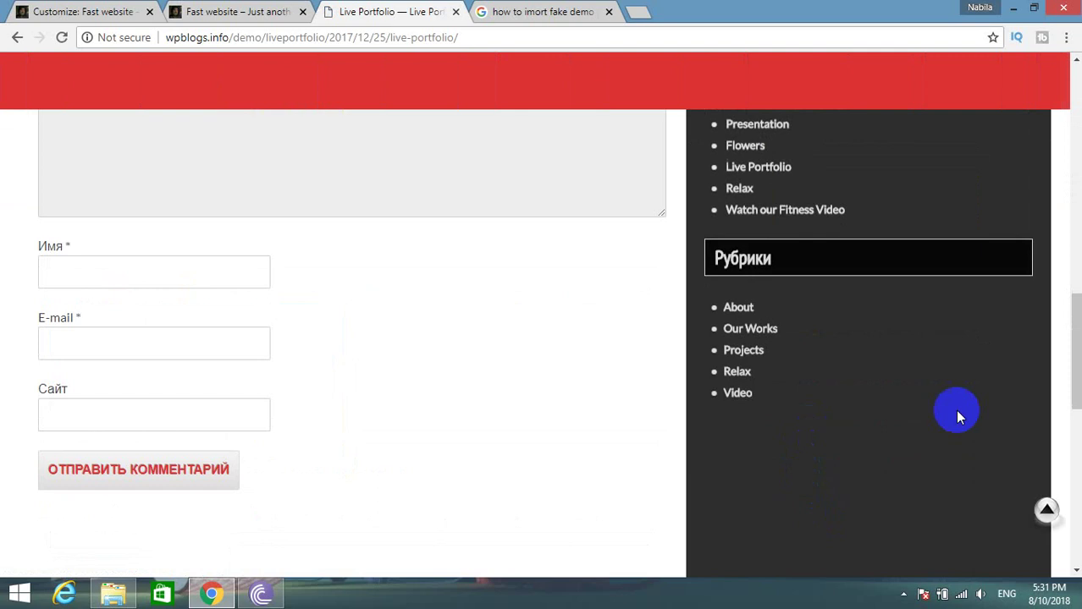
left_click(134, 9)
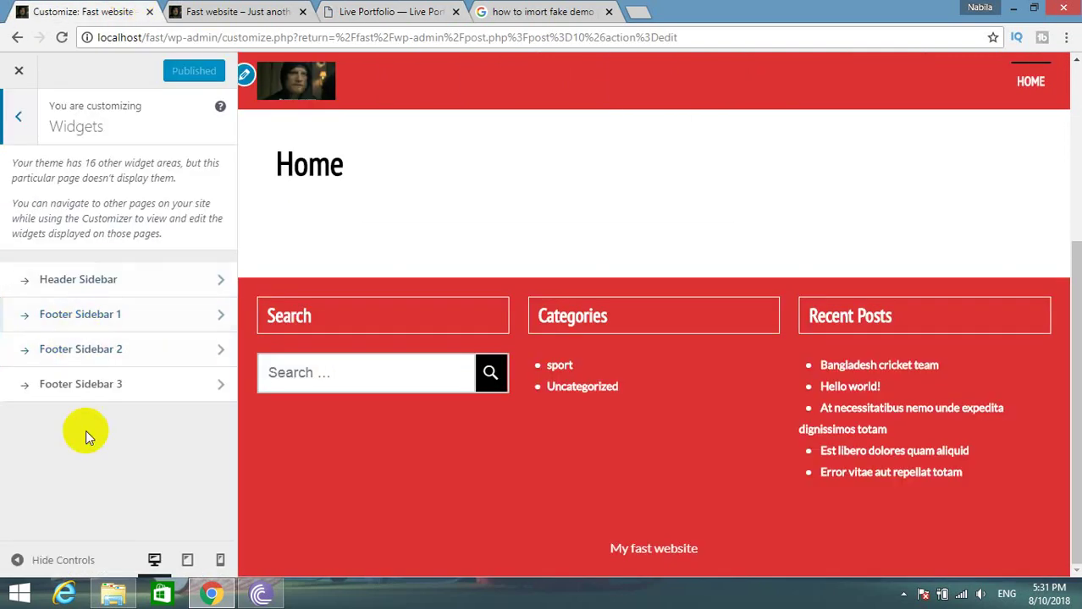
Inspect the Header Sidebar and Footer Sidebar 1 widget areas.
left_click(132, 283)
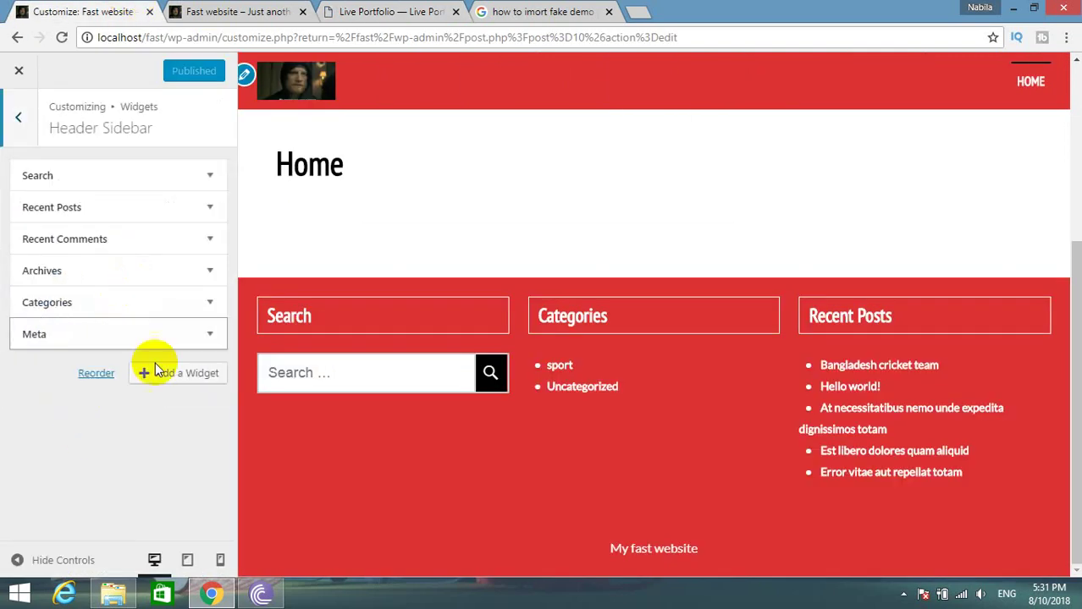
left_click(3, 129)
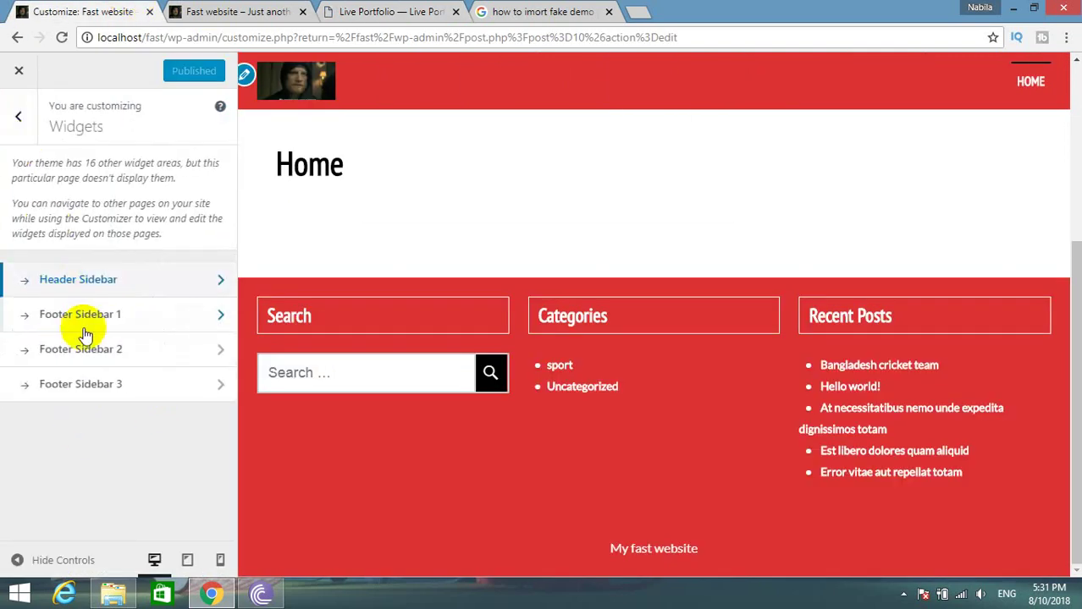
left_click(110, 312)
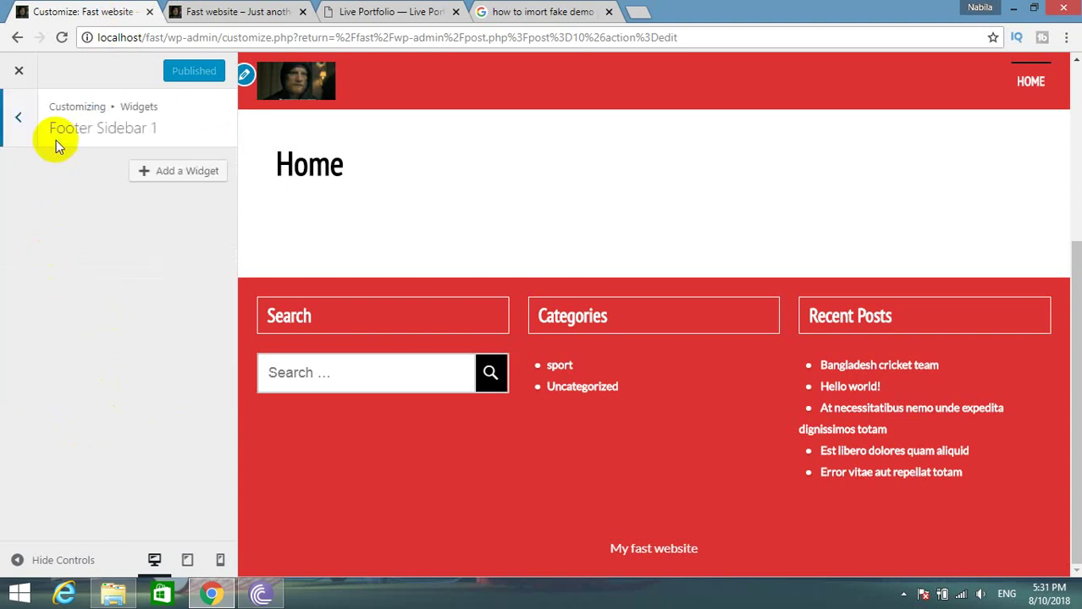
left_click(25, 134)
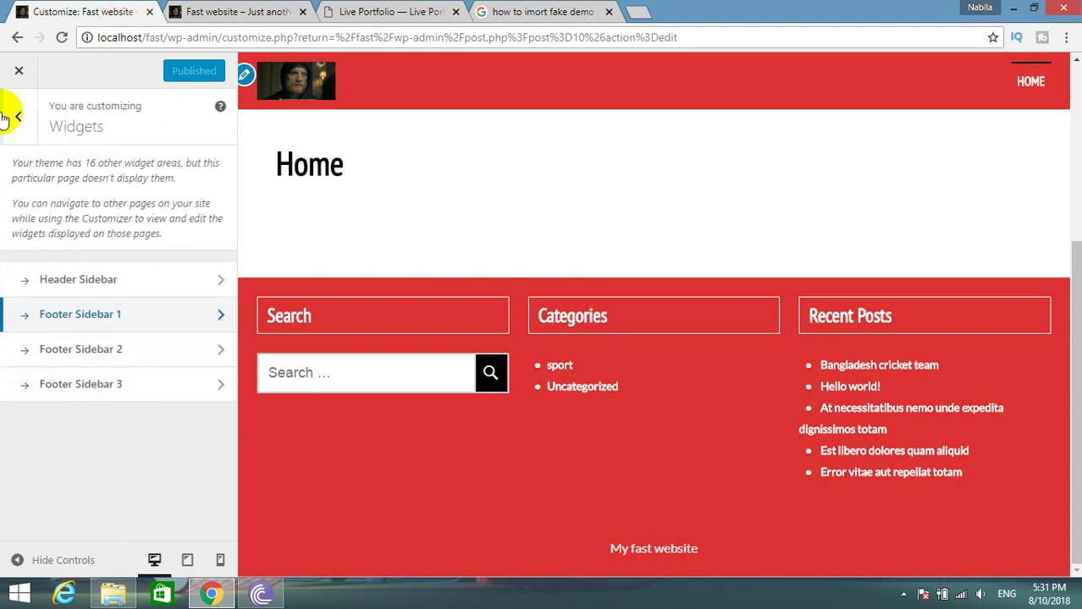
left_click(10, 117)
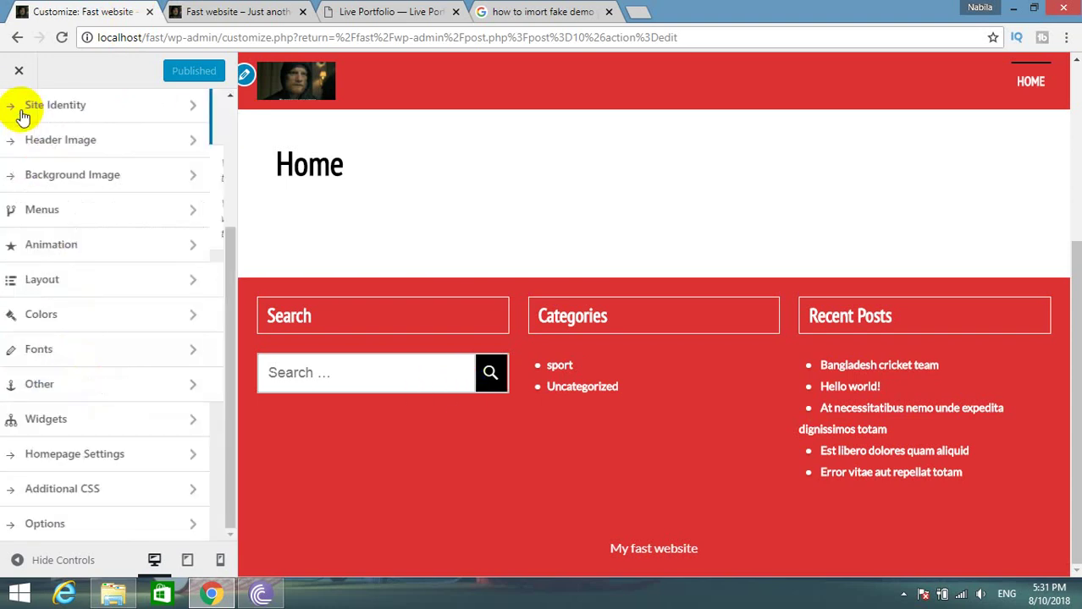
Look through Homepage Settings, Additional CSS and the theme Options sections.
left_click(83, 462)
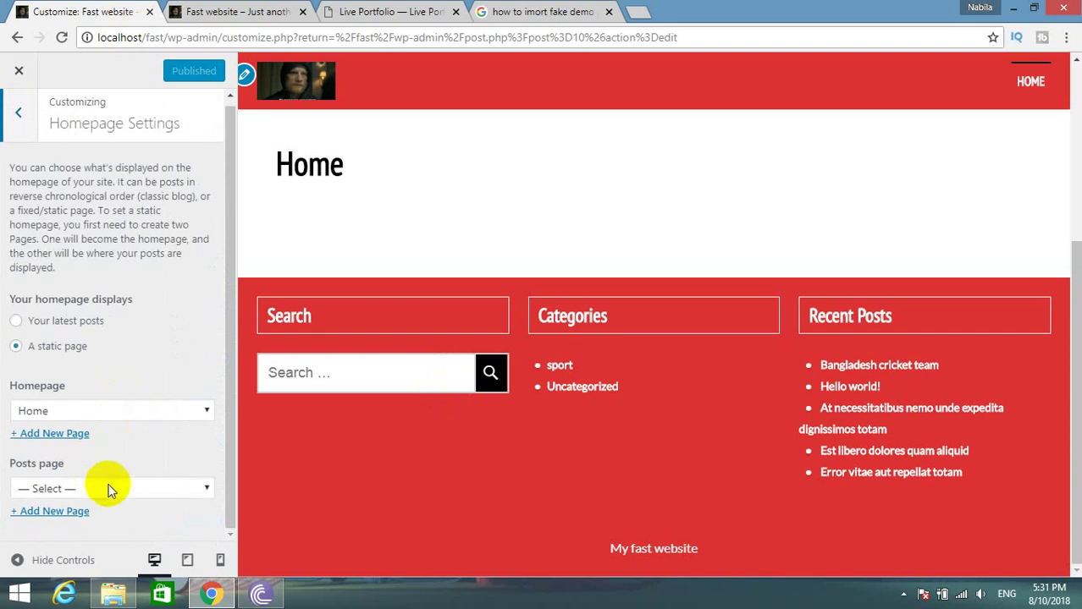
left_click(18, 112)
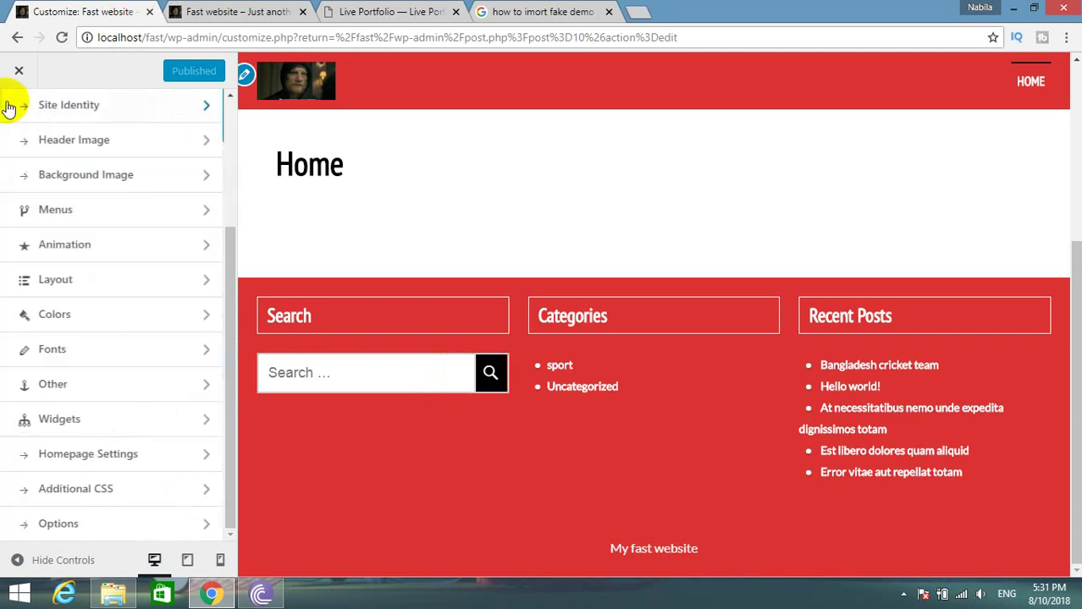
left_click(94, 487)
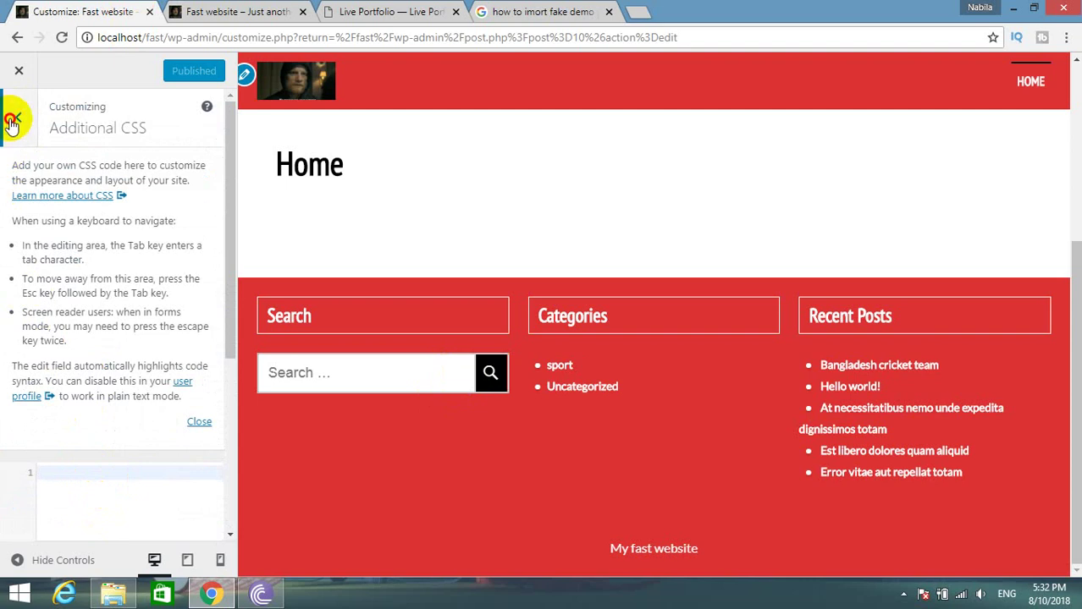
left_click(12, 123)
left_click(82, 525)
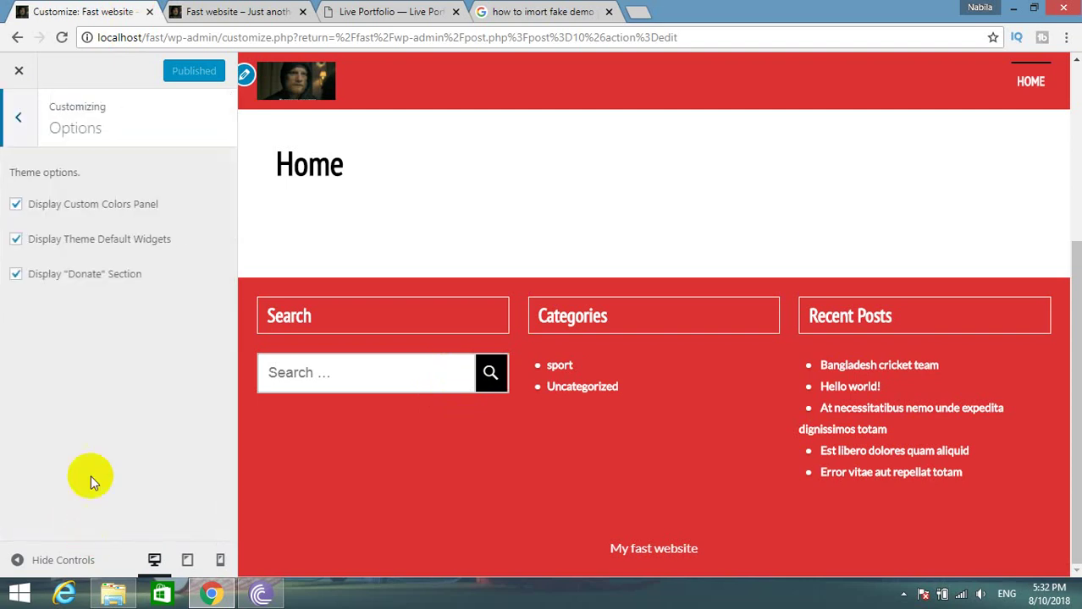
left_click(18, 122)
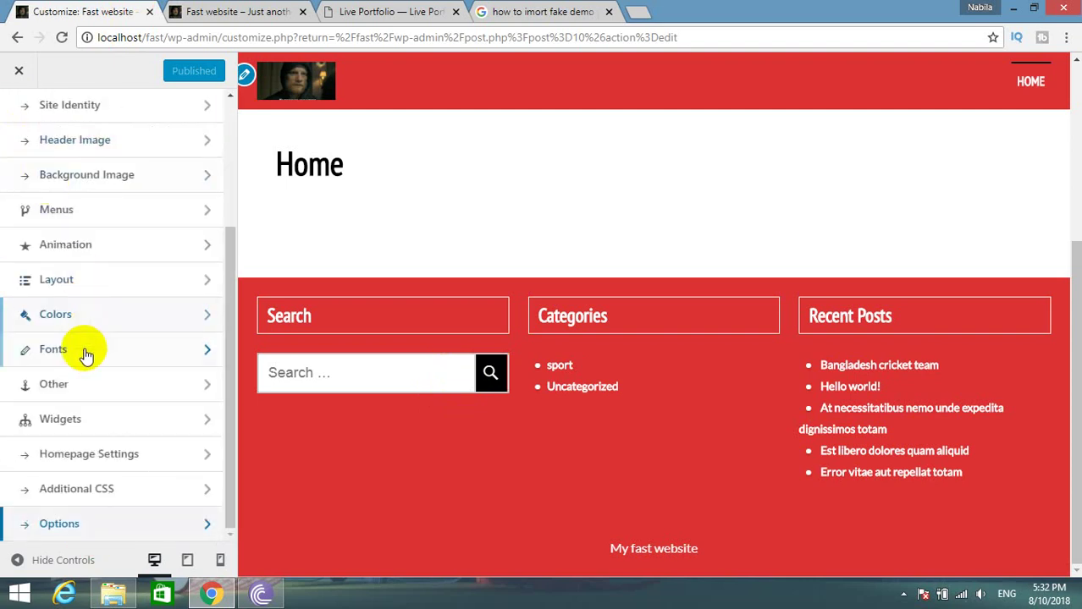
scroll(88, 254, "up", 3)
Compare the local site's front page with the Live Portfolio demo site.
left_click(216, 11)
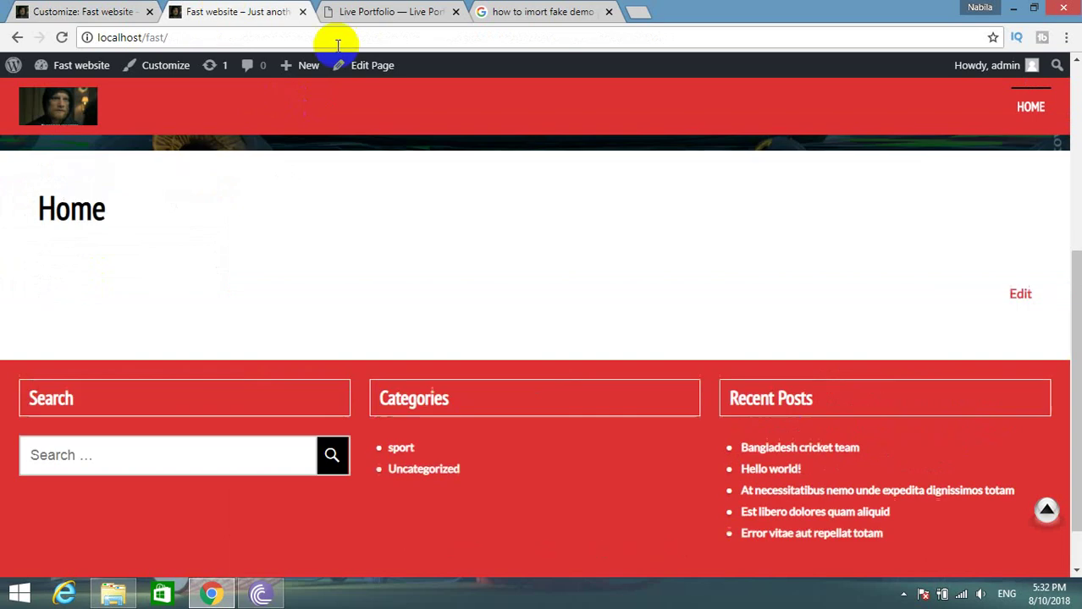
left_click(363, 11)
scroll(90, 258, "up", 5)
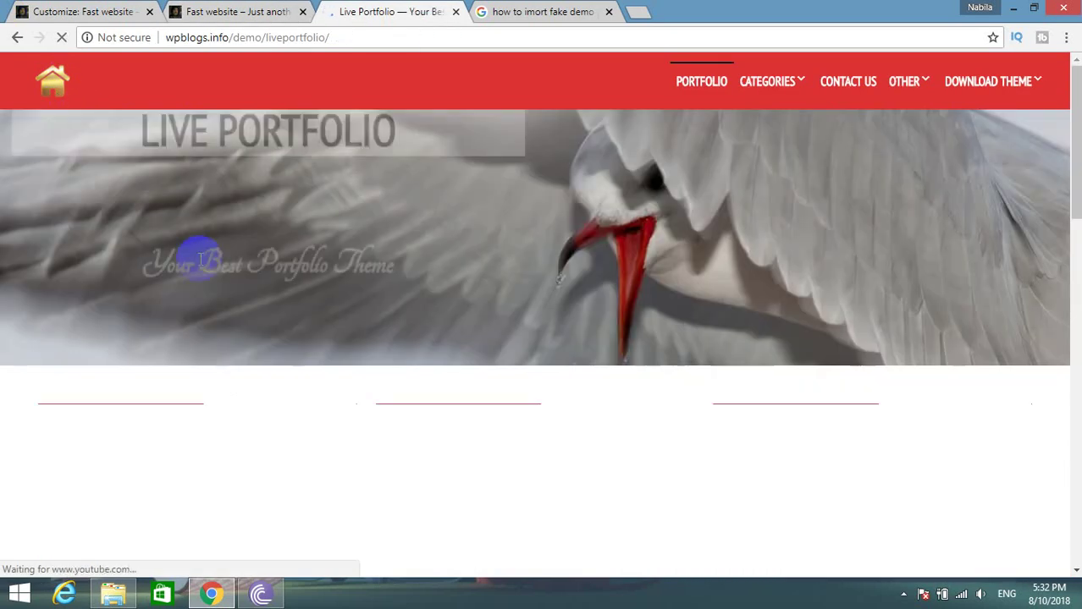
scroll(199, 258, "down", 3)
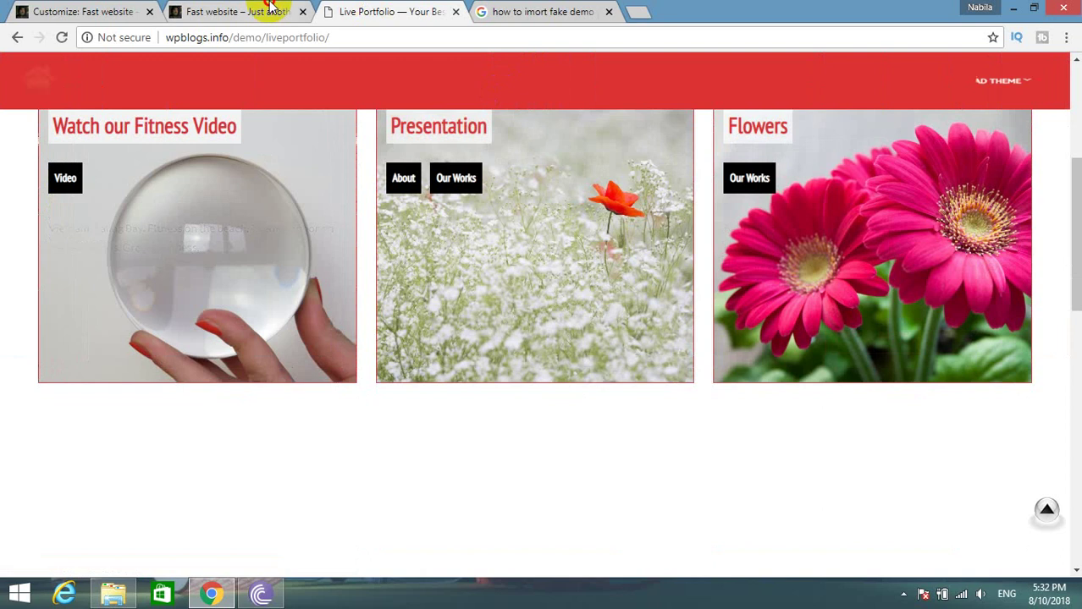
left_click(245, 11)
scroll(305, 321, "down", 3)
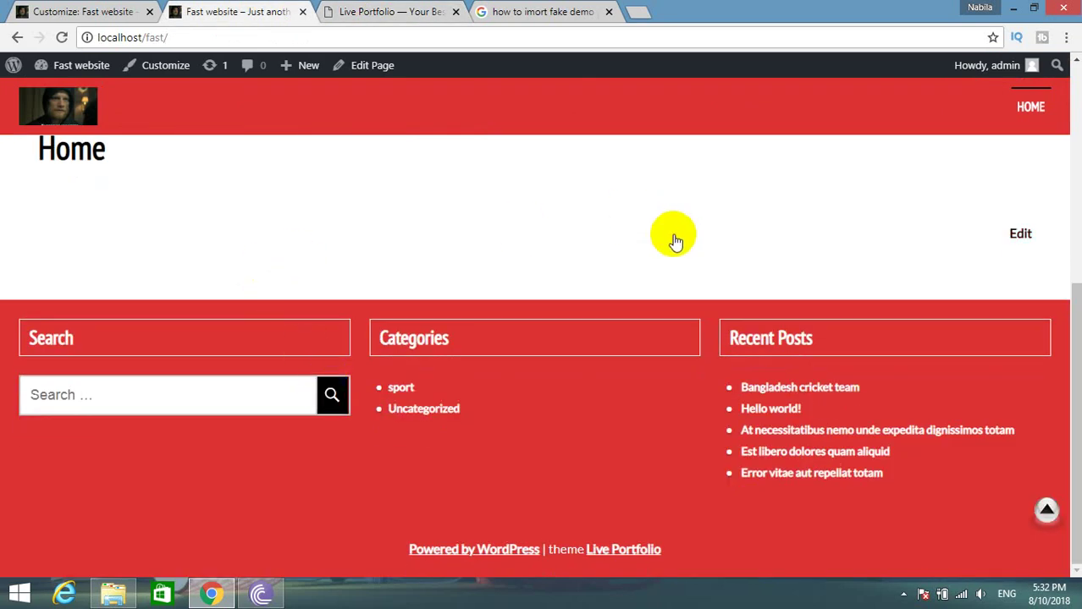
Change the Home page template to Full Width Template, update it, and visit the site.
left_click(1022, 240)
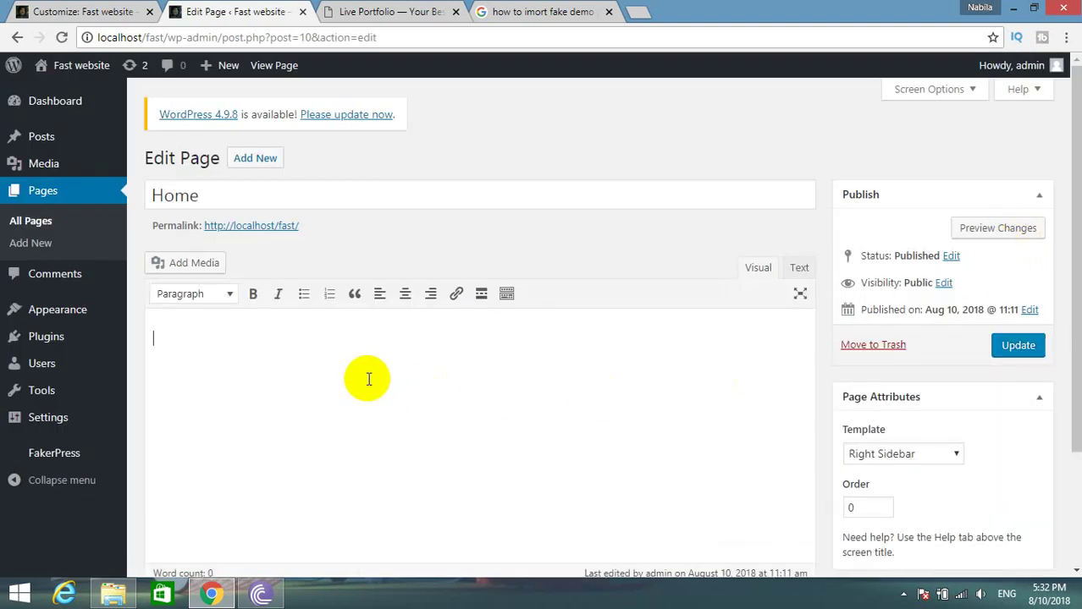
scroll(368, 380, "down", 3)
scroll(372, 383, "up", 3)
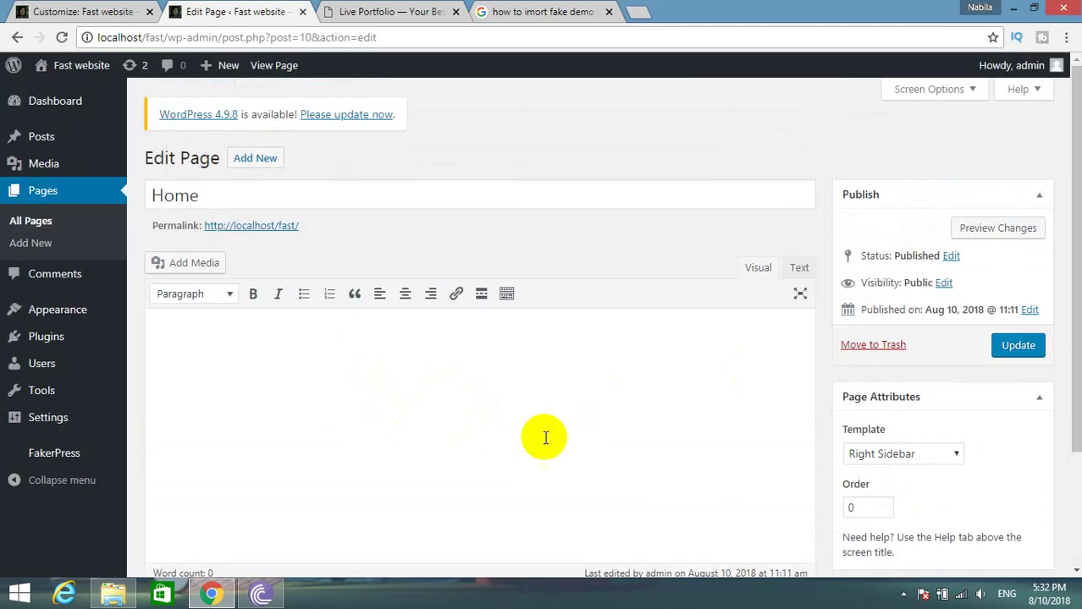
left_click(939, 454)
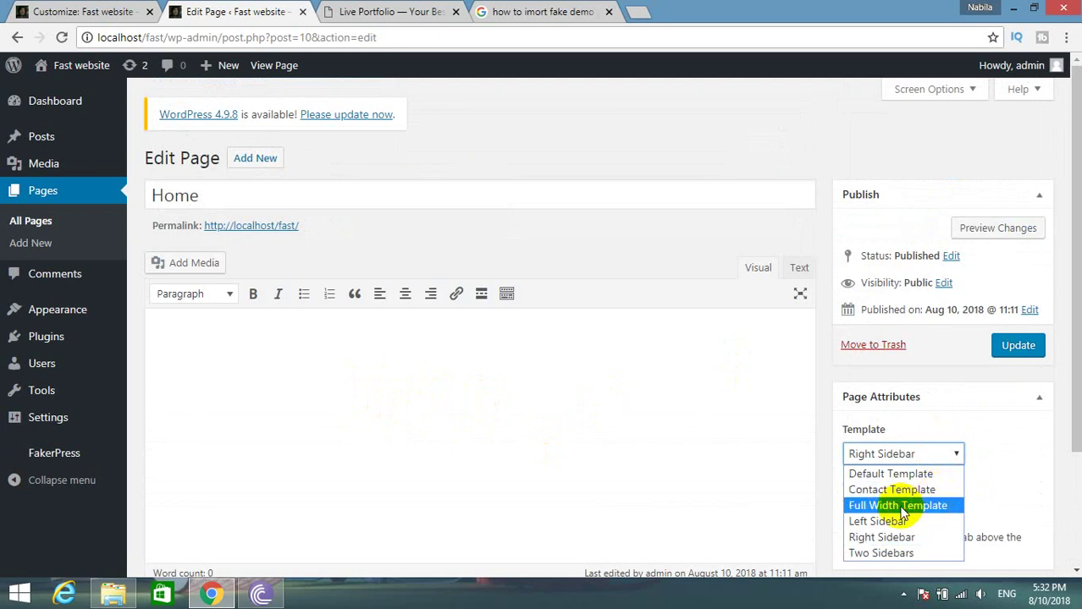
left_click(899, 507)
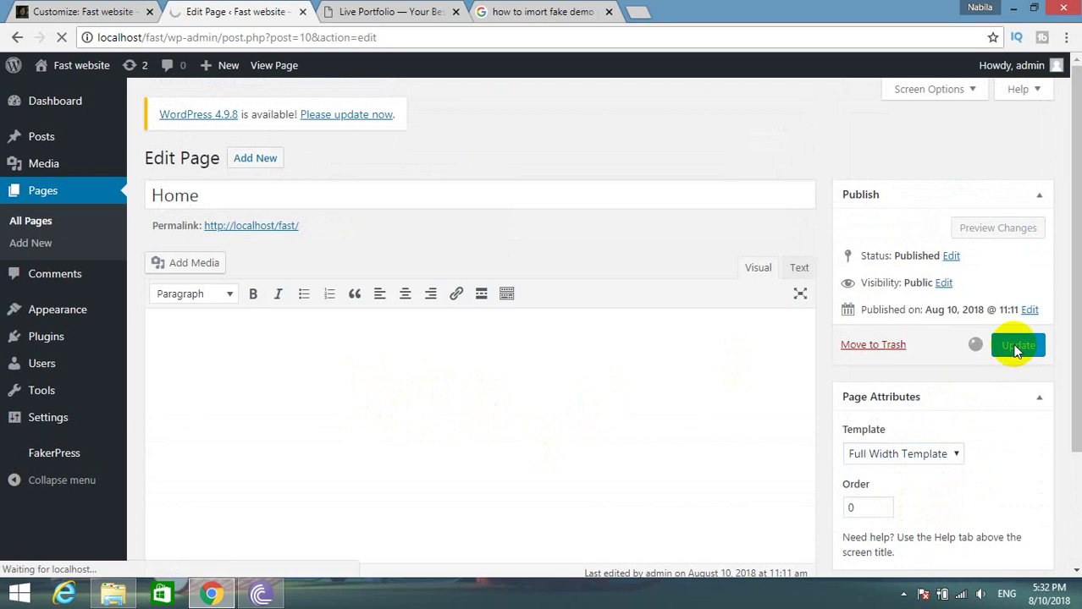
left_click(327, 9)
left_click(230, 12)
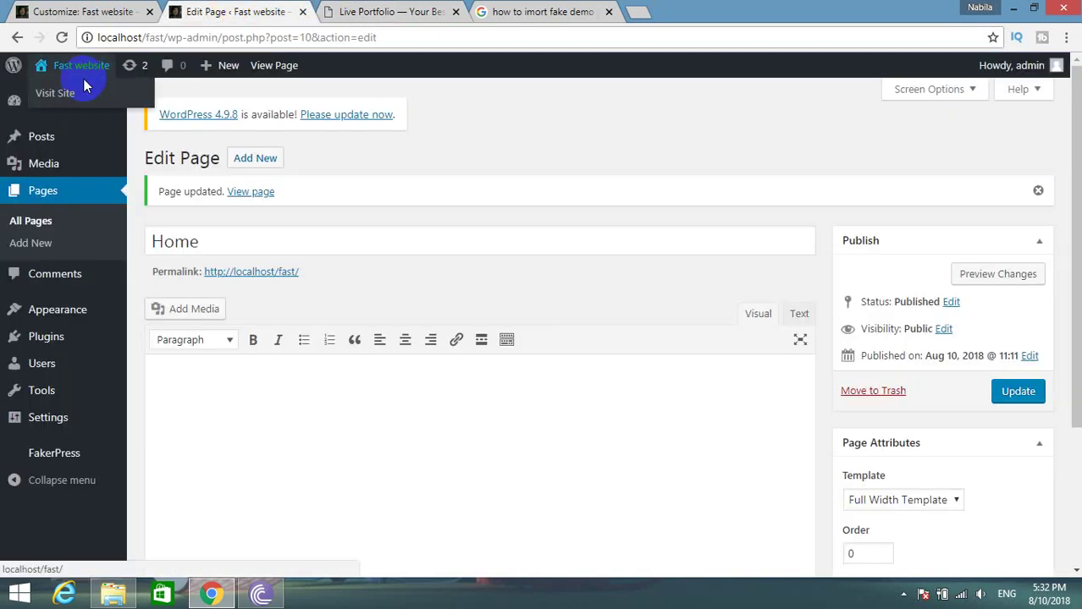
left_click(77, 91)
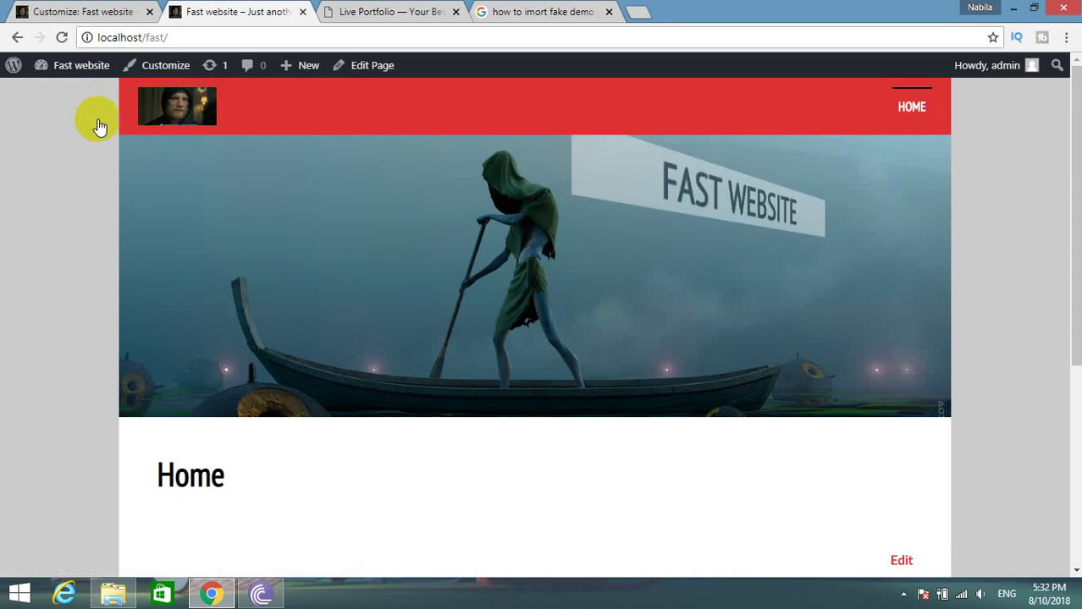
Check the full-width Home page, then reload the Customizer so its preview updates.
scroll(373, 284, "down", 4)
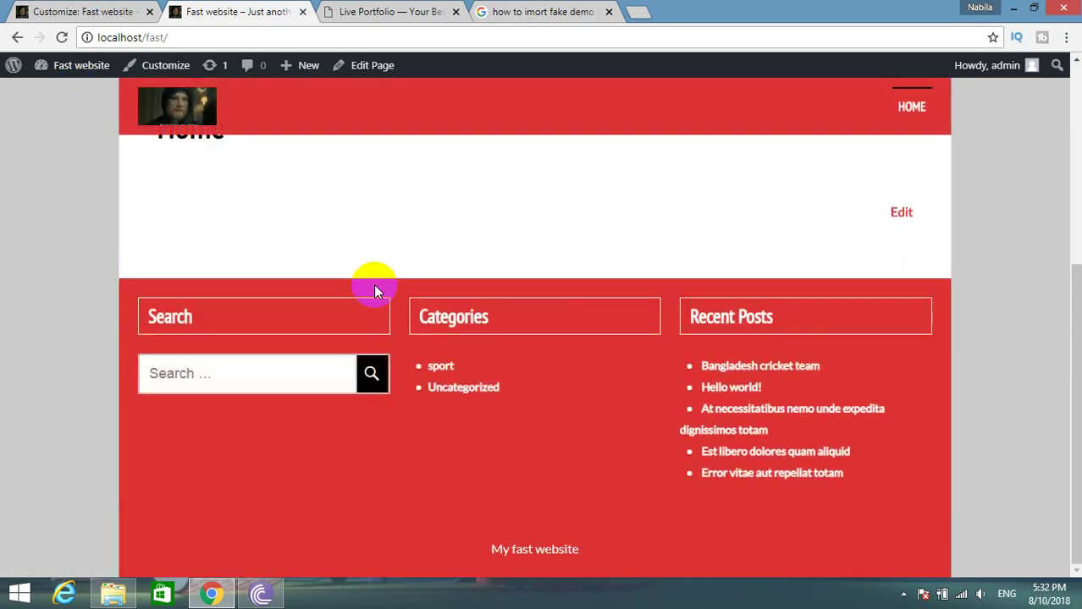
scroll(375, 288, "up", 4)
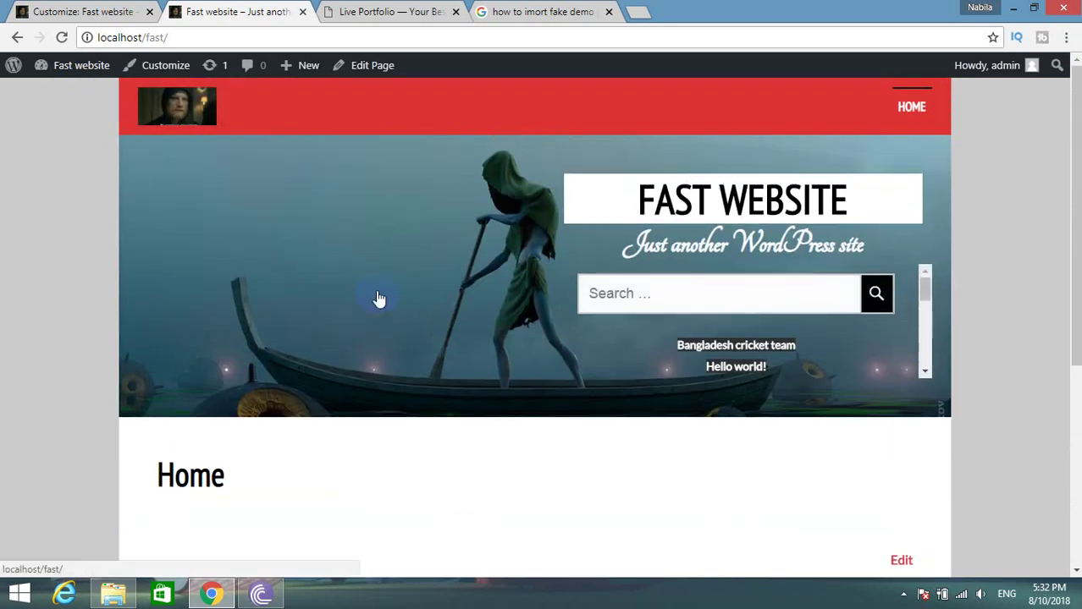
scroll(379, 297, "down", 4)
scroll(379, 295, "up", 3)
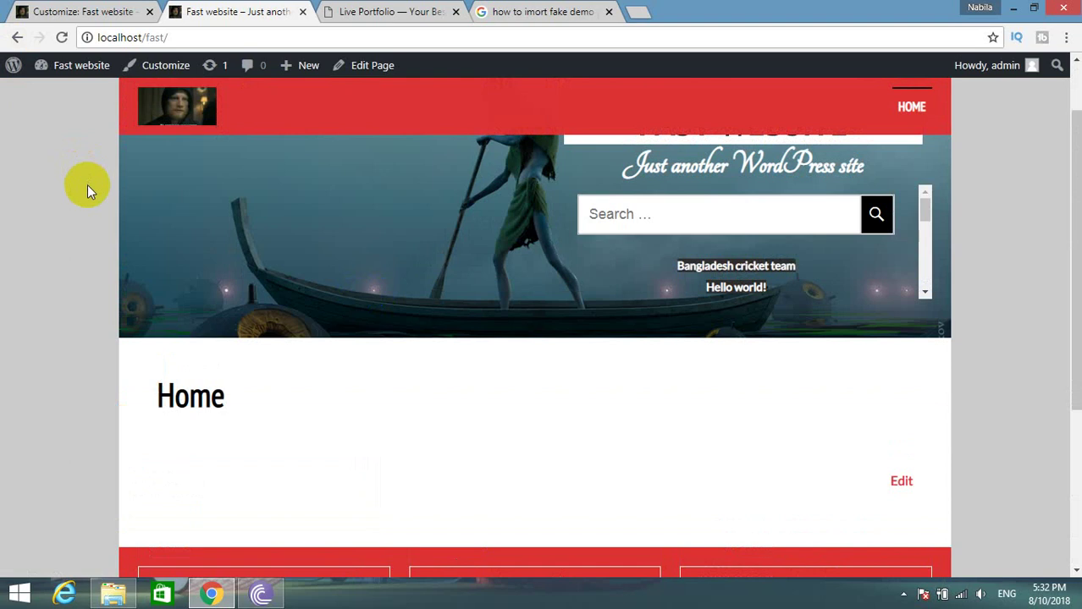
left_click(91, 9)
left_click(61, 38)
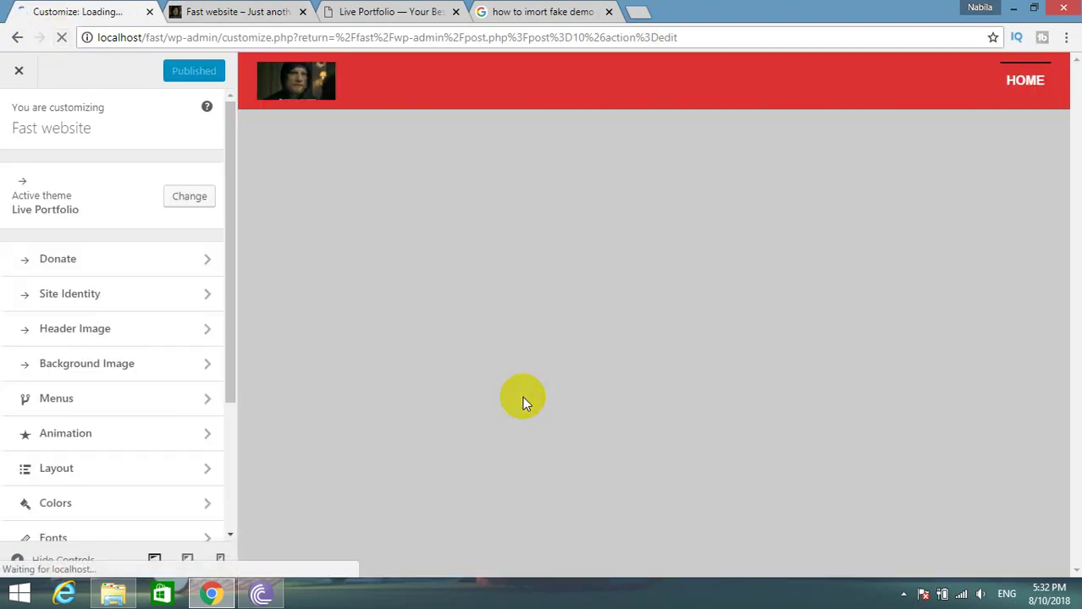
scroll(523, 401, "down", 5)
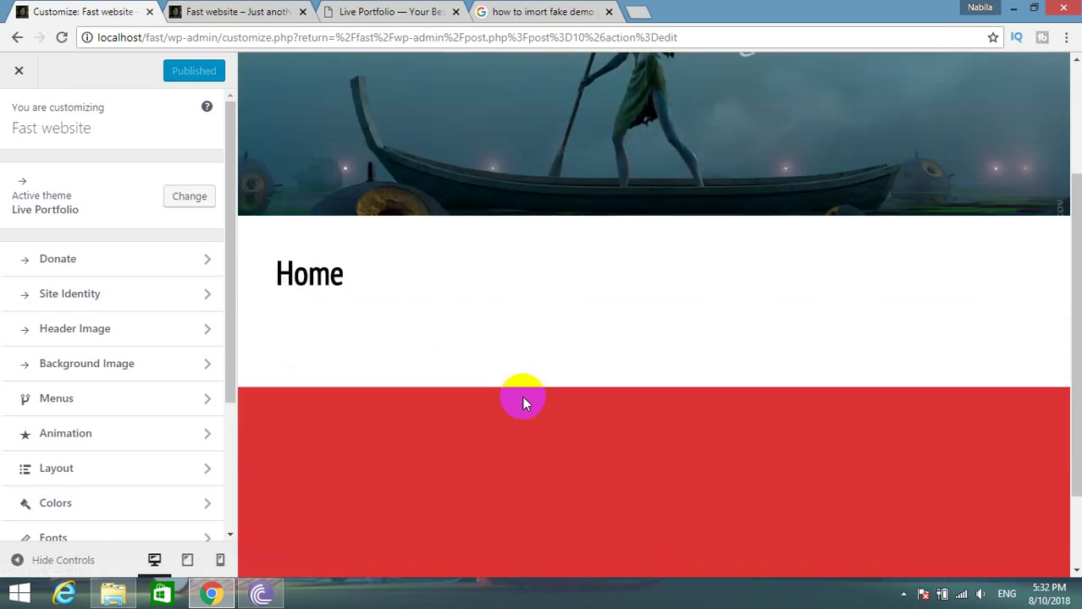
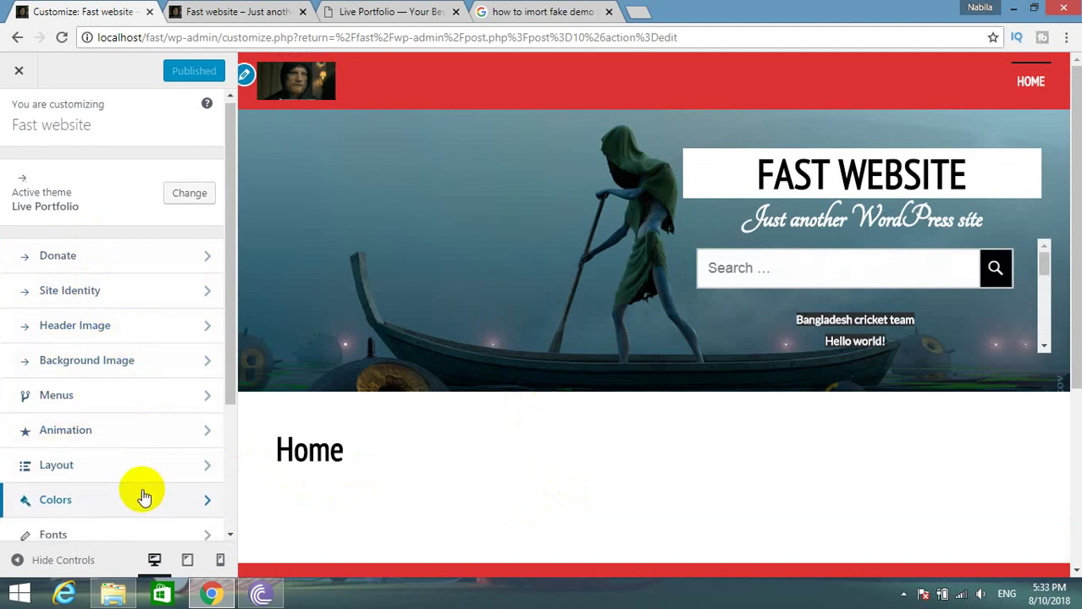
Compare the Fast website customizer preview against the Live Portfolio demo.
scroll(144, 497, "down", 3)
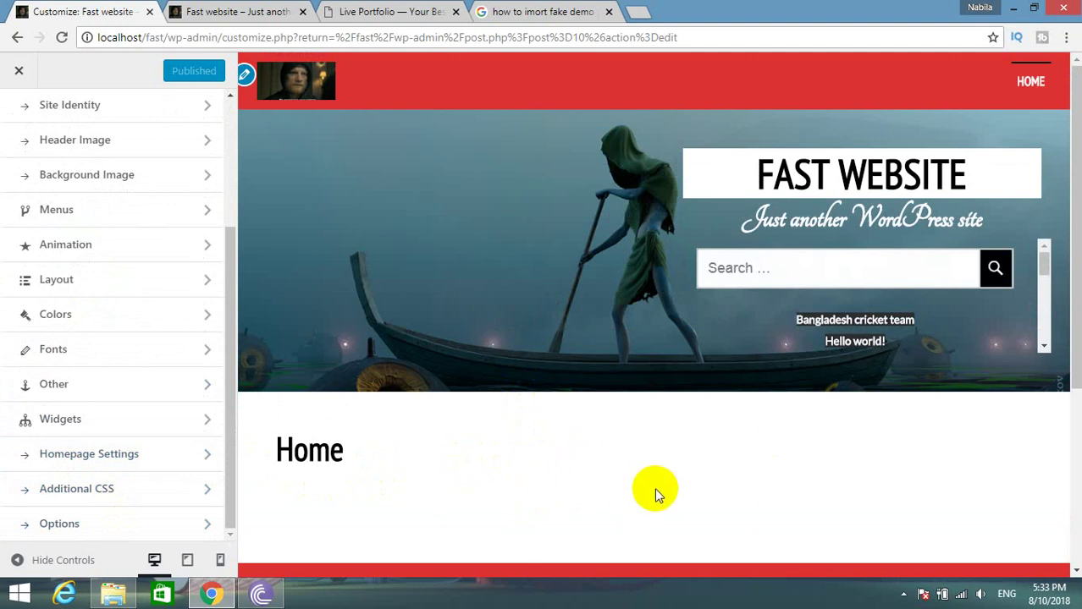
left_click(280, 12)
left_click(338, 12)
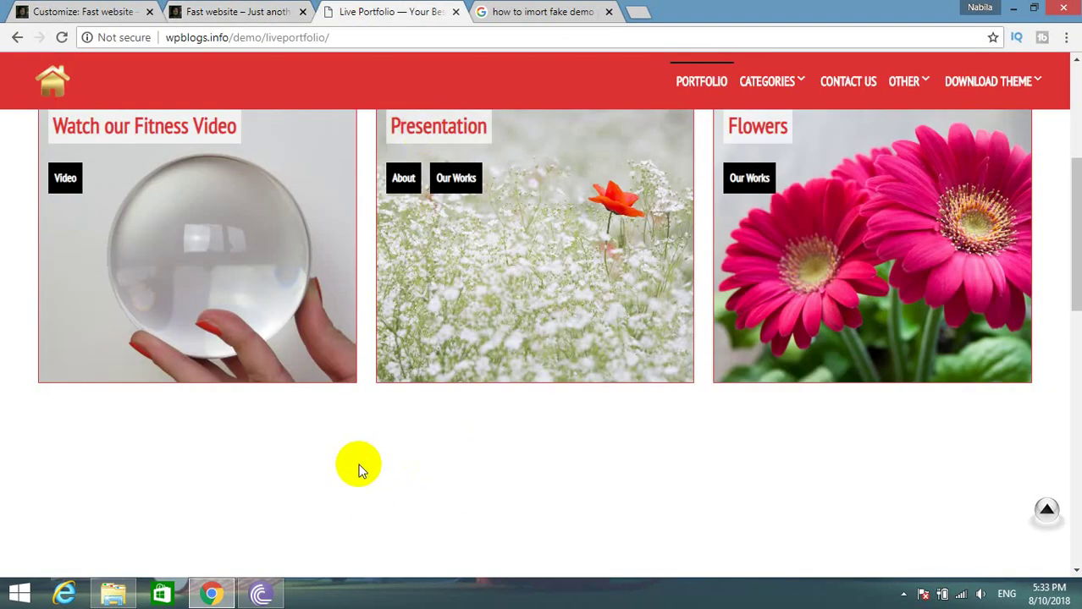
scroll(357, 470, "up", 4)
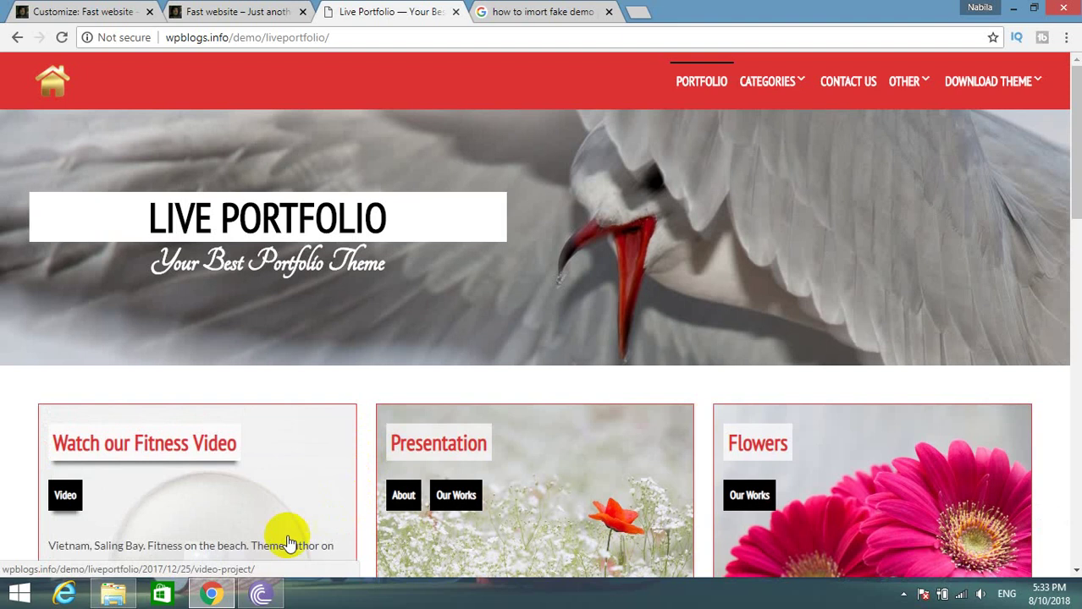
left_click(106, 8)
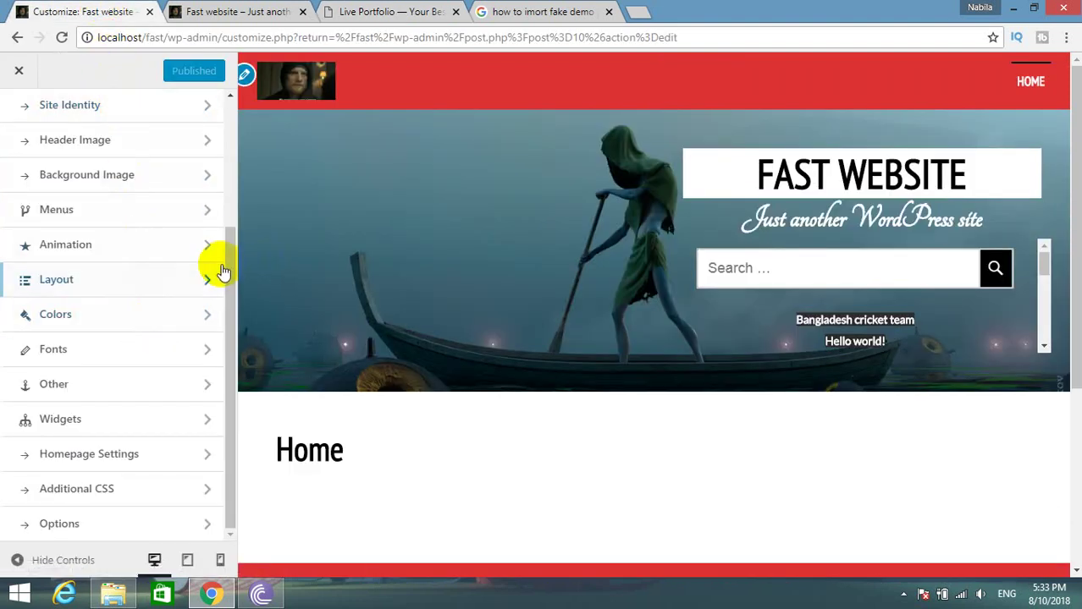
Bring up the Fast website front page at localhost/fast.
scroll(161, 331, "up", 3)
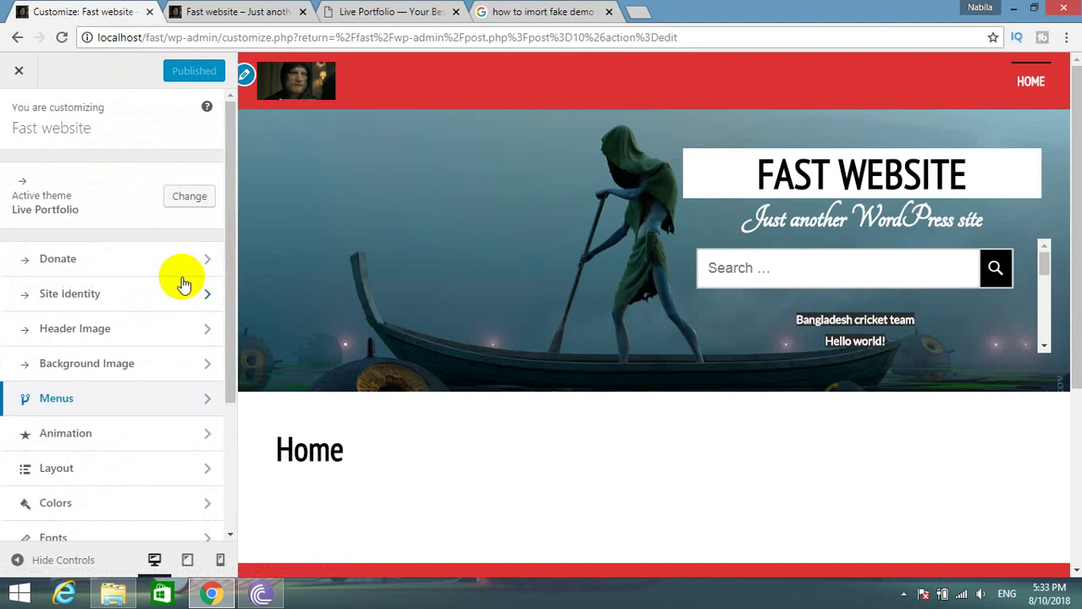
left_click(229, 12)
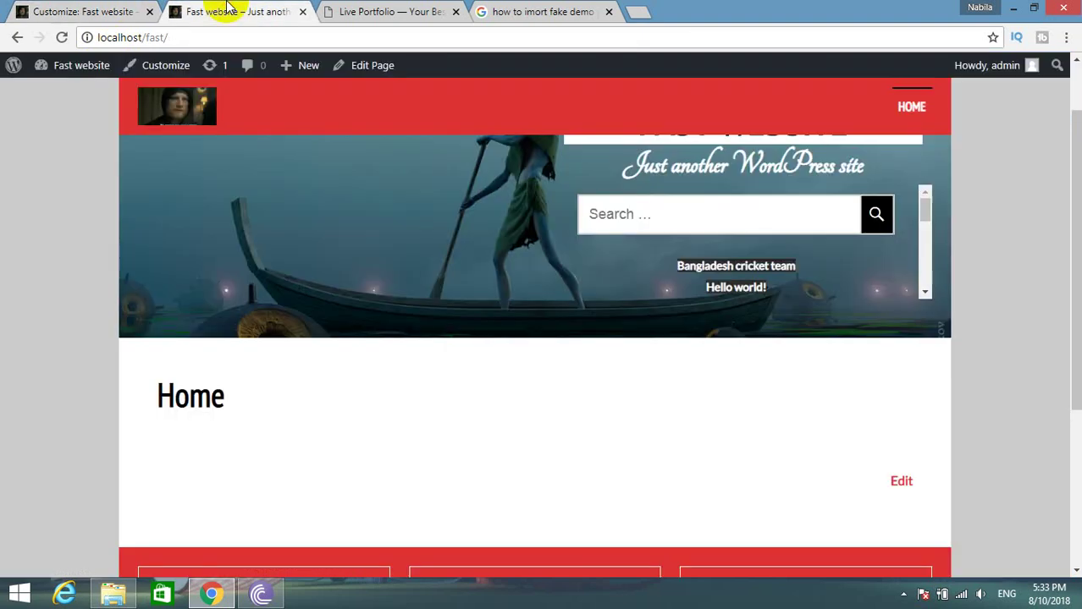
left_click(7, 10)
left_click(55, 8)
left_click(55, 7)
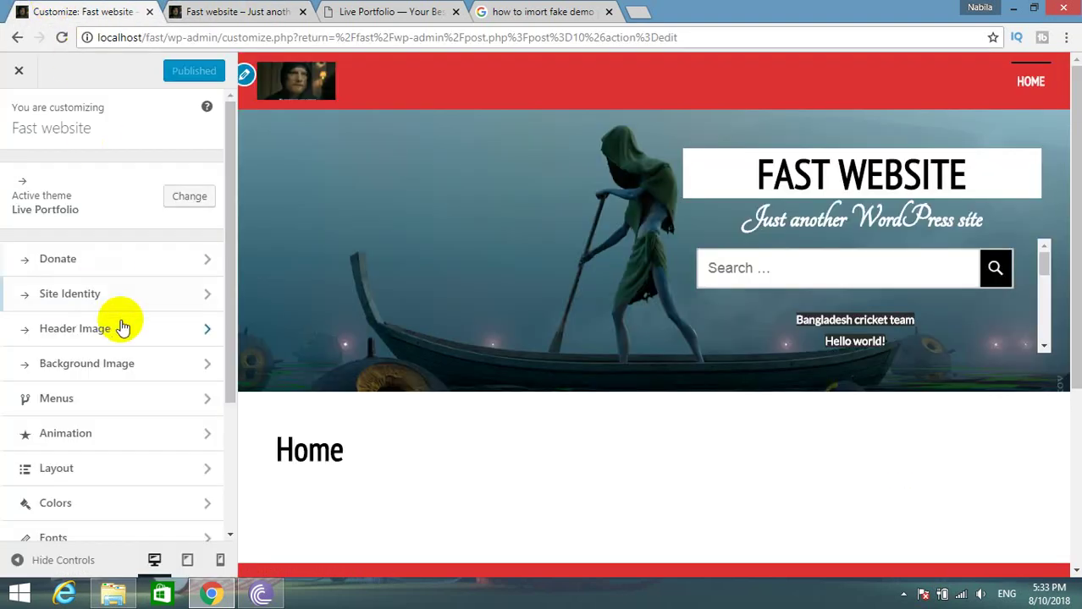
left_click(204, 10)
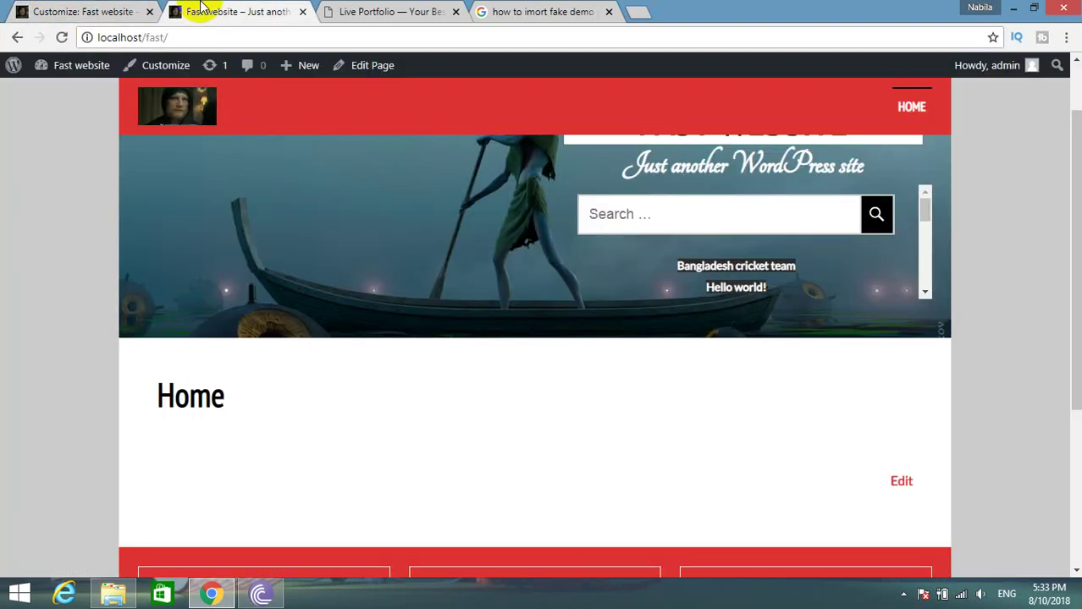
Set Reading settings to use Home as the posts page with no static homepage.
left_click(71, 76)
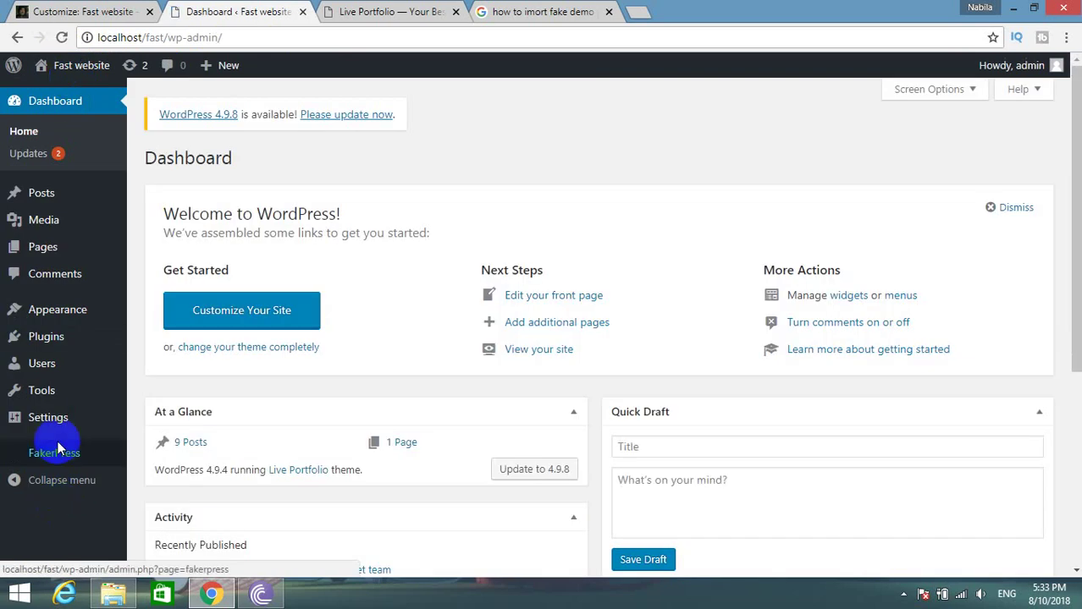
mouse_move(63, 425)
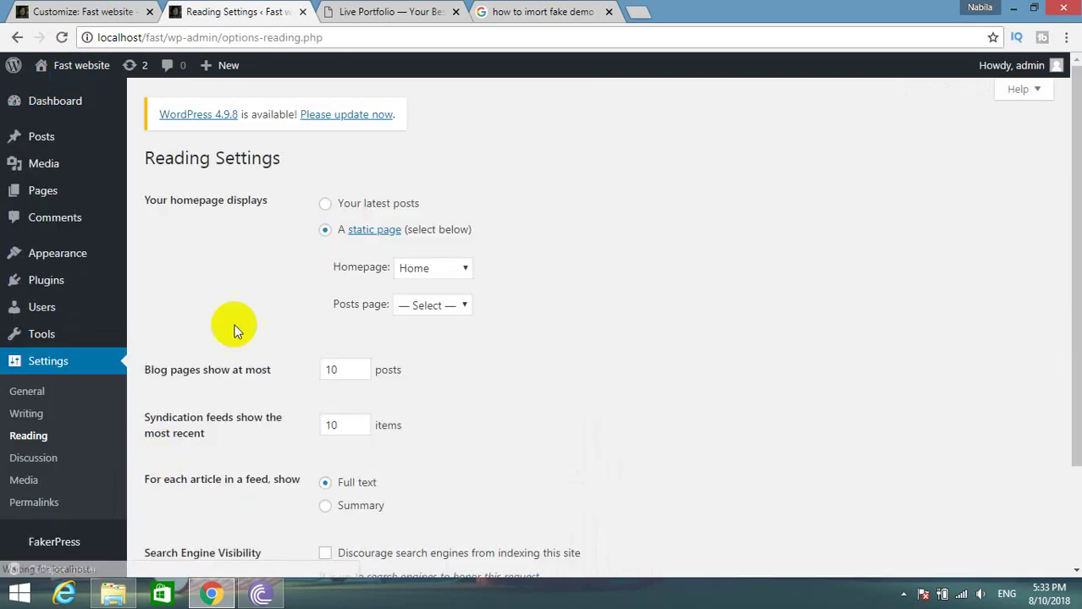
scroll(330, 354, "down", 3)
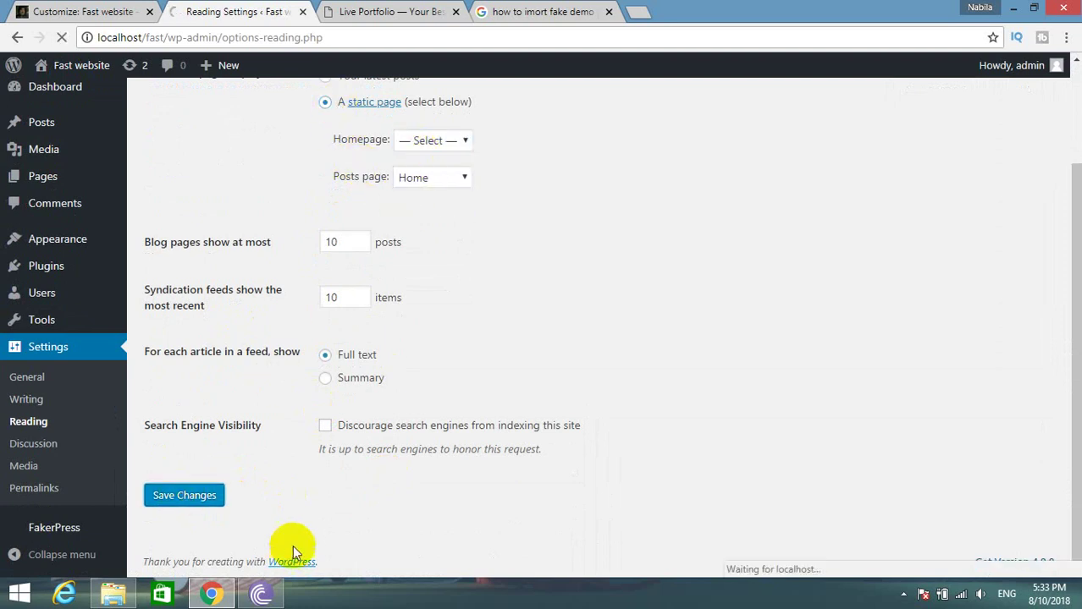
Open the live site from Visit Site in a new tab and switch to it.
mouse_move(75, 67)
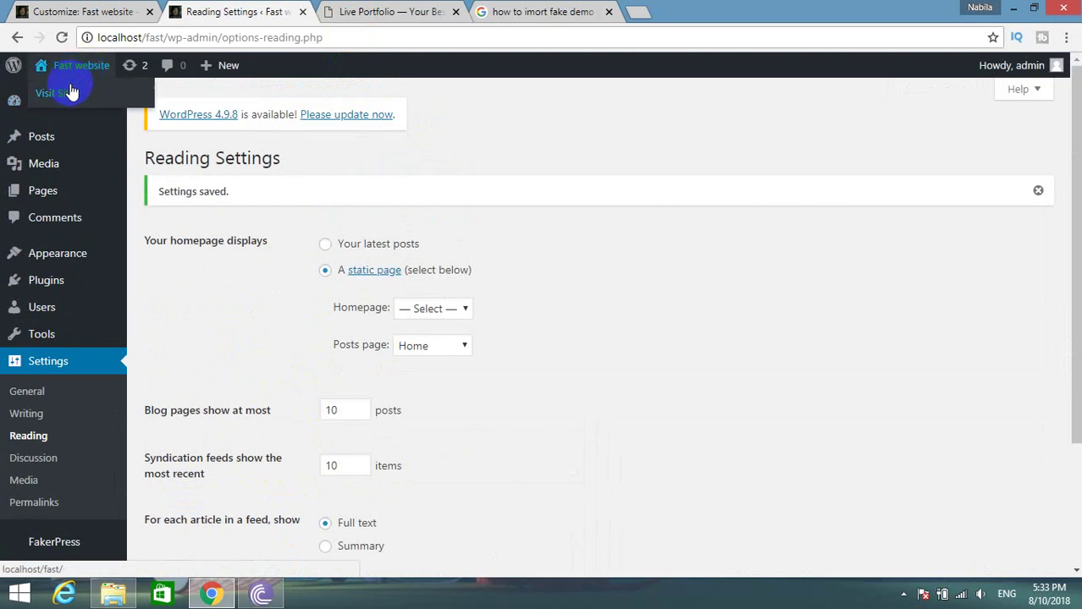
right_click(71, 92)
left_click(133, 101)
left_click(332, 10)
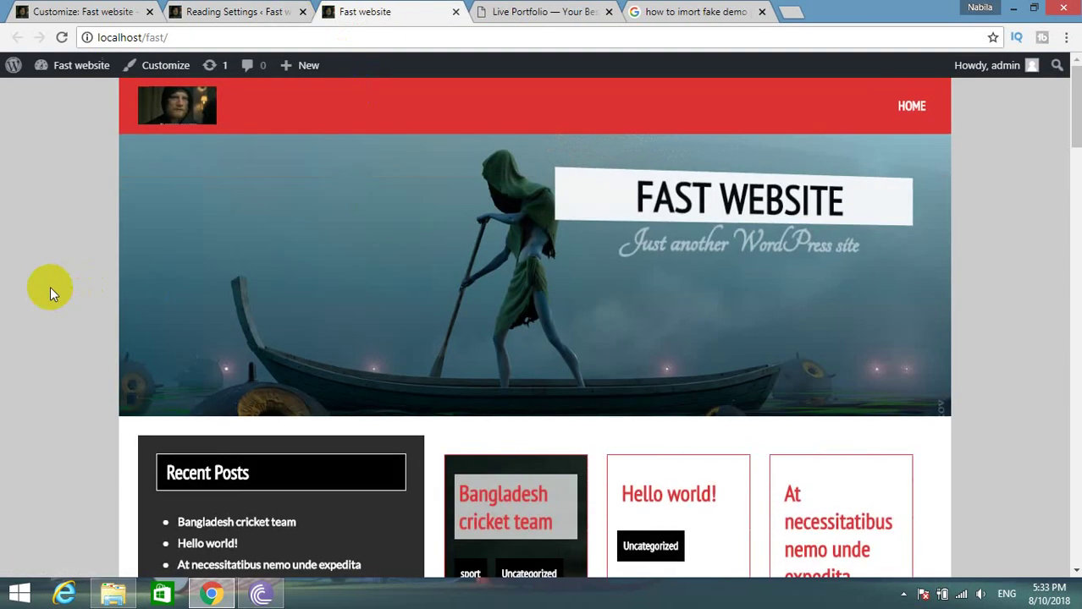
Scroll through the front page's recent-posts listing and cross-check the Reading Settings.
scroll(49, 286, "down", 5)
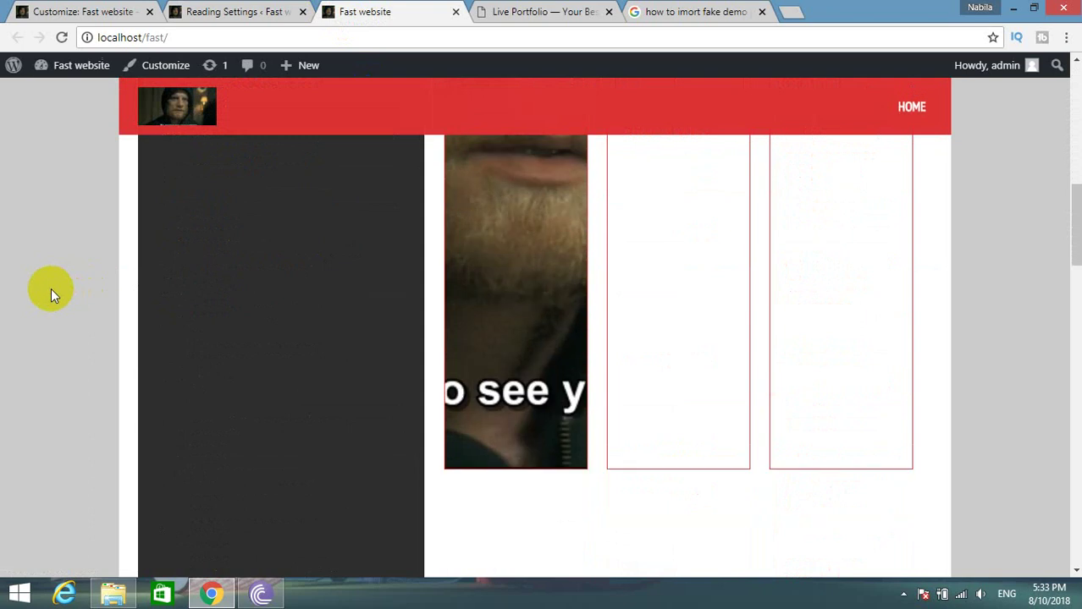
scroll(51, 287, "down", 3)
scroll(54, 288, "up", 4)
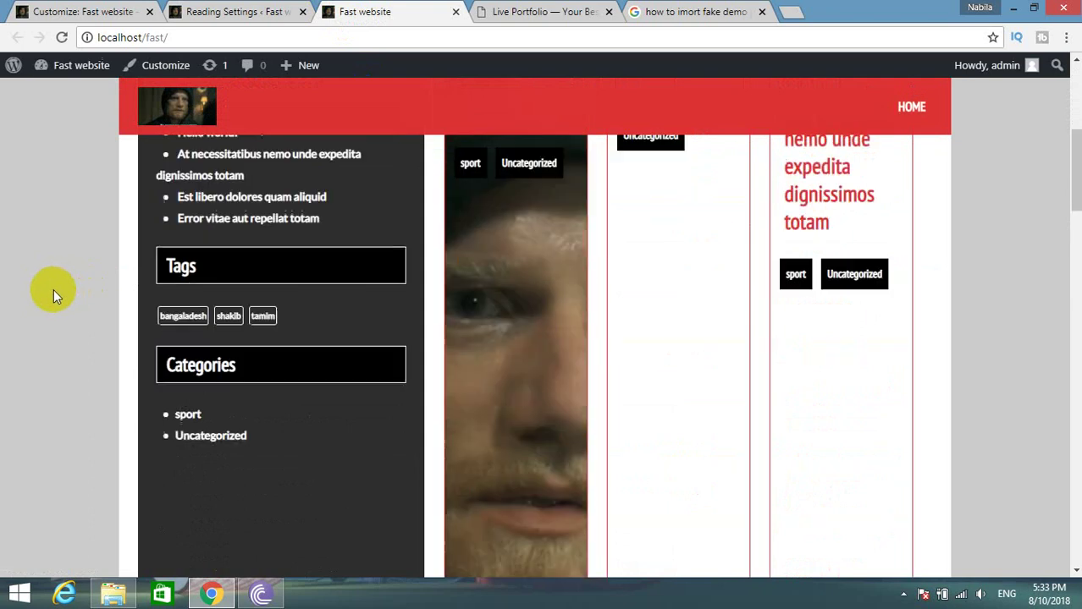
scroll(54, 288, "up", 6)
left_click(81, 11)
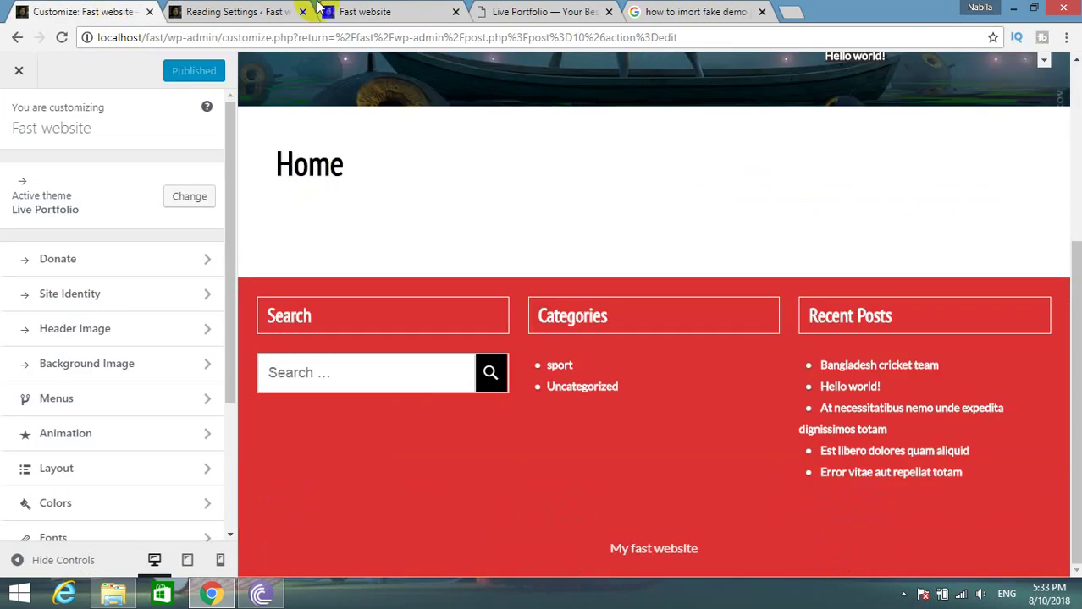
left_click(193, 10)
left_click(380, 10)
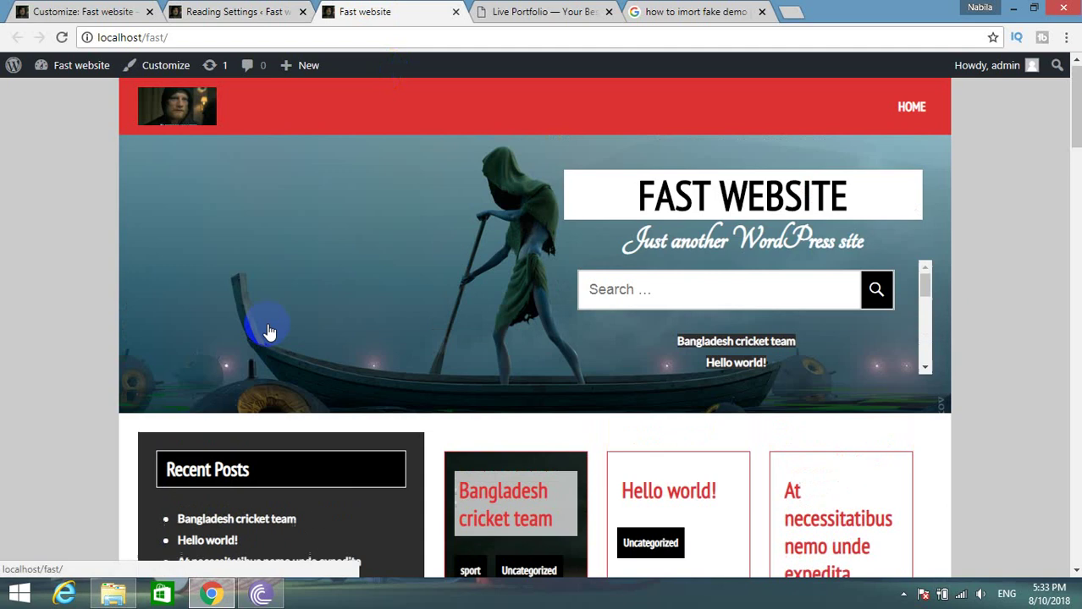
left_click(78, 8)
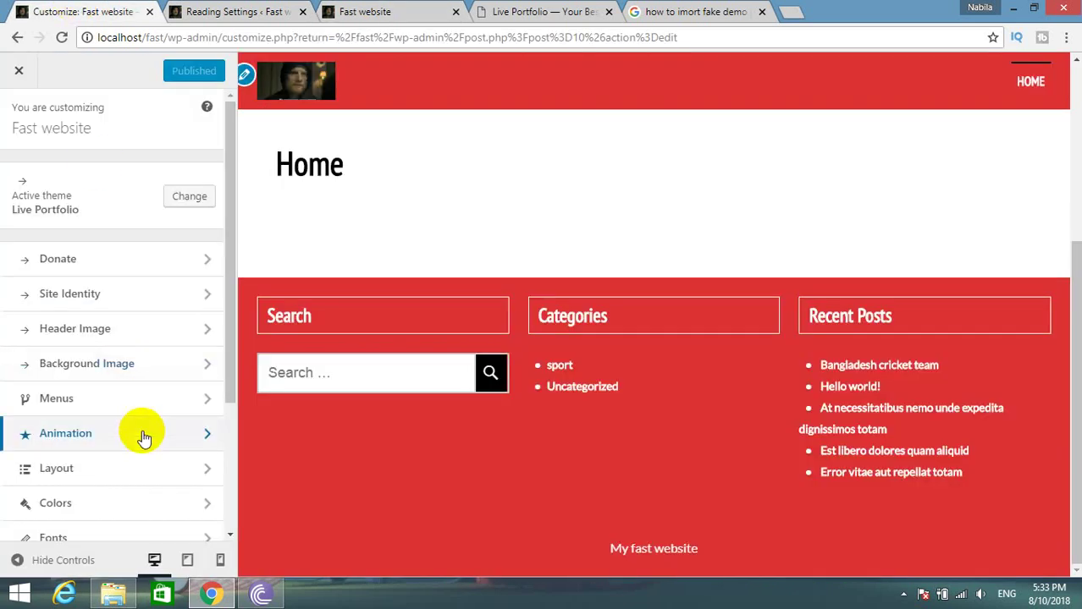
scroll(145, 453, "down", 2)
scroll(145, 464, "up", 2)
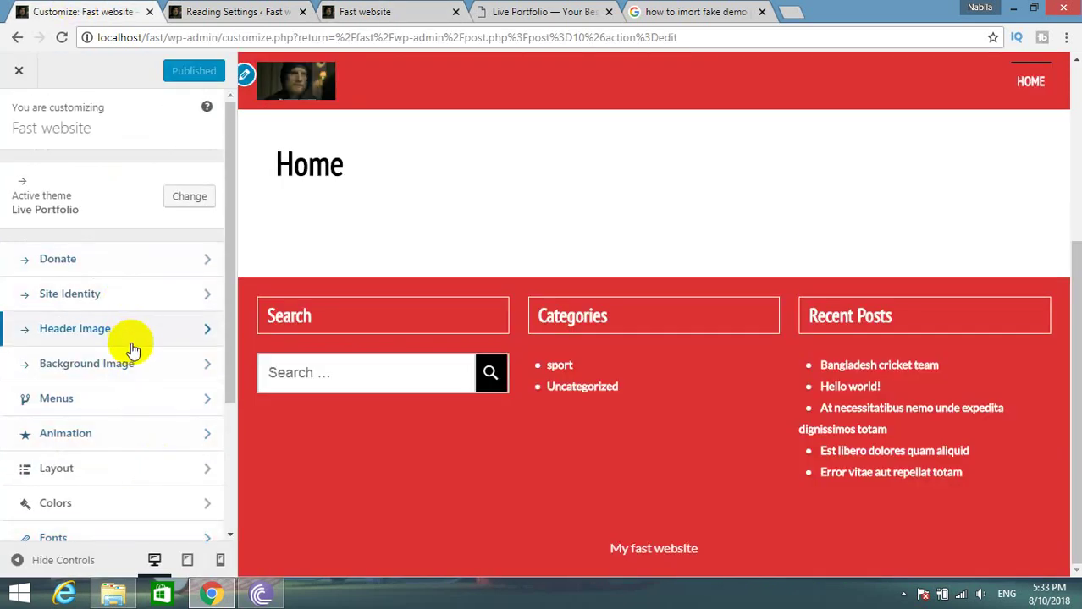
Inspect the customizer's Header Image section, then return to the panel list and enter Menus.
left_click(128, 260)
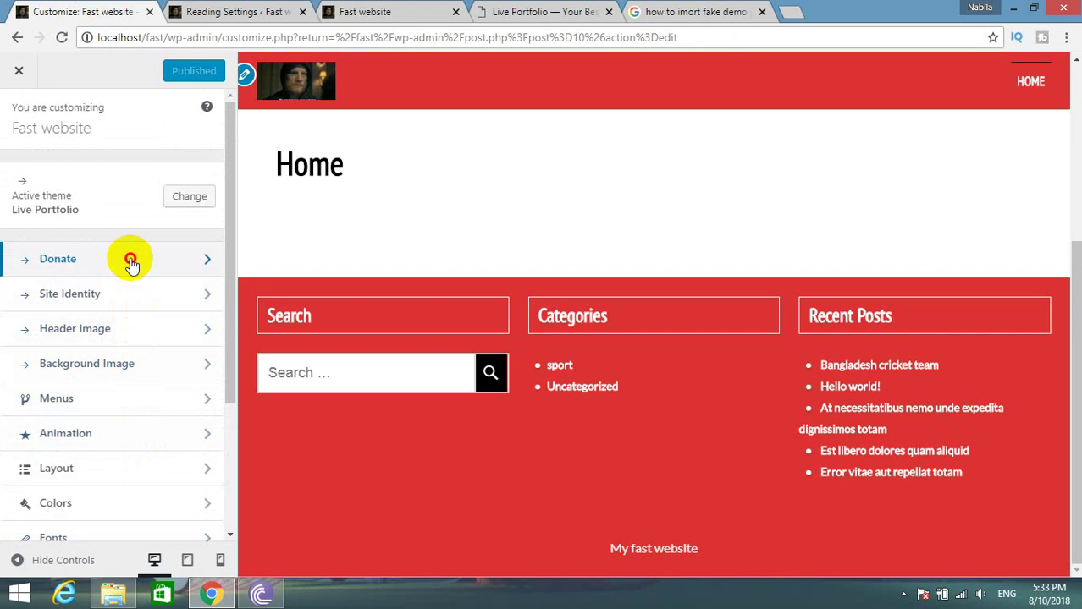
left_click(163, 329)
scroll(131, 288, "down", 3)
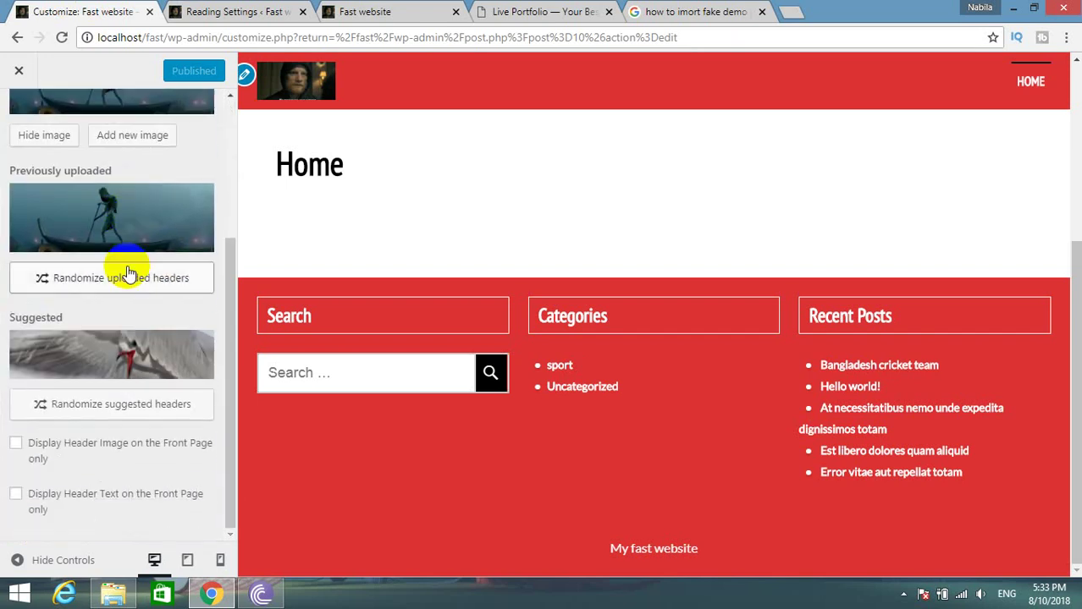
left_click(222, 14)
left_click(83, 13)
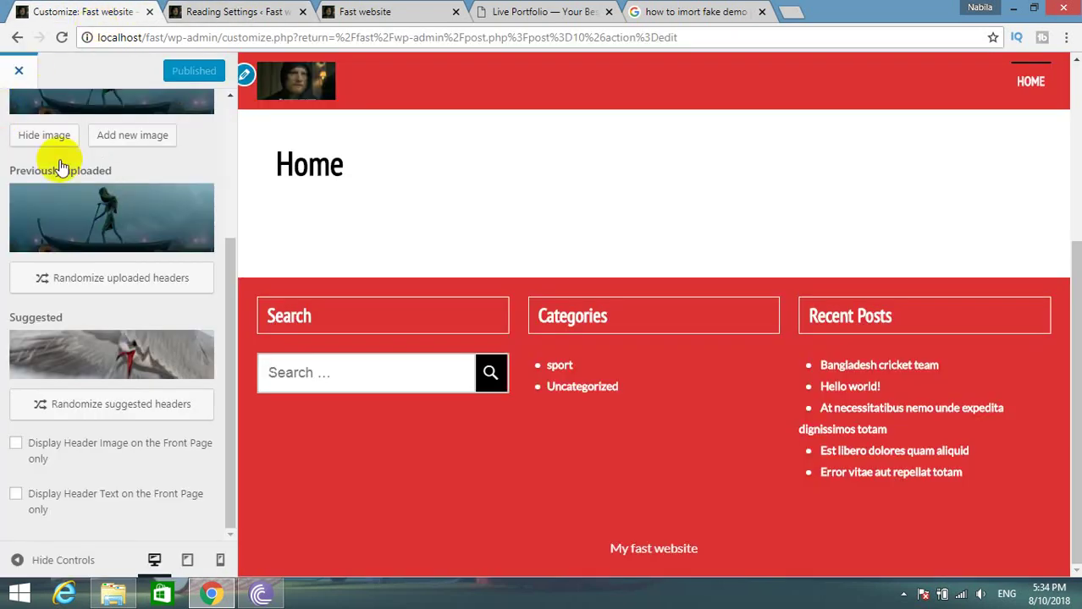
scroll(61, 166, "up", 5)
left_click(19, 109)
scroll(133, 416, "down", 1)
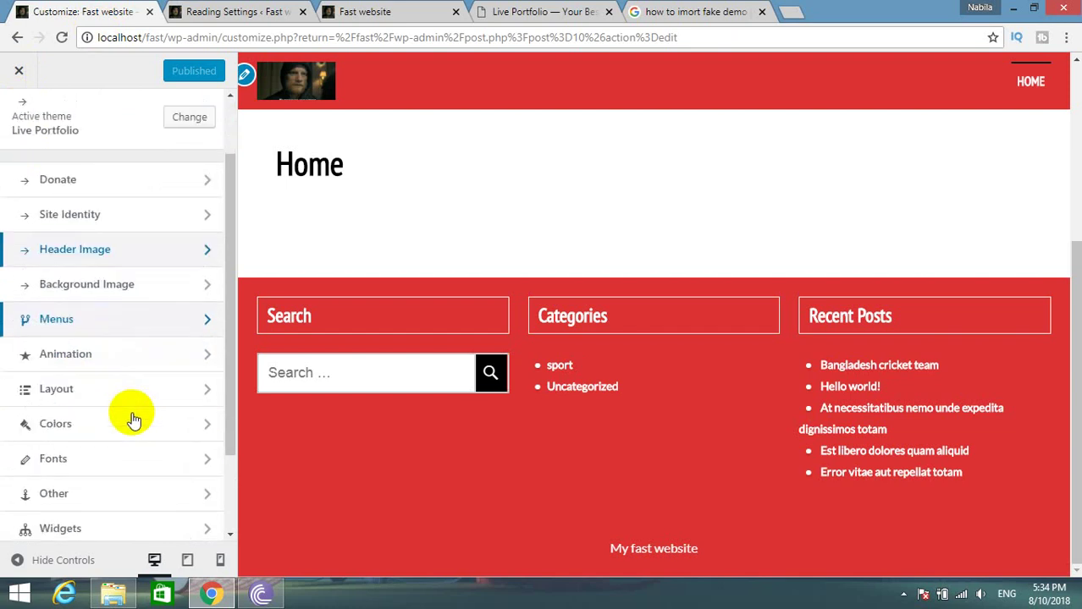
scroll(133, 415, "down", 2)
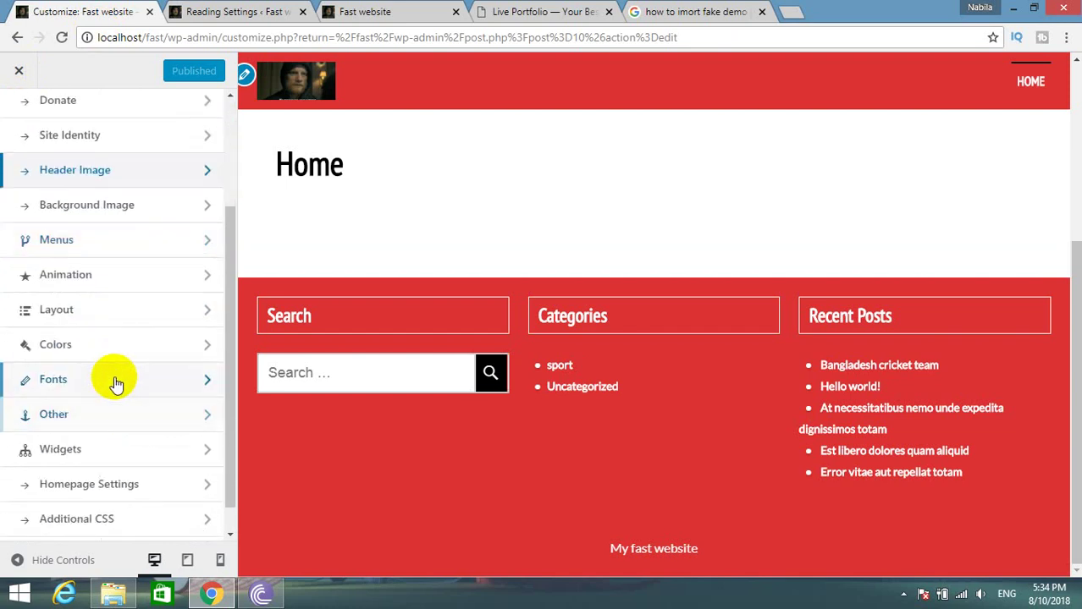
left_click(133, 238)
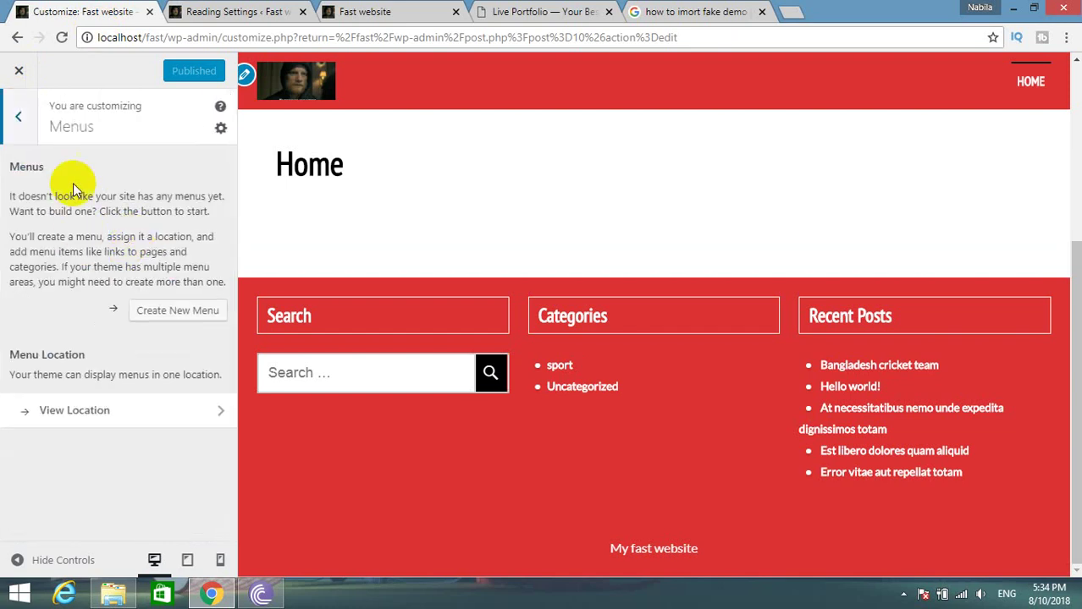
Check the Reading Settings and the Home page in the Pages list.
left_click(237, 11)
left_click(364, 12)
left_click(241, 12)
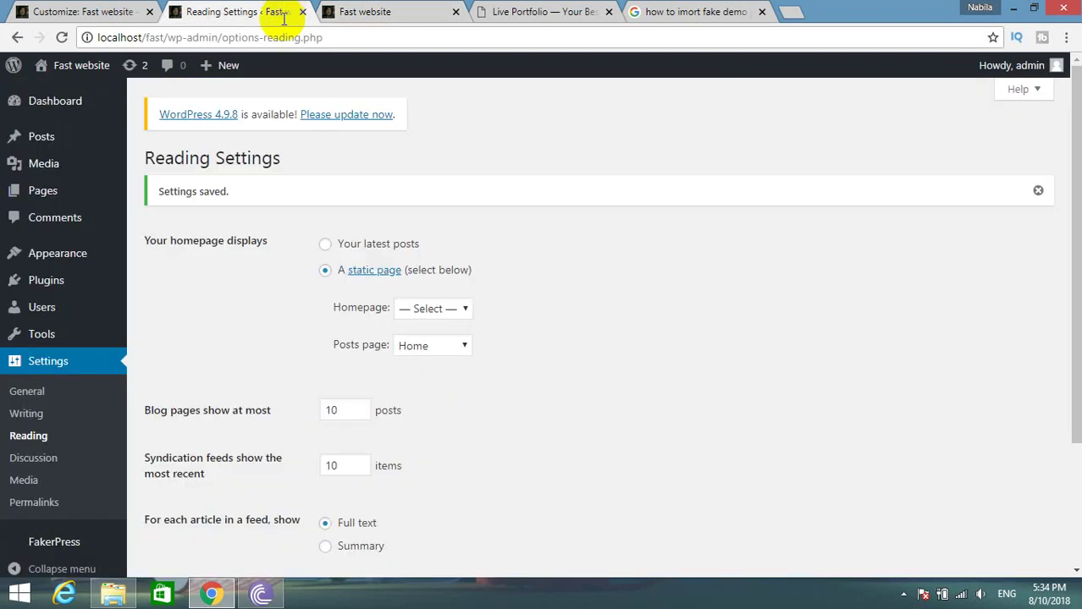
mouse_move(250, 68)
left_click(43, 191)
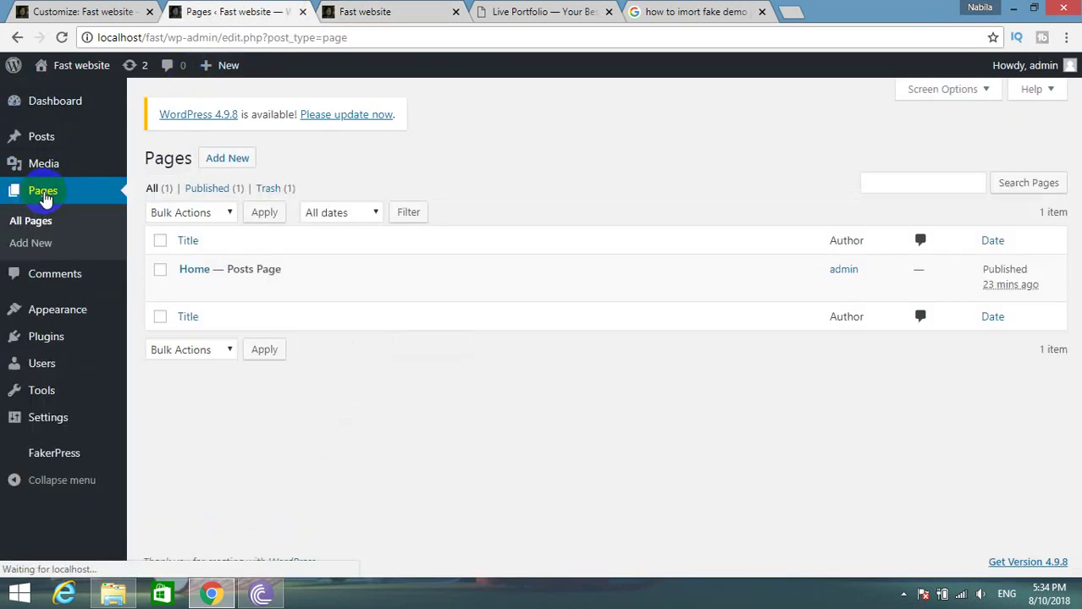
left_click(188, 289)
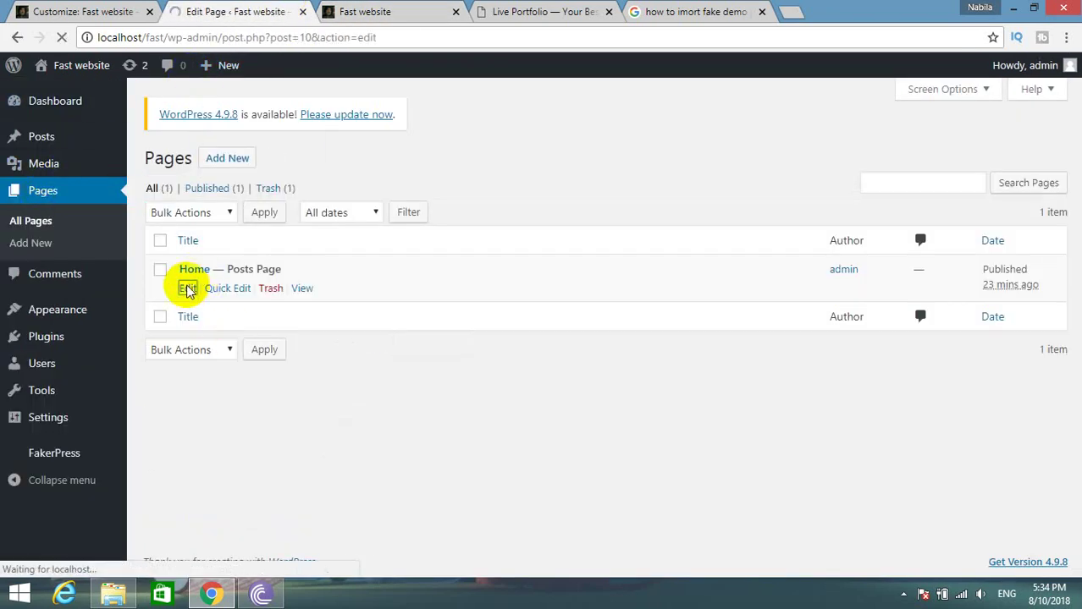
scroll(482, 422, "down", 1)
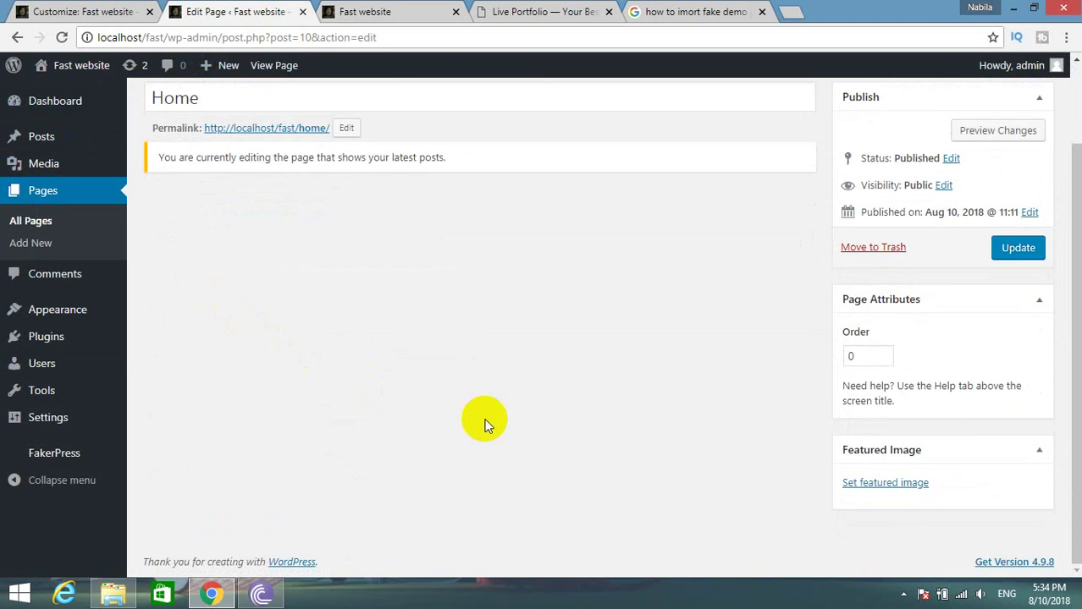
scroll(482, 422, "up", 1)
Back in the customizer, leave Menus, glance at Donate, and go to Layout.
left_click(88, 16)
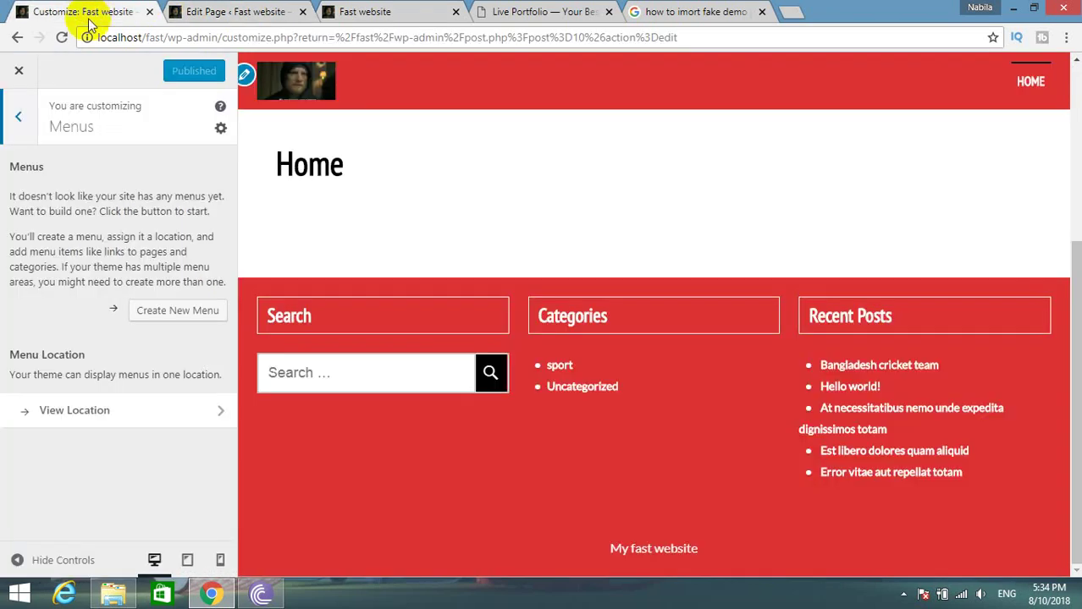
left_click(18, 117)
left_click(22, 104)
left_click(22, 103)
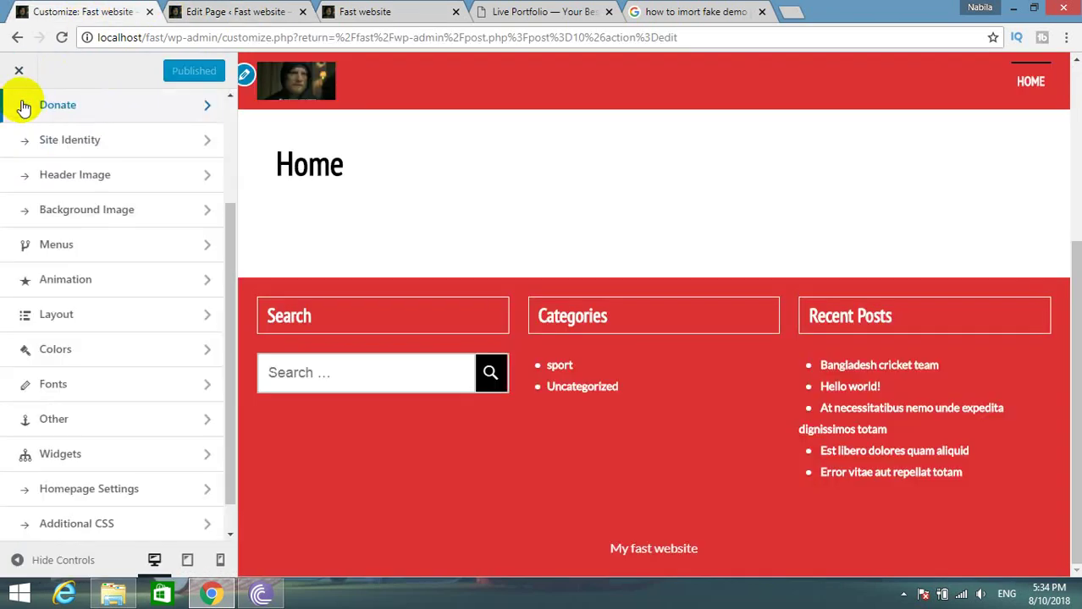
left_click(110, 328)
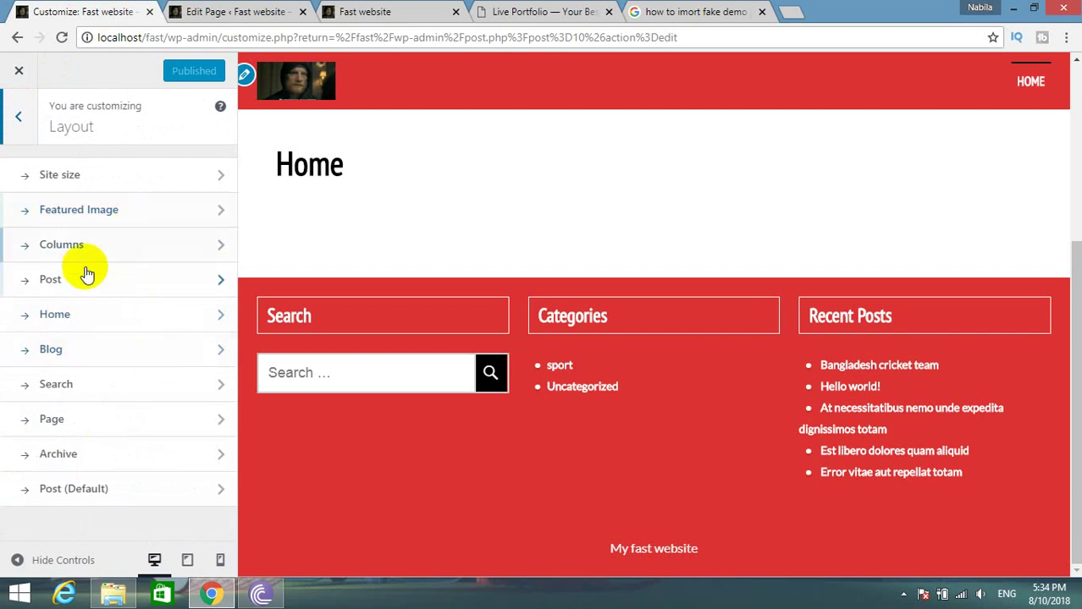
Set the Site size content style to Full Width, publish, and check the live site.
left_click(105, 225)
left_click(5, 135)
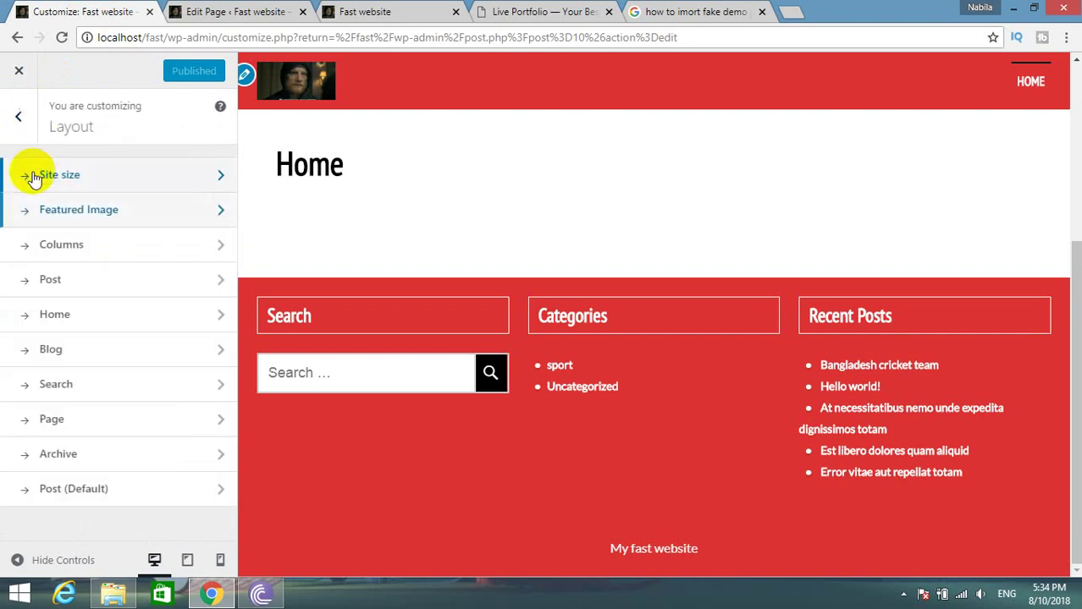
left_click(34, 174)
left_click(114, 445)
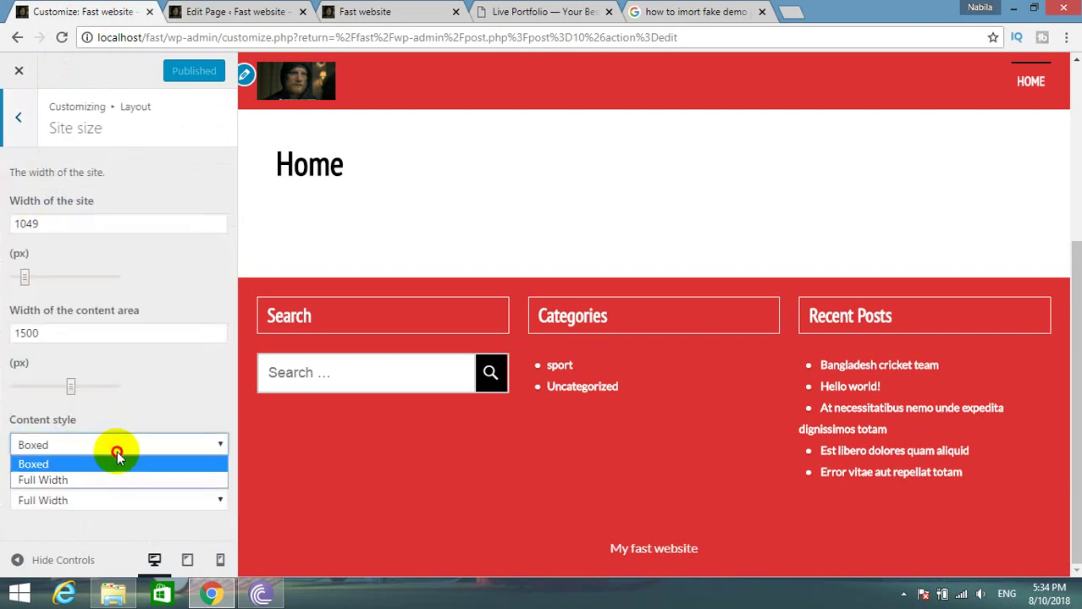
left_click(84, 478)
left_click(177, 75)
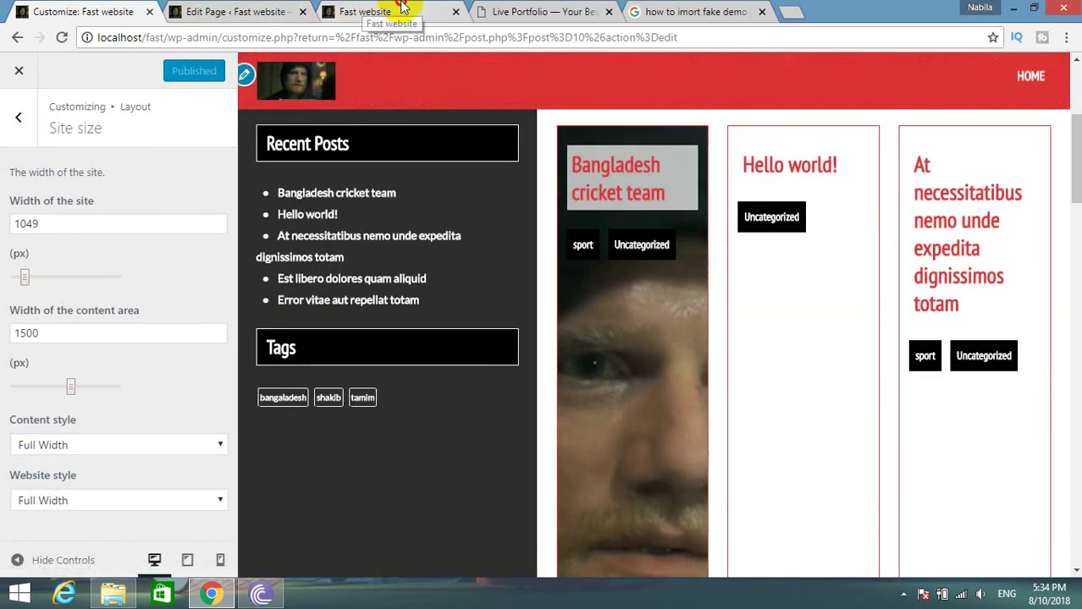
left_click(364, 11)
left_click(175, 105)
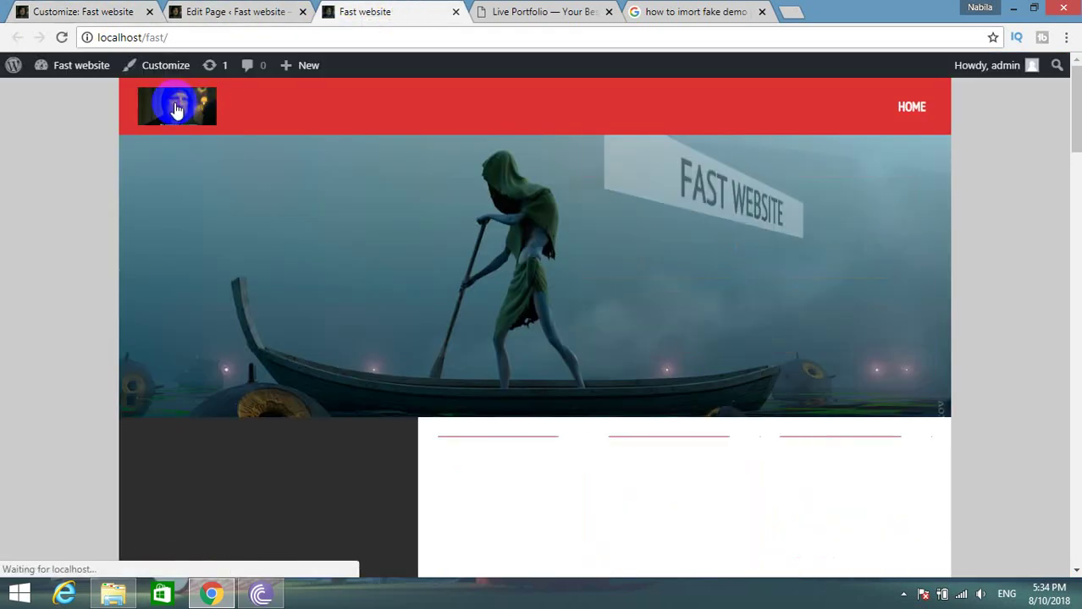
scroll(258, 272, "down", 6)
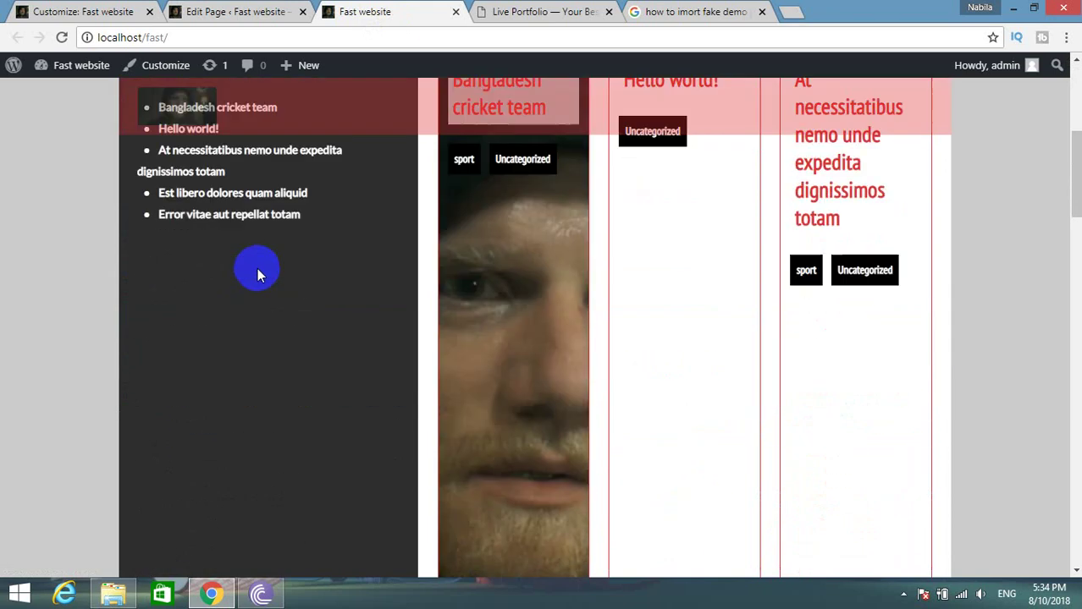
scroll(263, 284, "up", 2)
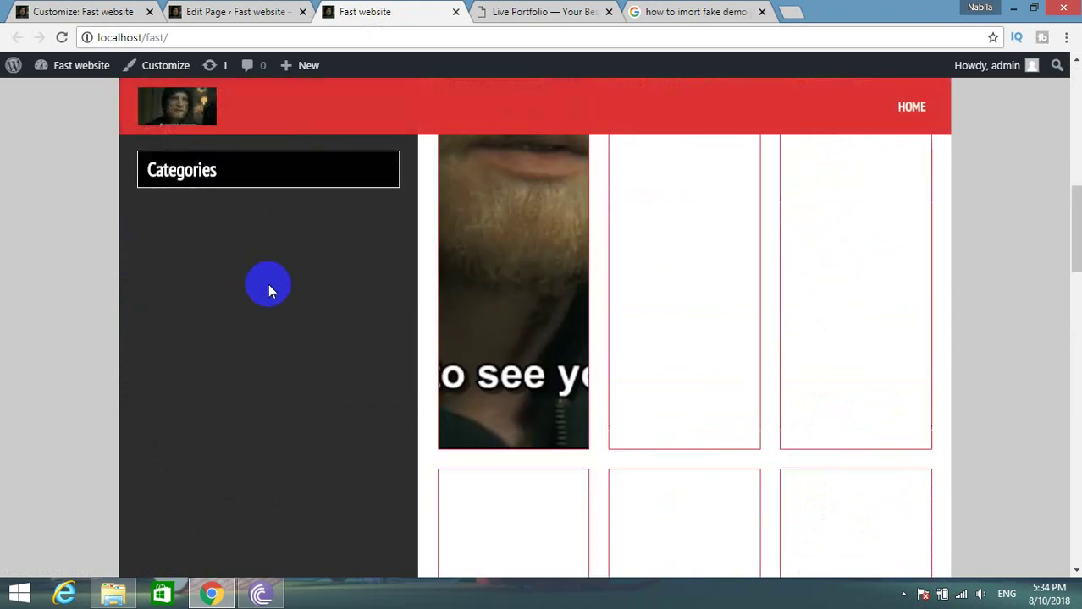
scroll(270, 288, "up", 5)
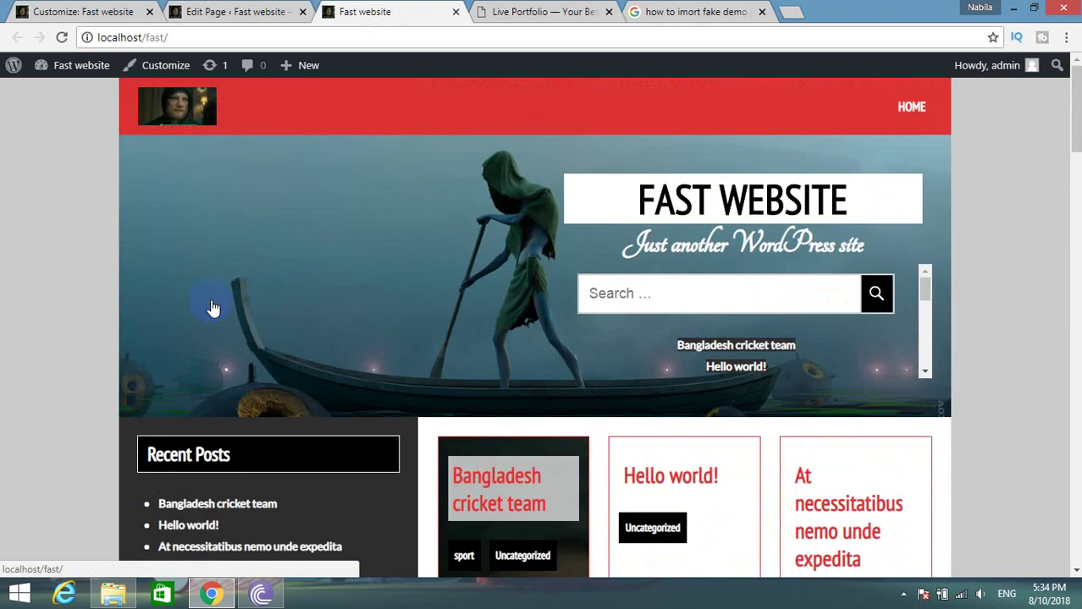
Widen the site width slider to 1396 px and review the live home page.
left_click(120, 8)
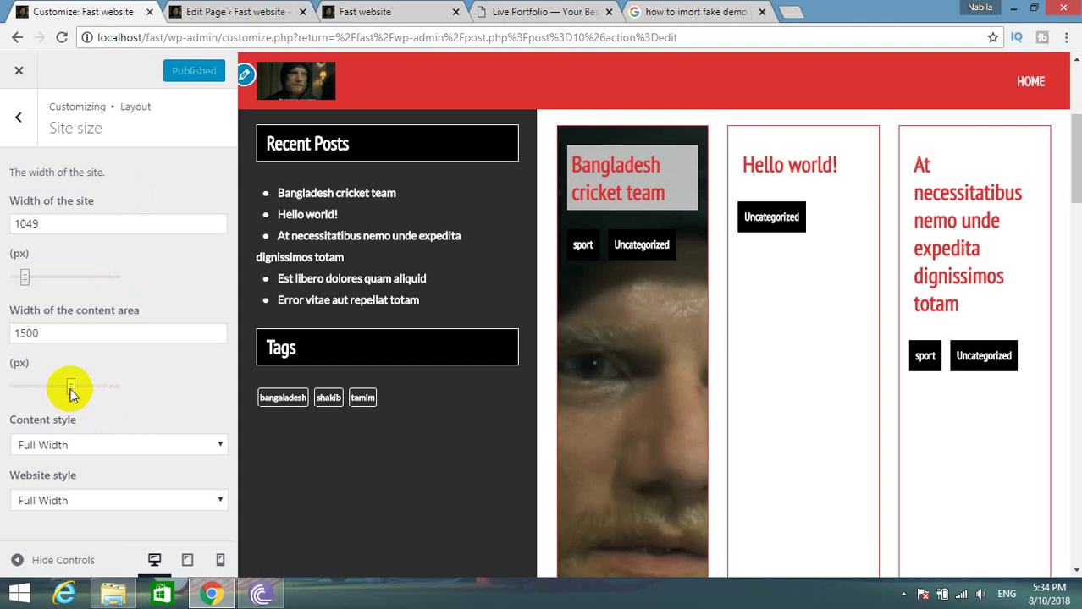
left_click_drag(23, 281, 41, 279)
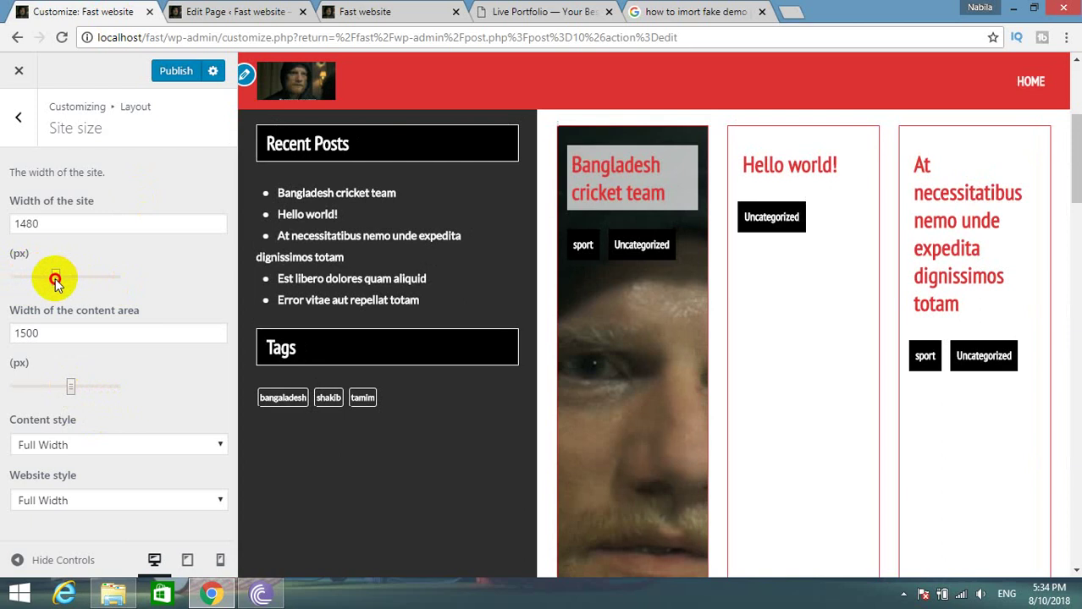
left_click(364, 12)
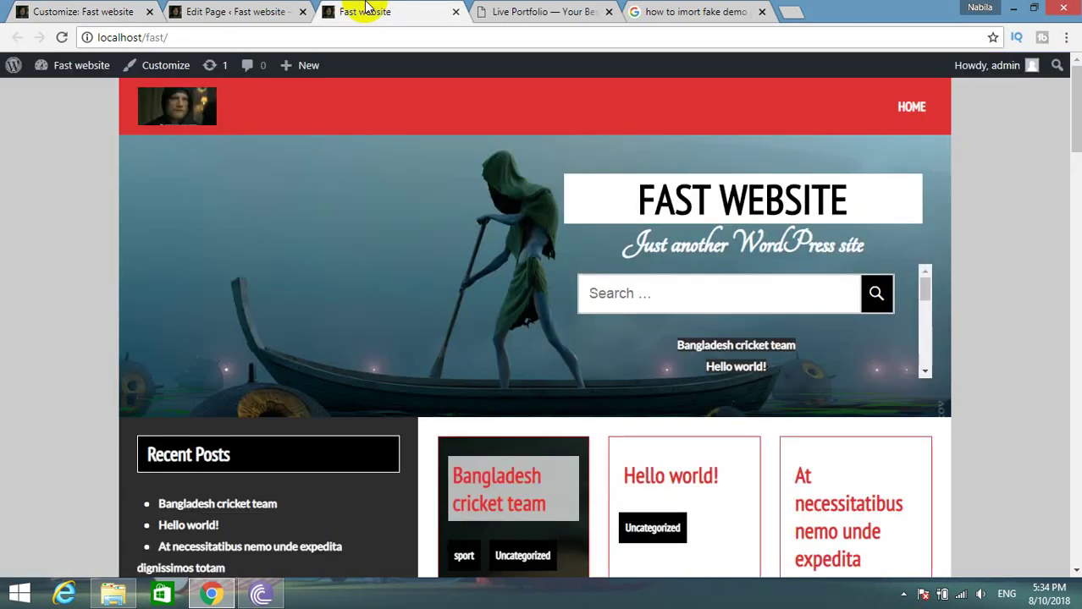
left_click(176, 98)
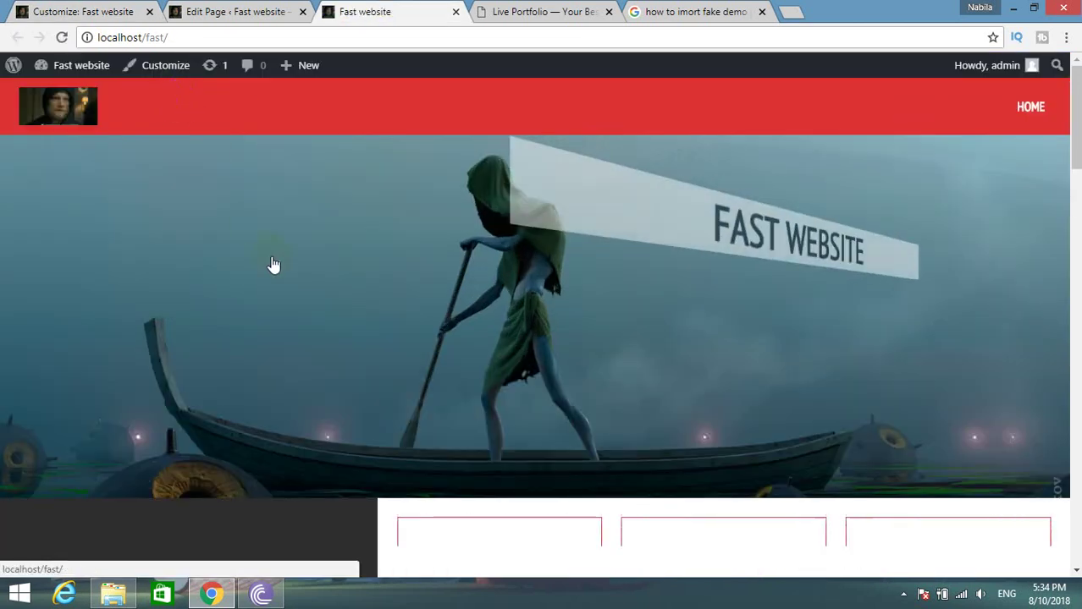
scroll(281, 277, "down", 3)
scroll(280, 282, "down", 5)
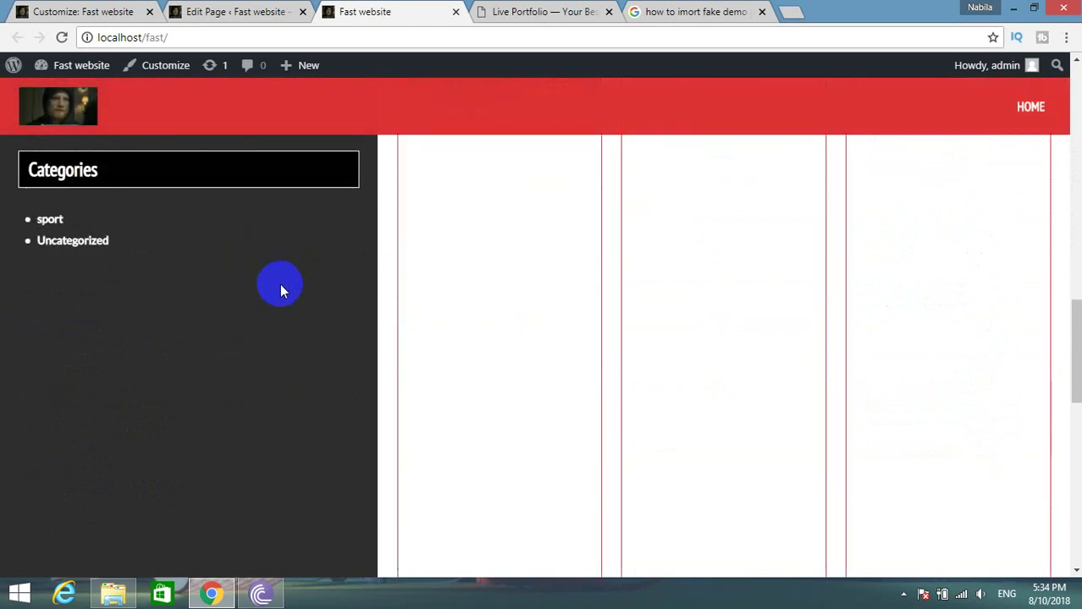
scroll(280, 283, "down", 5)
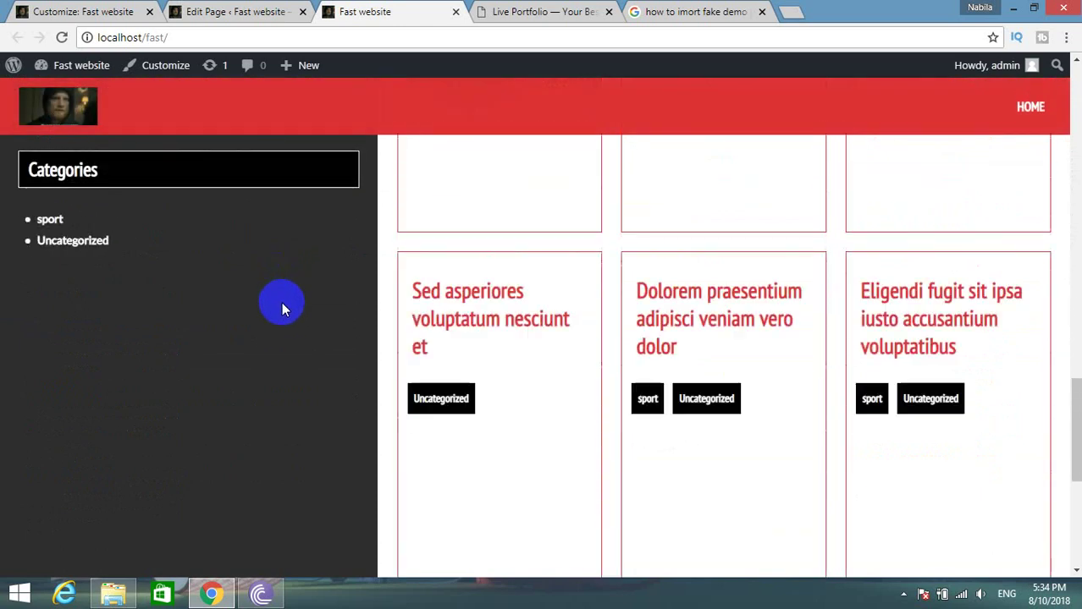
scroll(286, 315, "down", 3)
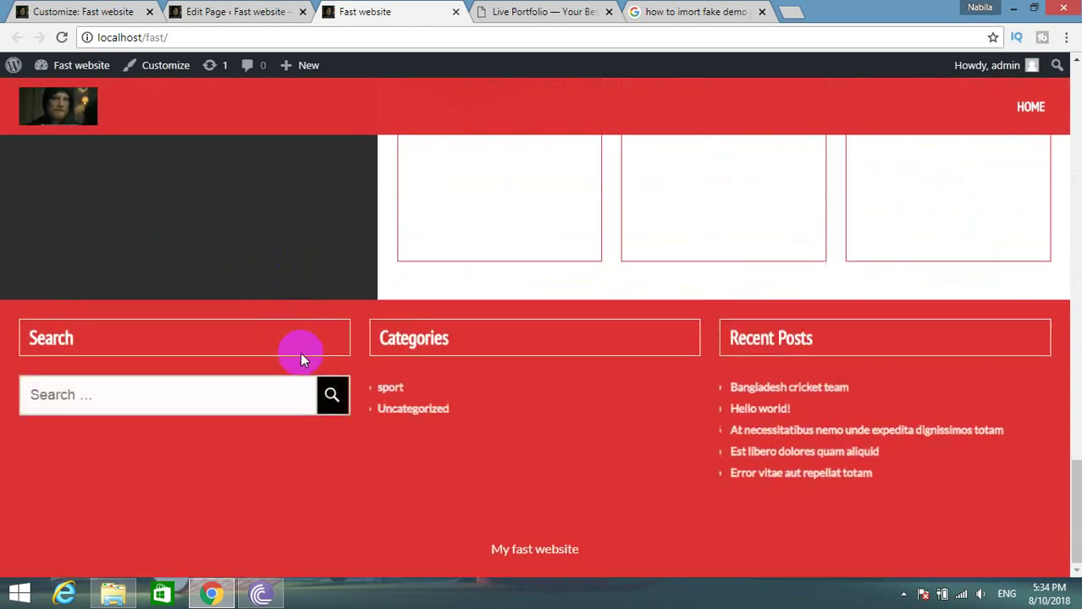
scroll(299, 352, "up", 5)
scroll(307, 346, "up", 10)
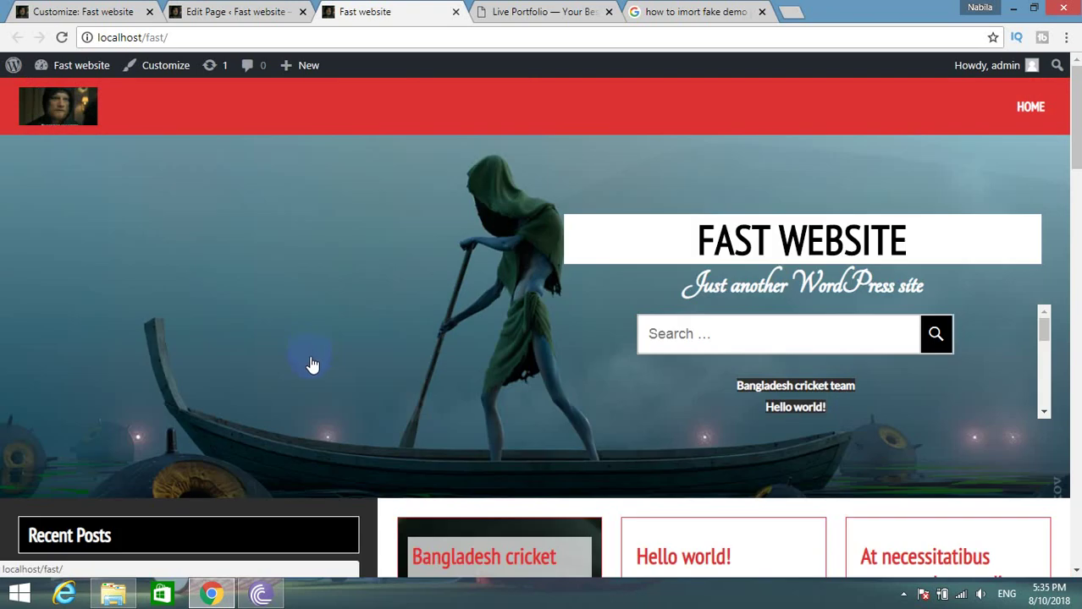
left_click(97, 9)
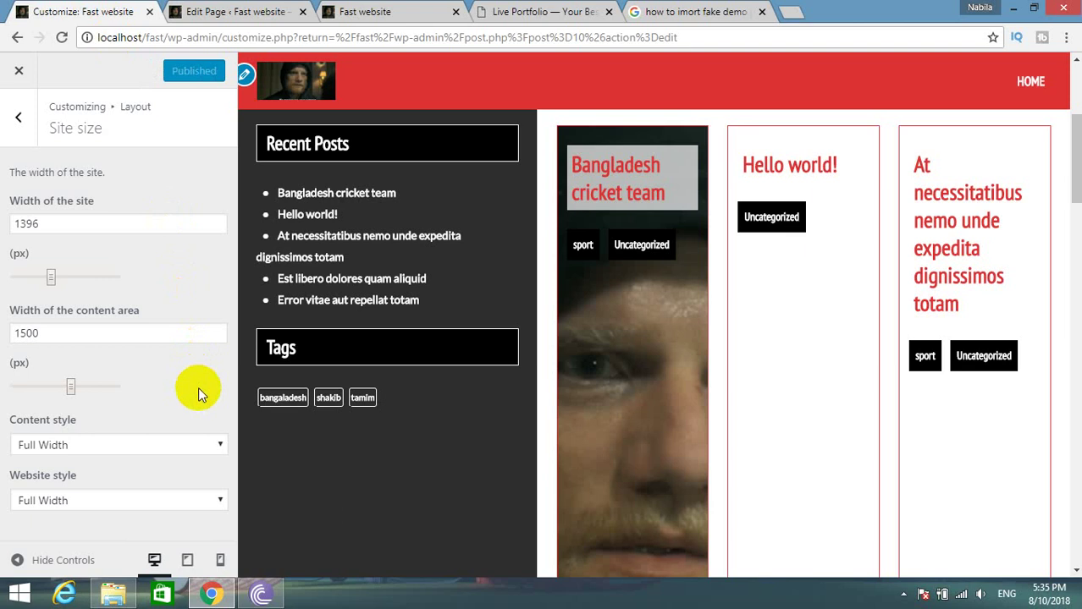
Browse the Layout panel's Featured Image and Columns settings.
left_click(26, 95)
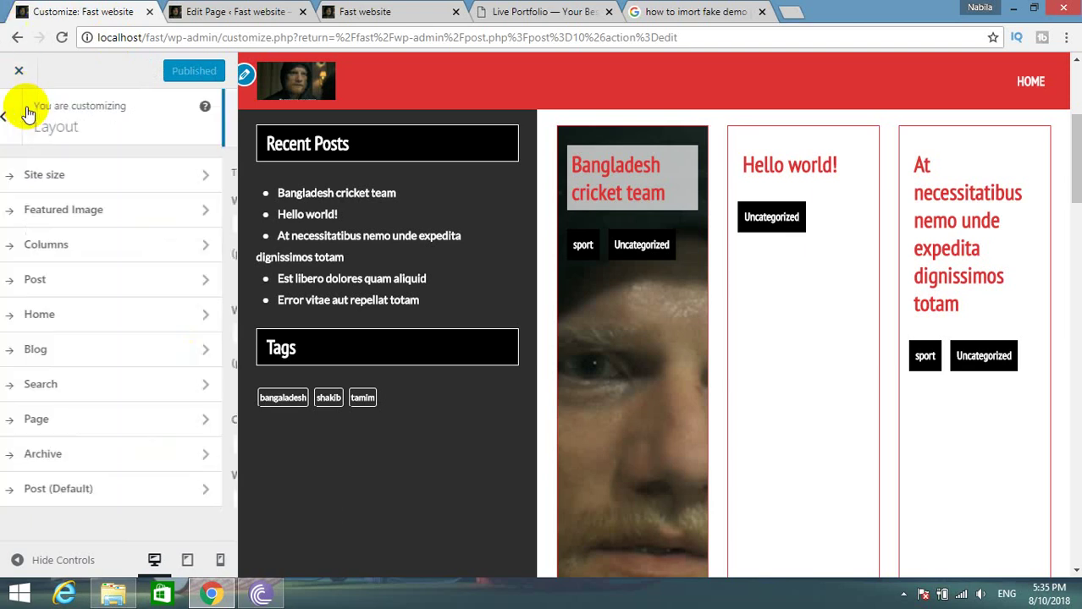
left_click(104, 225)
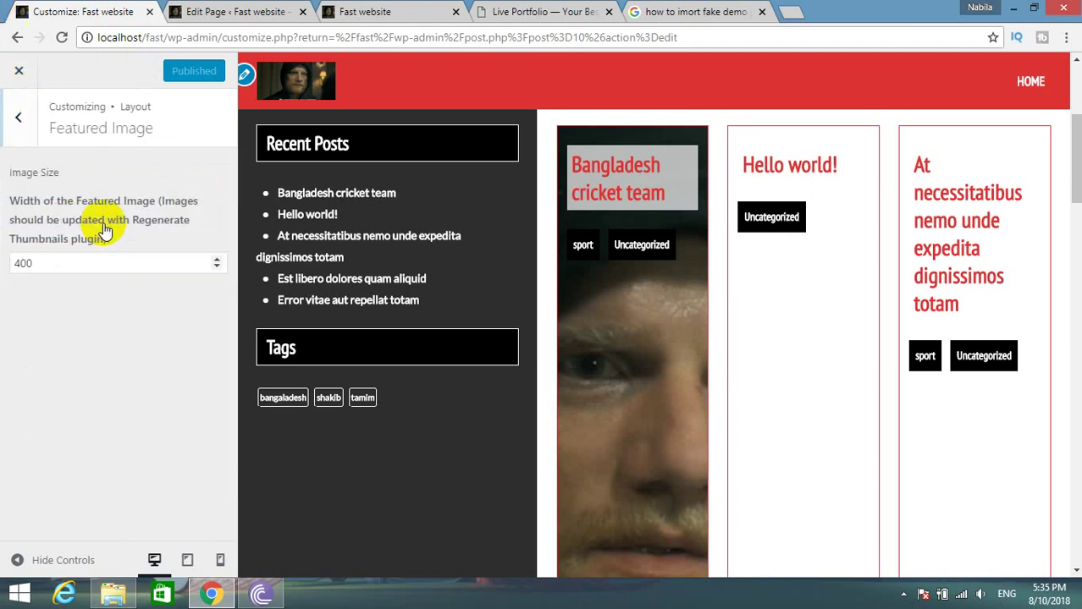
left_click(14, 135)
left_click(83, 244)
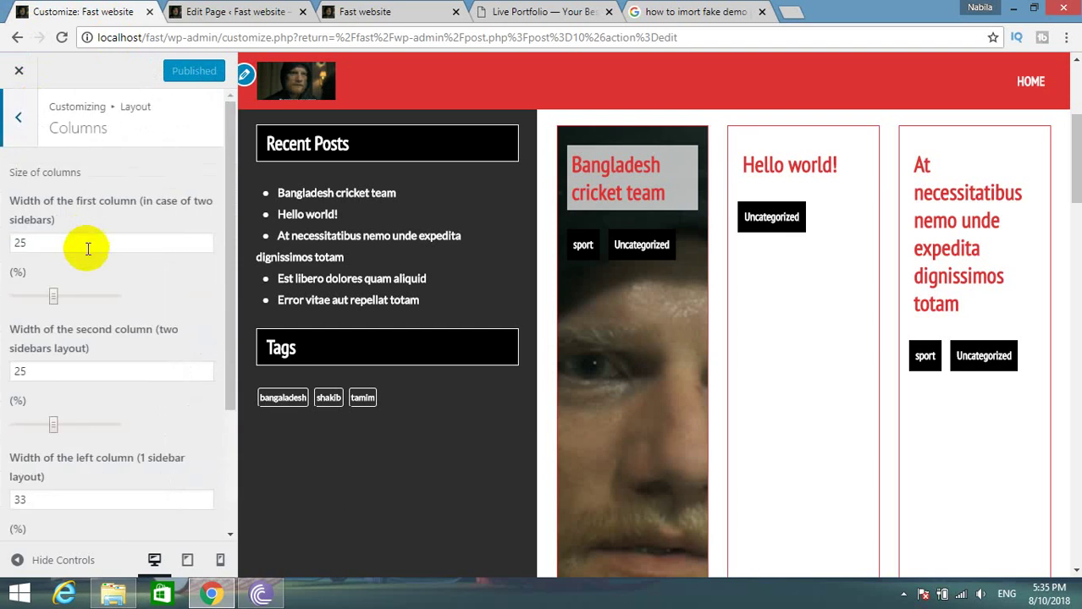
scroll(116, 283, "down", 3)
scroll(111, 280, "up", 3)
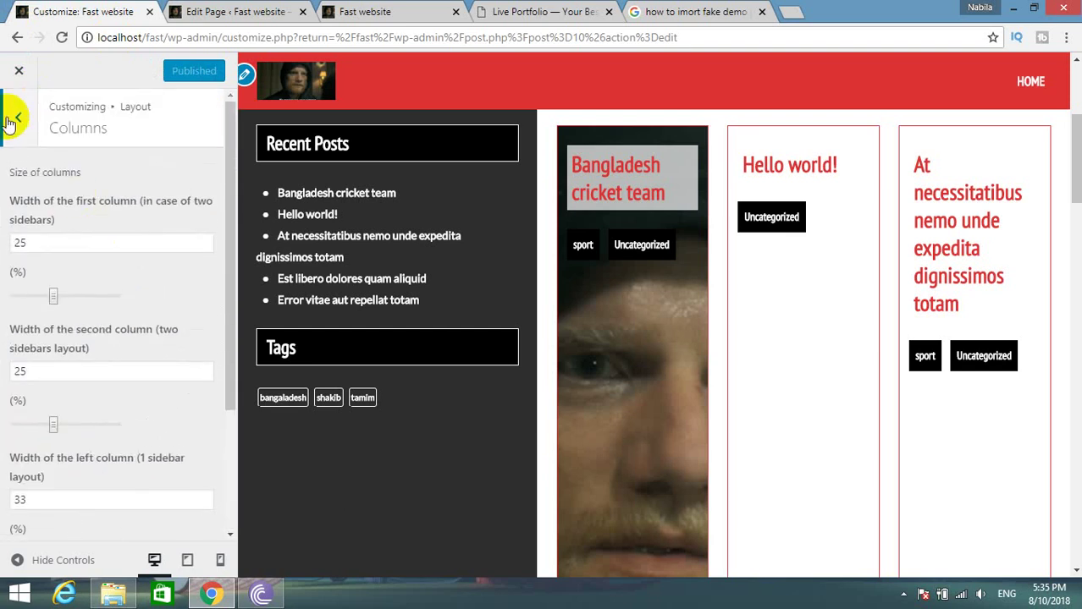
left_click(15, 119)
Look over the Post and Home layout options, then go to Widgets.
left_click(67, 279)
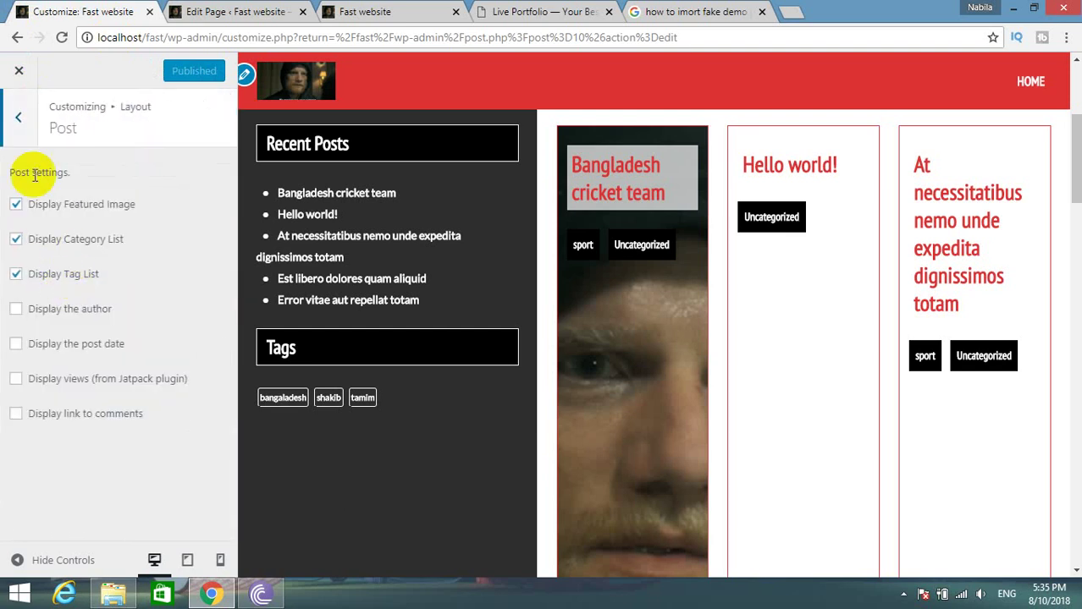
left_click(14, 131)
left_click(85, 321)
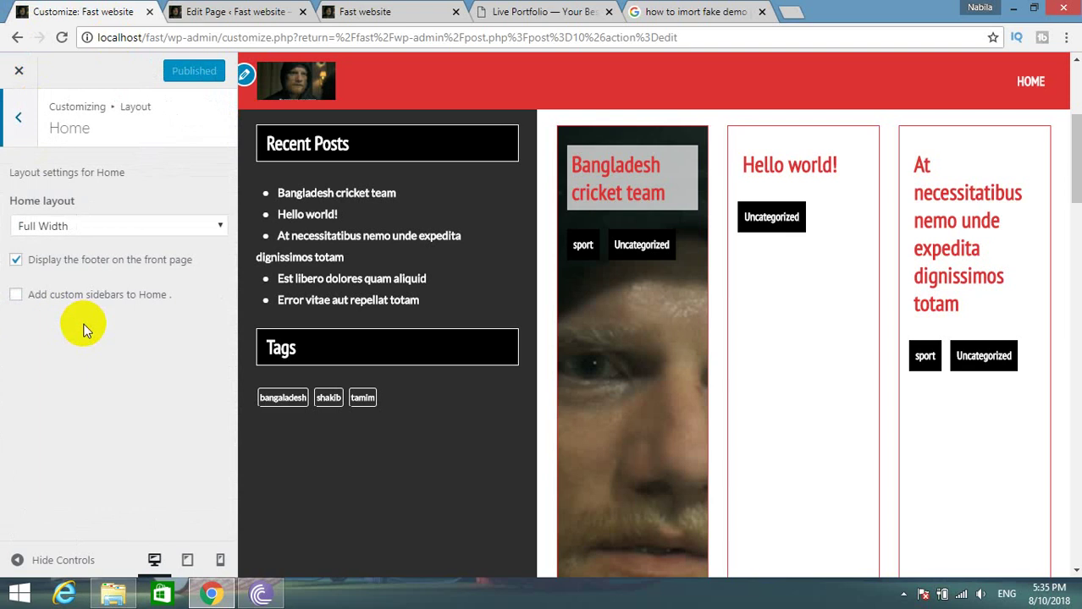
left_click(20, 136)
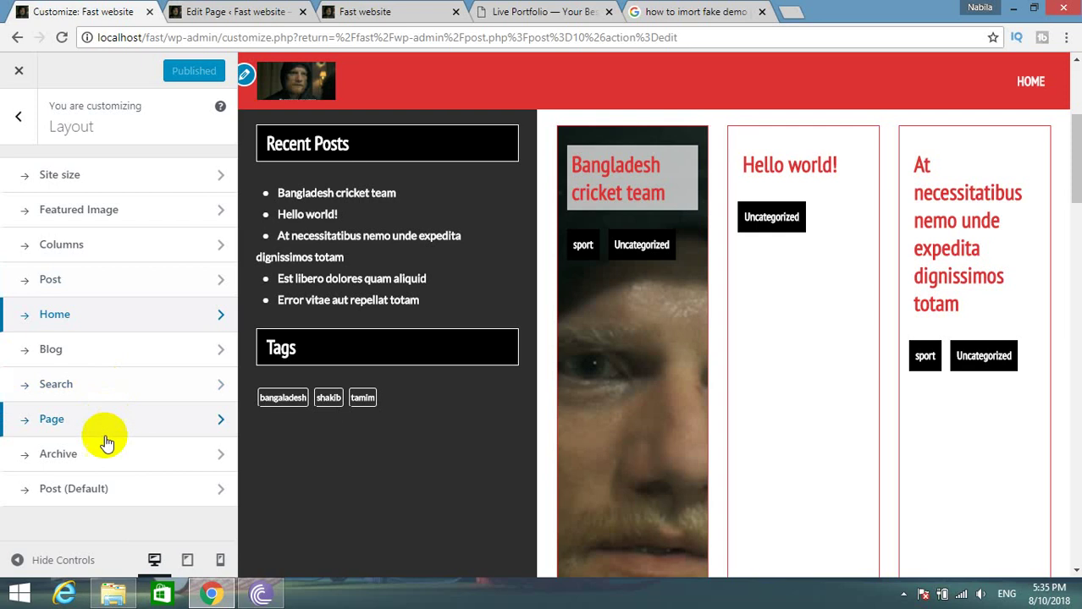
left_click(21, 120)
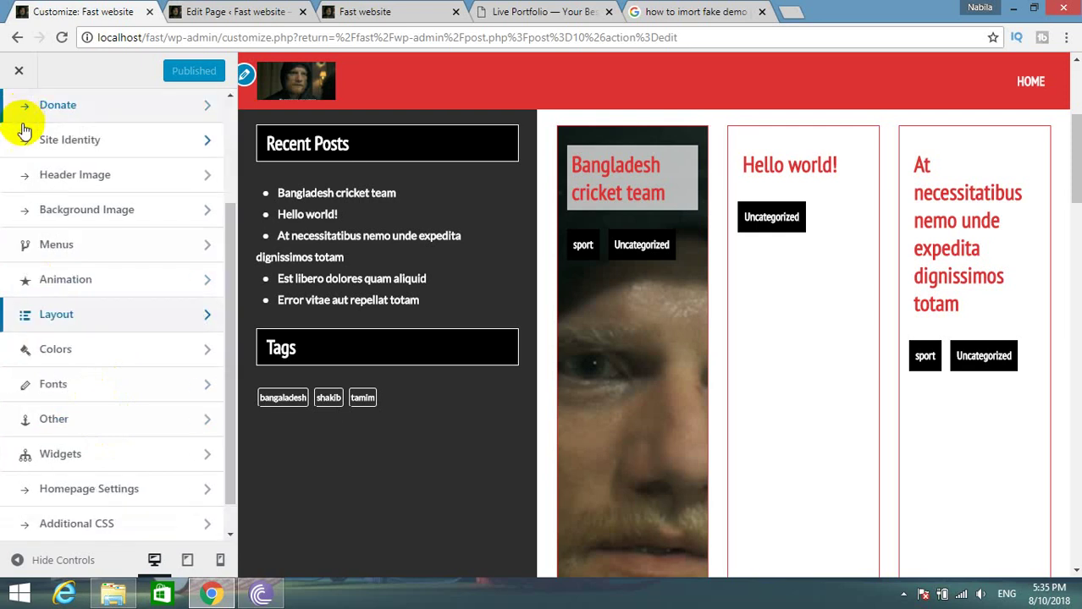
left_click(66, 454)
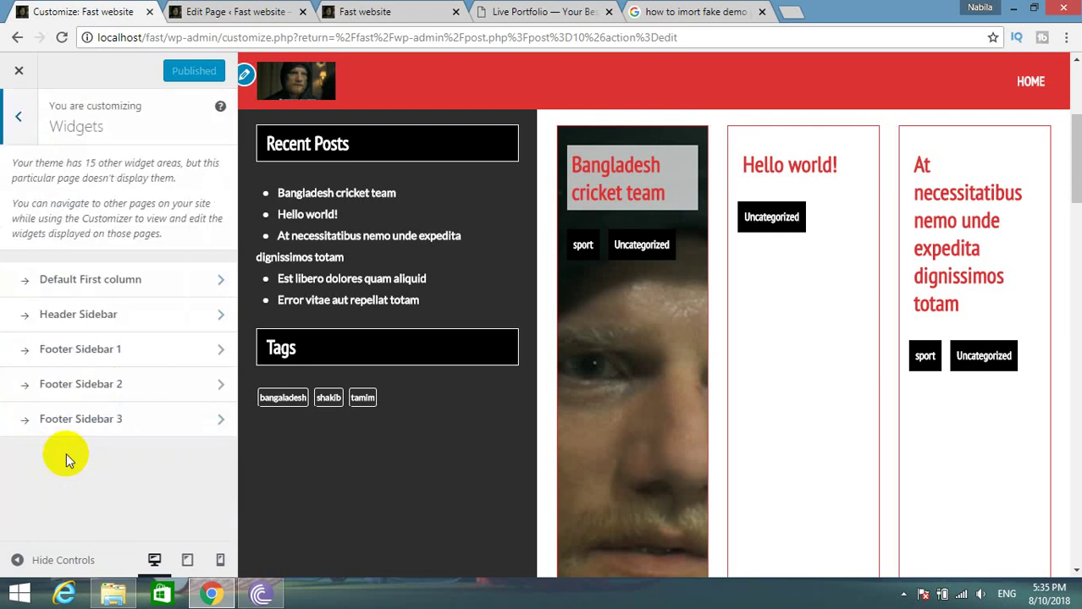
In the Header Sidebar, remove the Search, Recent Posts and Recent Comments widgets.
left_click(199, 280)
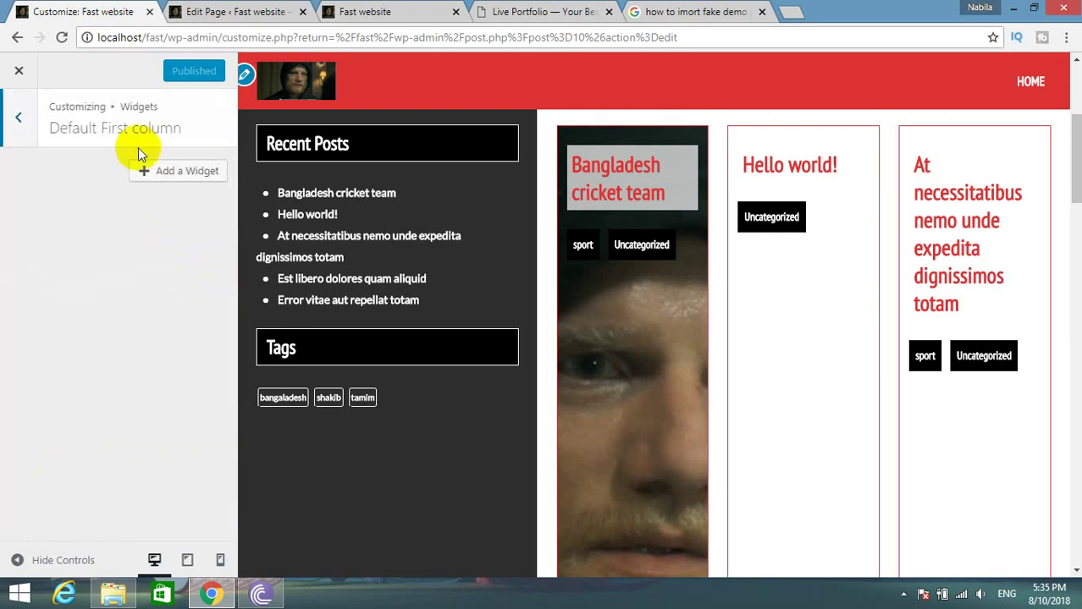
left_click(18, 118)
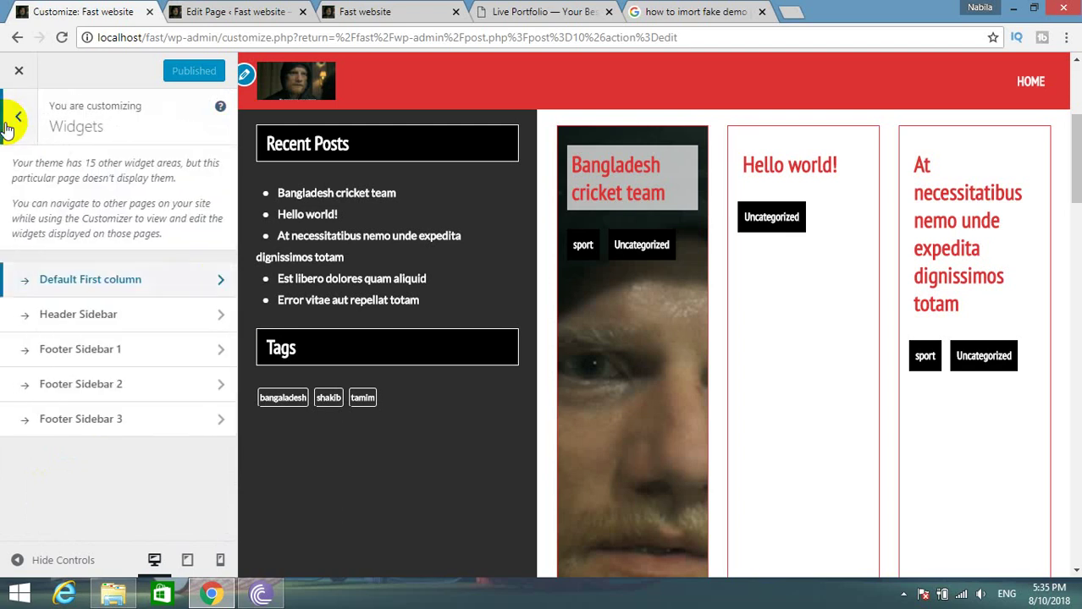
left_click(121, 326)
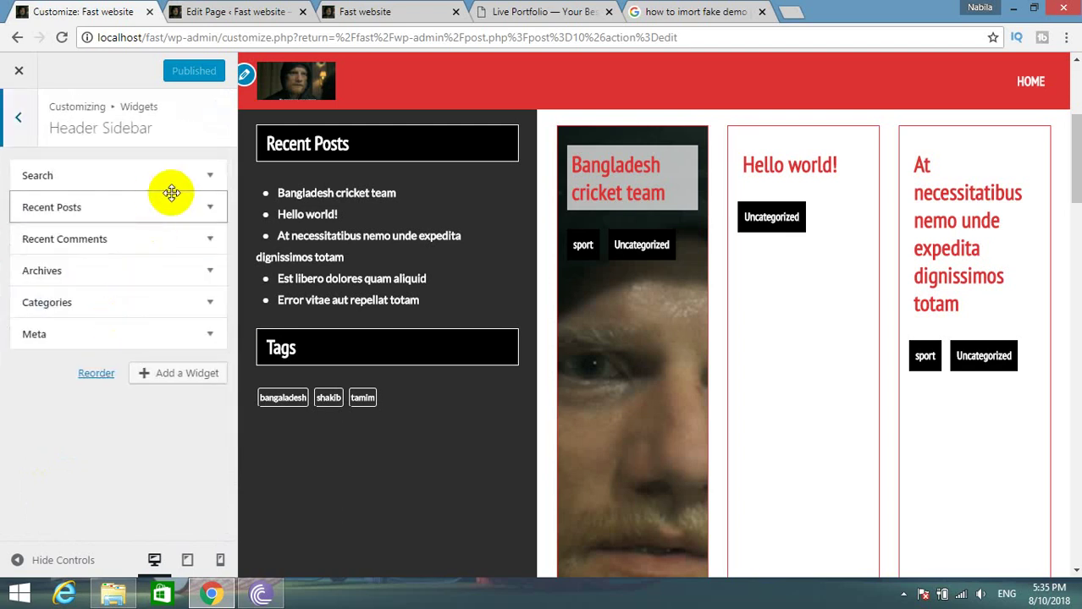
scroll(334, 301, "up", 3)
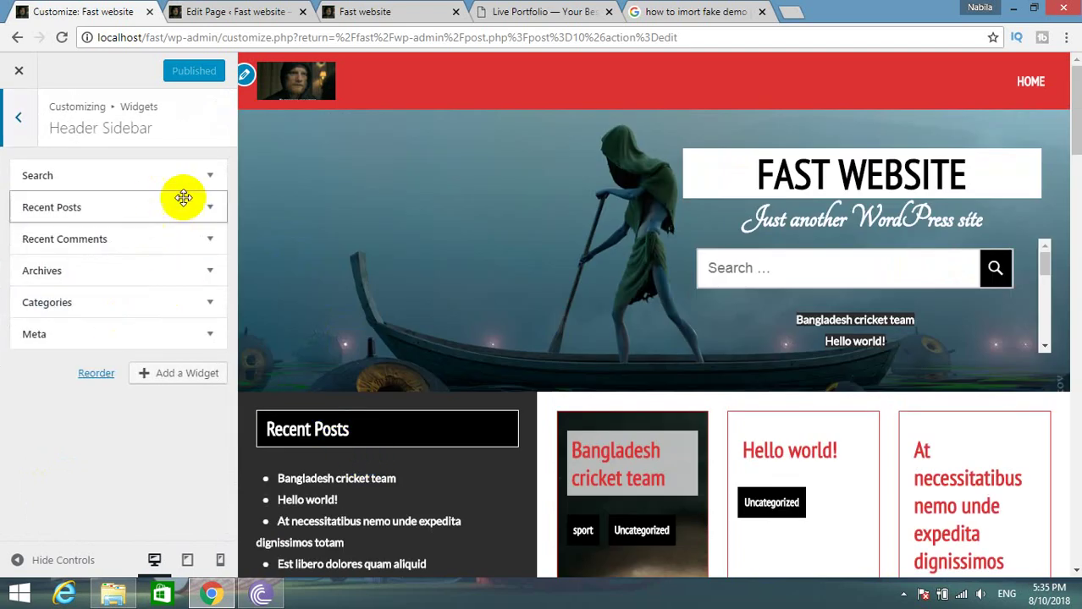
left_click(210, 176)
left_click(41, 256)
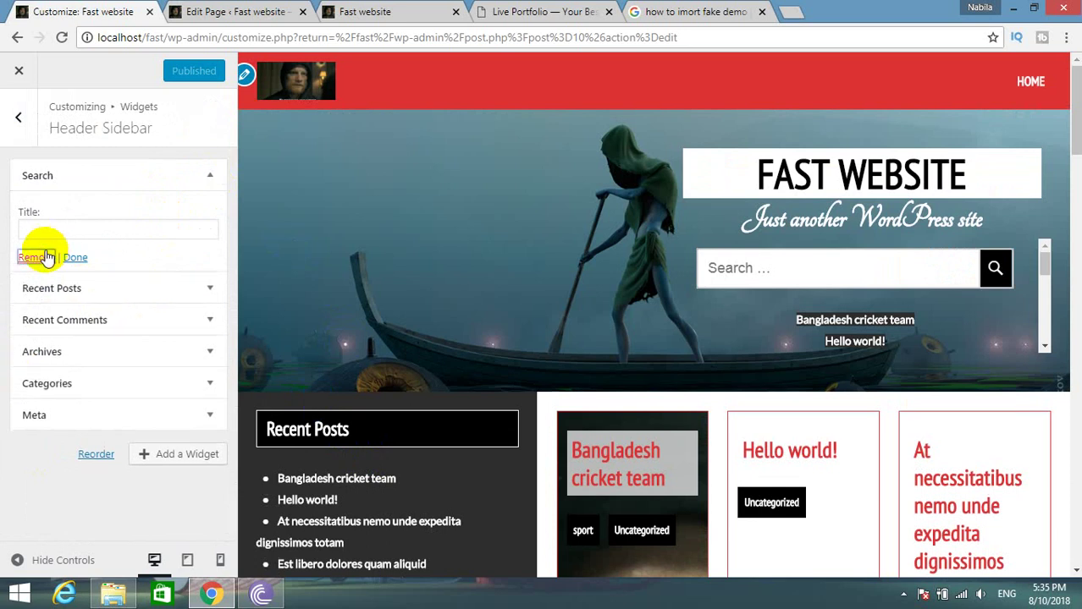
left_click(208, 176)
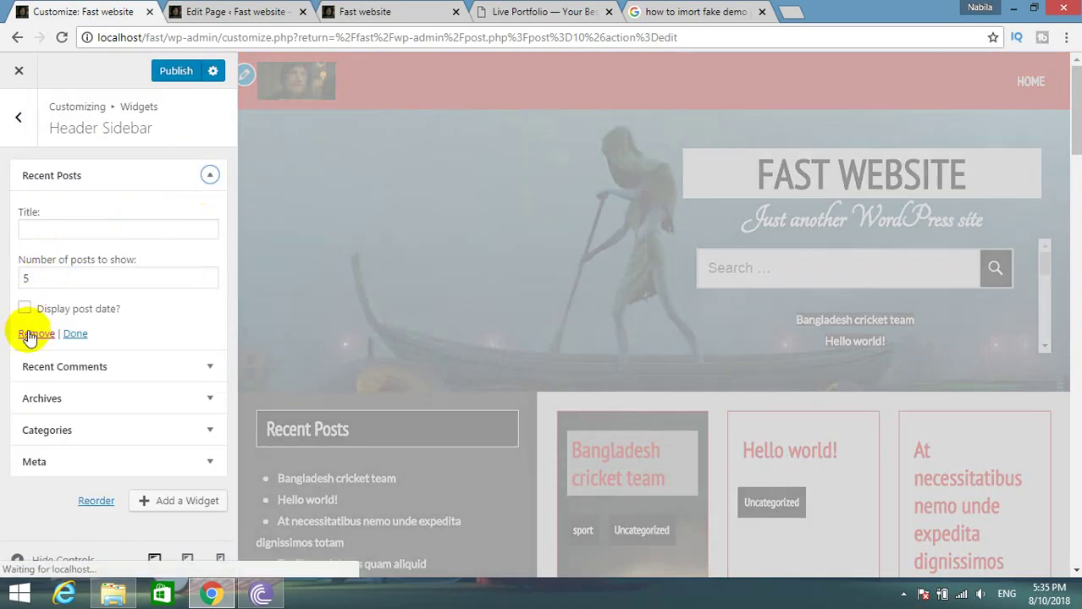
left_click(29, 335)
left_click(210, 175)
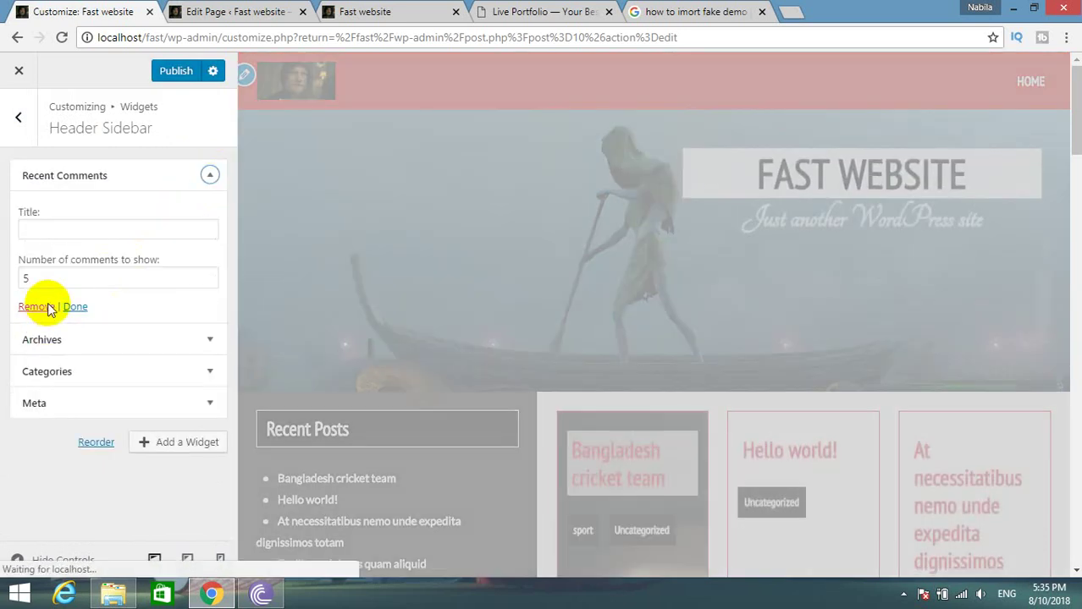
left_click(48, 309)
Remove the Archives, Categories and Meta widgets, publish, and reload the live site.
left_click(209, 175)
left_click(44, 307)
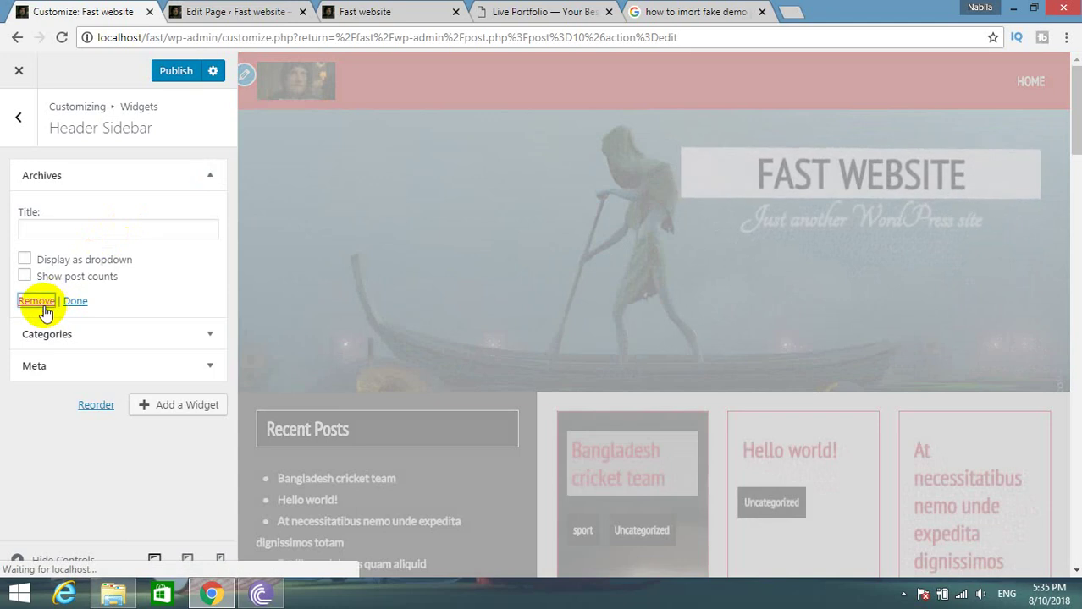
left_click(209, 176)
left_click(54, 317)
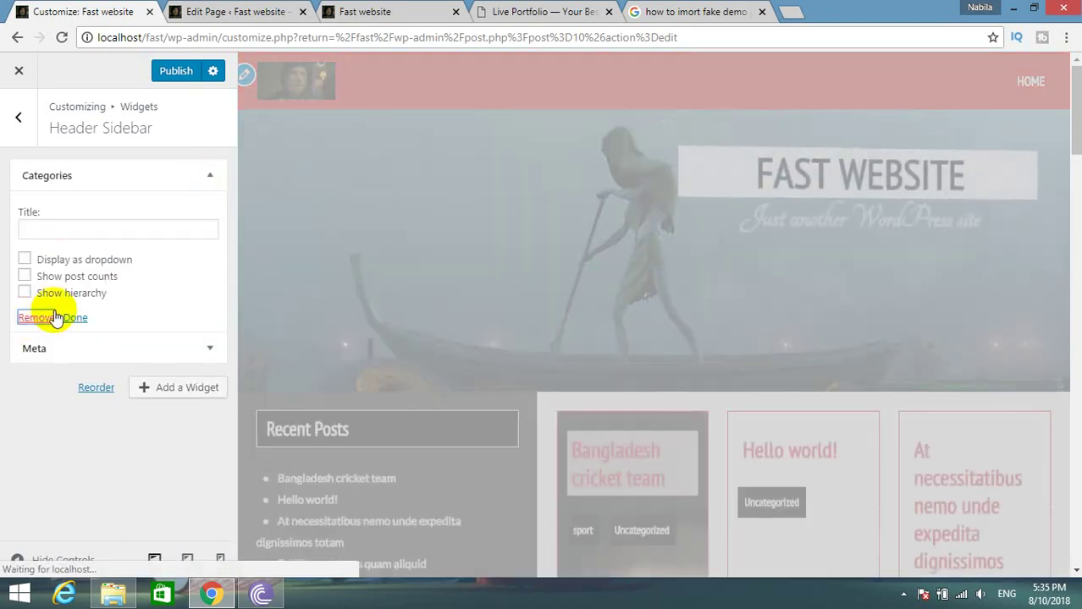
left_click(210, 175)
left_click(37, 257)
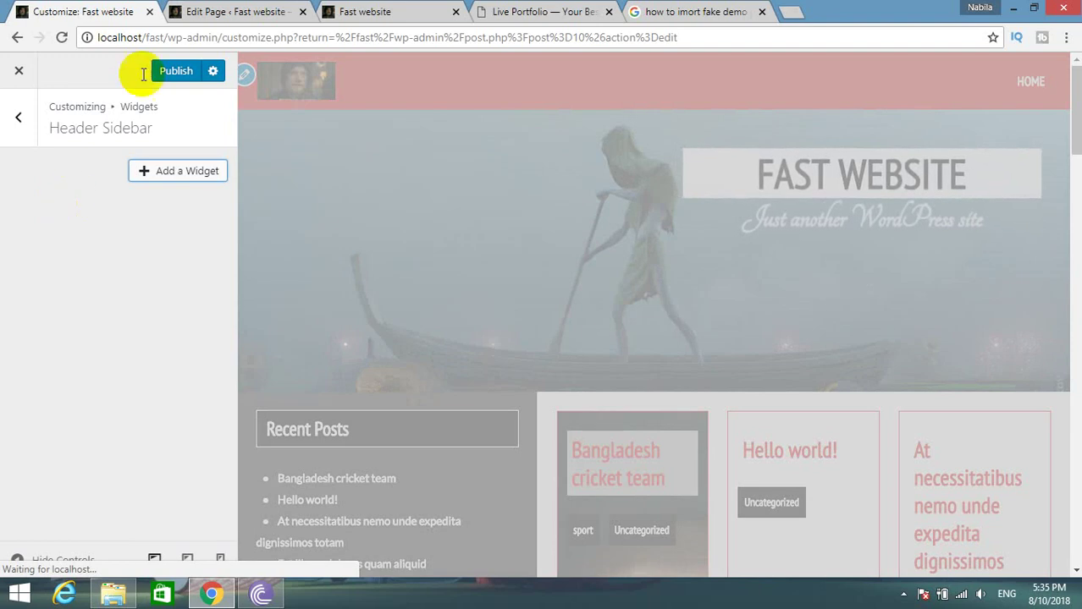
left_click(158, 70)
left_click(360, 11)
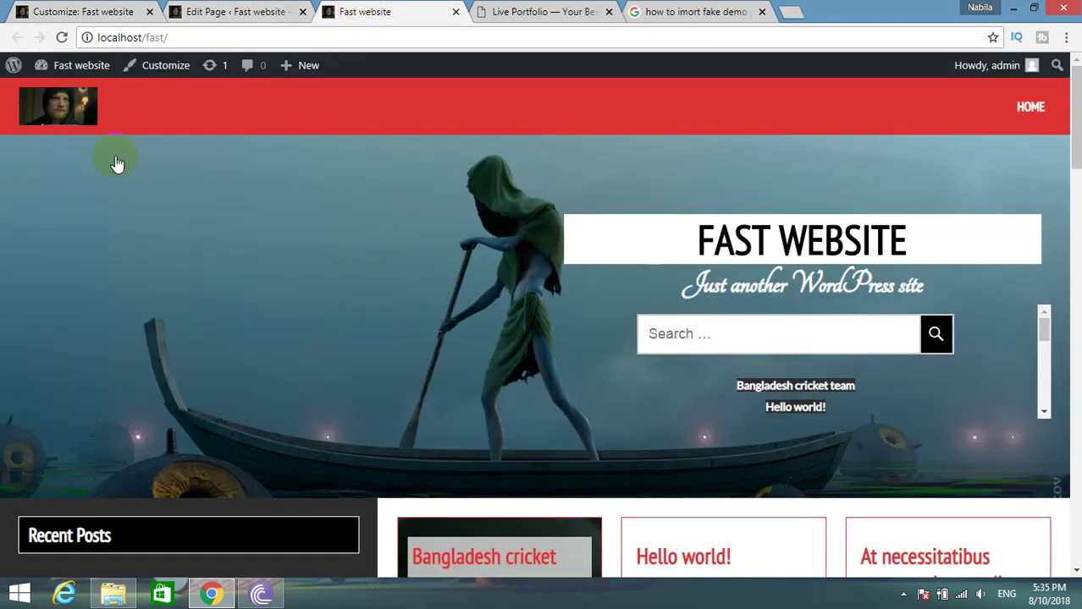
left_click(58, 120)
Close the customizer and expand every widget area on Appearance > Widgets to confirm they are empty.
scroll(149, 221, "down", 5)
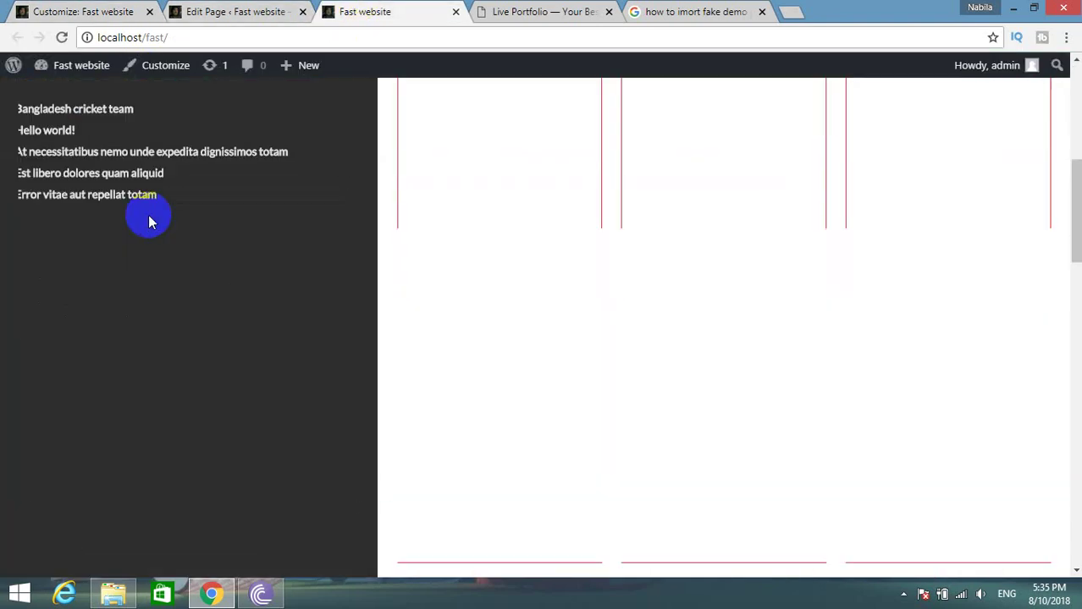
scroll(162, 254, "up", 5)
left_click(85, 11)
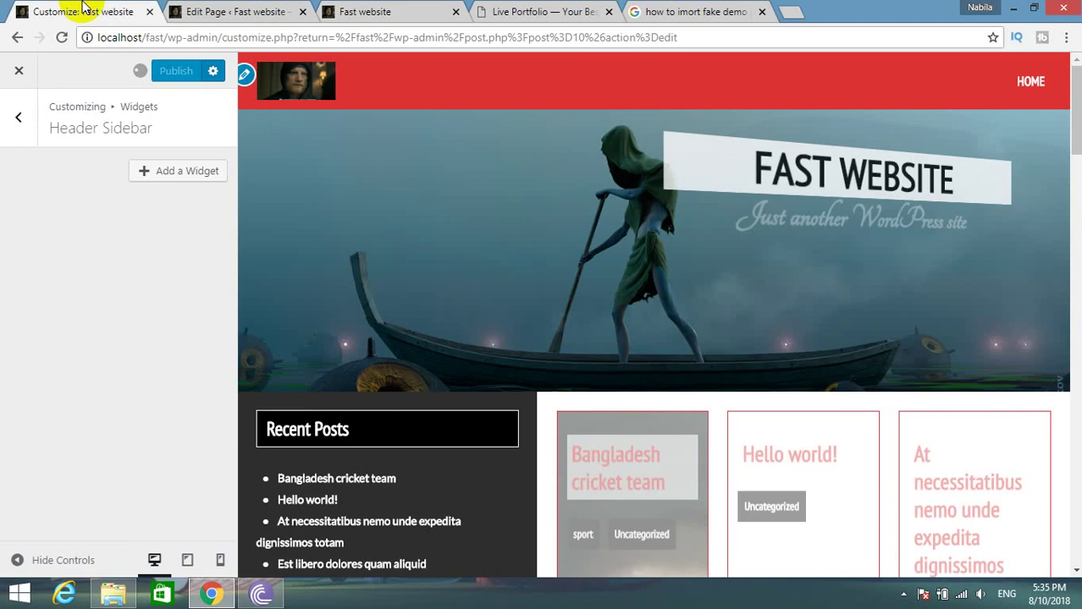
left_click(20, 72)
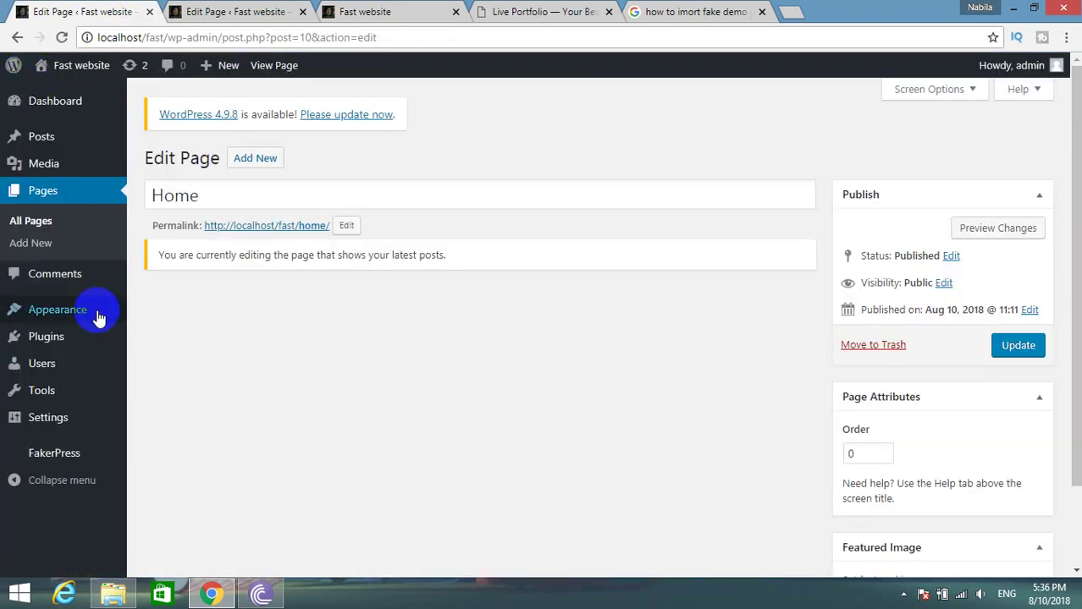
mouse_move(77, 314)
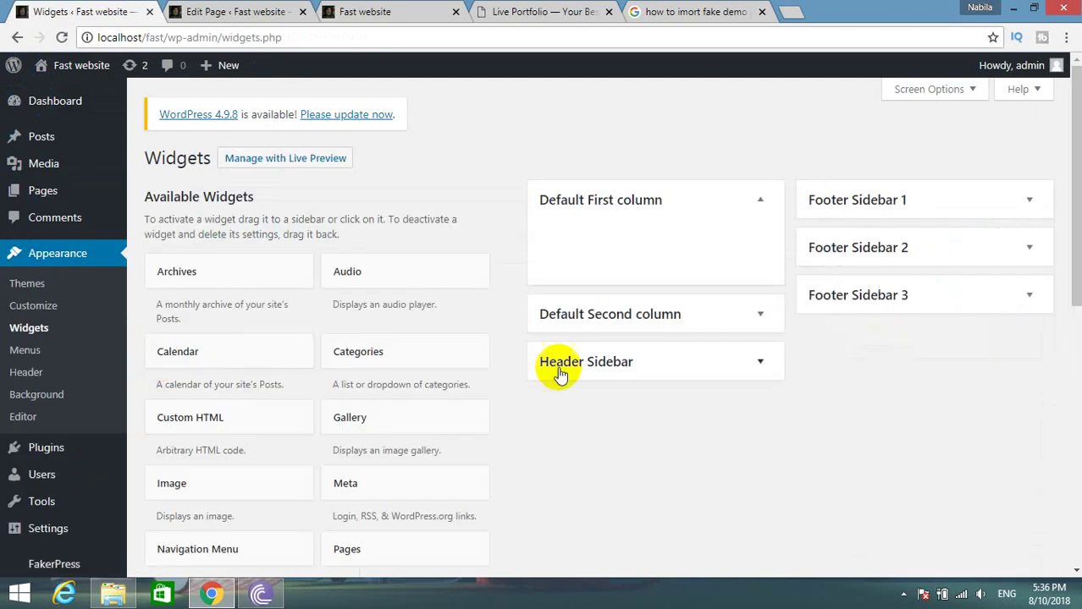
left_click(753, 315)
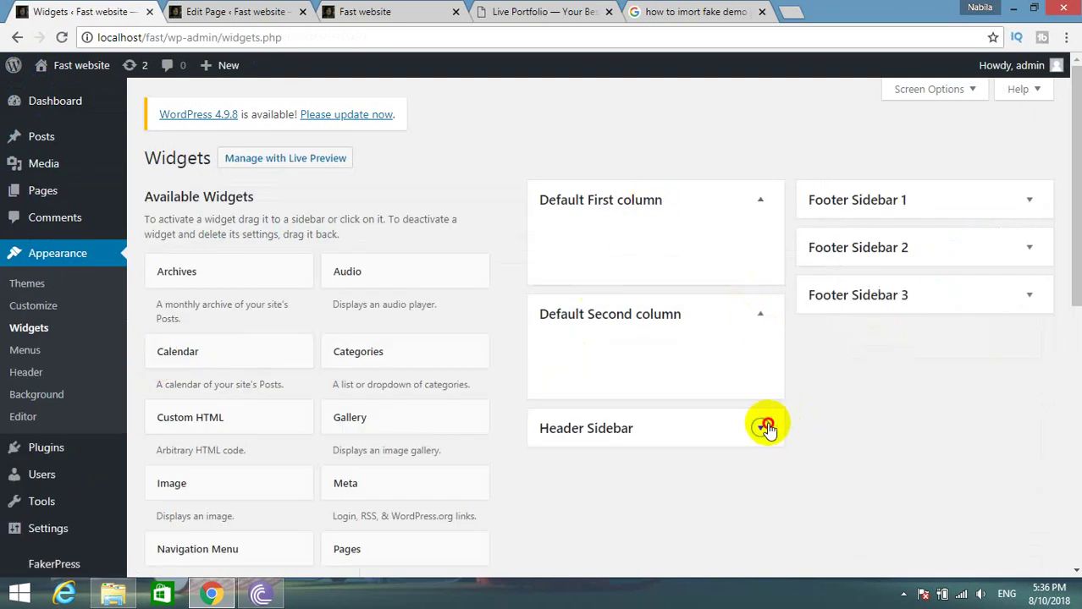
left_click(766, 428)
left_click(912, 198)
left_click(935, 305)
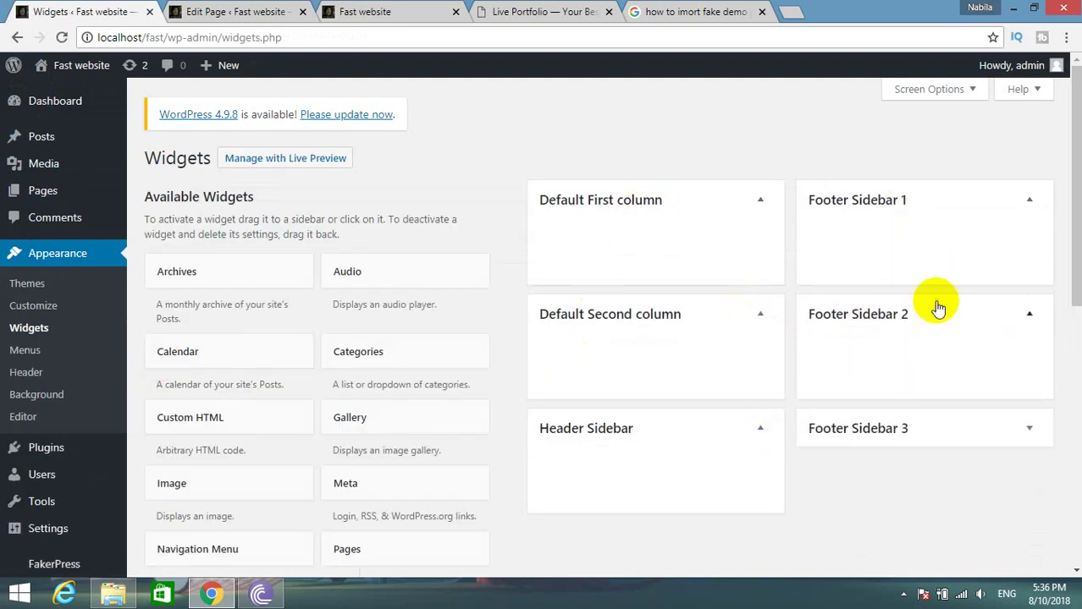
left_click(926, 427)
scroll(923, 410, "down", 4)
scroll(922, 406, "up", 4)
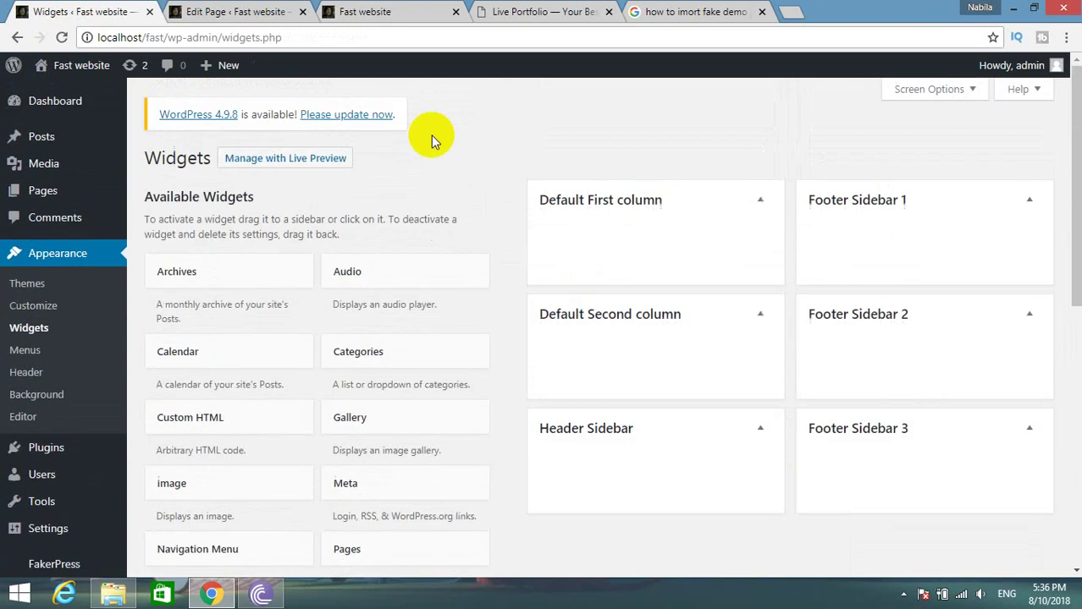
Recheck the live front page, then reopen the customizer from the Widgets page.
left_click(332, 8)
scroll(127, 330, "up", 3)
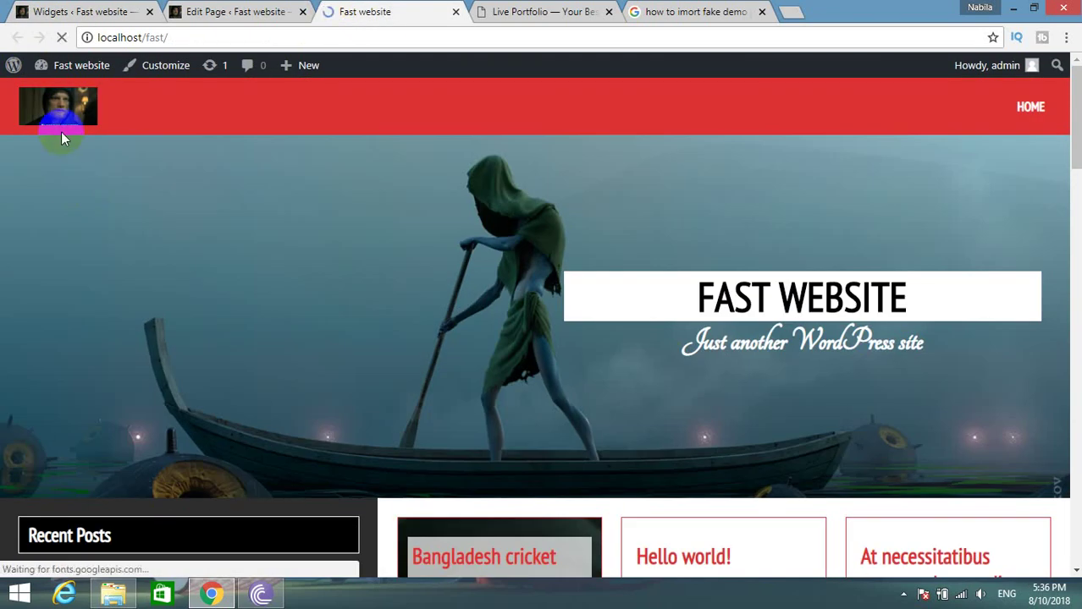
scroll(98, 250, "down", 1)
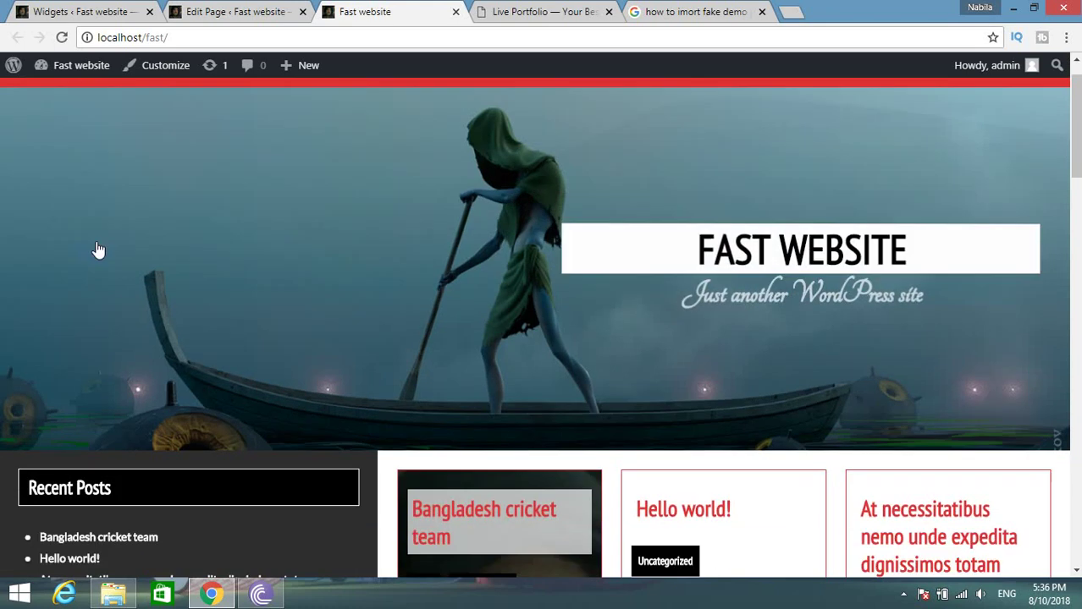
scroll(133, 260, "down", 5)
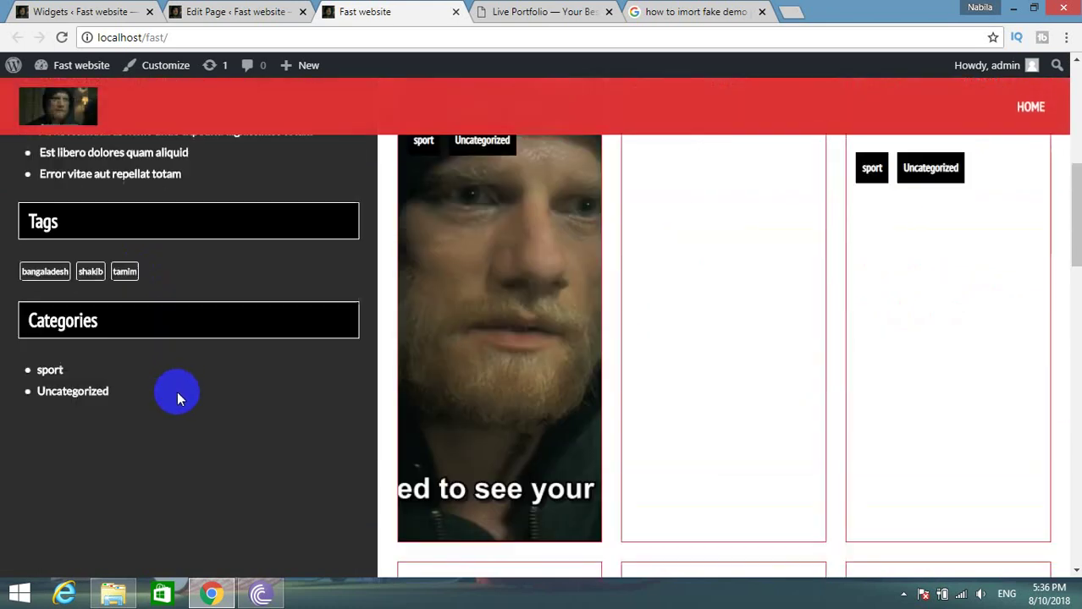
scroll(177, 391, "up", 1)
left_click(121, 10)
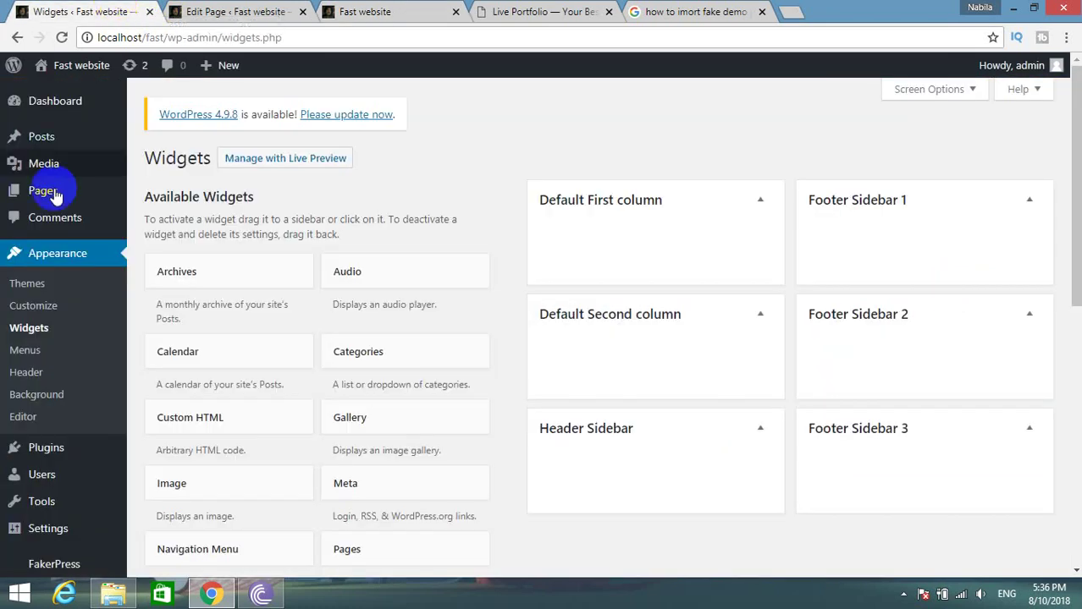
left_click(46, 312)
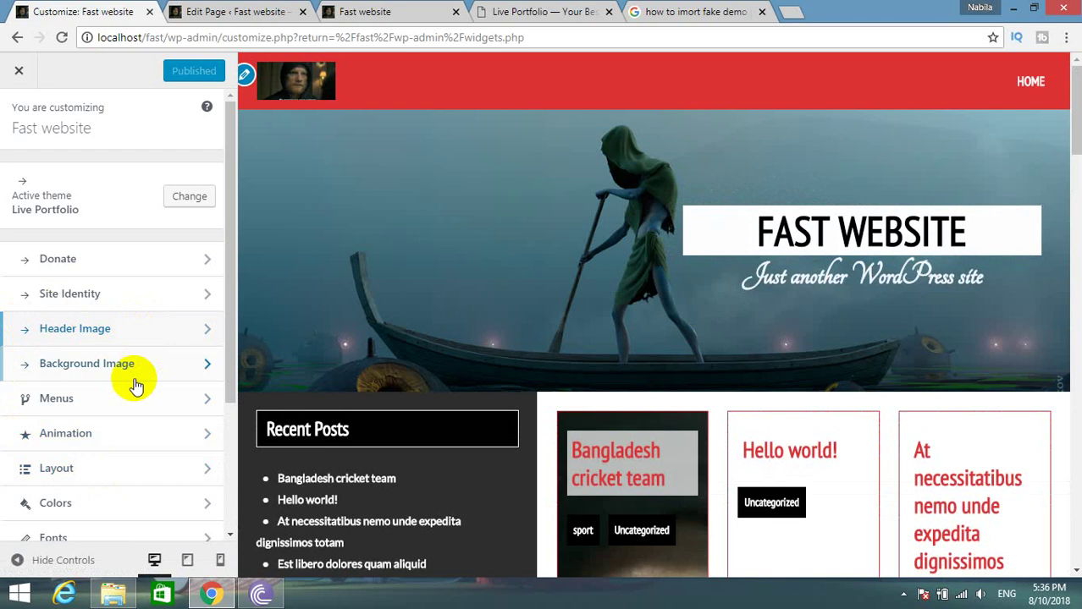
Look over the Layout panel's column width and Featured Image size settings.
left_click(116, 457)
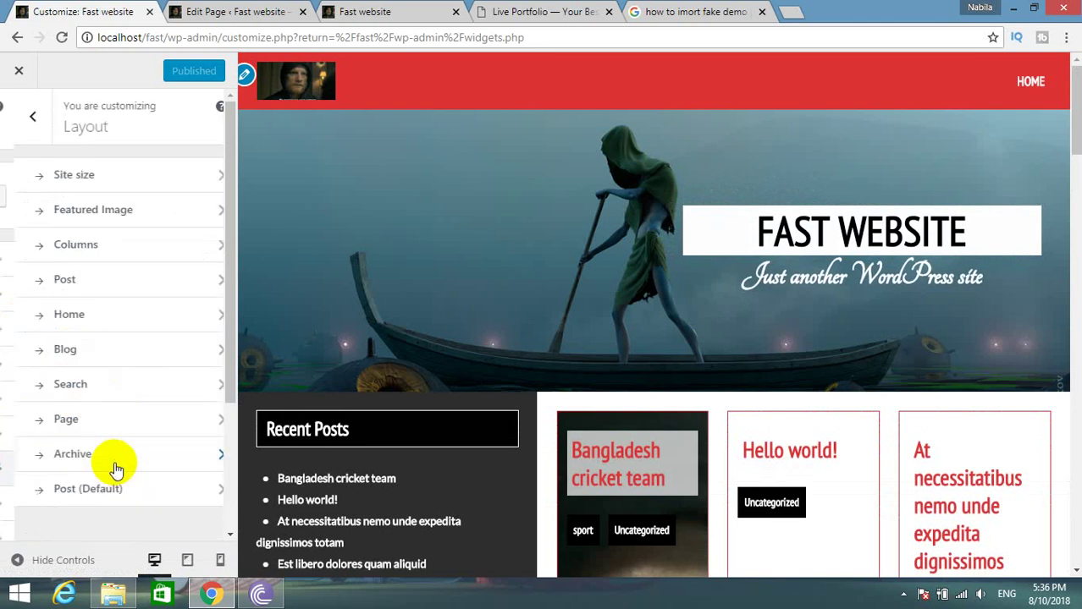
left_click(104, 249)
scroll(100, 254, "down", 2)
scroll(67, 212, "up", 2)
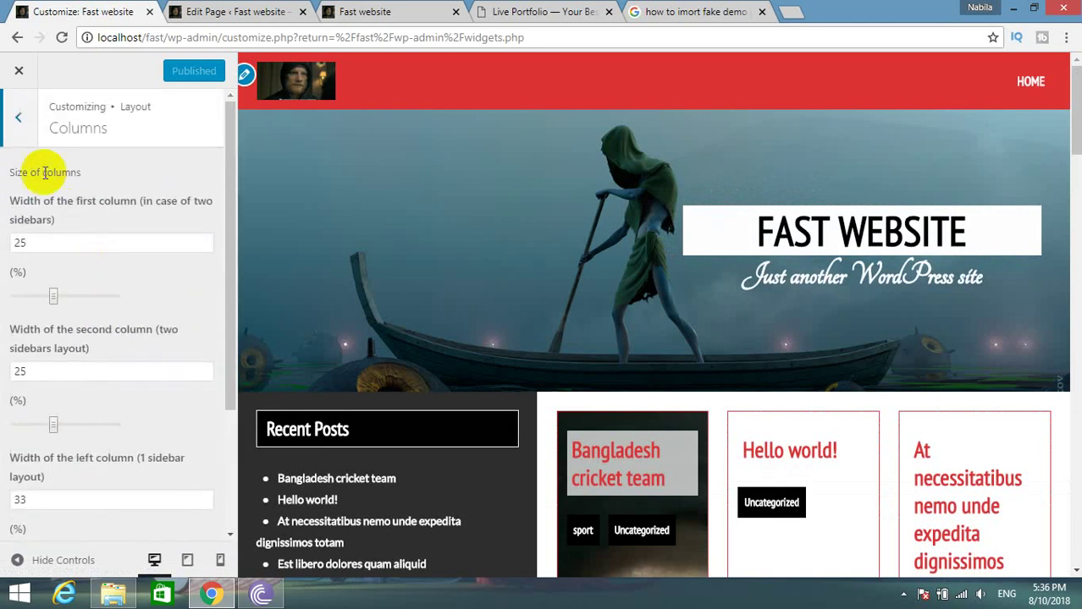
left_click(18, 117)
left_click(105, 208)
left_click(18, 117)
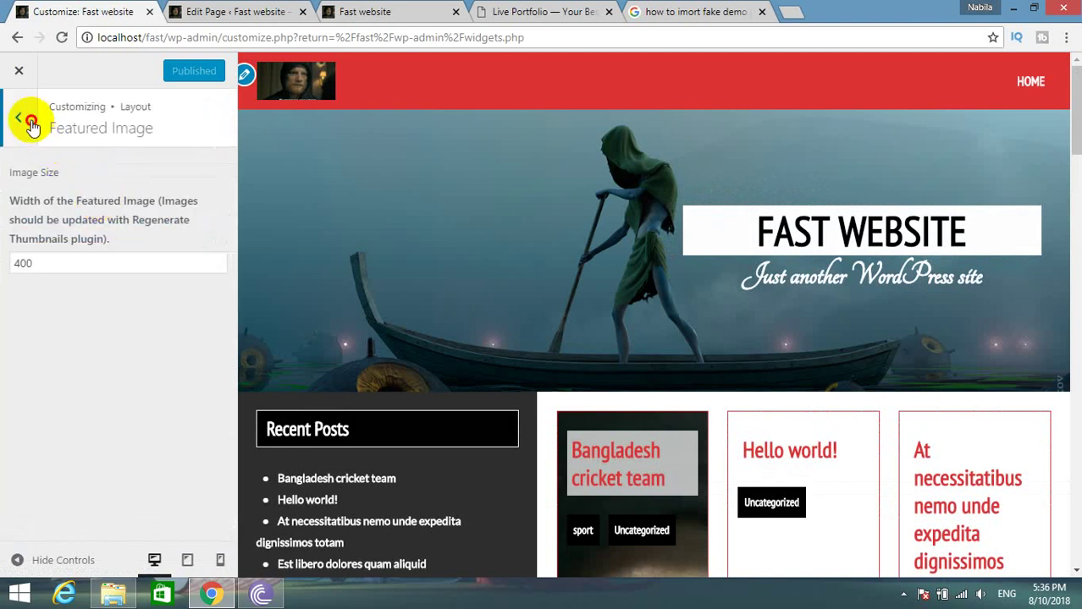
In Layout > Home, untick 'Display the footer on the front page', leaving custom sidebars off.
left_click(100, 318)
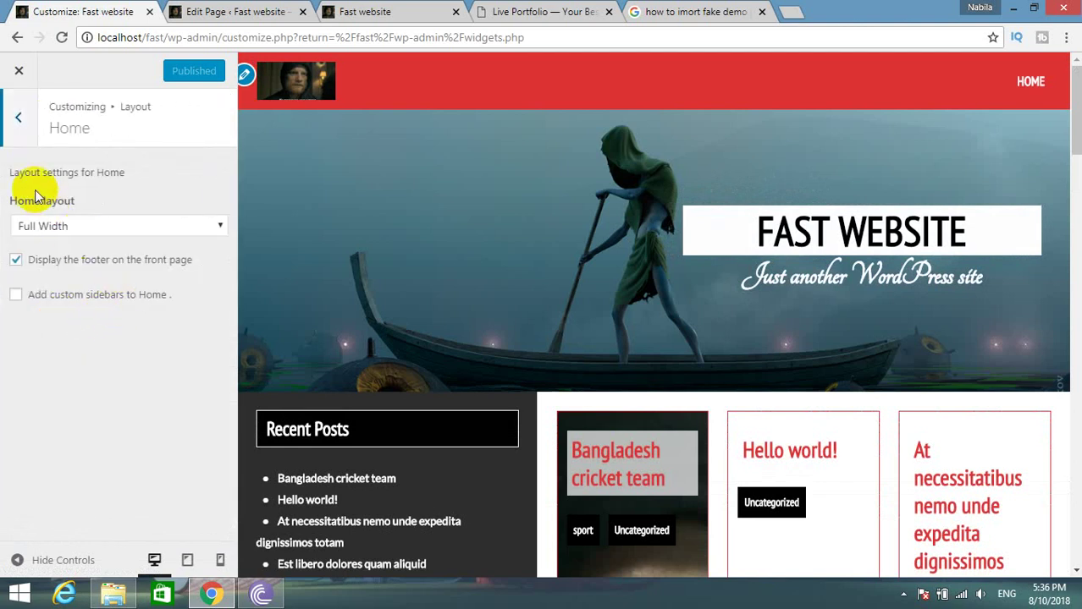
left_click(49, 261)
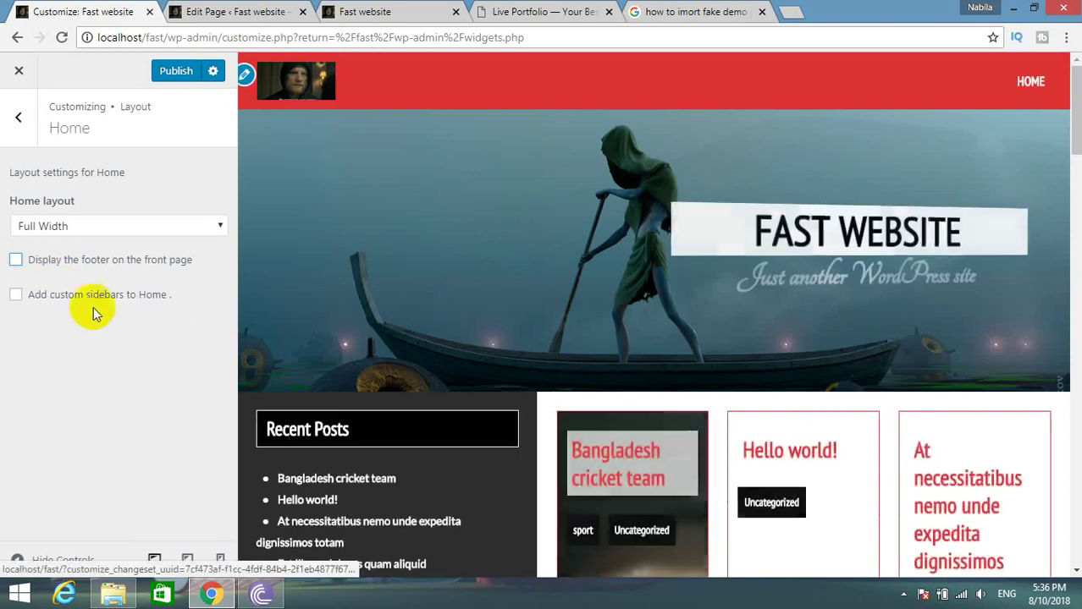
left_click(95, 303)
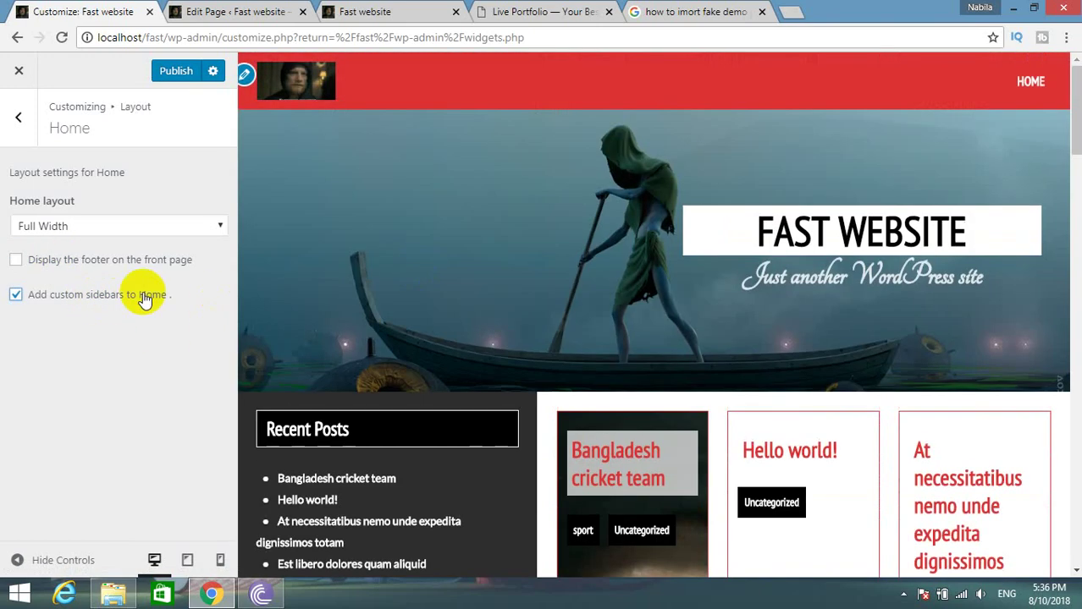
left_click(93, 298)
left_click(28, 132)
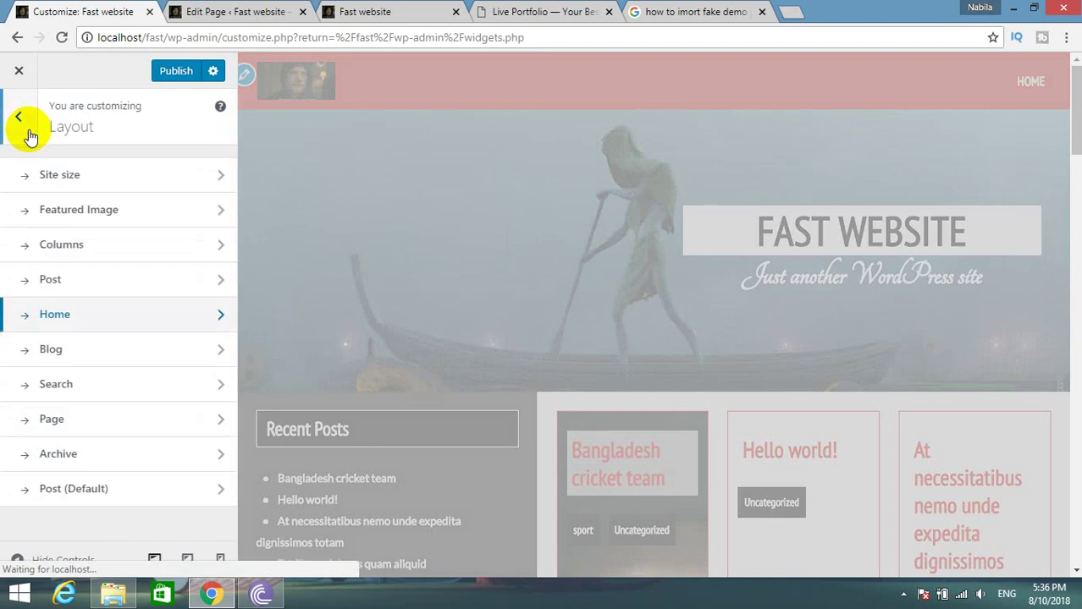
Set the Blog layout to Full Width and publish the Customizer changes.
left_click(110, 344)
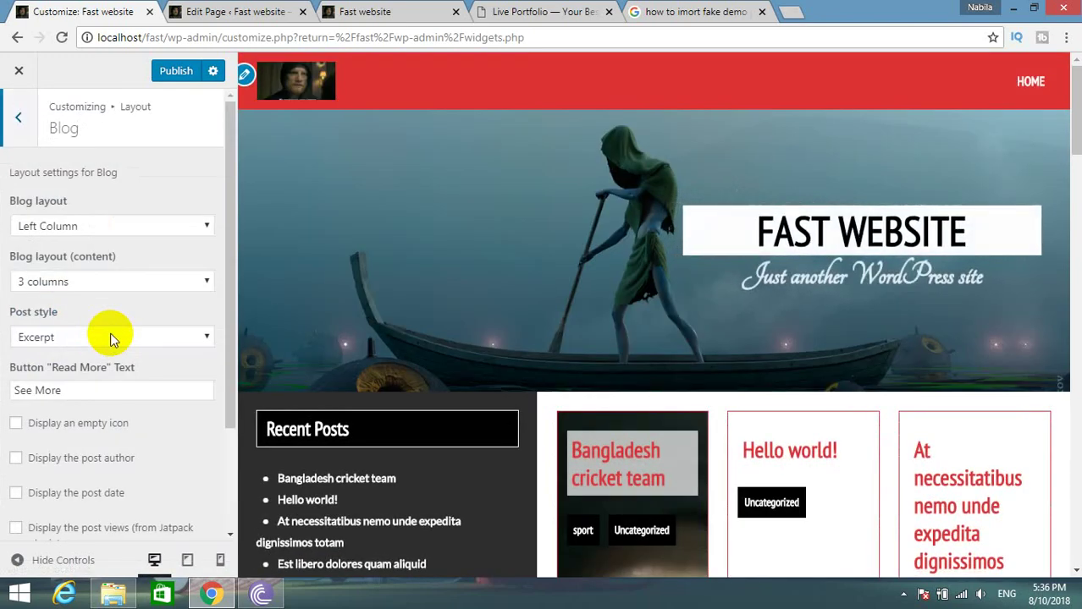
left_click(90, 226)
left_click(90, 244)
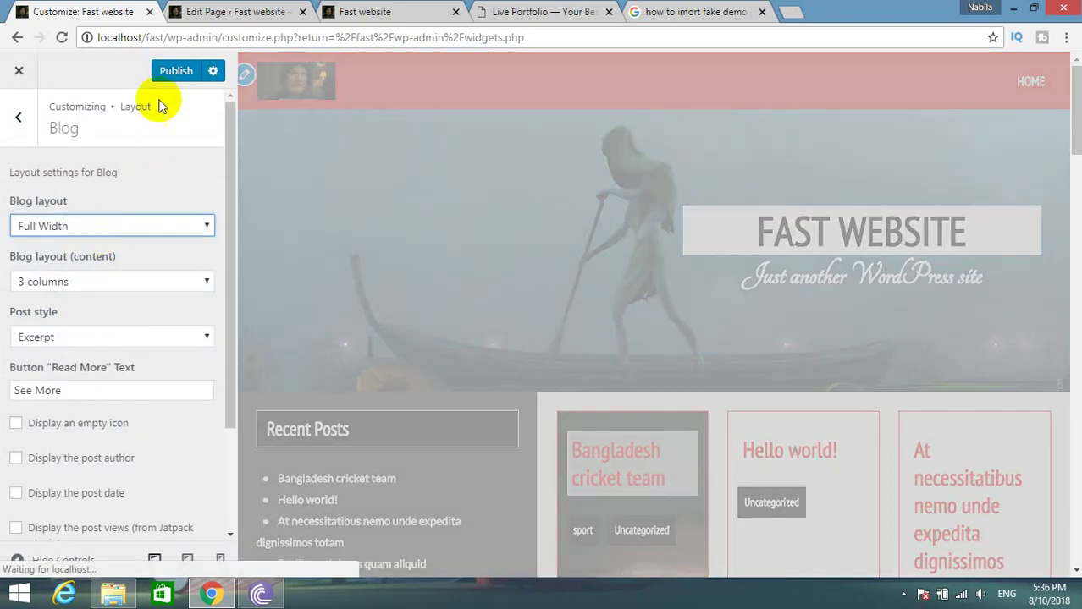
left_click(173, 75)
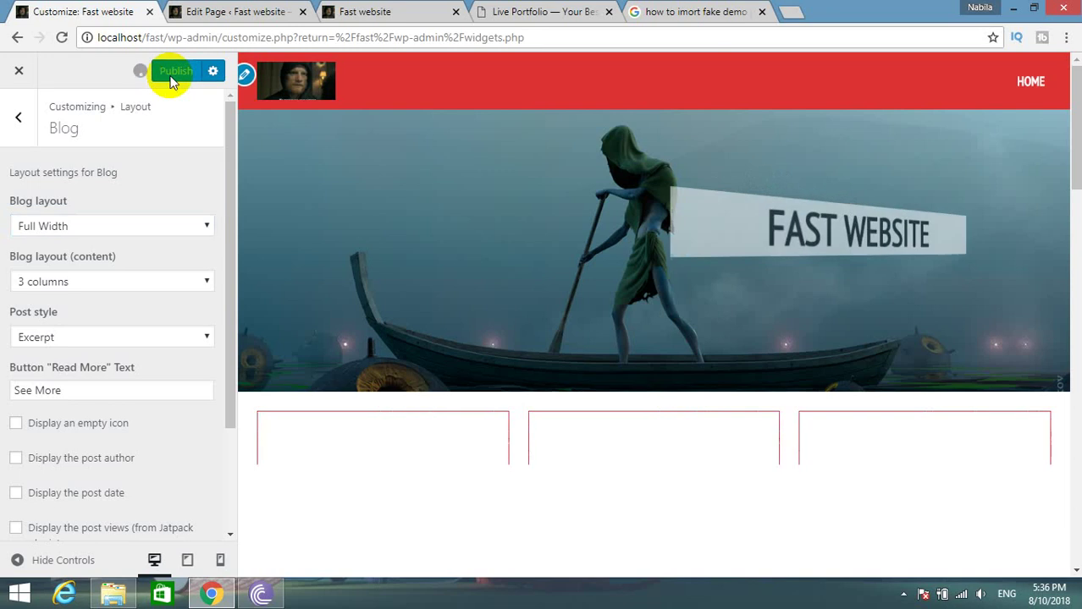
left_click(409, 8)
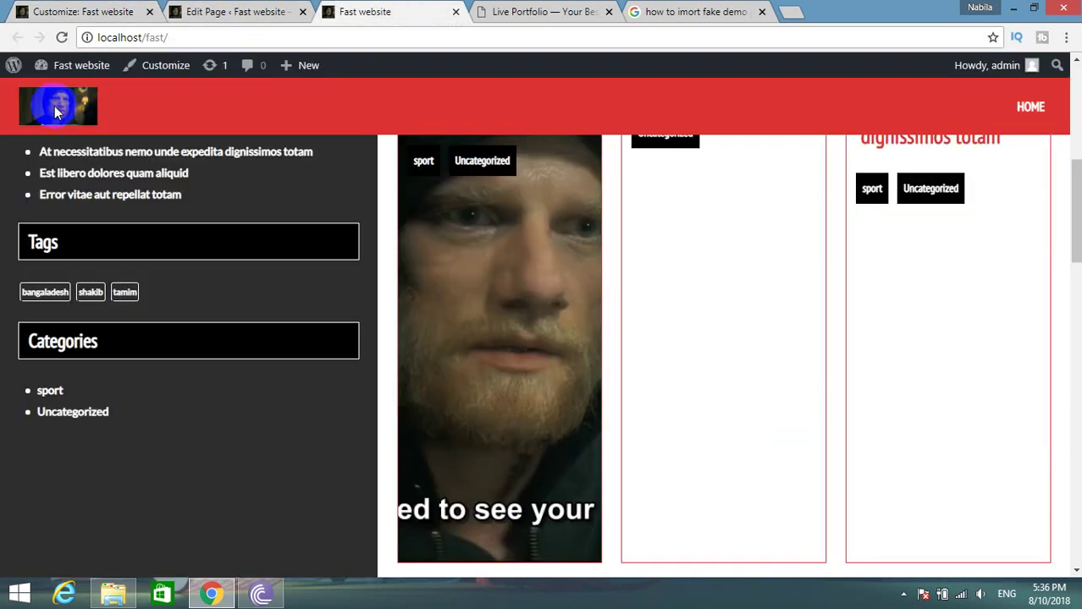
Reload the Fast website front page and compare it with the Live Portfolio demo.
left_click(54, 44)
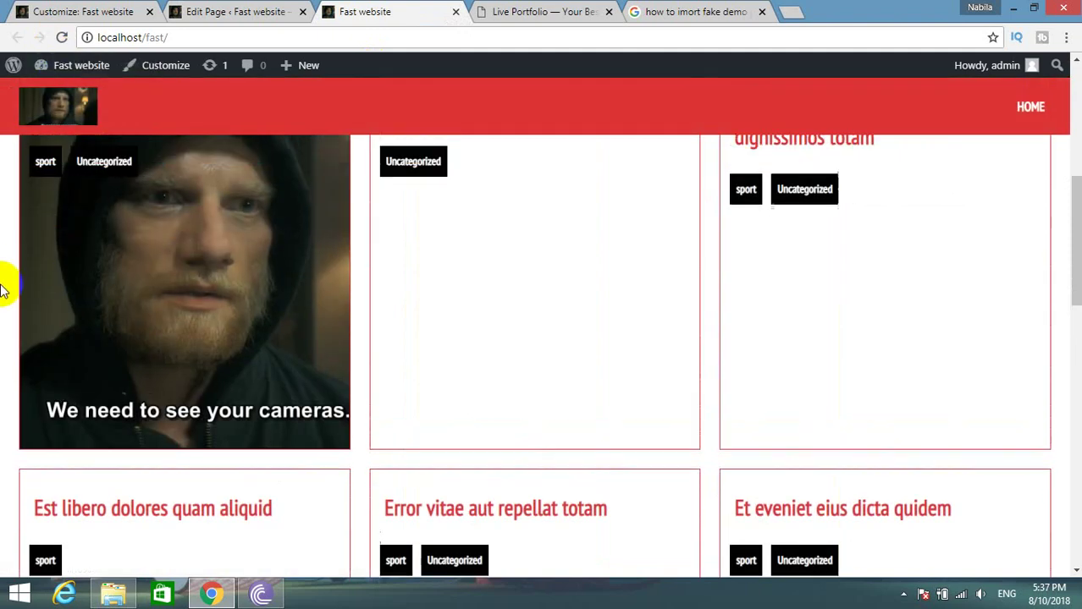
scroll(2, 288, "up", 5)
scroll(4, 281, "down", 5)
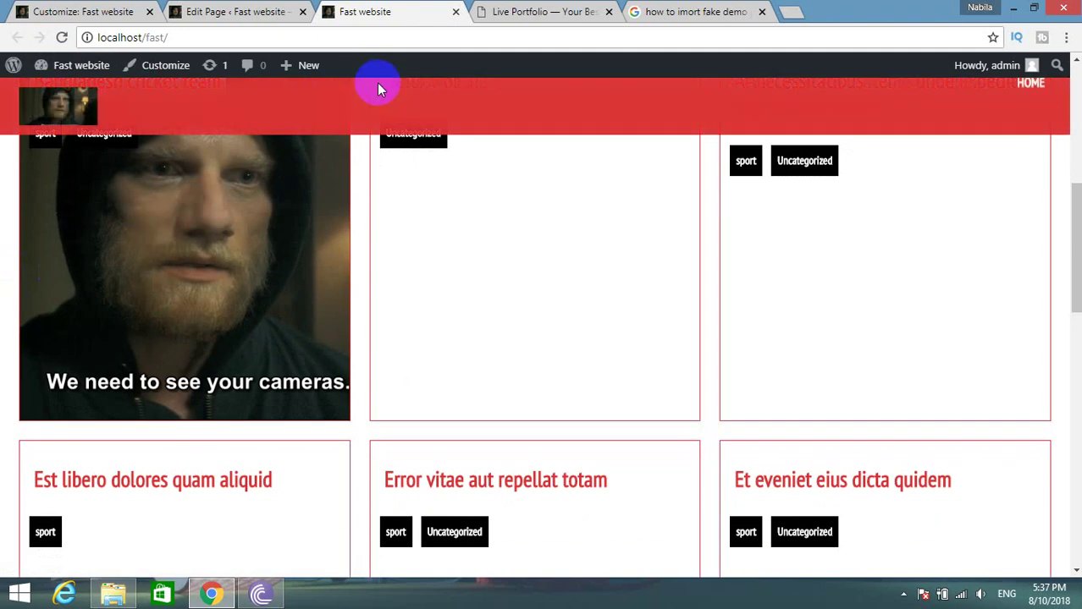
scroll(449, 110, "down", 2)
left_click(576, 11)
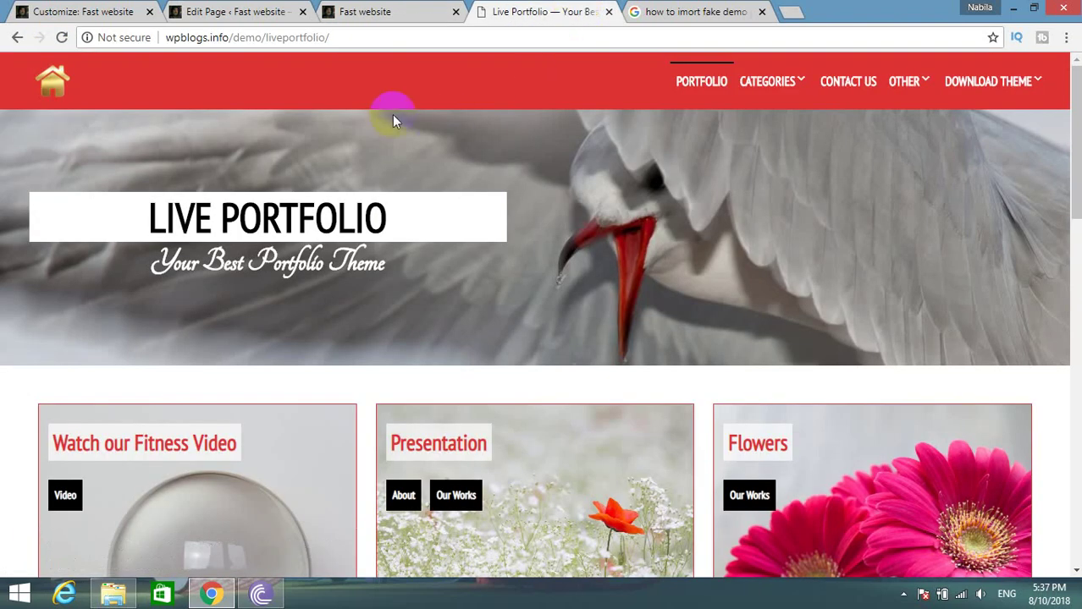
left_click(373, 12)
scroll(432, 280, "up", 5)
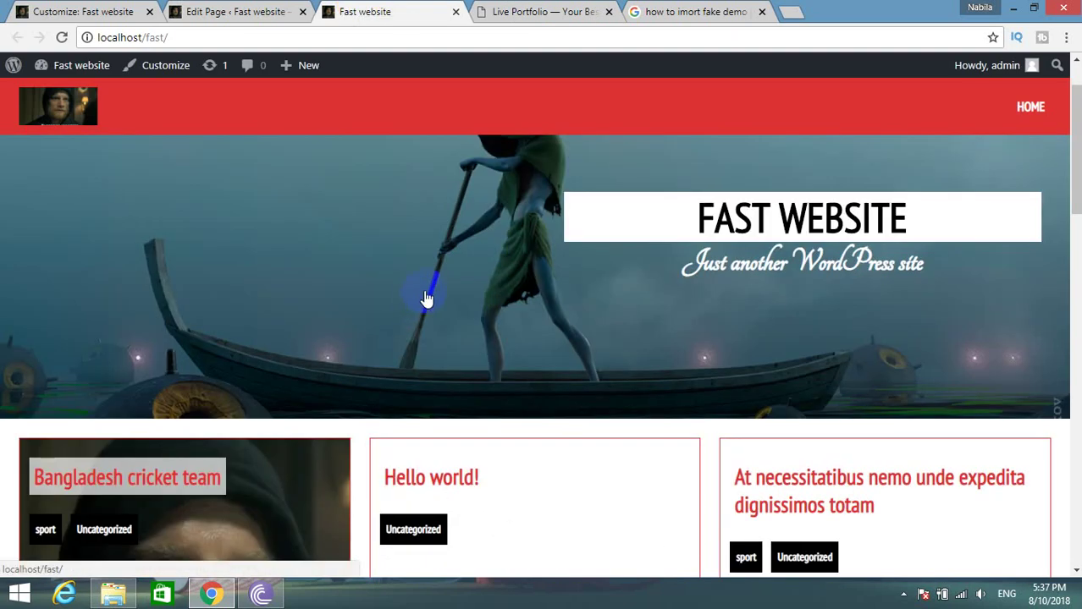
scroll(430, 296, "down", 4)
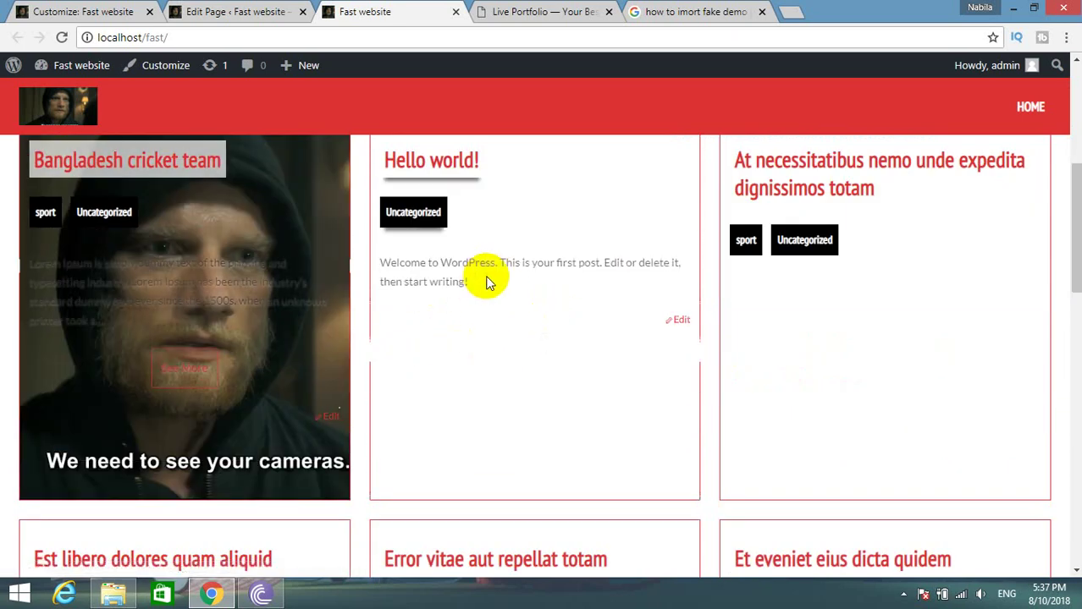
scroll(382, 359, "up", 4)
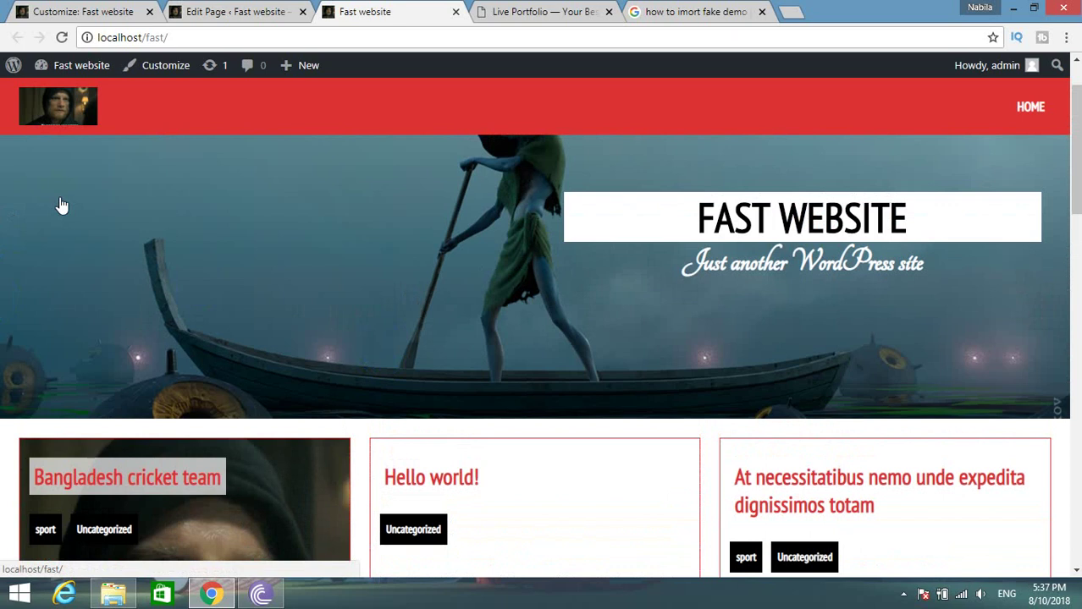
Finish reviewing the front page, then close the Customizer to return to the admin area.
scroll(85, 212, "down", 5)
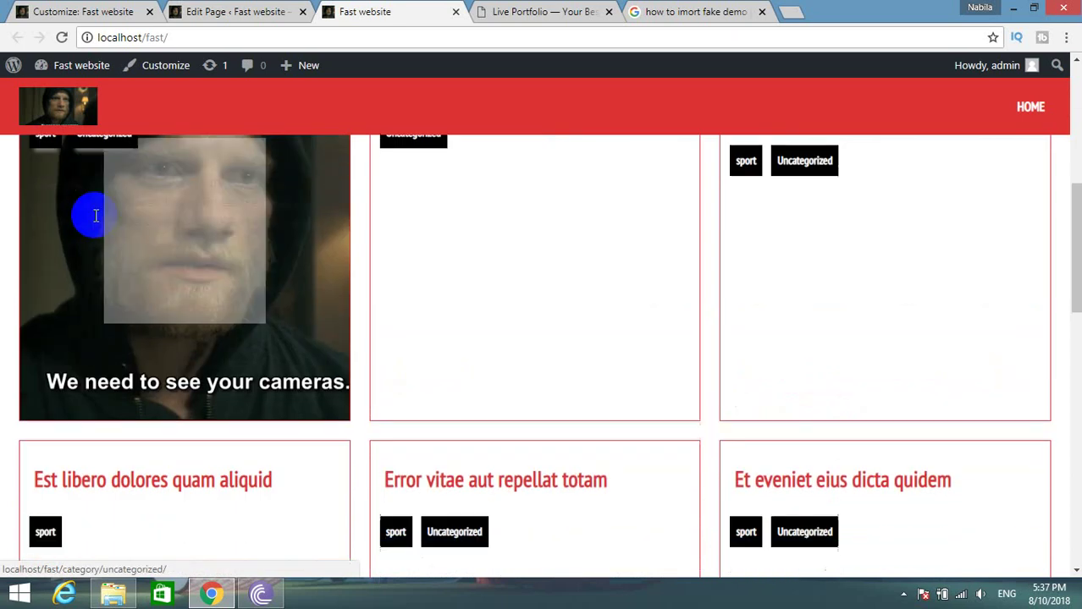
scroll(694, 318, "down", 1)
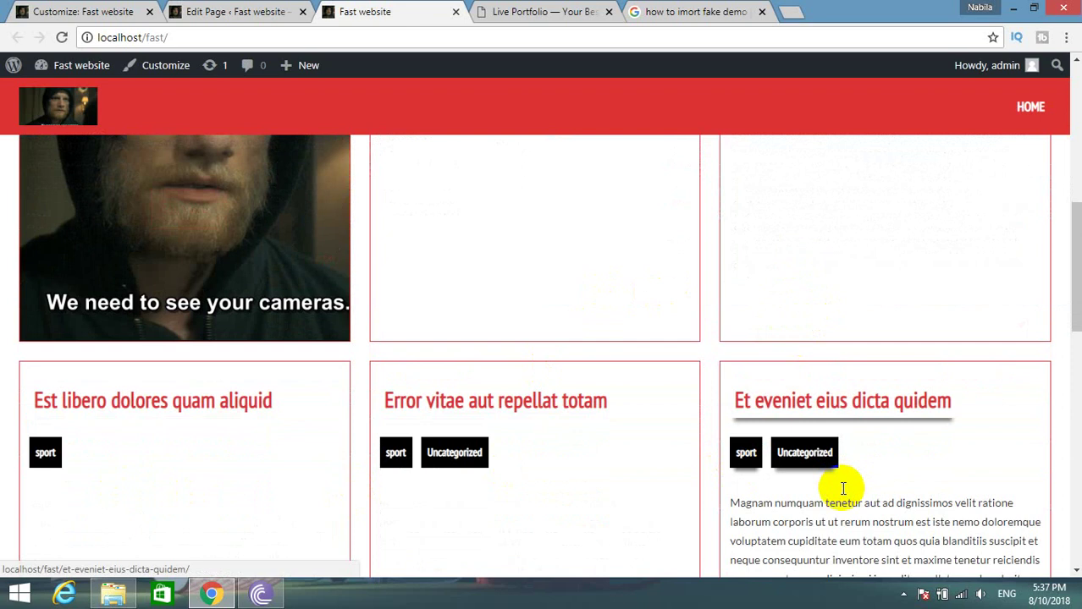
left_click(118, 12)
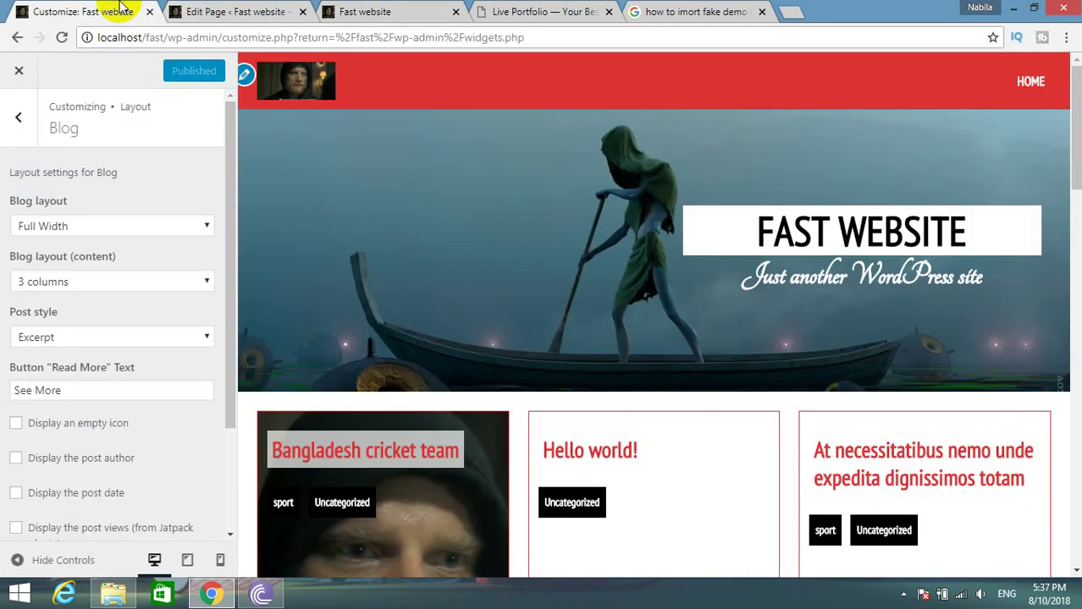
left_click(16, 74)
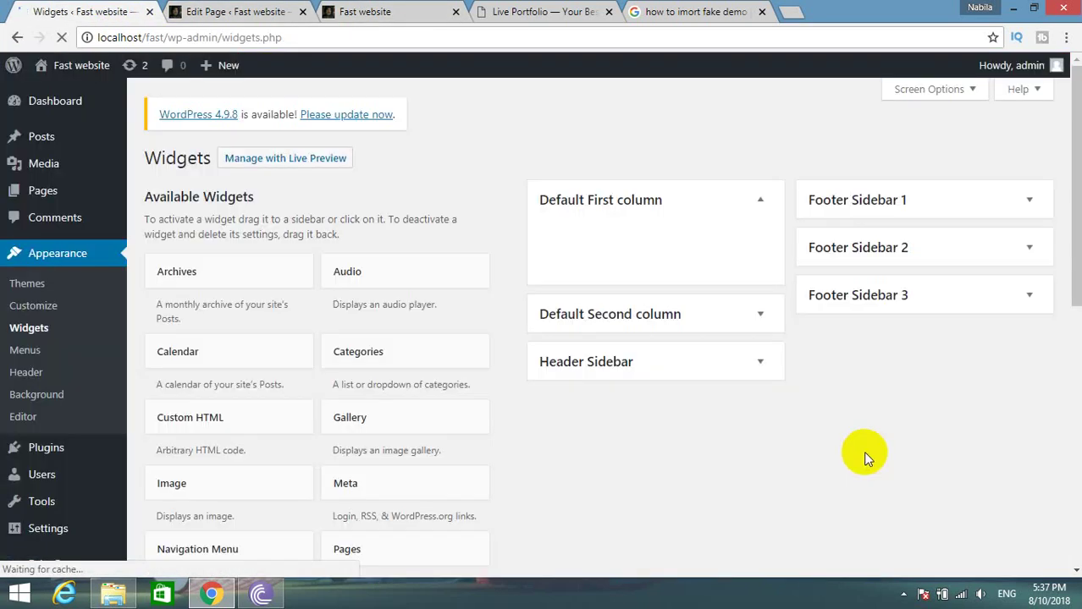
Set the boatman picture as featured image of 'At necessitatibus nemo unde expedita dignissimos totam' and update.
left_click(43, 137)
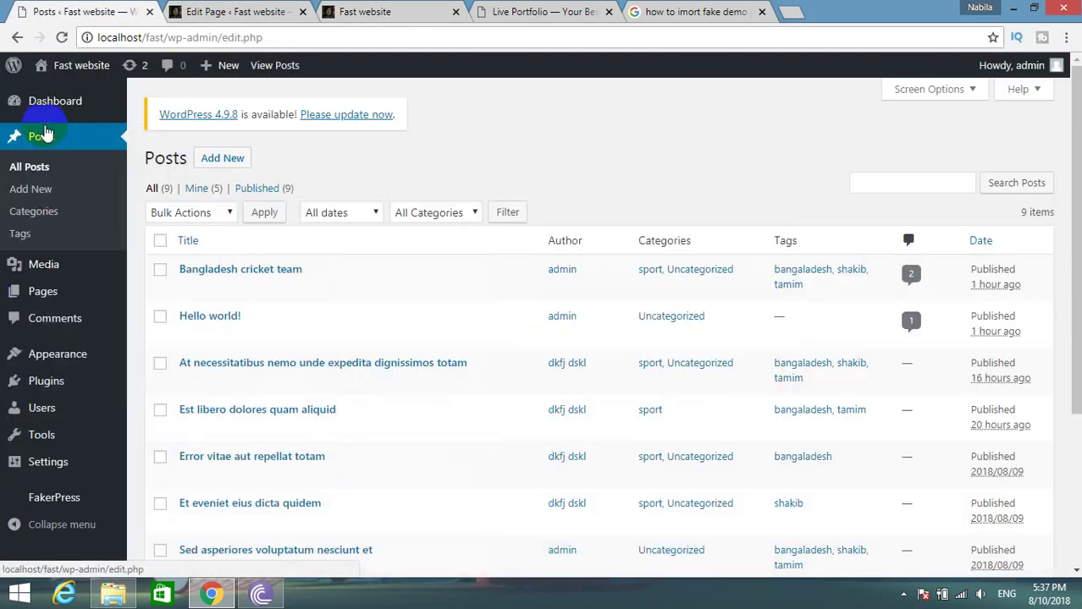
left_click(188, 382)
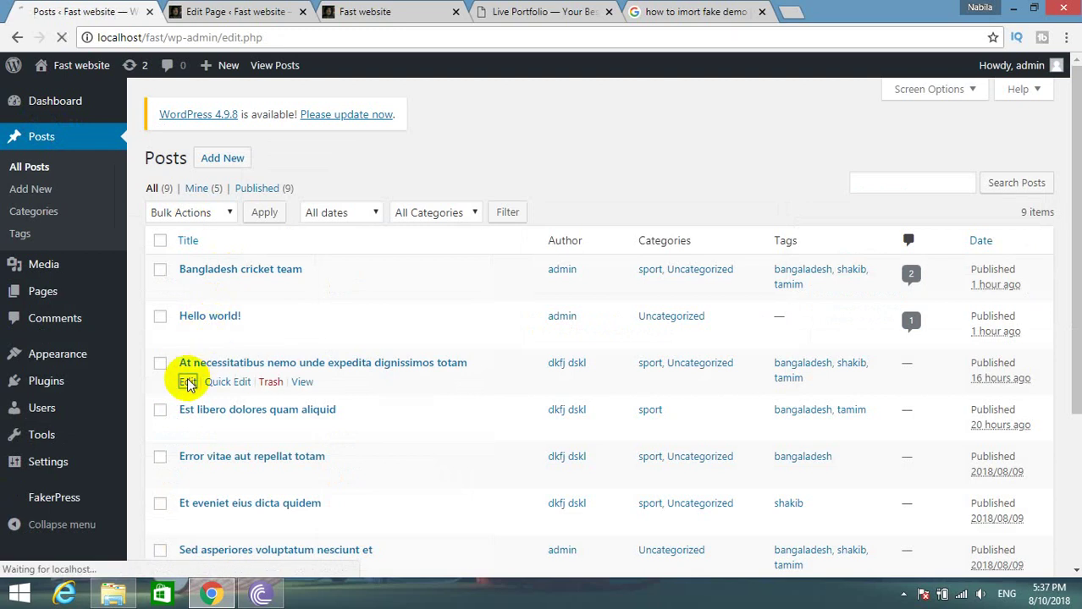
scroll(467, 328, "down", 6)
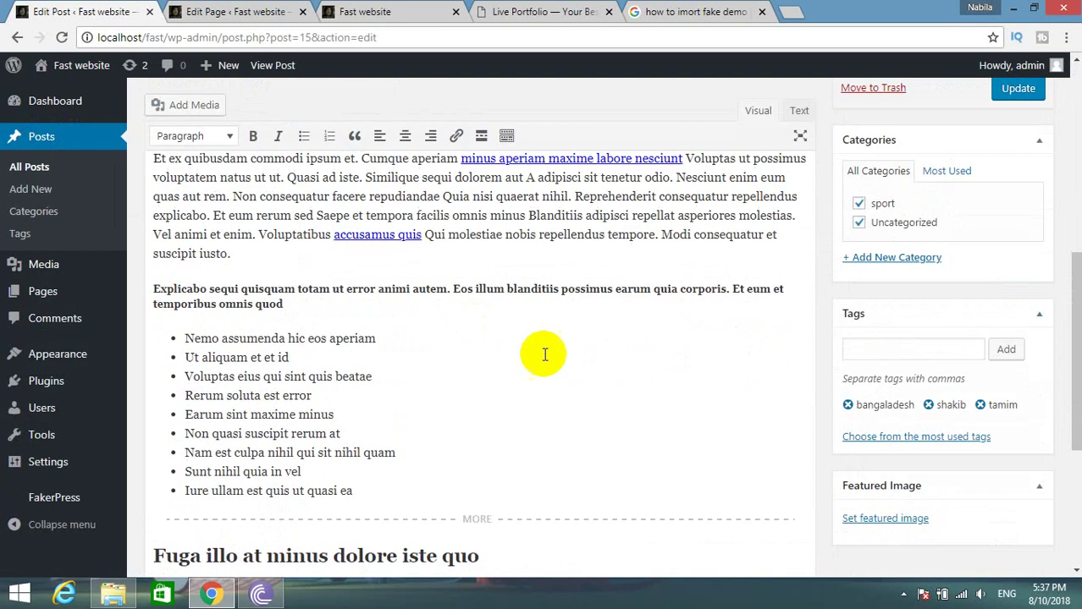
scroll(545, 355, "down", 1)
left_click(889, 517)
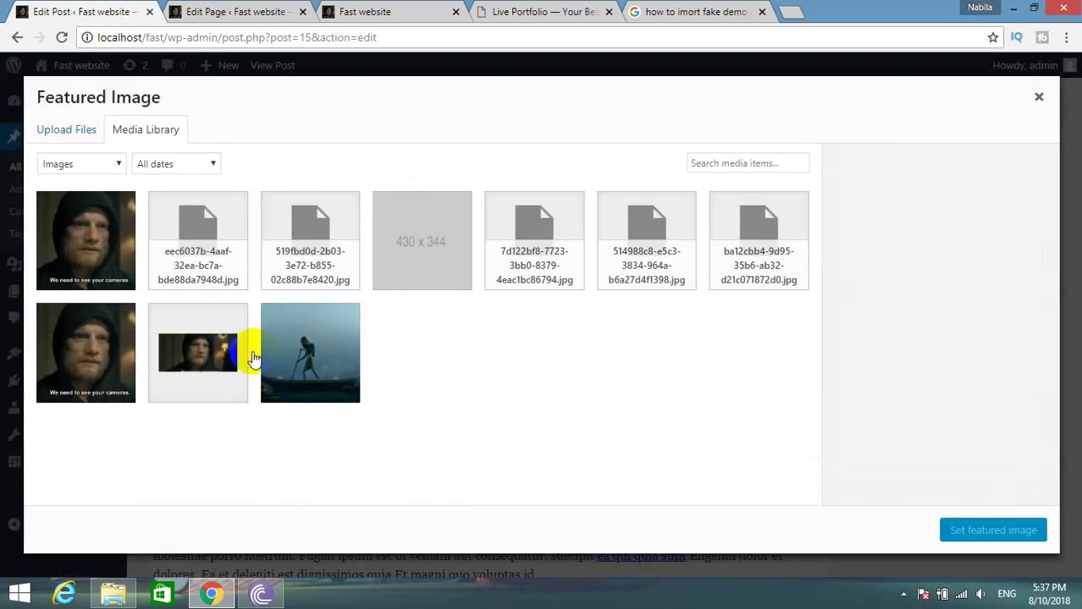
left_click(301, 360)
left_click(1023, 531)
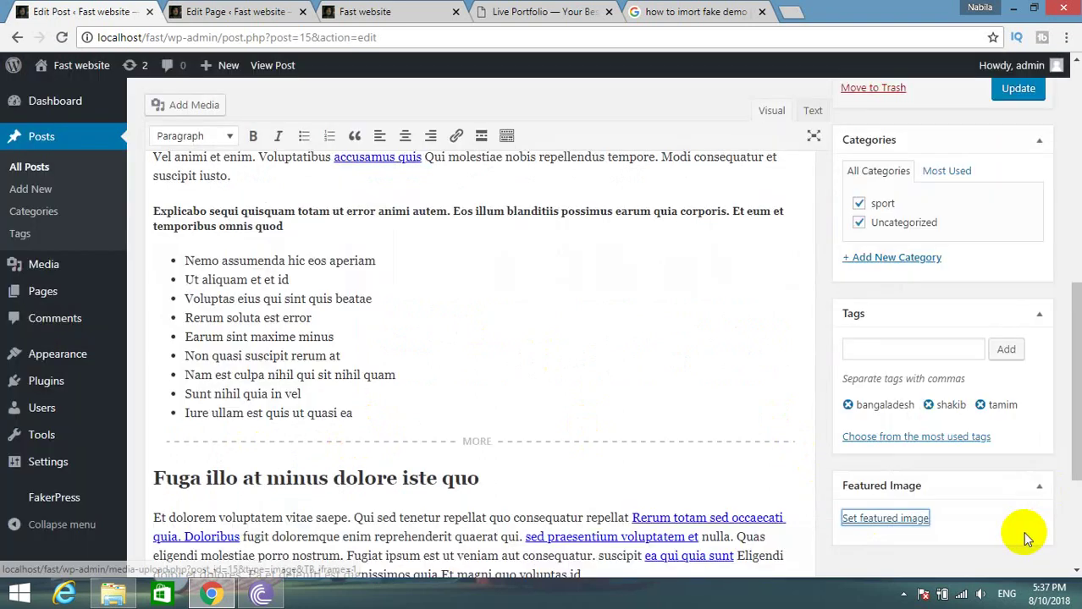
scroll(1003, 406, "up", 5)
left_click(1005, 265)
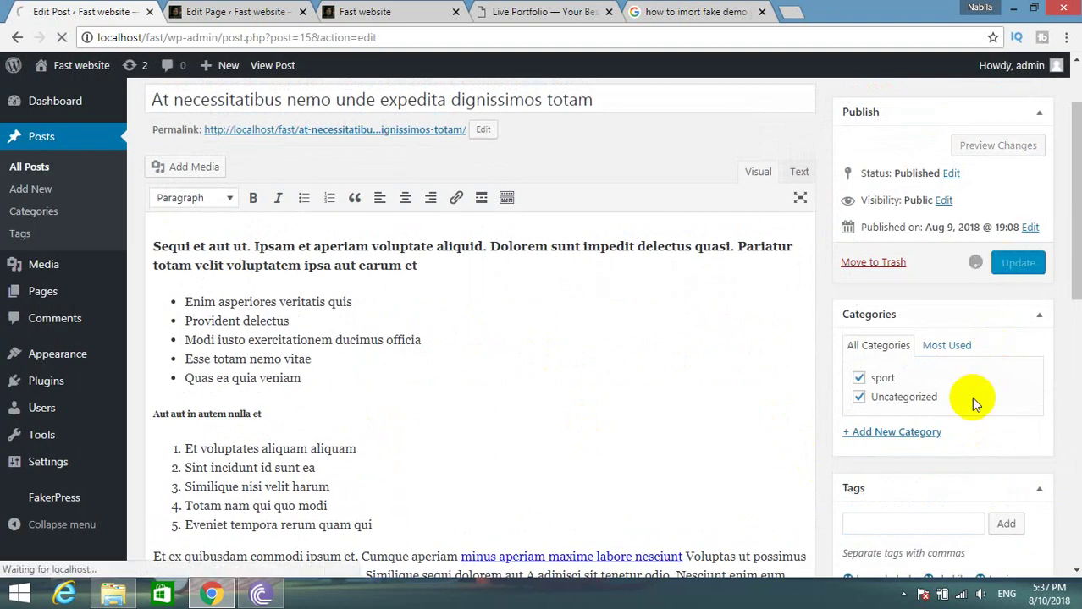
Reload the Fast website front page to see the new featured image, then view the demo.
left_click(241, 12)
left_click(357, 12)
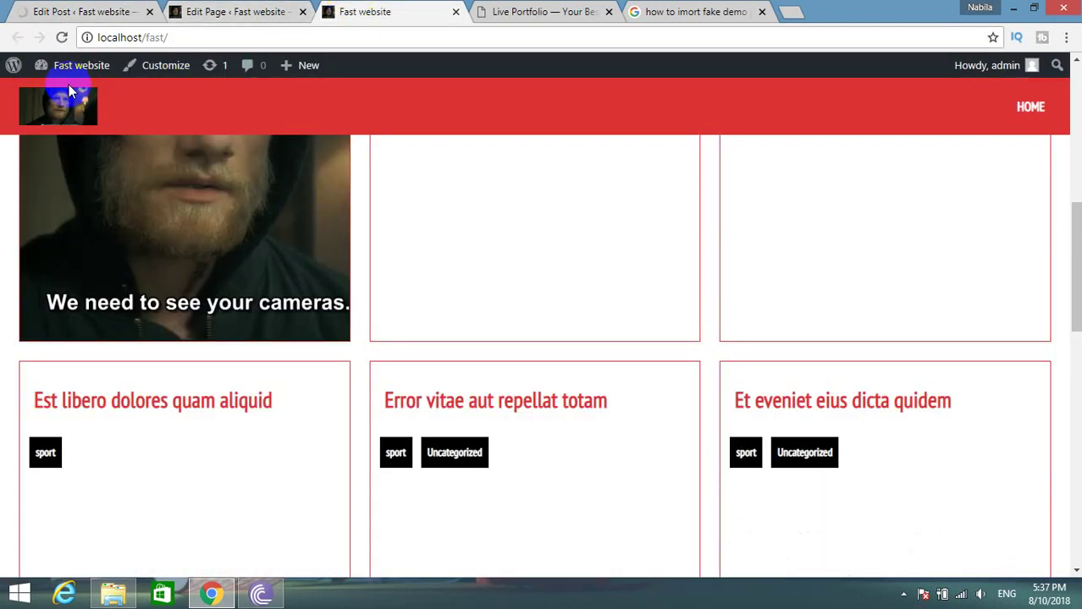
left_click(62, 37)
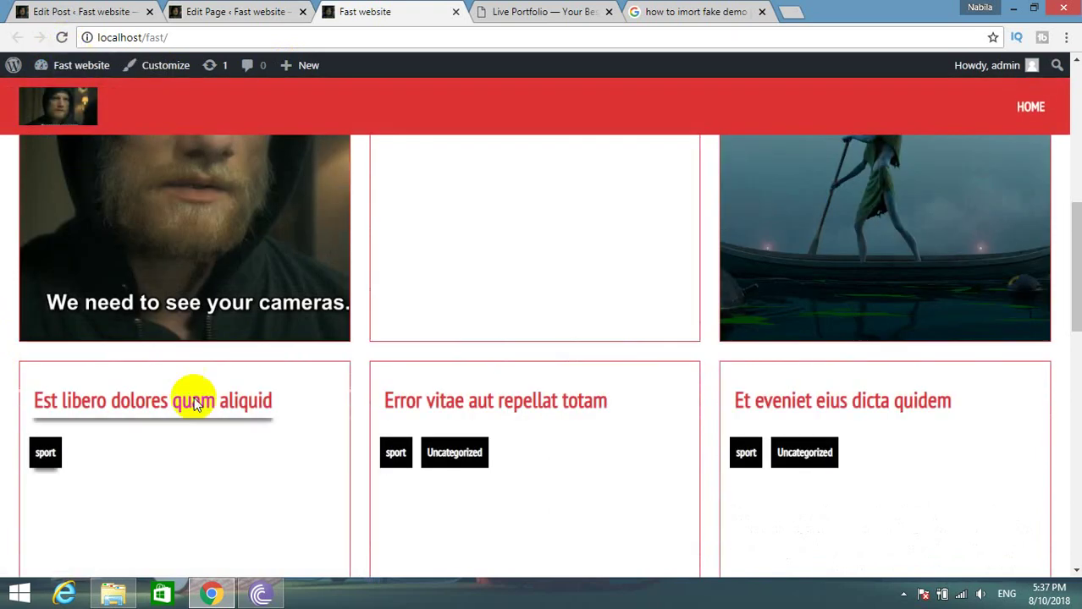
scroll(955, 354, "up", 2)
scroll(955, 354, "up", 3)
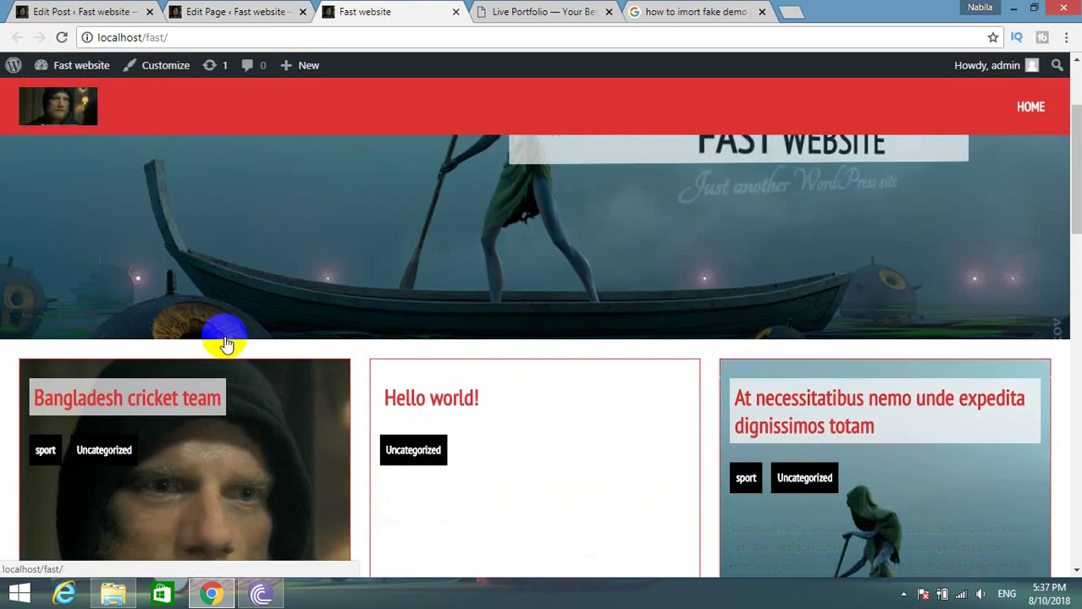
scroll(224, 342, "up", 2)
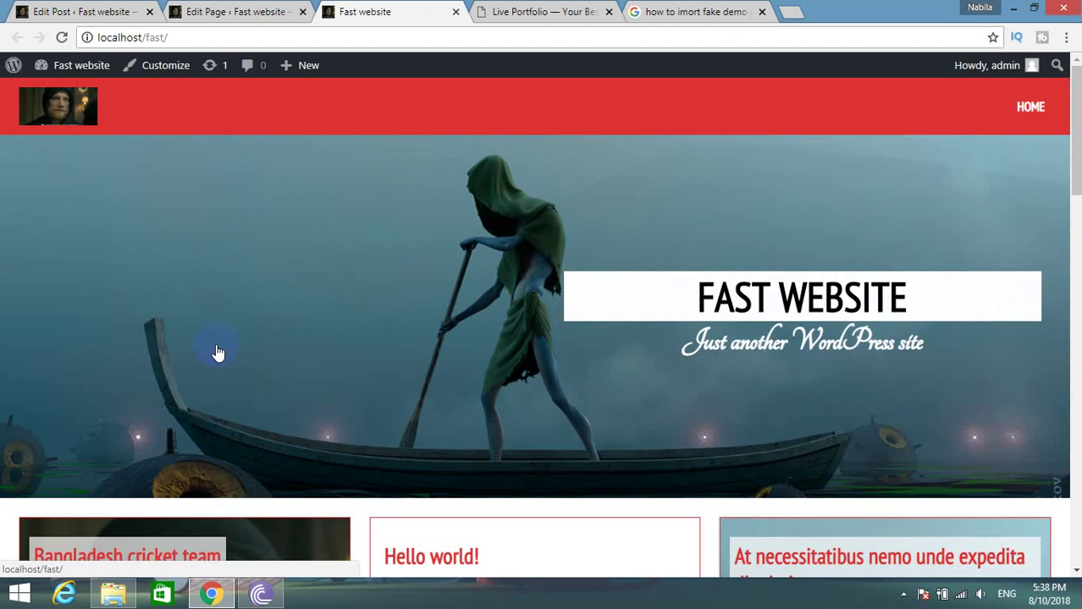
left_click(552, 12)
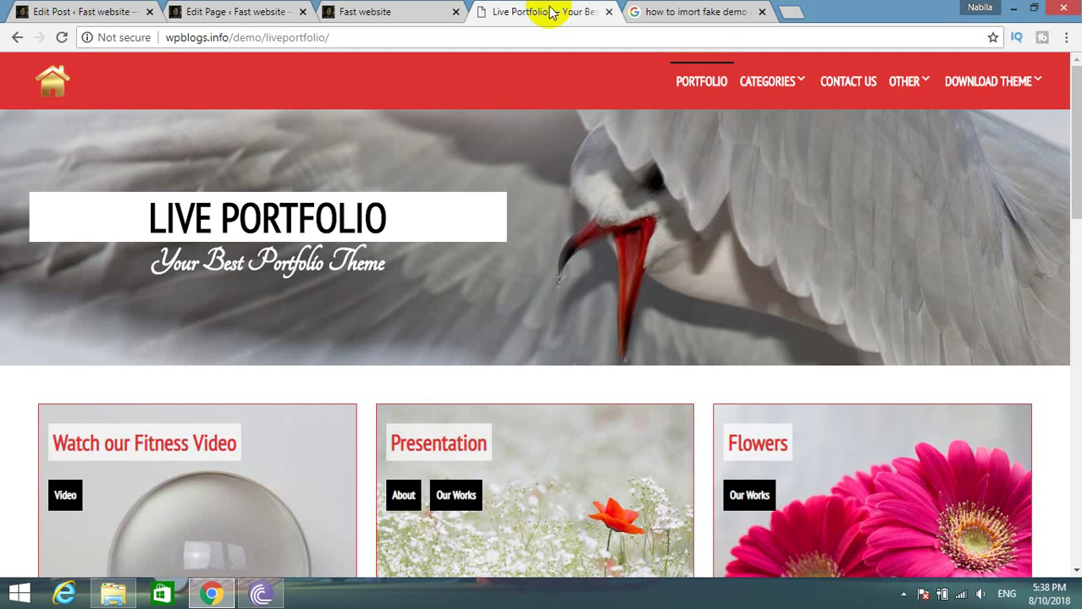
Scroll through the demo's Contact Us page and its embedded video.
scroll(563, 338, "down", 5)
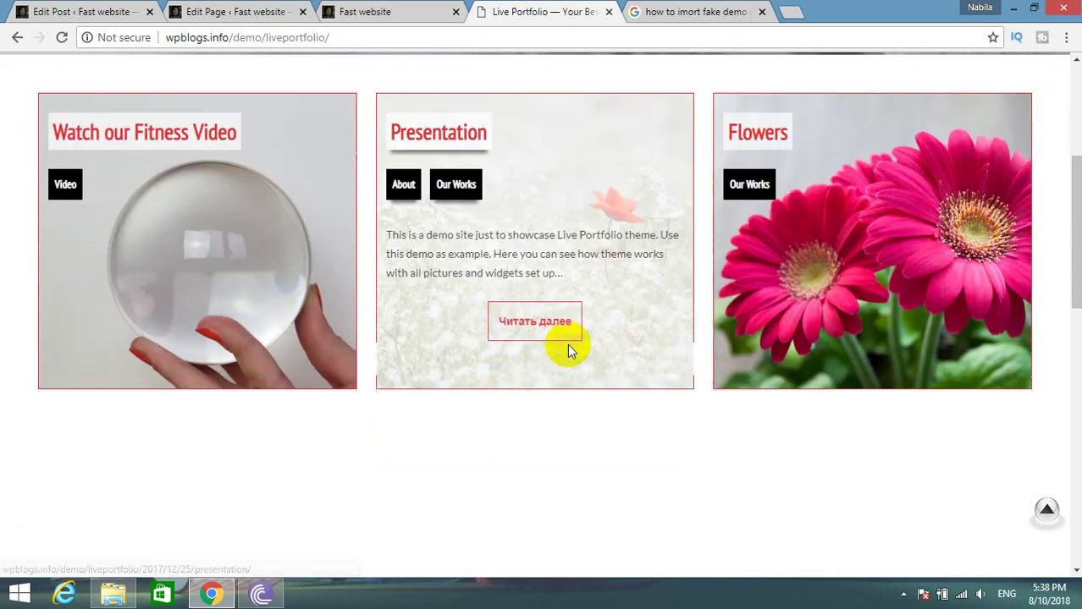
scroll(828, 352, "down", 5)
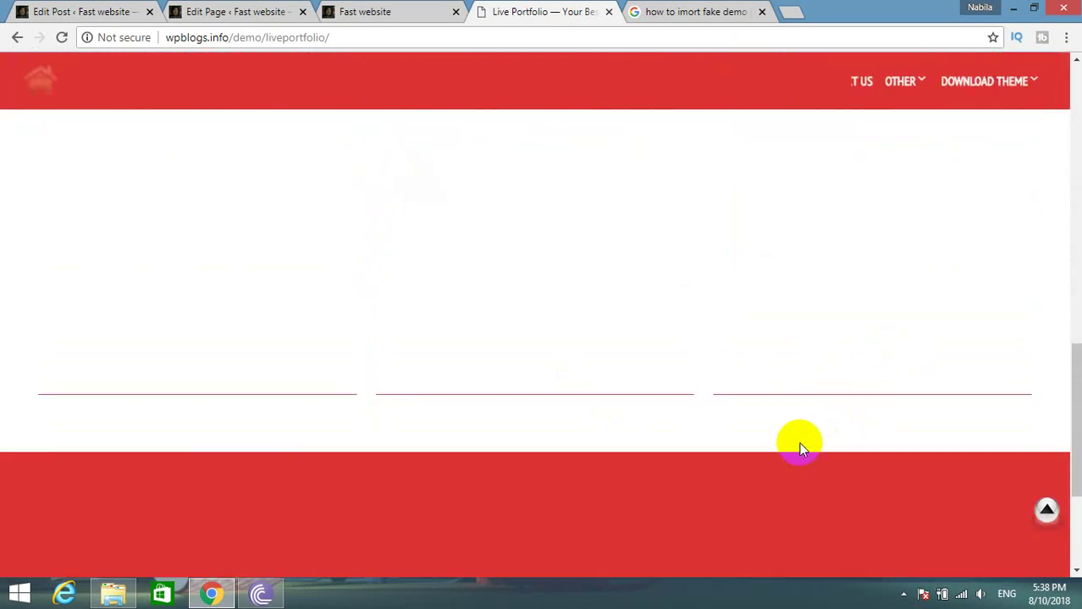
scroll(798, 446, "down", 1)
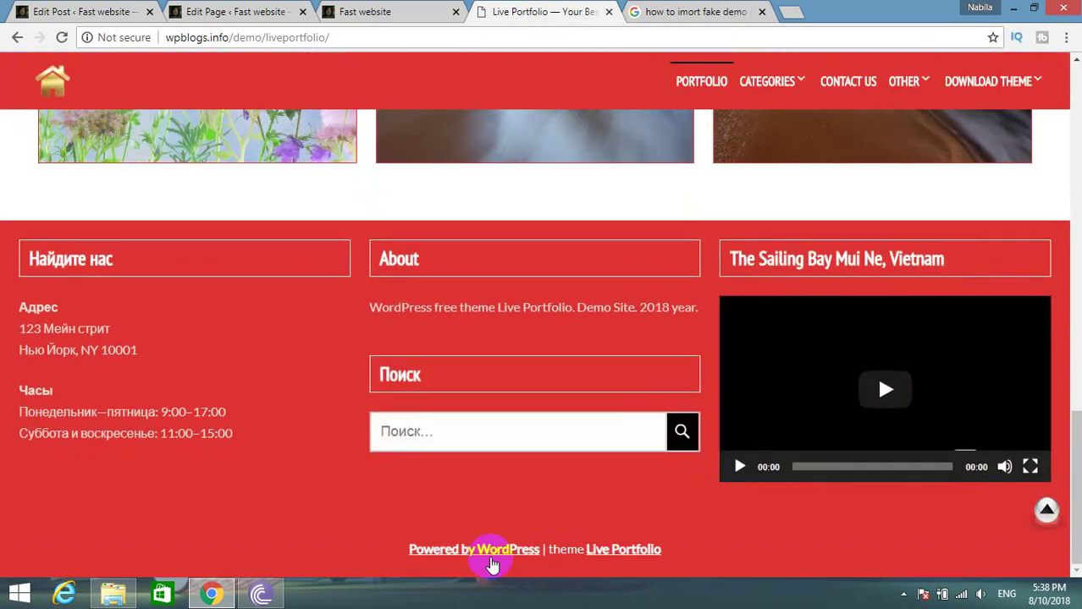
scroll(409, 554, "up", 10)
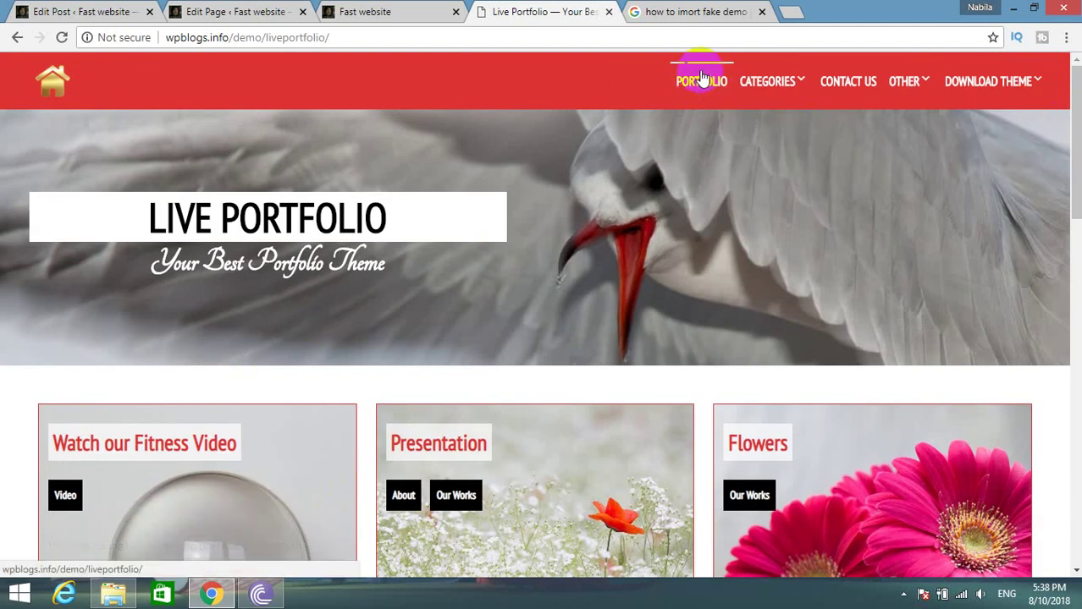
mouse_move(767, 82)
scroll(541, 367, "down", 5)
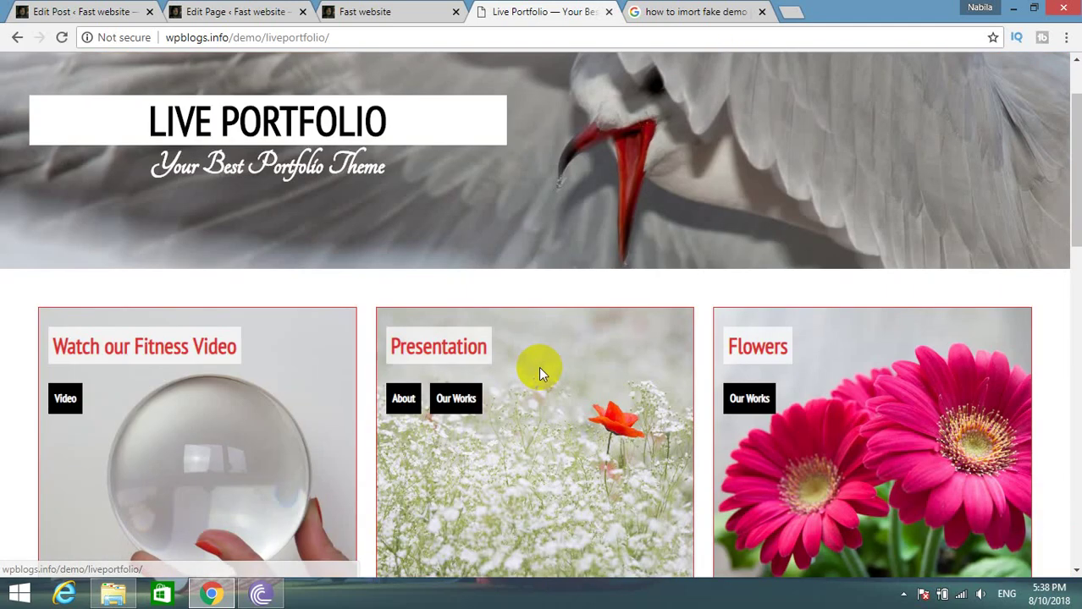
scroll(550, 376, "up", 5)
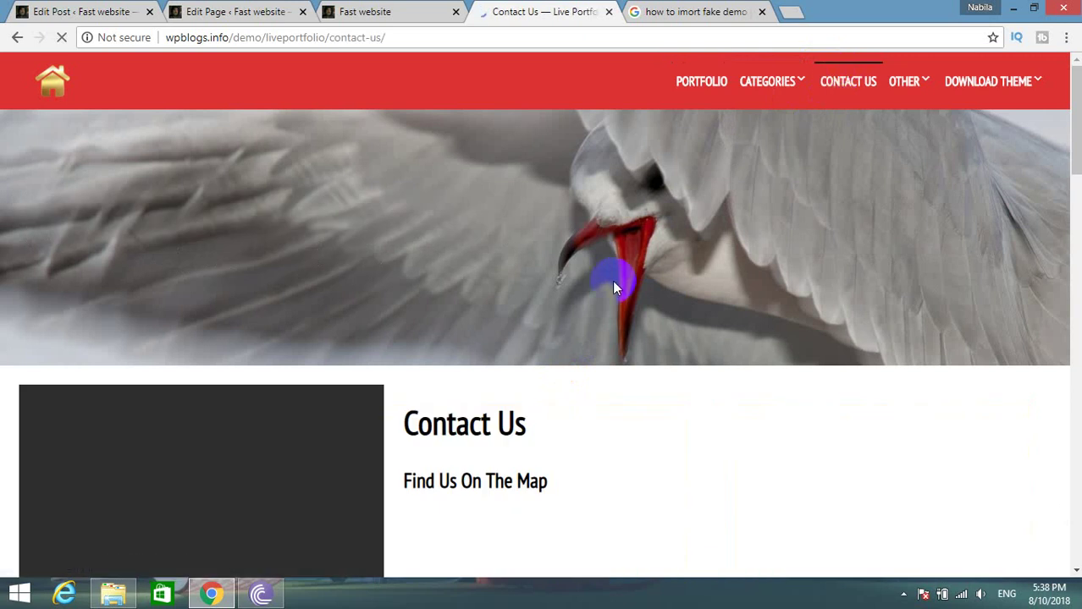
scroll(615, 293, "down", 8)
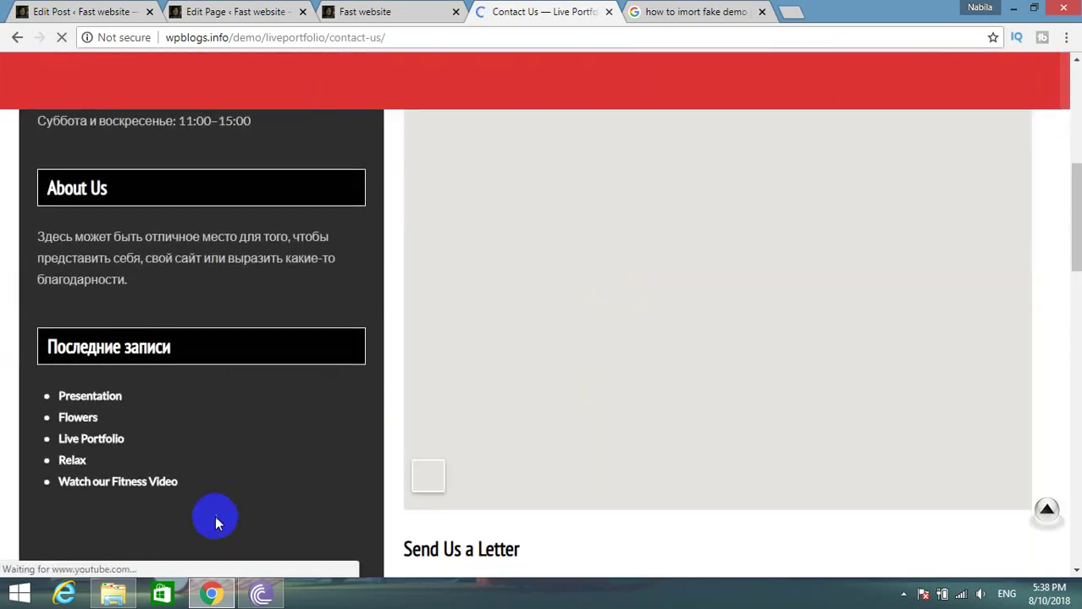
scroll(226, 491, "up", 3)
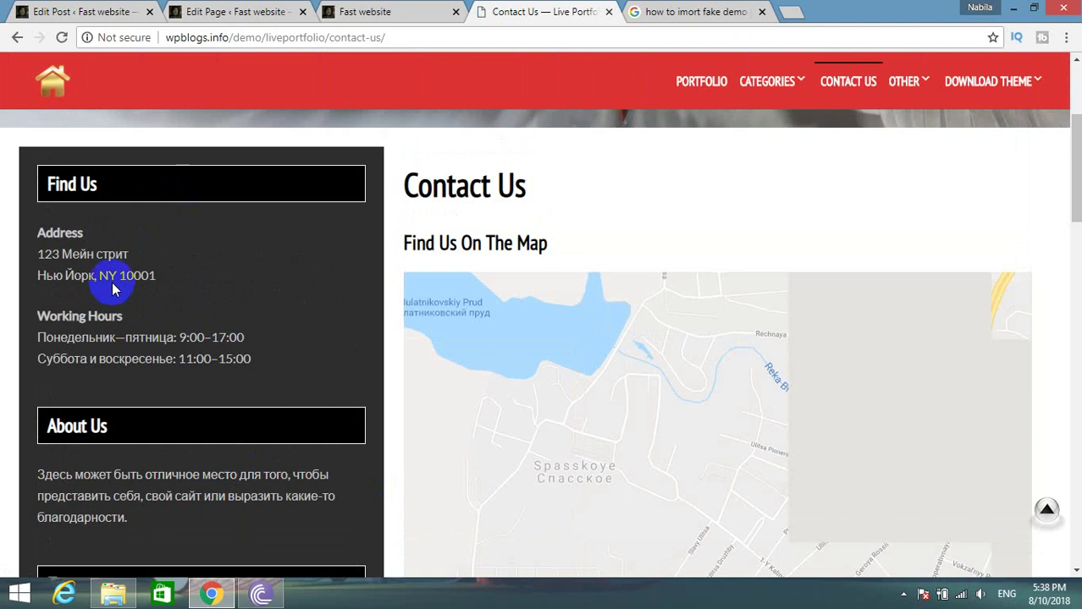
scroll(116, 292, "down", 3)
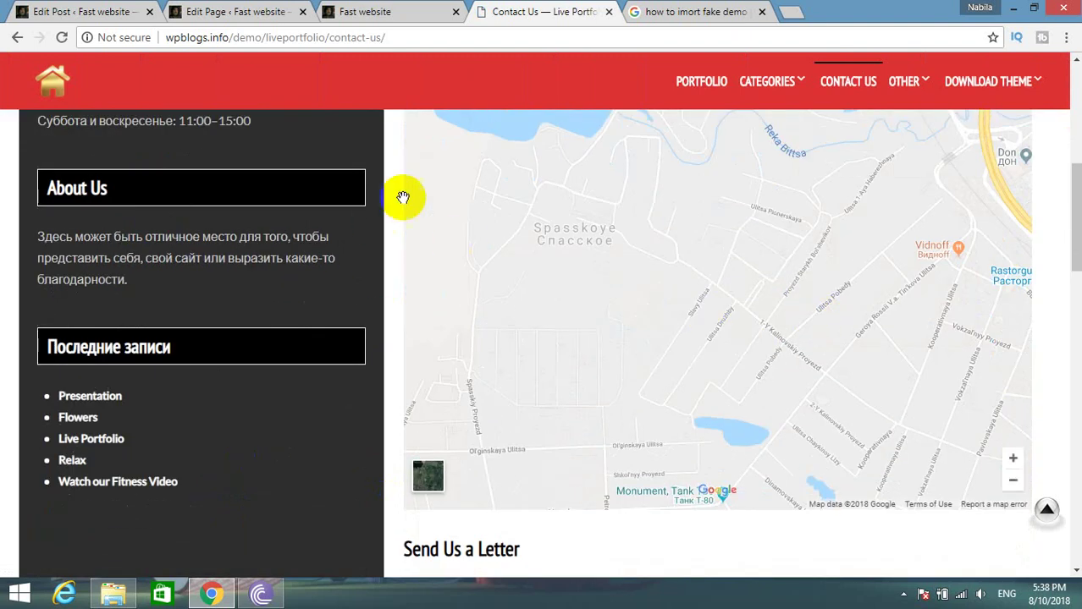
scroll(674, 357, "down", 5)
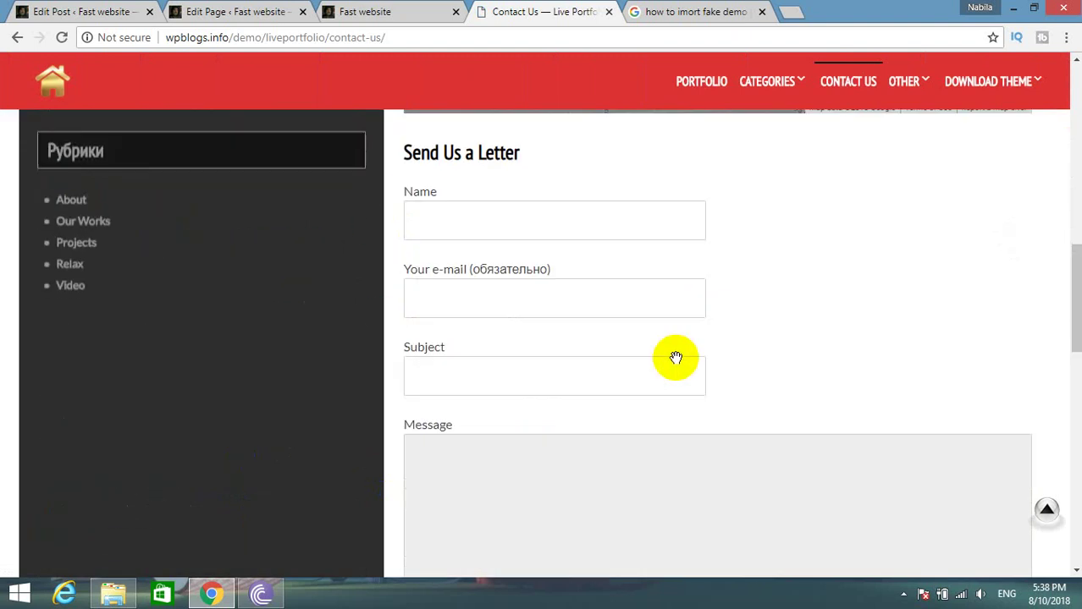
Try the contact form's Subject, Name and e-mail fields, then return to the post editor.
left_click(467, 279)
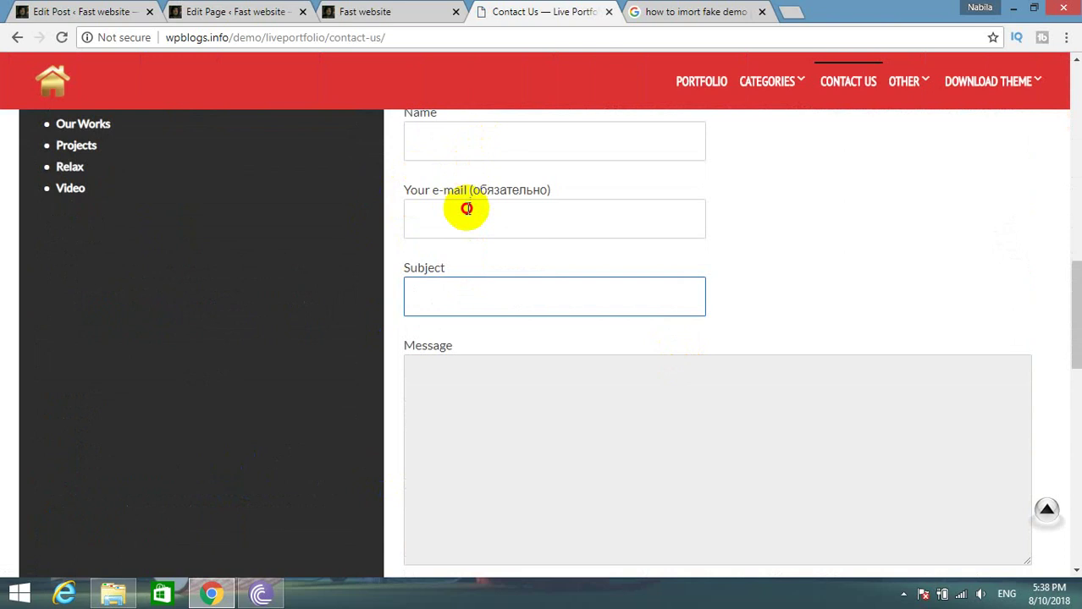
left_click(467, 208)
left_click(479, 143)
left_click(489, 230)
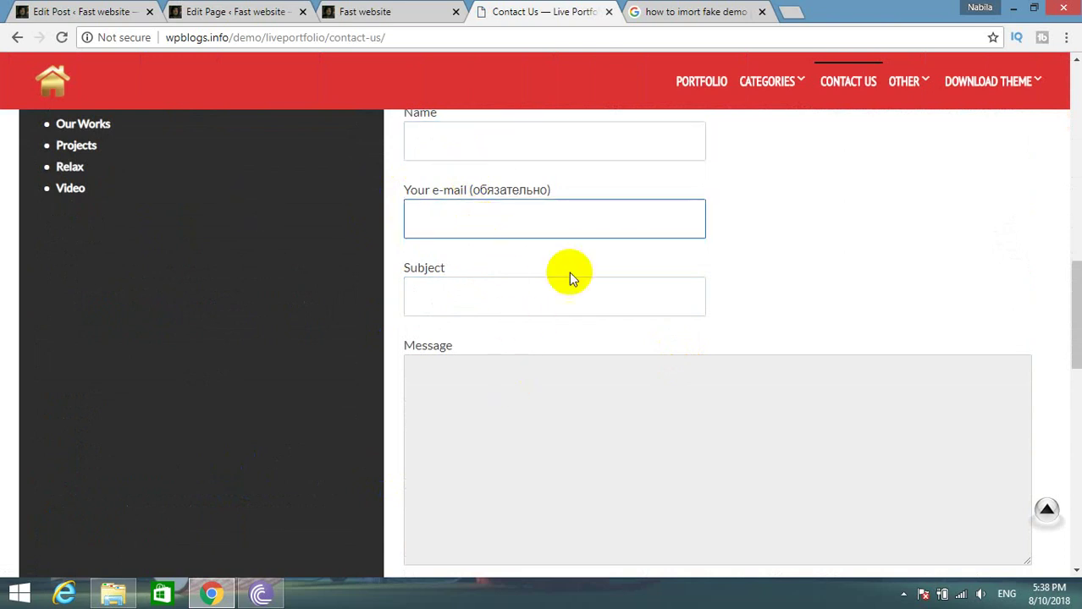
scroll(787, 448, "down", 10)
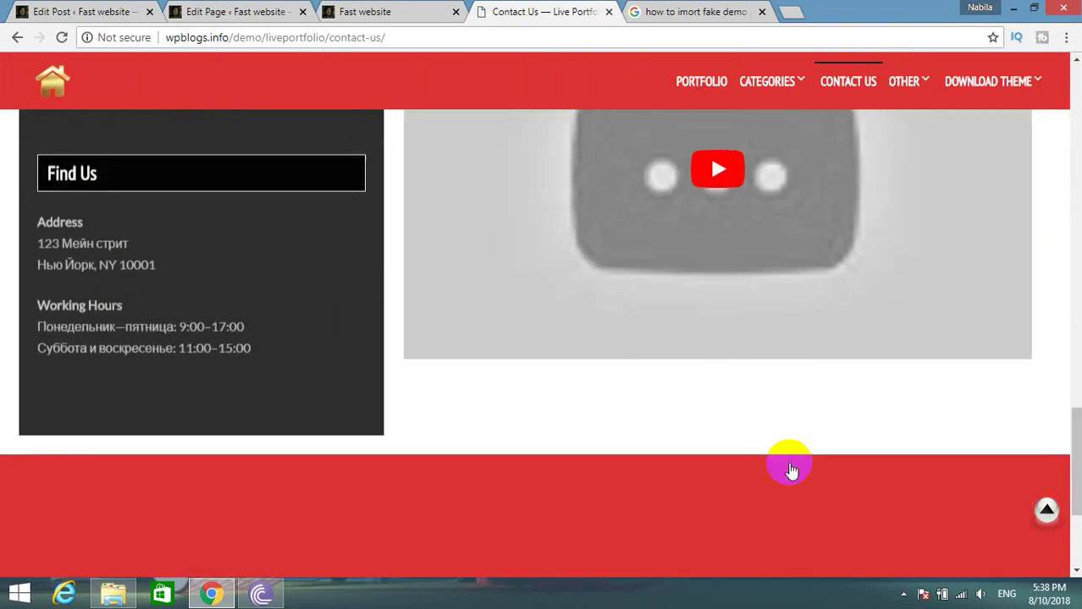
scroll(753, 303, "up", 2)
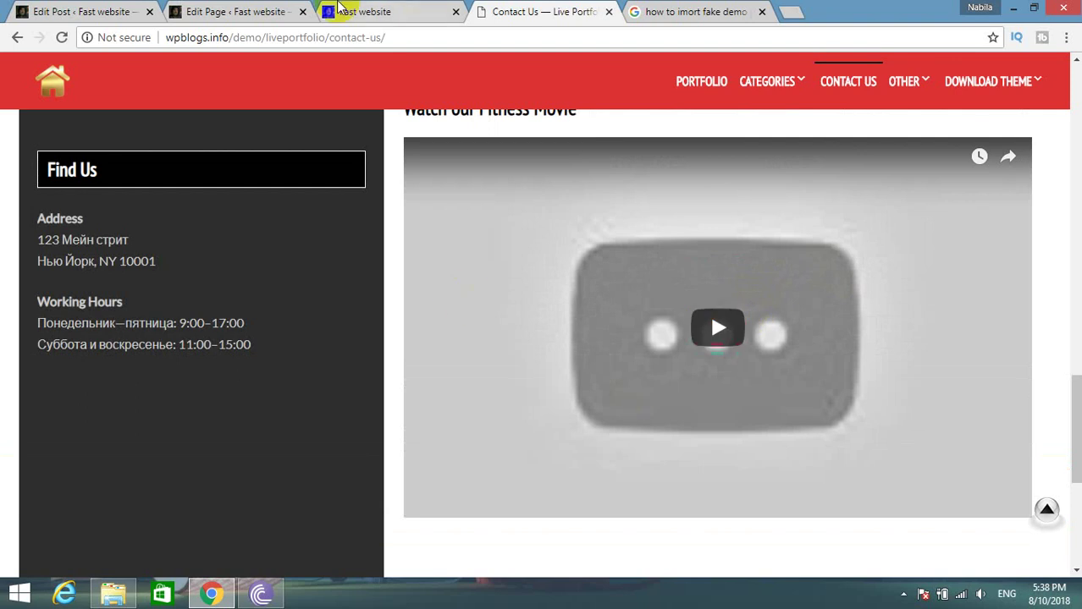
left_click(137, 8)
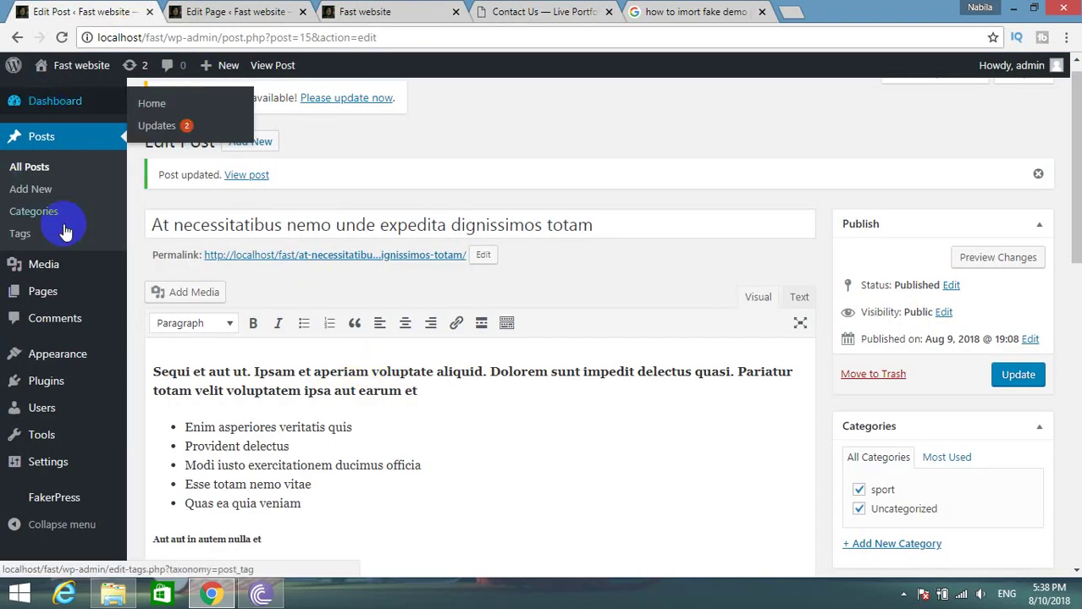
Open the Pages list and load youtube.com in the Google tab by typing 'you'.
left_click(58, 288)
left_click(694, 11)
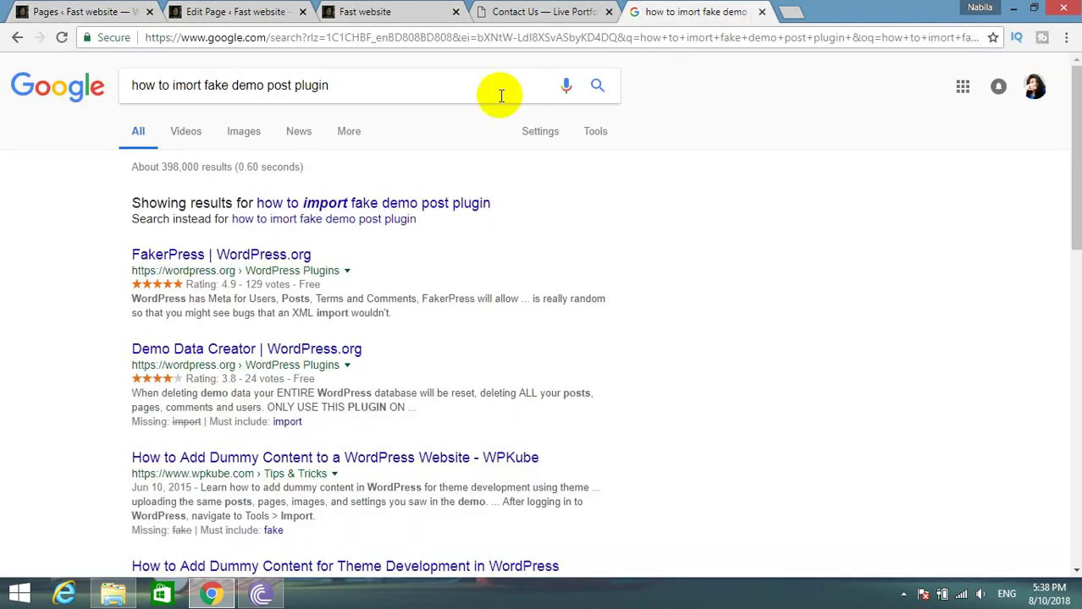
left_click(478, 38)
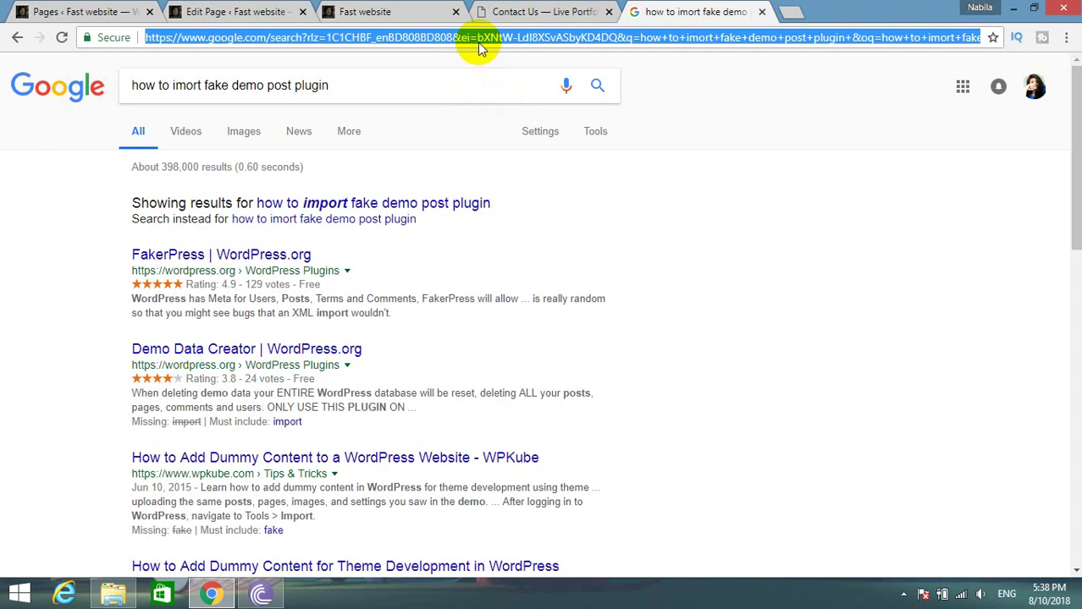
type("you")
key("BackSpace")
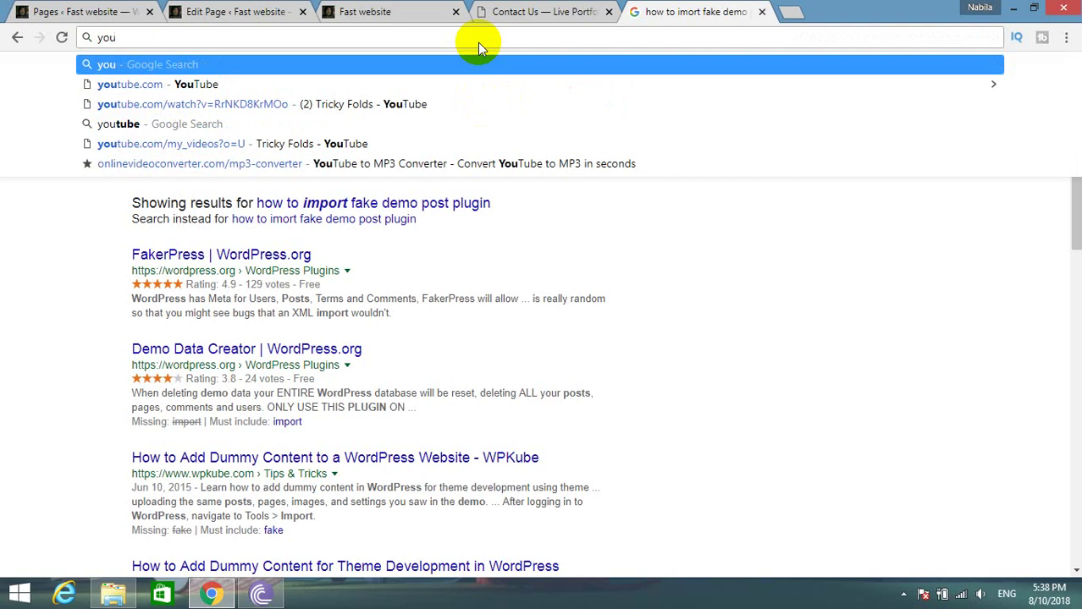
left_click(201, 83)
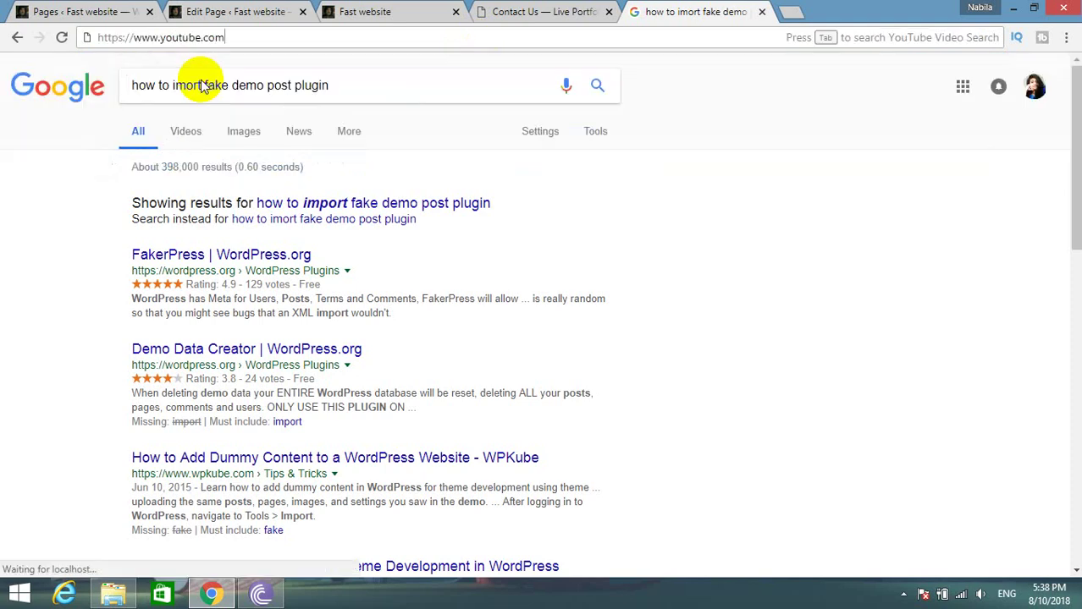
left_click(76, 10)
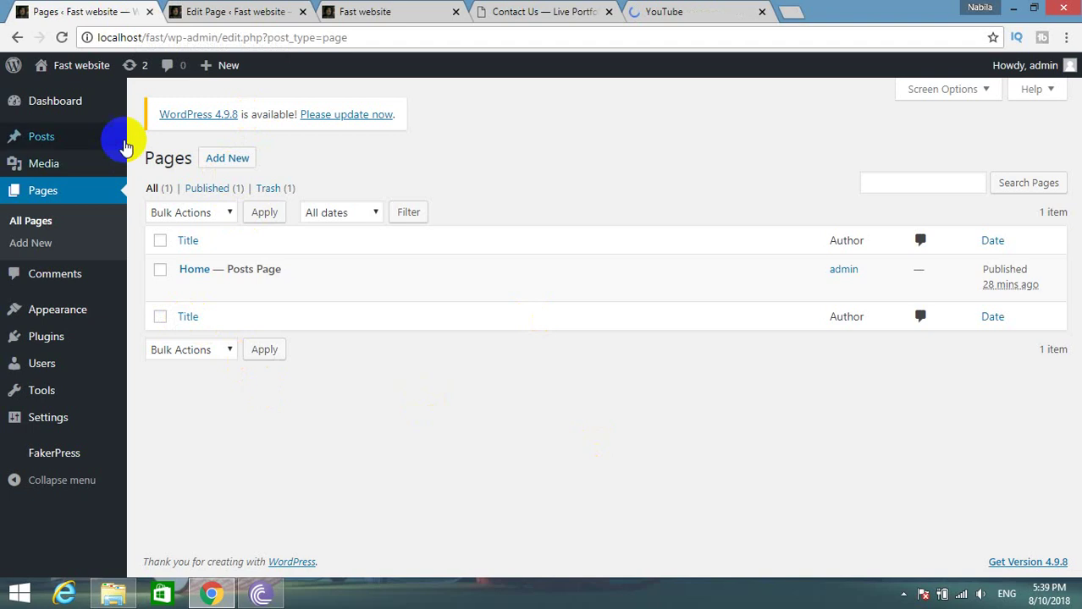
mouse_move(254, 293)
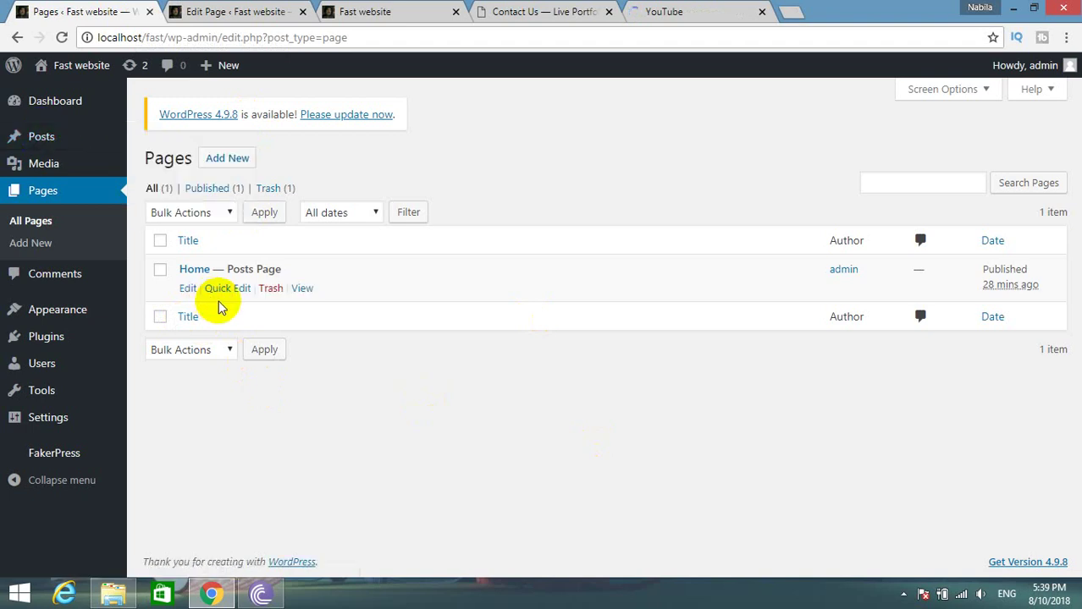
Open the Hello world! post in the editor, then view the YouTube home page.
mouse_move(49, 146)
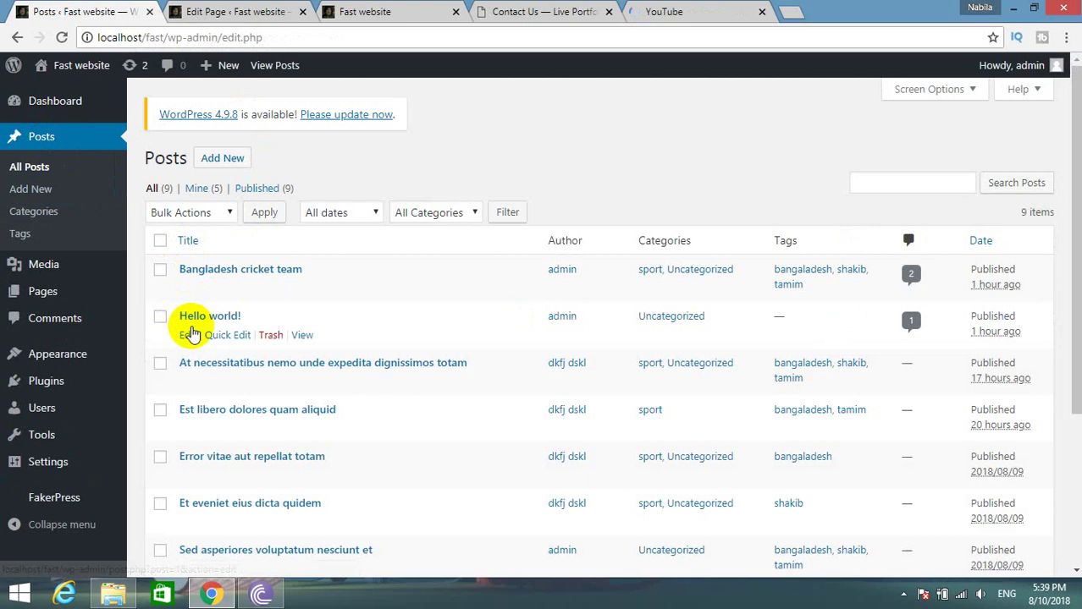
left_click(188, 336)
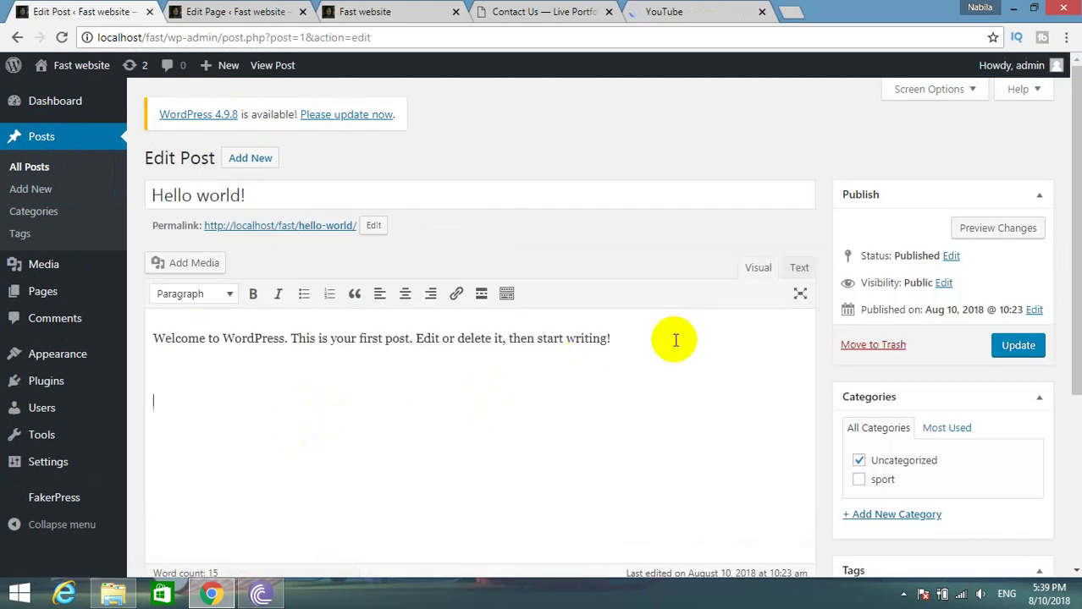
left_click(671, 11)
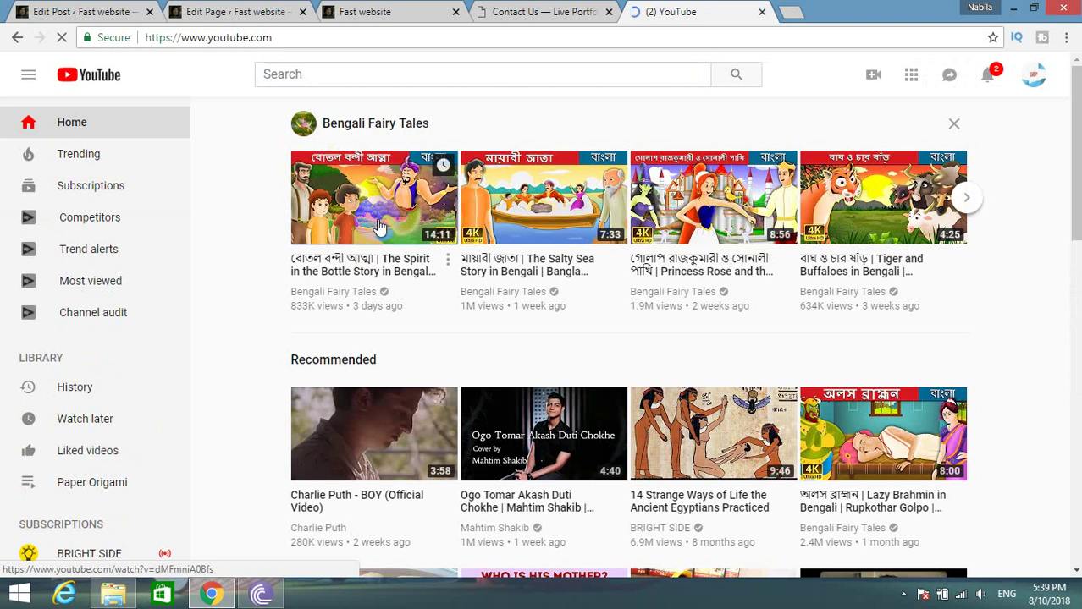
Open The Spirit in the Bottle video and copy its web address from the address bar.
right_click(379, 225)
left_click(226, 256)
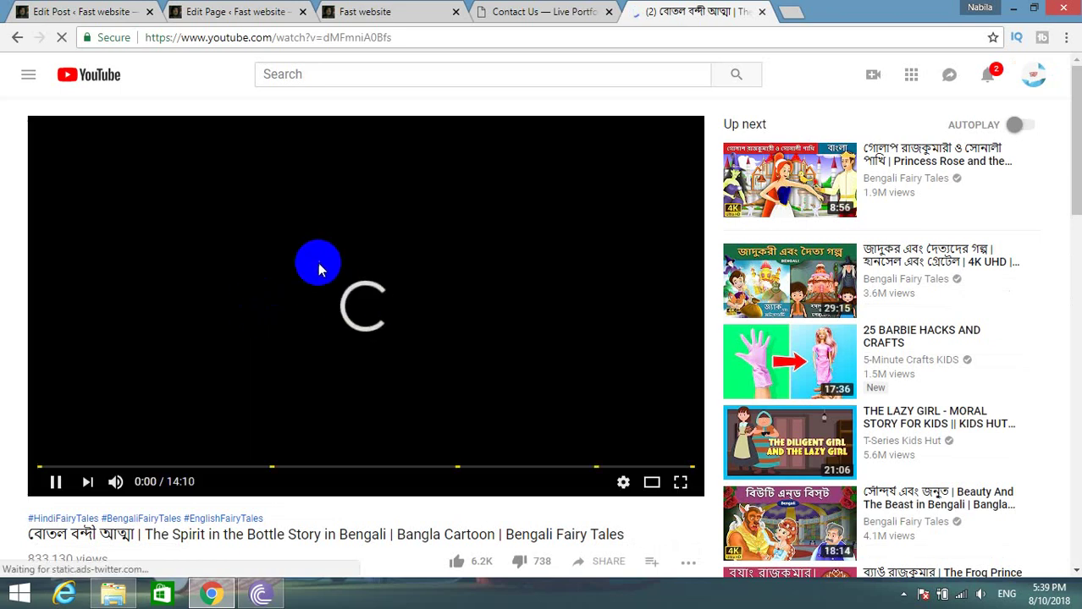
left_click(229, 36)
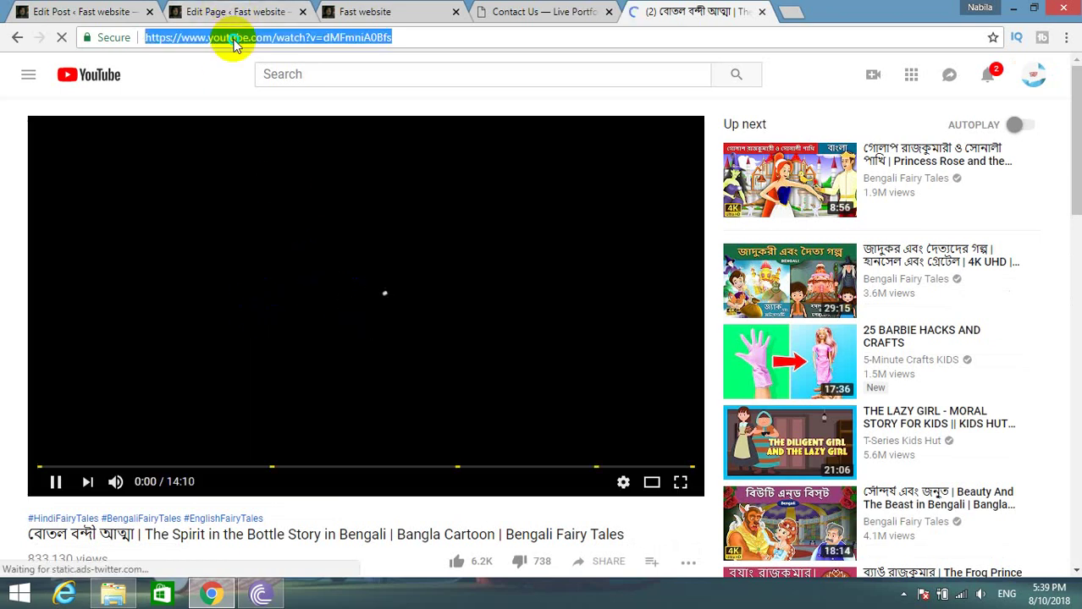
right_click(233, 40)
left_click(267, 96)
left_click(95, 11)
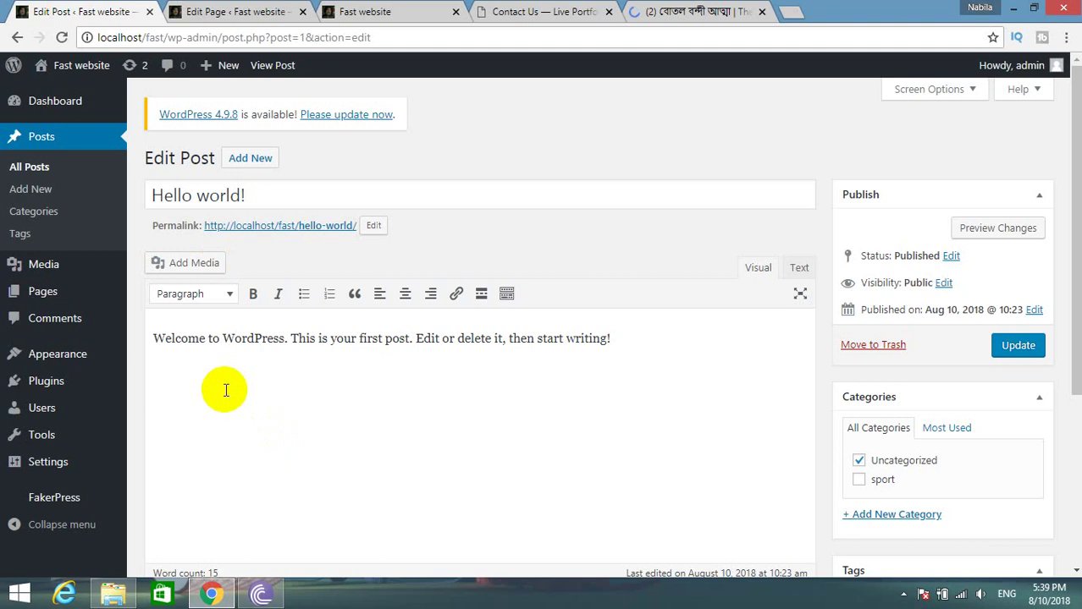
Paste the video link into Hello world!, update the post, and open it in a new tab.
type("https://www.youtube.com/watch?v=dMFmniAoBfs")
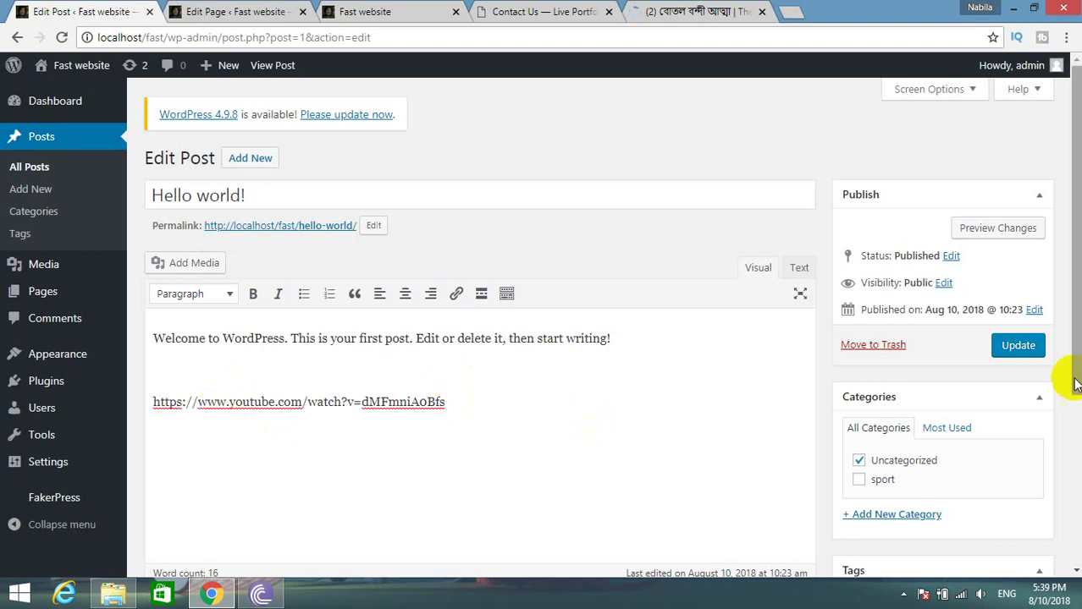
left_click(1016, 348)
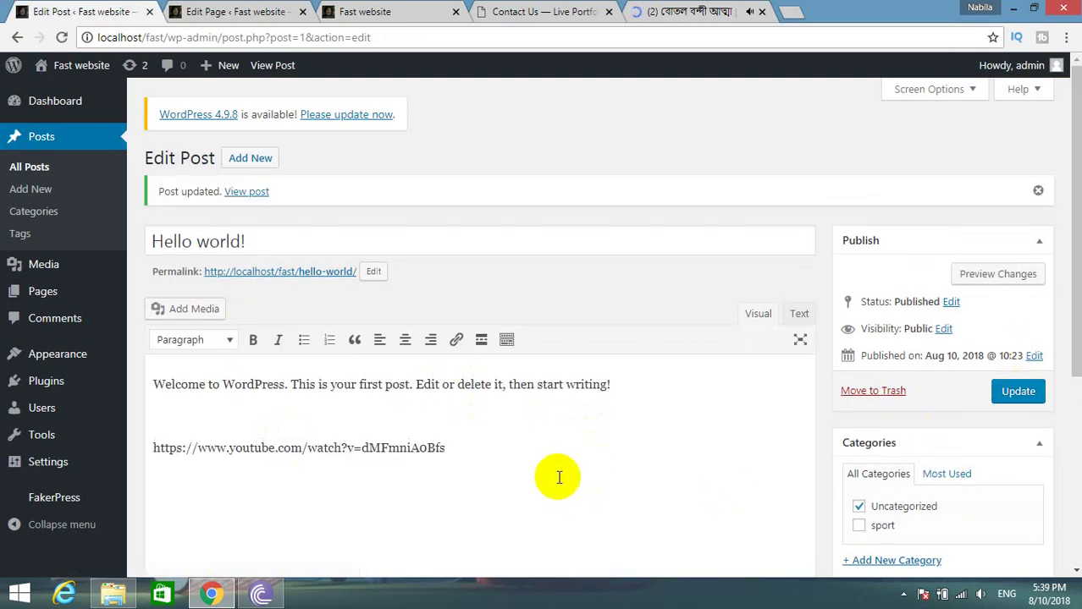
right_click(238, 192)
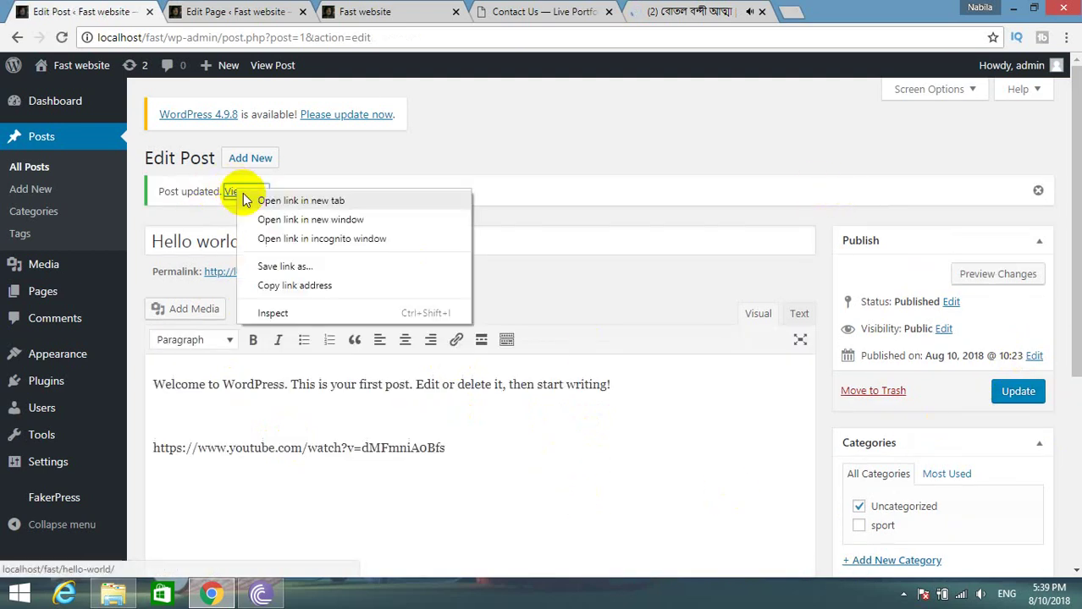
left_click(285, 203)
Check the published Hello world! post, close its tab, and go back to YouTube.
left_click(247, 12)
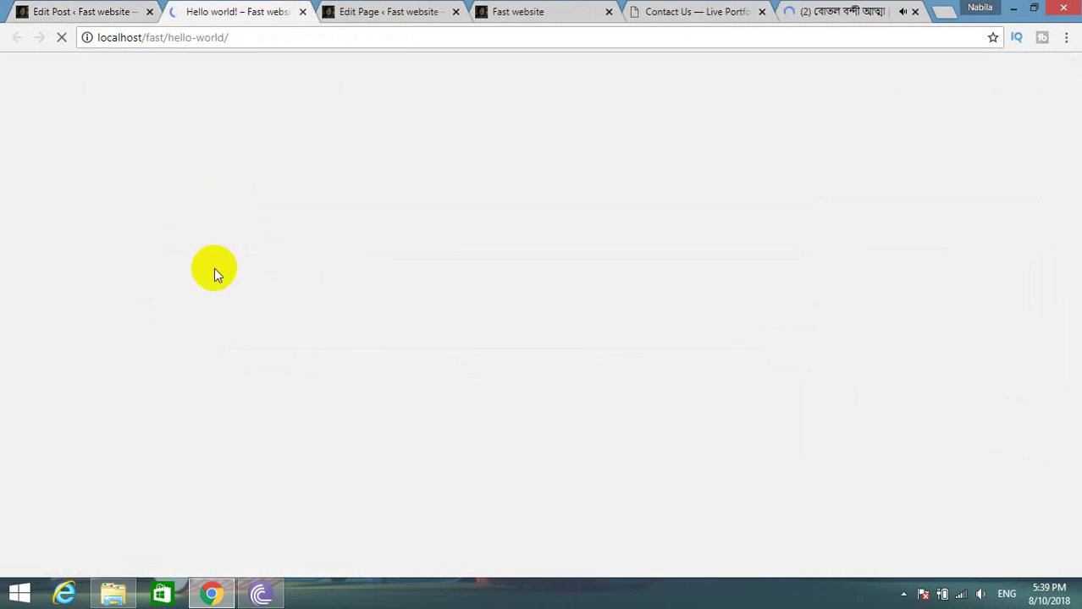
scroll(241, 296, "down", 7)
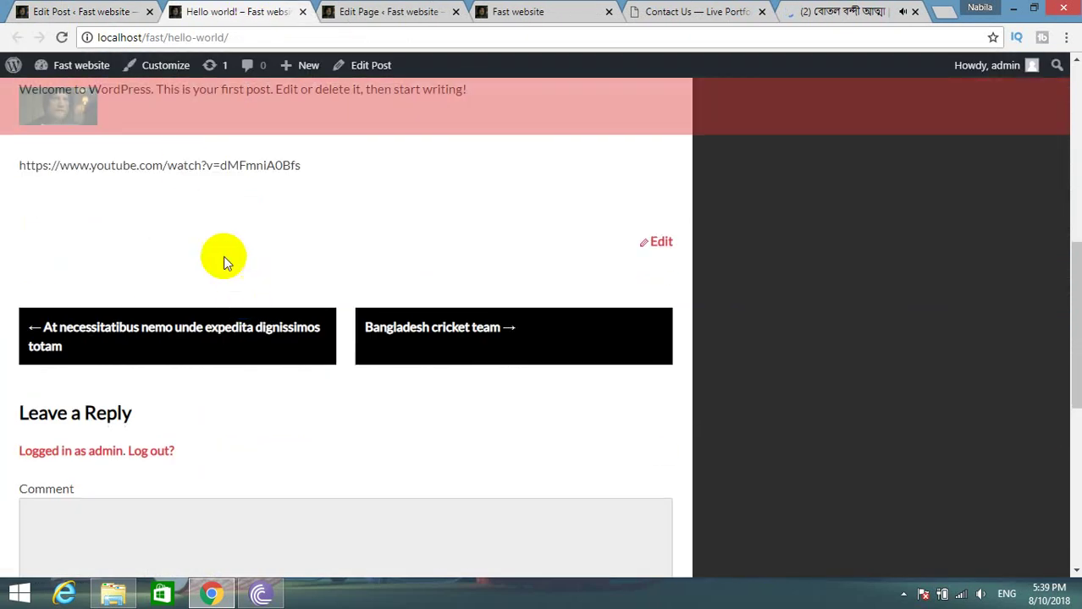
left_click(303, 11)
left_click(693, 12)
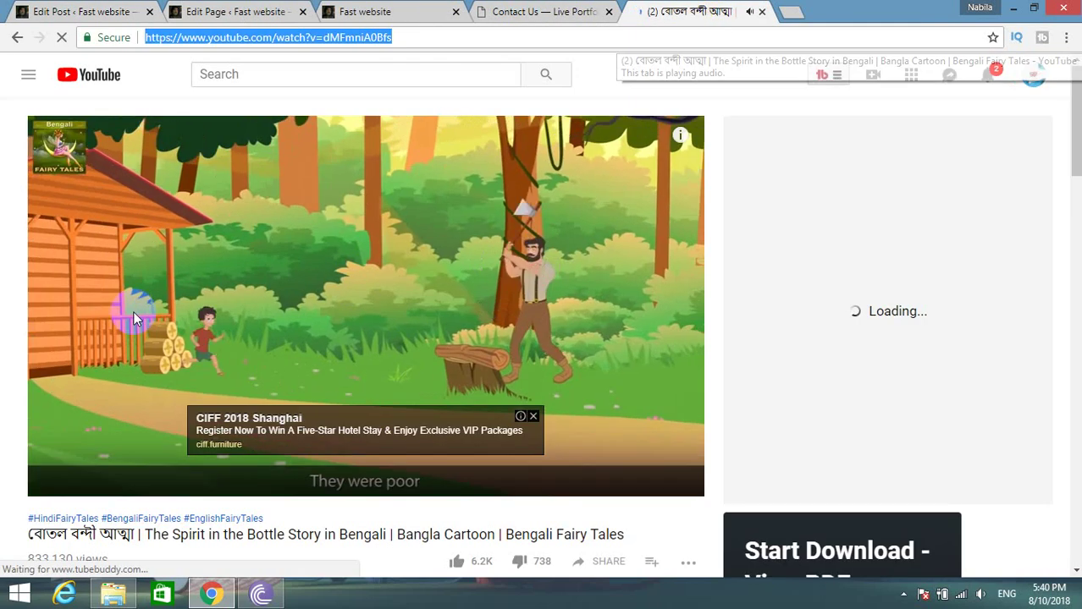
Copy the YouTube video's embed code and place the cursor in the post's video link.
right_click(286, 217)
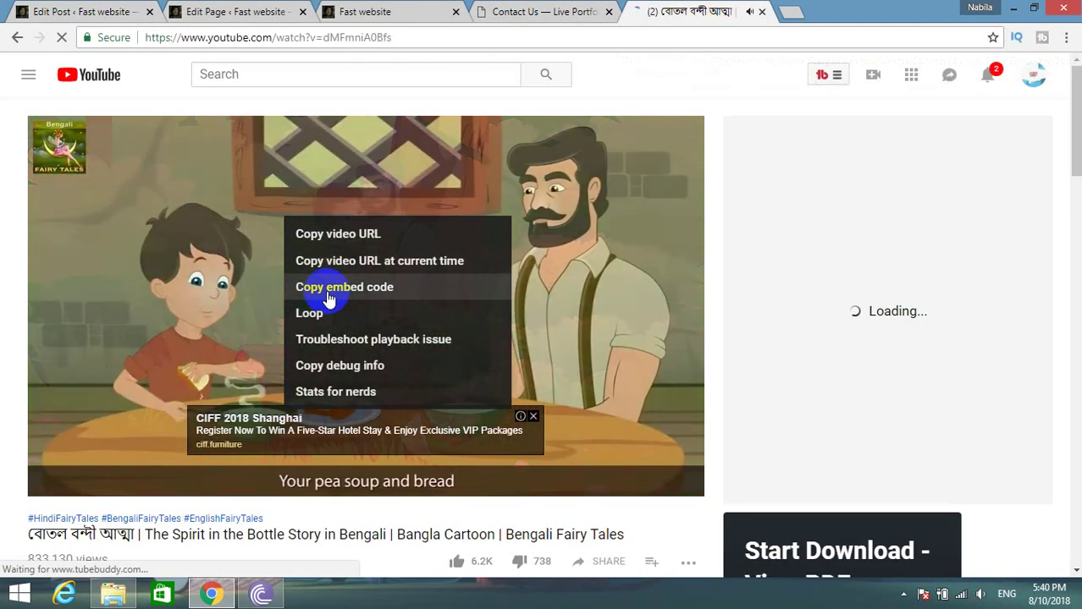
left_click(339, 244)
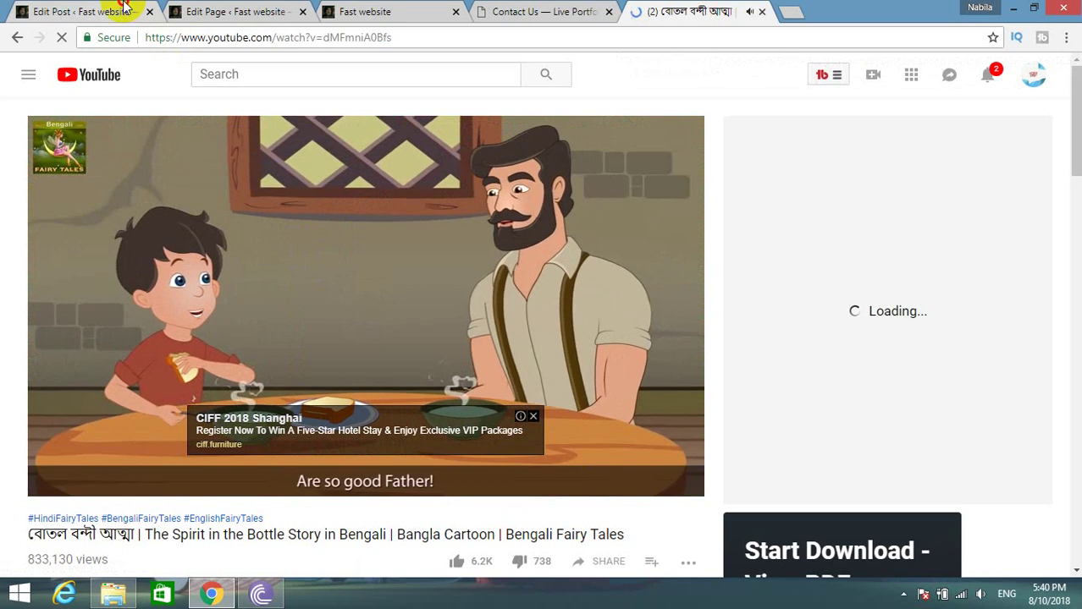
left_click(115, 12)
left_click(228, 447)
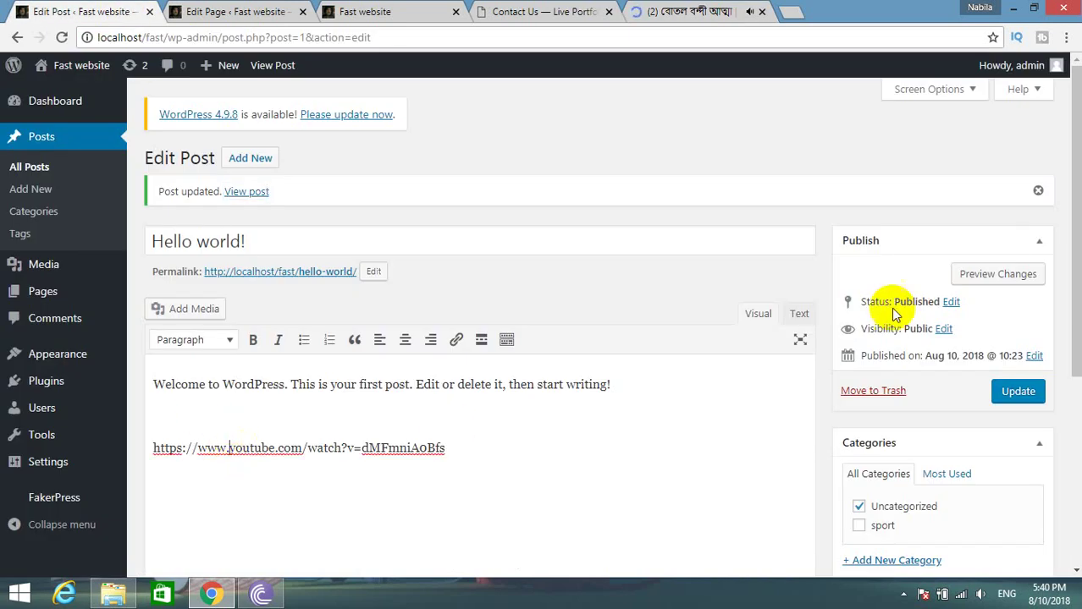
In the Text view, select and inspect the YouTube link line against the video's address.
left_click(799, 314)
left_click_drag(447, 433, 51, 434)
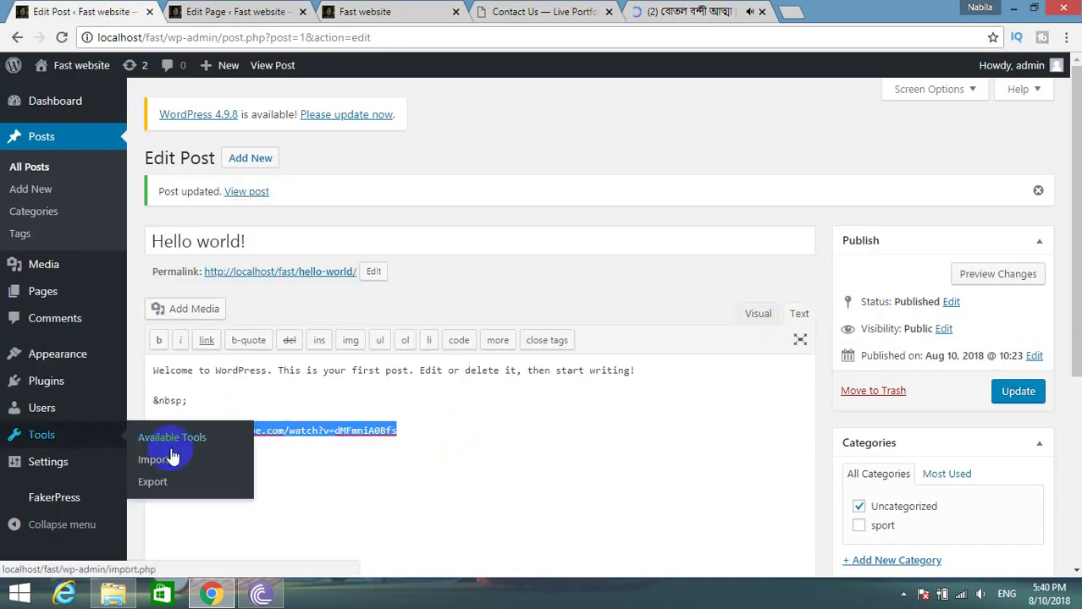
left_click_drag(387, 441, 441, 420)
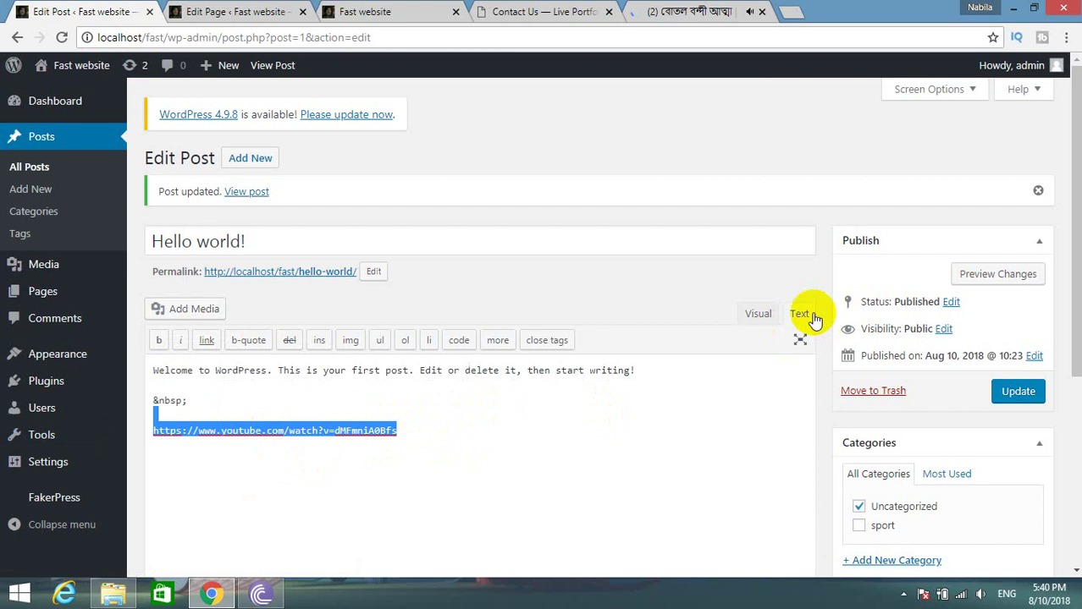
left_click(678, 368)
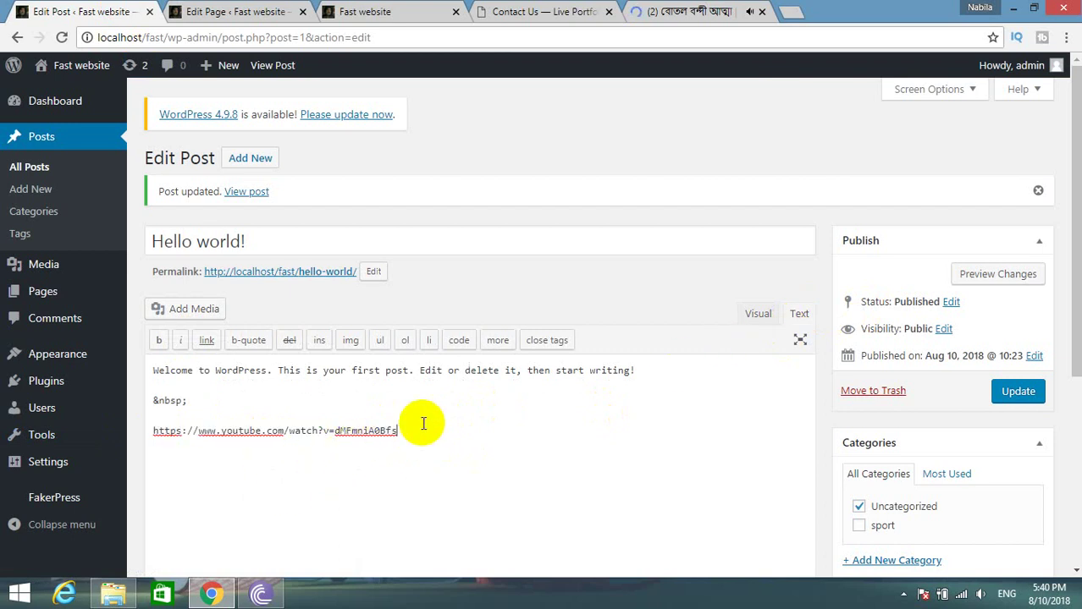
left_click(633, 14)
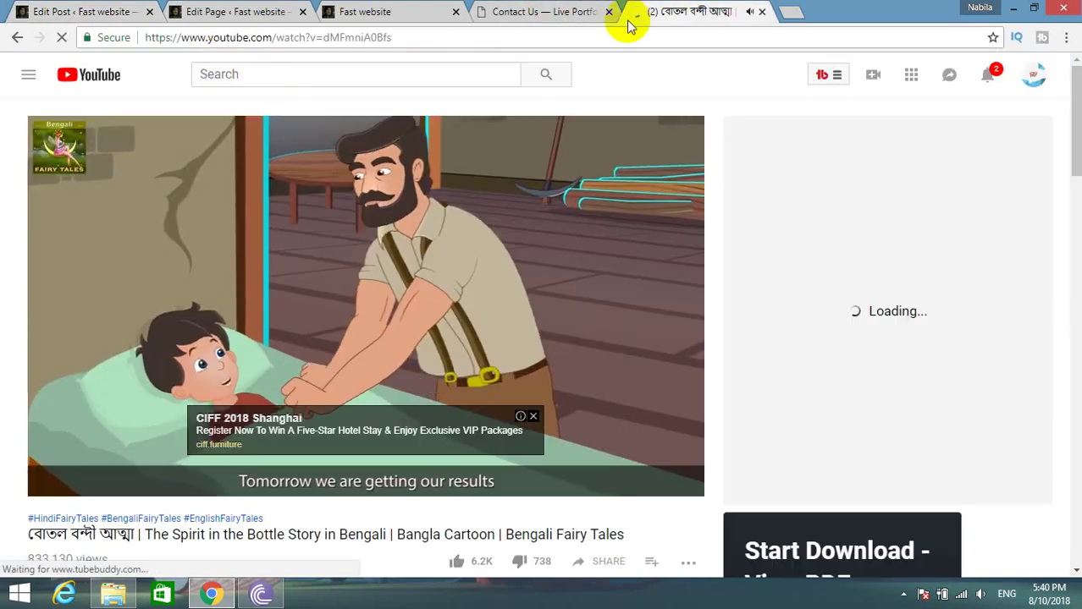
left_click(212, 37)
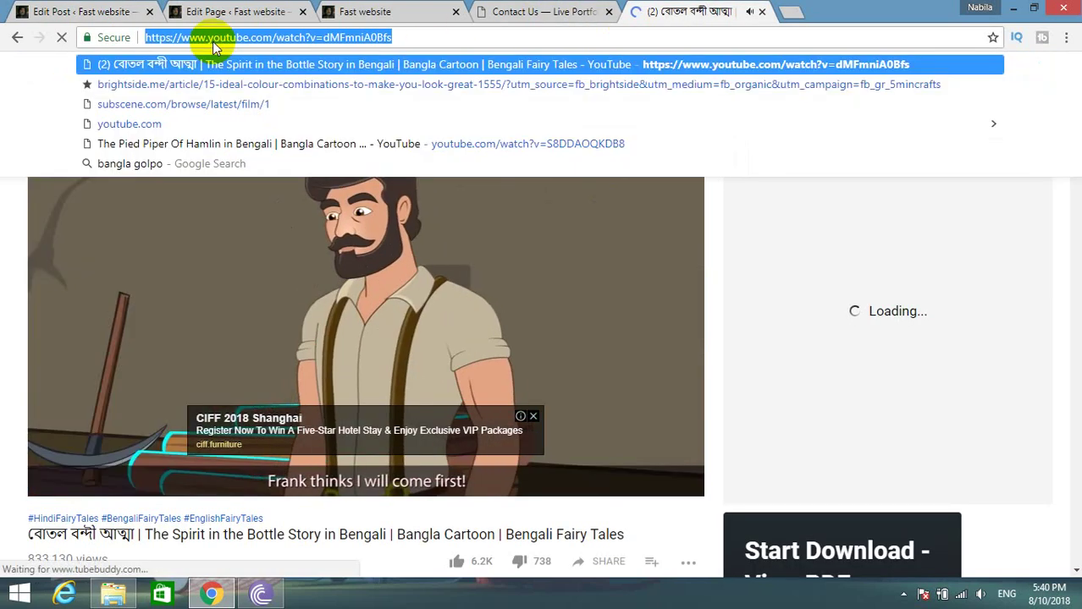
left_click(126, 13)
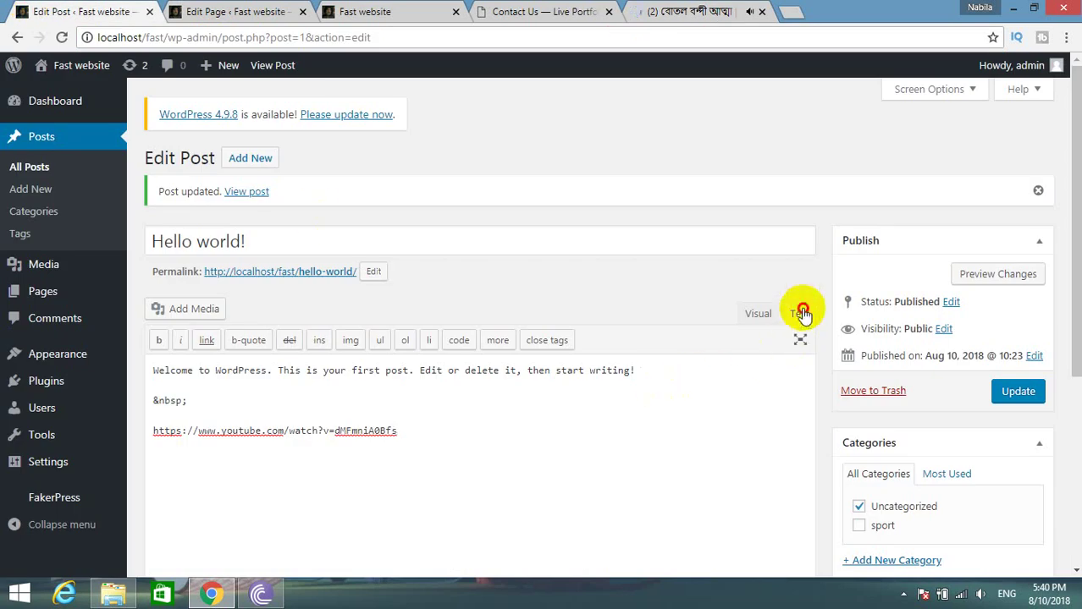
left_click_drag(434, 442, 138, 457)
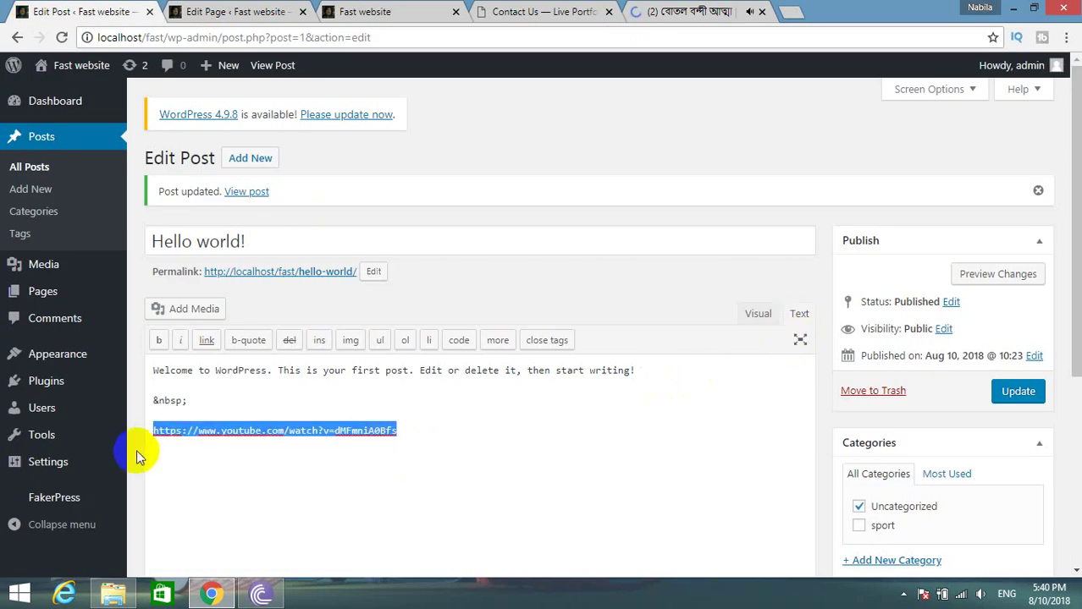
left_click(136, 449)
Switch the editor back to Visual and copy the video's embed code from YouTube.
left_click(758, 315)
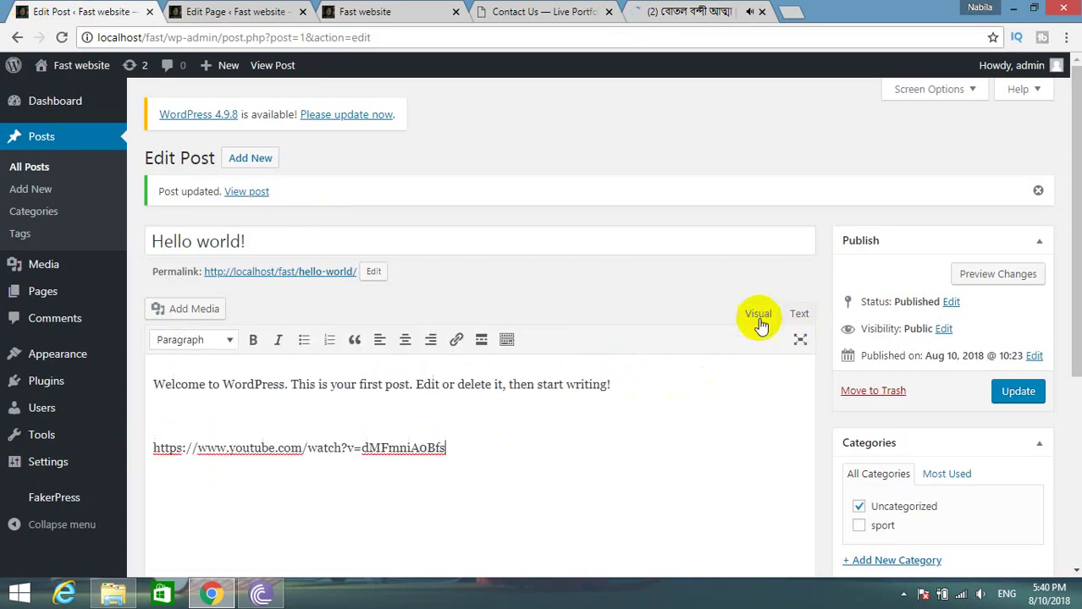
left_click(644, 12)
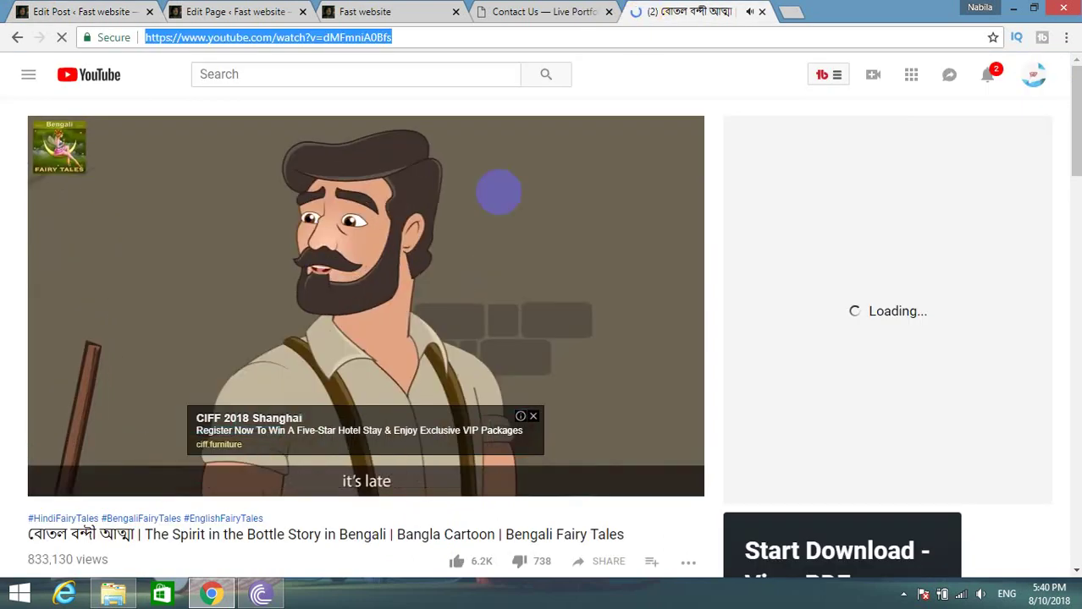
right_click(243, 292)
left_click(256, 353)
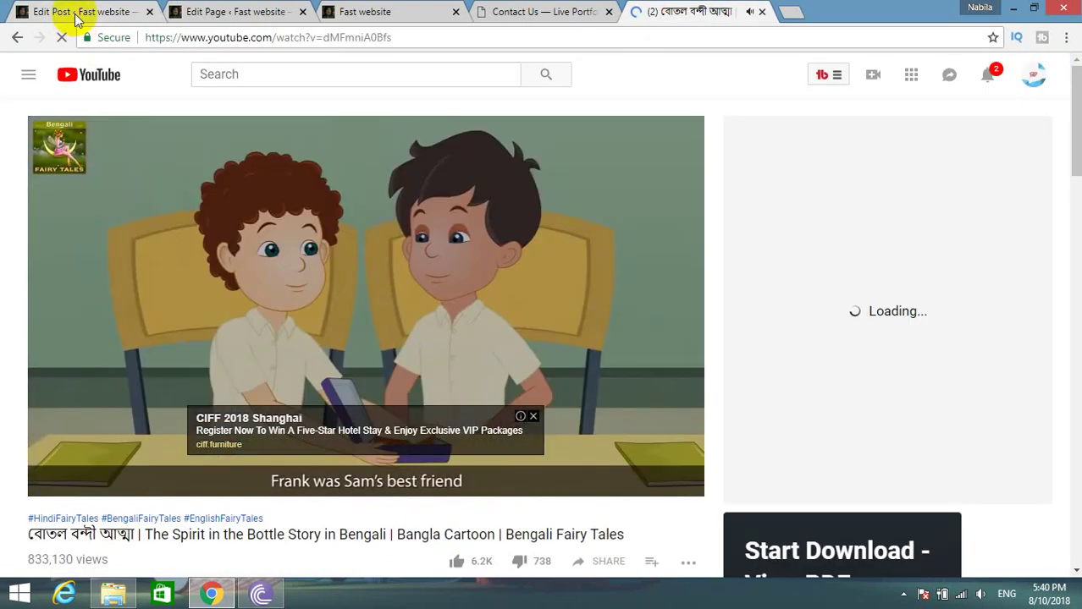
left_click(80, 12)
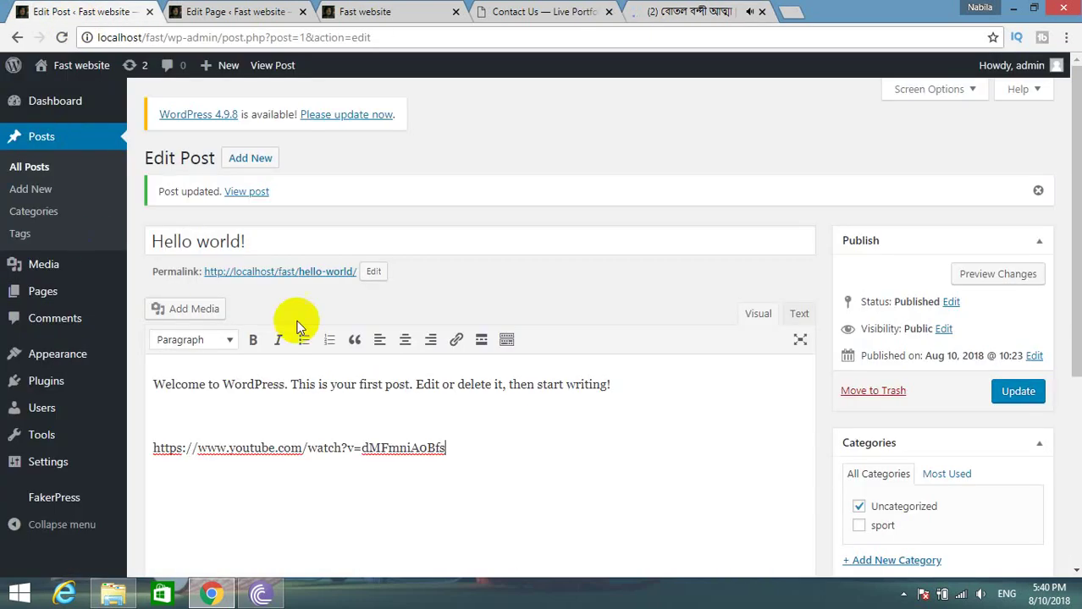
Replace the YouTube link in the Hello world! post with the iframe embed code.
triple_click(217, 450)
key("ctrl+v")
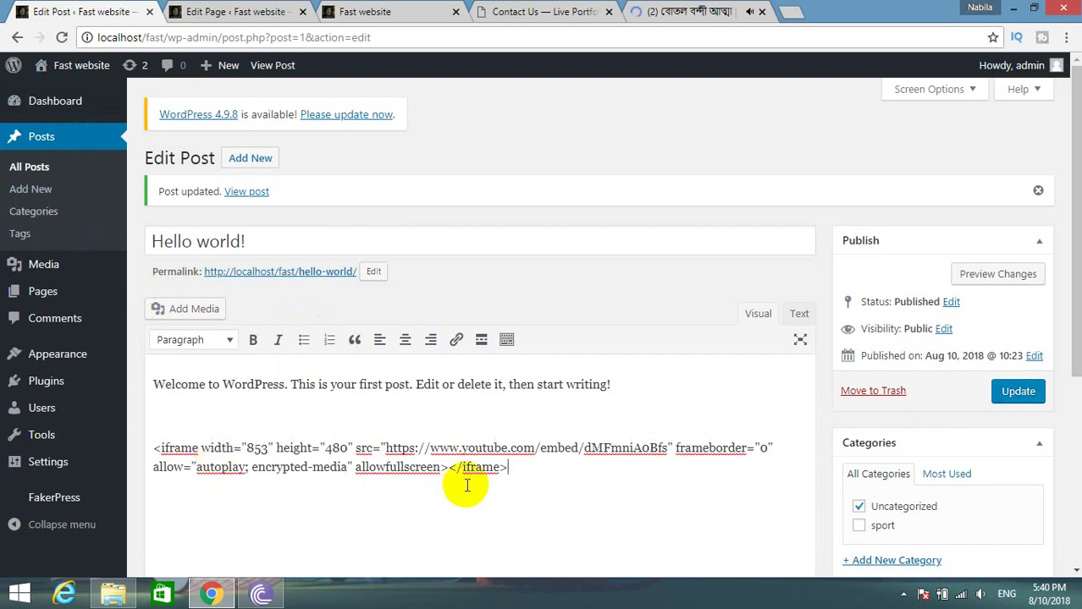
key("ctrl+z")
left_click(799, 314)
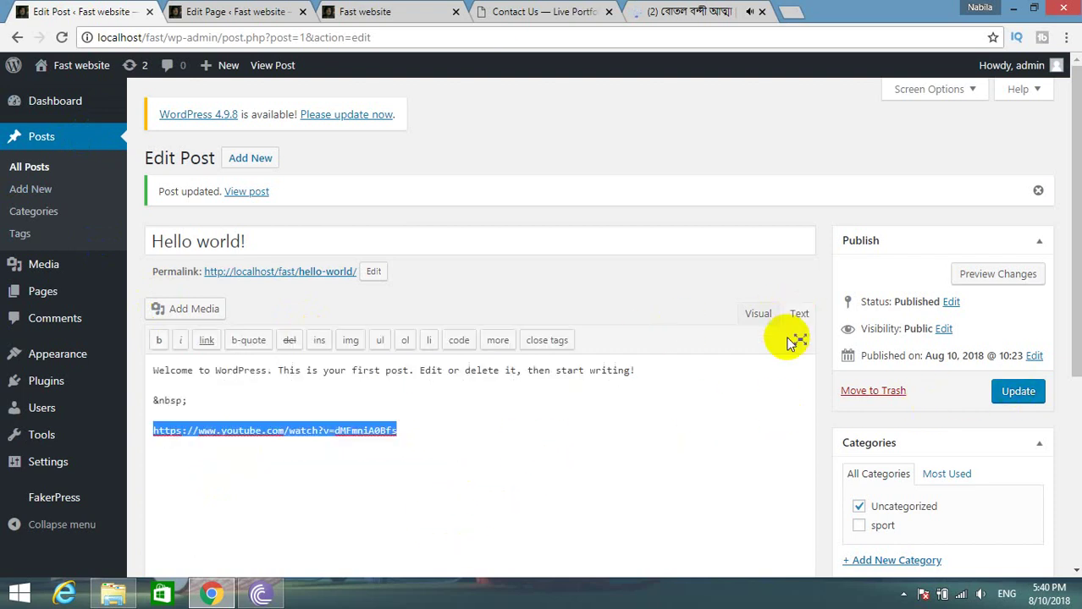
left_click_drag(422, 435, 145, 444)
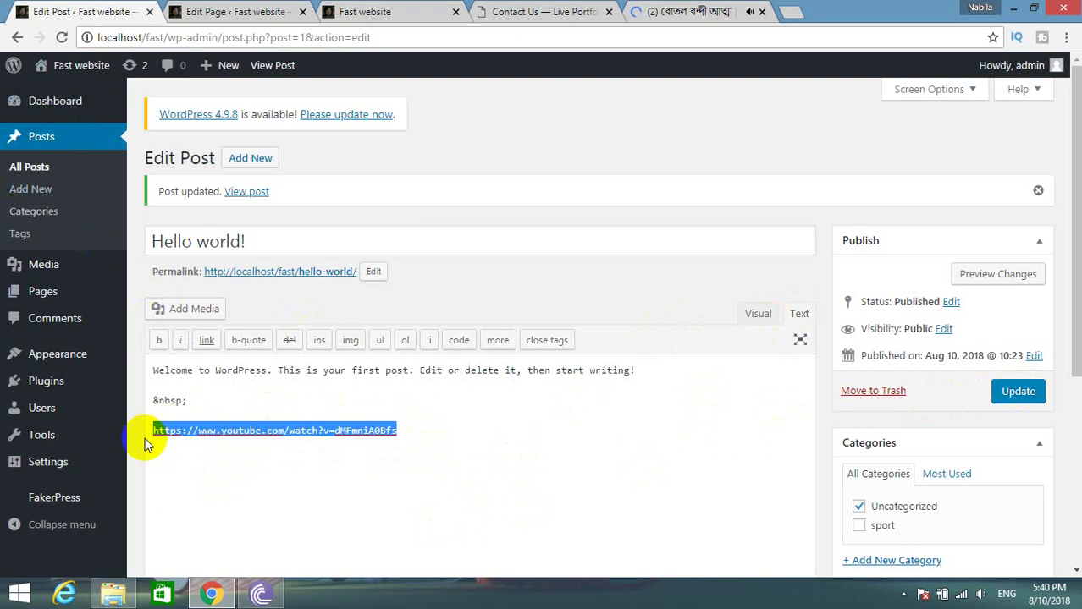
key("ctrl+v")
left_click(753, 313)
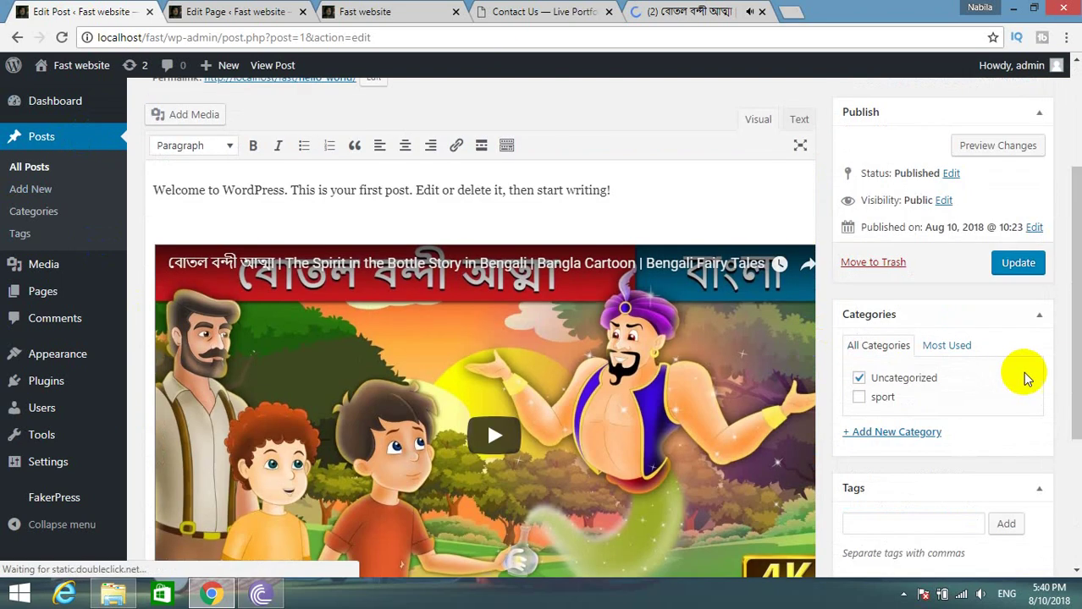
Update the post and view the published Hello world! page.
left_click(1011, 264)
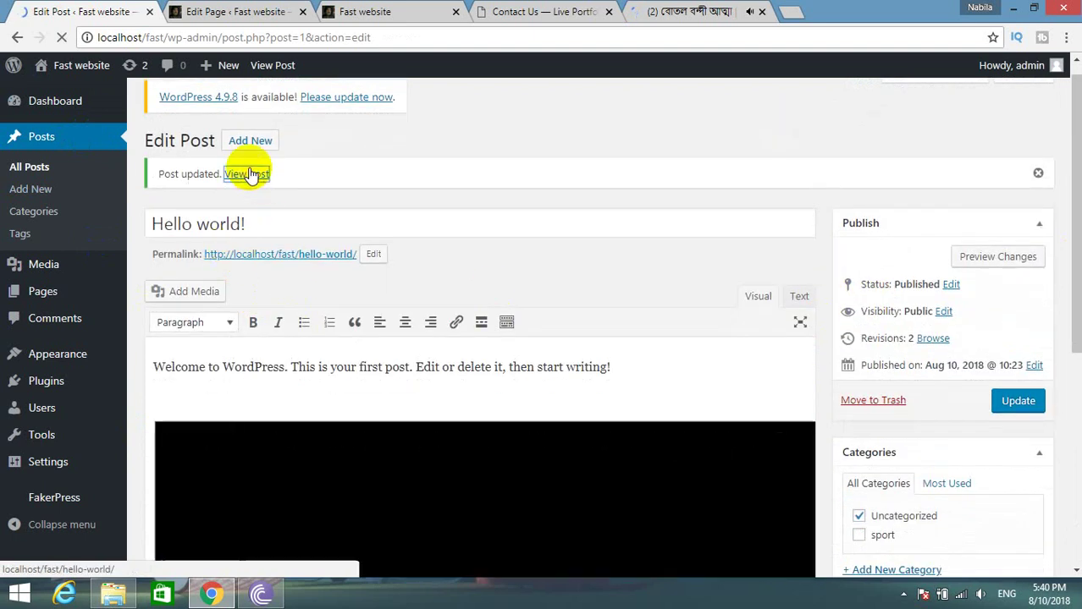
left_click(258, 177)
scroll(279, 228, "down", 4)
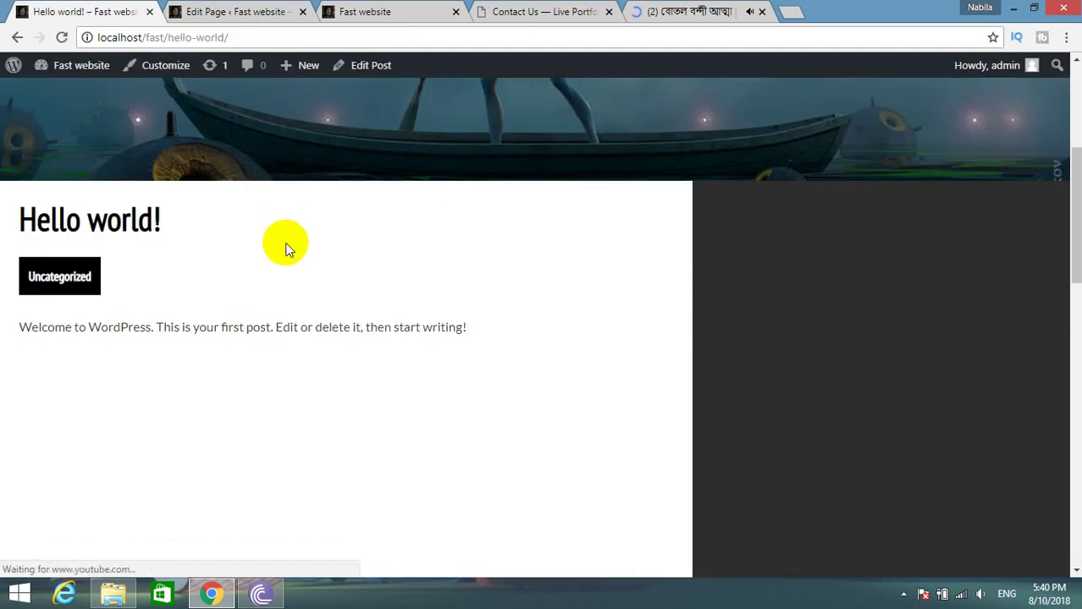
Play the embedded video on the live post, then close all Chrome tabs.
scroll(309, 330, "down", 2)
left_click(335, 411)
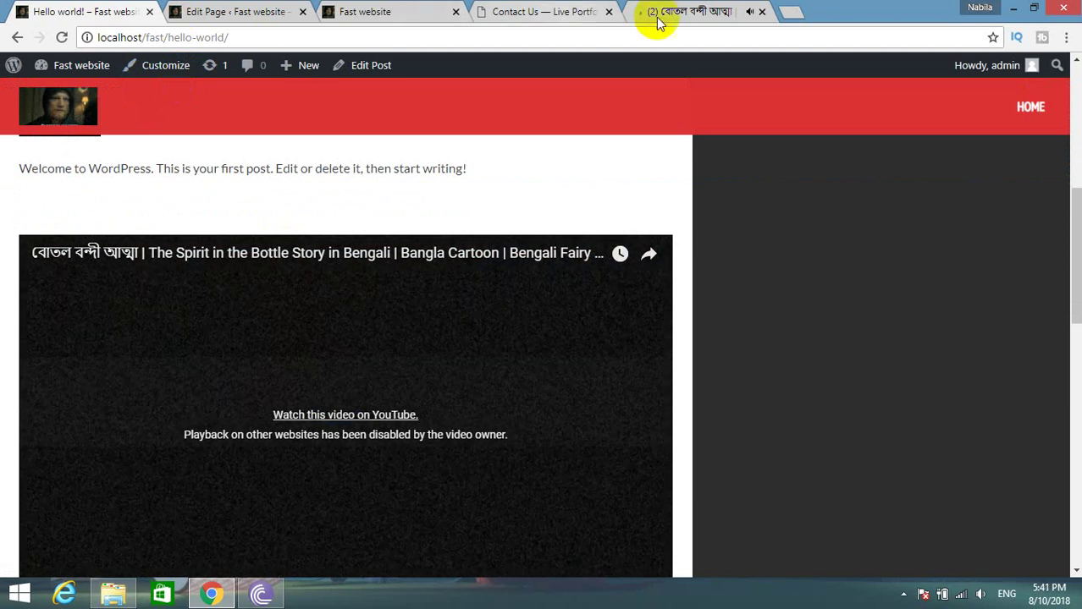
left_click(761, 12)
left_click(608, 12)
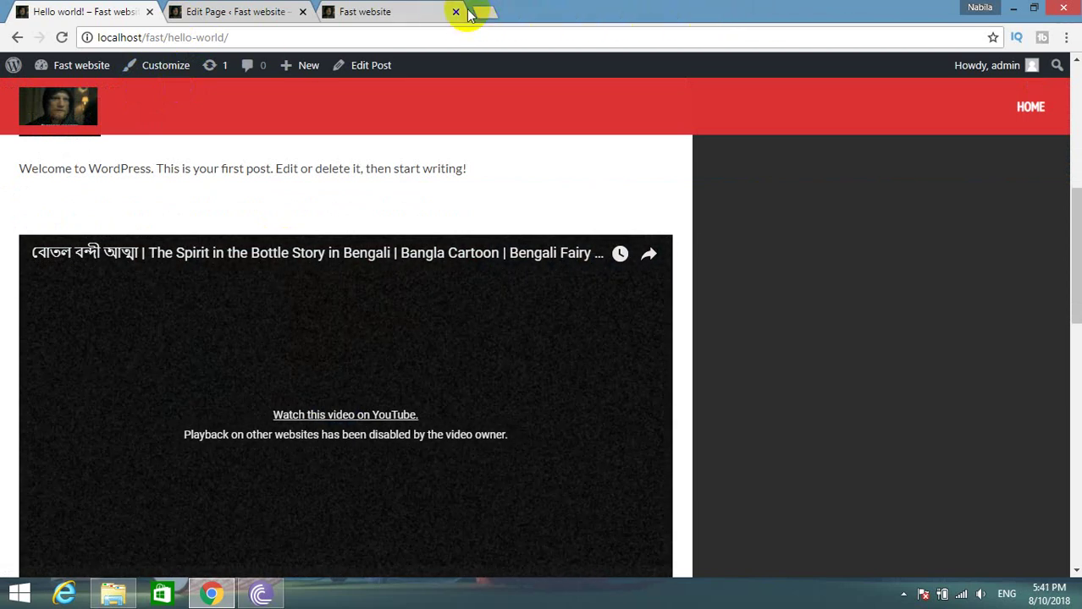
left_click(468, 14)
left_click(456, 12)
left_click(302, 12)
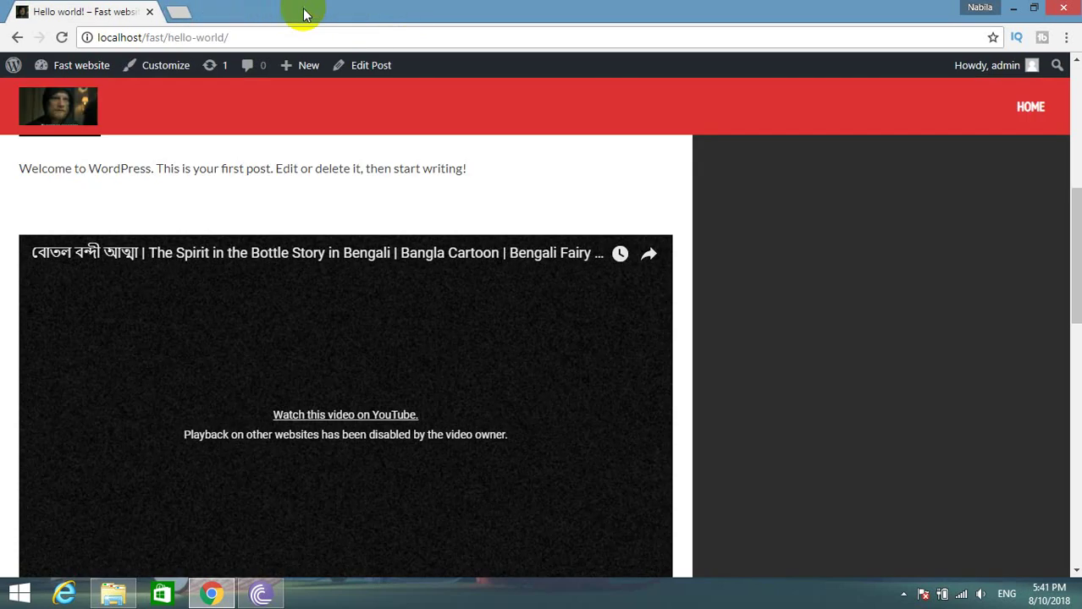
left_click(149, 12)
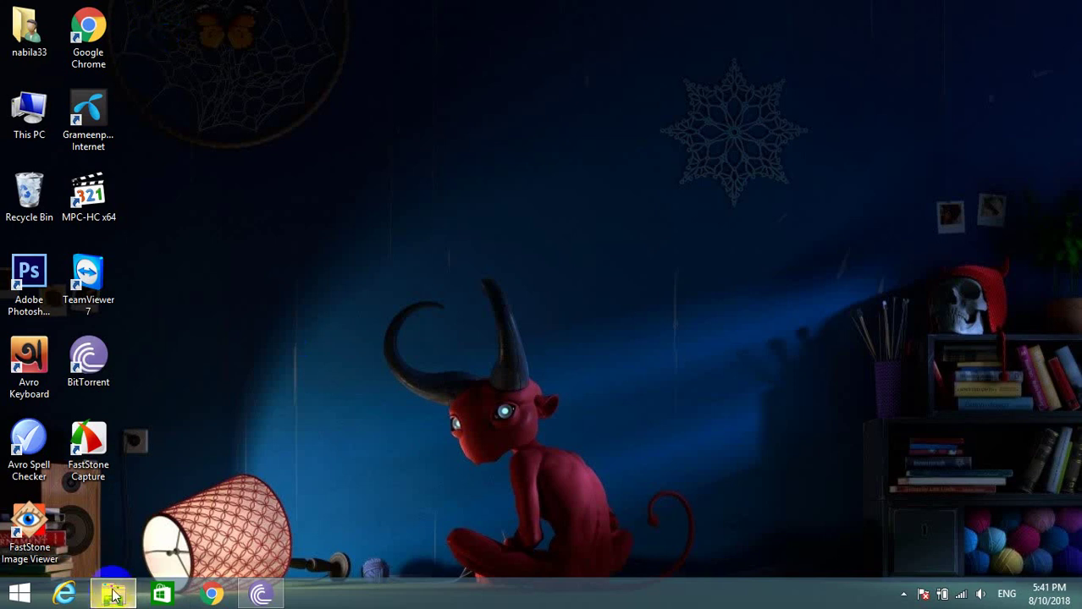
Browse File Explorer to C:\xampp\htdocs, refresh the listing, and open a new Chrome window.
left_click(140, 597)
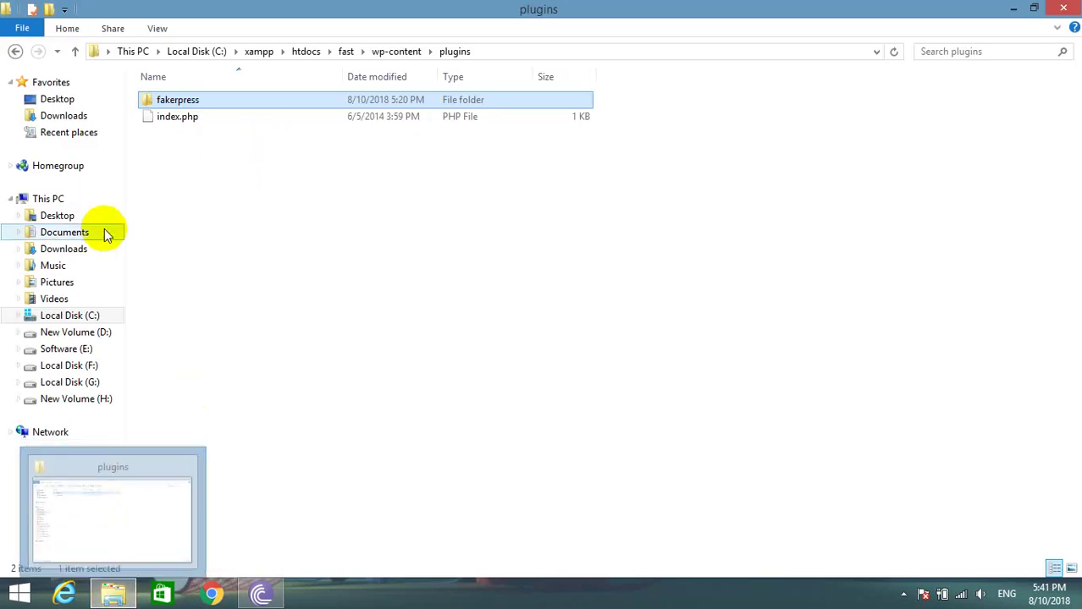
left_click(63, 319)
double_click(172, 215)
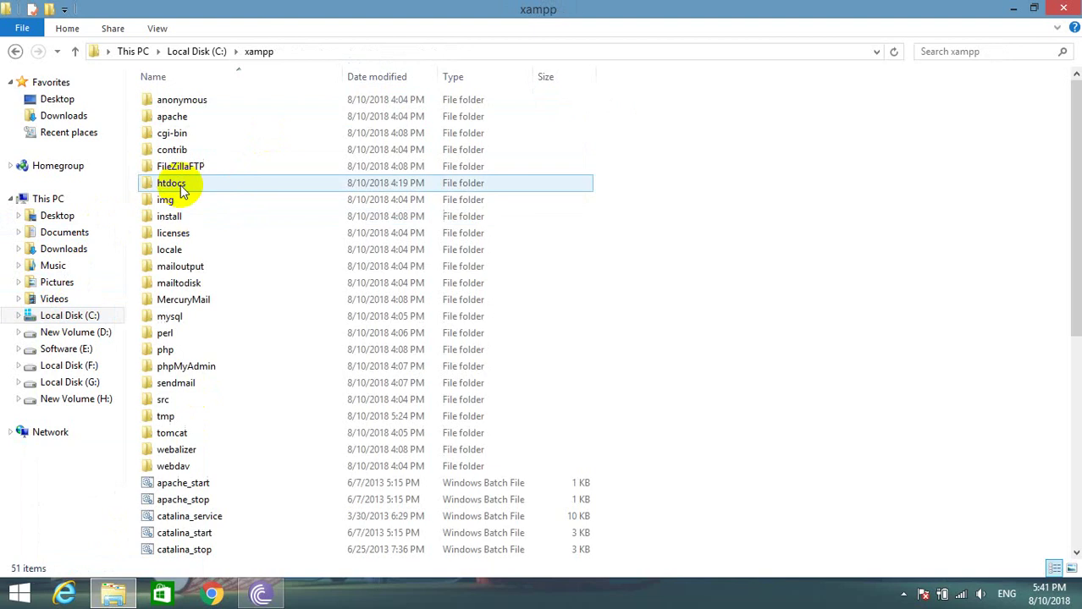
double_click(182, 183)
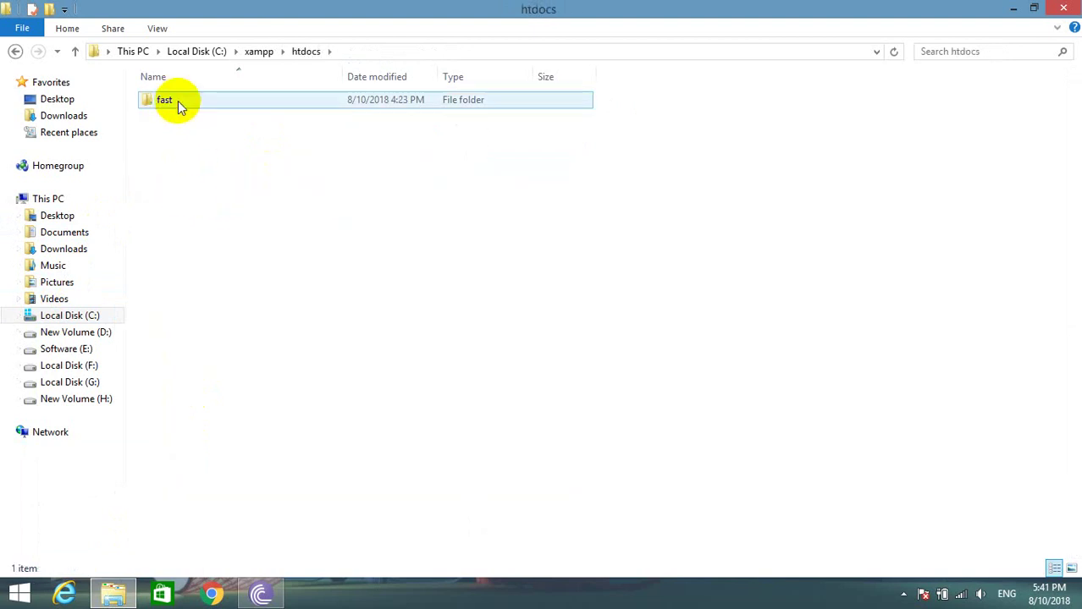
right_click(186, 163)
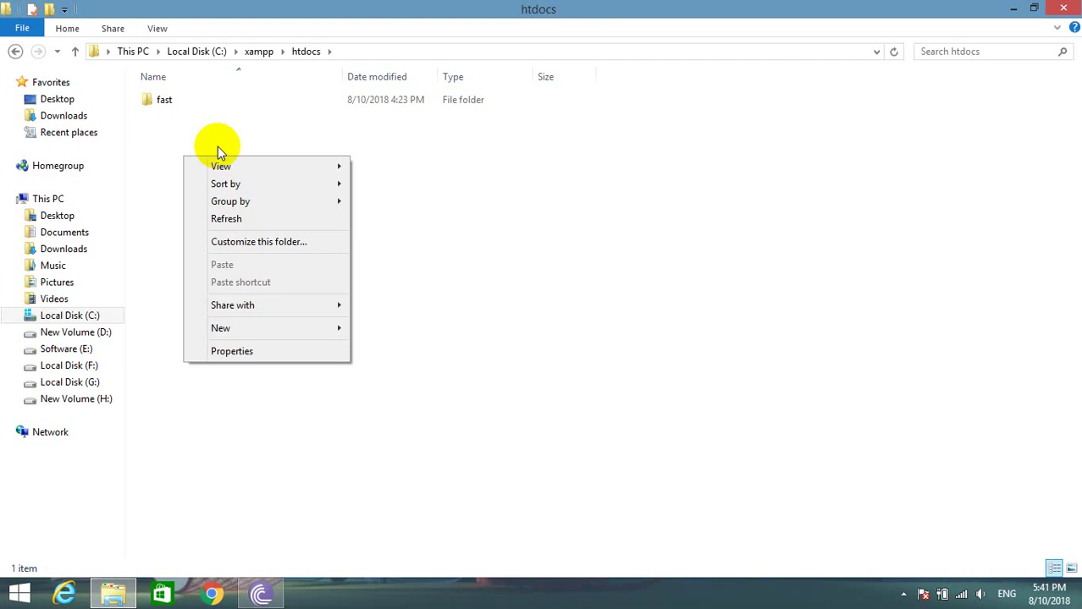
left_click(199, 222)
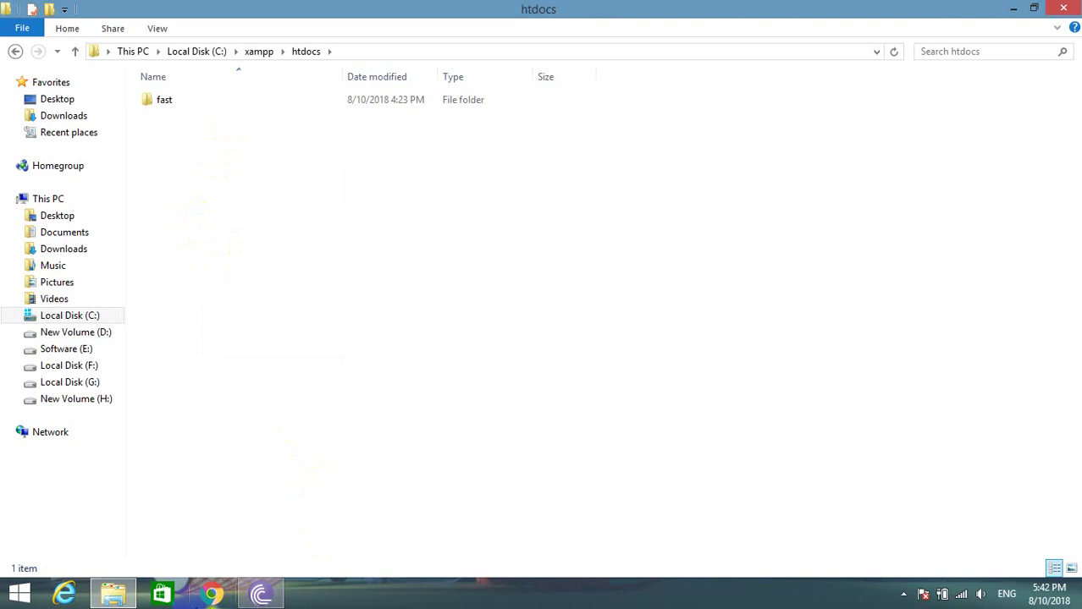
left_click(218, 584)
left_click(218, 590)
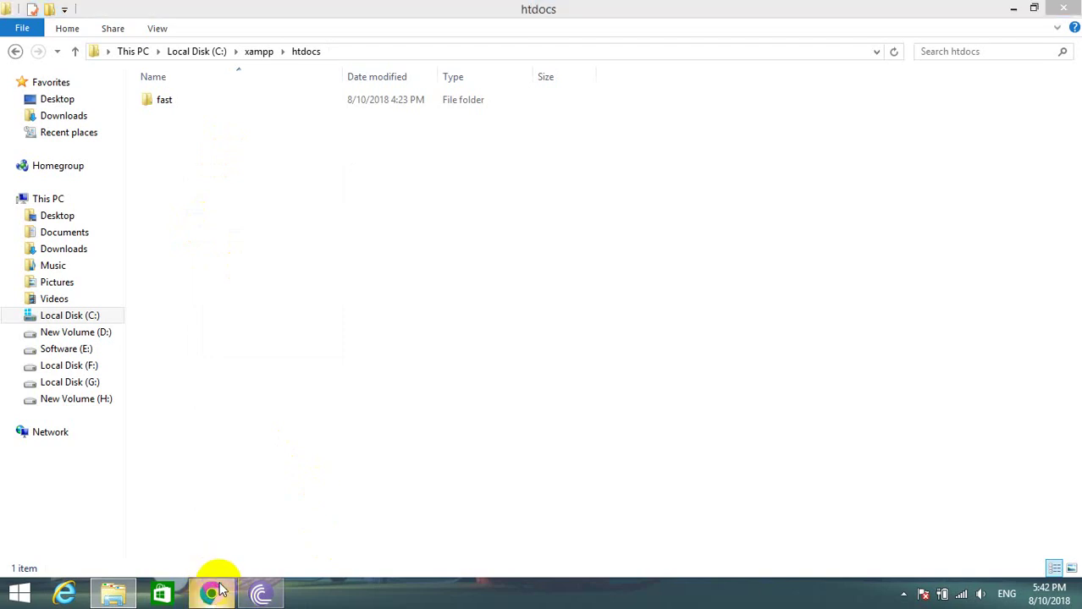